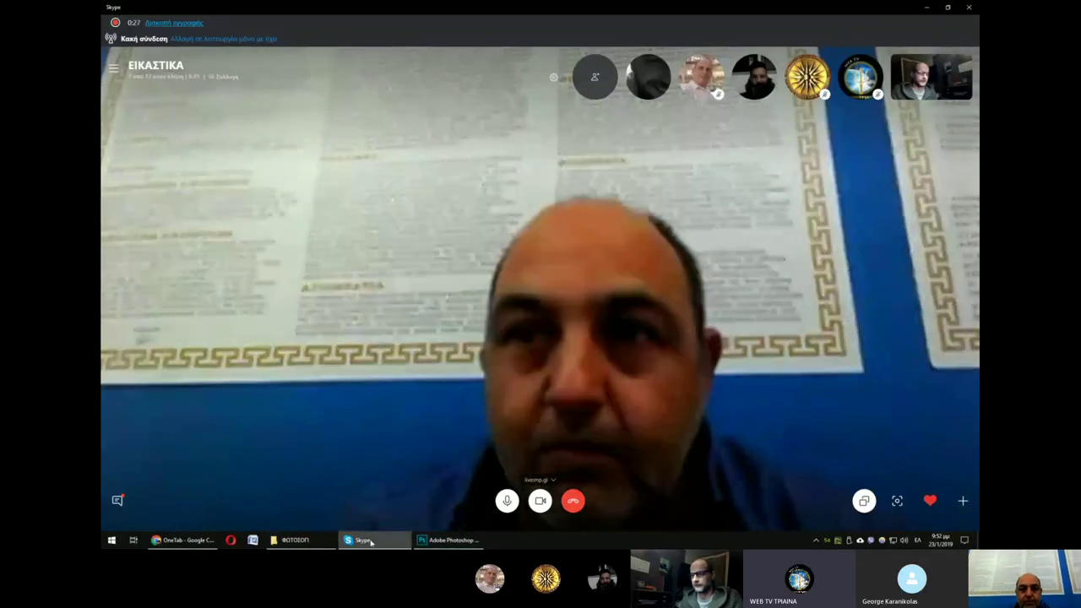
Step: Shrink the Skype call to its mini window and bring Photoshop's empty workspace forward
{"action": "left_click", "coordinate": [397, 541]}
{"action": "left_click", "coordinate": [500, 540]}
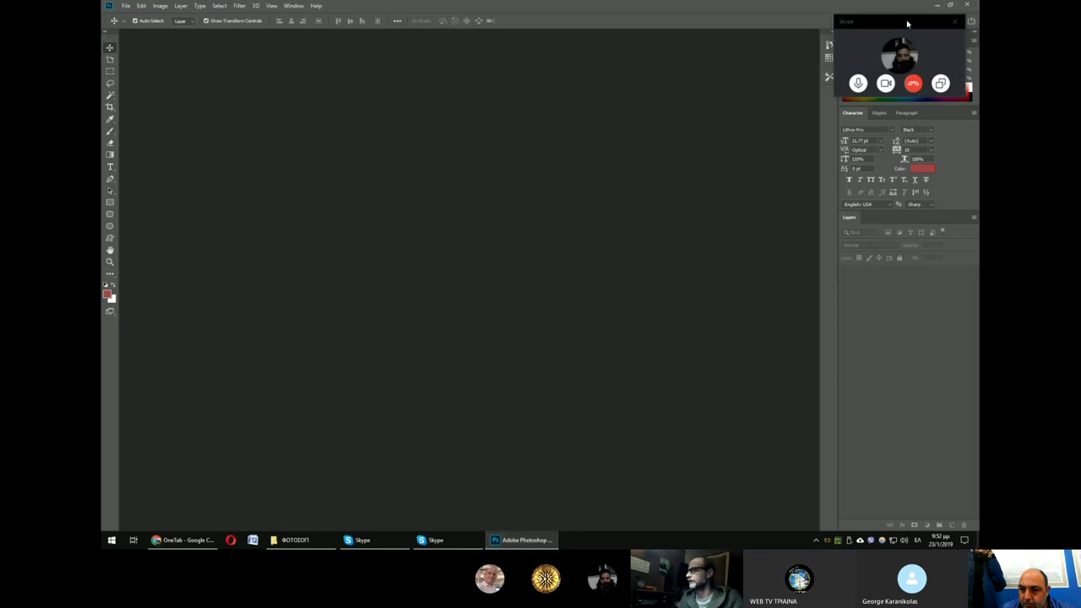
Step: Park the Skype mini window just above the taskbar and toggle the call's microphone mute
{"action": "left_click_drag", "start_coordinate": [905, 26], "coordinate": [758, 452]}
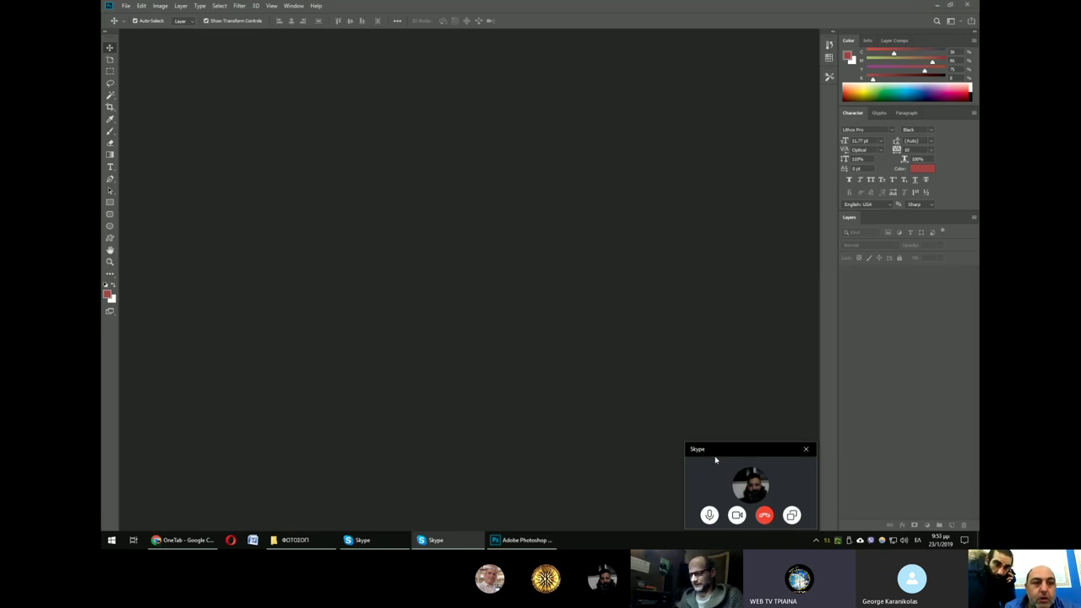
{"action": "left_click", "coordinate": [709, 516]}
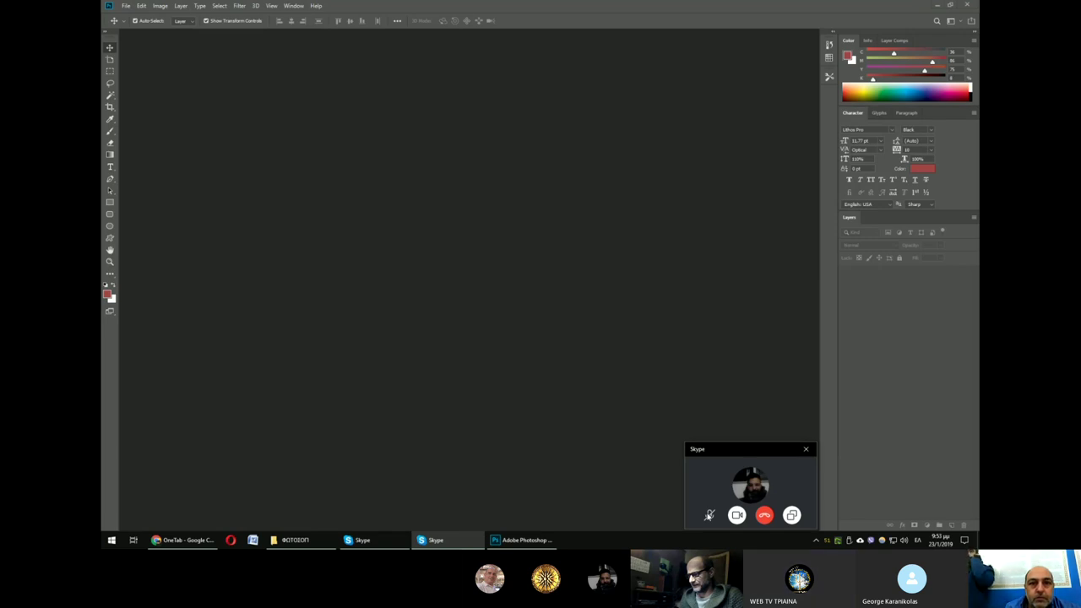
{"action": "left_click", "coordinate": [710, 515]}
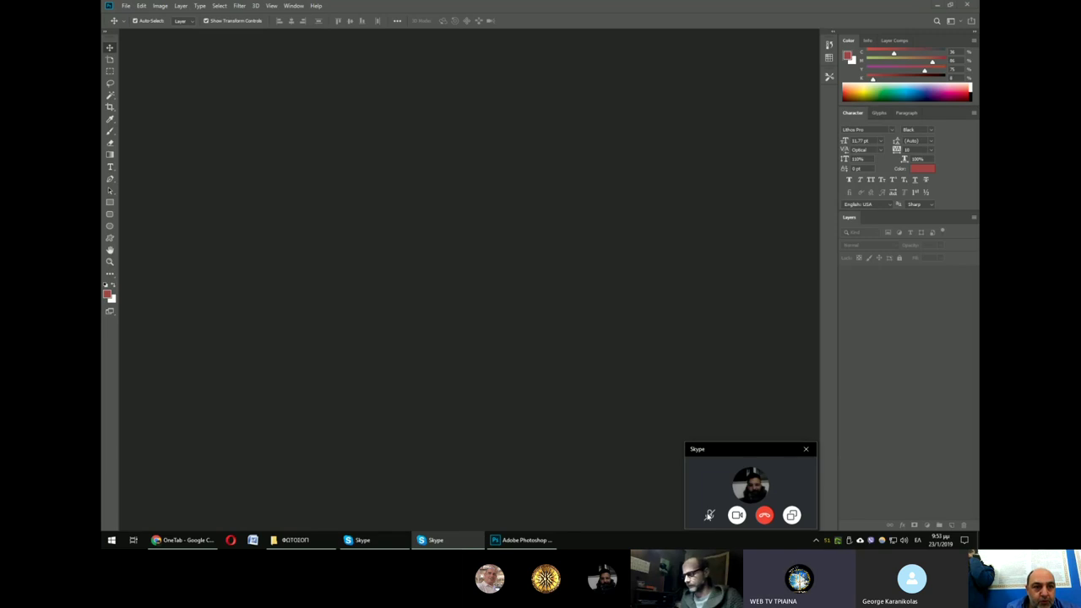
{"action": "left_click", "coordinate": [550, 418]}
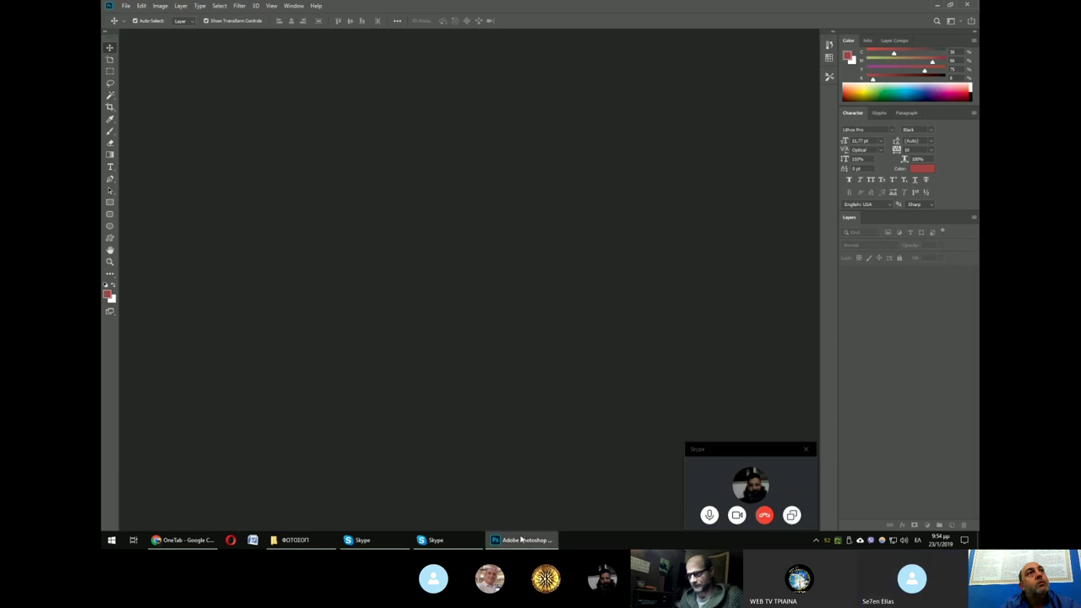
Step: Re-minimize the Skype call at the bottom of the screen and narrow the right panel dock
{"action": "left_click", "coordinate": [361, 541]}
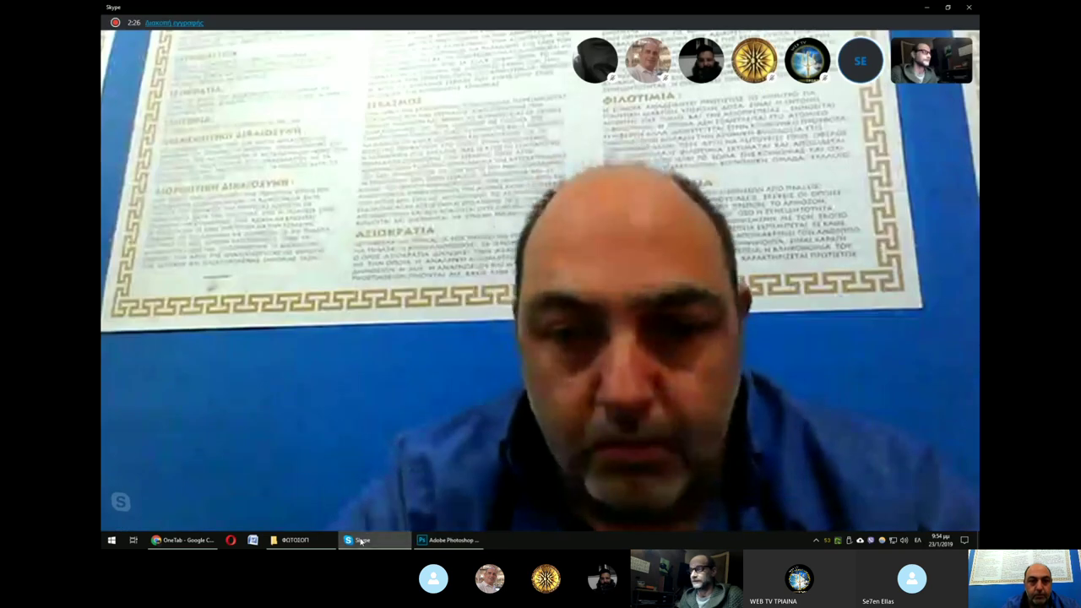
{"action": "left_click", "coordinate": [360, 540]}
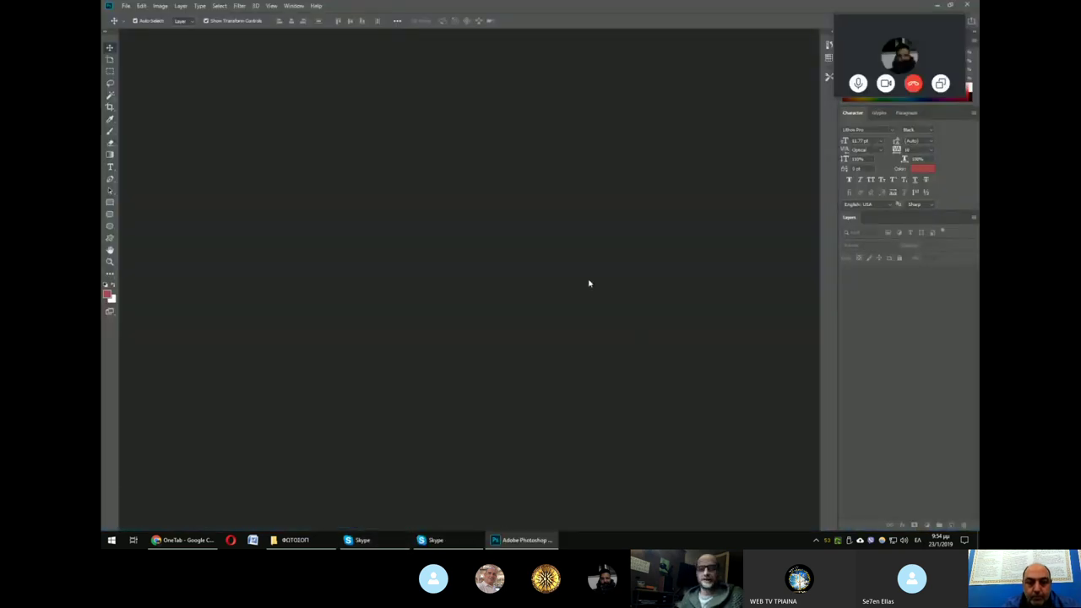
{"action": "mouse_move", "coordinate": [900, 55]}
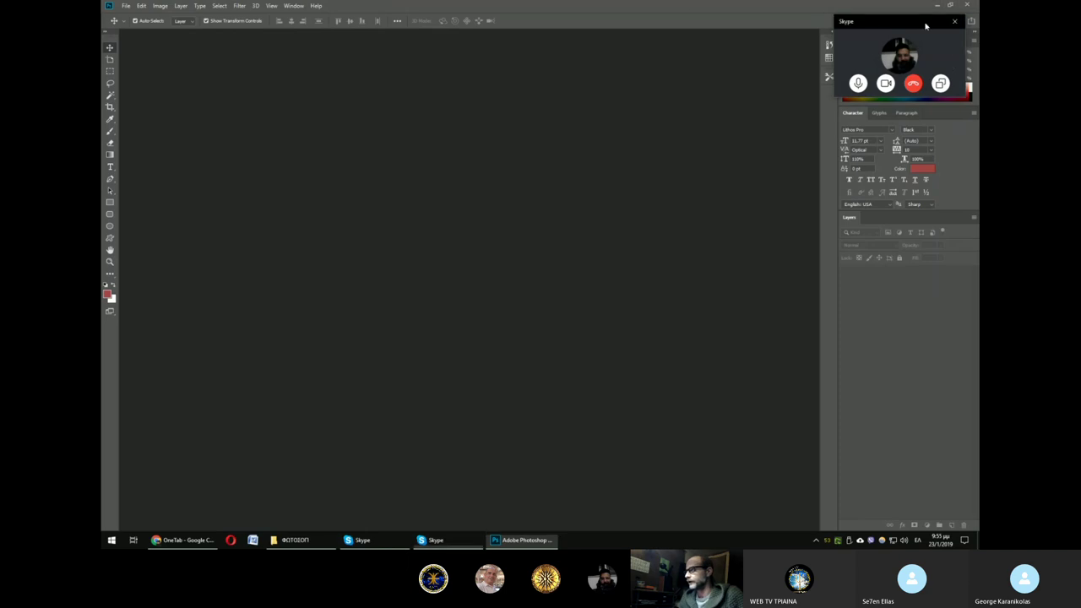
{"action": "left_click_drag", "start_coordinate": [926, 23], "coordinate": [776, 452]}
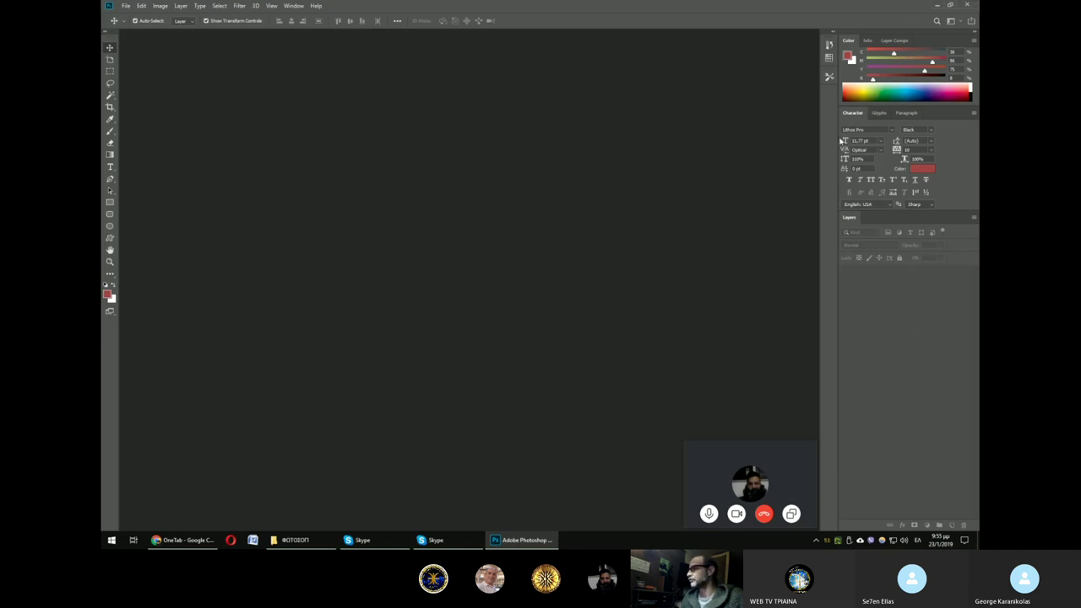
{"action": "left_click_drag", "start_coordinate": [835, 133], "coordinate": [852, 134]}
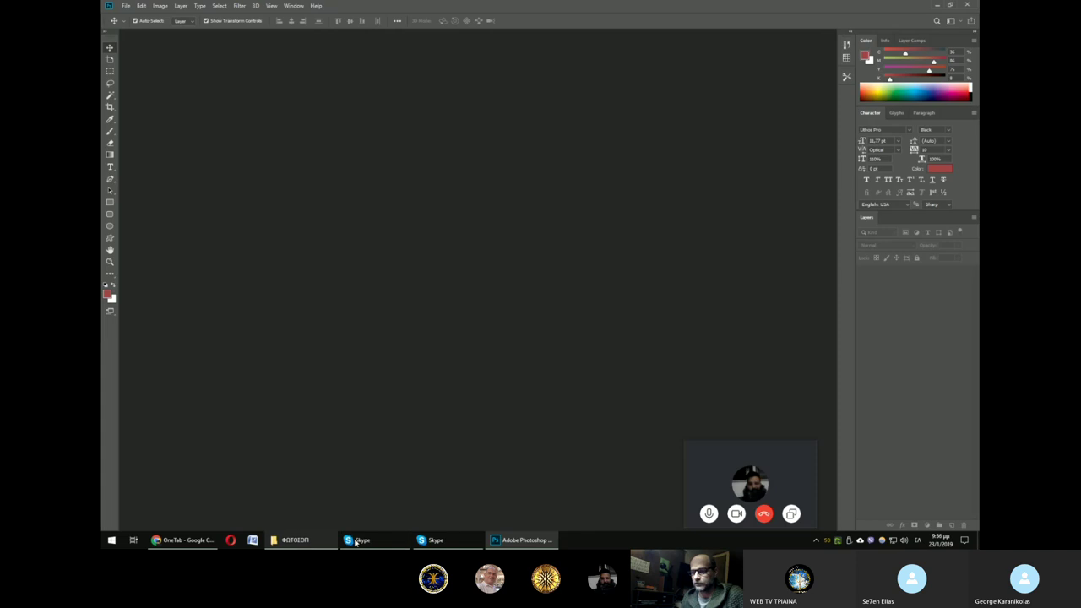
Step: Open ΑΦΙΣΑ ΠΦ.psd from the ΦΩΤΟΣΟΠ folder window
{"action": "left_click", "coordinate": [311, 541]}
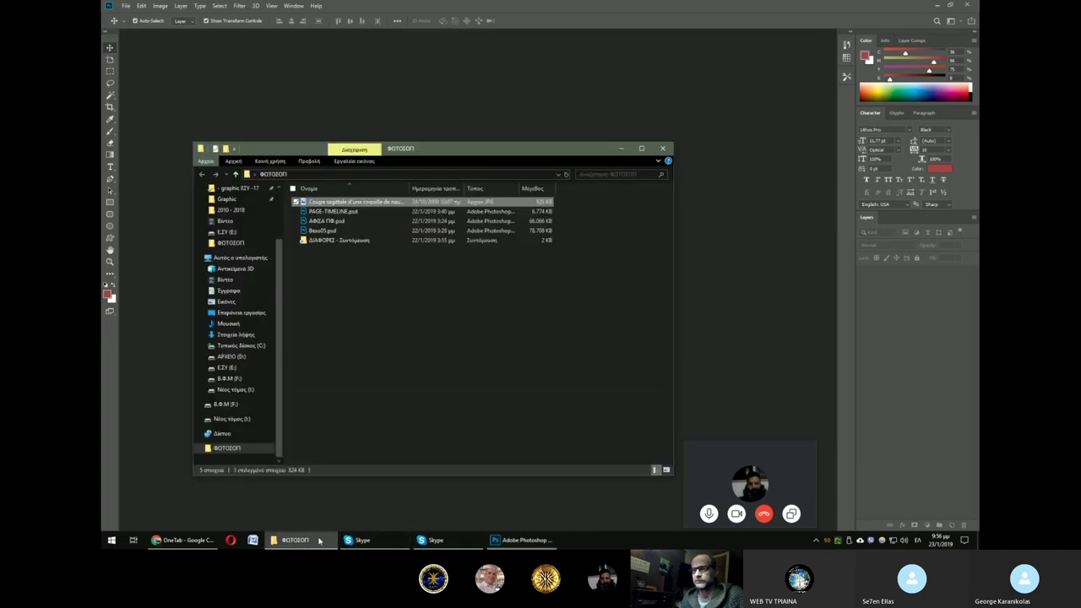
{"action": "left_click", "coordinate": [354, 212]}
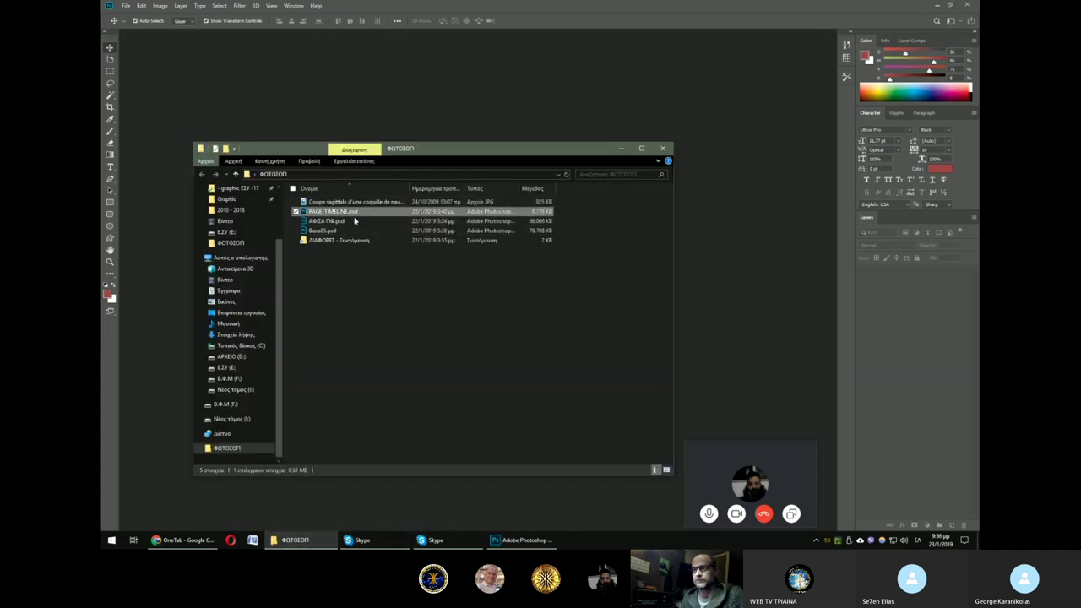
{"action": "left_click", "coordinate": [355, 221]}
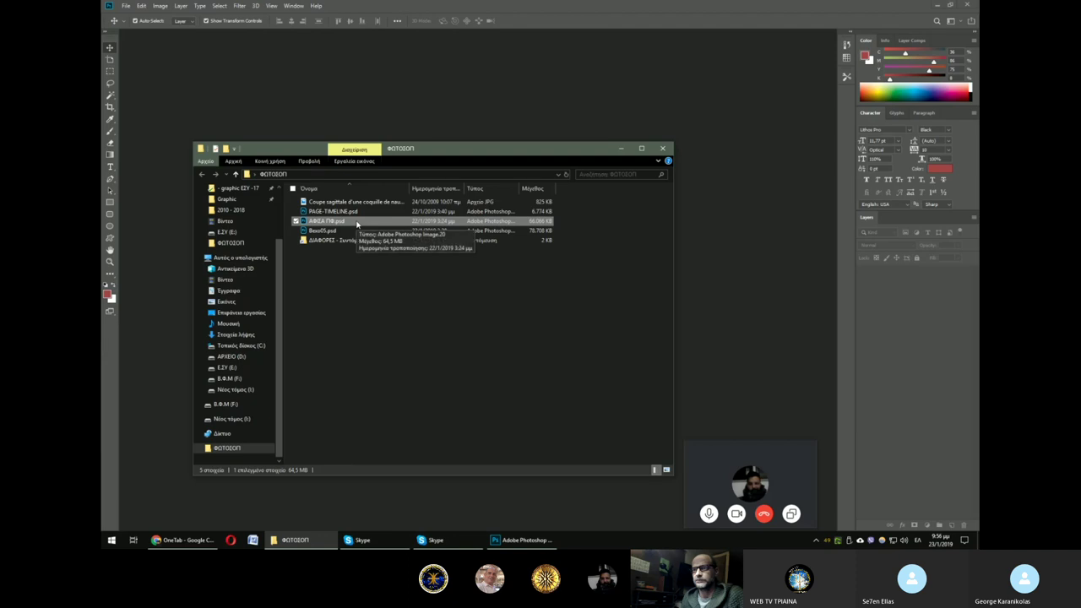
{"action": "double_click", "coordinate": [357, 222]}
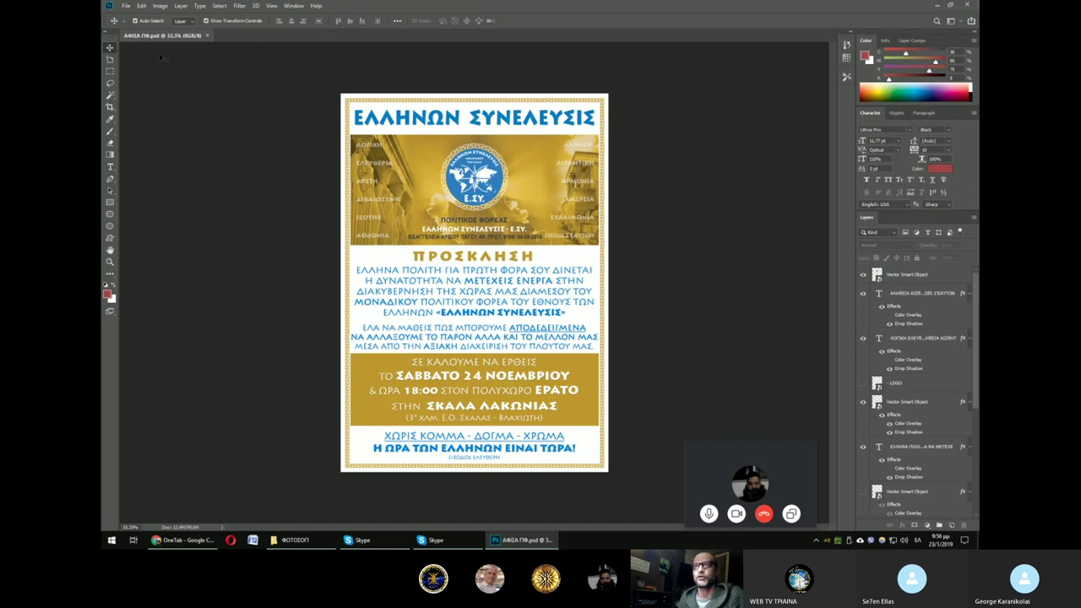
Step: Start a new document with its size units set to centimetres, 17,78 × 12,7 cm
{"action": "left_click", "coordinate": [126, 6]}
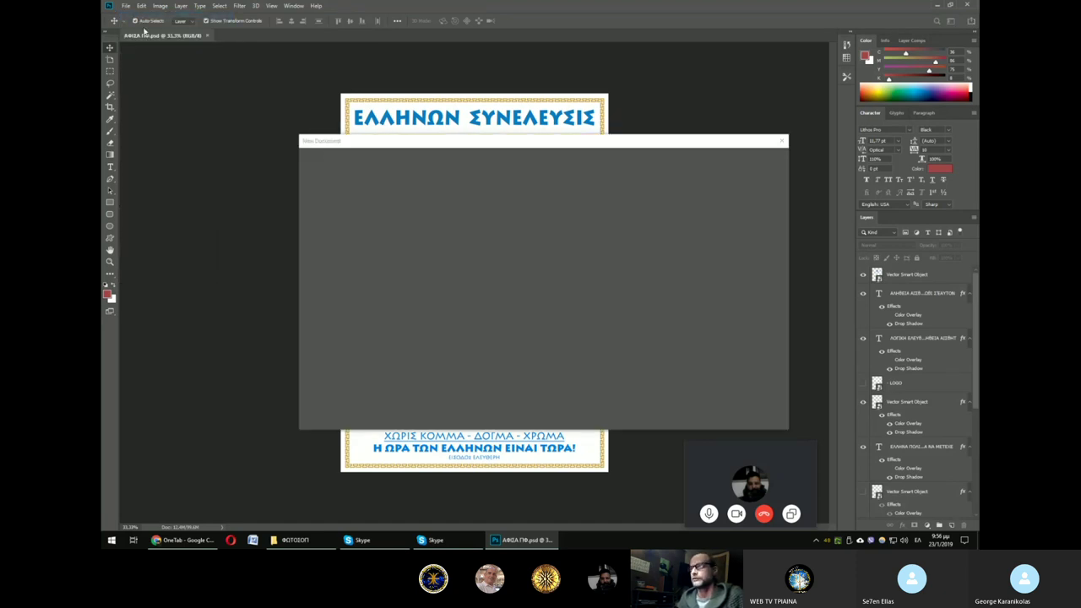
{"action": "left_click", "coordinate": [728, 224]}
{"action": "left_click_drag", "start_coordinate": [675, 141], "coordinate": [520, 128]}
{"action": "left_click", "coordinate": [596, 213]}
{"action": "left_click", "coordinate": [596, 225]}
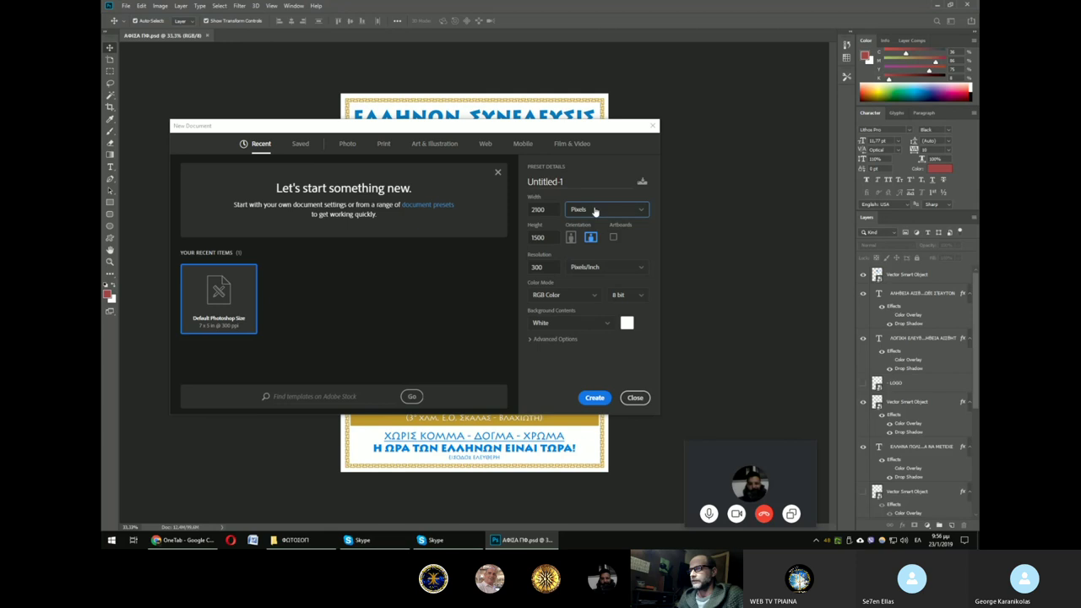
{"action": "left_click", "coordinate": [595, 211]}
{"action": "left_click", "coordinate": [605, 256]}
{"action": "left_click", "coordinate": [602, 177]}
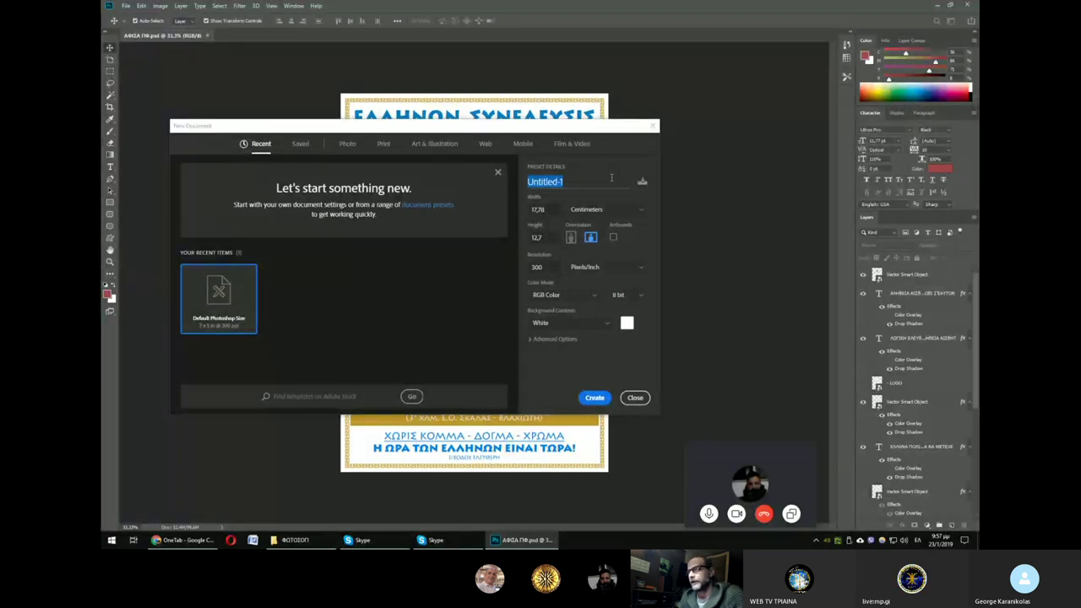
Step: Choose the A3 print preset in portrait orientation, 297 × 420 mm
{"action": "left_click", "coordinate": [592, 211]}
{"action": "left_click", "coordinate": [590, 215]}
{"action": "left_click", "coordinate": [570, 236]}
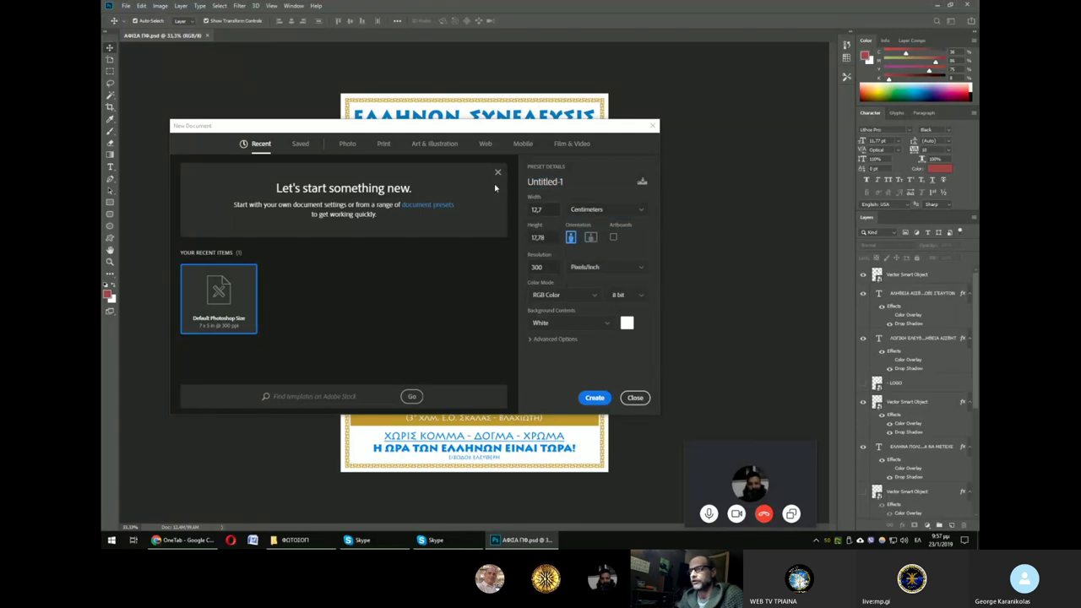
{"action": "left_click", "coordinate": [384, 144]}
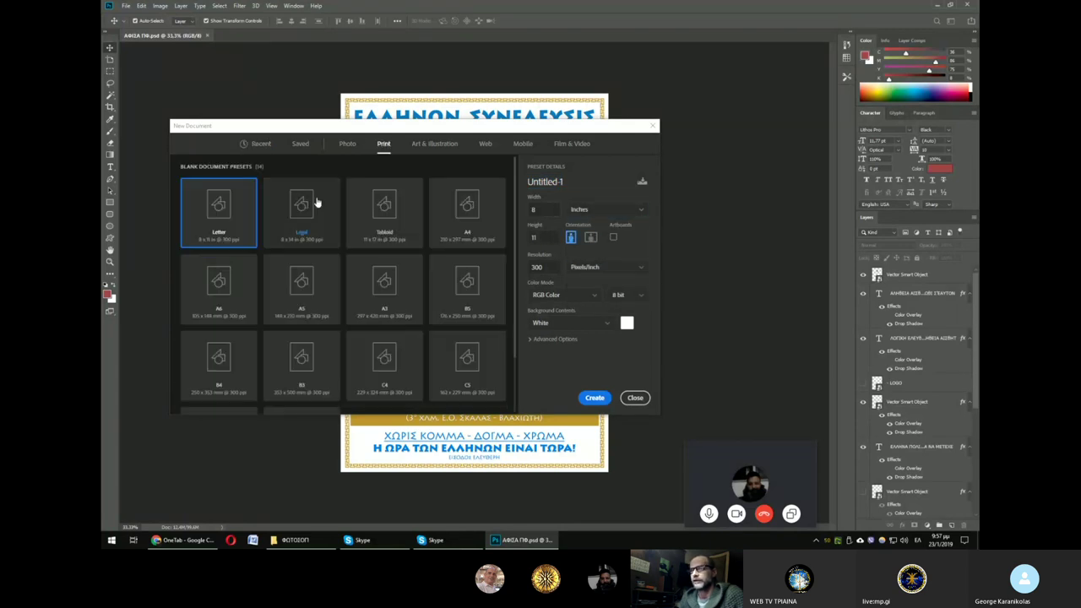
{"action": "left_click", "coordinate": [456, 217]}
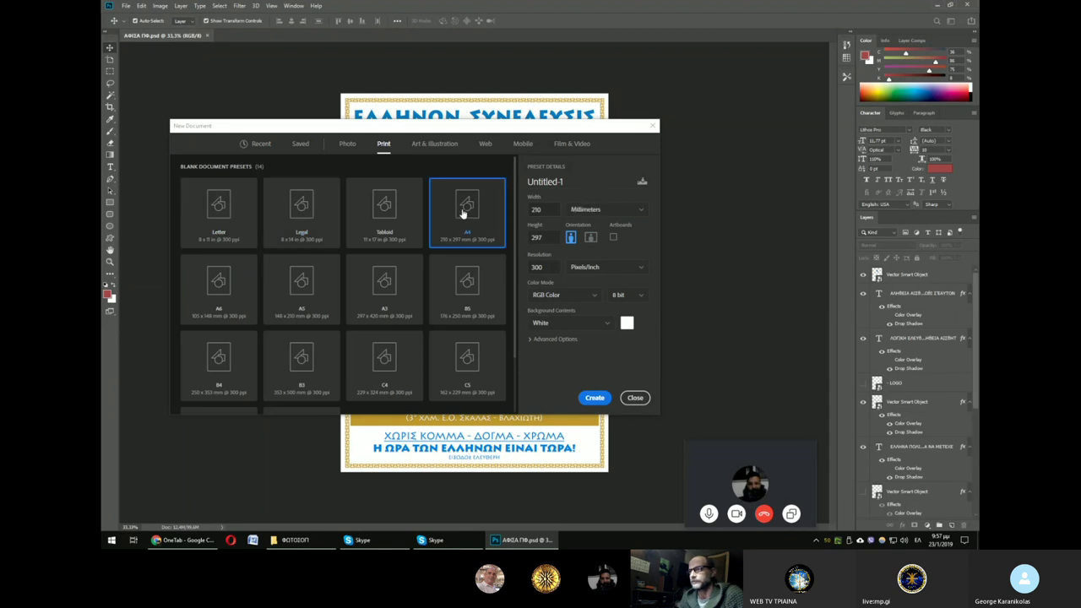
{"action": "left_click", "coordinate": [592, 210]}
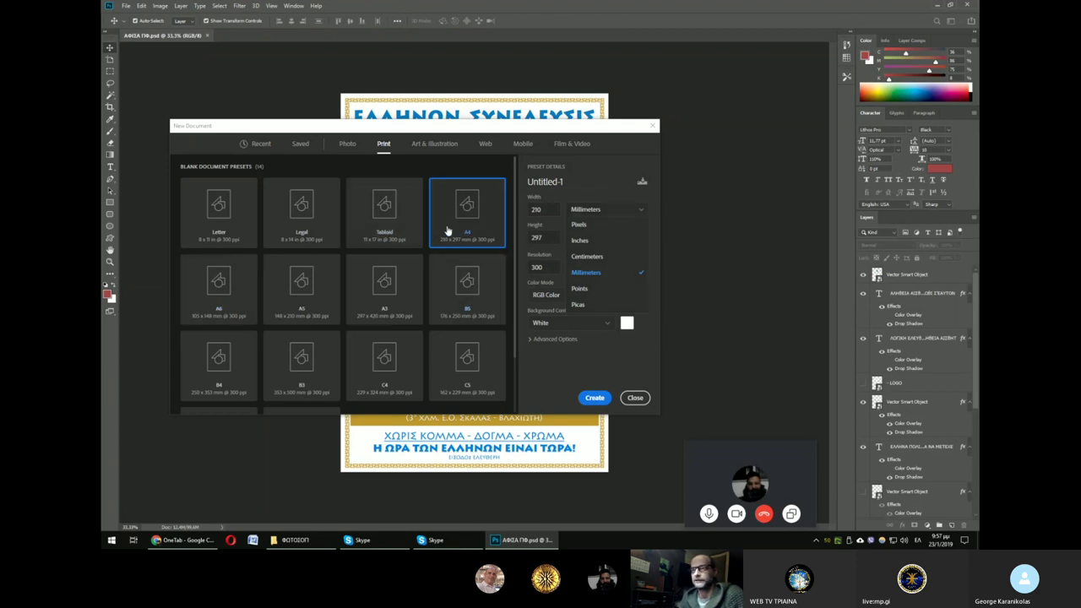
{"action": "left_click", "coordinate": [401, 296]}
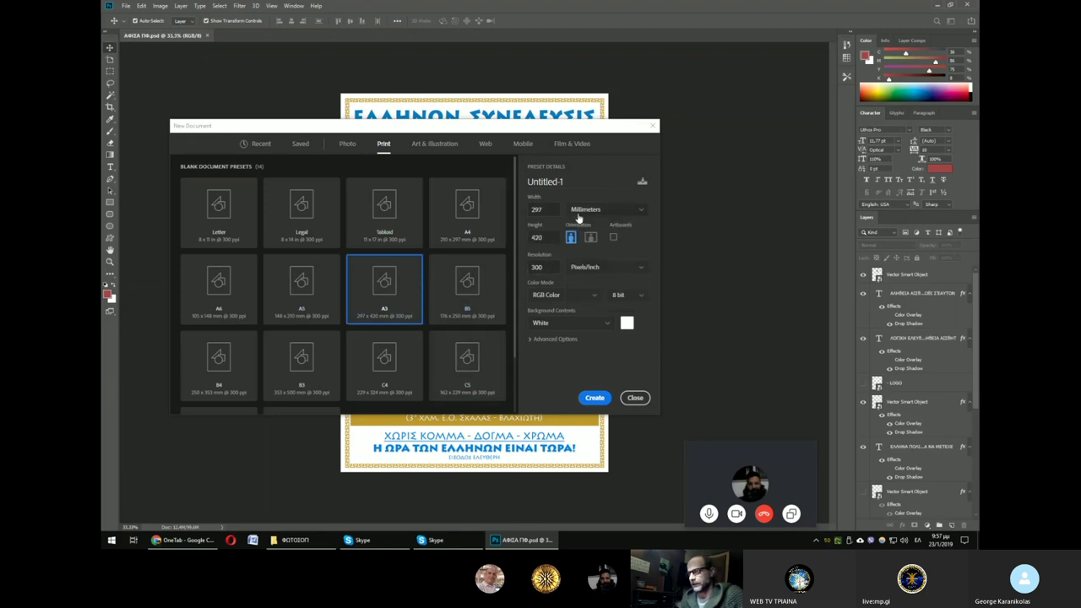
Step: Re-enter the document resolution, trying 150, then 72, then 15
{"action": "left_click", "coordinate": [542, 267]}
{"action": "type", "text": "150"}
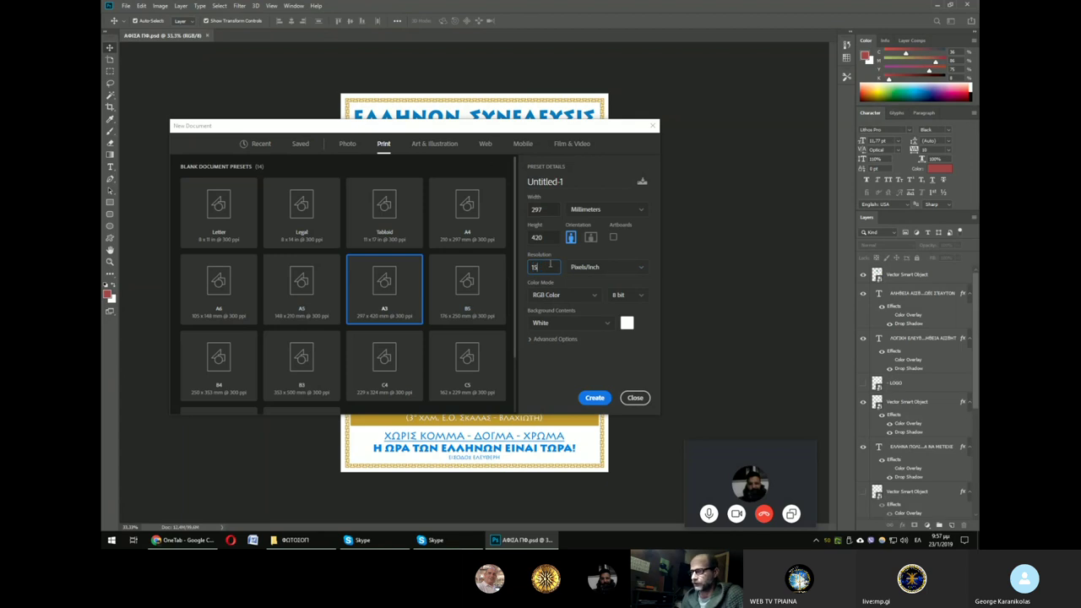
{"action": "left_click", "coordinate": [540, 268]}
{"action": "left_click_drag", "start_coordinate": [540, 268], "coordinate": [527, 270]}
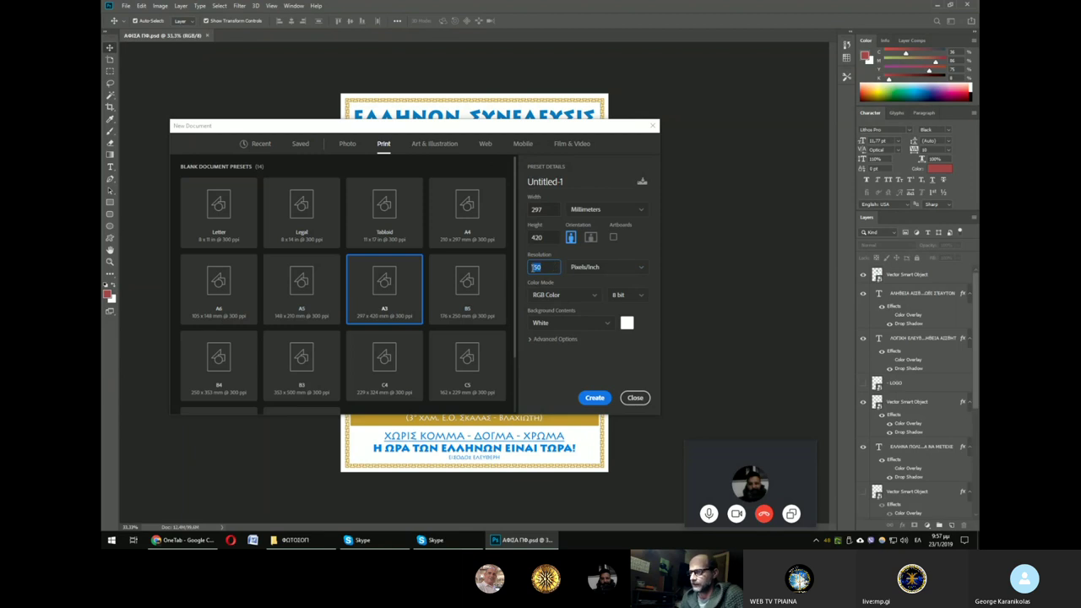
{"action": "type", "text": "72"}
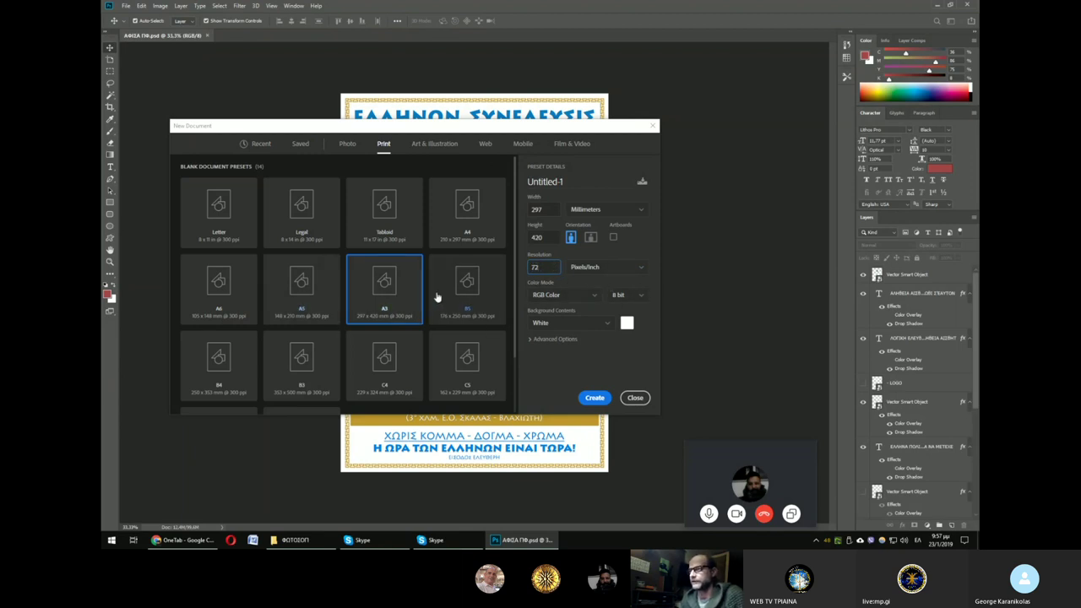
{"action": "double_click", "coordinate": [550, 266]}
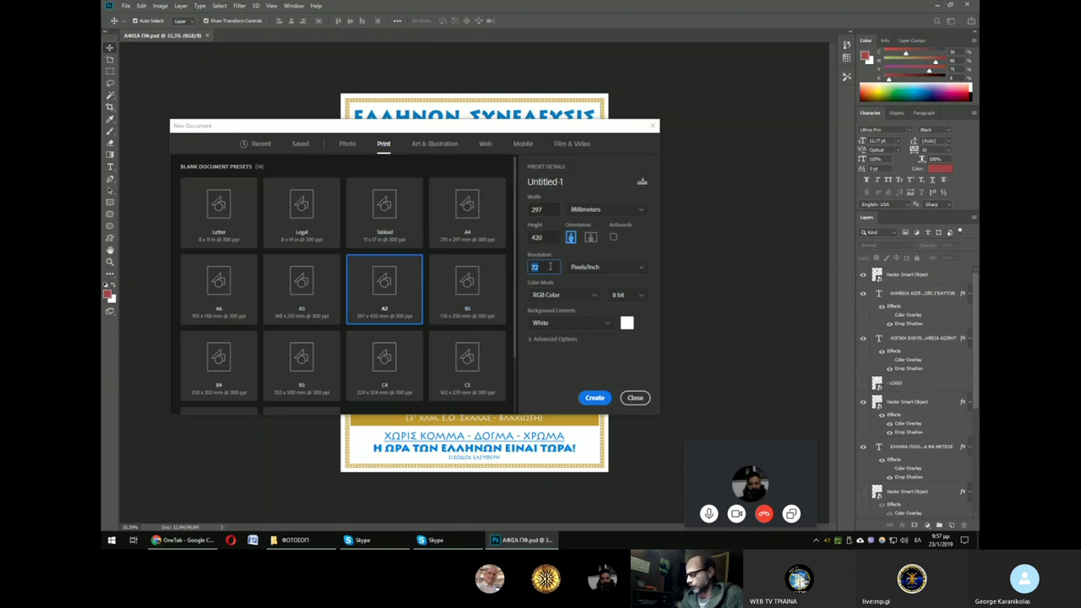
{"action": "type", "text": "150"}
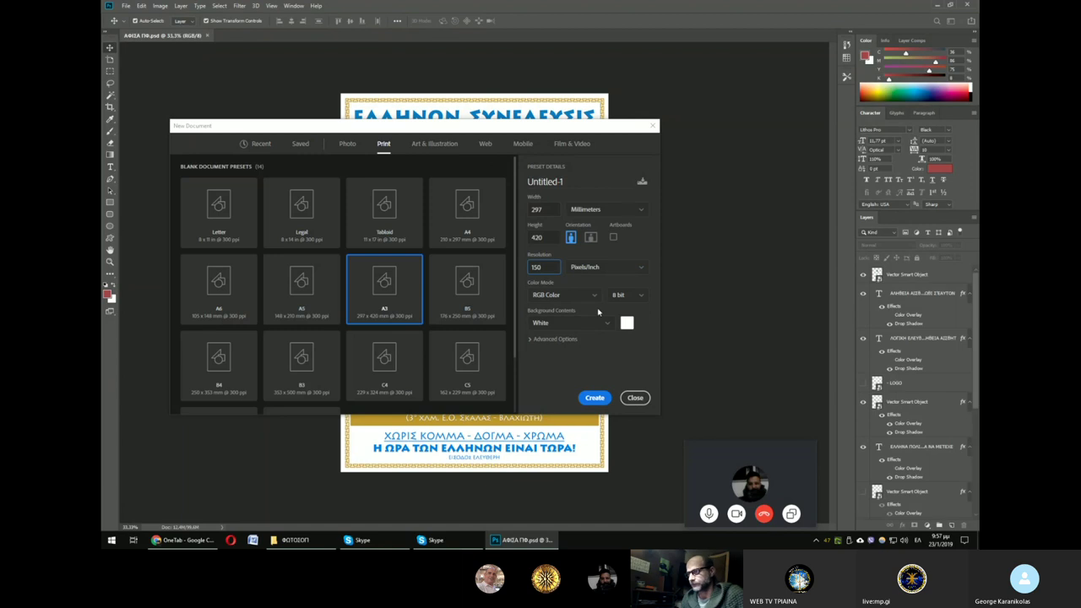
Step: Create the blank portrait document at 150 resolution in CMYK Color, then show the Image menu
{"action": "left_click", "coordinate": [604, 311]}
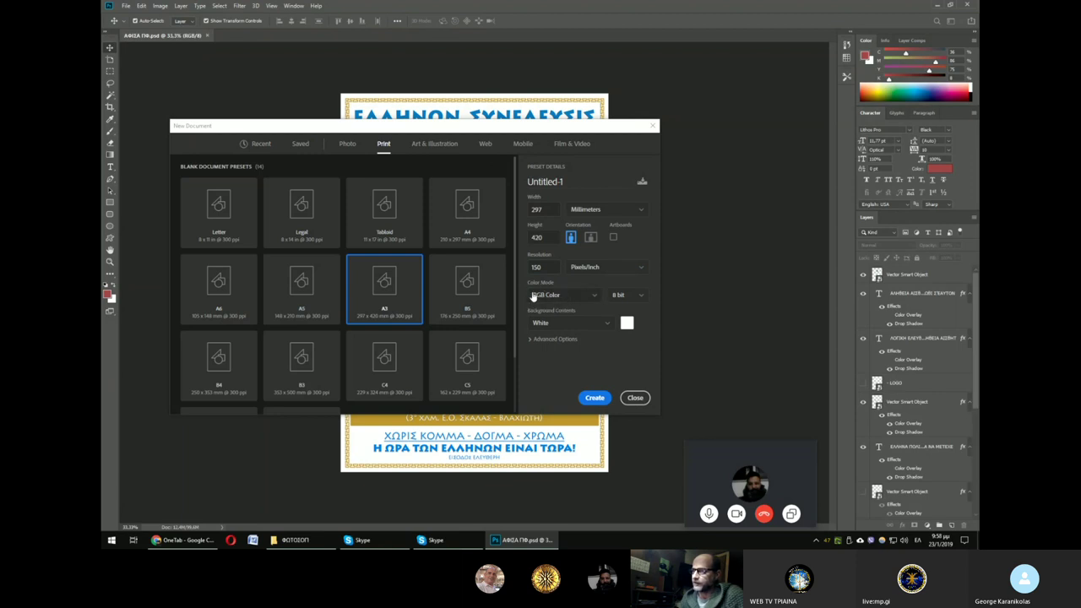
{"action": "left_click", "coordinate": [582, 302]}
{"action": "left_click", "coordinate": [583, 302]}
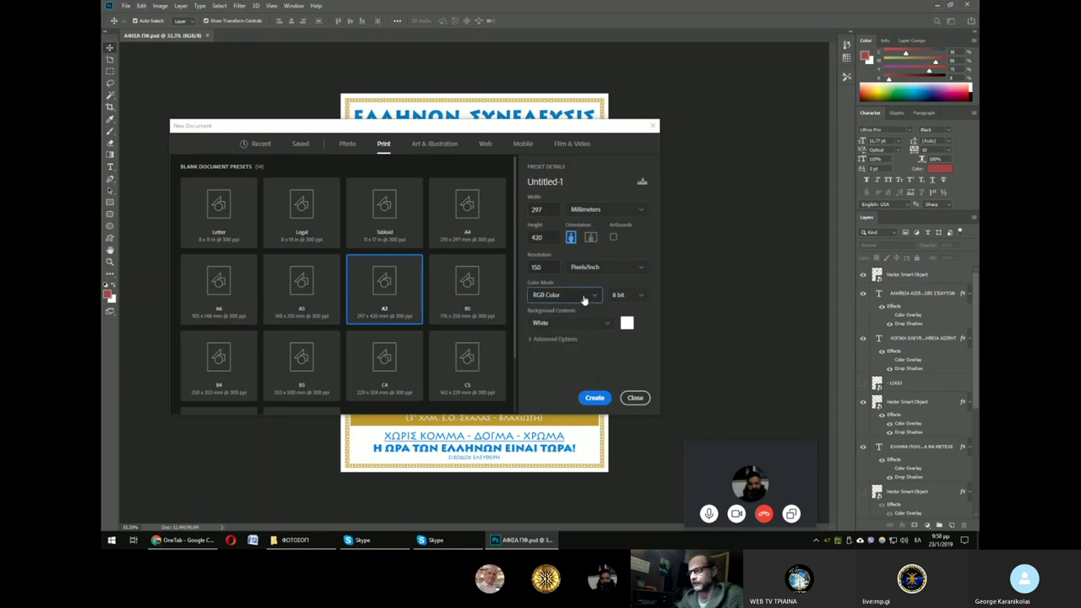
{"action": "left_click", "coordinate": [582, 300]}
{"action": "left_click", "coordinate": [571, 358]}
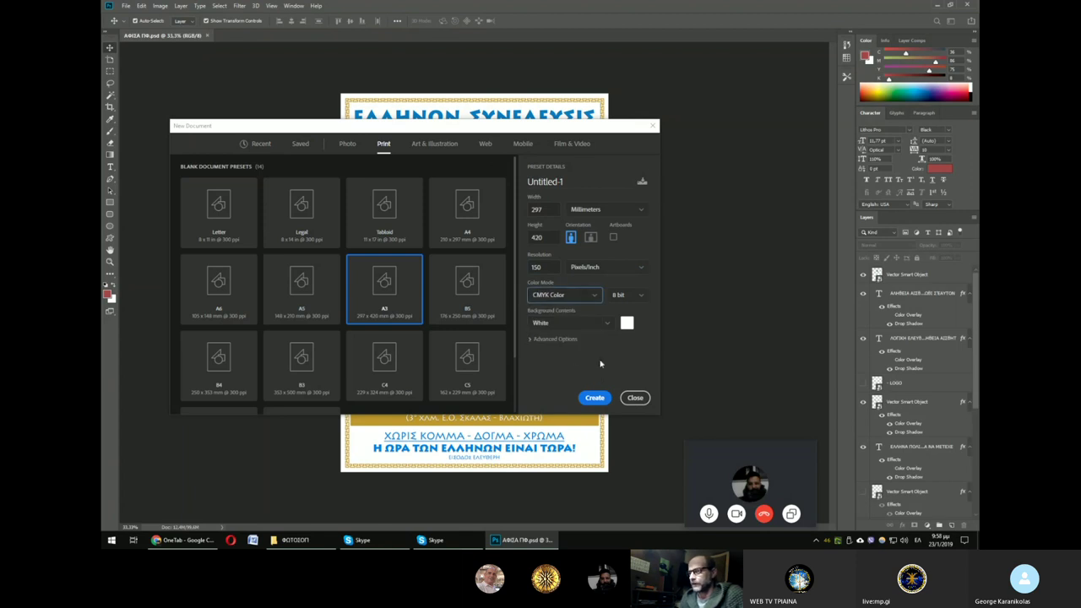
{"action": "left_click", "coordinate": [594, 400]}
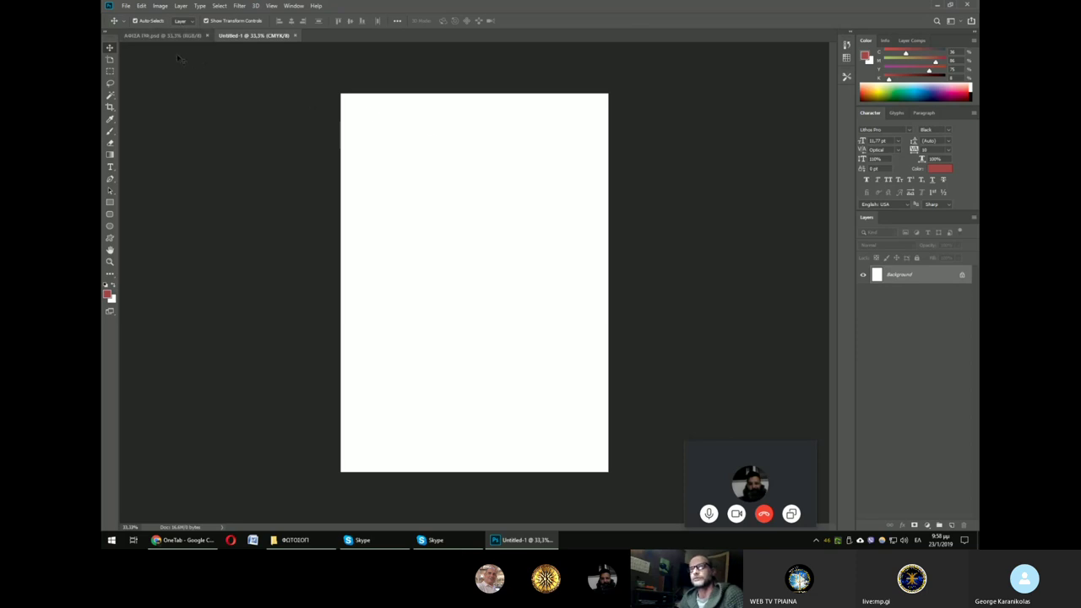
{"action": "left_click", "coordinate": [160, 10]}
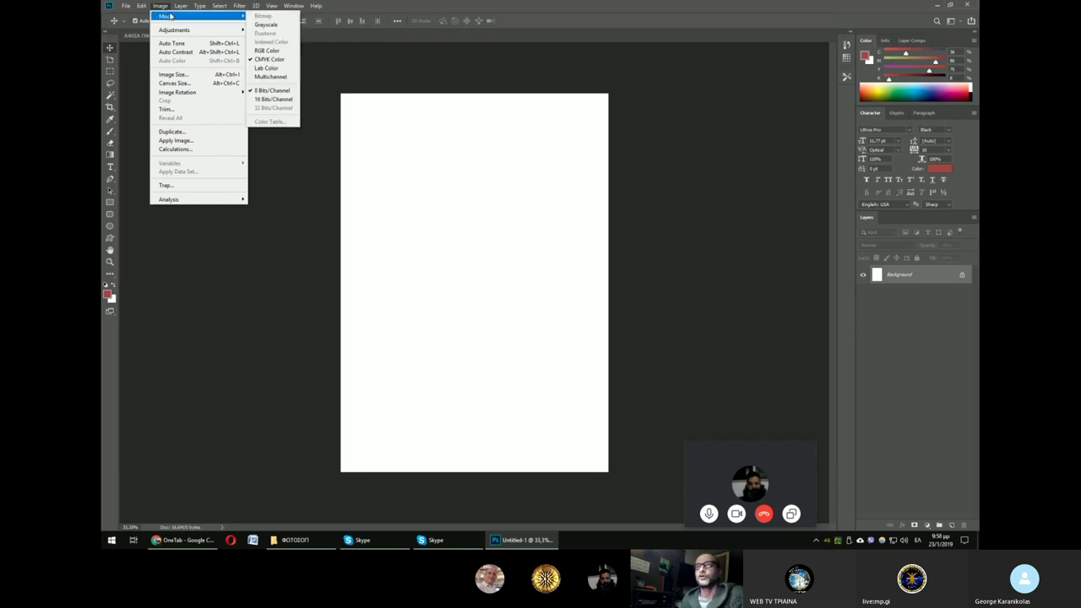
{"action": "left_click", "coordinate": [172, 76]}
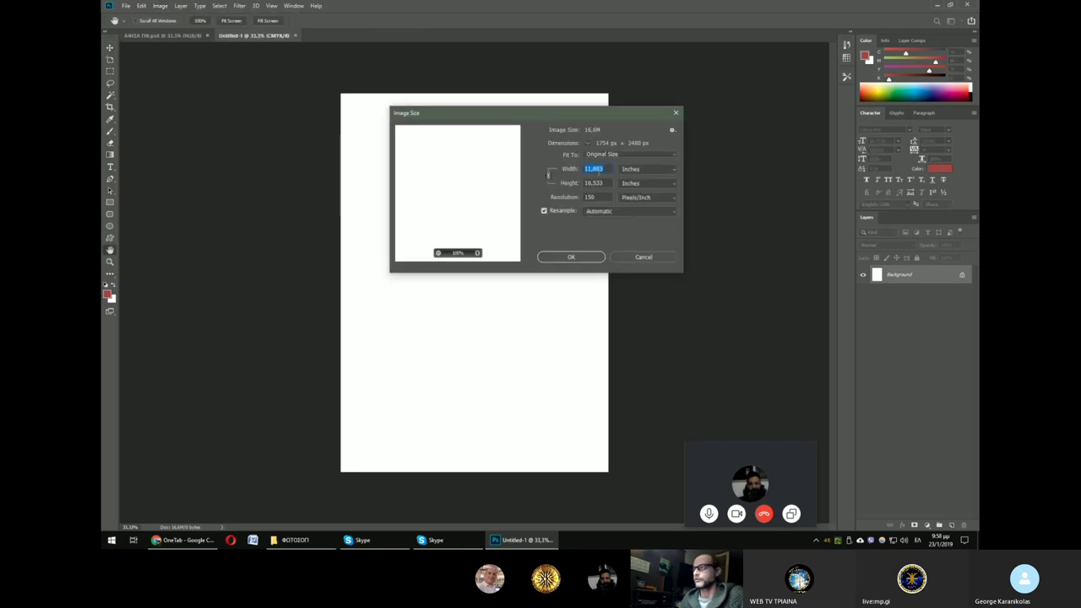
{"action": "left_click", "coordinate": [649, 171]}
{"action": "left_click", "coordinate": [623, 208]}
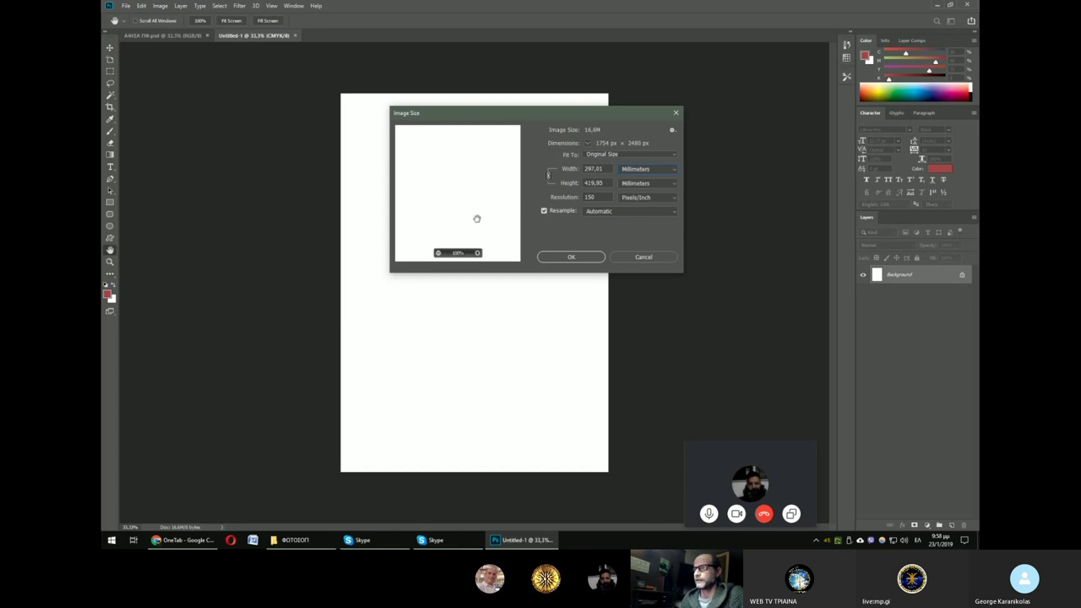
{"action": "double_click", "coordinate": [590, 197]}
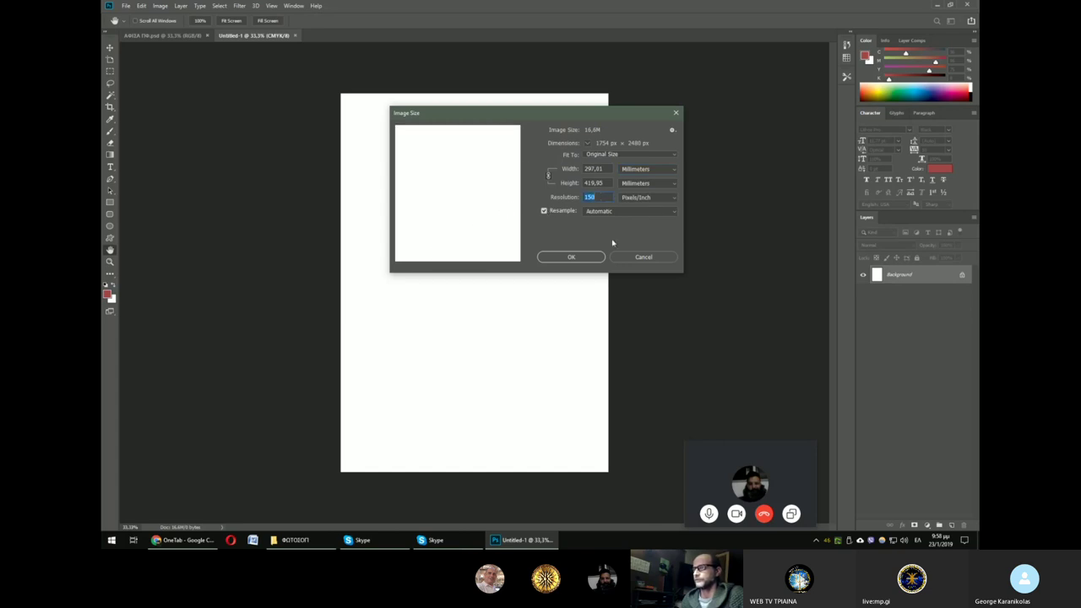
{"action": "left_click", "coordinate": [640, 256]}
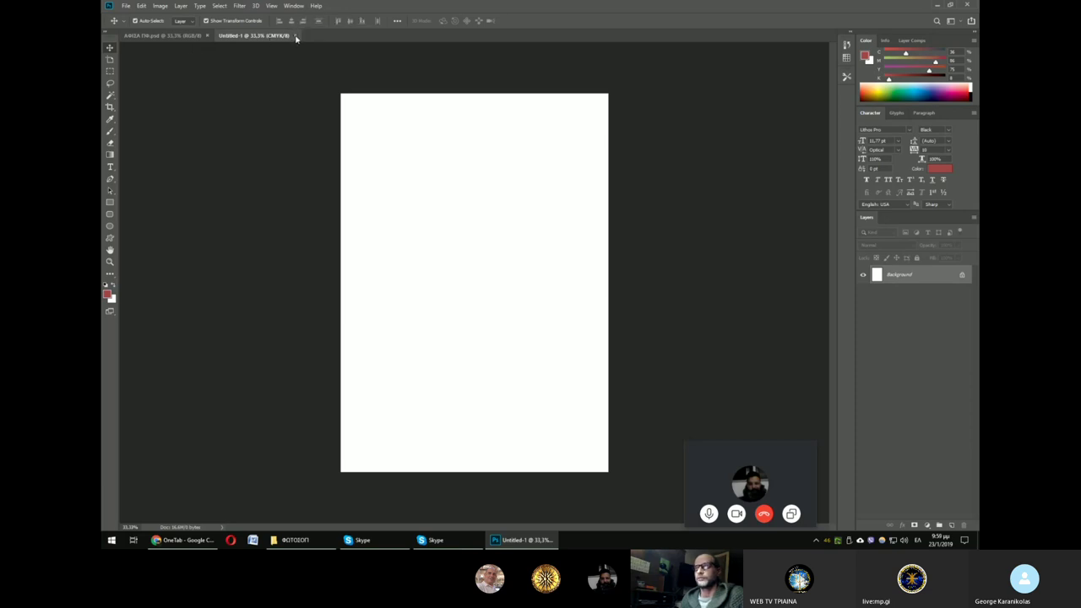
Step: Close Untitled-1 and zoom the ΑΦΙΣΑ ΠΦ poster to 50%
{"action": "left_click", "coordinate": [295, 36]}
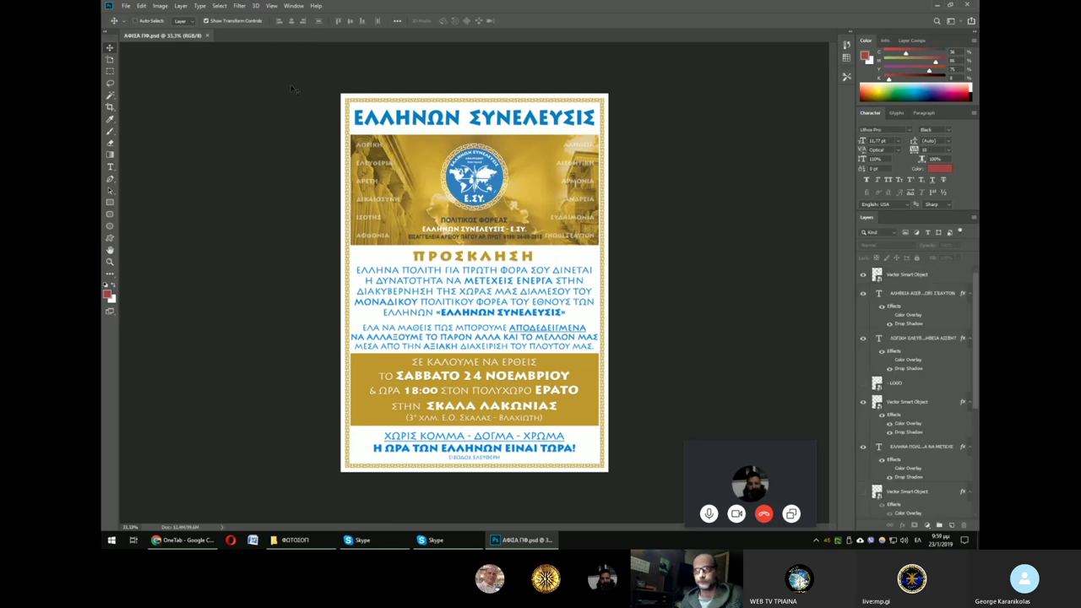
{"action": "key", "text": "ctrl+plus"}
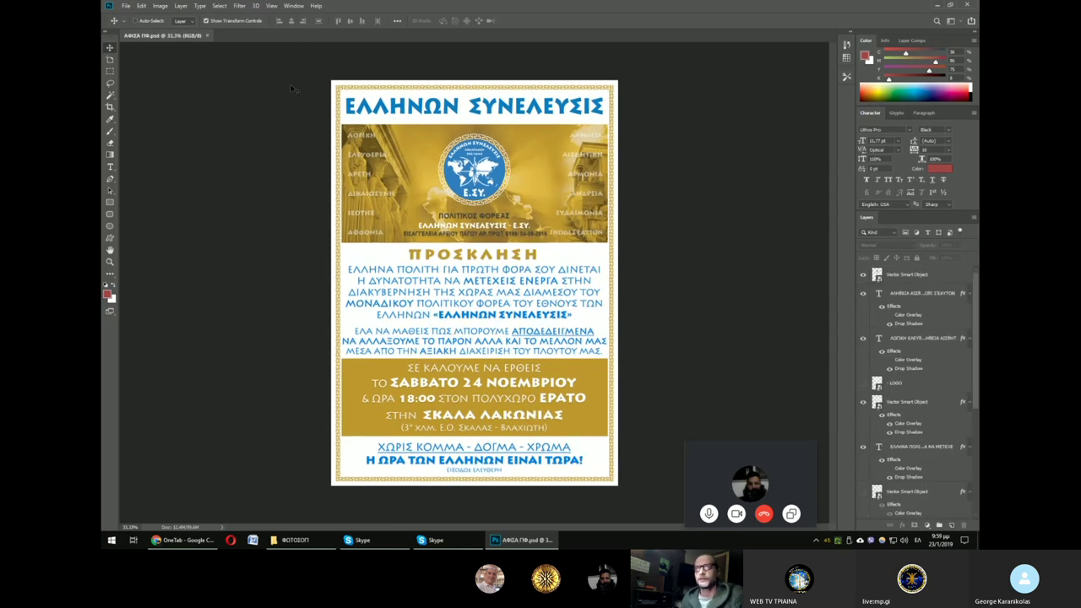
{"action": "key", "text": "ctrl+plus"}
{"action": "scroll", "coordinate": [474, 337], "scroll_direction": "up", "scroll_amount": 3}
{"action": "scroll", "coordinate": [474, 338], "scroll_direction": "up", "scroll_amount": 2}
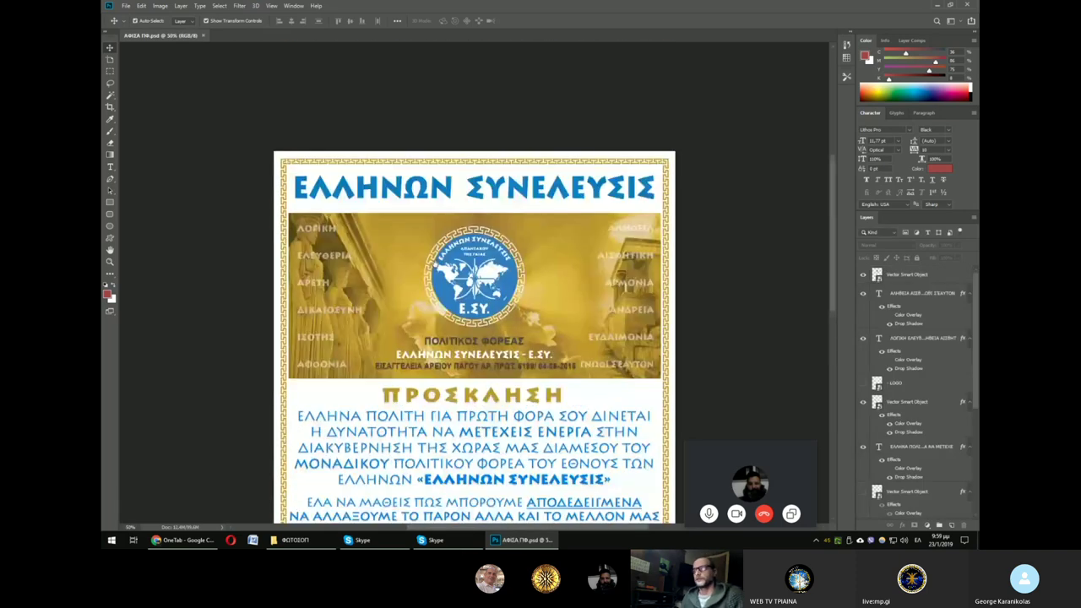
{"action": "scroll", "coordinate": [434, 267], "scroll_direction": "down", "scroll_amount": 2}
{"action": "scroll", "coordinate": [434, 267], "scroll_direction": "down", "scroll_amount": 2}
{"action": "scroll", "coordinate": [237, 155], "scroll_direction": "down", "scroll_amount": 1}
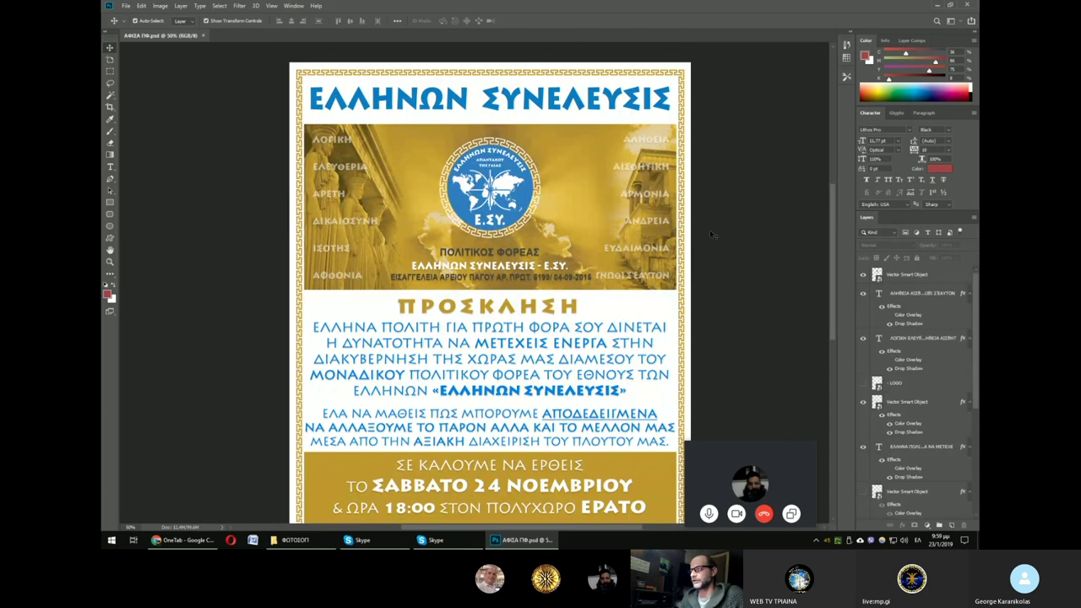
Step: Select the ΜΑΙΑΝΔΡΟΣ meander border layer and enlarge the Layers panel to browse it
{"action": "left_click_drag", "start_coordinate": [785, 446], "coordinate": [795, 442]}
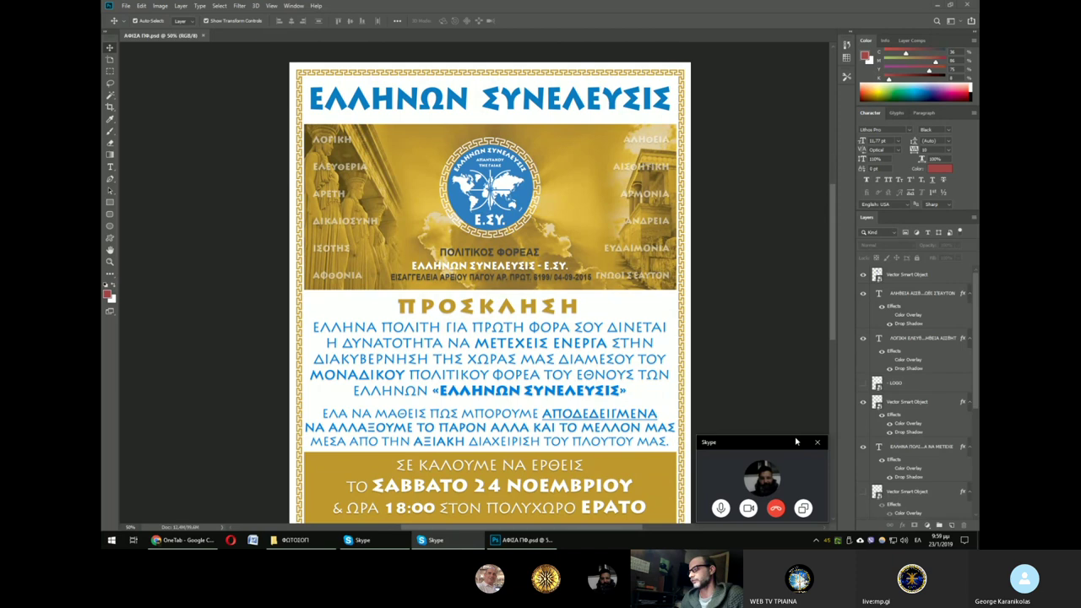
{"action": "left_click", "coordinate": [766, 327]}
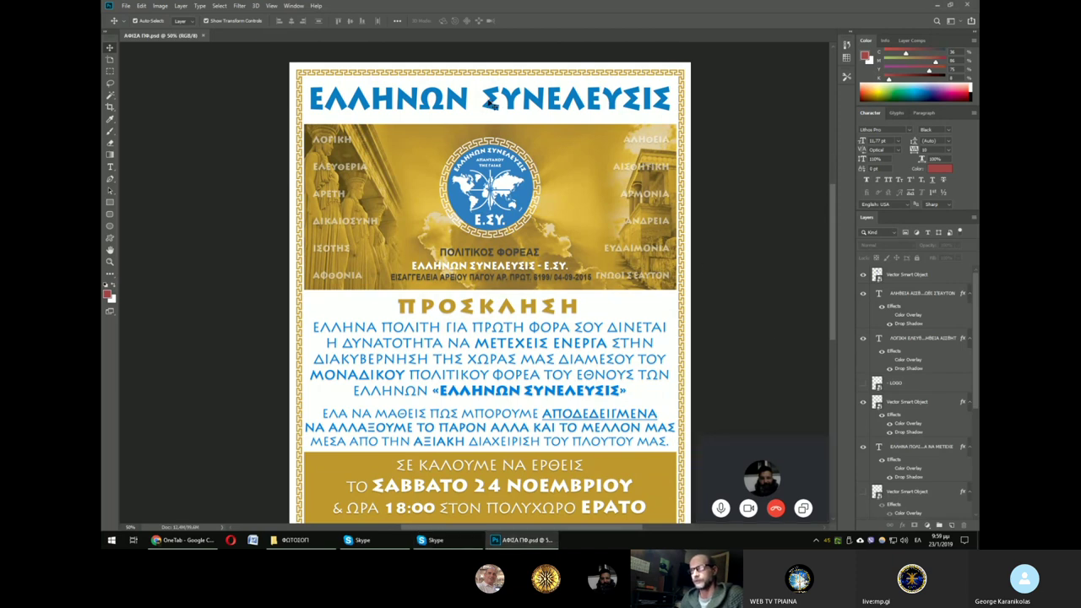
{"action": "left_click", "coordinate": [332, 76]}
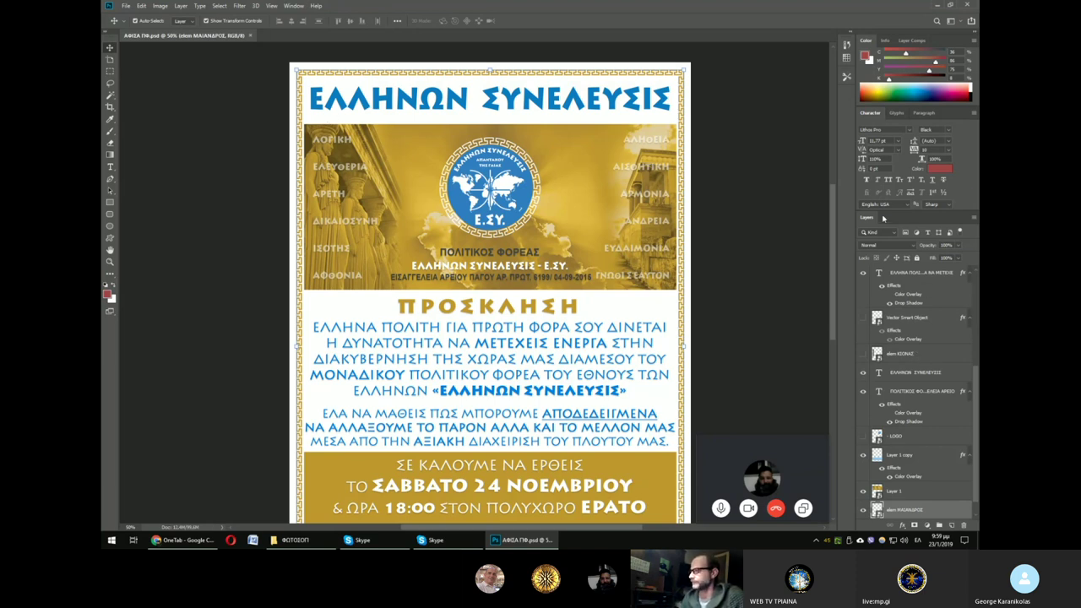
{"action": "left_click_drag", "start_coordinate": [883, 218], "coordinate": [878, 207]}
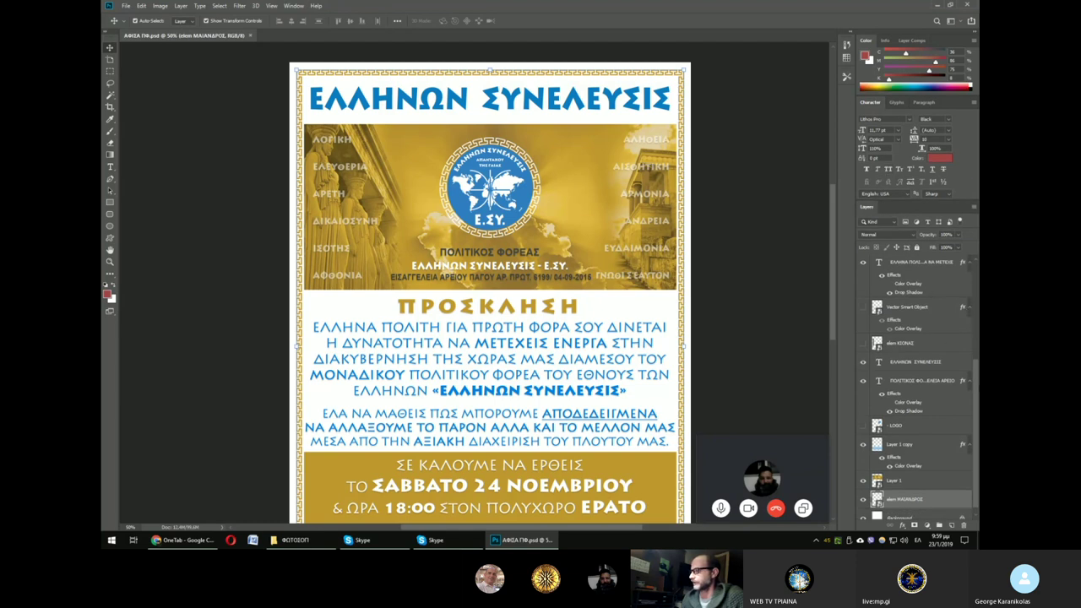
{"action": "left_click_drag", "start_coordinate": [977, 392], "coordinate": [974, 288]}
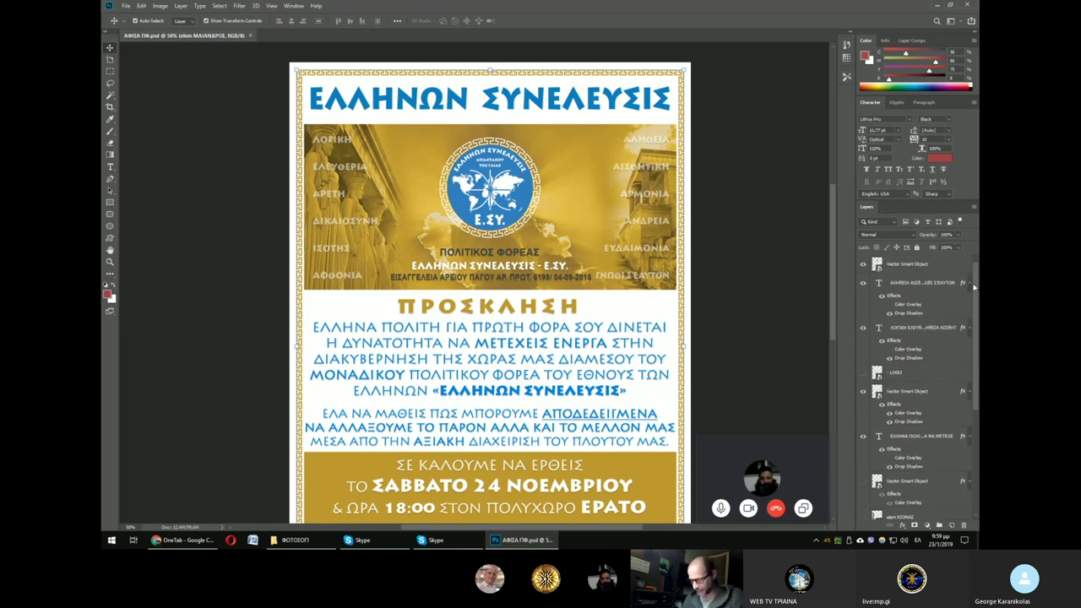
{"action": "left_click_drag", "start_coordinate": [973, 288], "coordinate": [976, 302]}
{"action": "scroll", "coordinate": [921, 380], "scroll_direction": "down", "scroll_amount": 5}
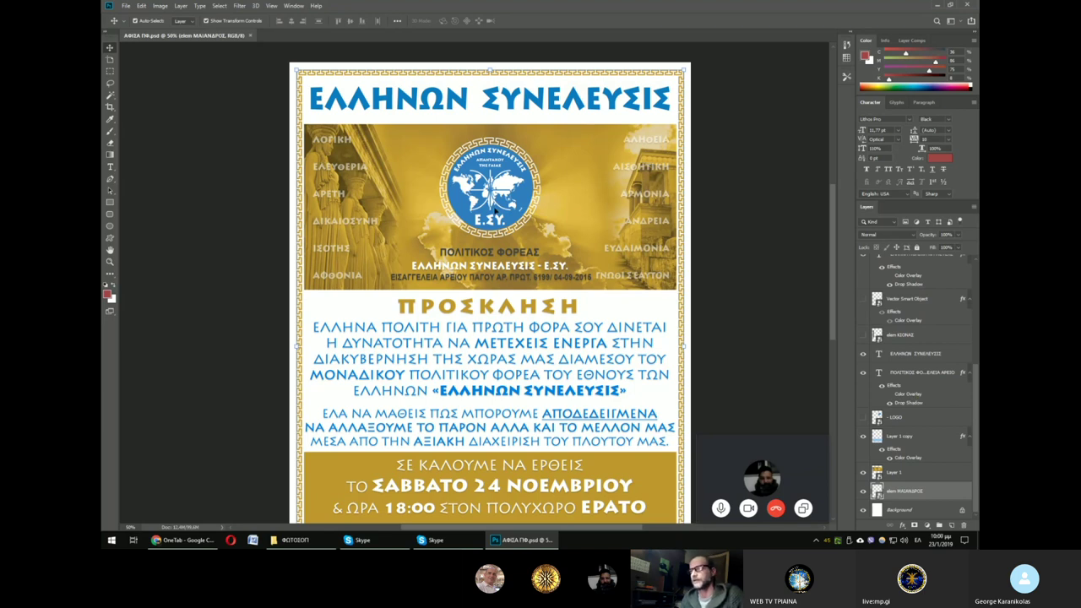
Step: Drag Layer 1, the yellow temple image, up the stack to sit just below LOGO
{"action": "left_click", "coordinate": [549, 147]}
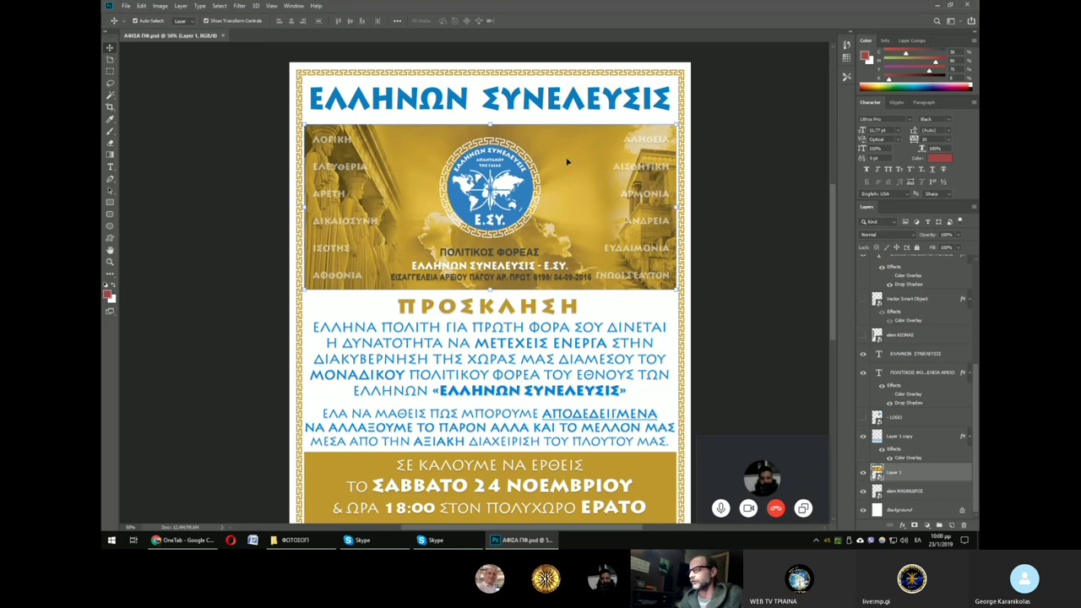
{"action": "left_click_drag", "start_coordinate": [927, 448], "coordinate": [907, 246]}
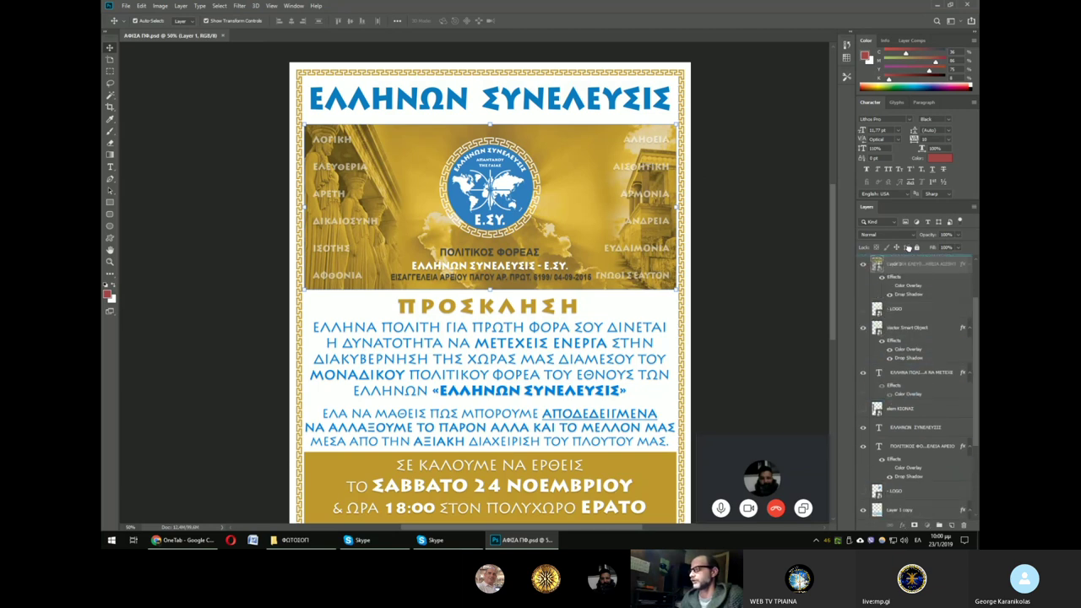
{"action": "left_click_drag", "start_coordinate": [907, 246], "coordinate": [899, 519]}
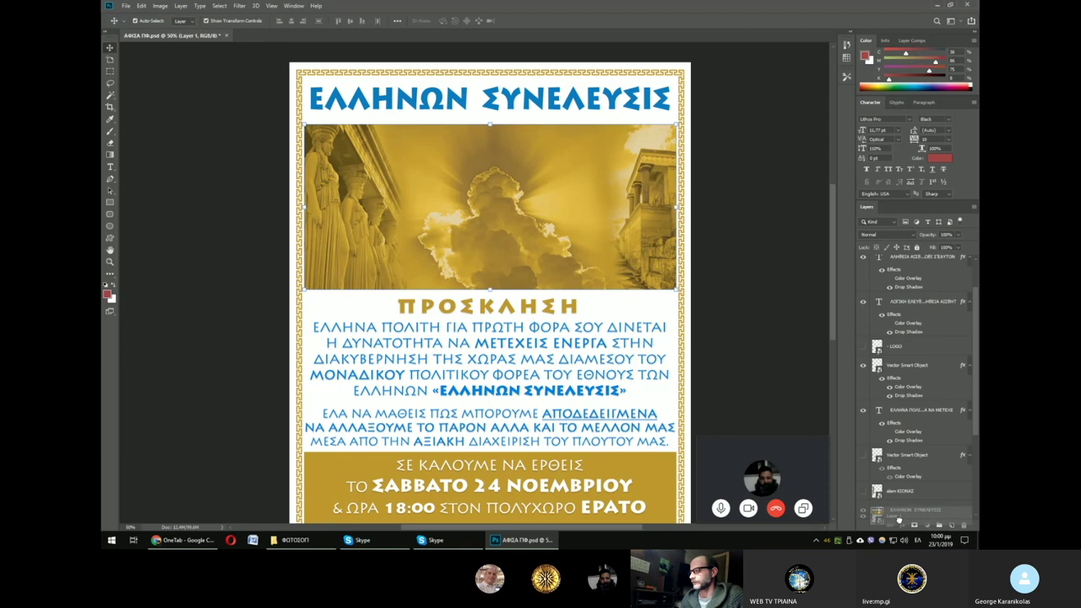
{"action": "left_click_drag", "start_coordinate": [898, 519], "coordinate": [893, 421]}
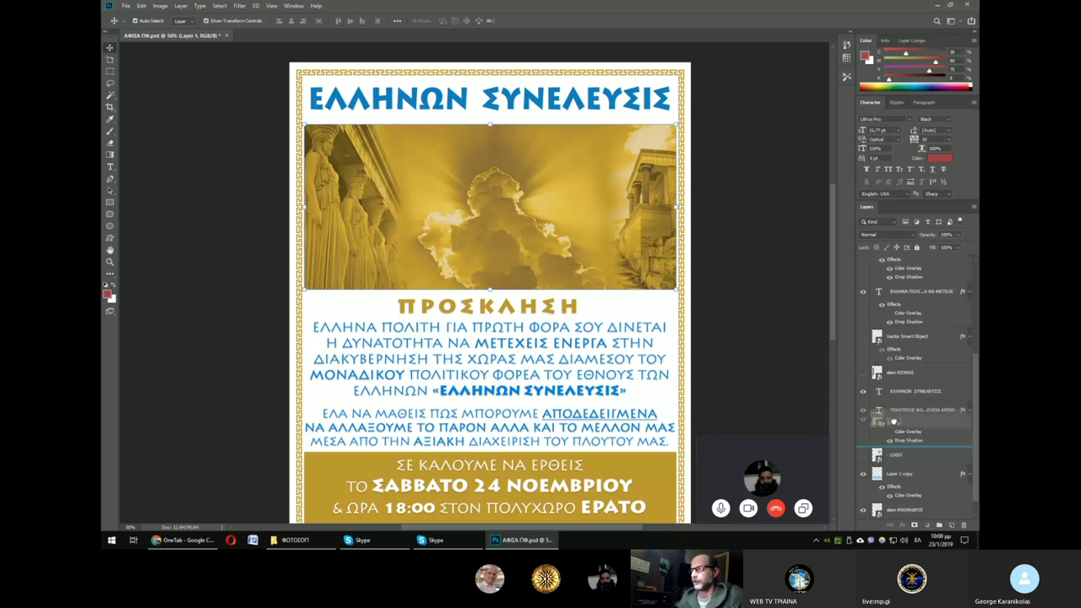
{"action": "left_click_drag", "start_coordinate": [894, 421], "coordinate": [895, 422]}
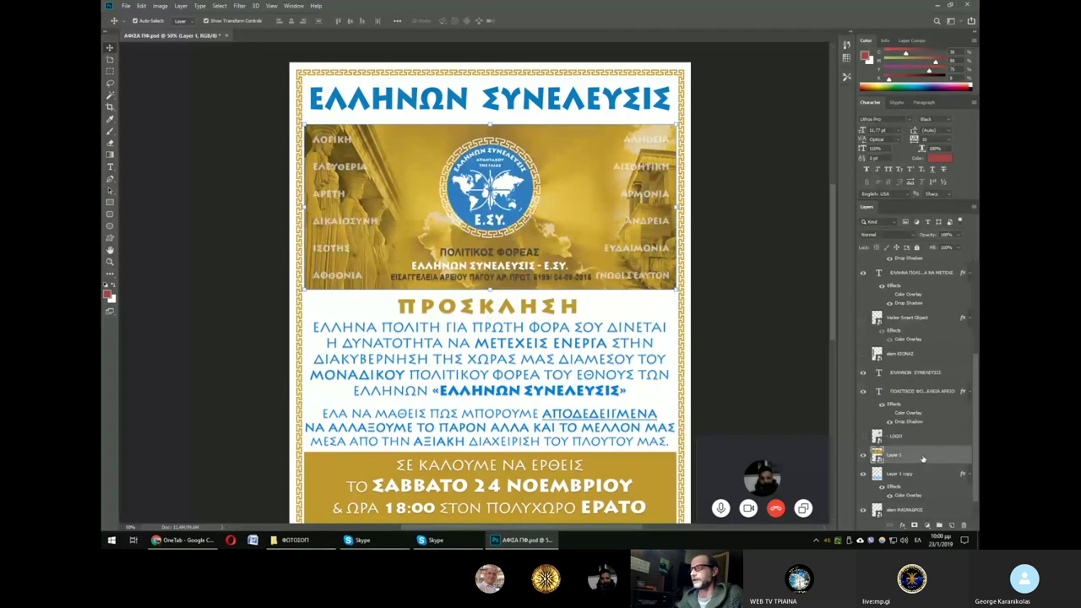
{"action": "scroll", "coordinate": [958, 329], "scroll_direction": "up", "scroll_amount": 3}
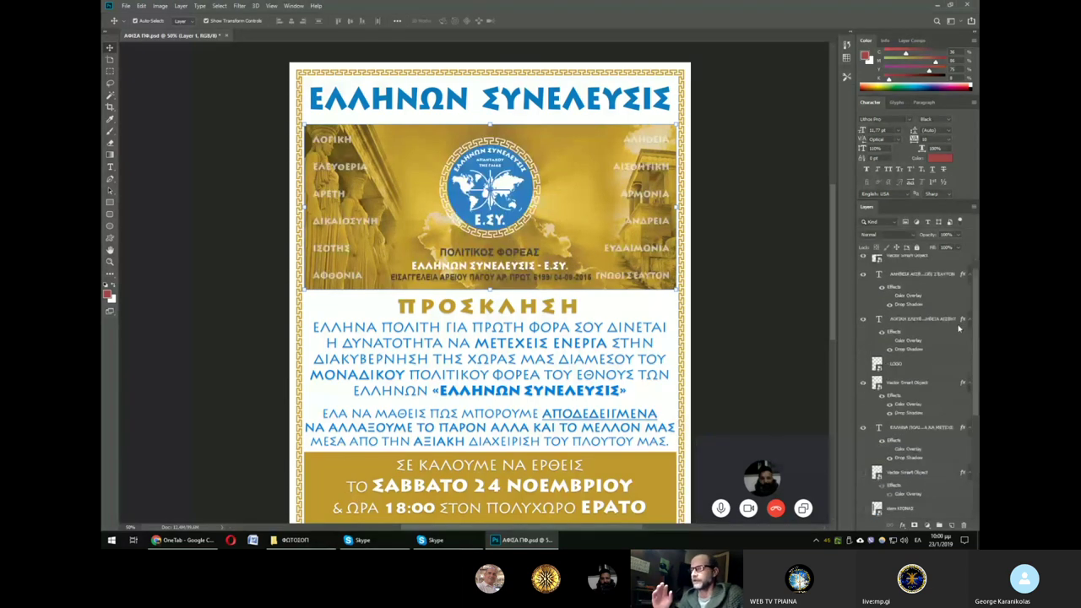
{"action": "scroll", "coordinate": [958, 329], "scroll_direction": "up", "scroll_amount": 1}
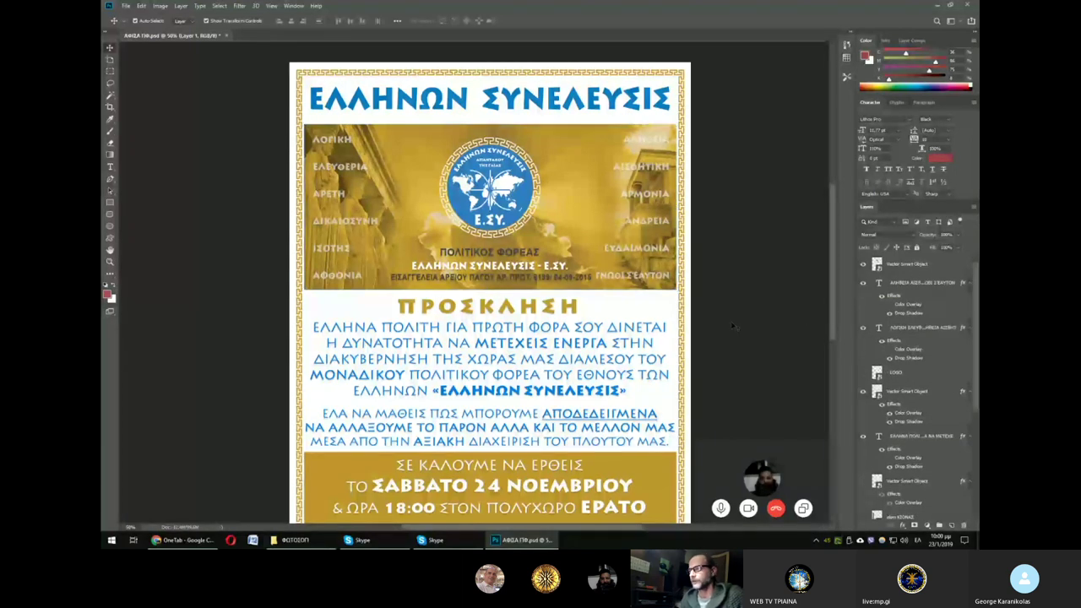
{"action": "left_click", "coordinate": [511, 164]}
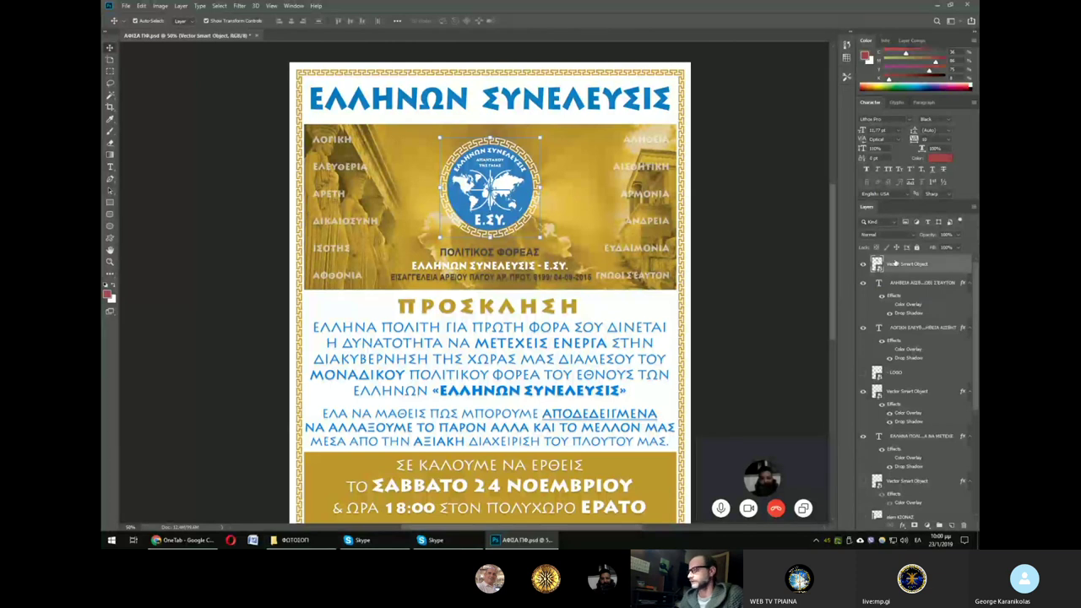
{"action": "key", "text": "ctrl+h"}
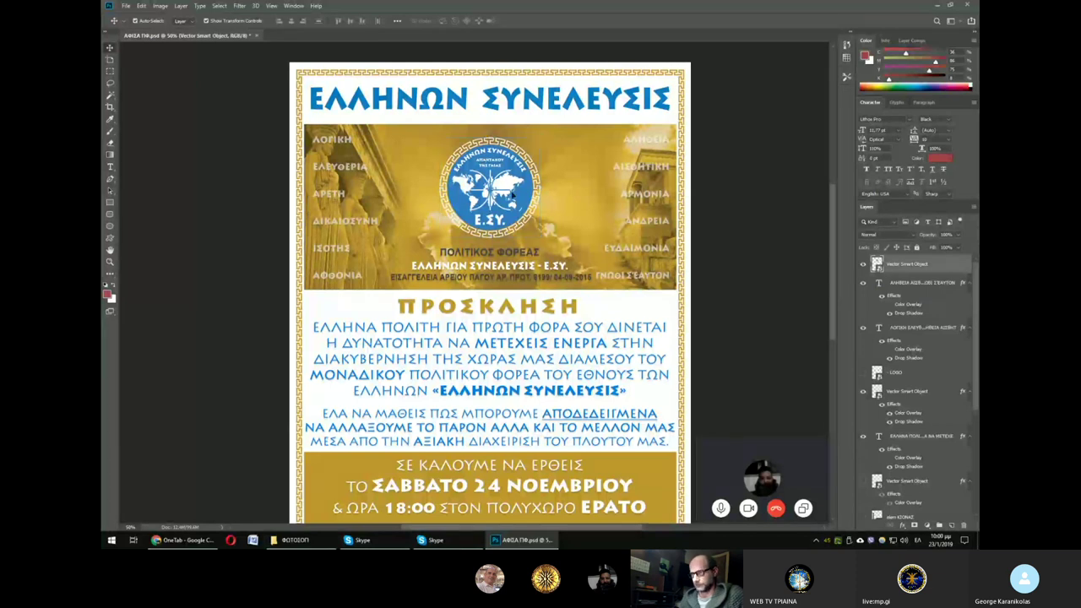
{"action": "left_click_drag", "start_coordinate": [511, 194], "coordinate": [597, 199]}
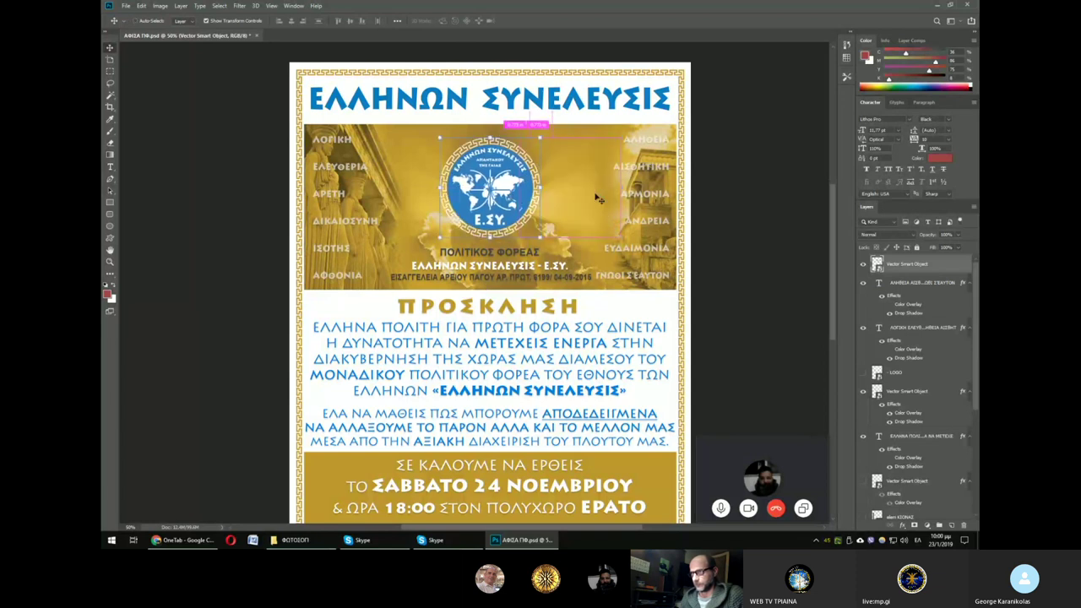
{"action": "left_click", "coordinate": [760, 296]}
{"action": "left_click", "coordinate": [517, 194]}
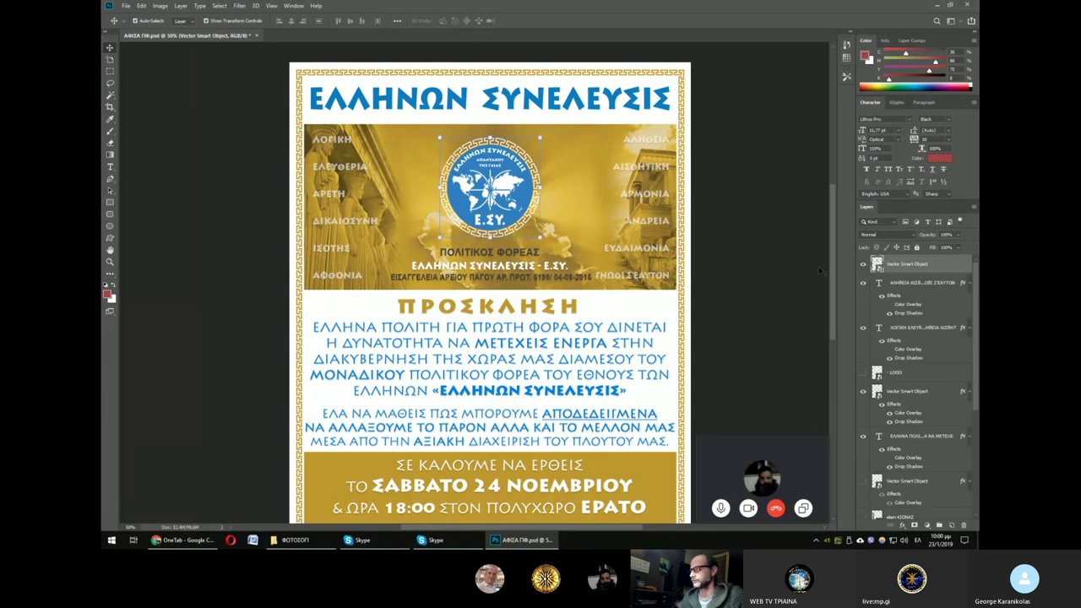
{"action": "mouse_move", "coordinate": [504, 267]}
{"action": "left_mouse_down"}
{"action": "mouse_move", "coordinate": [504, 238]}
{"action": "mouse_move", "coordinate": [513, 244]}
{"action": "mouse_move", "coordinate": [503, 264]}
{"action": "left_mouse_up"}
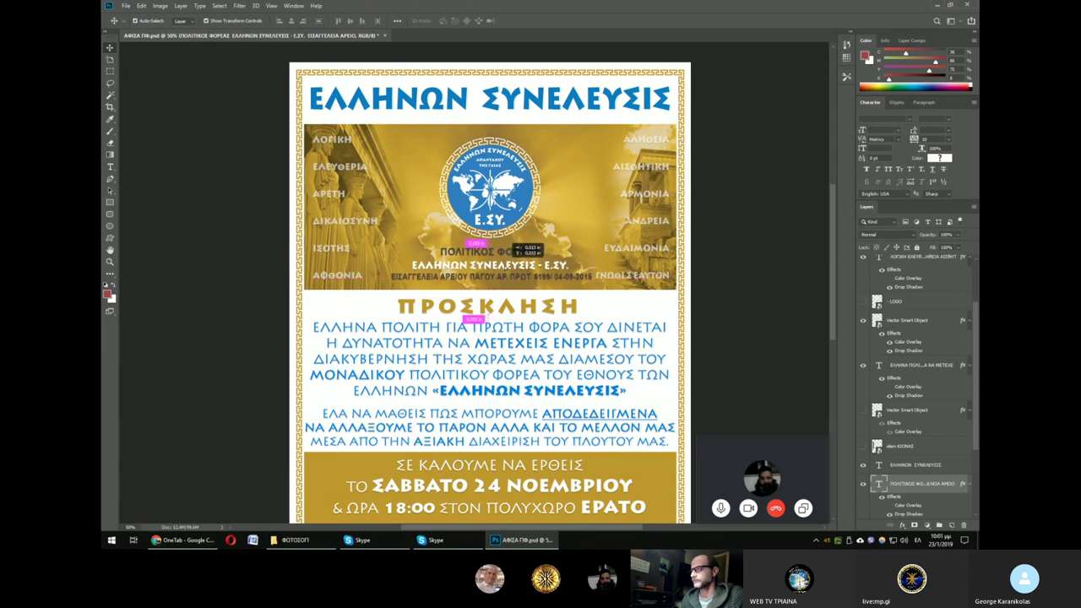
Step: Select the ΠΡΟΣΚΛΗΣΗ heading and scroll through the poster
{"action": "left_click", "coordinate": [502, 312]}
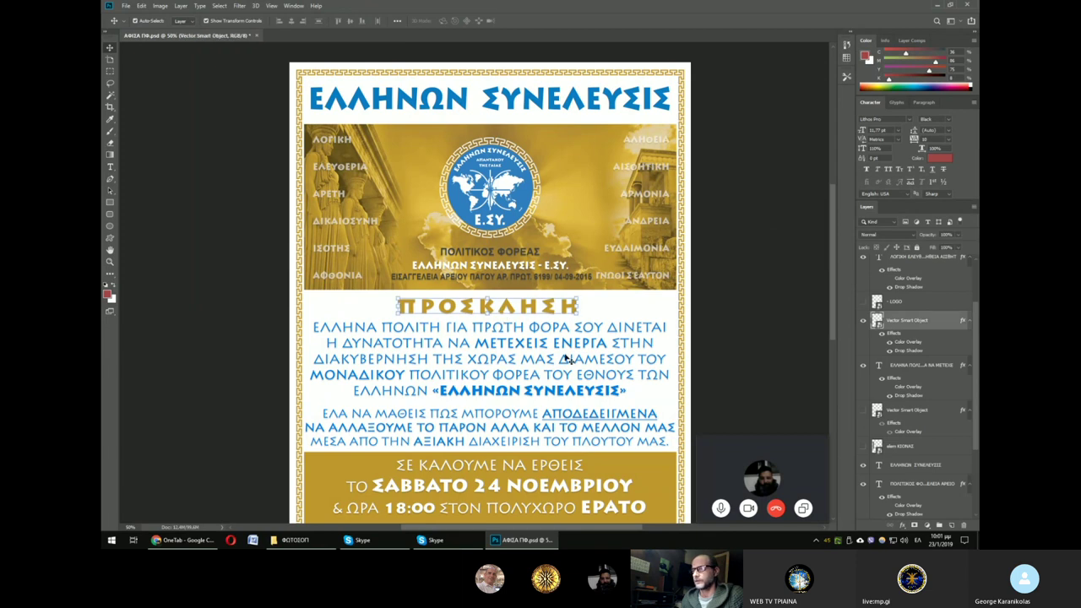
{"action": "scroll", "coordinate": [568, 359], "scroll_direction": "down", "scroll_amount": 1}
{"action": "scroll", "coordinate": [568, 358], "scroll_direction": "down", "scroll_amount": 4}
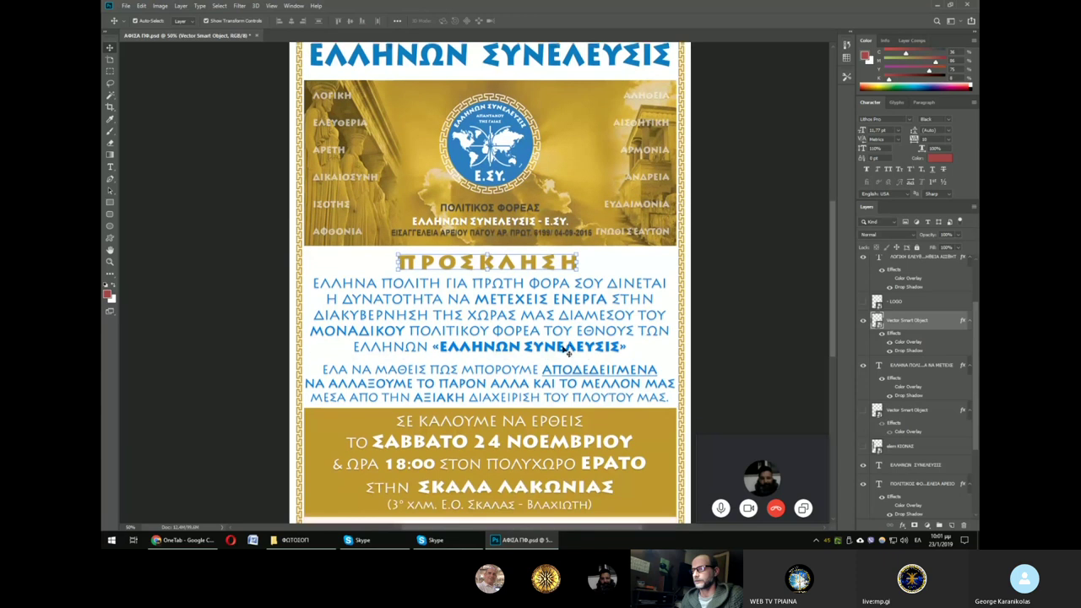
{"action": "scroll", "coordinate": [569, 359], "scroll_direction": "down", "scroll_amount": 1}
{"action": "scroll", "coordinate": [569, 359], "scroll_direction": "down", "scroll_amount": 1}
{"action": "scroll", "coordinate": [568, 337], "scroll_direction": "up", "scroll_amount": 4}
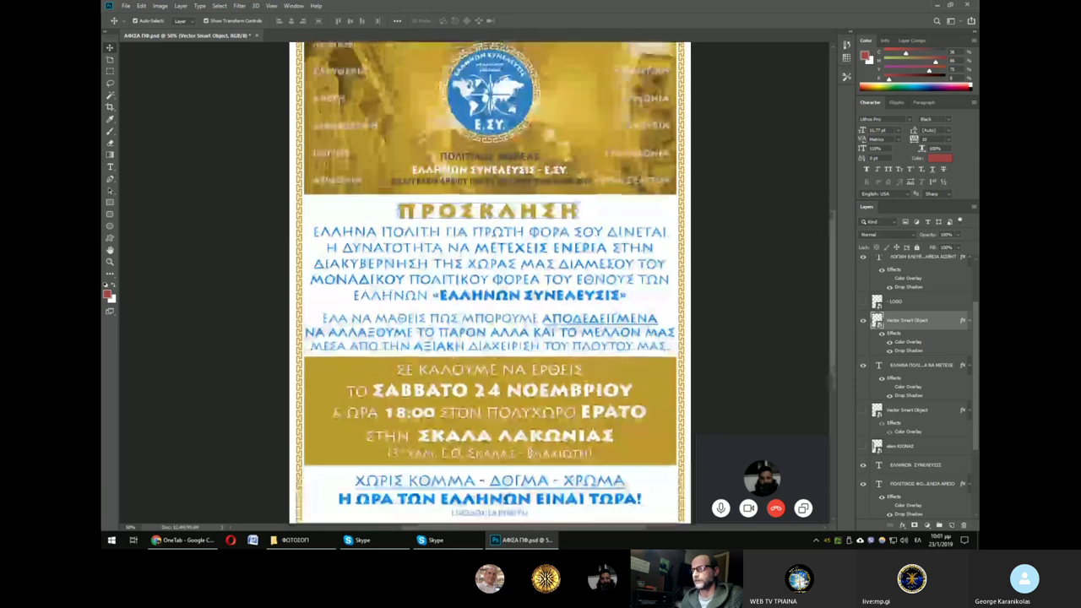
Step: Edit the ΕΛΛΗΝΑ ΠΟΛΙΤΗ paragraph text, then commit it with the Move tool
{"action": "left_click", "coordinate": [588, 322]}
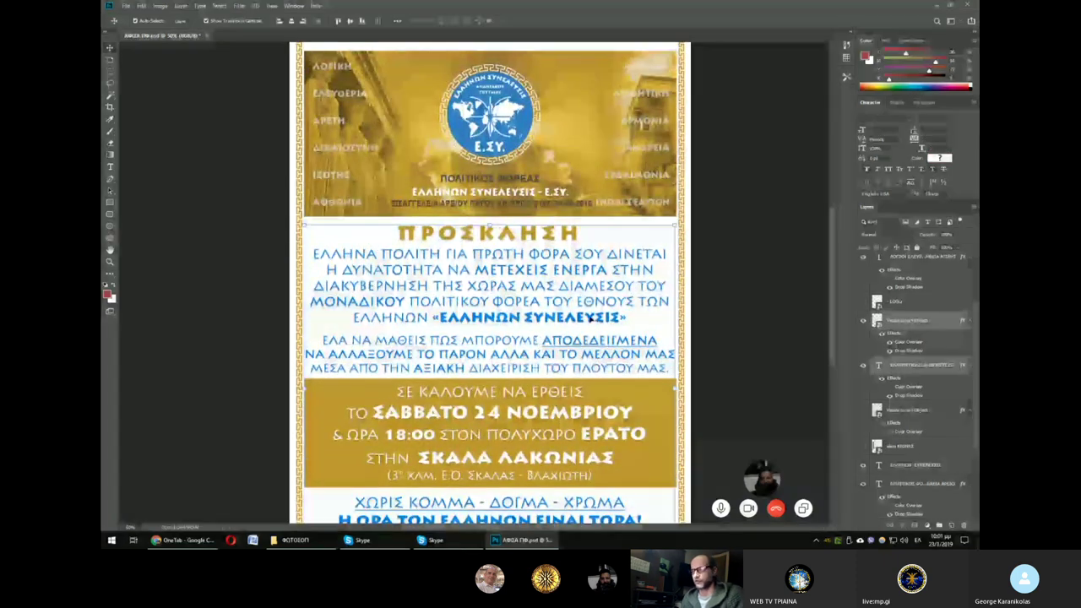
{"action": "double_click", "coordinate": [879, 365]}
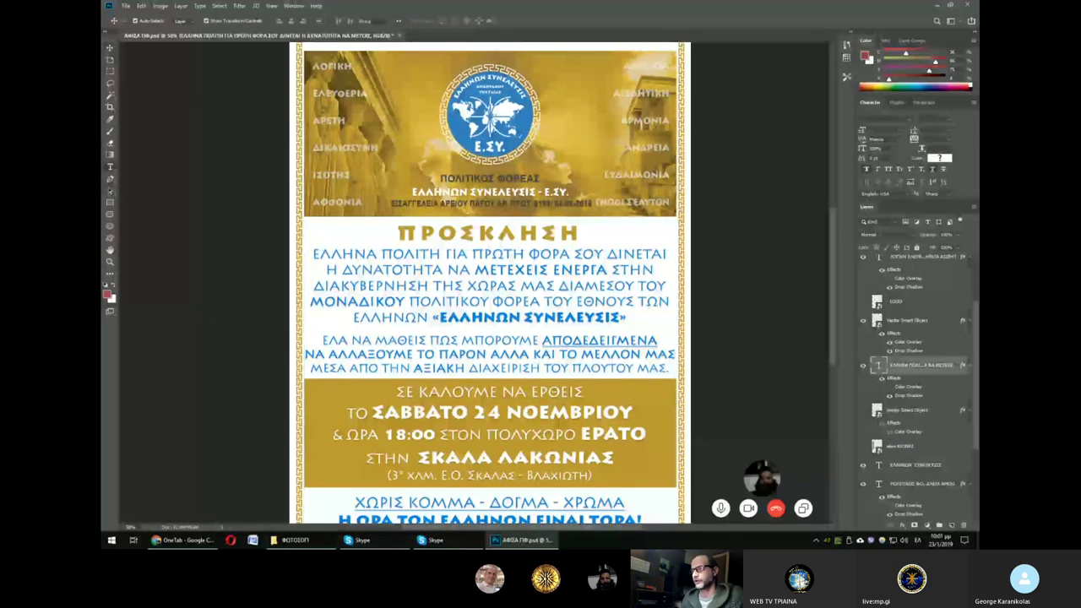
{"action": "left_click", "coordinate": [488, 301]}
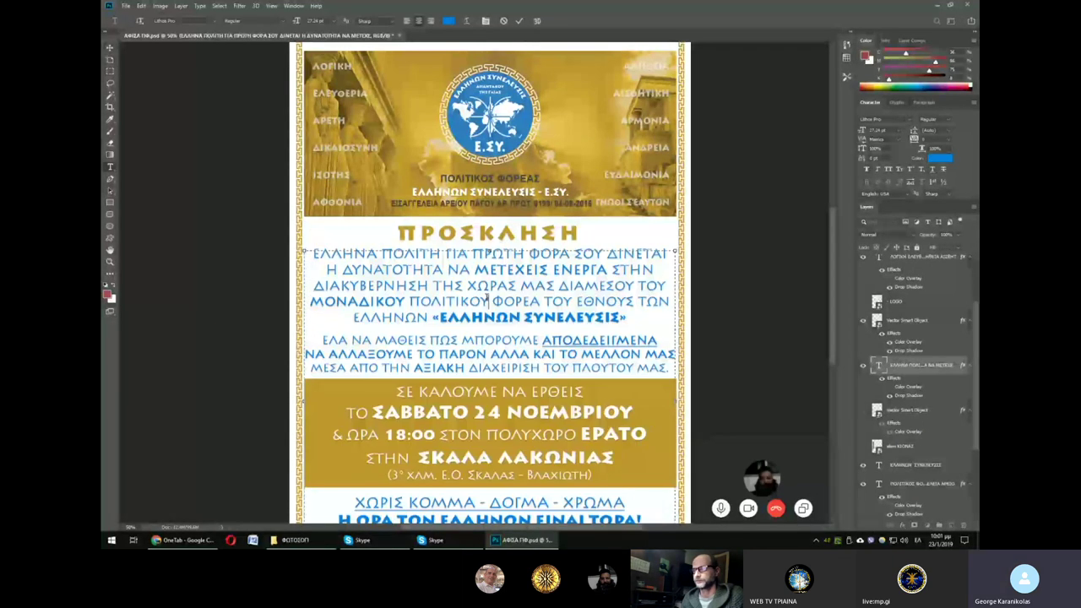
{"action": "left_click_drag", "start_coordinate": [411, 269], "coordinate": [641, 355]}
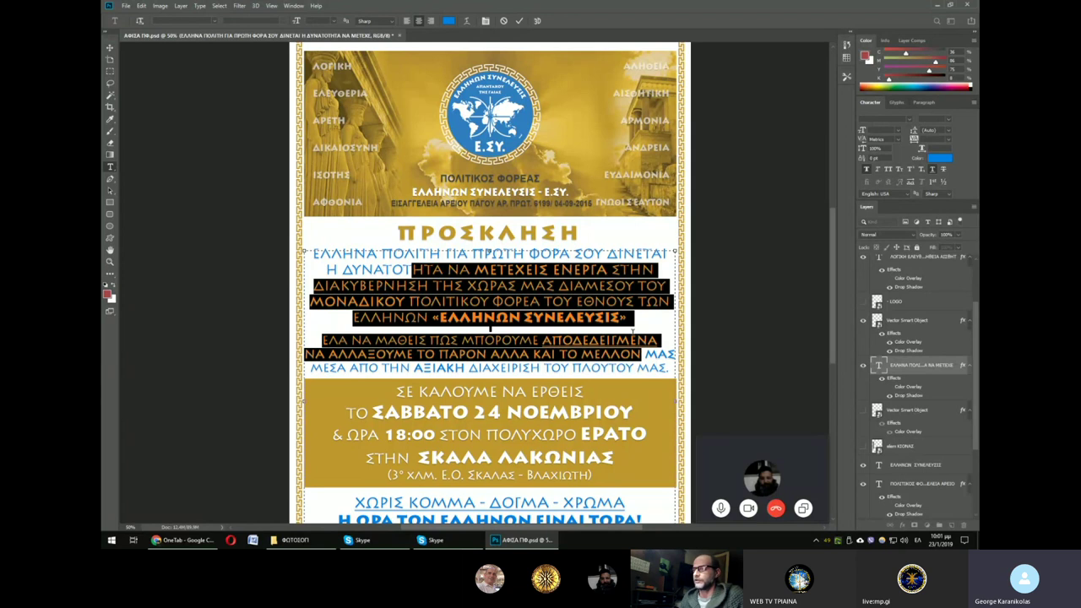
{"action": "left_click", "coordinate": [640, 321]}
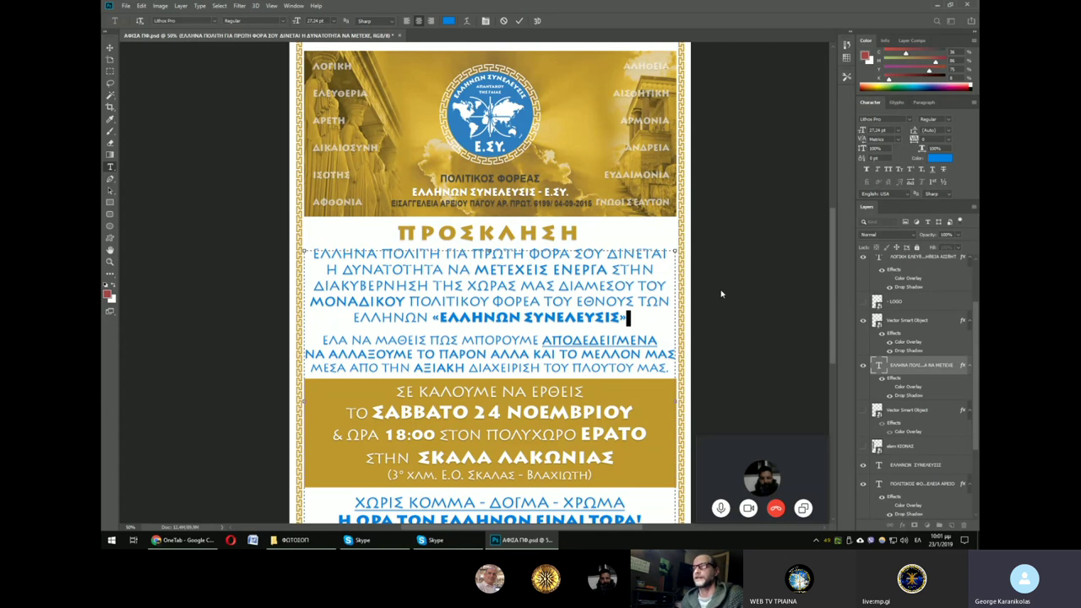
{"action": "left_click", "coordinate": [109, 47]}
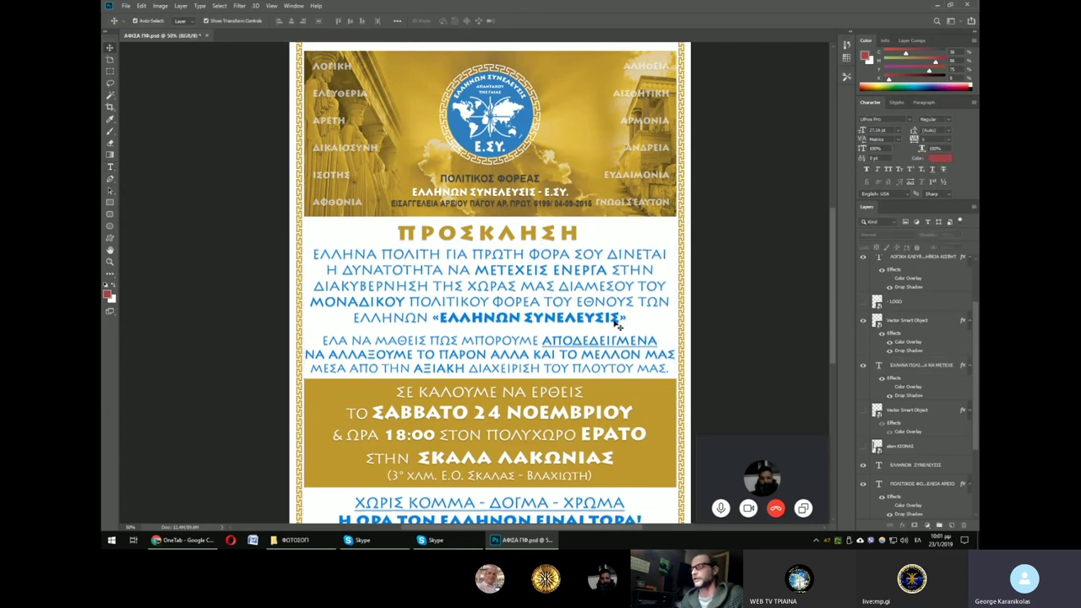
{"action": "scroll", "coordinate": [737, 284], "scroll_direction": "up", "scroll_amount": 1}
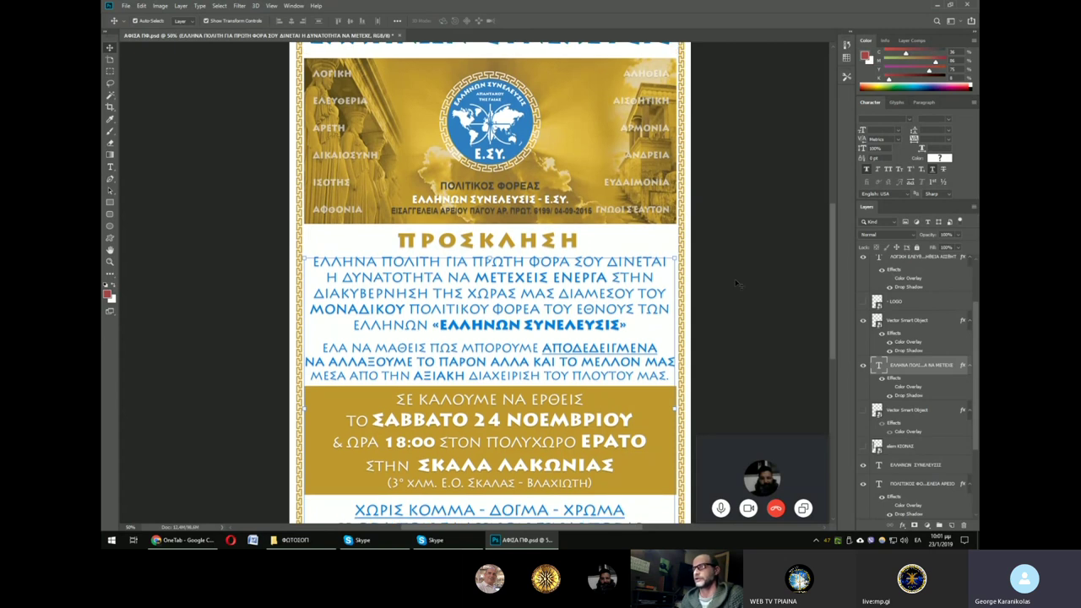
{"action": "scroll", "coordinate": [737, 283], "scroll_direction": "up", "scroll_amount": 2}
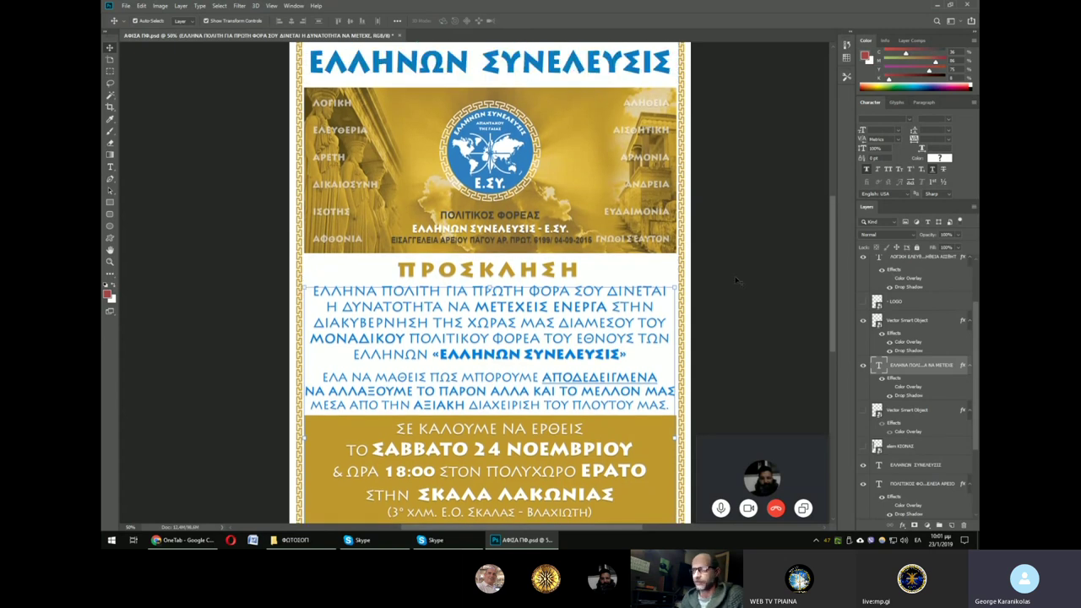
{"action": "scroll", "coordinate": [737, 281], "scroll_direction": "up", "scroll_amount": 3}
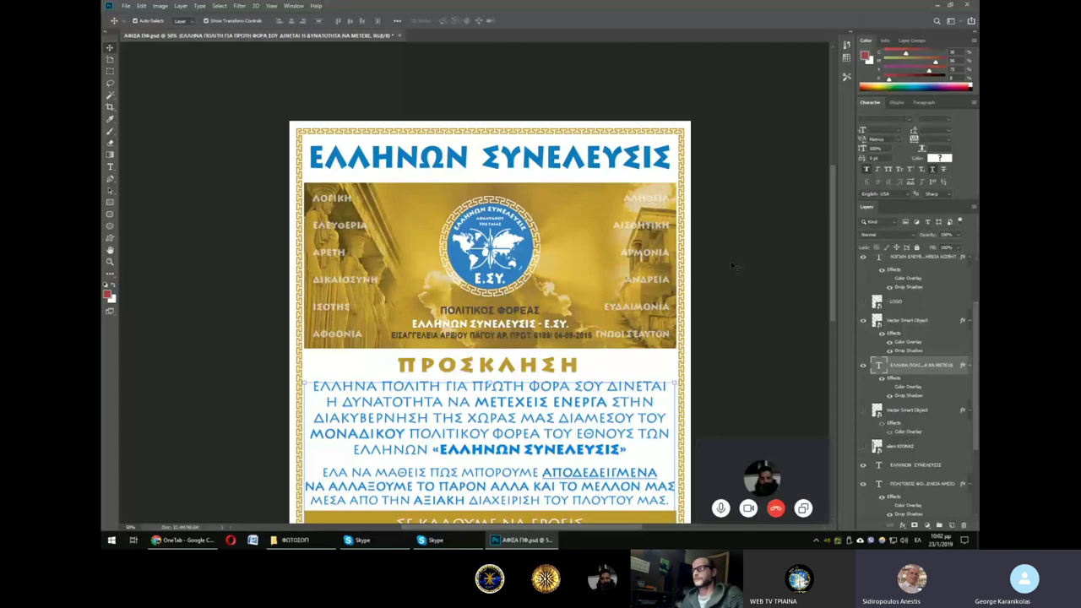
{"action": "scroll", "coordinate": [735, 267], "scroll_direction": "down", "scroll_amount": 2}
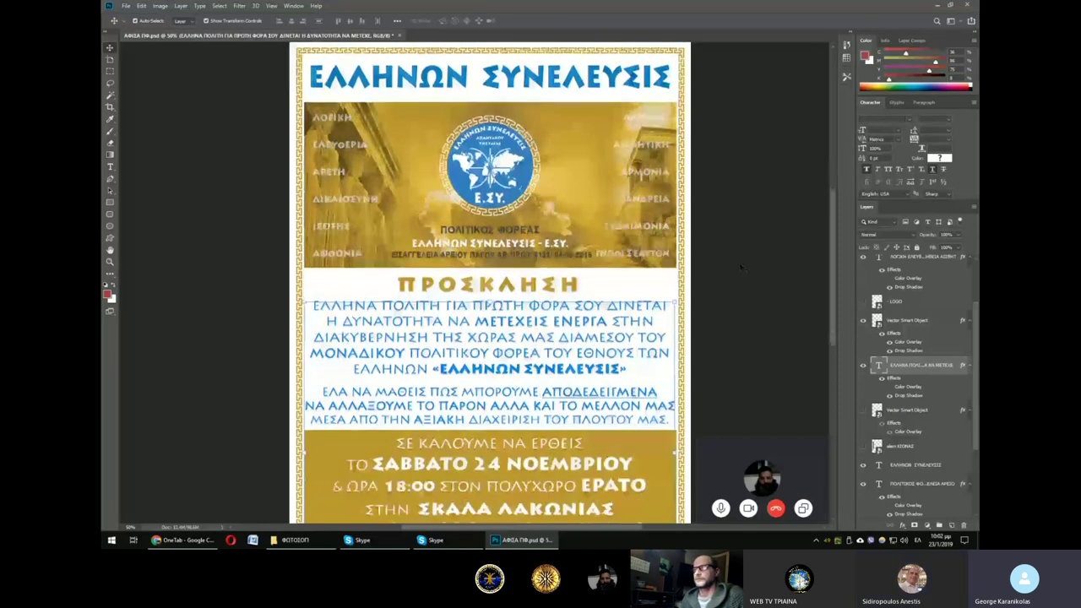
{"action": "scroll", "coordinate": [740, 267], "scroll_direction": "down", "scroll_amount": 1}
{"action": "scroll", "coordinate": [740, 258], "scroll_direction": "down", "scroll_amount": 1}
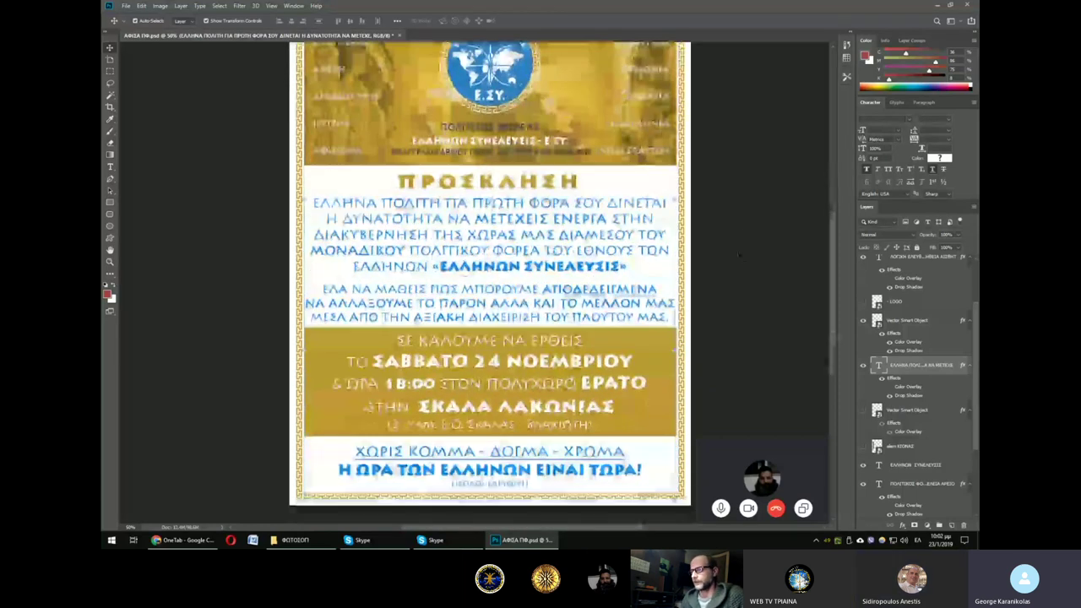
{"action": "scroll", "coordinate": [739, 255], "scroll_direction": "up", "scroll_amount": 1}
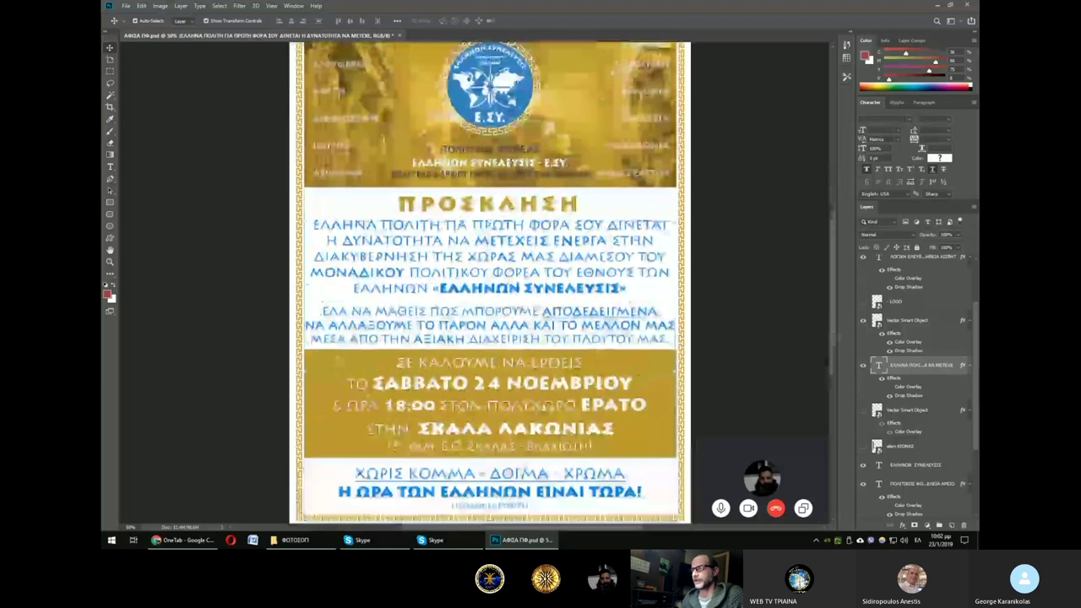
{"action": "scroll", "coordinate": [740, 257], "scroll_direction": "up", "scroll_amount": 2}
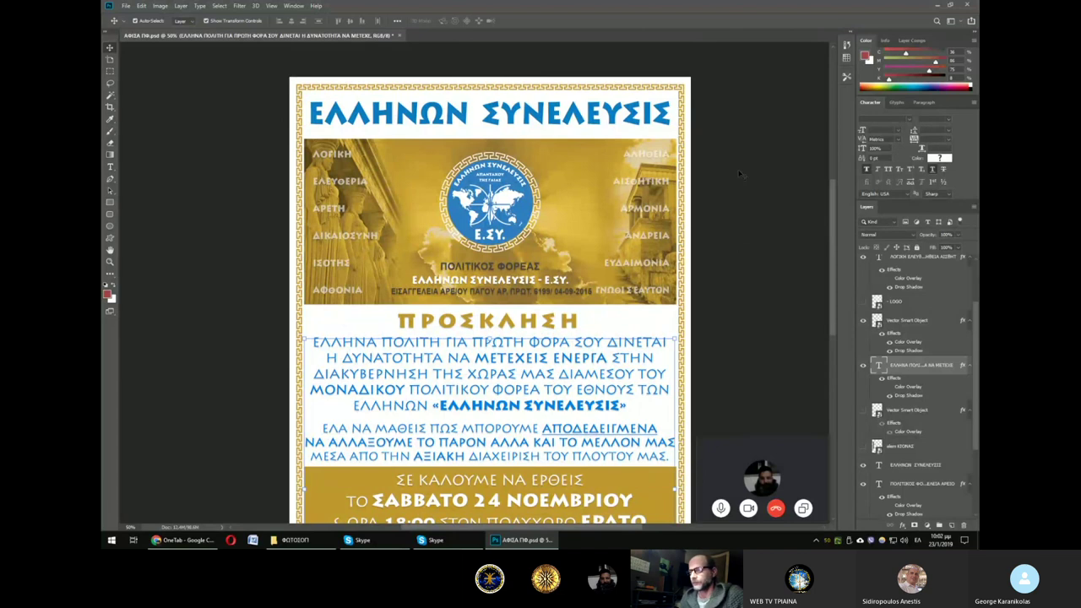
{"action": "scroll", "coordinate": [739, 173], "scroll_direction": "down", "scroll_amount": 1}
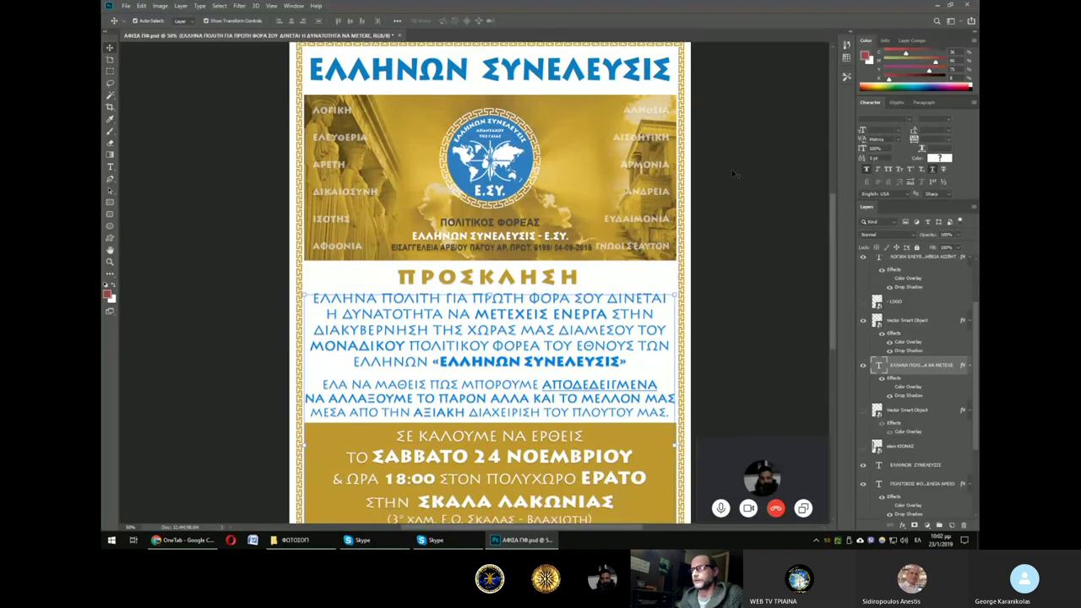
{"action": "scroll", "coordinate": [734, 173], "scroll_direction": "down", "scroll_amount": 1}
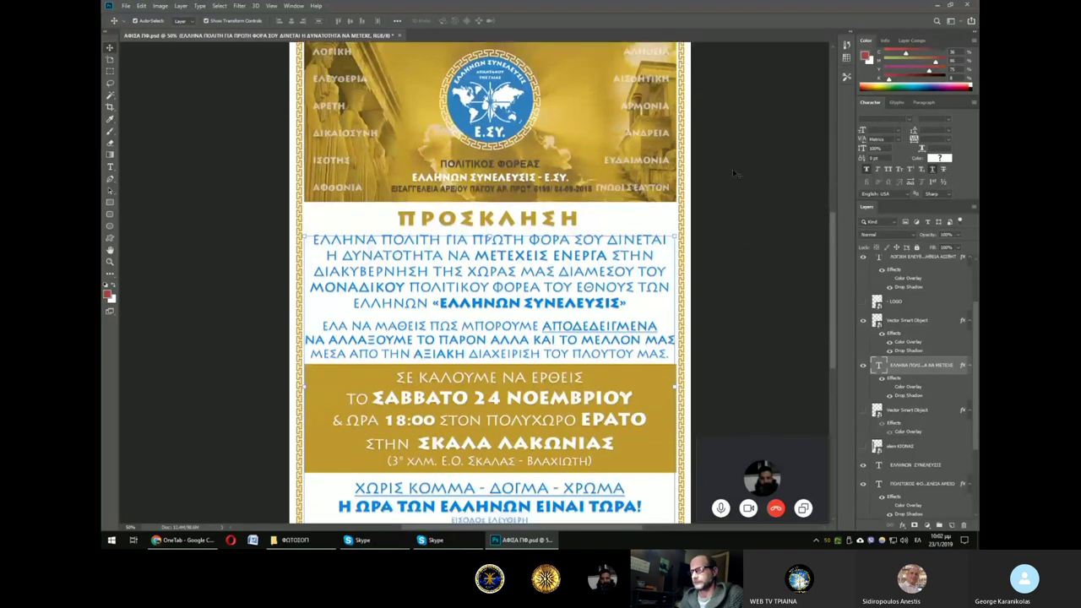
{"action": "scroll", "coordinate": [734, 173], "scroll_direction": "down", "scroll_amount": 1}
{"action": "scroll", "coordinate": [728, 334], "scroll_direction": "up", "scroll_amount": 1}
{"action": "scroll", "coordinate": [728, 334], "scroll_direction": "up", "scroll_amount": 1}
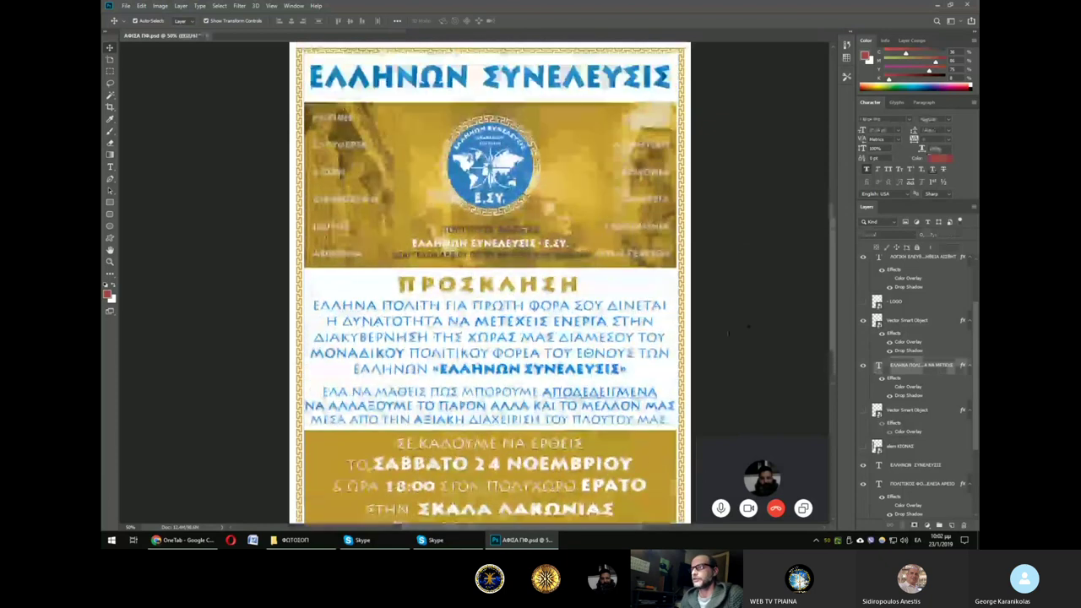
{"action": "scroll", "coordinate": [728, 334], "scroll_direction": "up", "scroll_amount": 1}
{"action": "scroll", "coordinate": [728, 334], "scroll_direction": "up", "scroll_amount": 1}
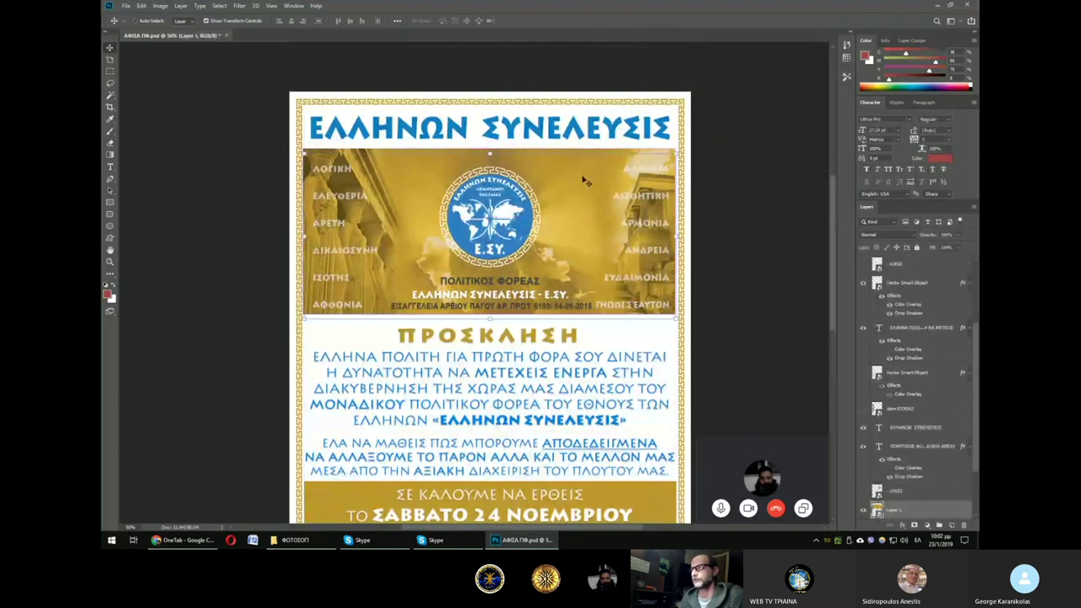
Step: Try enlarging and moving the circular logo with Free Transform, then undo it
{"action": "left_click_drag", "start_coordinate": [584, 180], "coordinate": [584, 183]}
{"action": "left_click", "coordinate": [723, 189]}
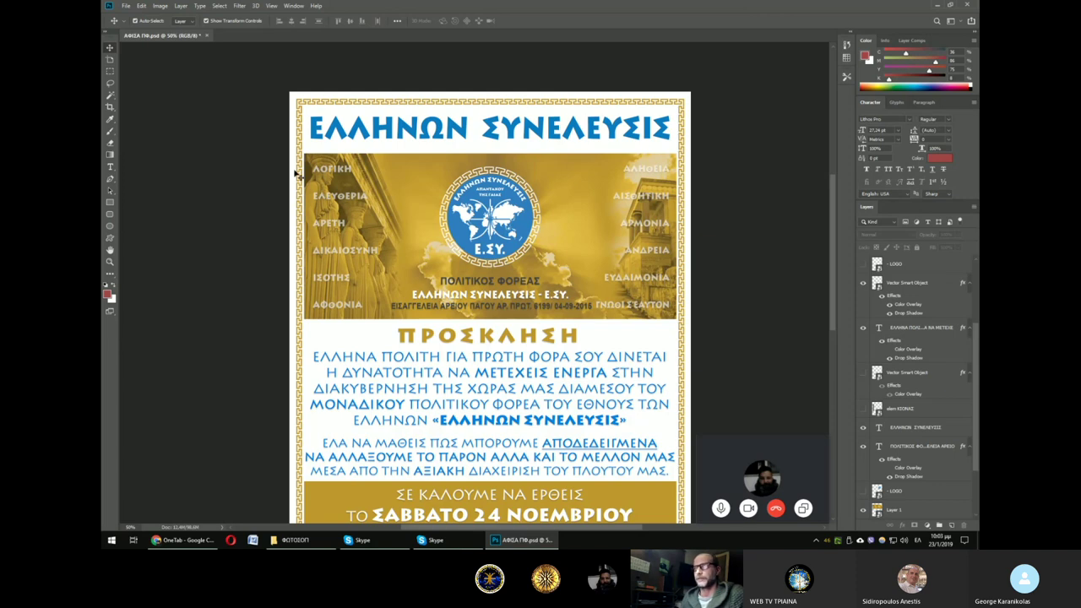
{"action": "left_click", "coordinate": [511, 217]}
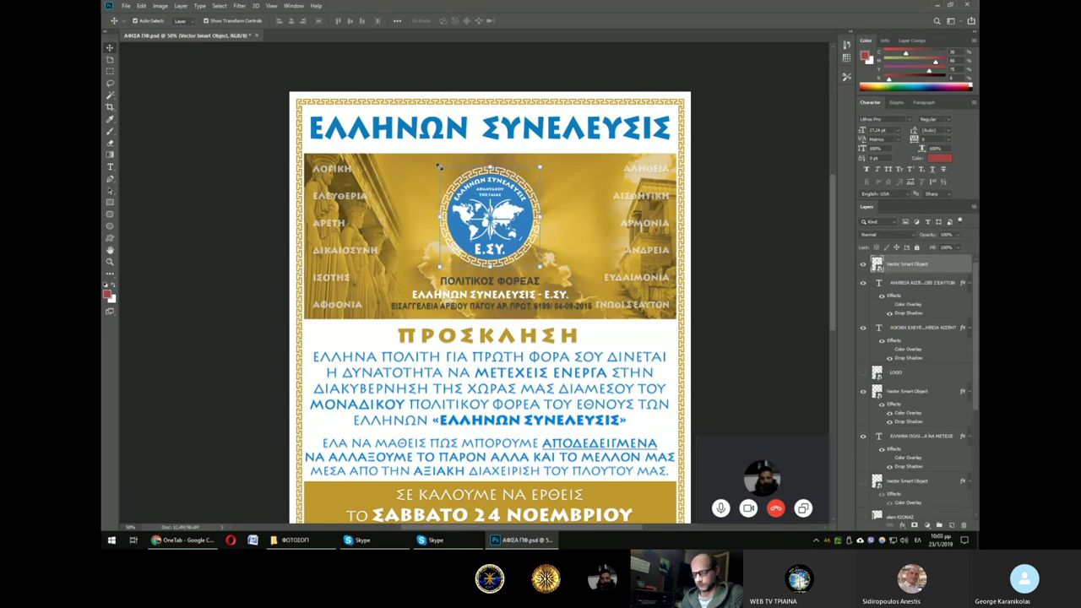
{"action": "mouse_move", "coordinate": [439, 167]}
{"action": "left_mouse_down"}
{"action": "mouse_move", "coordinate": [372, 103]}
{"action": "mouse_move", "coordinate": [483, 200]}
{"action": "mouse_move", "coordinate": [389, 101]}
{"action": "mouse_move", "coordinate": [448, 156]}
{"action": "mouse_move", "coordinate": [444, 171]}
{"action": "mouse_move", "coordinate": [437, 161]}
{"action": "left_mouse_up"}
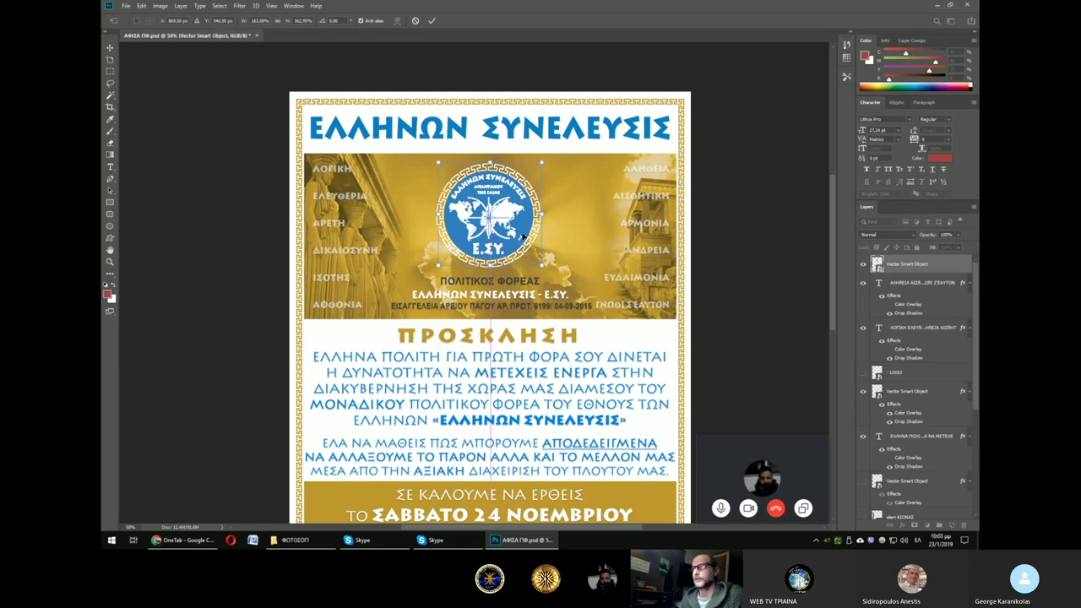
{"action": "left_click_drag", "start_coordinate": [519, 237], "coordinate": [589, 243]}
{"action": "key", "text": "Return"}
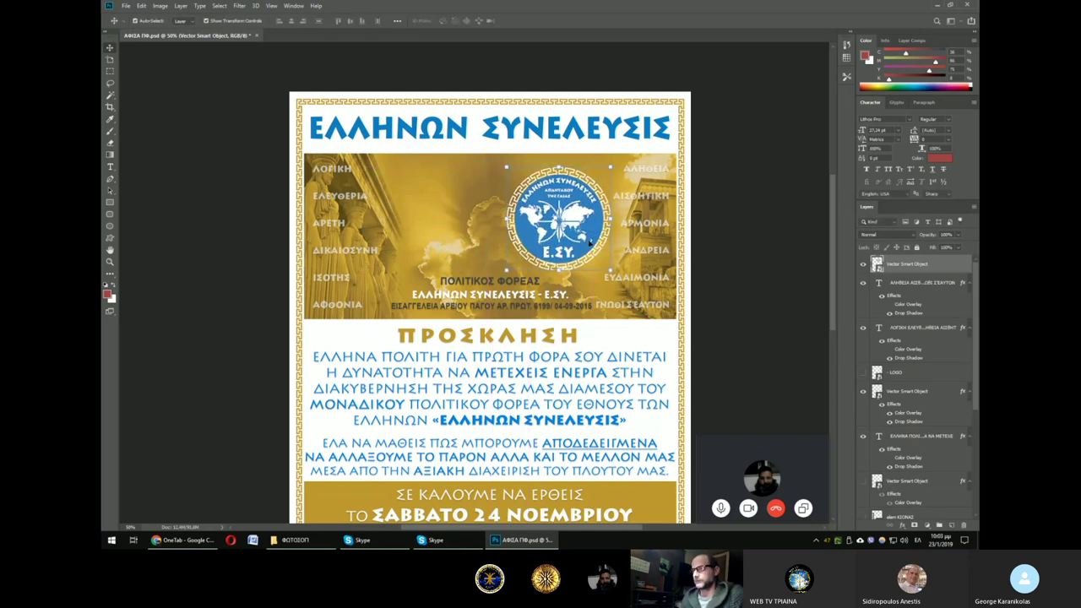
{"action": "key", "text": "ctrl+z"}
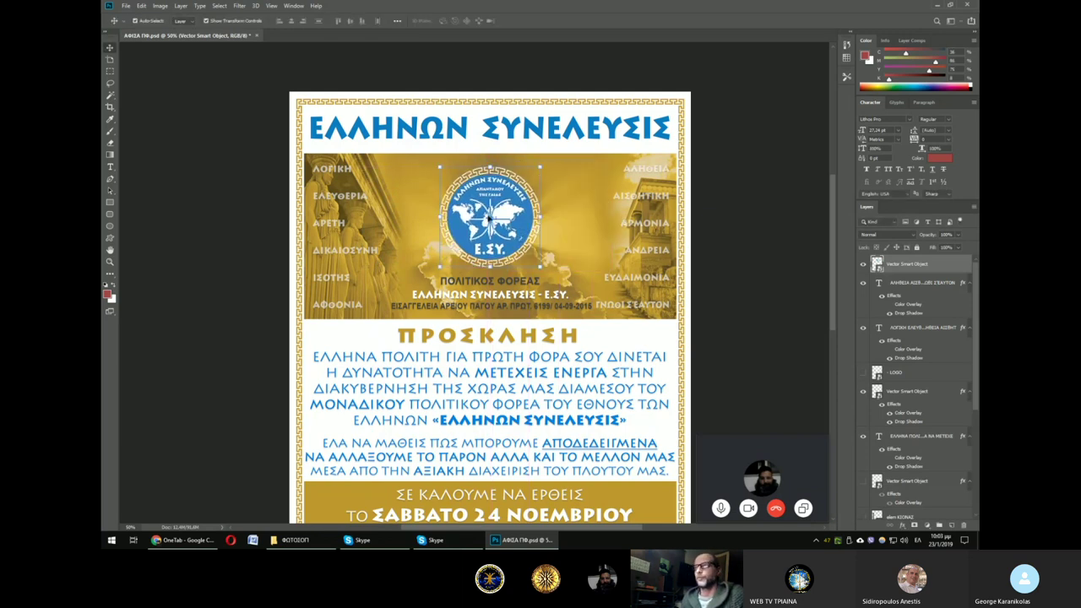
Step: Move the title and draw an artboard around the logo, undoing both, then reposition the Properties panel
{"action": "left_click_drag", "start_coordinate": [495, 137], "coordinate": [511, 232]}
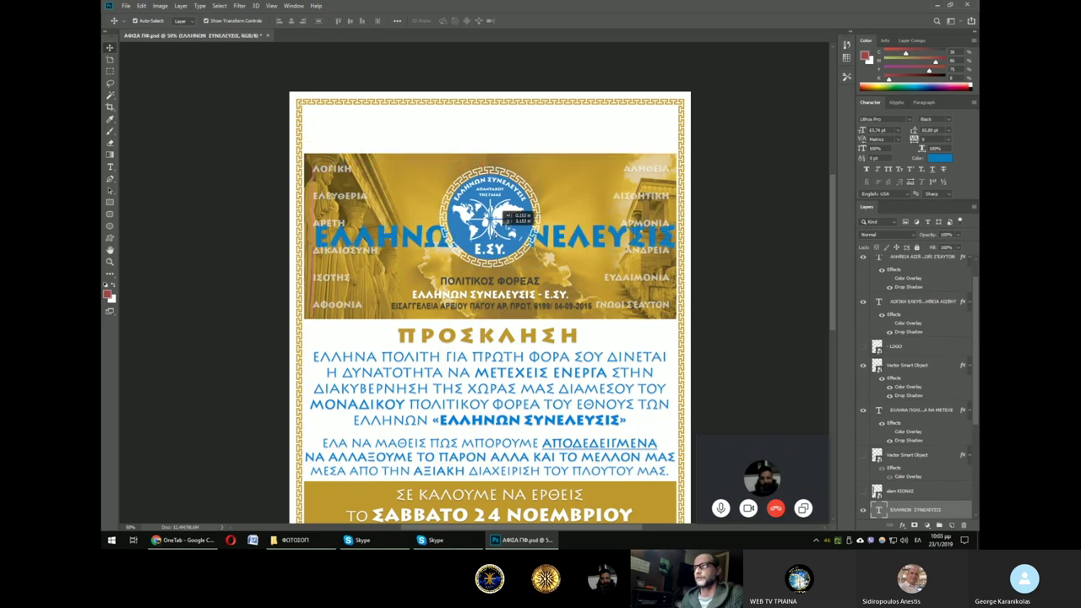
{"action": "key", "text": "ctrl+z"}
{"action": "key", "text": "ctrl+z"}
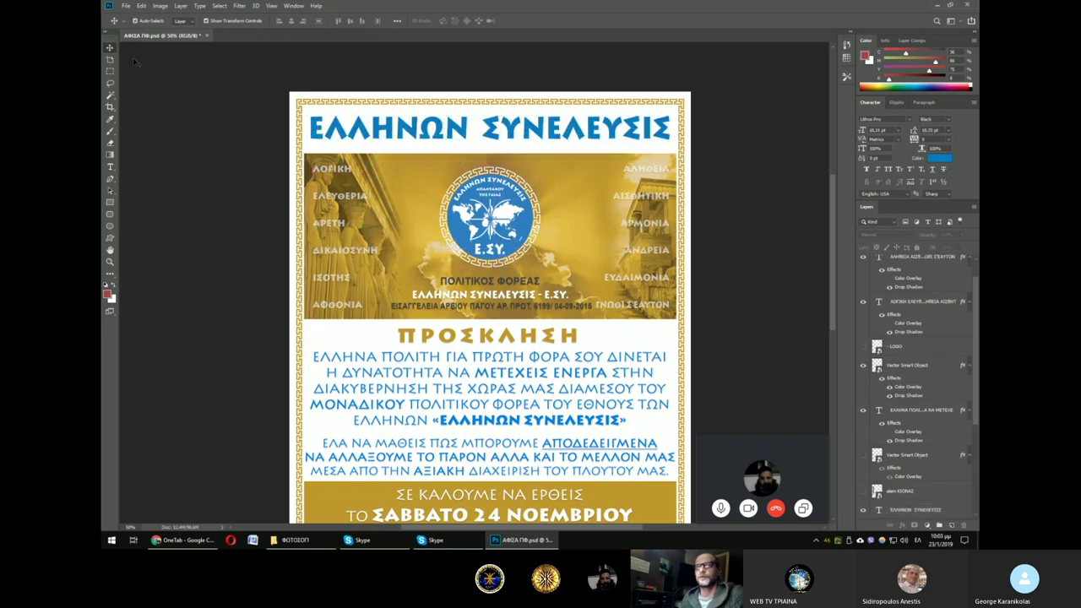
{"action": "left_click", "coordinate": [479, 186]}
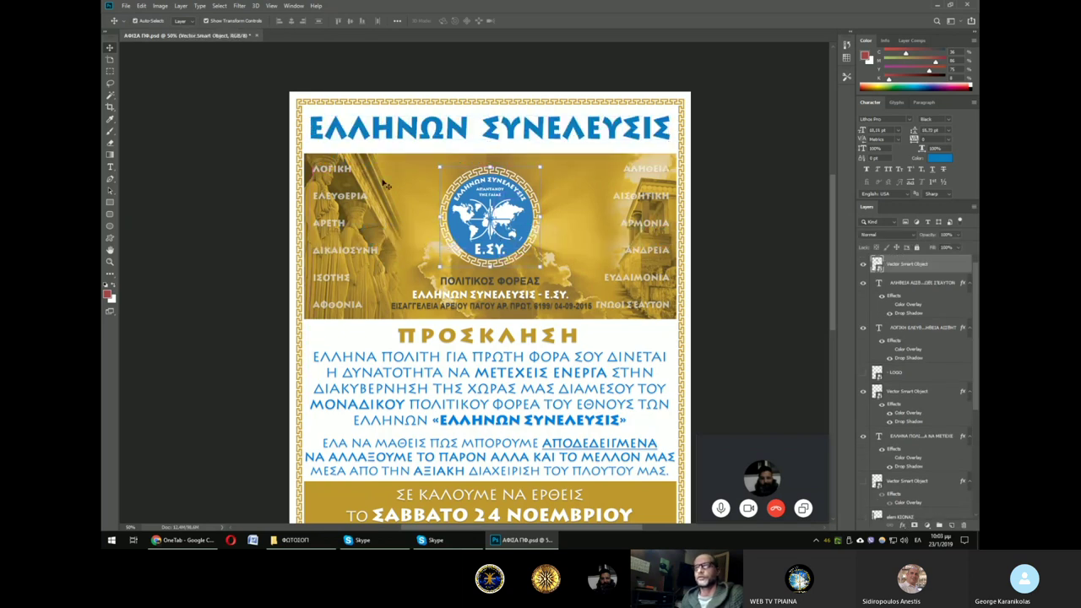
{"action": "left_click", "coordinate": [110, 62]}
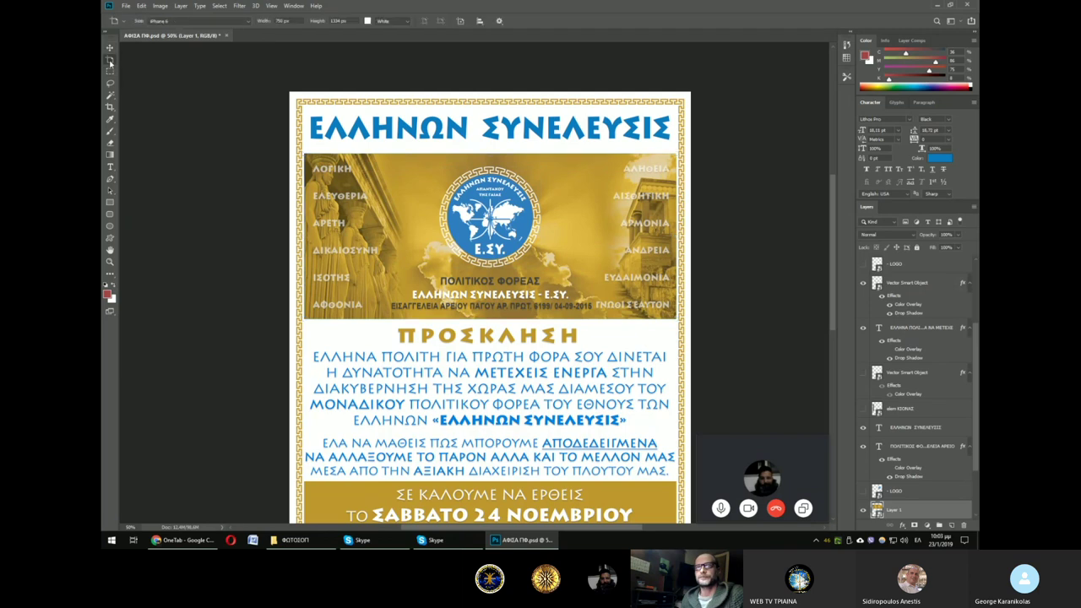
{"action": "left_click_drag", "start_coordinate": [427, 171], "coordinate": [581, 311]}
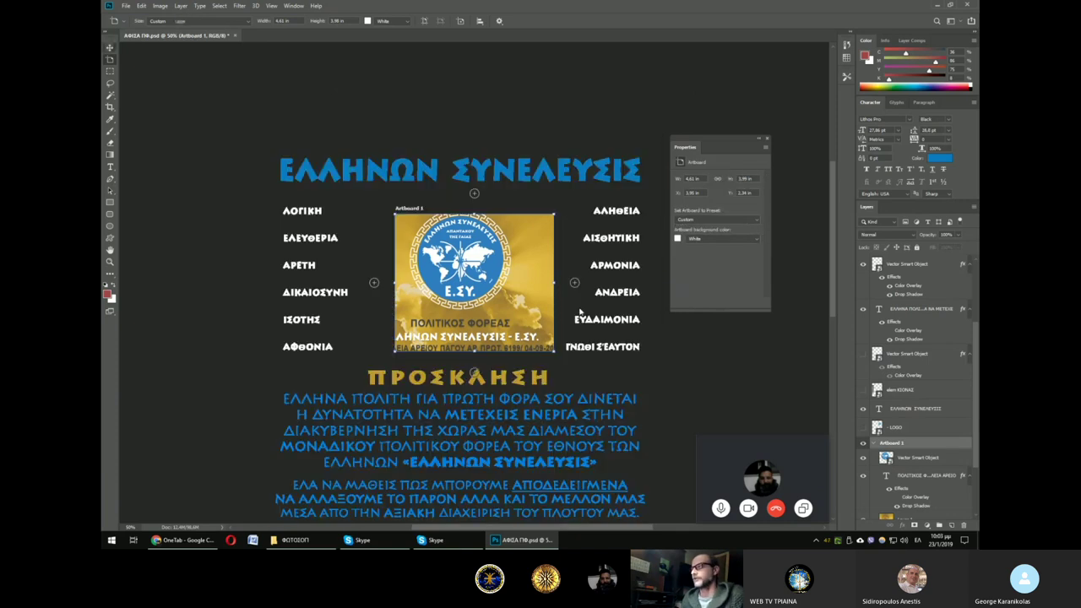
{"action": "key", "text": "ctrl+z"}
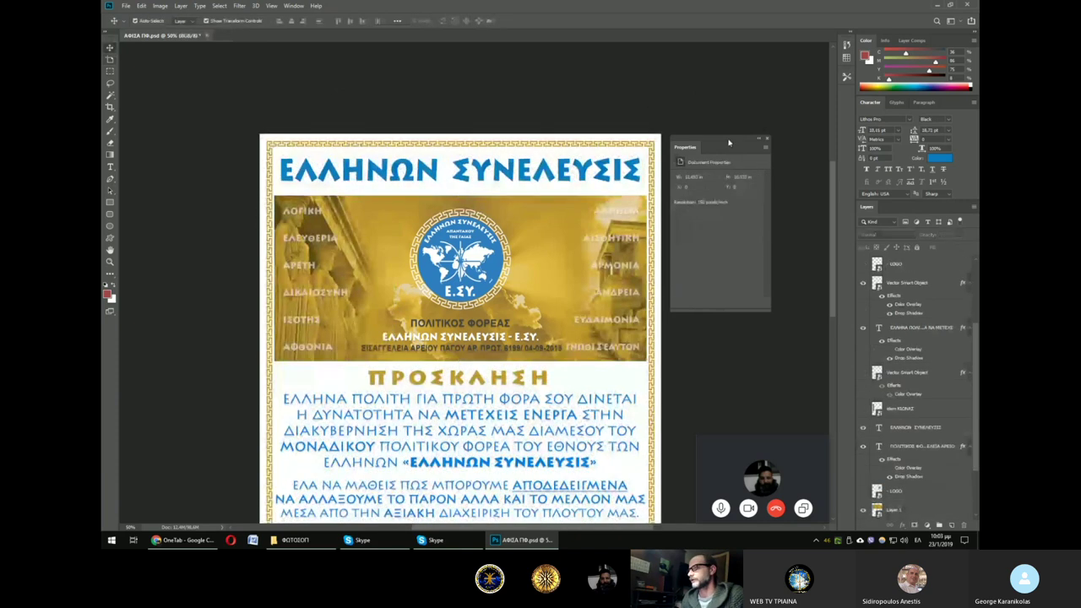
{"action": "left_click_drag", "start_coordinate": [764, 132], "coordinate": [787, 117]}
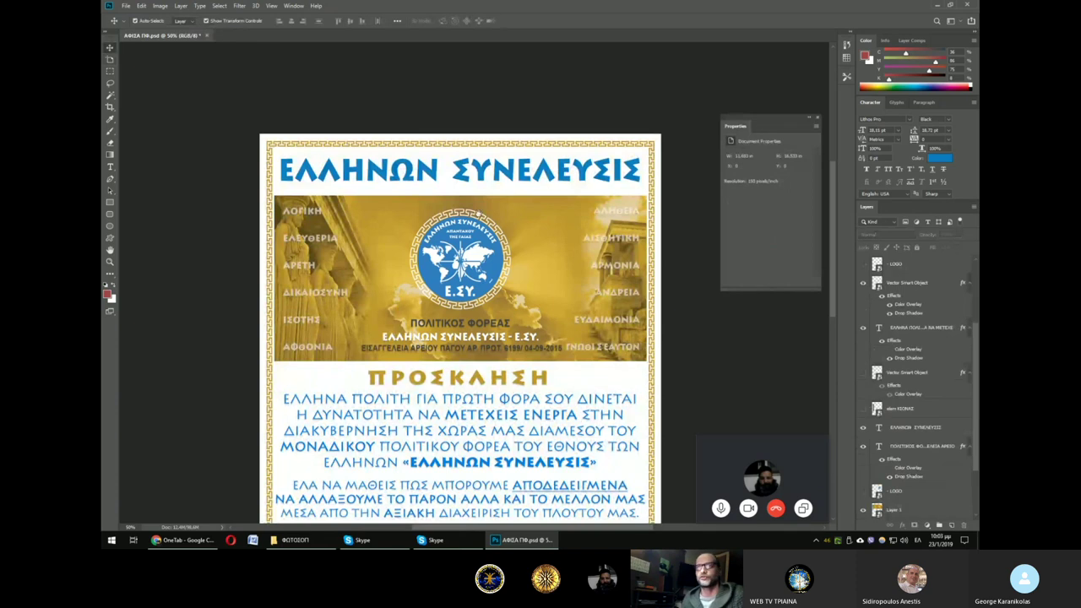
{"action": "left_click_drag", "start_coordinate": [478, 214], "coordinate": [502, 125]}
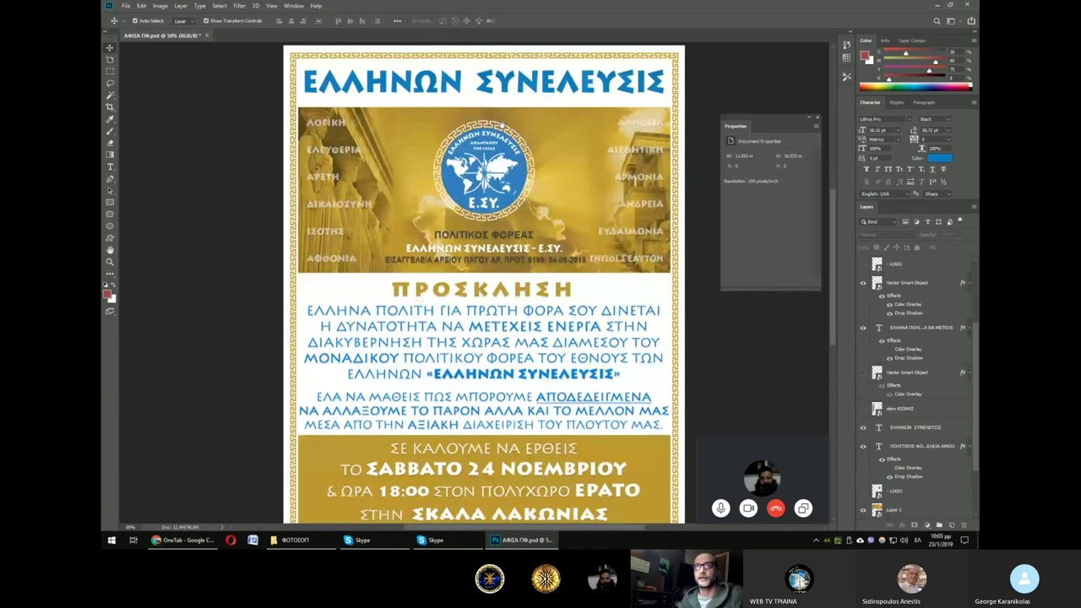
Step: Drag the nautilus shell JPG from the ΦΩΤΟΣΟΠ folder into Photoshop to open it
{"action": "left_click", "coordinate": [110, 72]}
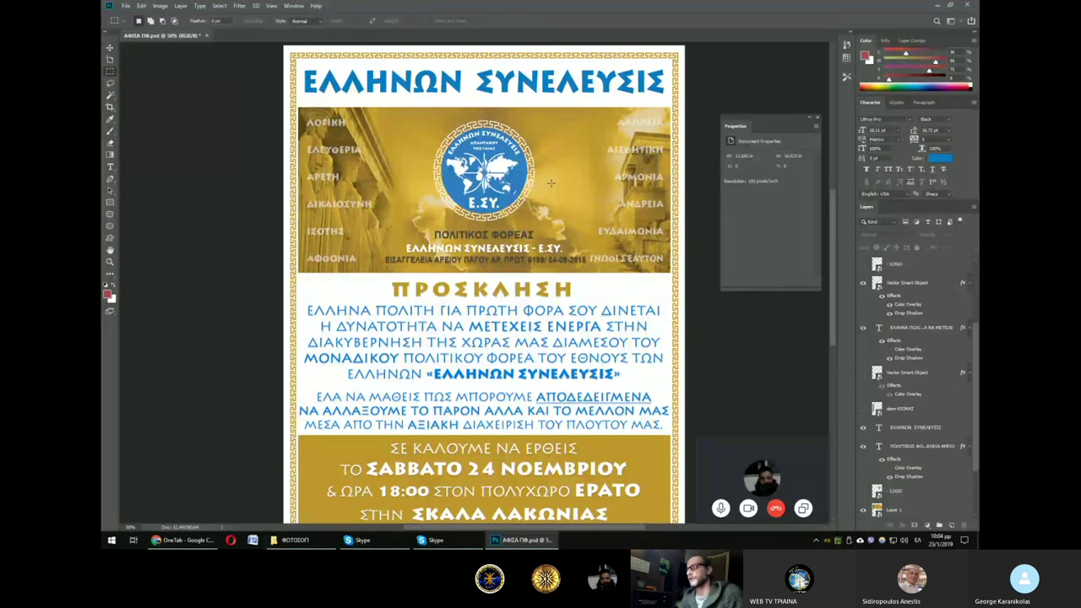
{"action": "left_click", "coordinate": [126, 6]}
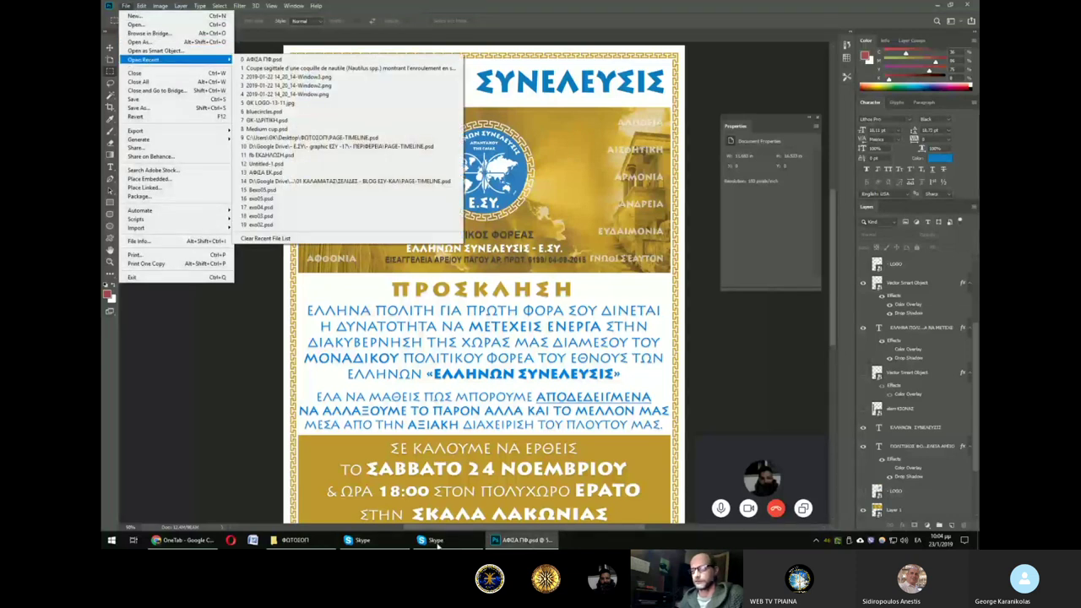
{"action": "left_click", "coordinate": [327, 548]}
{"action": "left_click", "coordinate": [327, 548]}
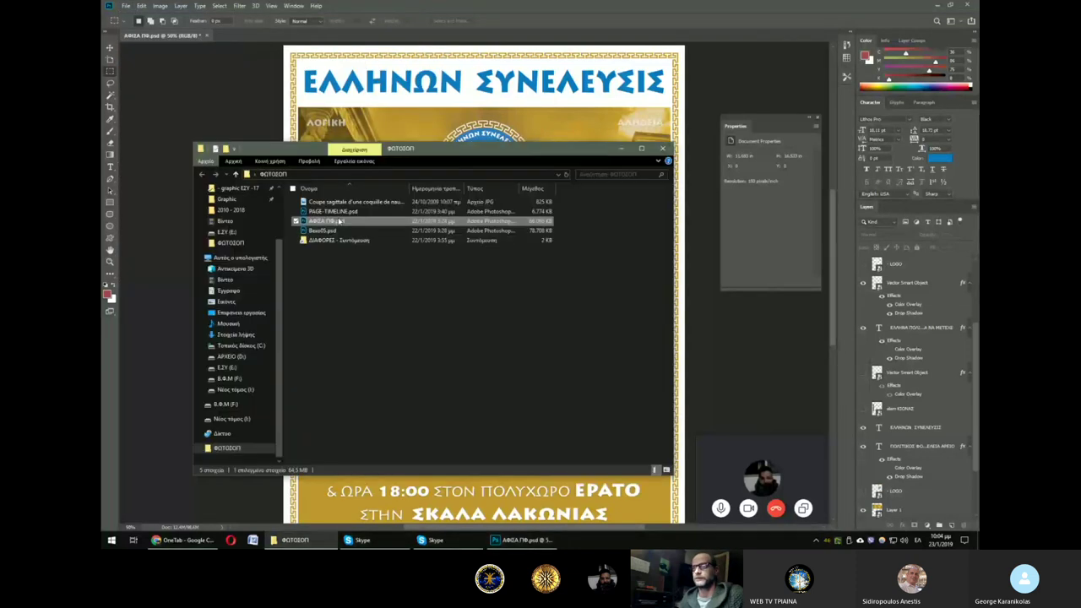
{"action": "mouse_move", "coordinate": [339, 203]}
{"action": "left_mouse_down"}
{"action": "mouse_move", "coordinate": [336, 34]}
{"action": "mouse_move", "coordinate": [338, 43]}
{"action": "left_mouse_up"}
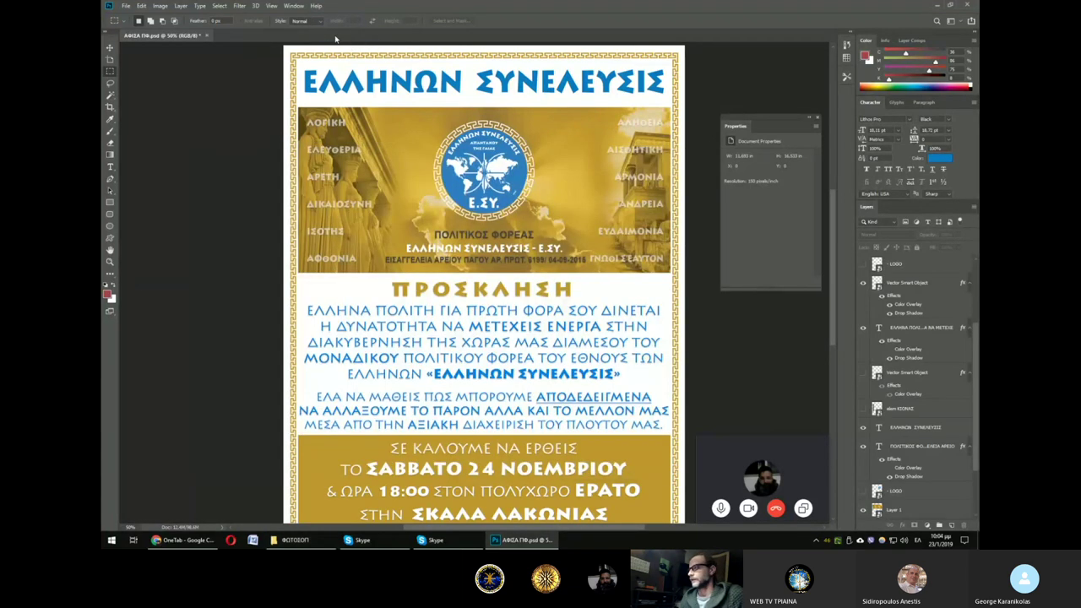
{"action": "left_click_drag", "start_coordinate": [781, 118], "coordinate": [797, 78]}
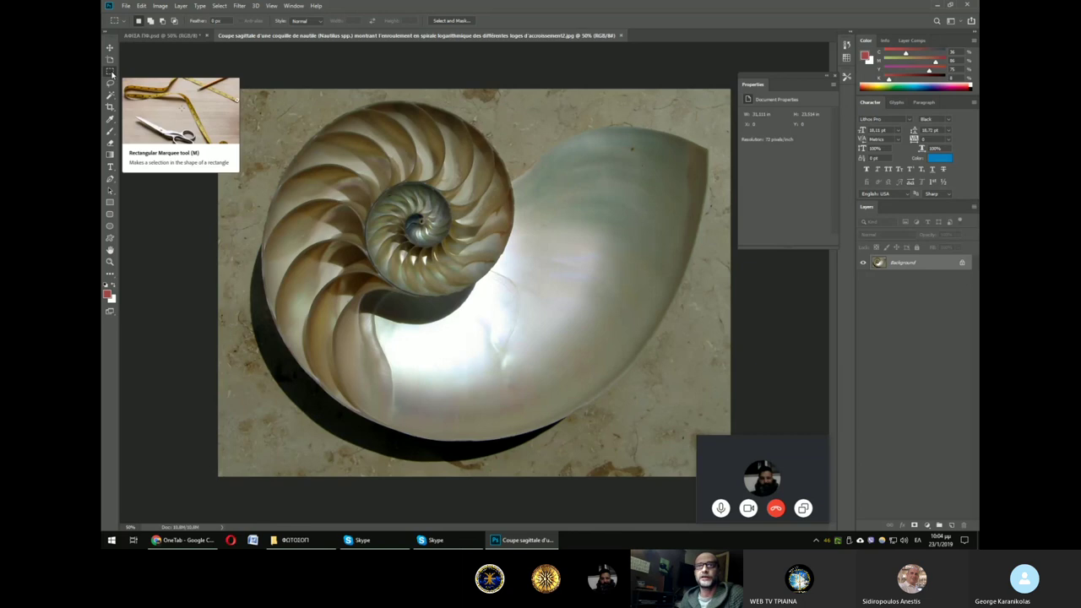
{"action": "left_click_drag", "start_coordinate": [535, 204], "coordinate": [708, 375]}
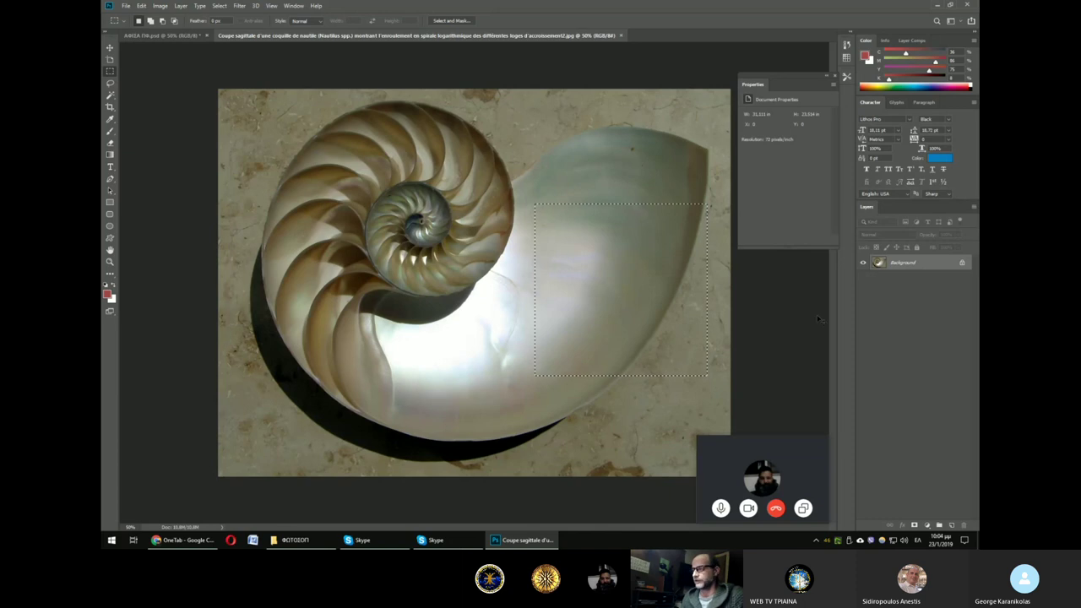
{"action": "key", "text": "BackSpace"}
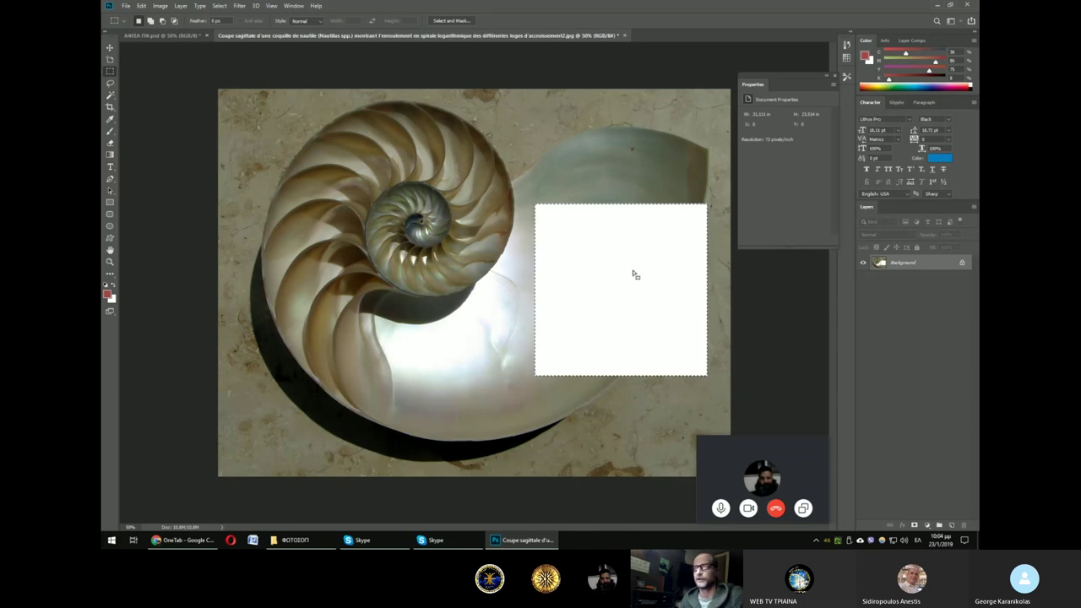
{"action": "left_click", "coordinate": [633, 268]}
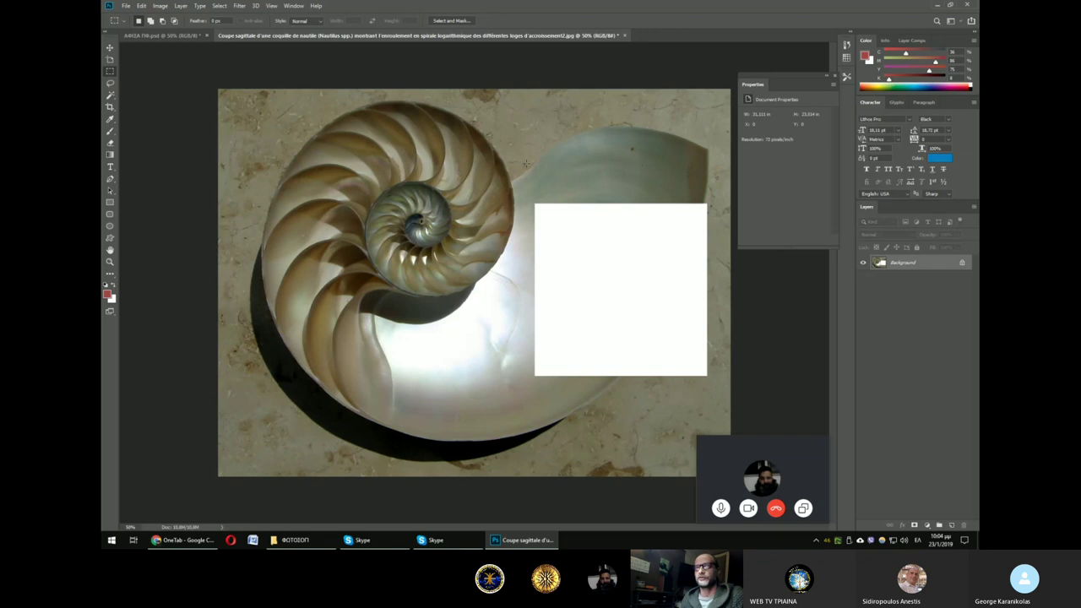
{"action": "left_click_drag", "start_coordinate": [548, 166], "coordinate": [689, 273]}
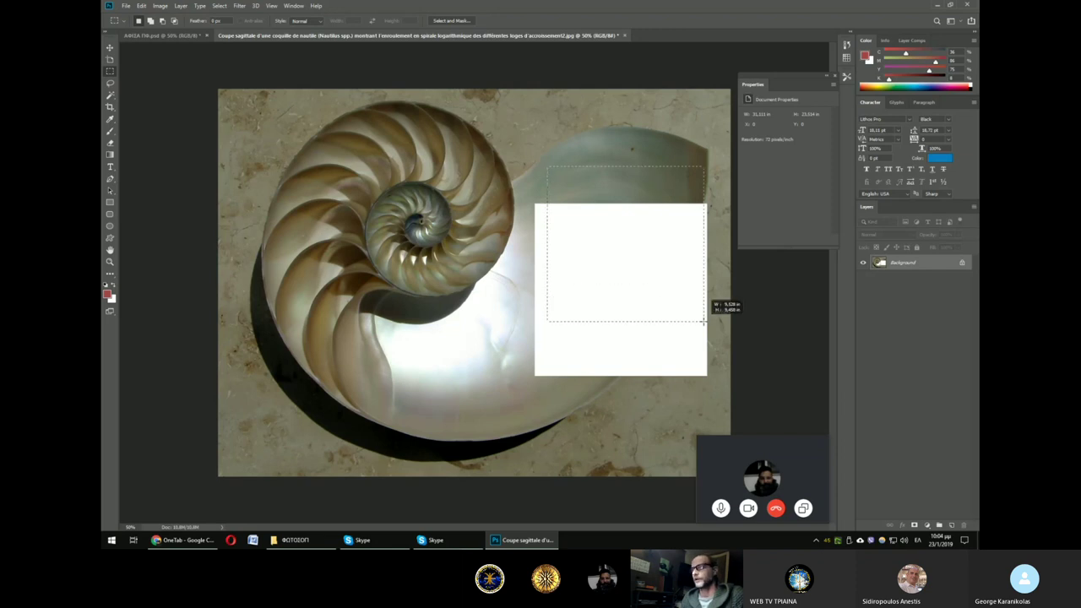
{"action": "left_click", "coordinate": [625, 250]}
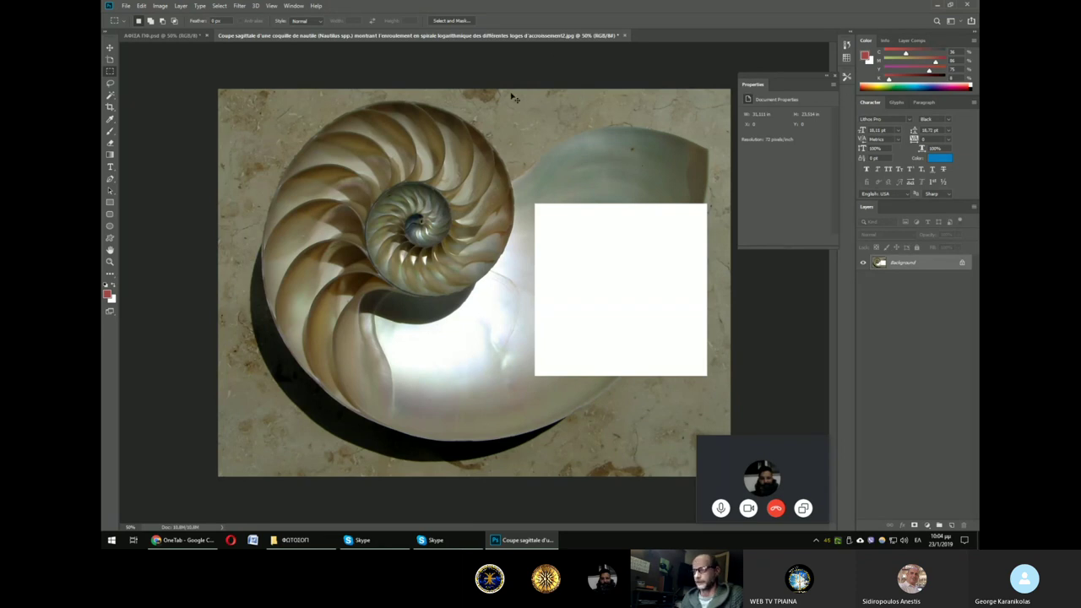
{"action": "key", "text": "ctrl+z"}
{"action": "key", "text": "ctrl+z"}
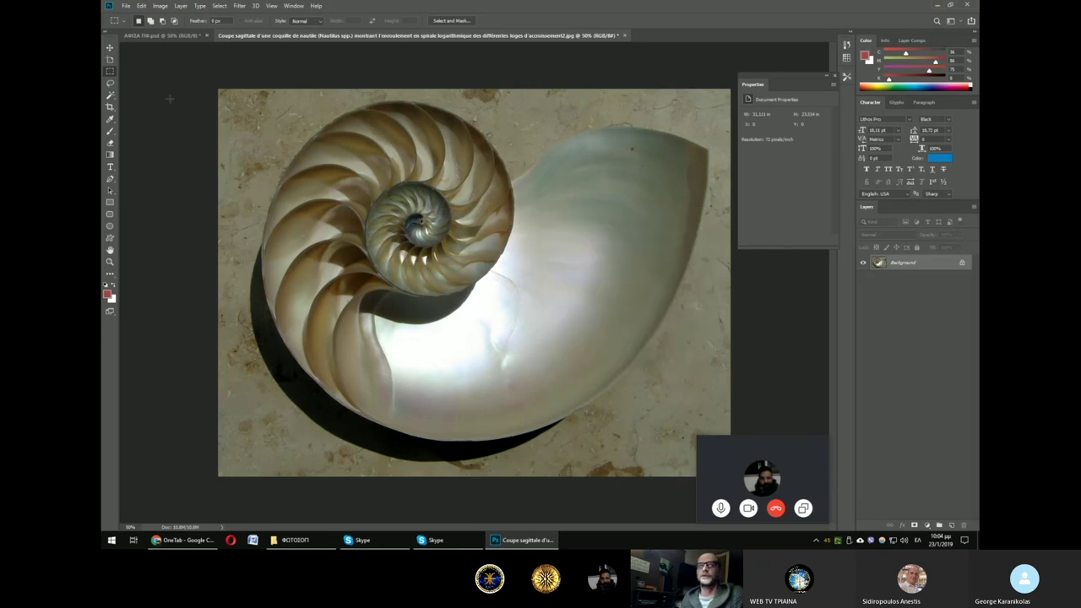
{"action": "left_click", "coordinate": [110, 84]}
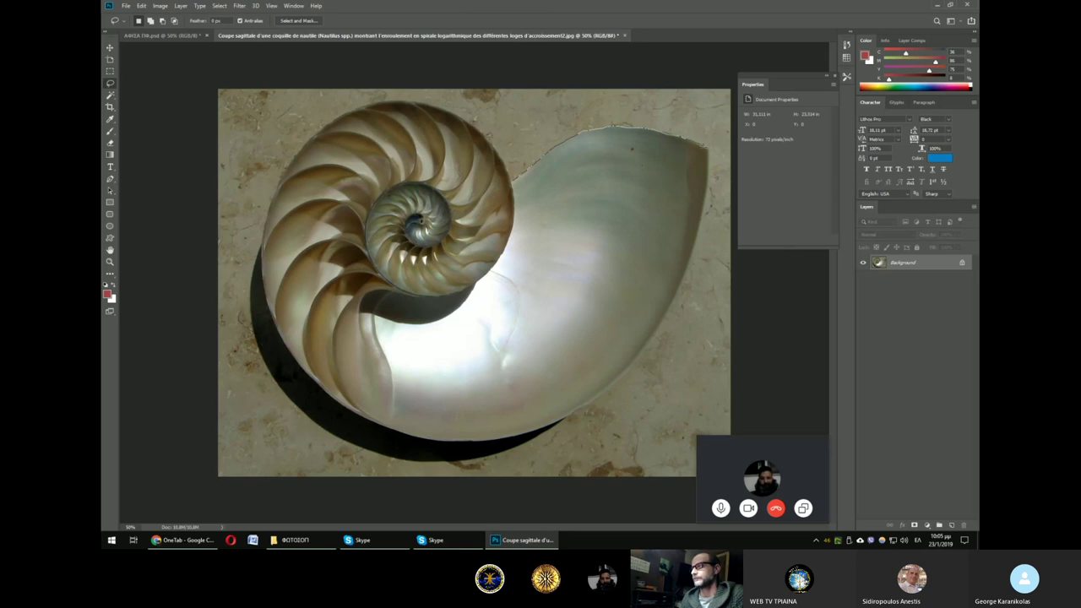
{"action": "mouse_move", "coordinate": [705, 162]}
{"action": "left_mouse_down"}
{"action": "mouse_move", "coordinate": [686, 277]}
{"action": "mouse_move", "coordinate": [640, 355]}
{"action": "mouse_move", "coordinate": [571, 421]}
{"action": "mouse_move", "coordinate": [435, 438]}
{"action": "mouse_move", "coordinate": [375, 432]}
{"action": "mouse_move", "coordinate": [287, 343]}
{"action": "mouse_move", "coordinate": [260, 260]}
{"action": "mouse_move", "coordinate": [287, 165]}
{"action": "mouse_move", "coordinate": [376, 114]}
{"action": "mouse_move", "coordinate": [451, 118]}
{"action": "mouse_move", "coordinate": [516, 182]}
{"action": "left_mouse_up"}
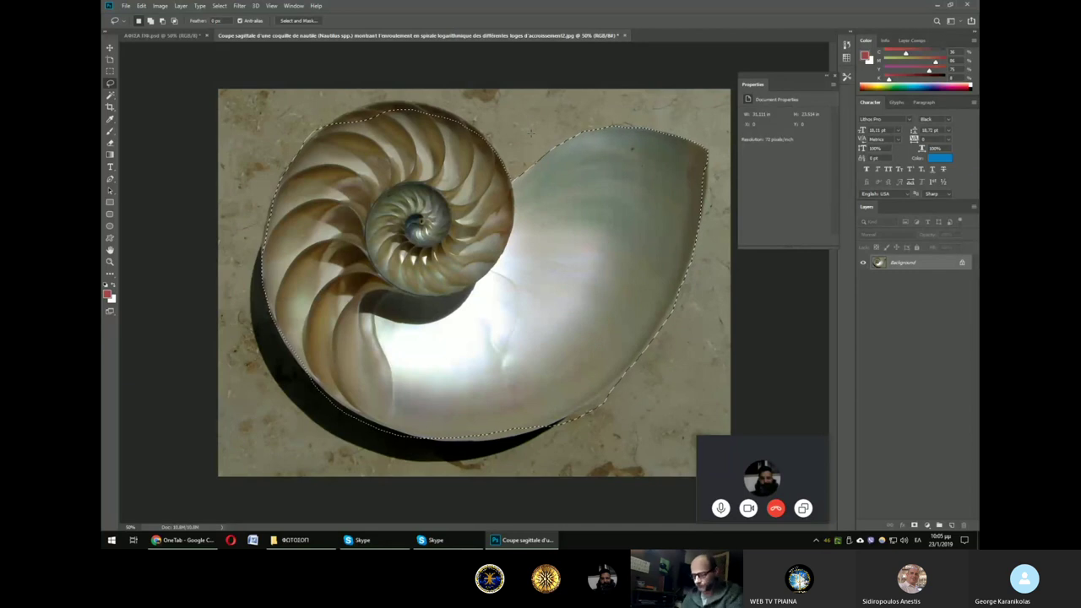
{"action": "left_click", "coordinate": [109, 132]}
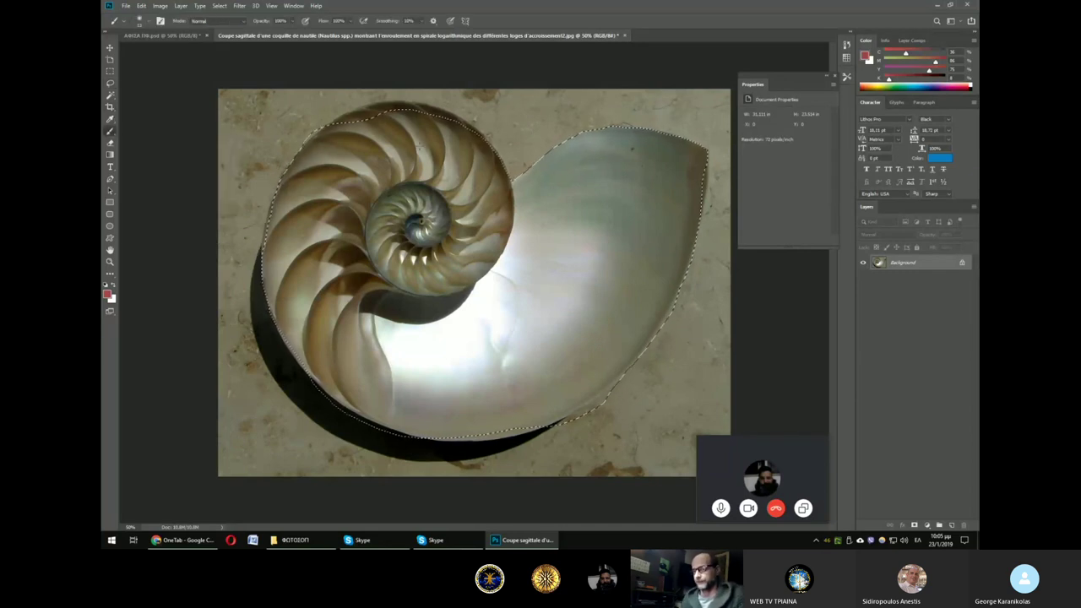
{"action": "mouse_move", "coordinate": [583, 196]}
{"action": "left_mouse_down"}
{"action": "mouse_move", "coordinate": [625, 192]}
{"action": "mouse_move", "coordinate": [621, 135]}
{"action": "left_mouse_up"}
{"action": "mouse_move", "coordinate": [620, 184]}
{"action": "left_mouse_down"}
{"action": "mouse_move", "coordinate": [608, 203]}
{"action": "mouse_move", "coordinate": [571, 187]}
{"action": "left_mouse_up"}
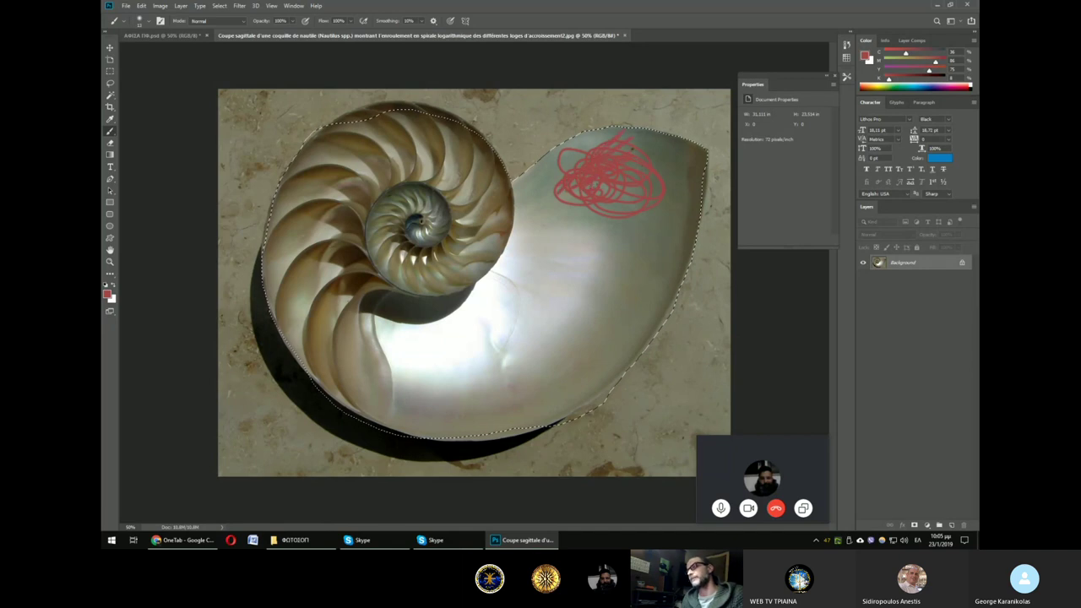
{"action": "mouse_move", "coordinate": [561, 146]}
{"action": "left_mouse_down"}
{"action": "mouse_move", "coordinate": [520, 209]}
{"action": "mouse_move", "coordinate": [537, 176]}
{"action": "mouse_move", "coordinate": [490, 165]}
{"action": "mouse_move", "coordinate": [447, 177]}
{"action": "mouse_move", "coordinate": [574, 157]}
{"action": "mouse_move", "coordinate": [532, 194]}
{"action": "left_mouse_up"}
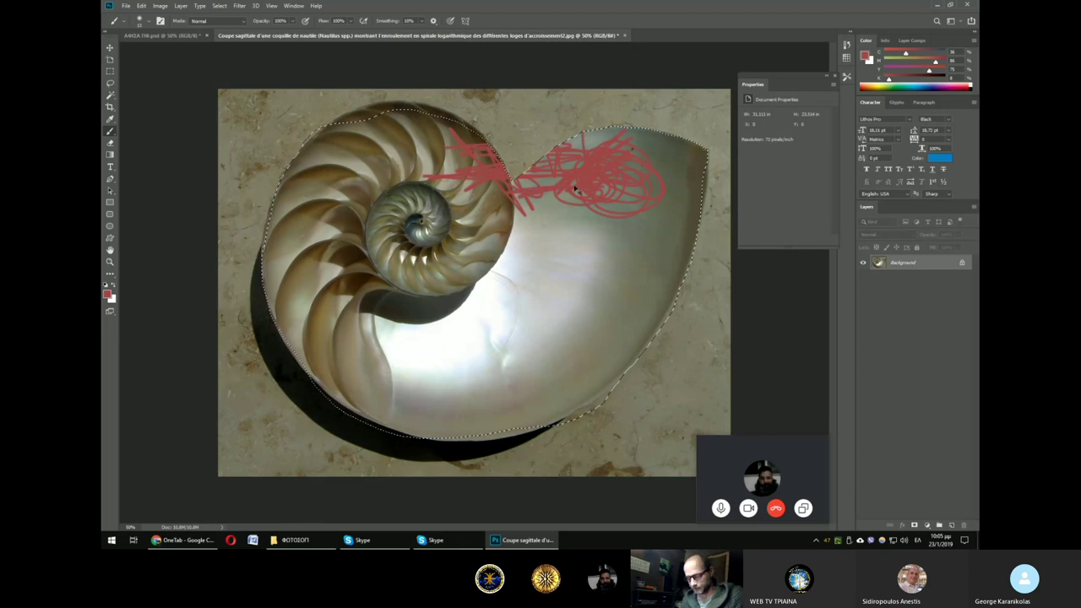
{"action": "key", "text": "F12"}
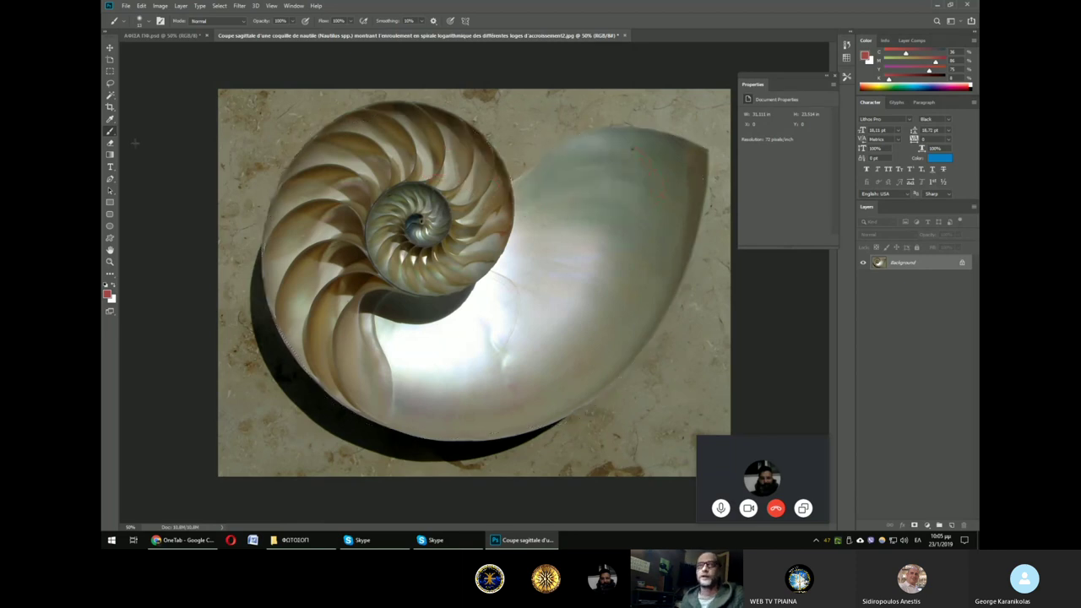
{"action": "left_click", "coordinate": [109, 97]}
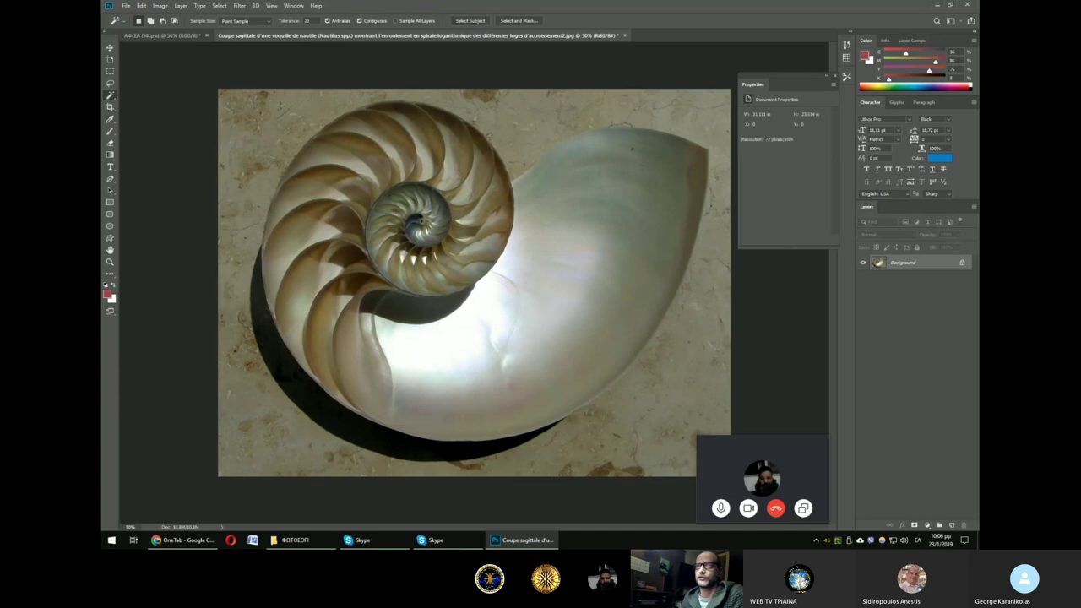
{"action": "left_click", "coordinate": [281, 105]}
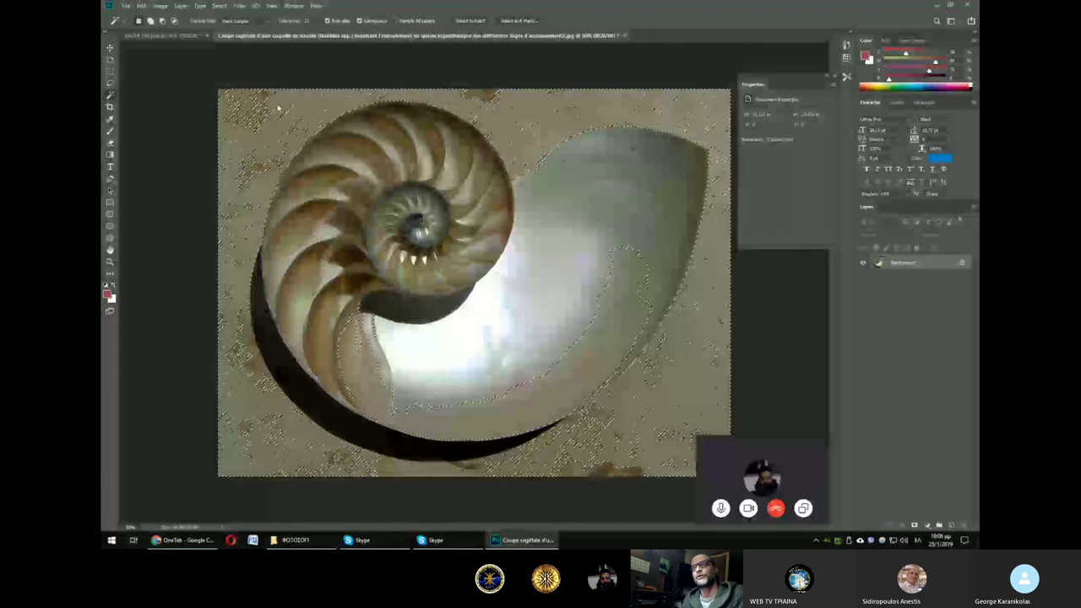
{"action": "left_click", "coordinate": [278, 107]}
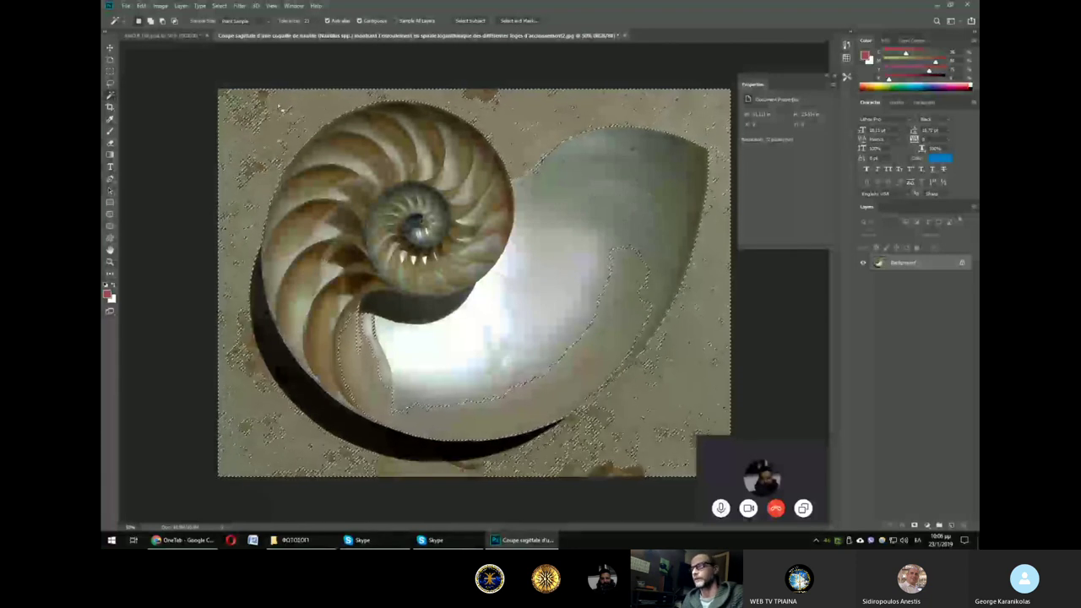
{"action": "key", "text": "ctrl+d"}
{"action": "left_click", "coordinate": [279, 107]}
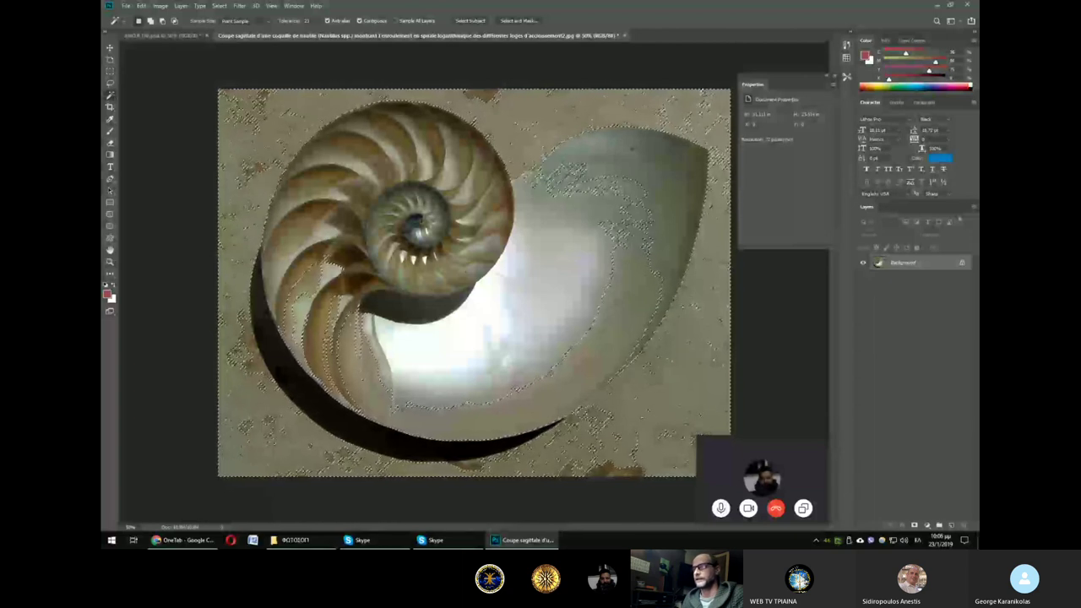
{"action": "key", "text": "ctrl+d"}
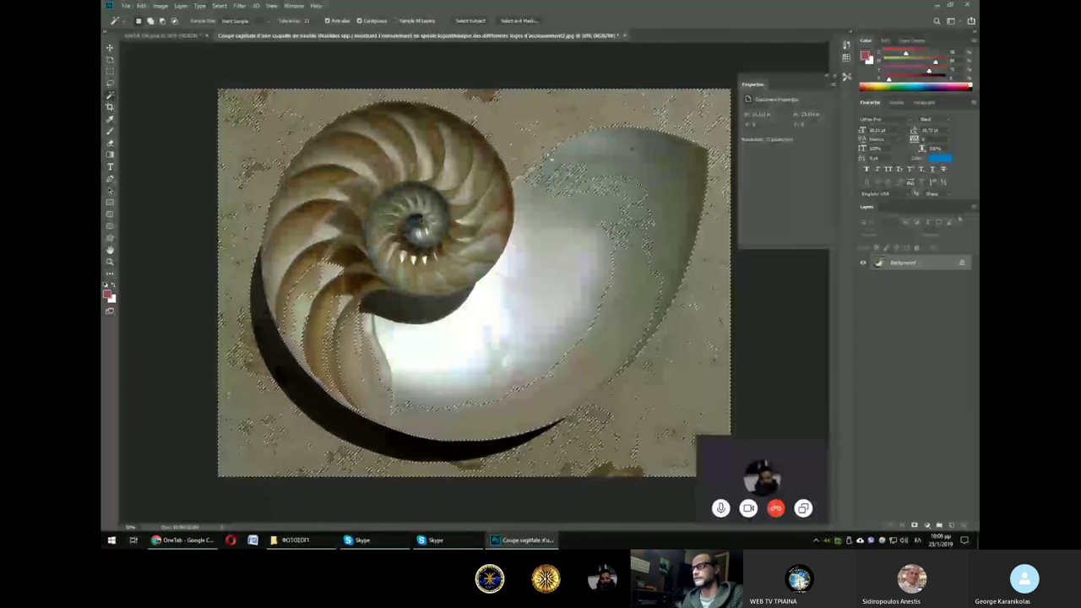
{"action": "left_click", "coordinate": [296, 539]}
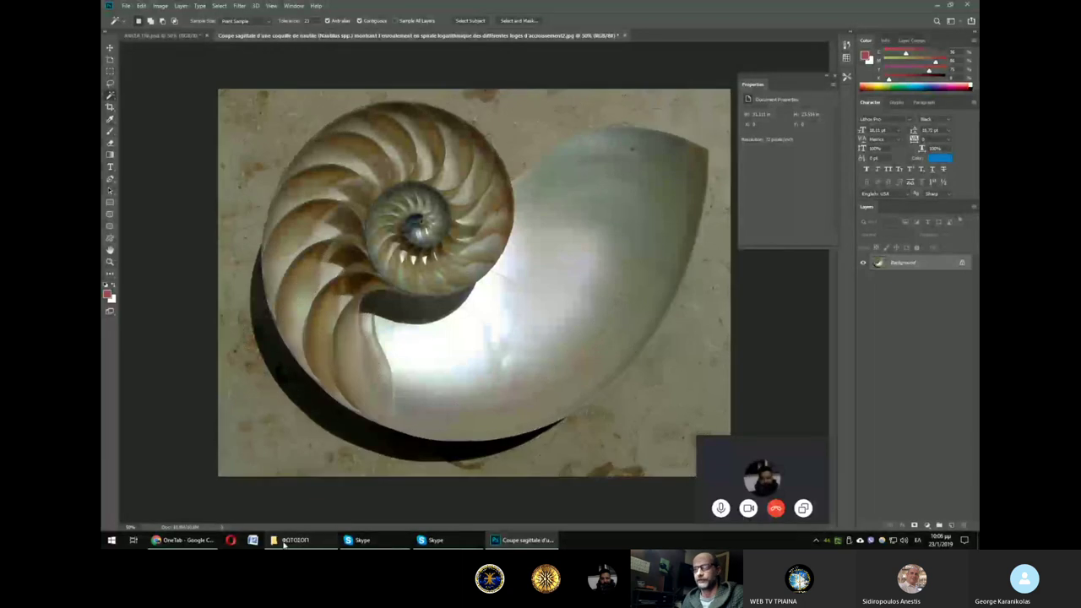
{"action": "double_click", "coordinate": [354, 241]}
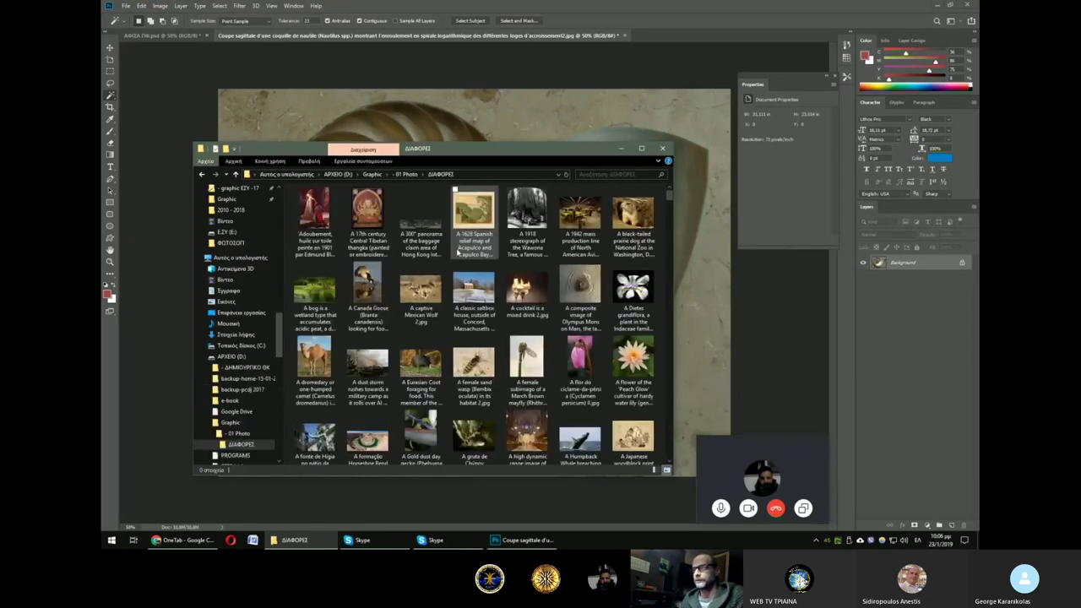
Step: Browse the ΔΙΑΦΟΡΕΣ thumbnails and open the humpback whale breaching photo in Photoshop
{"action": "left_click", "coordinate": [529, 369]}
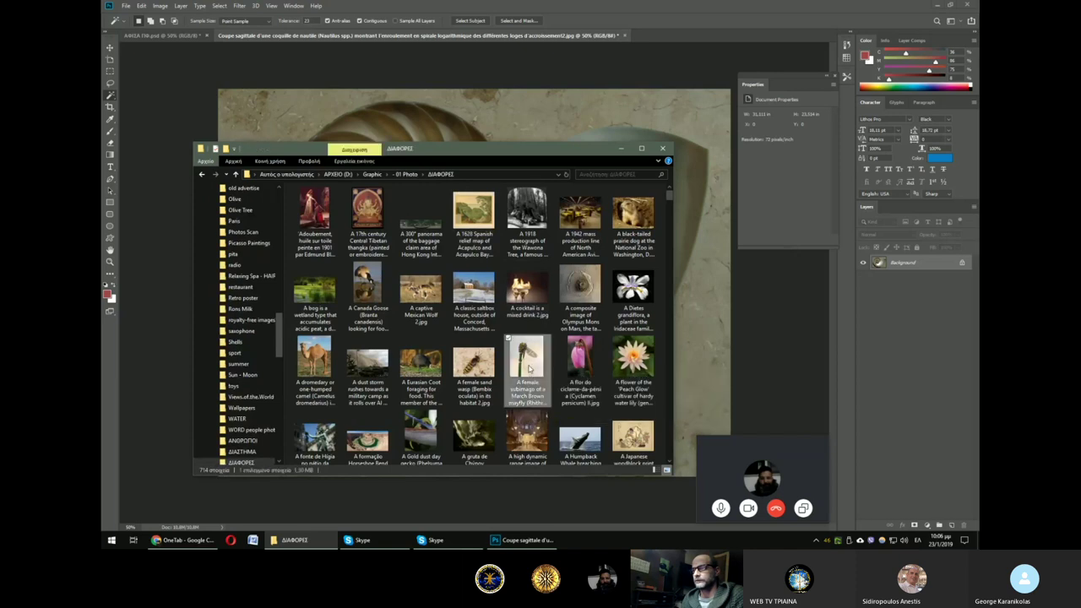
{"action": "mouse_move", "coordinate": [527, 359]}
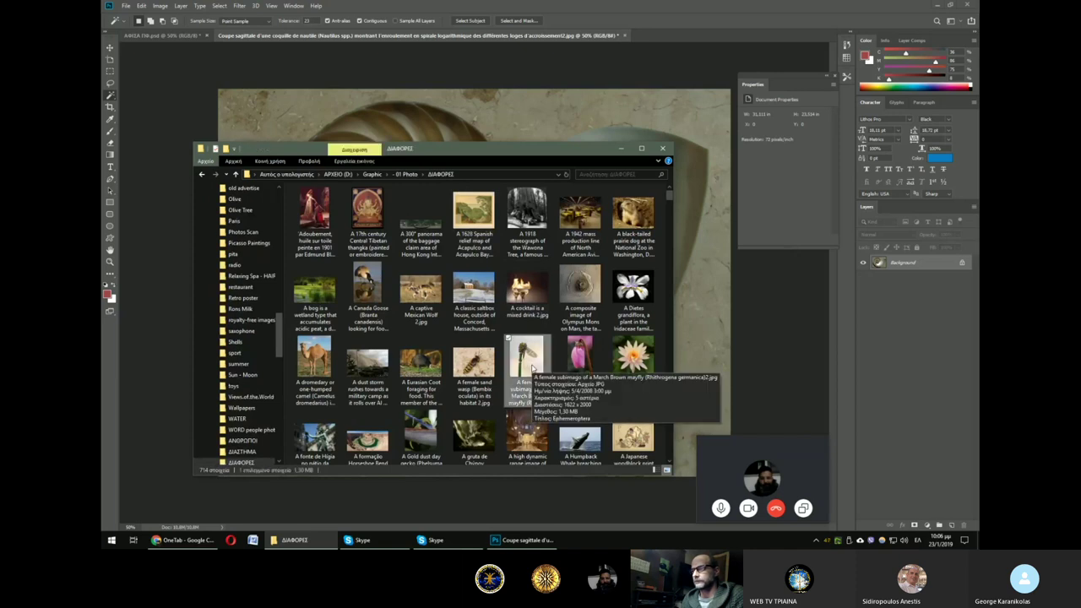
{"action": "scroll", "coordinate": [532, 368], "scroll_direction": "down", "scroll_amount": 2}
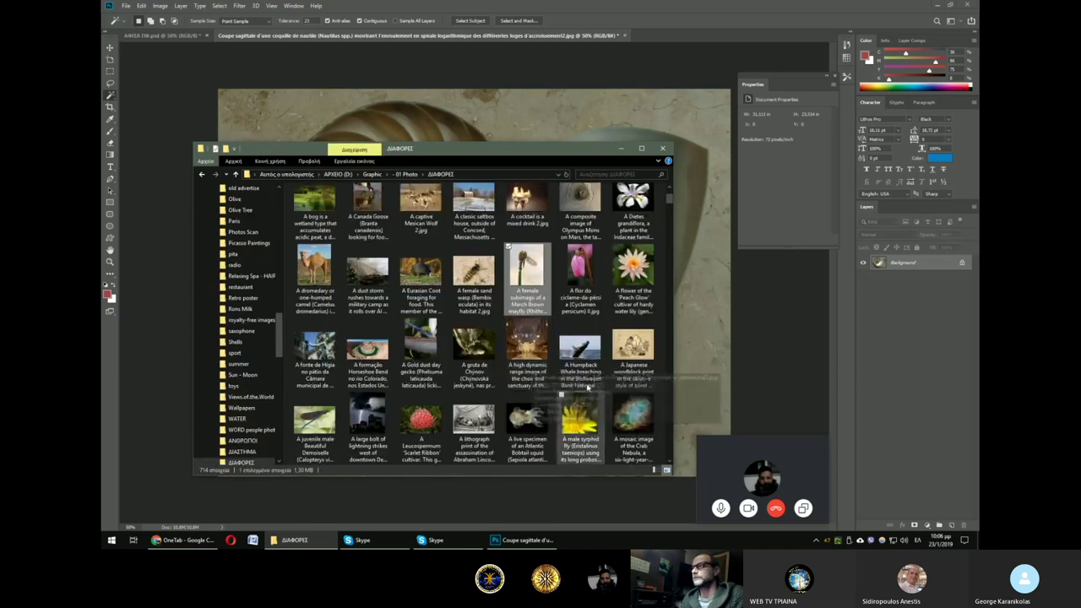
{"action": "scroll", "coordinate": [532, 368], "scroll_direction": "up", "scroll_amount": 2}
{"action": "left_click", "coordinate": [671, 39]}
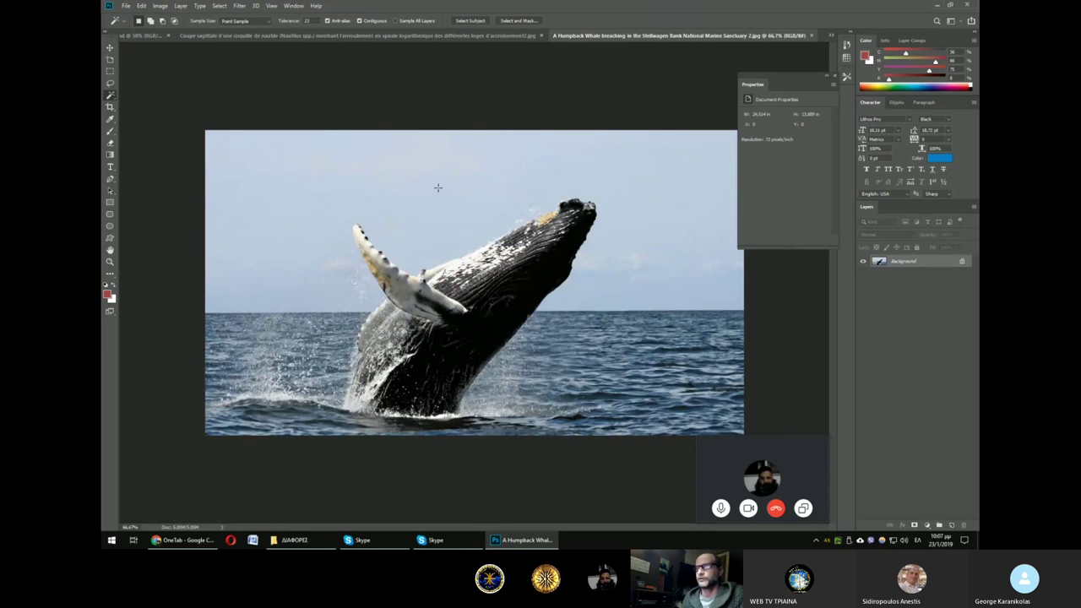
Step: Magic Wand-select the pale sky, checking the fin edge zoomed in, then fit the image to view
{"action": "right_click", "coordinate": [115, 98]}
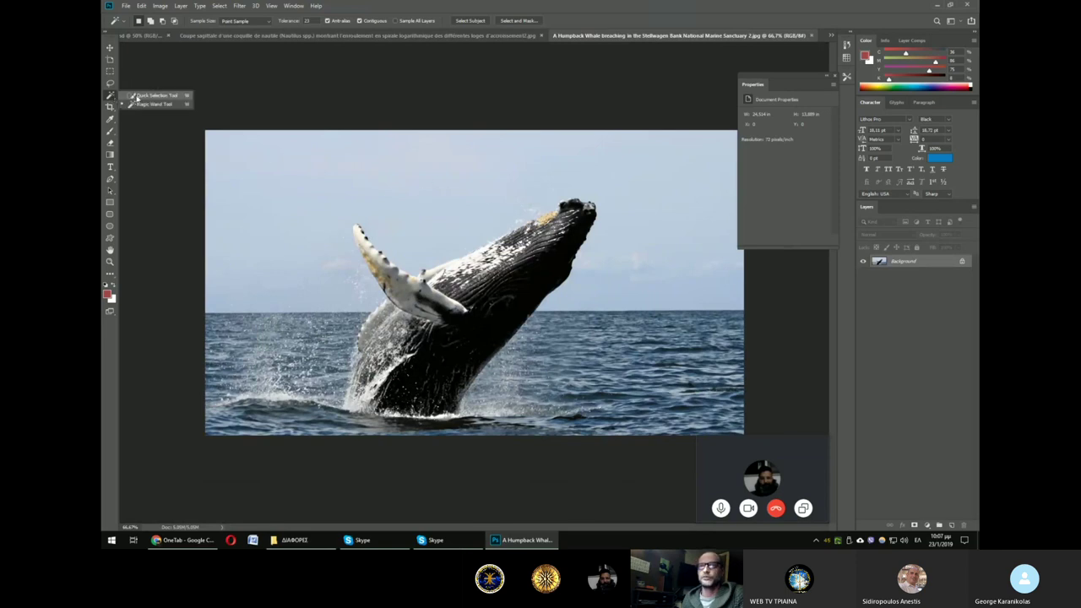
{"action": "left_click", "coordinate": [144, 103]}
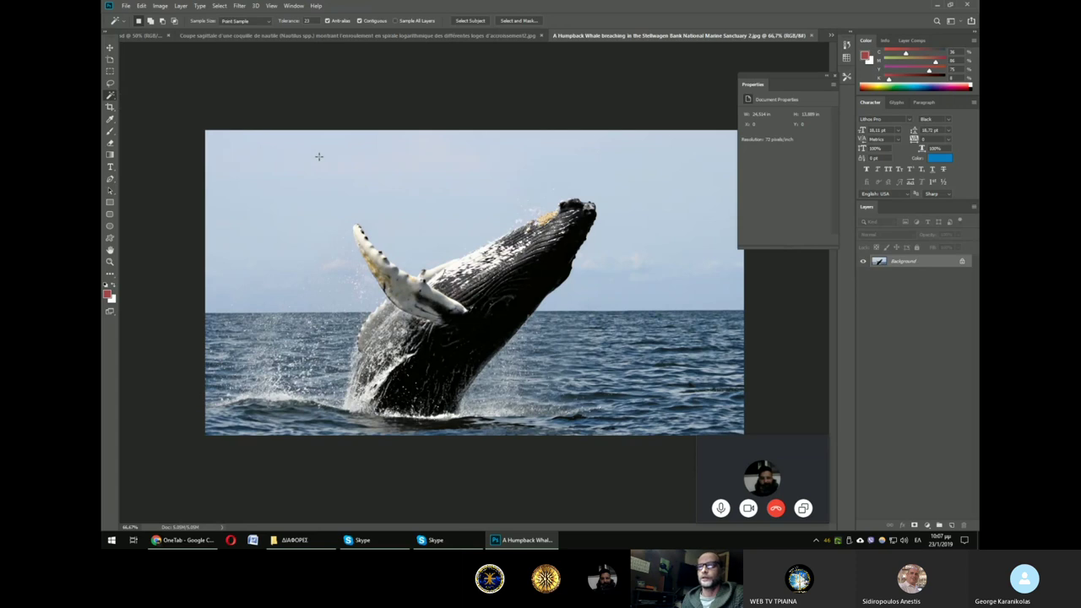
{"action": "left_click", "coordinate": [343, 168]}
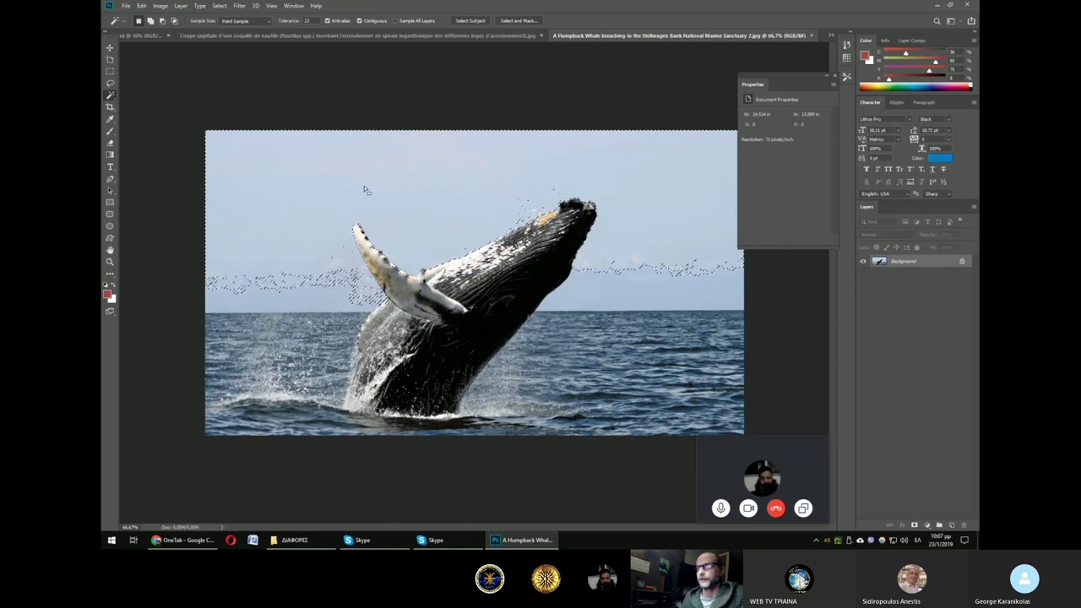
{"action": "key", "text": "ctrl+d"}
{"action": "key", "text": "ctrl+plus"}
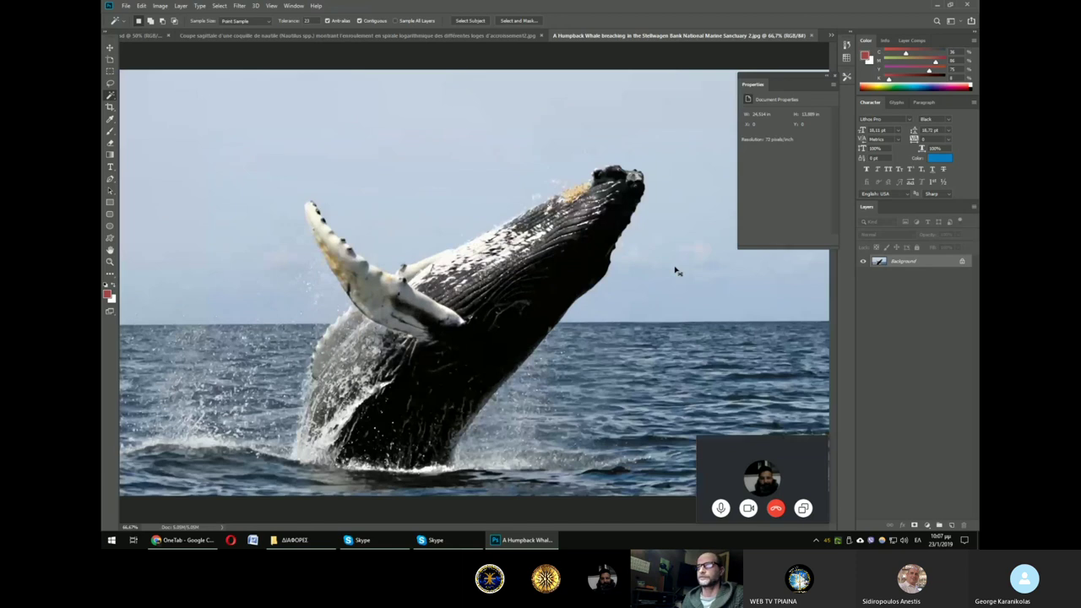
{"action": "key", "text": "ctrl+plus"}
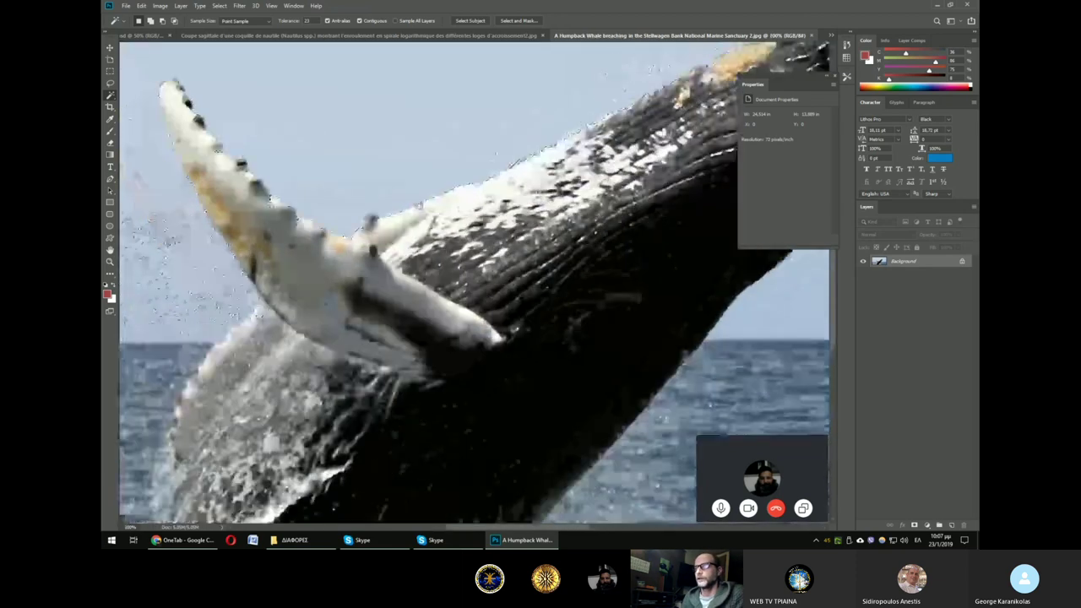
{"action": "left_click", "coordinate": [475, 289]}
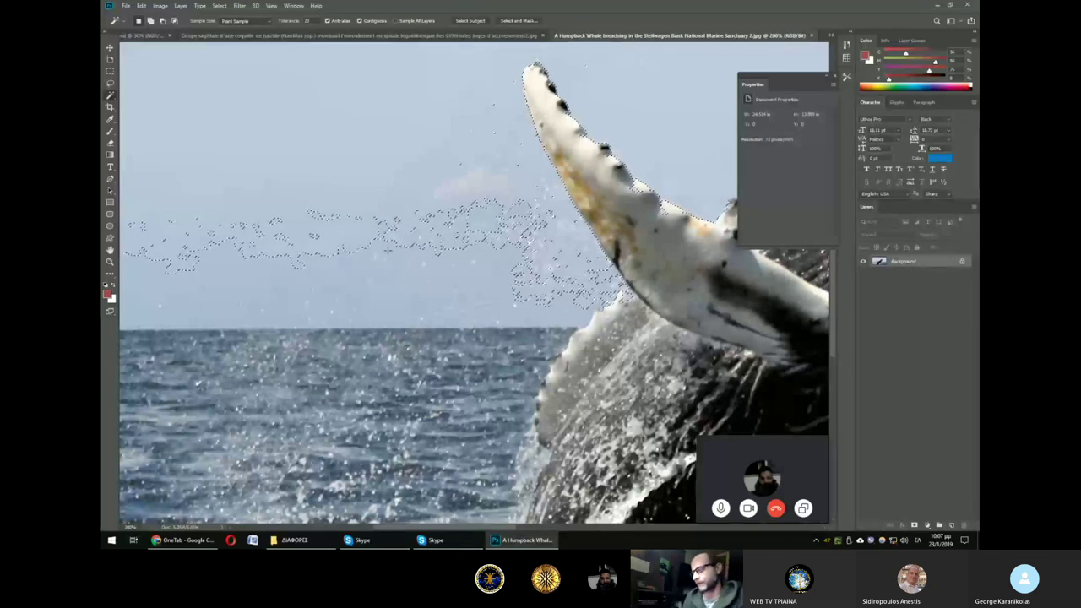
{"action": "key", "text": "ctrl+minus"}
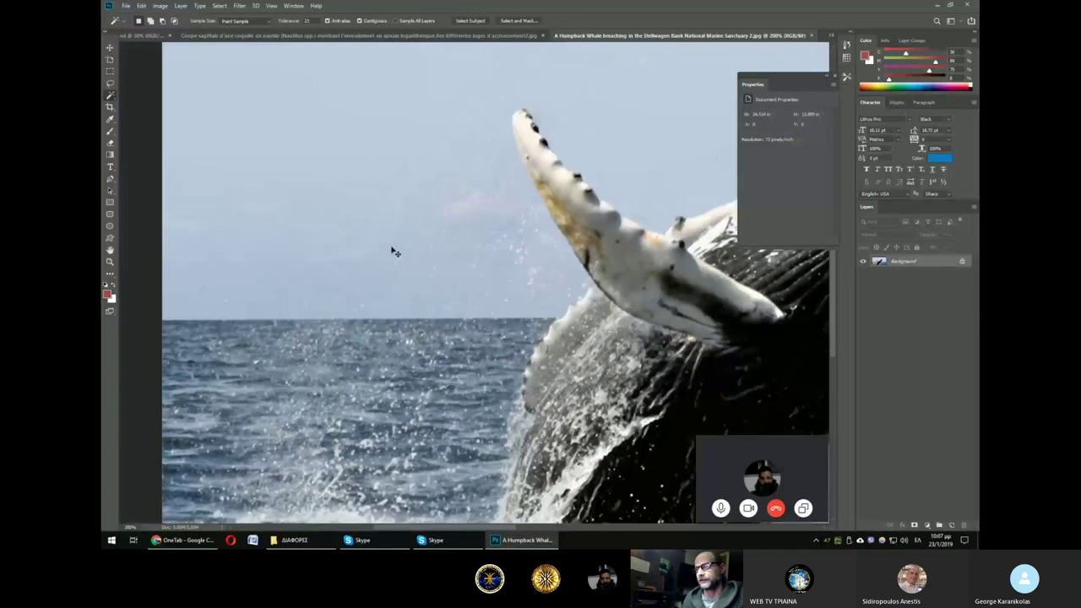
{"action": "key", "text": "ctrl+minus"}
{"action": "key", "text": "ctrl+0"}
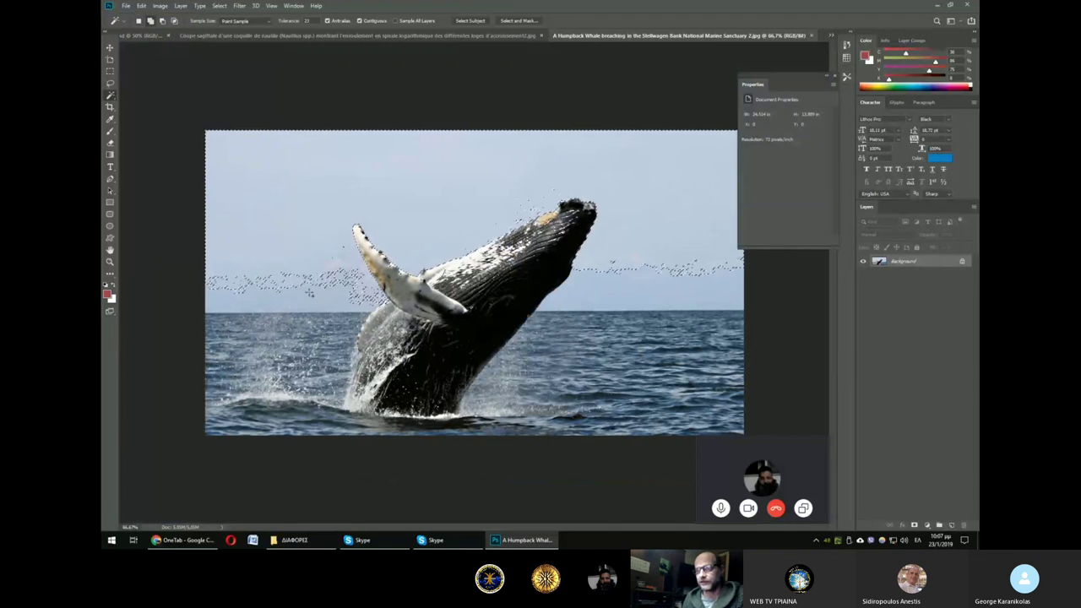
Step: Refine the sky selection at the horizon, test a red fill, and undo it
{"action": "left_click", "coordinate": [346, 293], "text": "shift"}
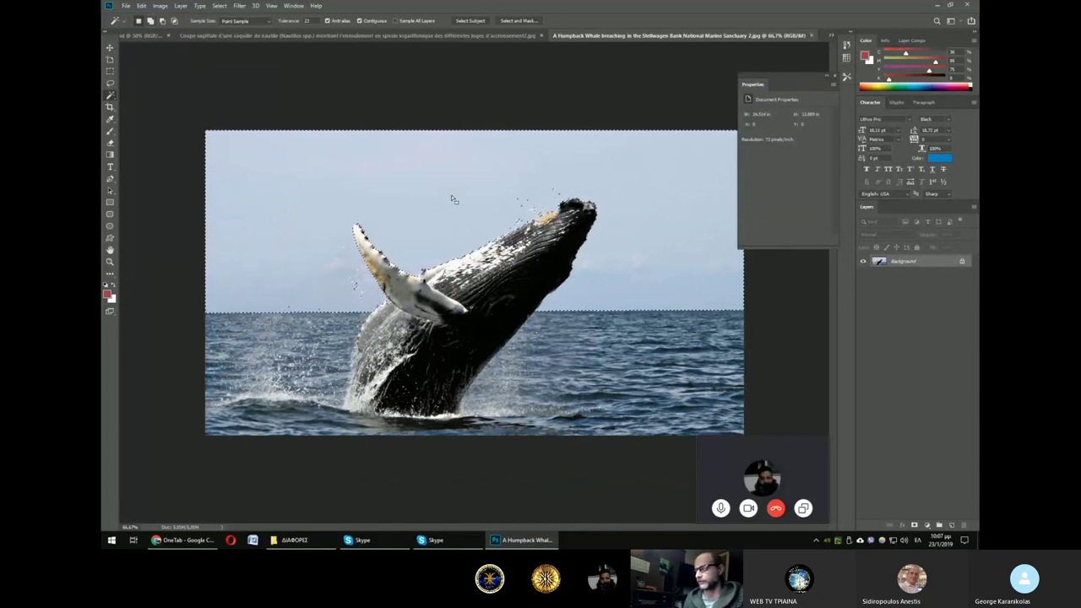
{"action": "key", "text": "ctrl+minus"}
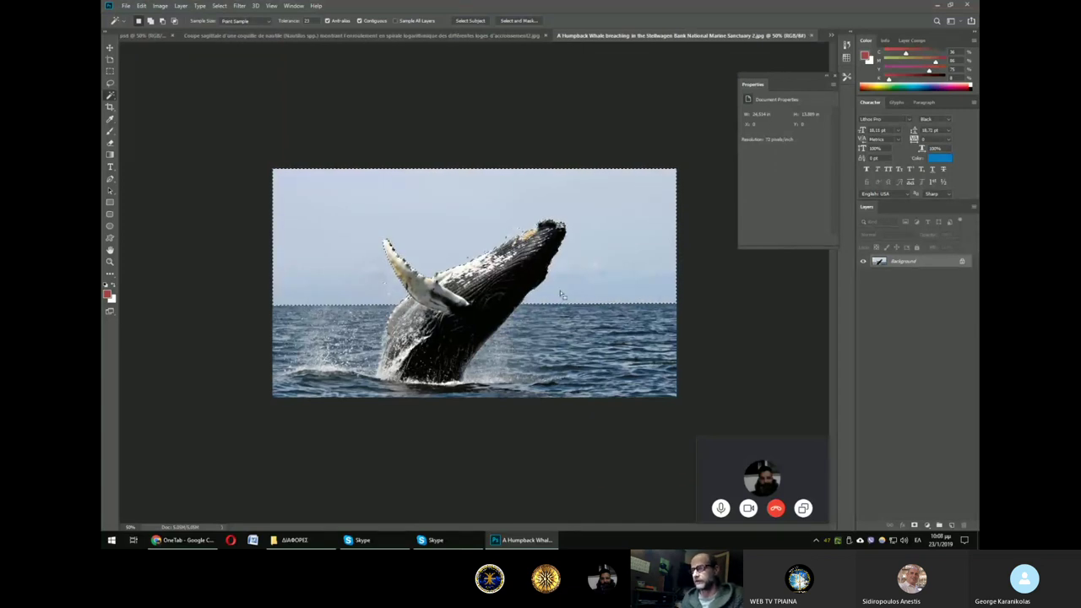
{"action": "key", "text": "alt+BackSpace"}
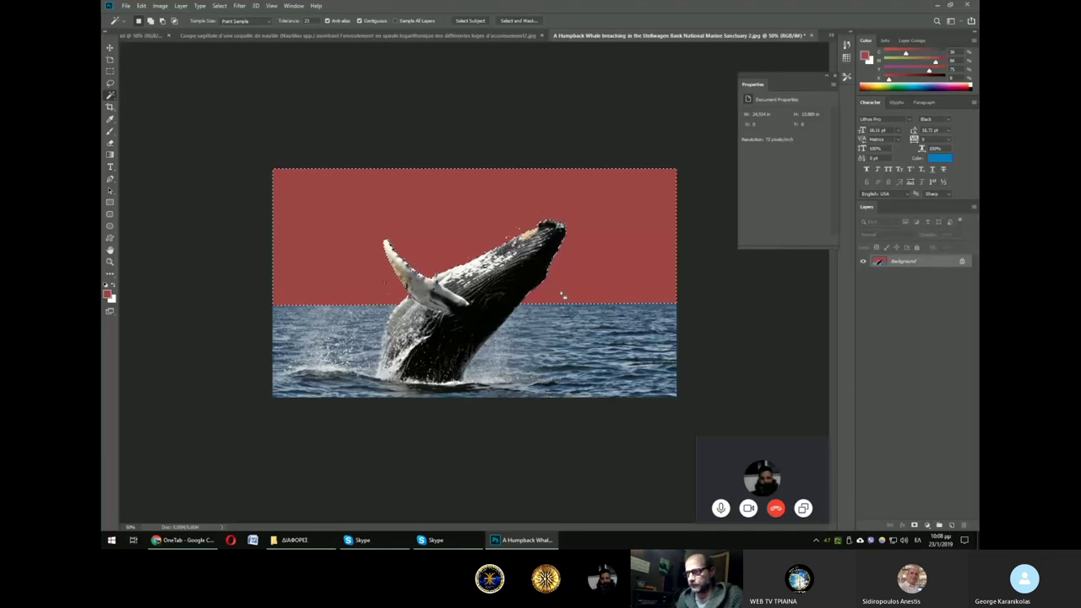
{"action": "key", "text": "ctrl+z"}
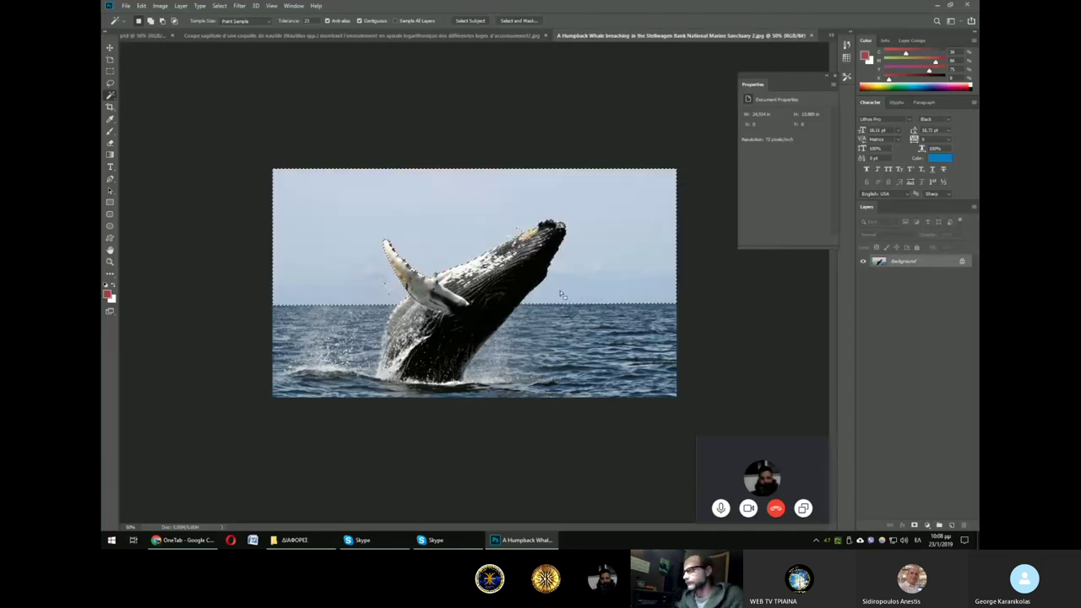
Step: Convert the Background to Layer 0 and delete the selected sky to transparency
{"action": "double_click", "coordinate": [909, 264]}
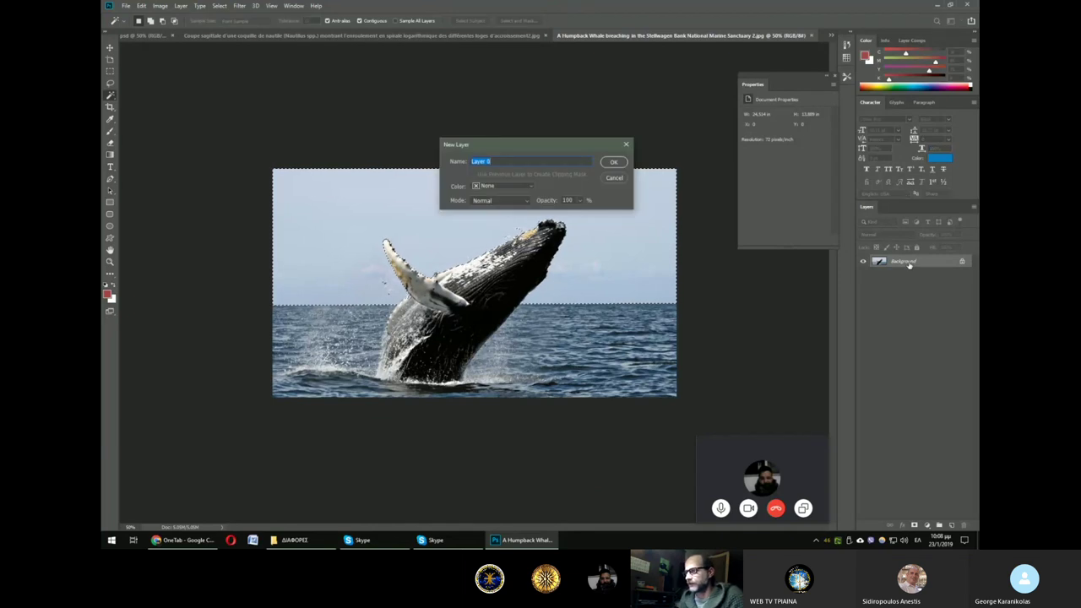
{"action": "left_click", "coordinate": [610, 163]}
{"action": "key", "text": "Delete"}
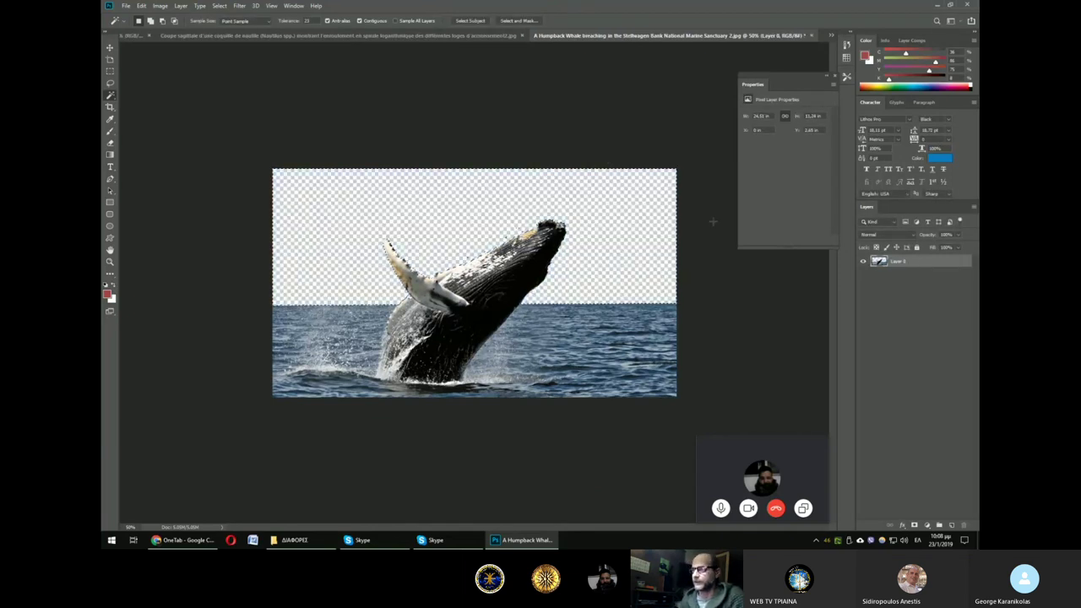
{"action": "key", "text": "ctrl+d"}
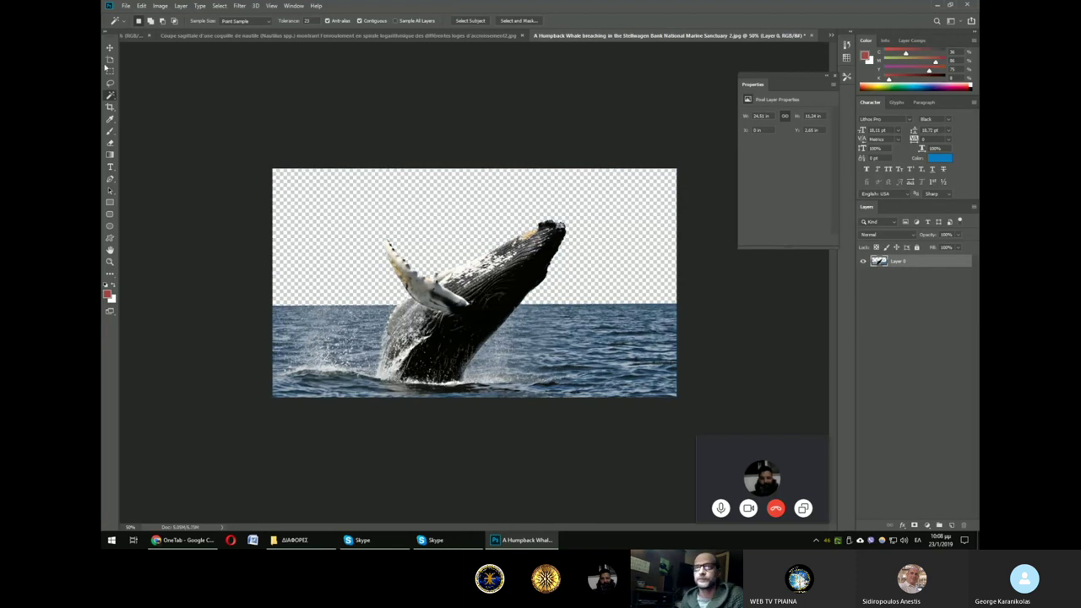
{"action": "left_click", "coordinate": [109, 47]}
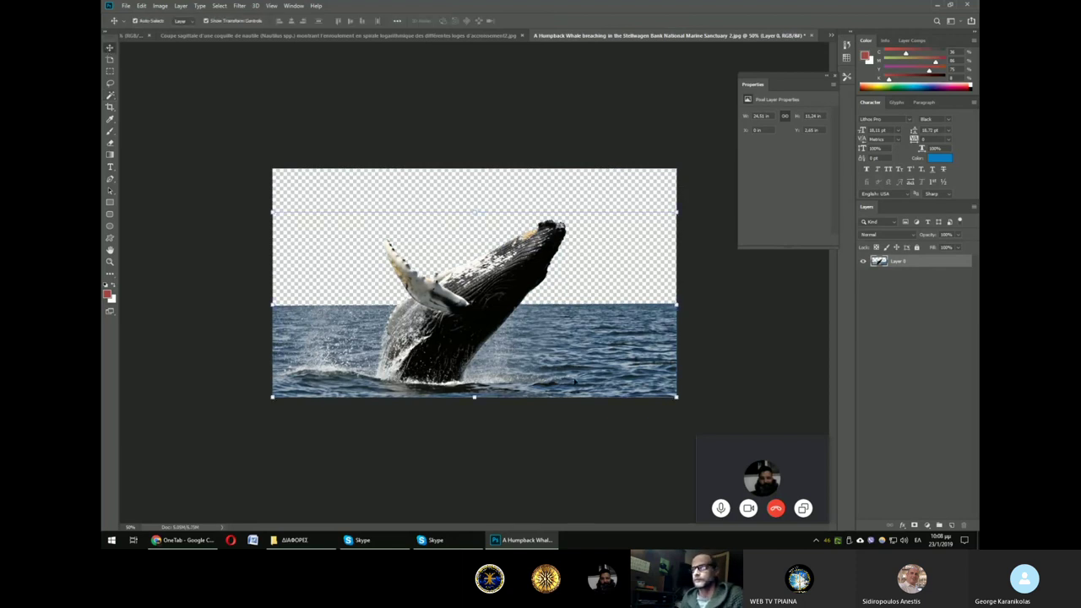
{"action": "mouse_move", "coordinate": [574, 382]}
{"action": "left_mouse_down"}
{"action": "mouse_move", "coordinate": [558, 333]}
{"action": "mouse_move", "coordinate": [558, 350]}
{"action": "left_mouse_up"}
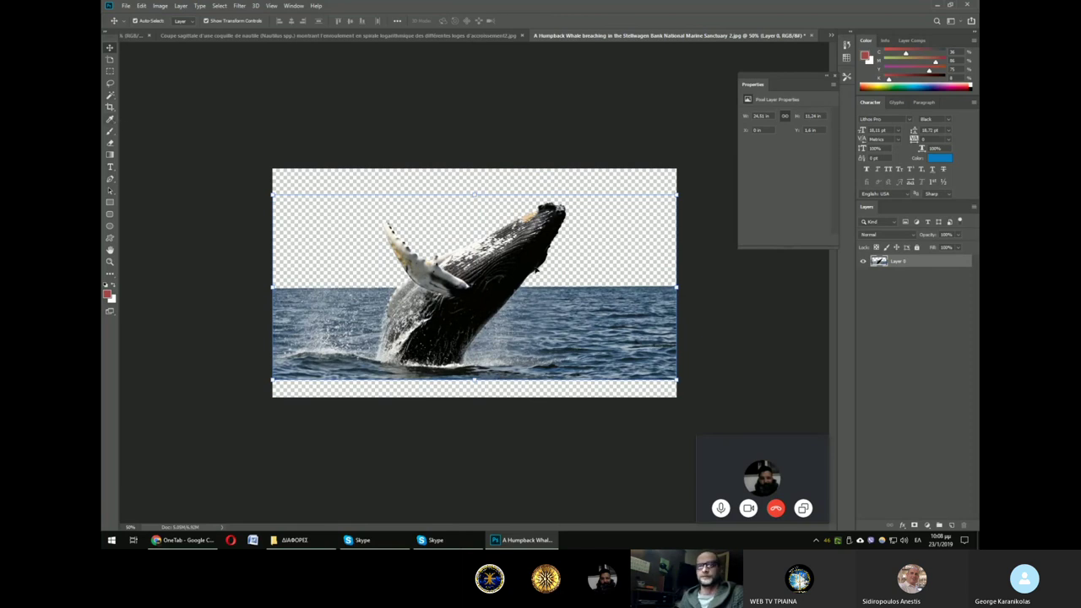
Step: Try the lasso and eyedropper tools, then move the whale layer back down into place
{"action": "left_click", "coordinate": [111, 98]}
{"action": "left_click", "coordinate": [110, 85]}
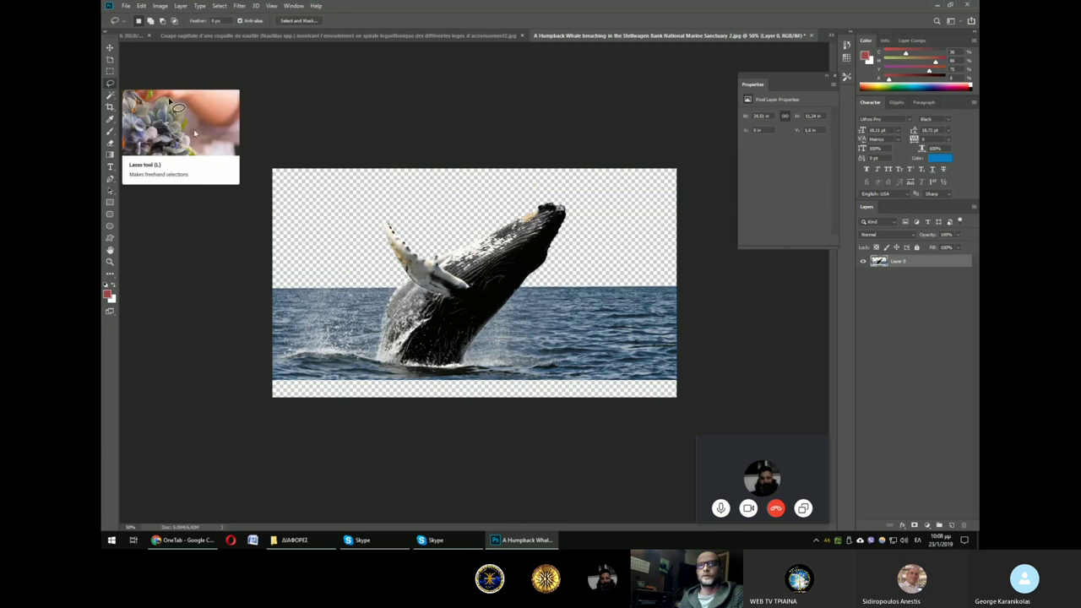
{"action": "left_click", "coordinate": [110, 119]}
{"action": "left_click", "coordinate": [110, 98]}
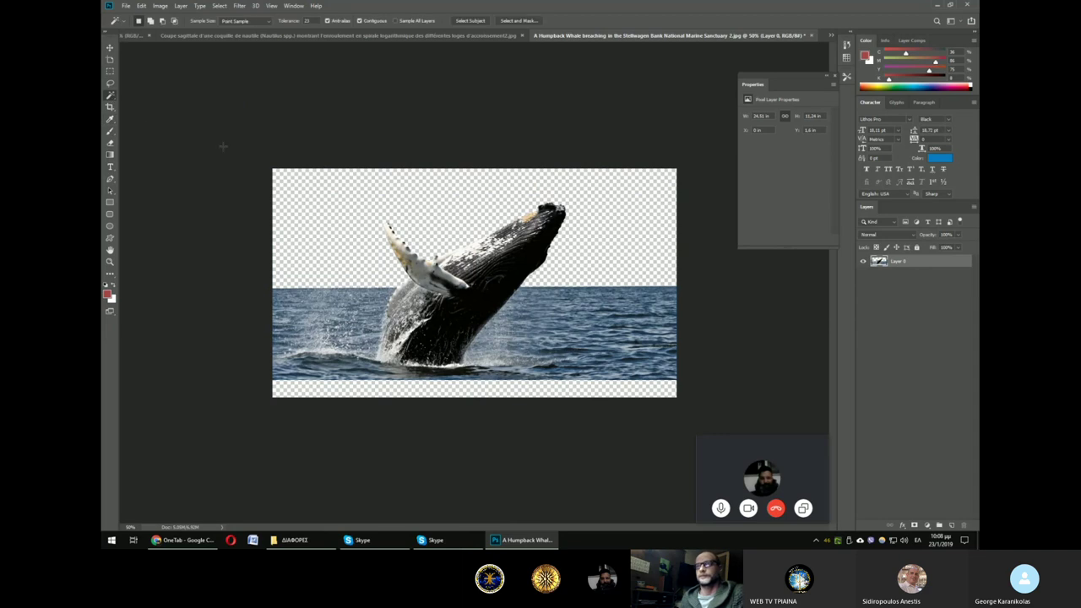
{"action": "left_click", "coordinate": [110, 48]}
{"action": "left_click_drag", "start_coordinate": [445, 169], "coordinate": [446, 186]}
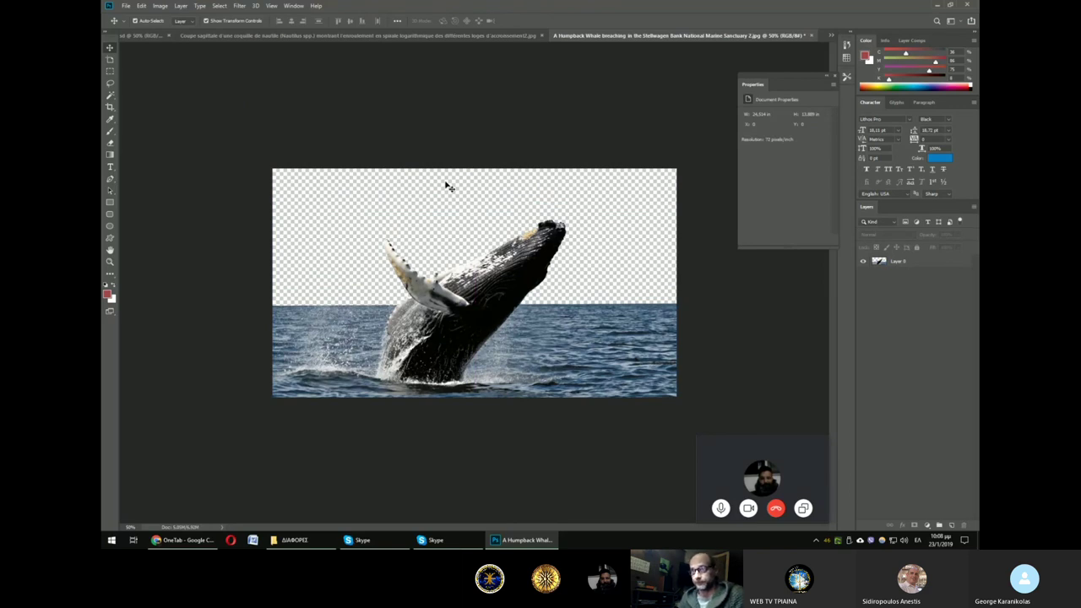
Step: Select the Pen tool and zoom in on the whale canvas
{"action": "left_click", "coordinate": [110, 179]}
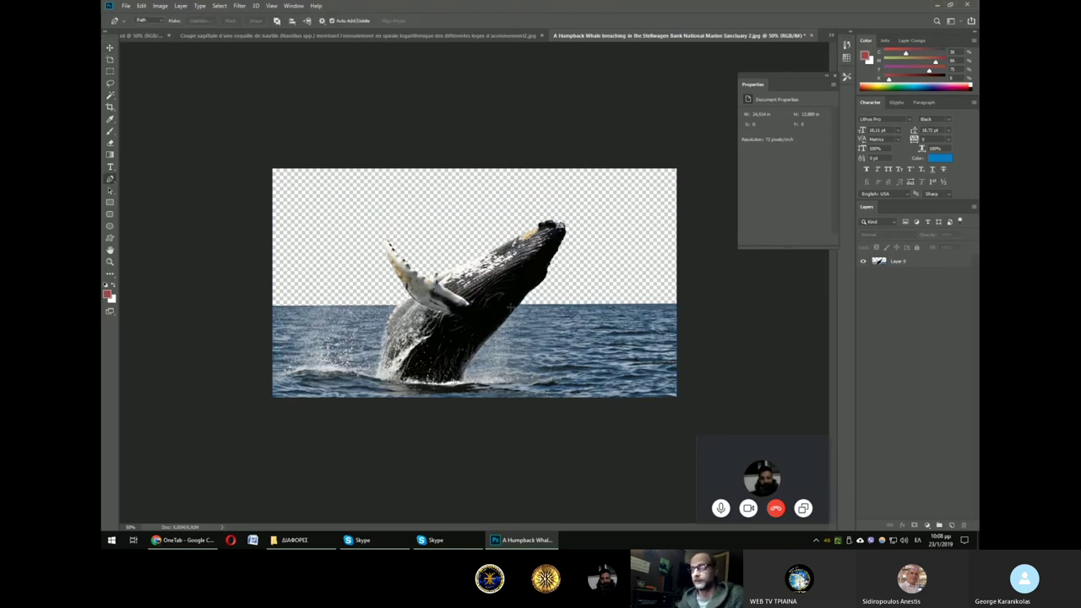
{"action": "scroll", "coordinate": [510, 311], "scroll_direction": "up", "scroll_amount": 1}
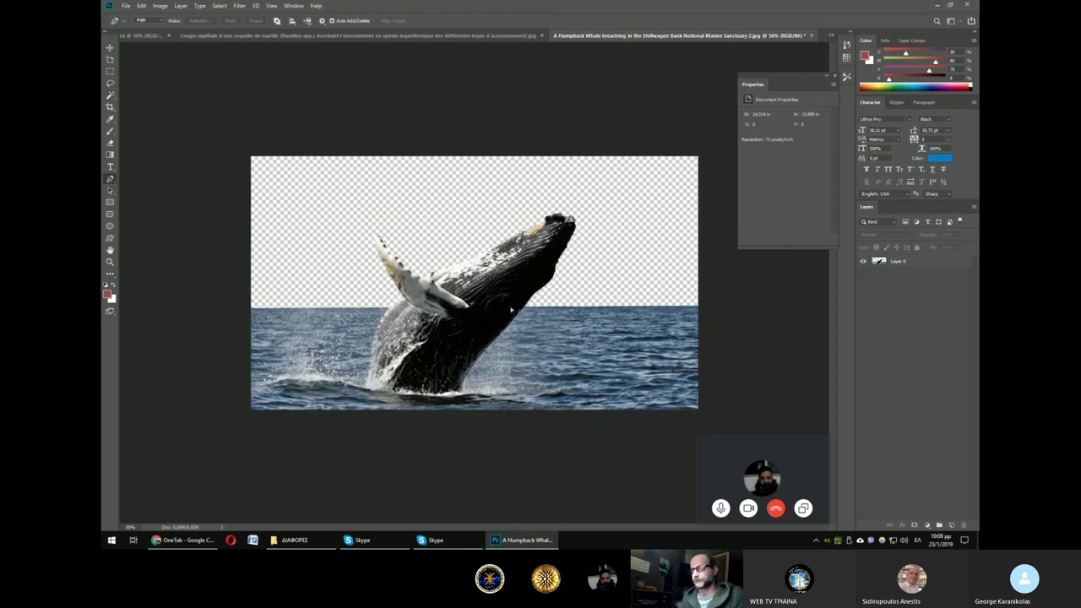
{"action": "scroll", "coordinate": [511, 311], "scroll_direction": "up", "scroll_amount": 1}
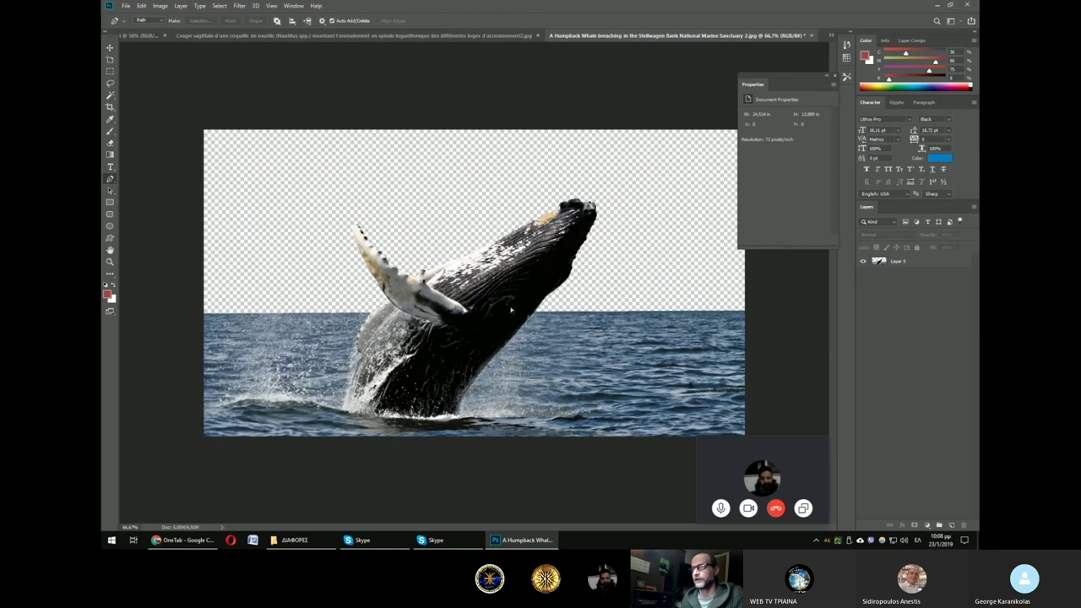
{"action": "scroll", "coordinate": [511, 311], "scroll_direction": "up", "scroll_amount": 1}
{"action": "scroll", "coordinate": [511, 311], "scroll_direction": "up", "scroll_amount": 1}
Step: Drag the Peach Glow water lily thumbnail onto Photoshop's tab bar to open it
{"action": "key", "text": "alt+Tab"}
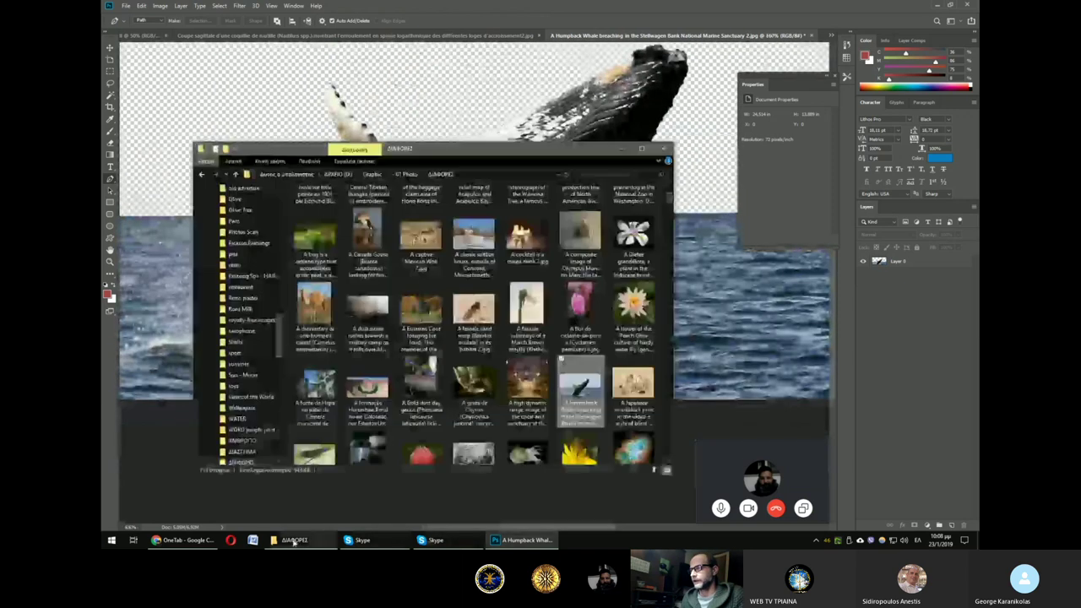
{"action": "left_click", "coordinate": [615, 336]}
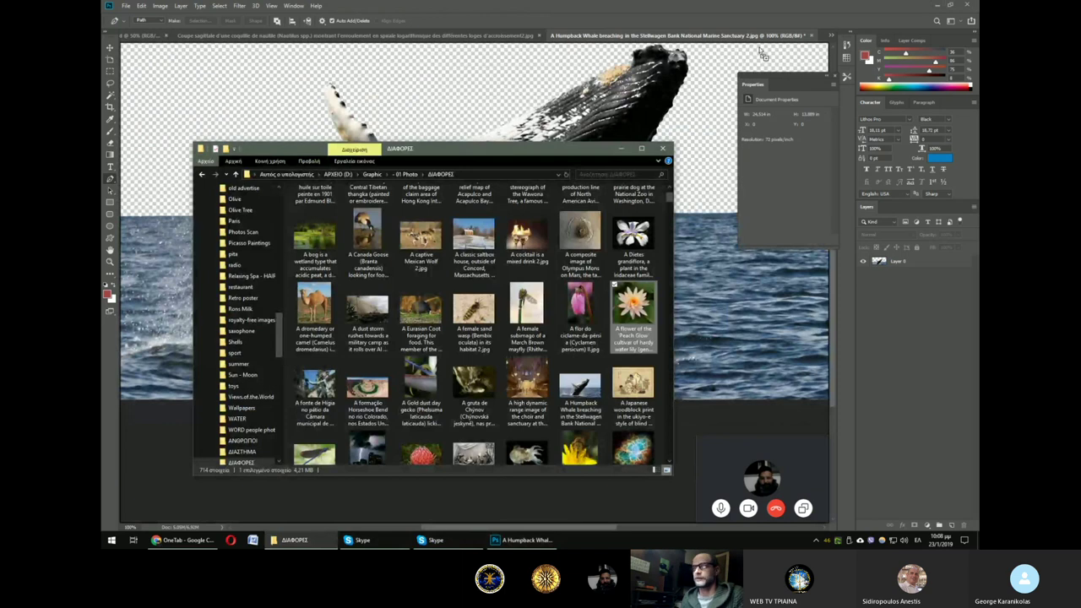
{"action": "left_click_drag", "start_coordinate": [763, 55], "coordinate": [826, 41]}
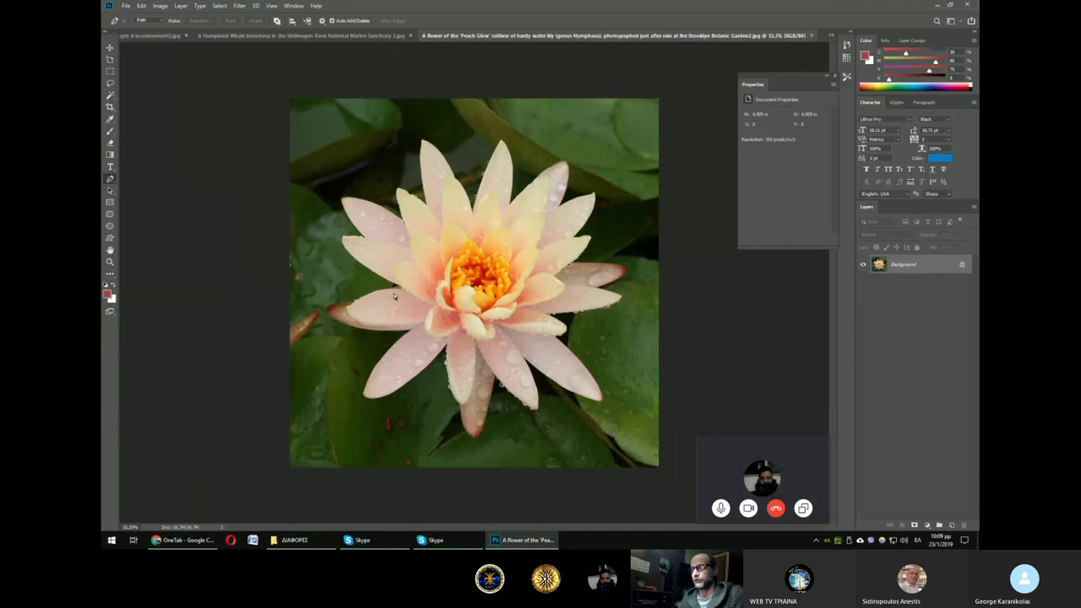
Step: Choose the standard Pen Tool and zoom in close on a water lily petal edge
{"action": "key", "text": "ctrl+plus"}
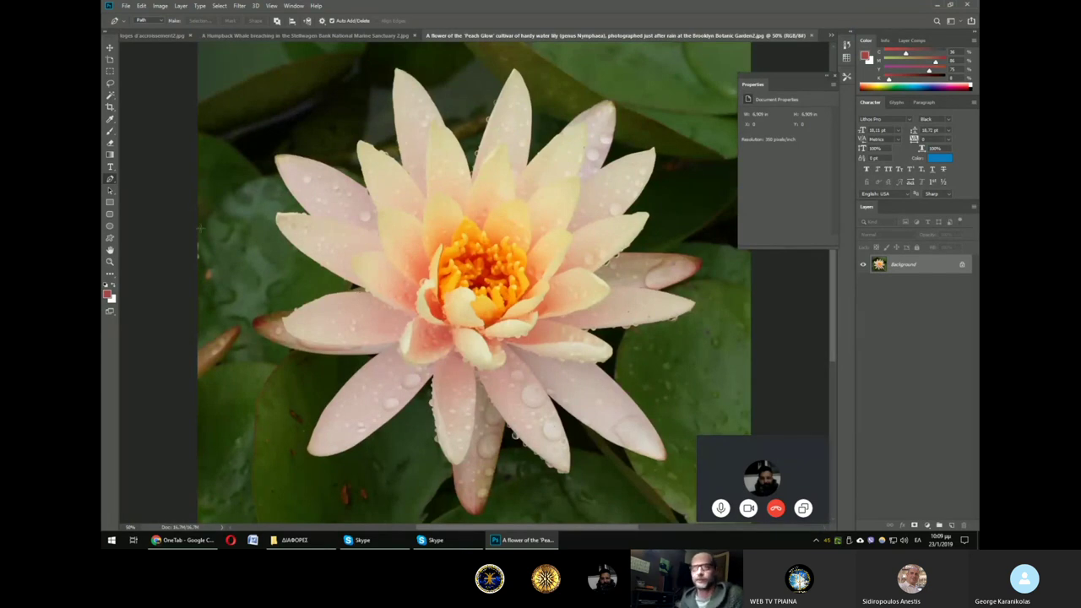
{"action": "left_click", "coordinate": [110, 179]}
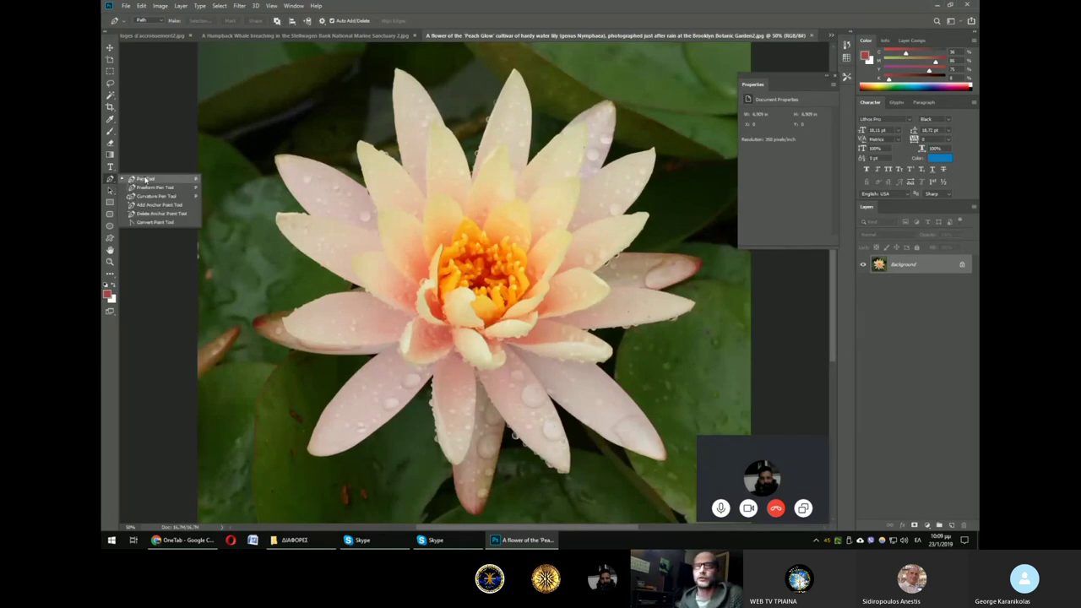
{"action": "left_click", "coordinate": [145, 179]}
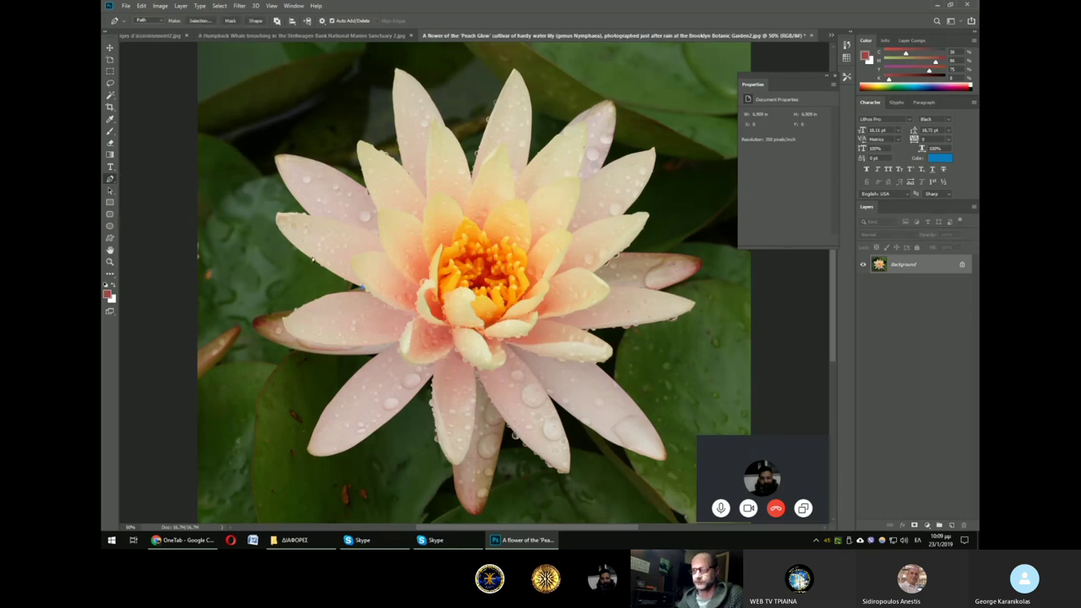
{"action": "key", "text": "ctrl+plus"}
{"action": "key", "text": "ctrl+plus"}
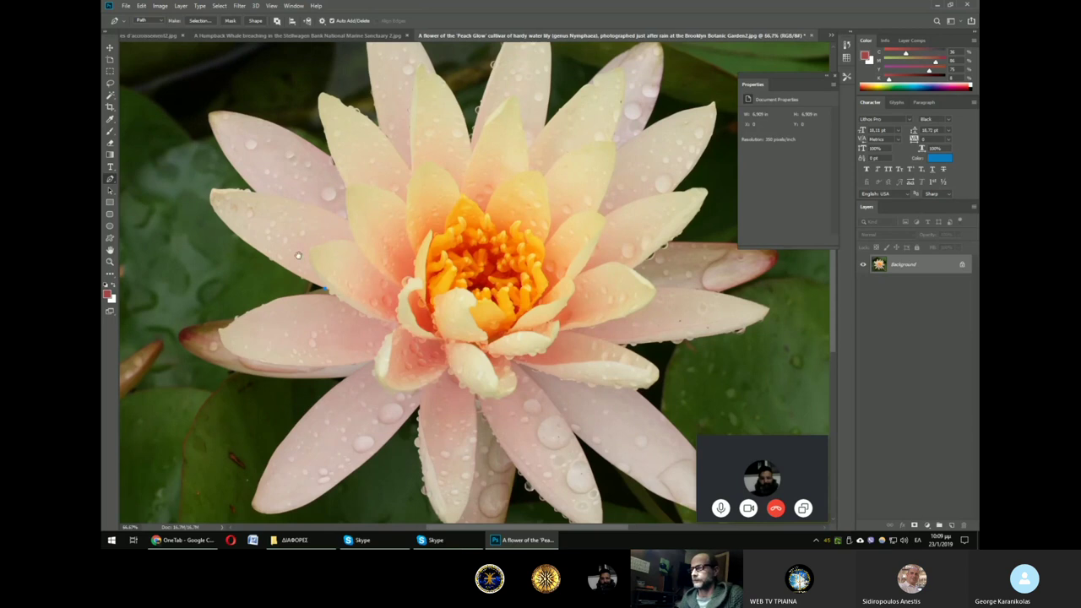
{"action": "scroll", "coordinate": [312, 256], "scroll_direction": "up", "scroll_amount": 6}
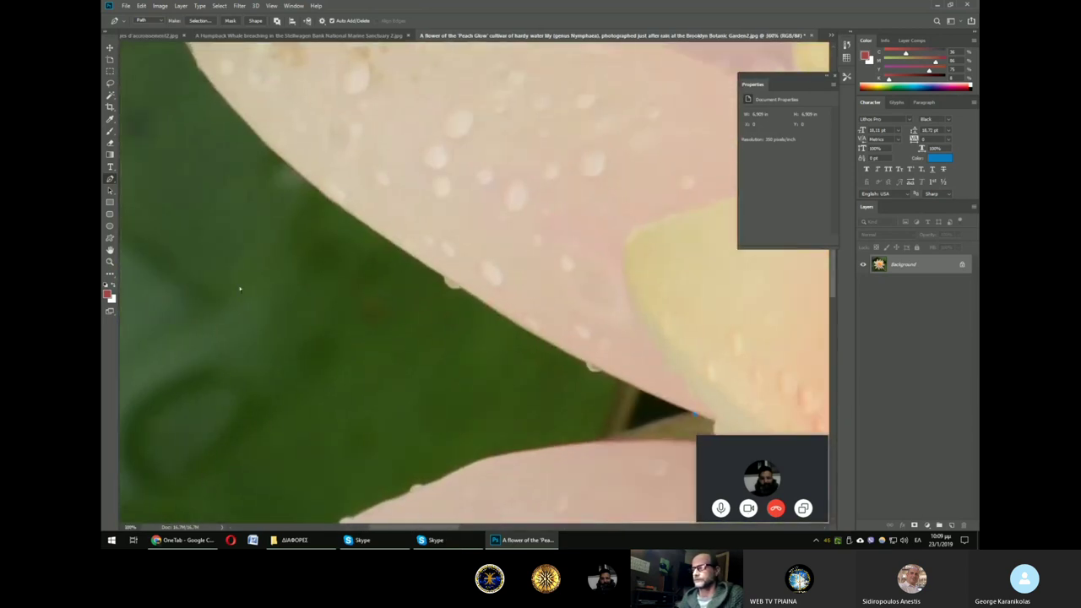
{"action": "scroll", "coordinate": [239, 287], "scroll_direction": "down", "scroll_amount": 2}
{"action": "scroll", "coordinate": [239, 287], "scroll_direction": "down", "scroll_amount": 2}
Step: Place curved pen anchors up the first upper-left petal's edge, tip and right side
{"action": "left_click_drag", "start_coordinate": [377, 180], "coordinate": [380, 108]}
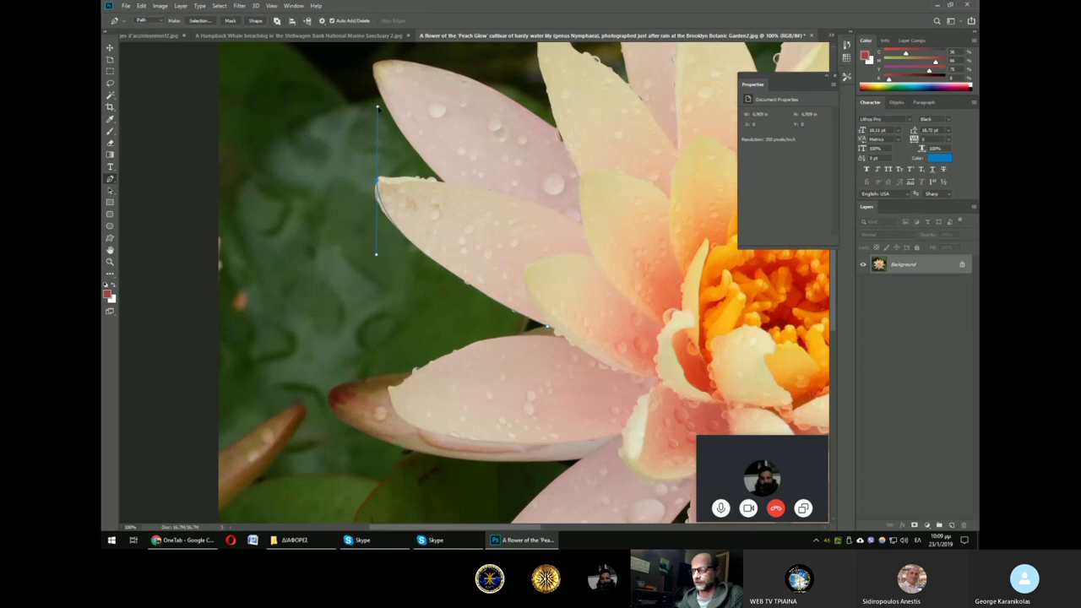
{"action": "left_click", "coordinate": [378, 180]}
{"action": "key", "text": "ctrl+z"}
{"action": "left_click", "coordinate": [378, 180]}
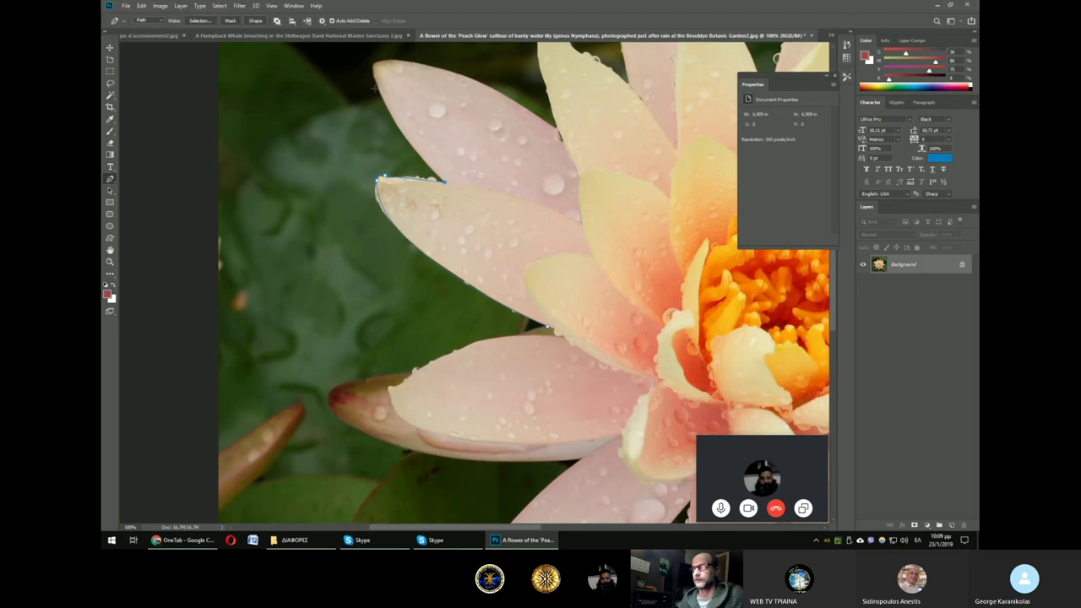
{"action": "left_click_drag", "start_coordinate": [374, 65], "coordinate": [361, 84]}
{"action": "scroll", "coordinate": [523, 283], "scroll_direction": "up", "scroll_amount": 5}
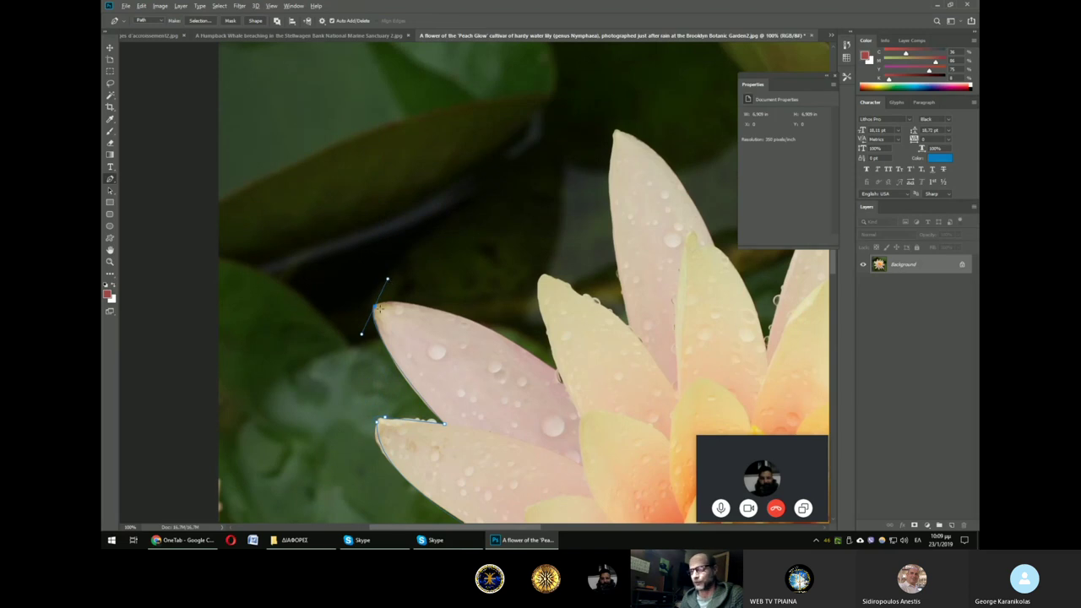
{"action": "left_click_drag", "start_coordinate": [557, 374], "coordinate": [645, 445]}
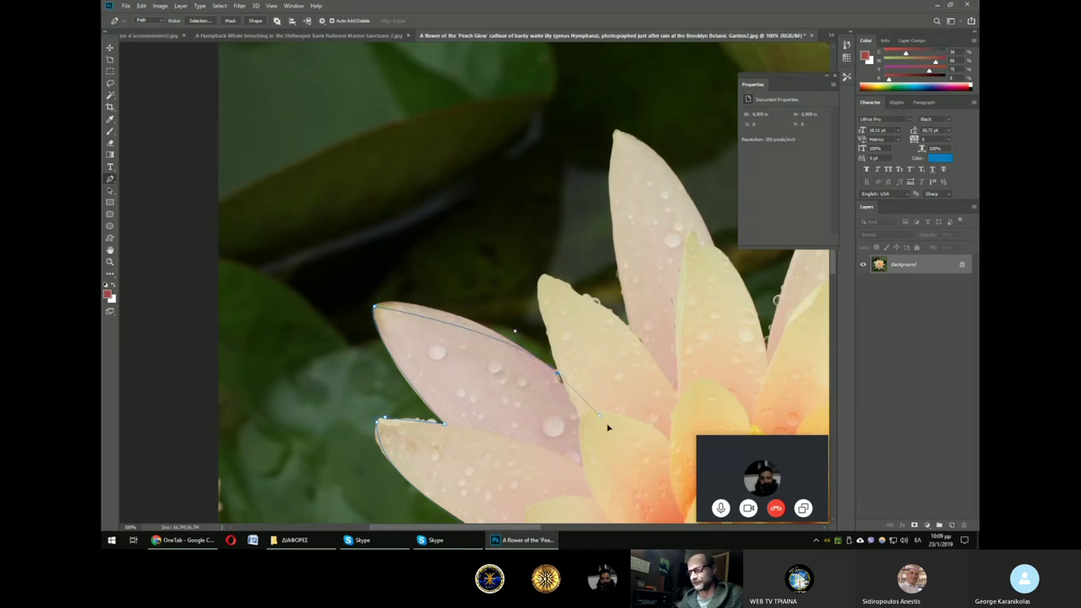
{"action": "key", "text": "ctrl+minus"}
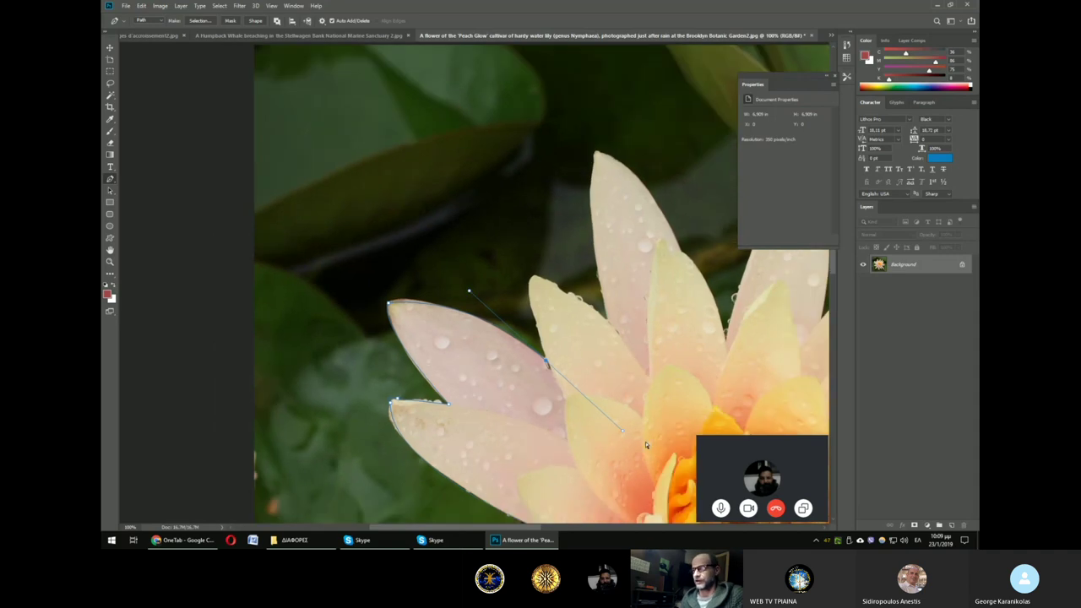
{"action": "key", "text": "ctrl+minus"}
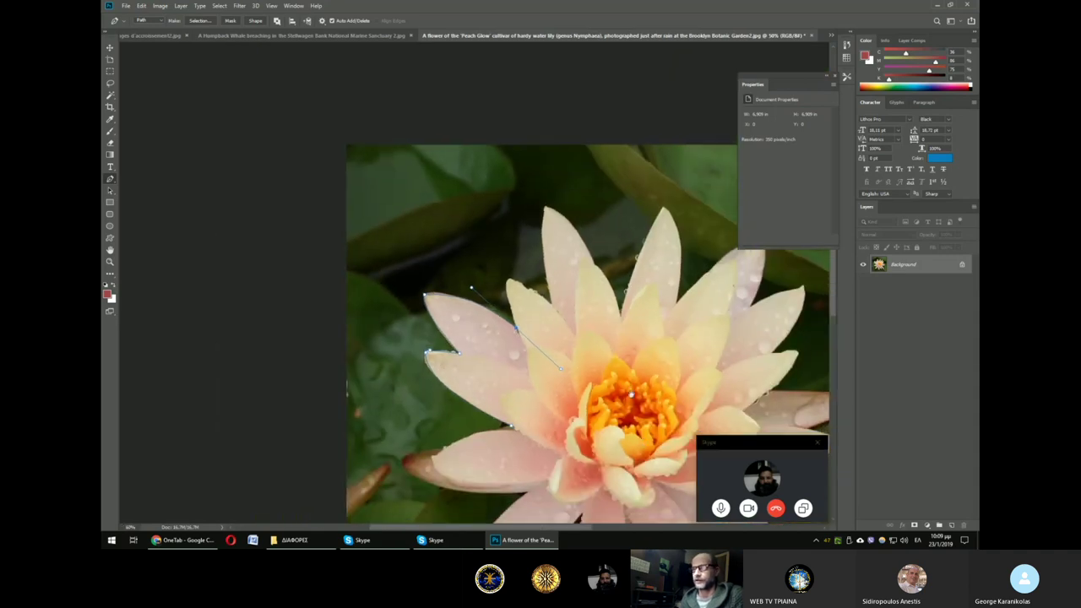
{"action": "left_click_drag", "start_coordinate": [646, 446], "coordinate": [526, 330]}
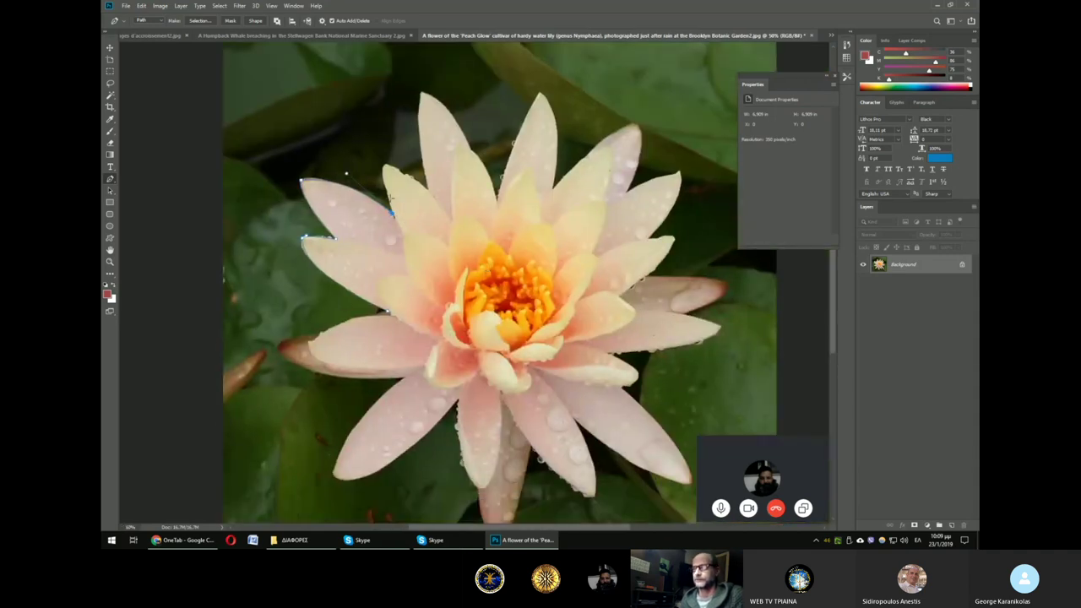
Step: Continue the path around the next petal, then show the Paths panel with the Work Path
{"action": "left_click", "coordinate": [392, 211], "text": "alt"}
{"action": "left_click_drag", "start_coordinate": [387, 165], "coordinate": [436, 253]}
{"action": "key", "text": "ctrl+z"}
{"action": "left_click", "coordinate": [393, 212], "text": "alt"}
{"action": "left_click", "coordinate": [384, 167]}
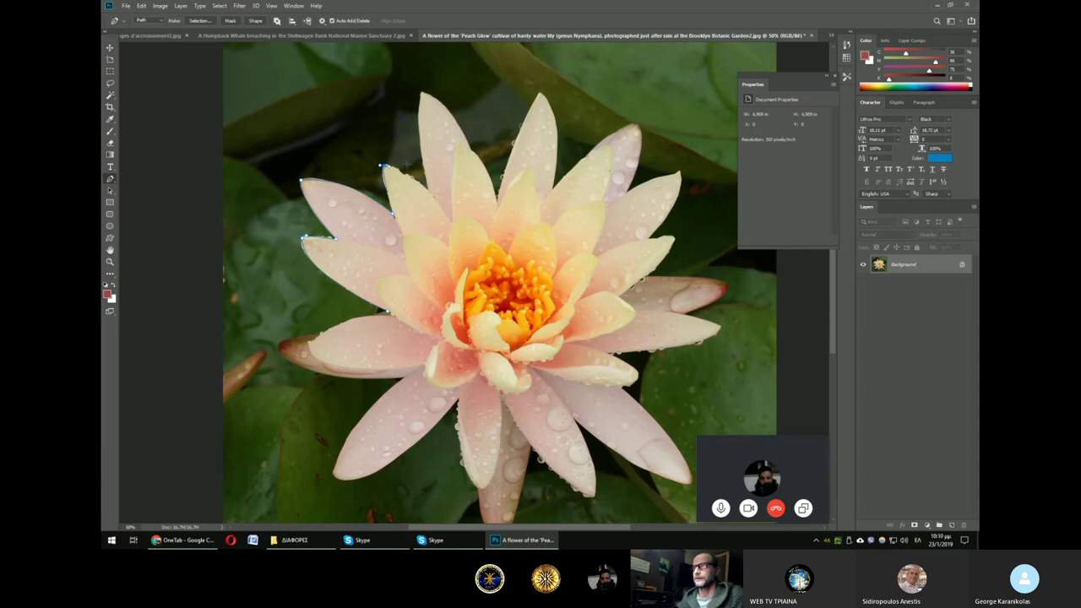
{"action": "left_click_drag", "start_coordinate": [420, 98], "coordinate": [477, 159]}
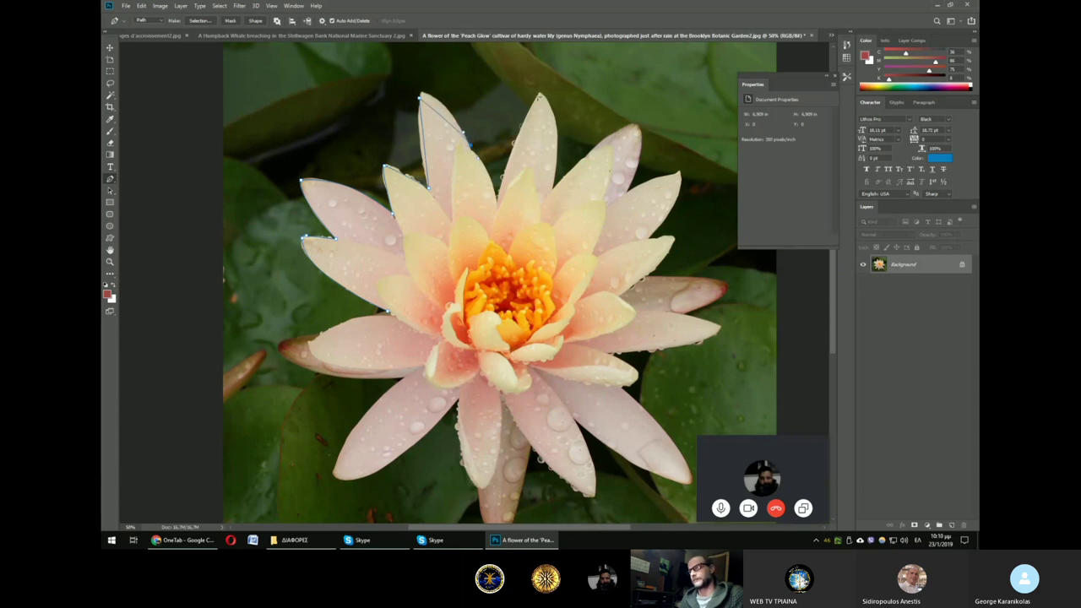
{"action": "left_click", "coordinate": [420, 302]}
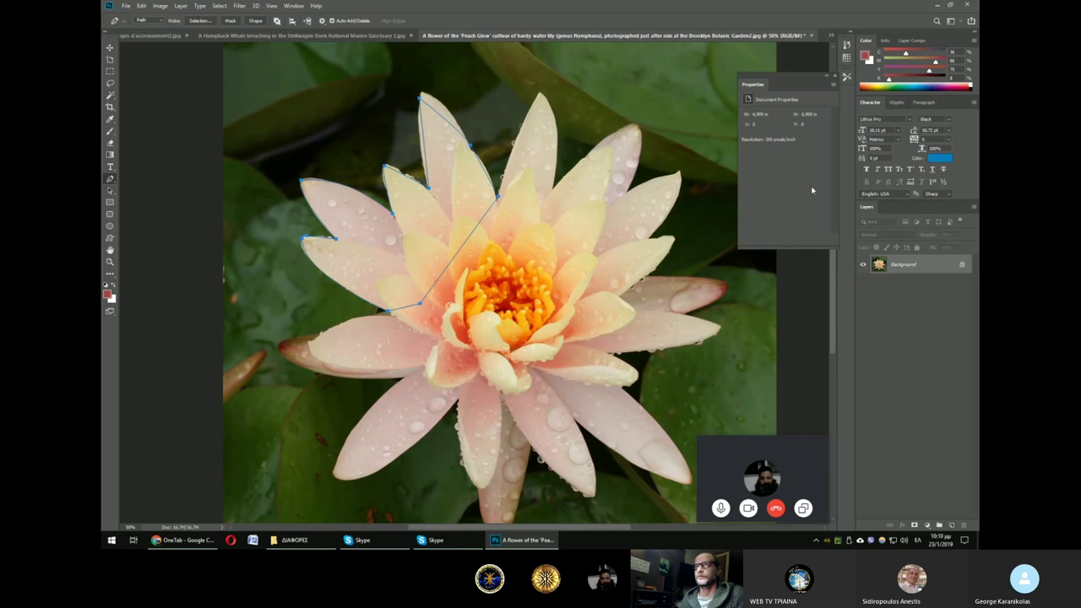
{"action": "left_click", "coordinate": [293, 6]}
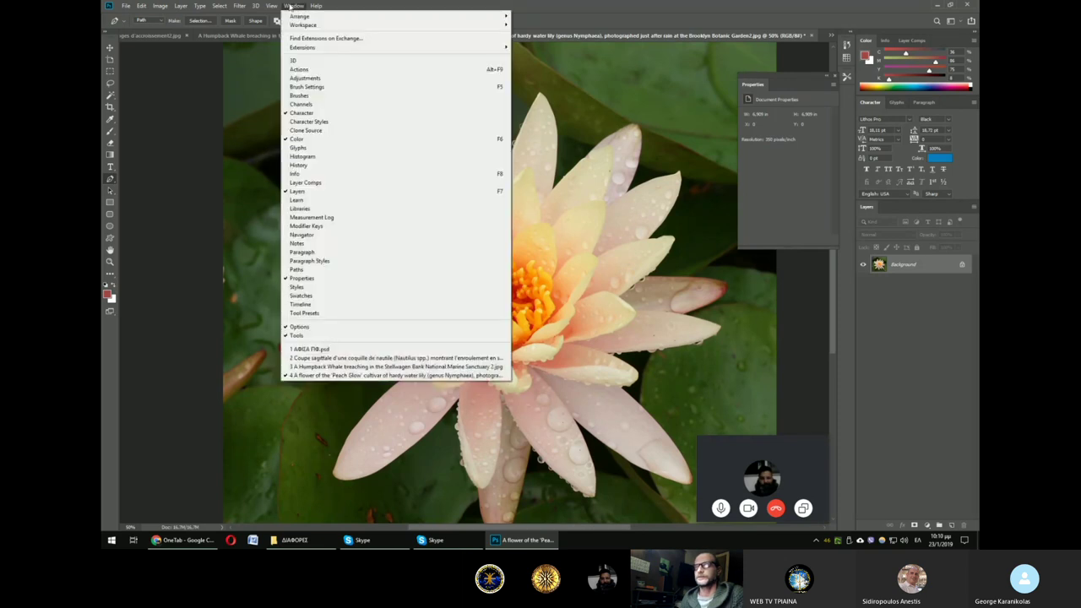
{"action": "left_click", "coordinate": [333, 269]}
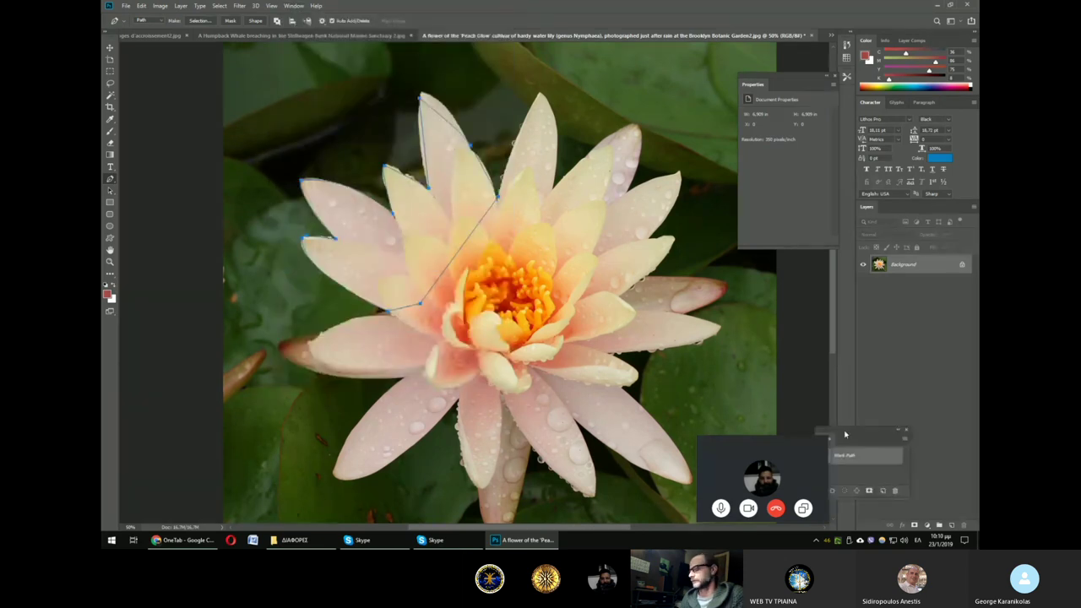
Step: Dock the Paths panel, save Work Path as Path 1, and load it as a petal selection
{"action": "left_click_drag", "start_coordinate": [833, 441], "coordinate": [918, 214]}
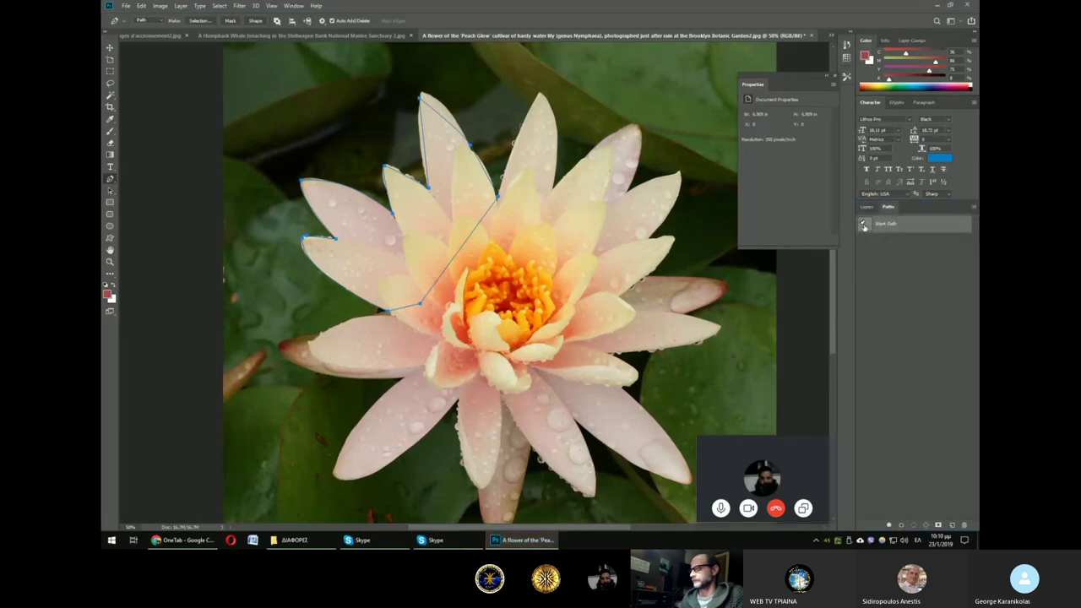
{"action": "double_click", "coordinate": [864, 227]}
{"action": "key", "text": "Return"}
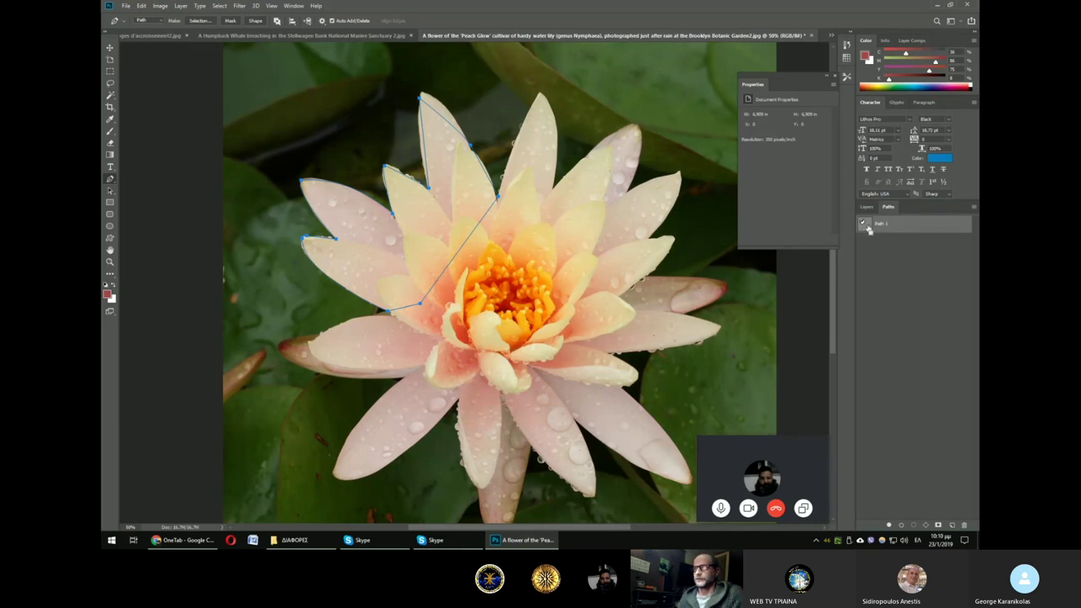
{"action": "left_click", "coordinate": [864, 225], "text": "ctrl"}
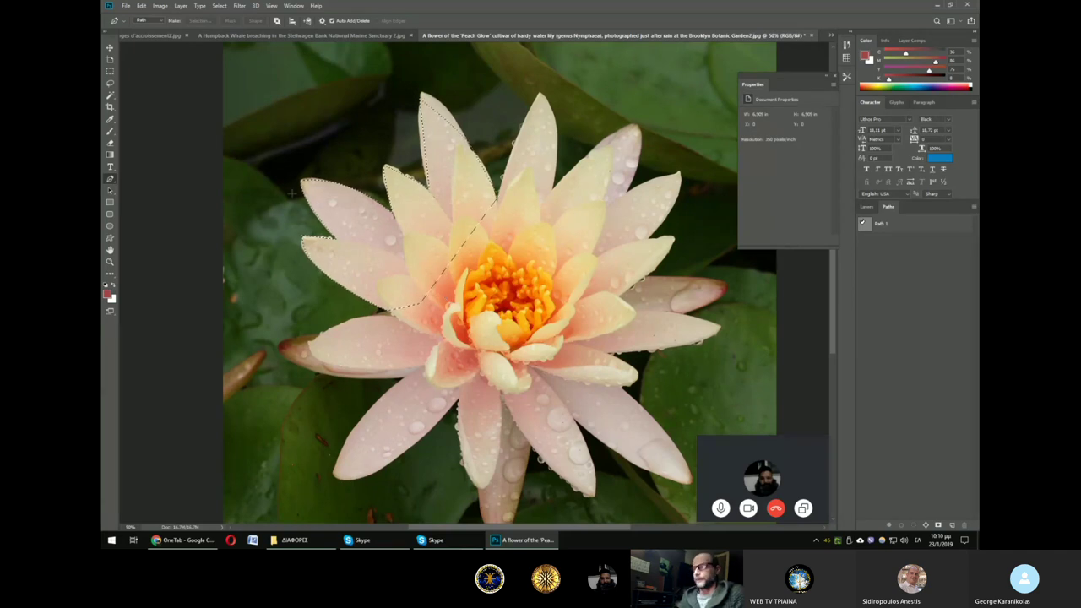
{"action": "key", "text": "ctrl+minus"}
{"action": "key", "text": "ctrl+minus"}
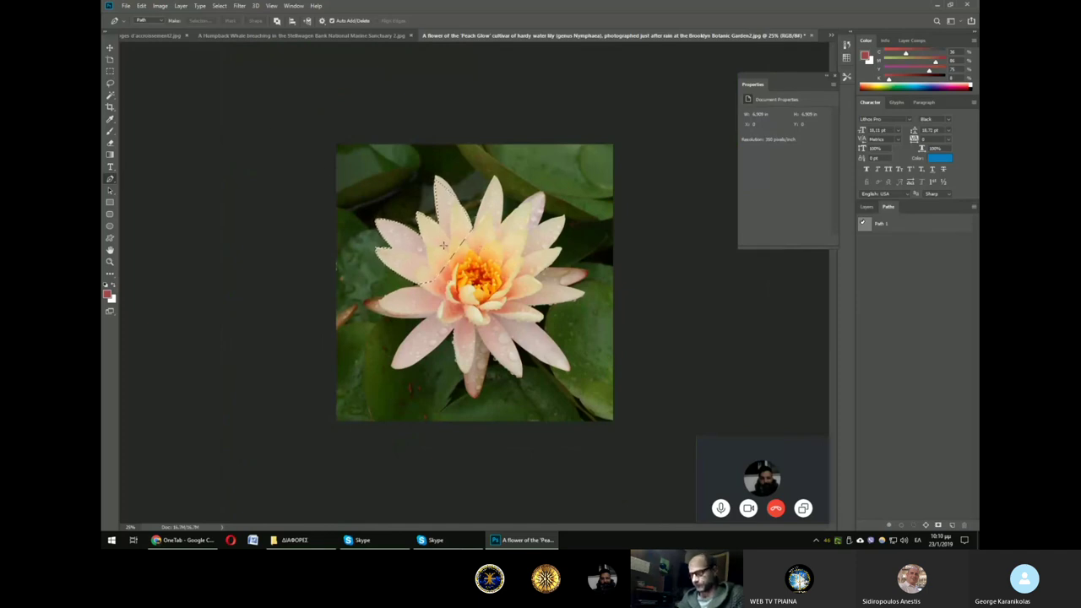
Step: Paste the lily petals into the whale document and scale them beside the whale's head
{"action": "left_click", "coordinate": [269, 36]}
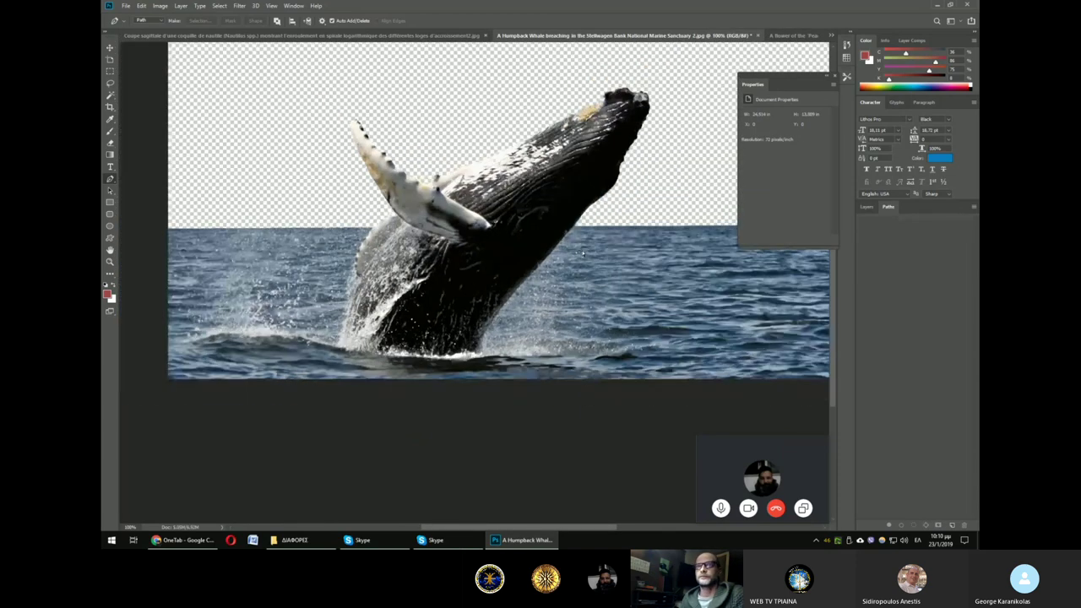
{"action": "key", "text": "ctrl+v"}
{"action": "key", "text": "ctrl+t"}
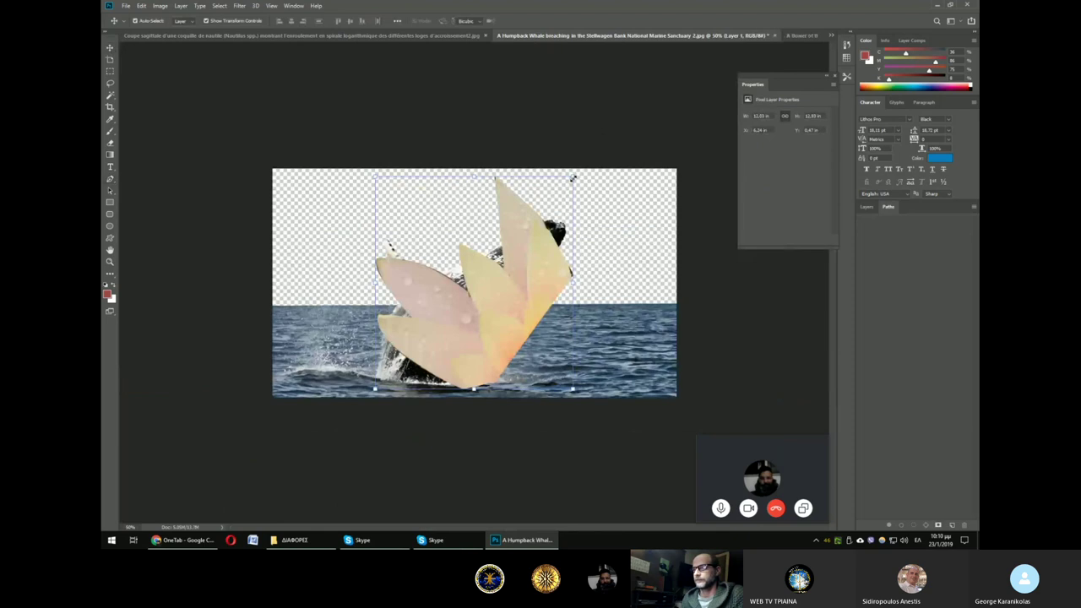
{"action": "left_click_drag", "start_coordinate": [574, 176], "coordinate": [445, 309]}
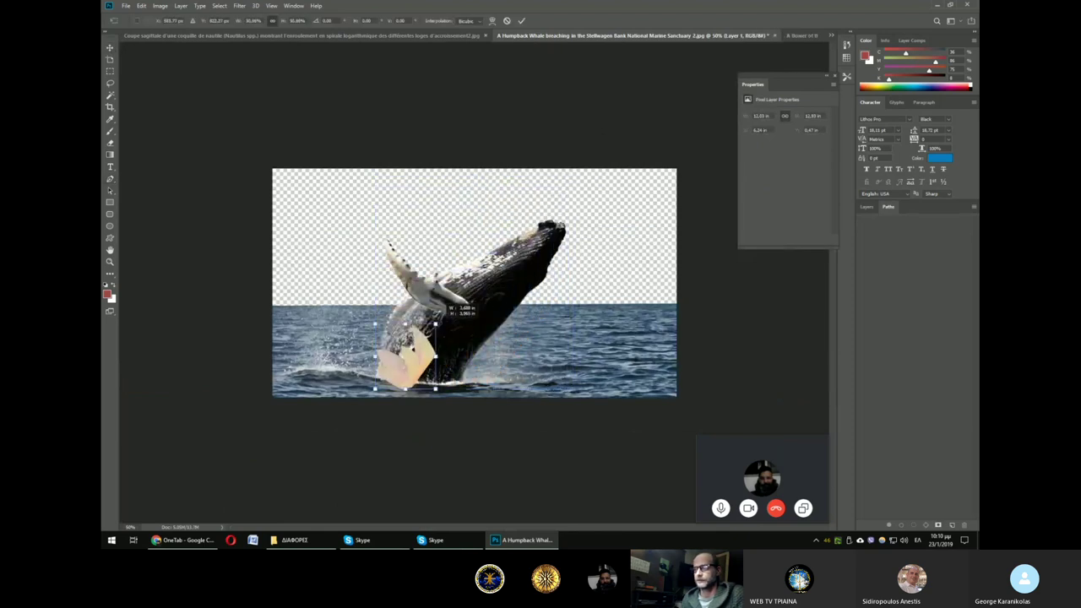
{"action": "left_click_drag", "start_coordinate": [410, 359], "coordinate": [611, 262]}
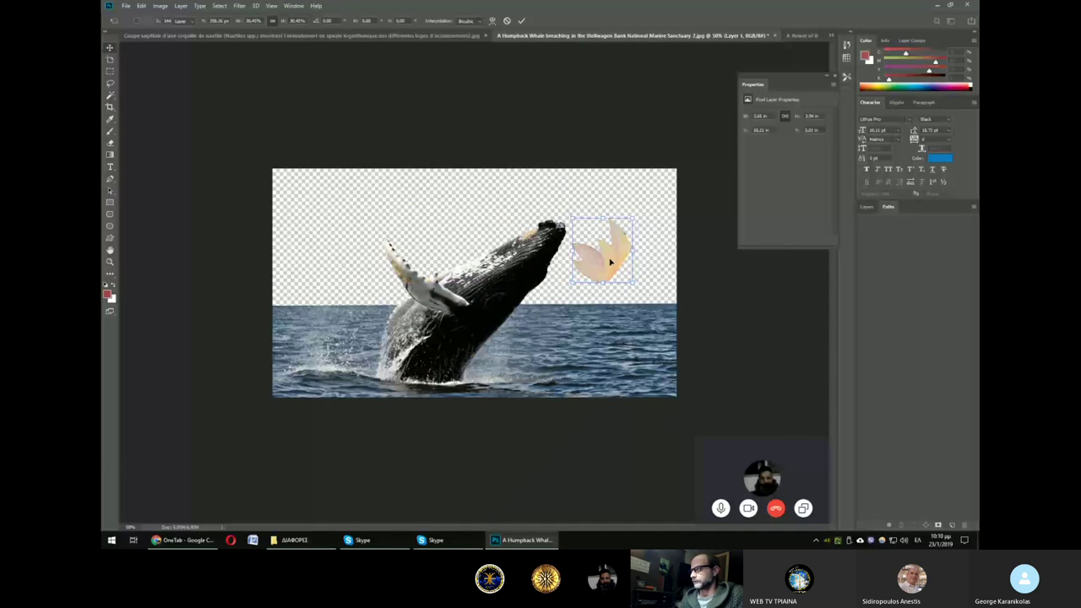
{"action": "key", "text": "Return"}
Step: Shrink the whale Layer 0 toward the bottom-left and fine-tune the whale and petal positions
{"action": "left_click", "coordinate": [872, 207]}
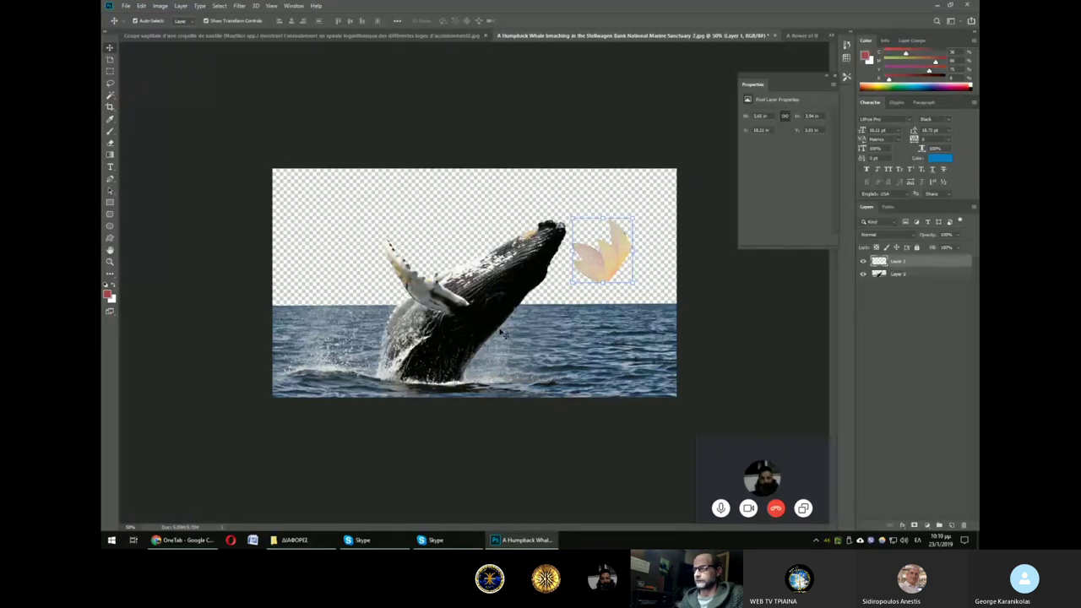
{"action": "left_click", "coordinate": [502, 333]}
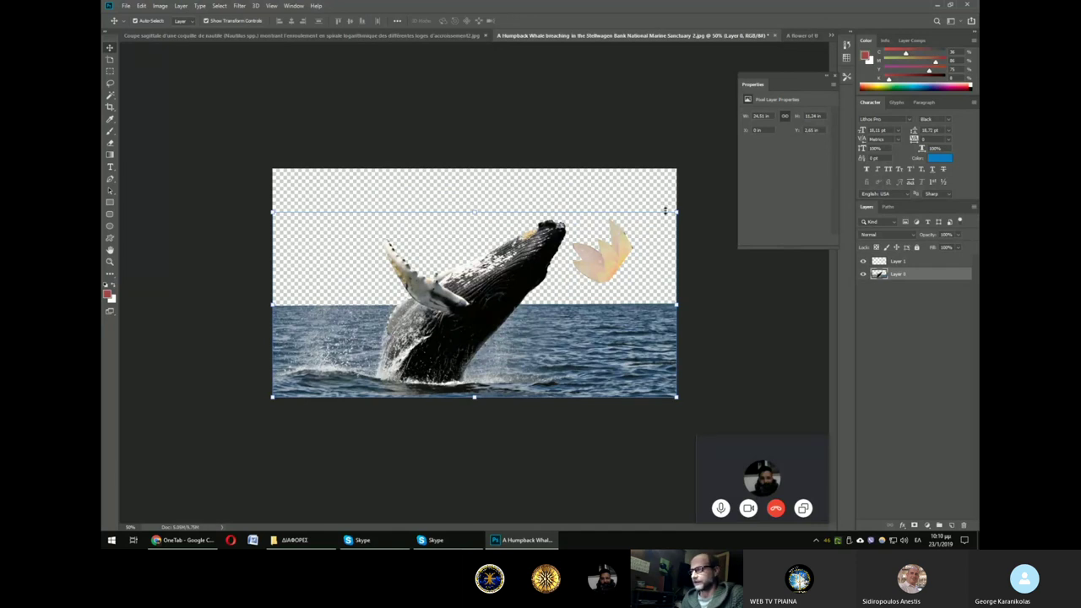
{"action": "left_click_drag", "start_coordinate": [672, 216], "coordinate": [549, 284]}
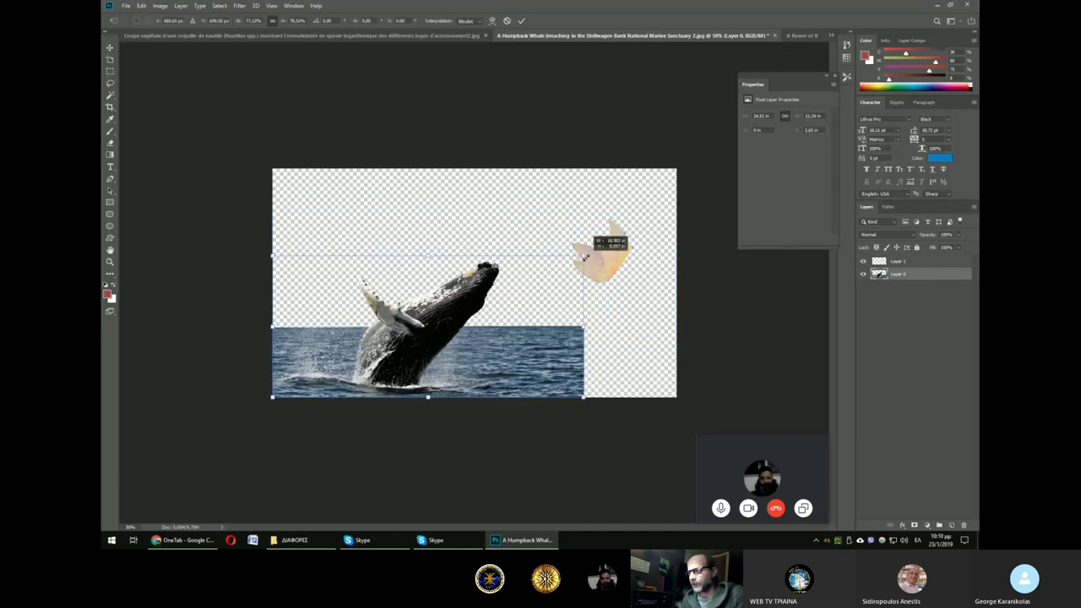
{"action": "key", "text": "Return"}
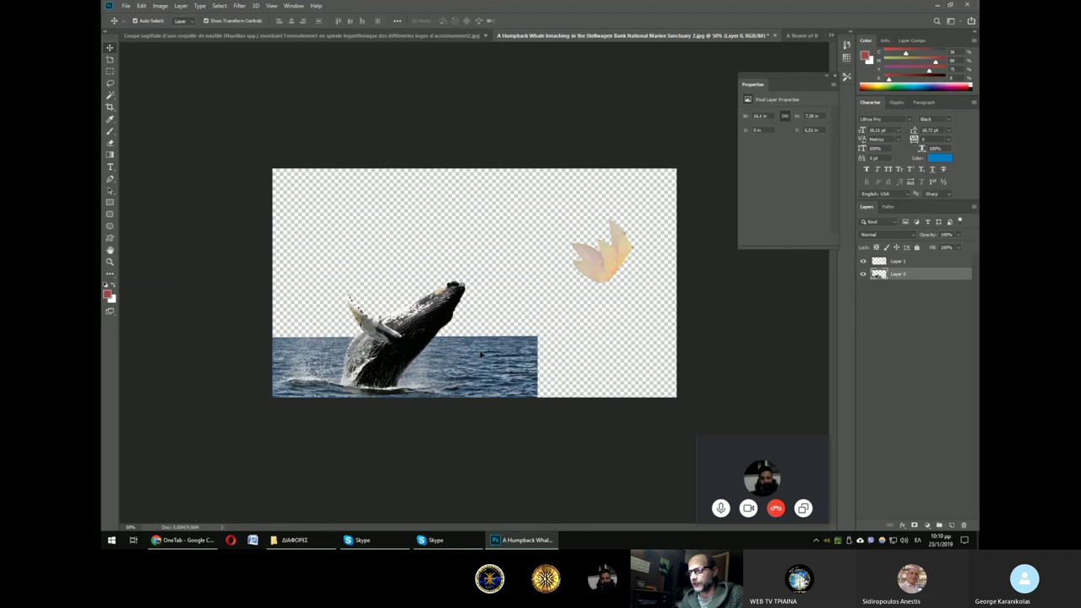
{"action": "mouse_move", "coordinate": [482, 355]}
{"action": "left_mouse_down"}
{"action": "mouse_move", "coordinate": [487, 259]}
{"action": "mouse_move", "coordinate": [482, 276]}
{"action": "left_mouse_up"}
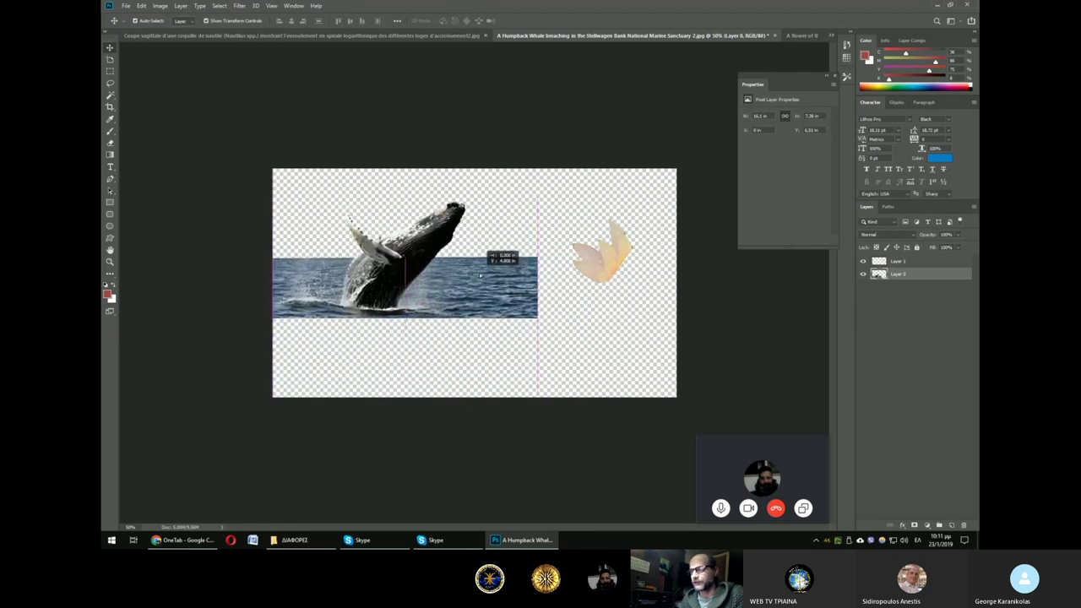
{"action": "mouse_move", "coordinate": [604, 266]}
{"action": "left_mouse_down"}
{"action": "mouse_move", "coordinate": [616, 304]}
{"action": "mouse_move", "coordinate": [617, 282]}
{"action": "left_mouse_up"}
{"action": "left_click_drag", "start_coordinate": [495, 290], "coordinate": [515, 288]}
{"action": "left_click_drag", "start_coordinate": [609, 272], "coordinate": [609, 284]}
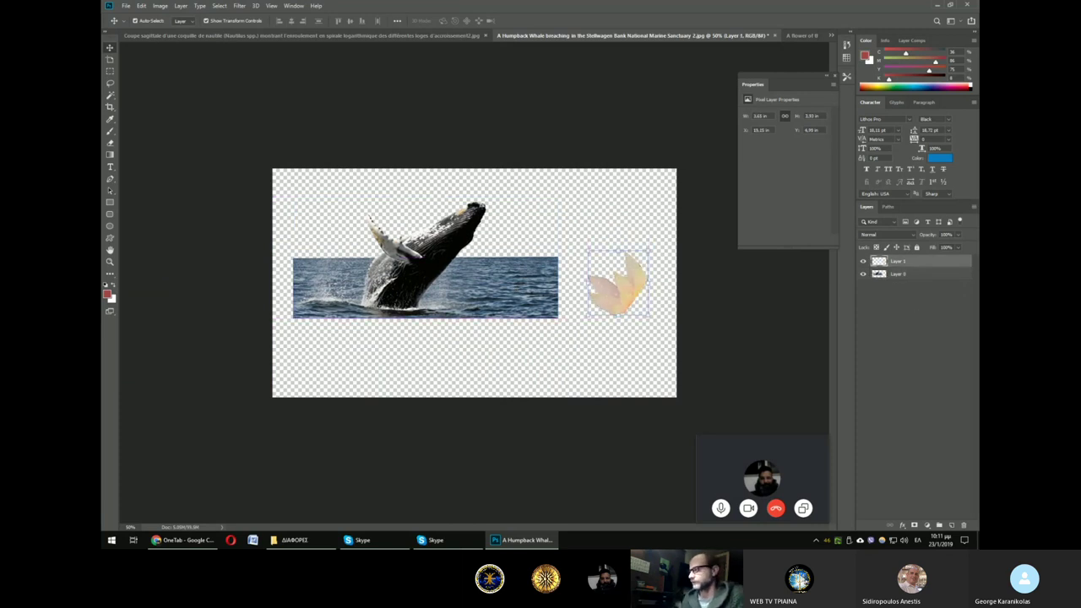
Step: Toggle between petal Layer 1 and whale Layer 0, then deselect the whale layer
{"action": "left_click", "coordinate": [912, 275]}
{"action": "left_click", "coordinate": [902, 272]}
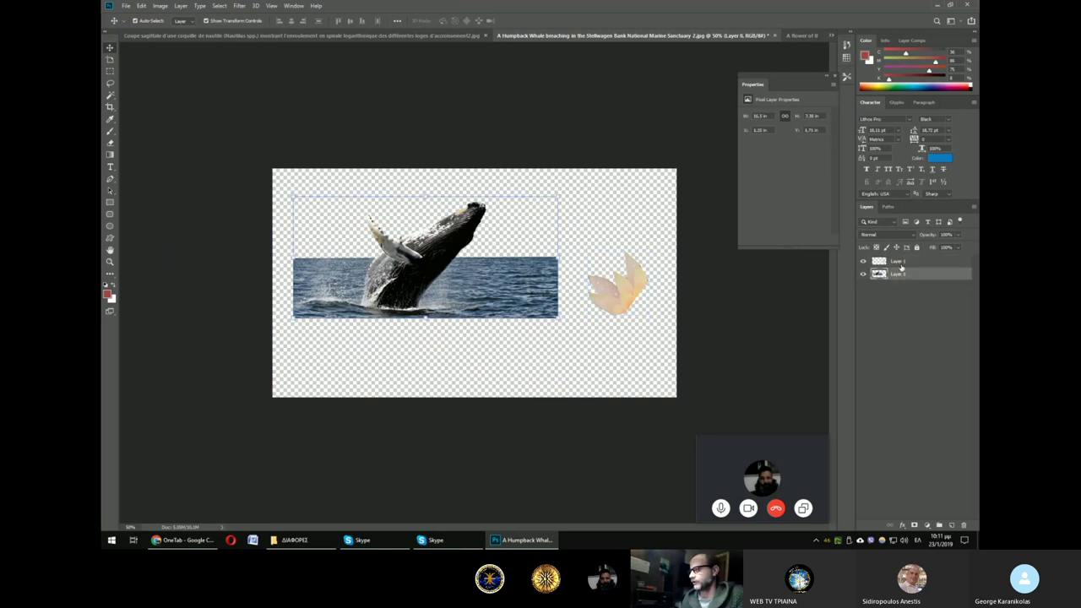
{"action": "left_click", "coordinate": [902, 262]}
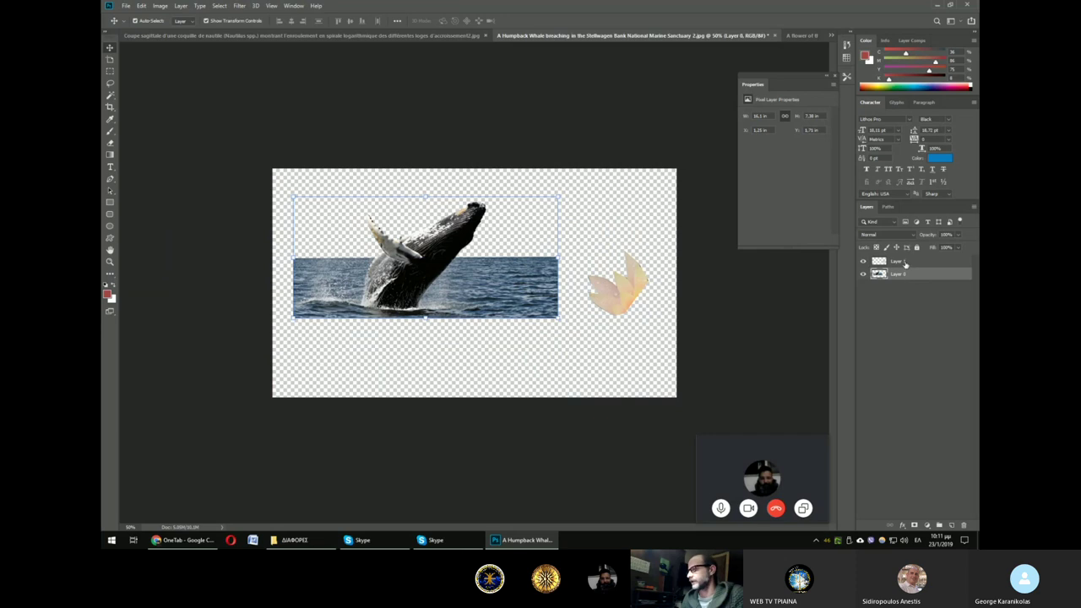
{"action": "left_click", "coordinate": [903, 262]}
{"action": "left_click", "coordinate": [902, 274]}
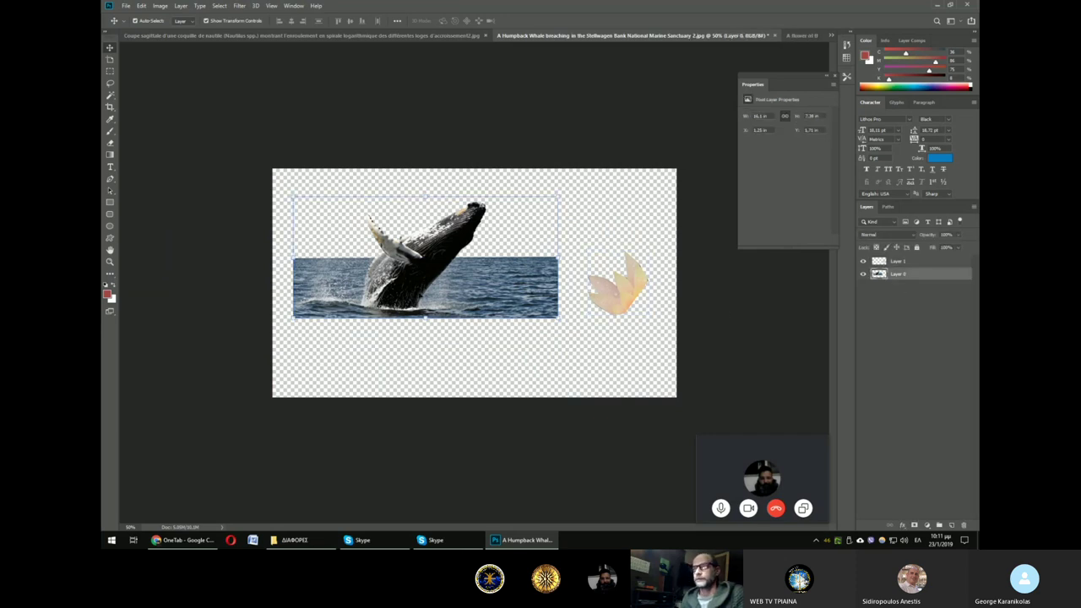
{"action": "left_click", "coordinate": [527, 147]}
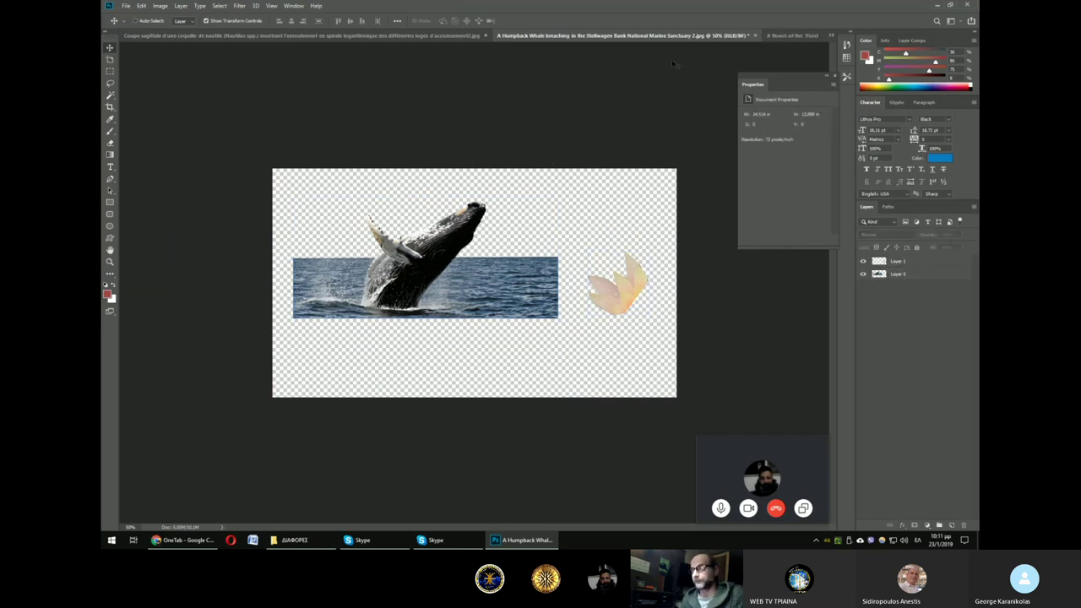
Step: Close the whale, flower and nautilus documents, declining to save each one
{"action": "key", "text": "ctrl+w"}
{"action": "left_click", "coordinate": [541, 200]}
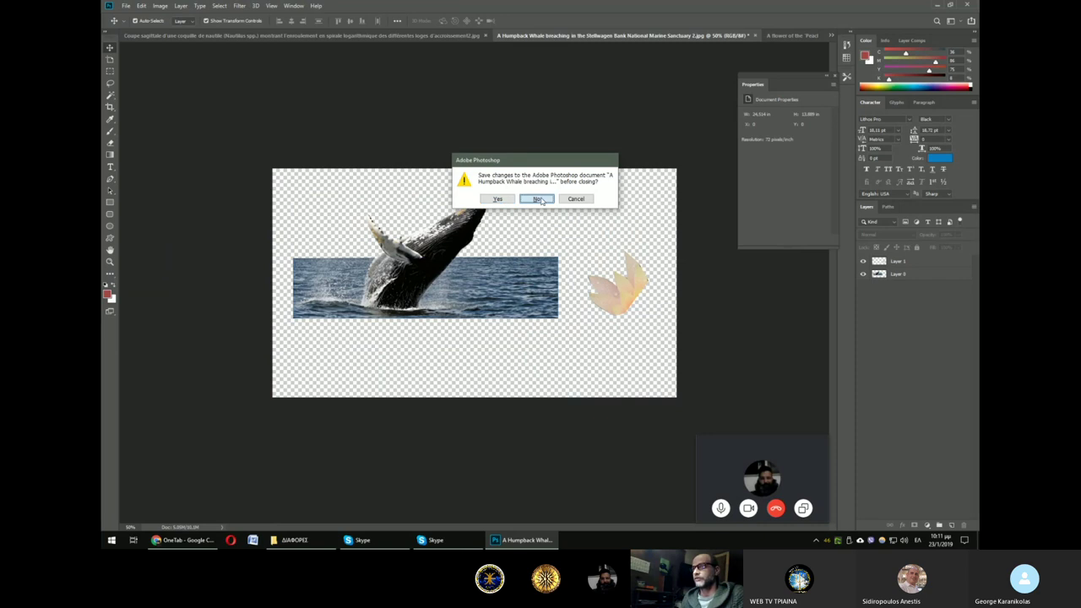
{"action": "key", "text": "ctrl+w"}
{"action": "left_click", "coordinate": [541, 200]}
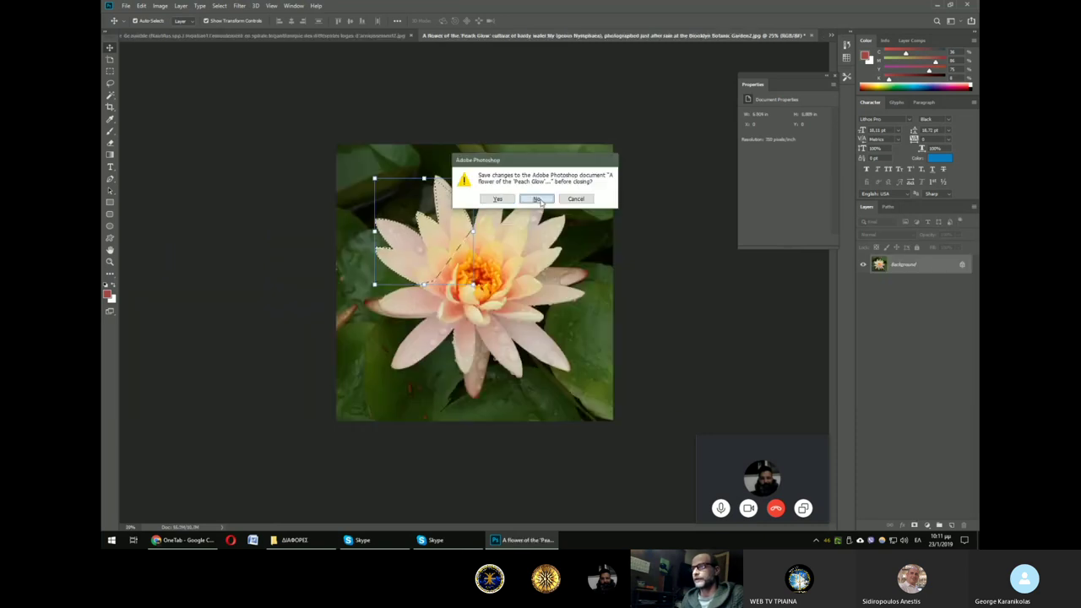
{"action": "key", "text": "ctrl+w"}
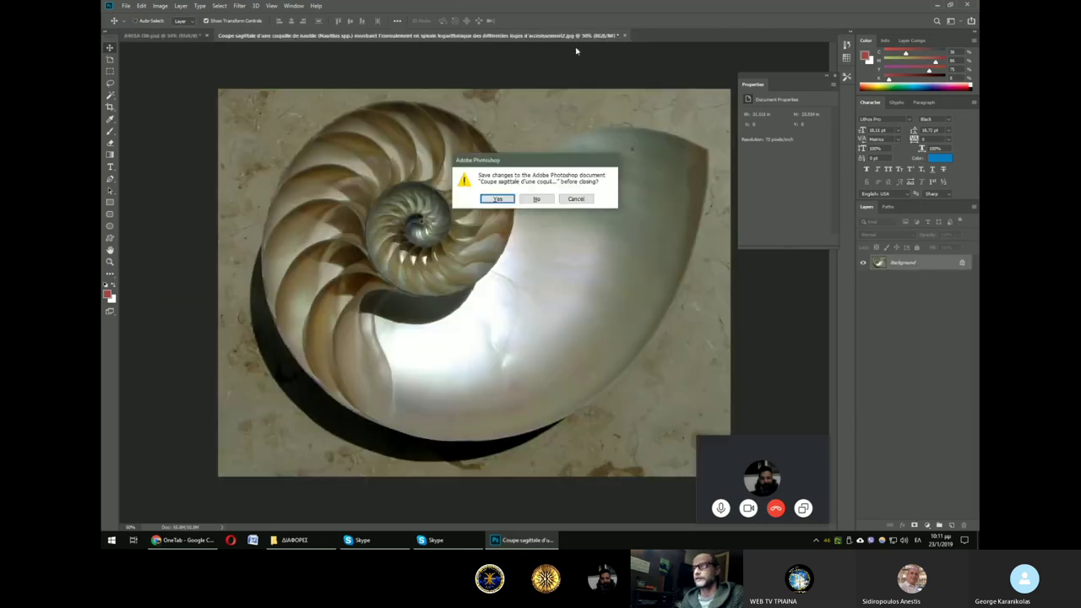
{"action": "left_click", "coordinate": [541, 200]}
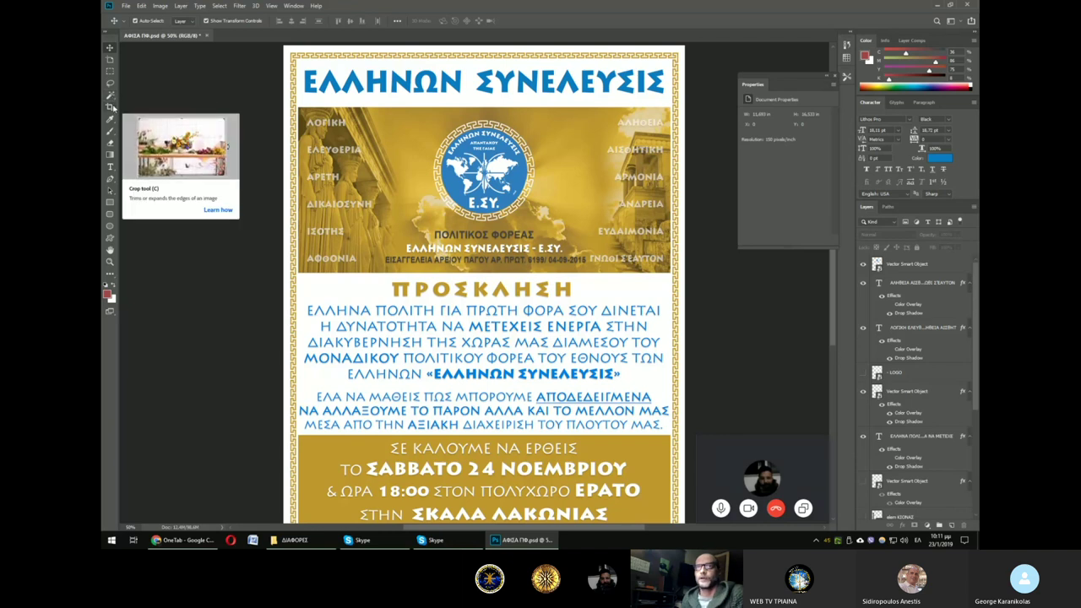
{"action": "left_click", "coordinate": [112, 108]}
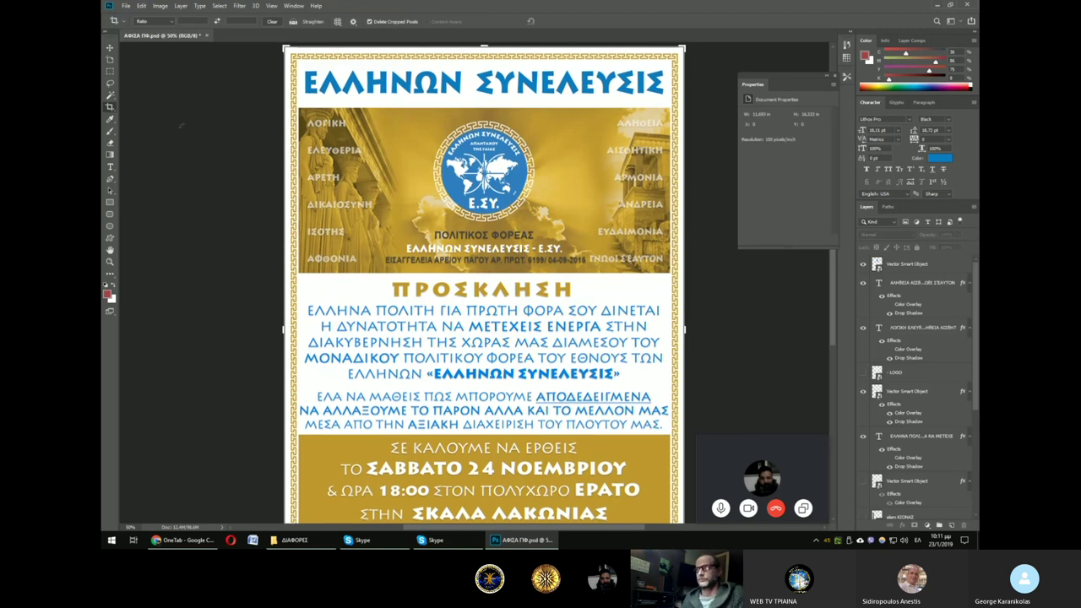
{"action": "key", "text": "ctrl+minus"}
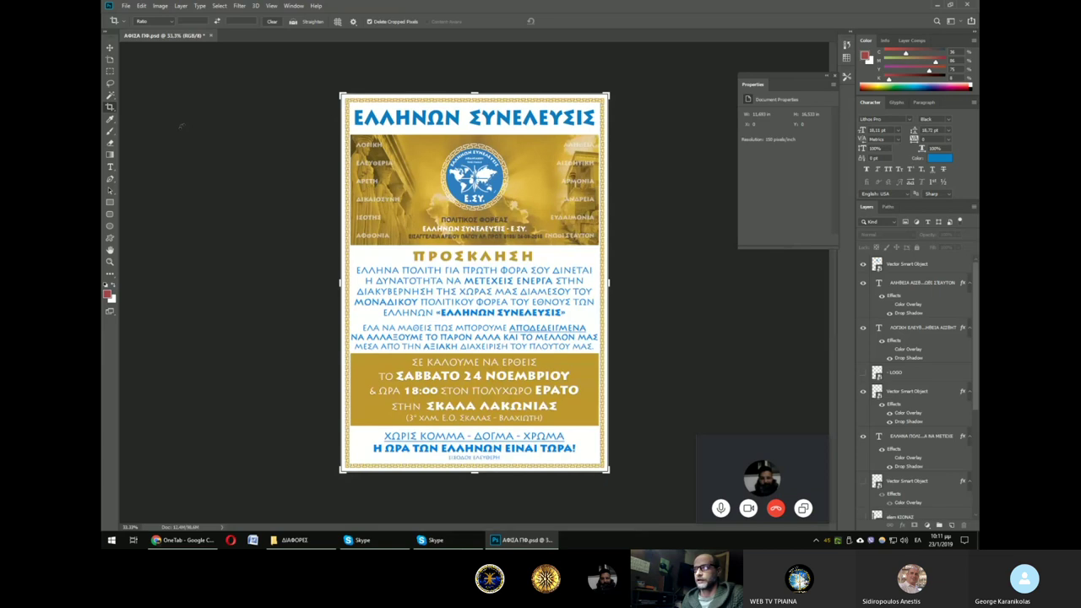
{"action": "key", "text": "ctrl+minus"}
{"action": "left_click_drag", "start_coordinate": [384, 170], "coordinate": [570, 312]}
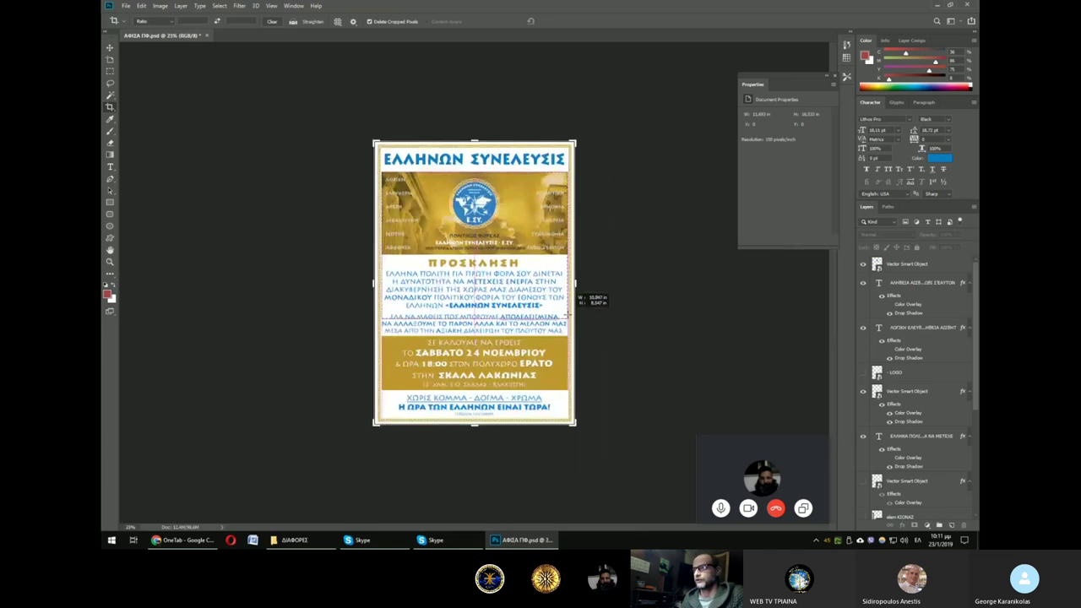
{"action": "left_click_drag", "start_coordinate": [479, 355], "coordinate": [481, 321]}
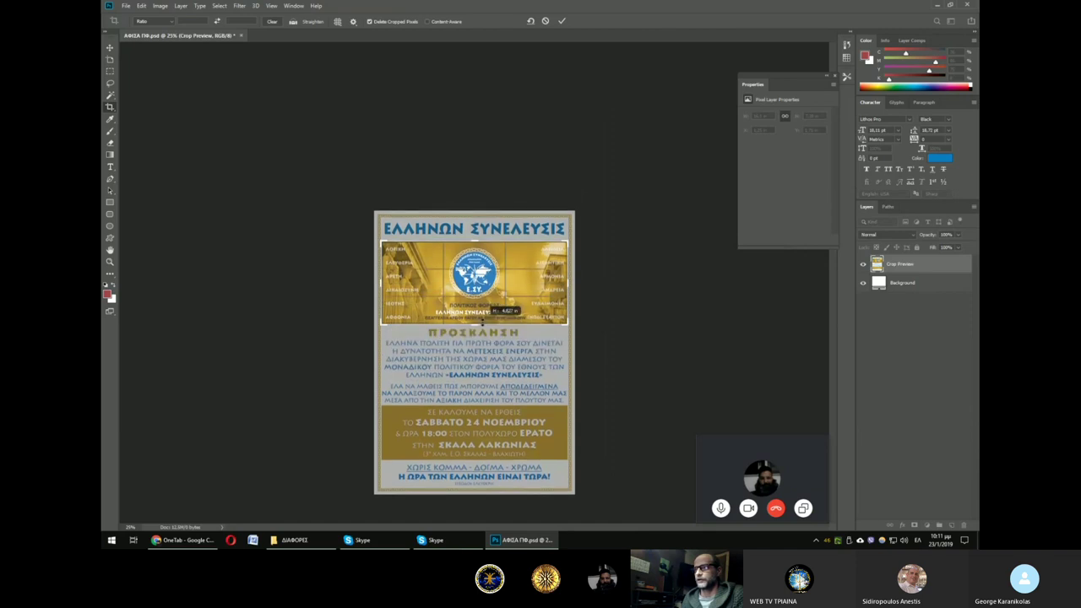
{"action": "left_click_drag", "start_coordinate": [481, 319], "coordinate": [481, 322]}
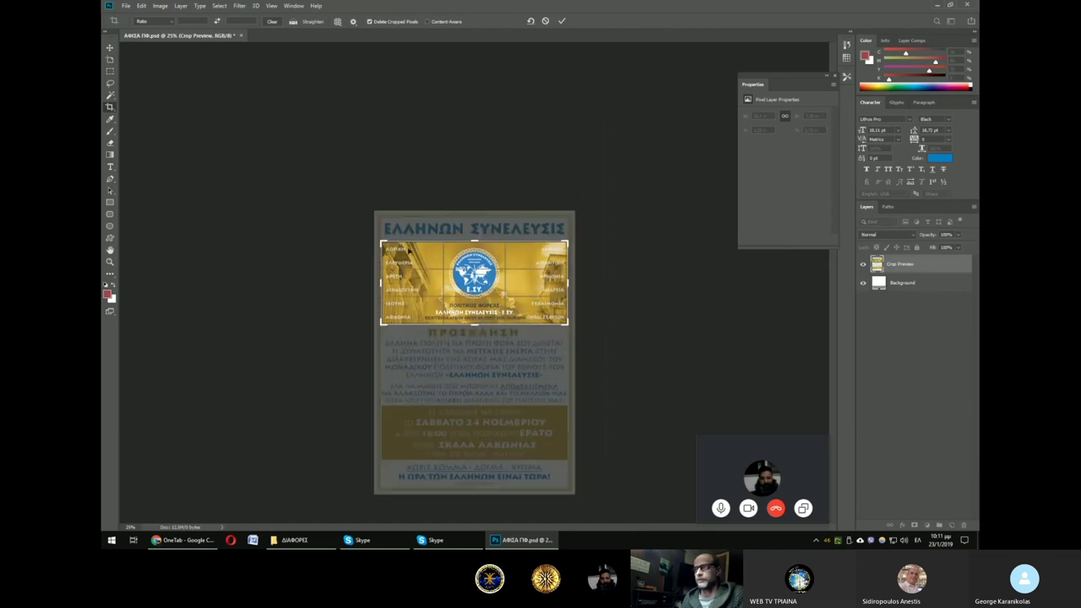
{"action": "key", "text": "Return"}
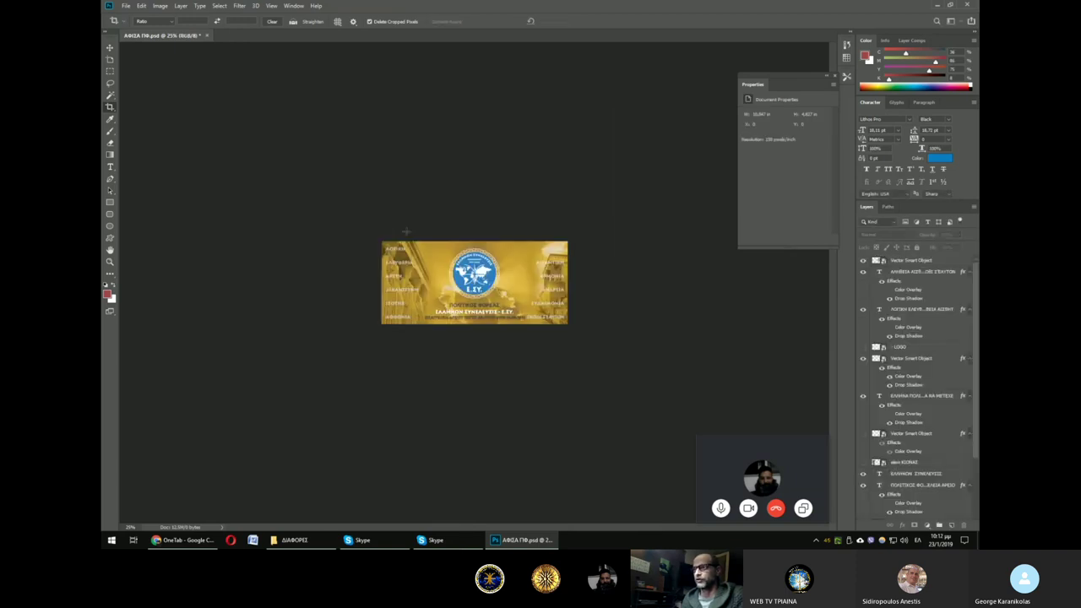
{"action": "key", "text": "ctrl+plus"}
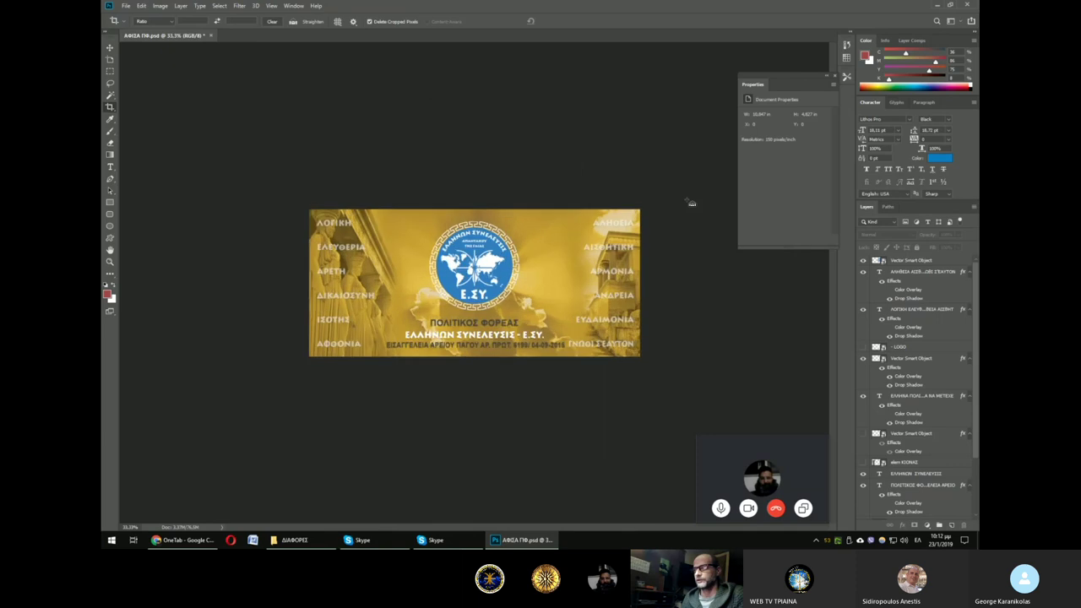
{"action": "key", "text": "ctrl+plus"}
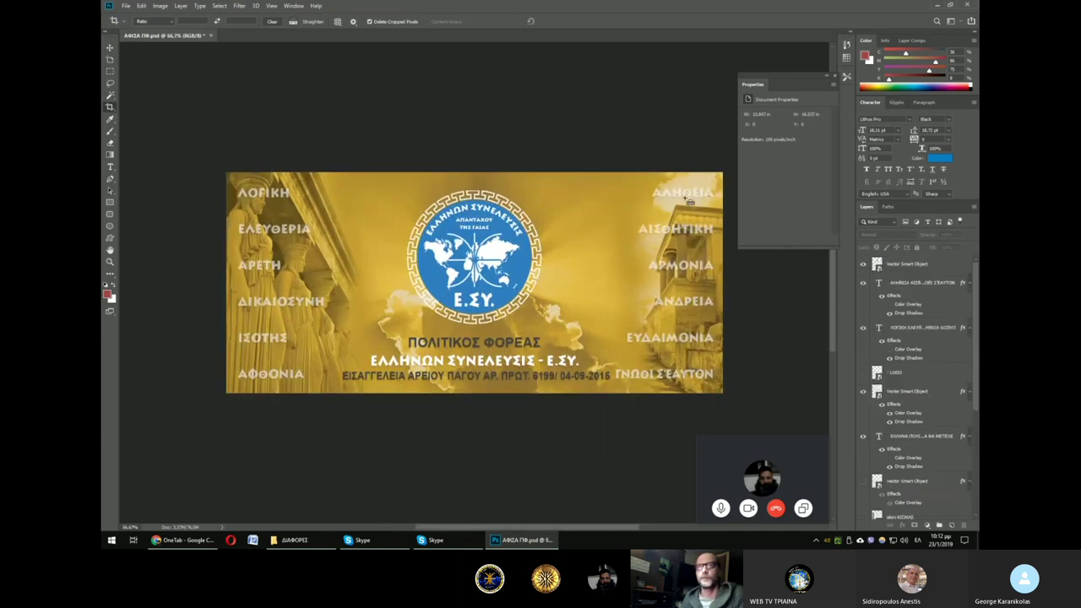
{"action": "key", "text": "ctrl+minus"}
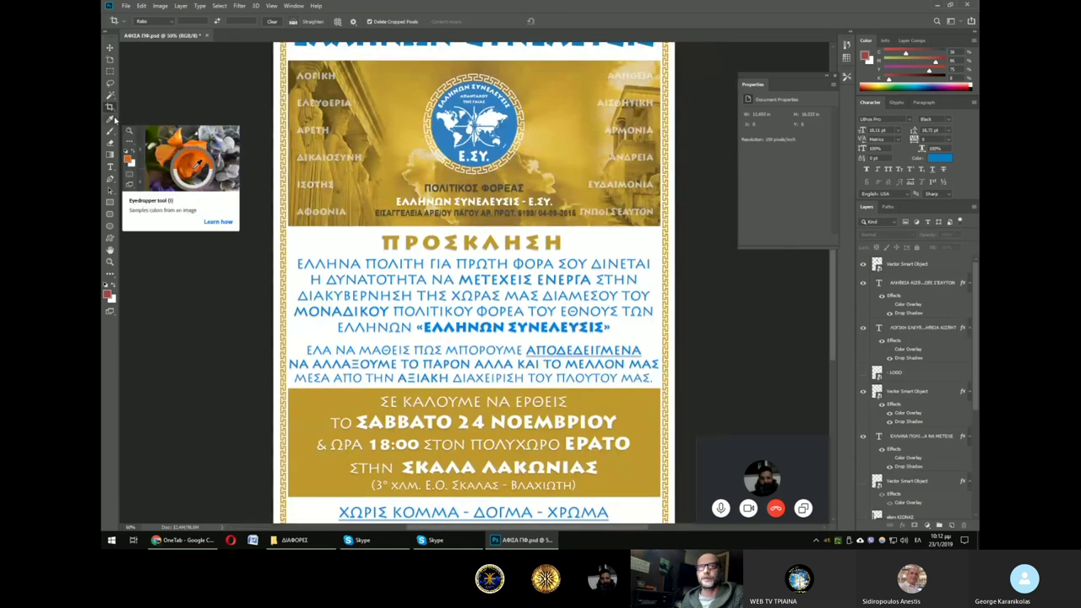
Step: Zoom in on the poster's logo and sample its blue as the foreground colour
{"action": "left_click", "coordinate": [115, 121]}
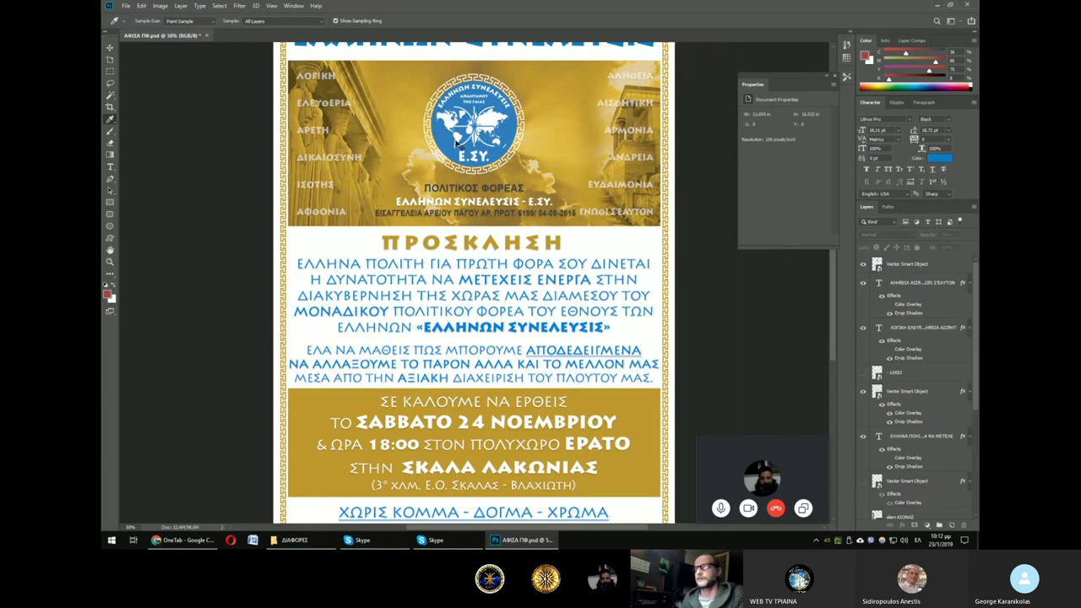
{"action": "key", "text": "ctrl+plus"}
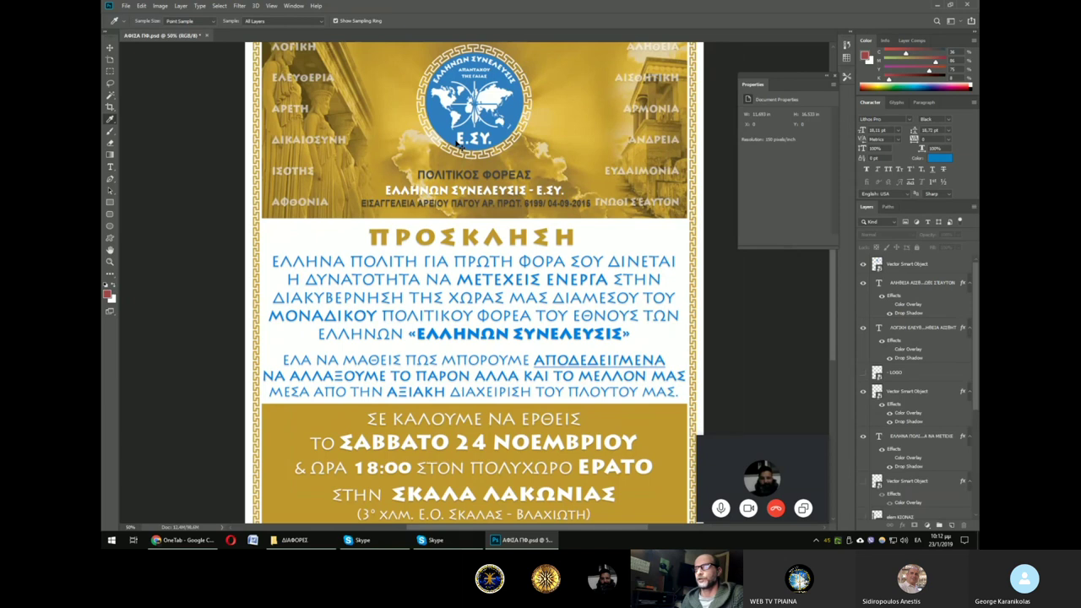
{"action": "key", "text": "ctrl+plus"}
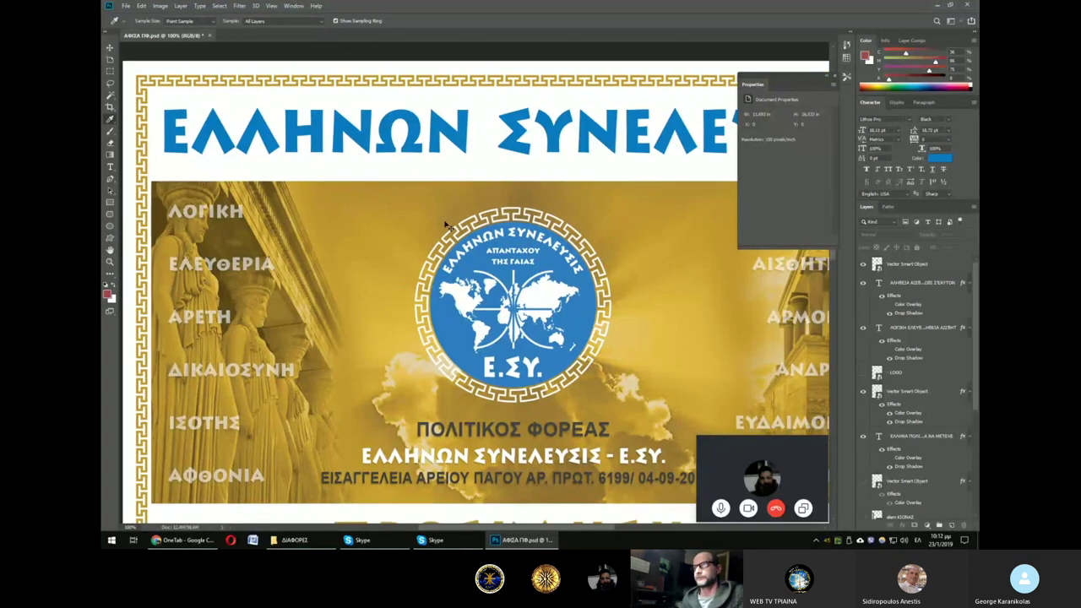
{"action": "scroll", "coordinate": [445, 225], "scroll_direction": "down", "scroll_amount": 1}
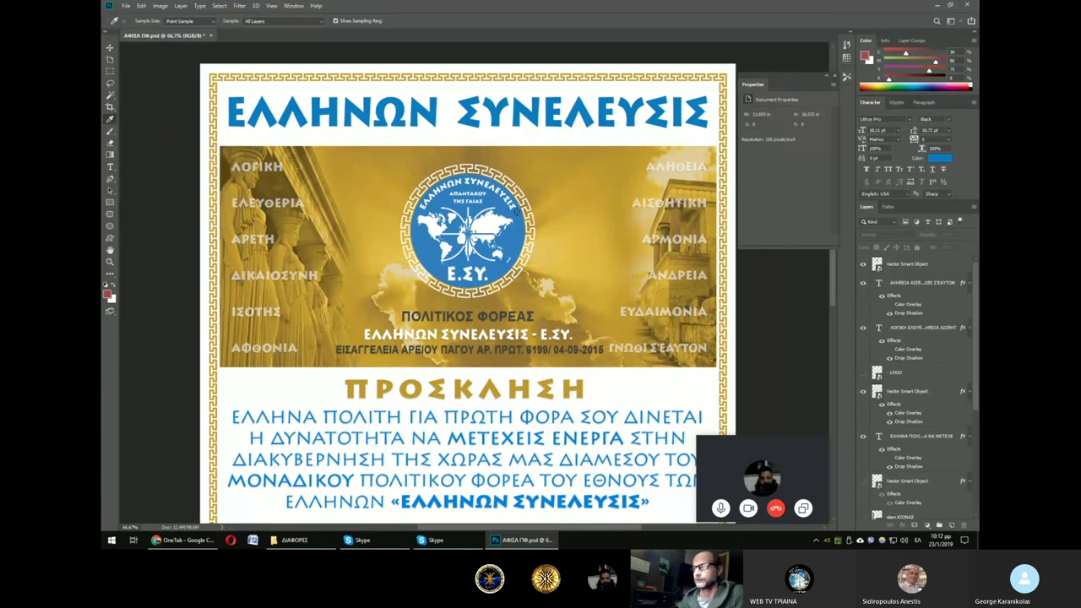
{"action": "left_click_drag", "start_coordinate": [516, 213], "coordinate": [488, 196]}
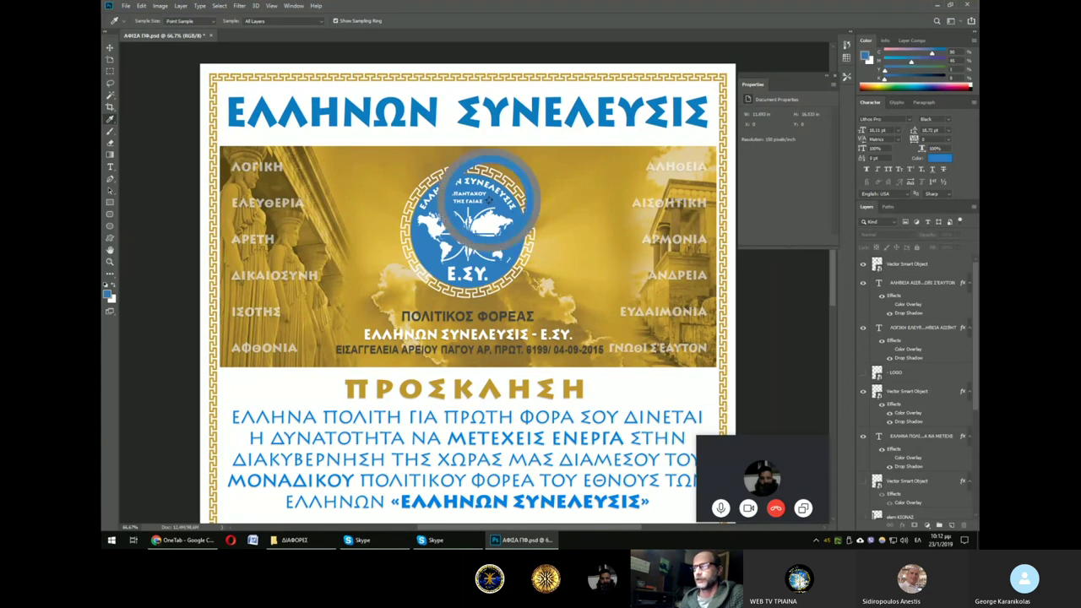
Step: Try gold and cream tones from the poster in the Color Picker, then cancel to keep blue
{"action": "left_click", "coordinate": [110, 295]}
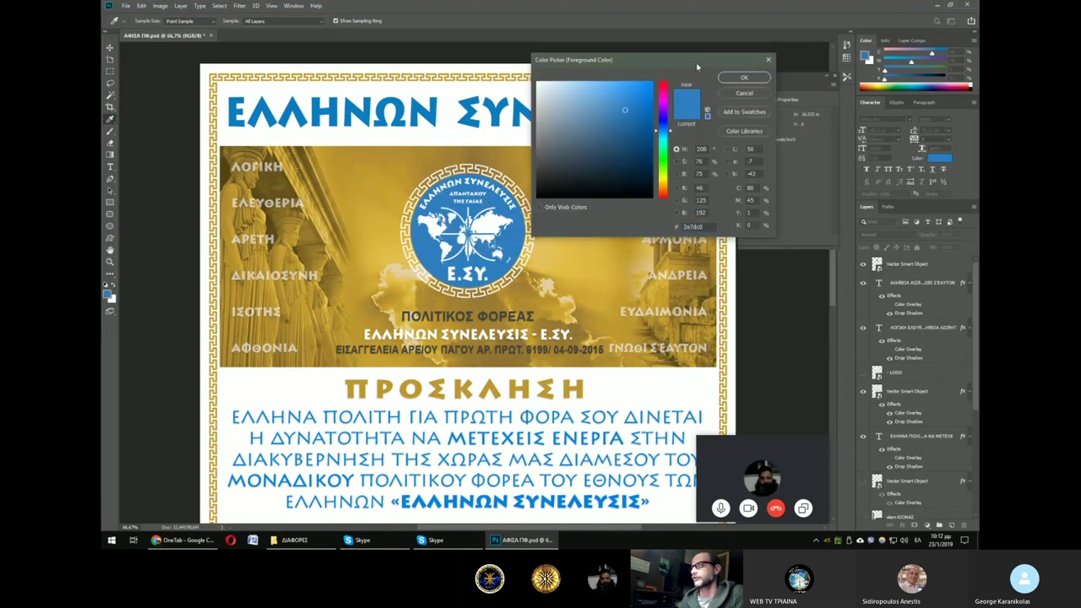
{"action": "left_click_drag", "start_coordinate": [698, 67], "coordinate": [752, 70]}
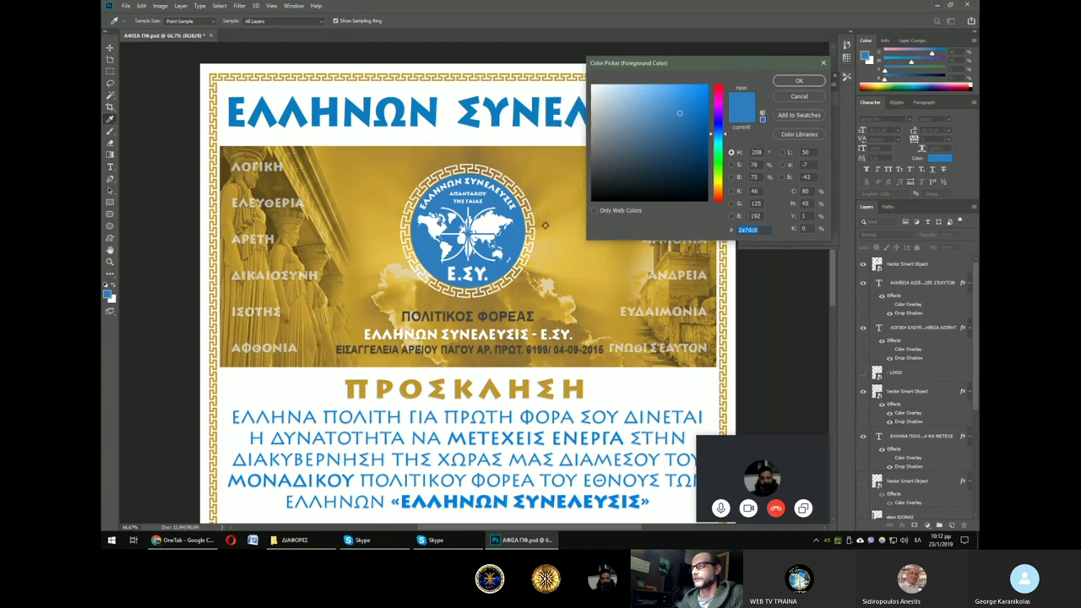
{"action": "left_click_drag", "start_coordinate": [545, 220], "coordinate": [533, 174]}
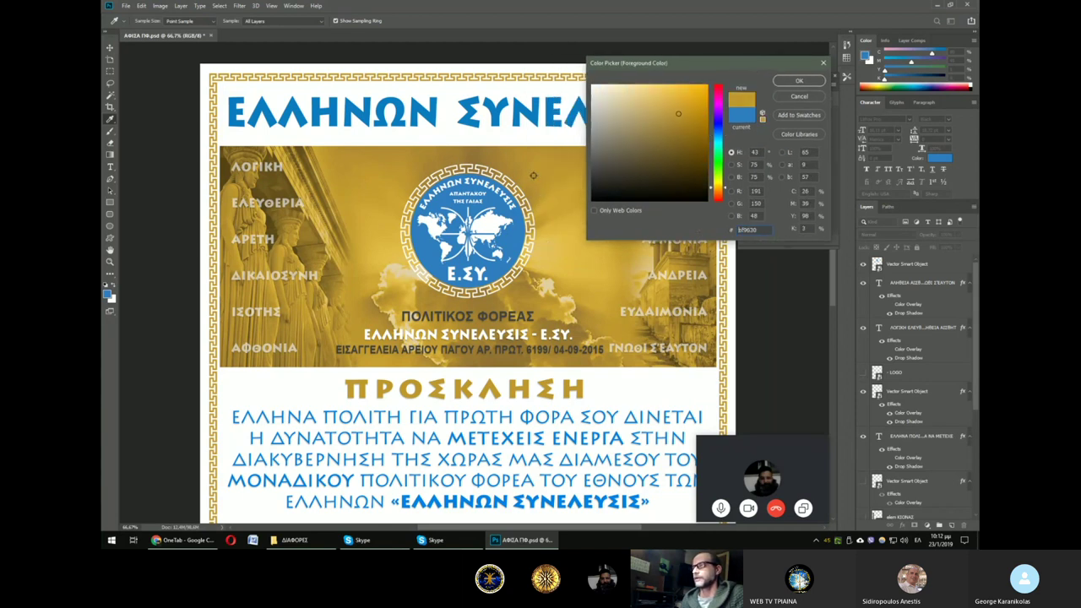
{"action": "mouse_move", "coordinate": [533, 175]}
{"action": "left_mouse_down"}
{"action": "mouse_move", "coordinate": [382, 194]}
{"action": "mouse_move", "coordinate": [462, 329]}
{"action": "left_mouse_up"}
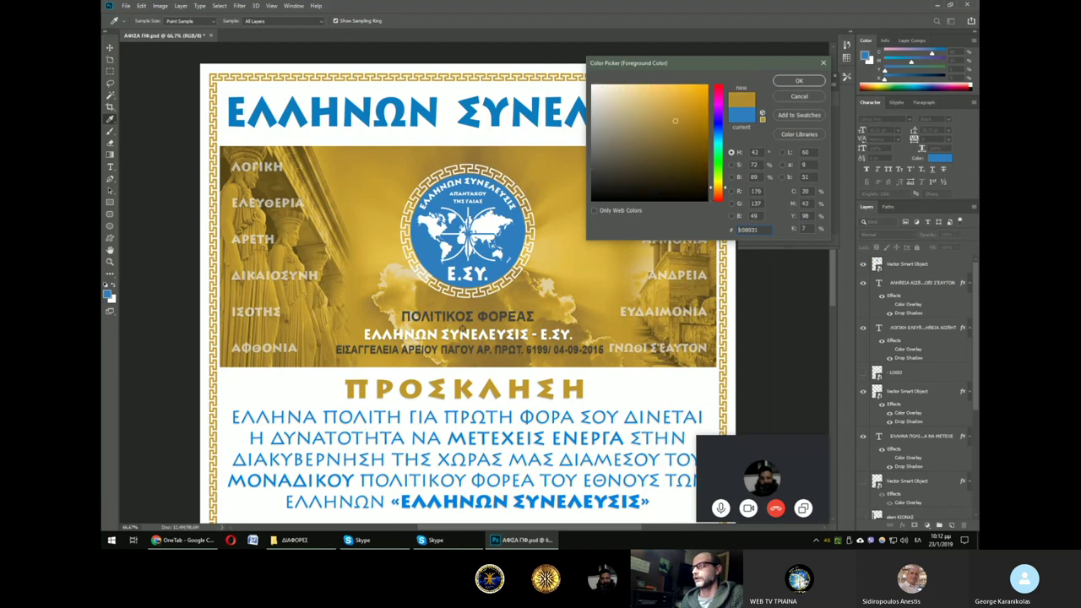
{"action": "mouse_move", "coordinate": [462, 328]}
{"action": "left_mouse_down"}
{"action": "mouse_move", "coordinate": [505, 363]}
{"action": "mouse_move", "coordinate": [642, 293]}
{"action": "left_mouse_up"}
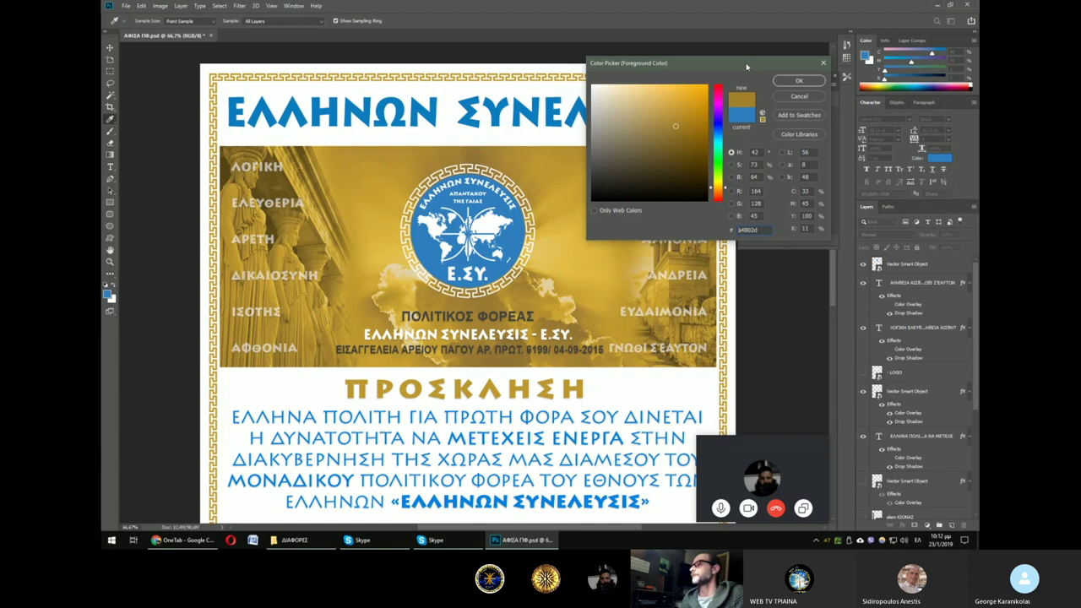
{"action": "left_click", "coordinate": [801, 98]}
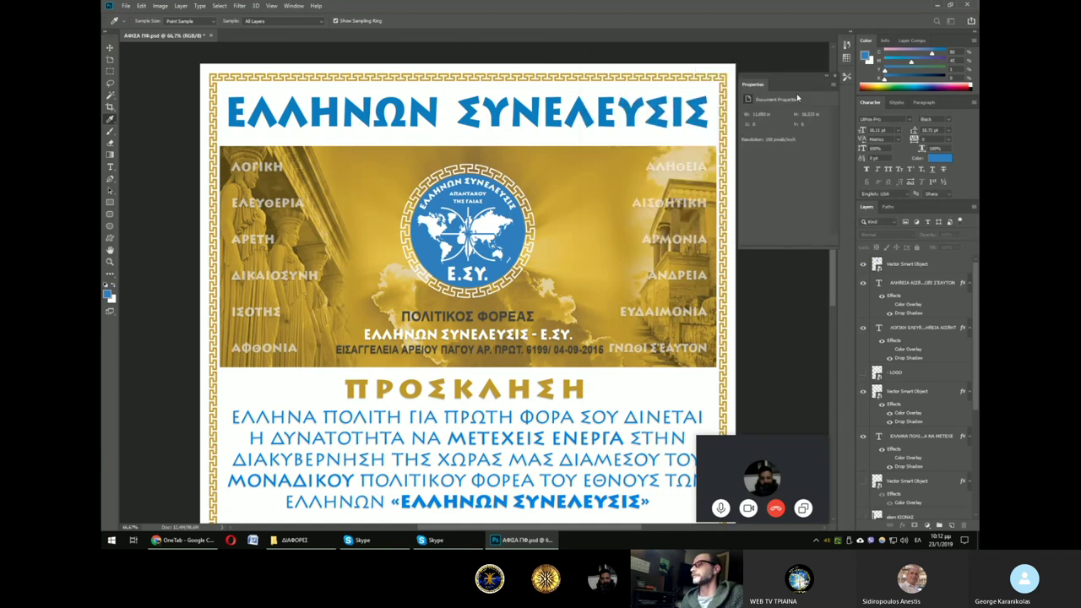
Step: Choose the Brush tool and step through the LOGO, Layer 1 and Layer 1 copy layers
{"action": "left_click", "coordinate": [113, 133]}
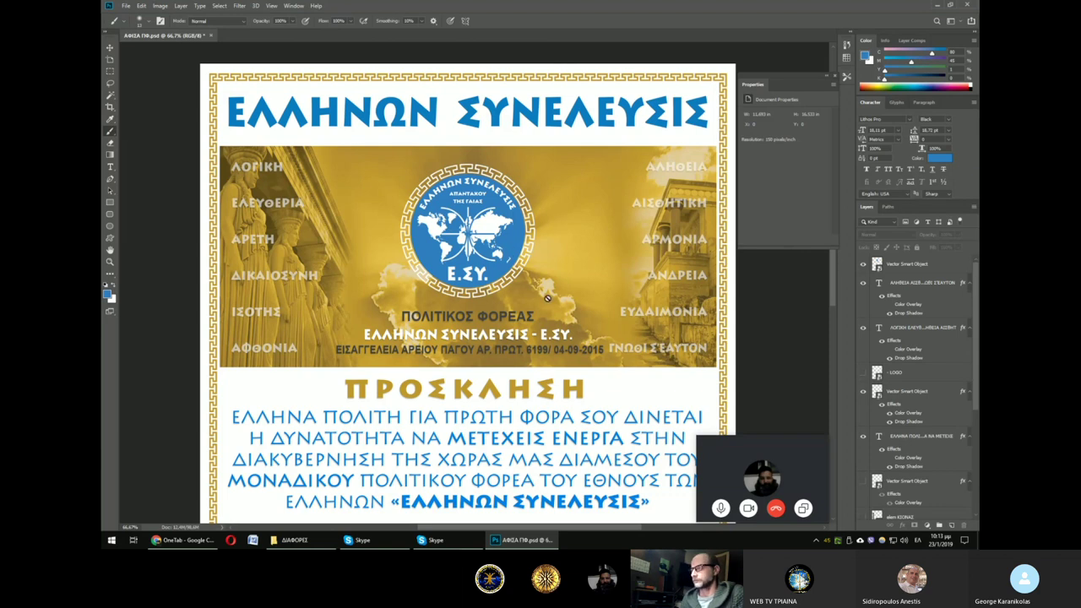
{"action": "scroll", "coordinate": [976, 382], "scroll_direction": "down", "scroll_amount": 5}
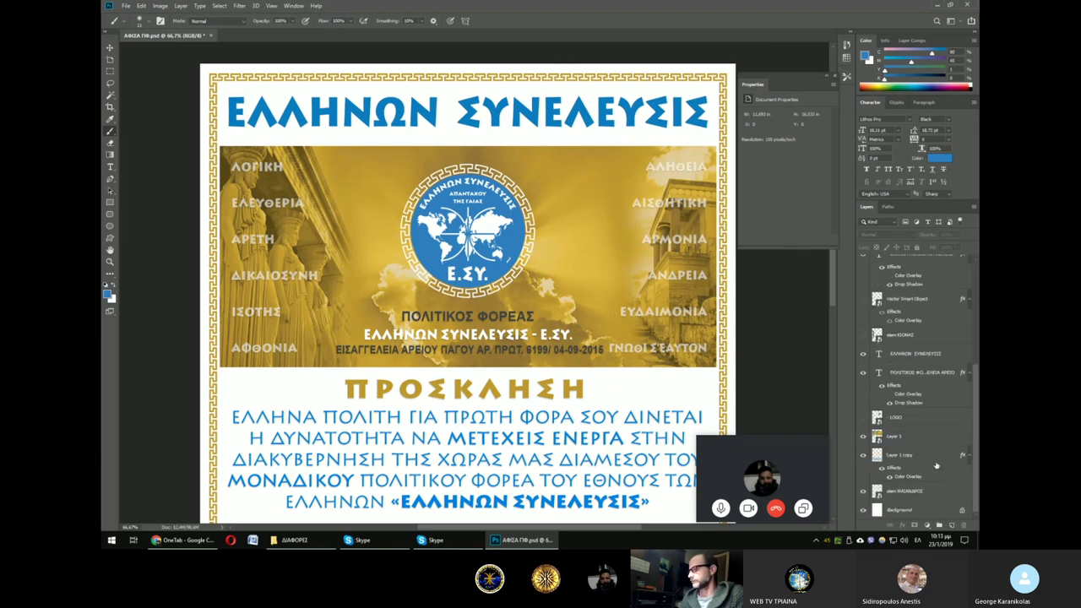
{"action": "left_click", "coordinate": [915, 417]}
{"action": "mouse_move", "coordinate": [760, 441]}
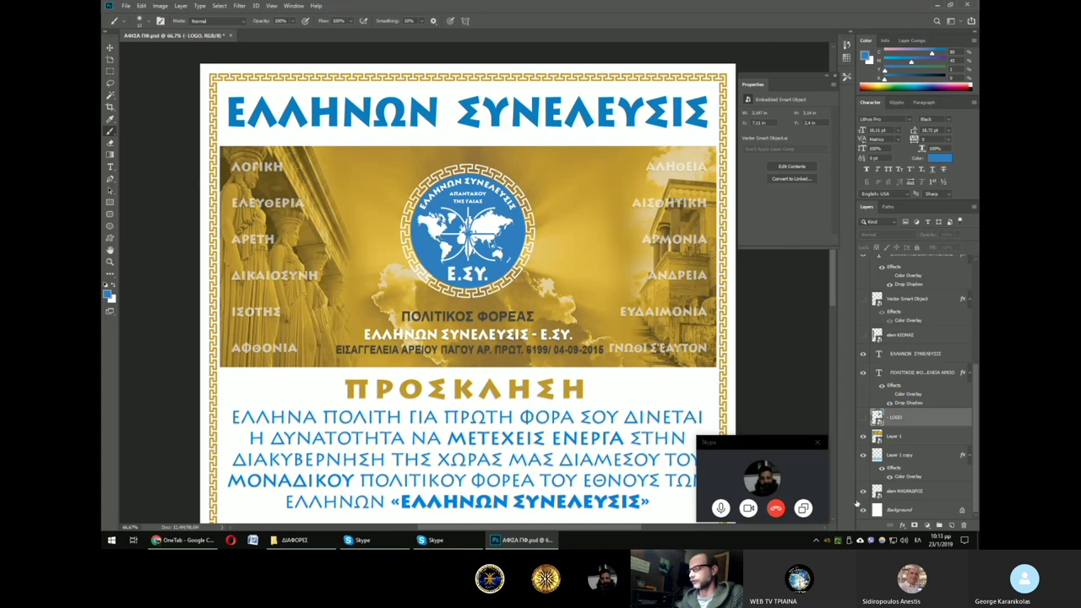
{"action": "left_click_drag", "start_coordinate": [812, 437], "coordinate": [811, 348]}
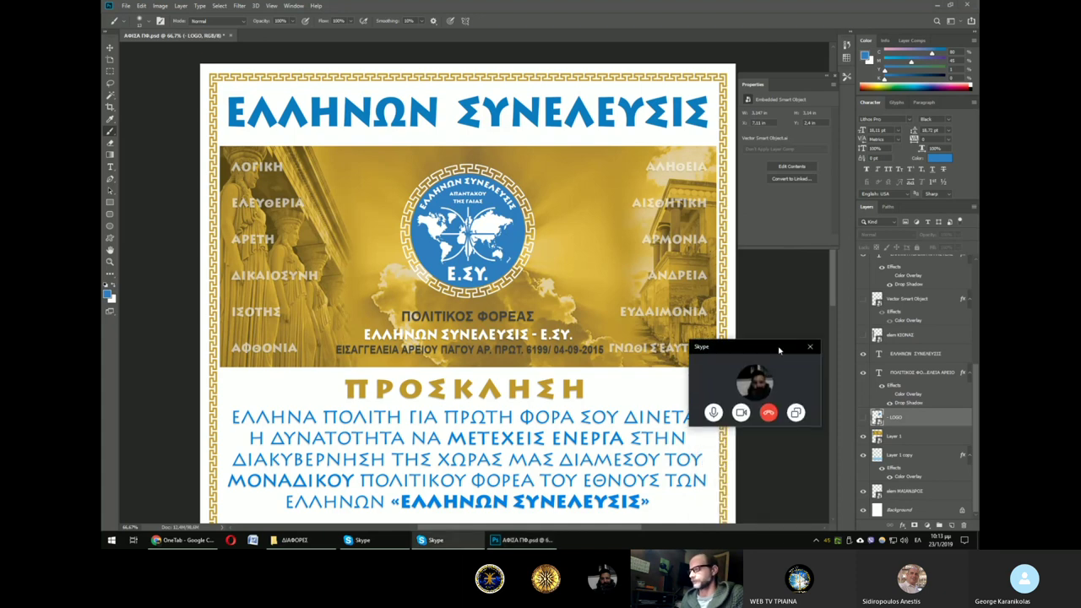
{"action": "left_click", "coordinate": [911, 437]}
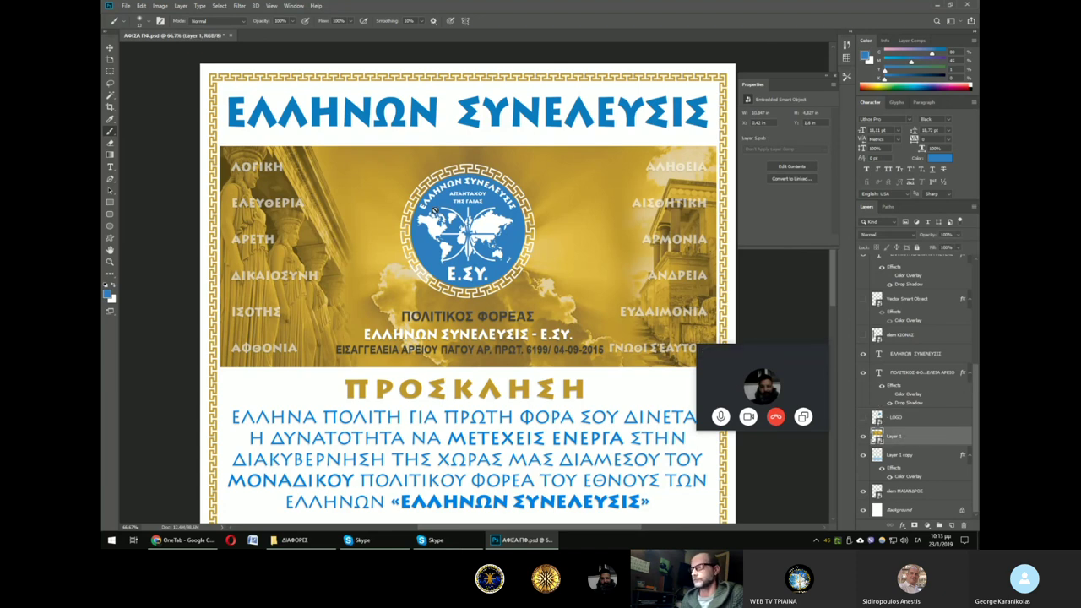
{"action": "left_click", "coordinate": [889, 456]}
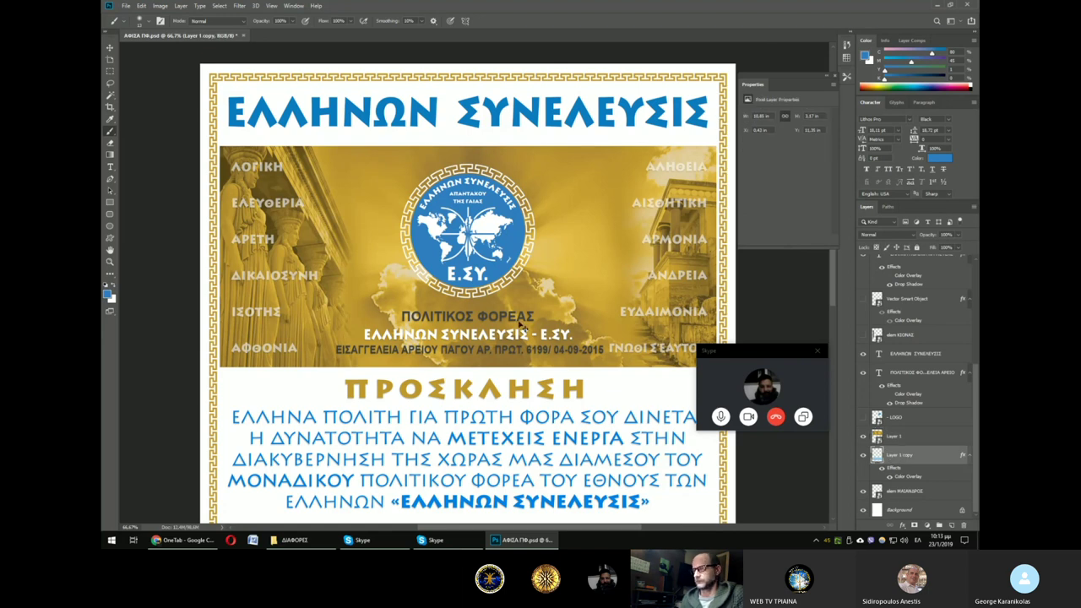
Step: Zoom in close on the gold band's ΤΟ ΣΑΒΒΑΤΟ line
{"action": "scroll", "coordinate": [521, 325], "scroll_direction": "down", "scroll_amount": 1}
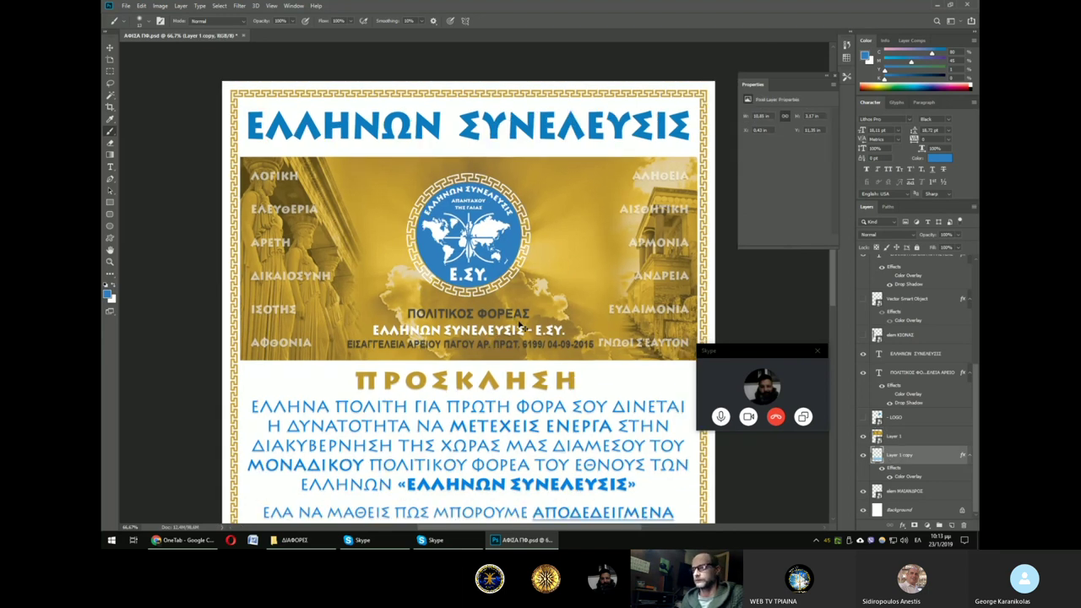
{"action": "scroll", "coordinate": [521, 325], "scroll_direction": "down", "scroll_amount": 1}
{"action": "scroll", "coordinate": [521, 325], "scroll_direction": "down", "scroll_amount": 1}
{"action": "scroll", "coordinate": [521, 325], "scroll_direction": "down", "scroll_amount": 1}
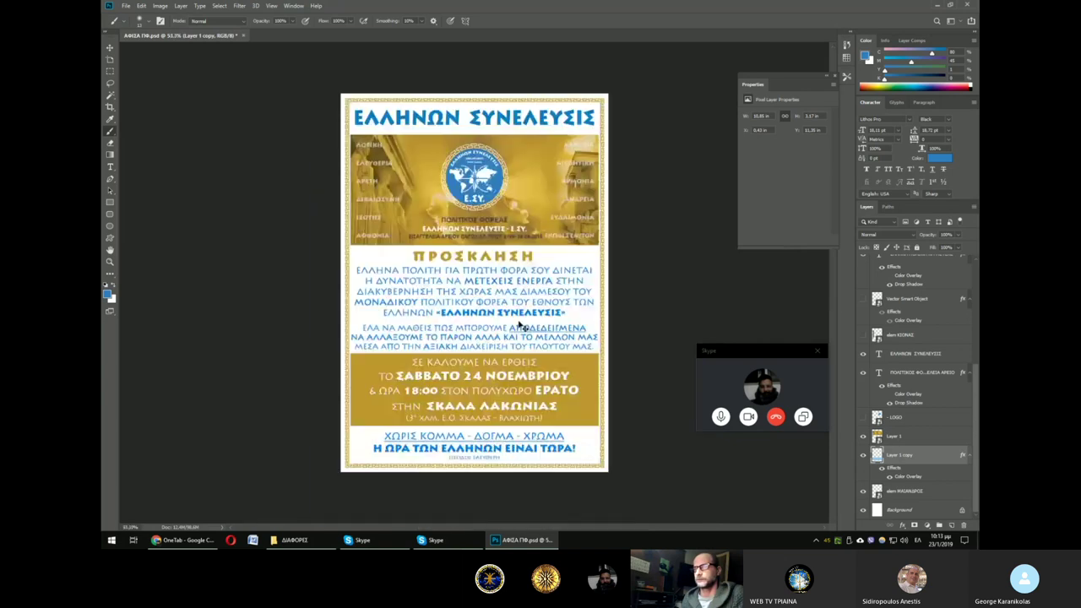
{"action": "scroll", "coordinate": [521, 325], "scroll_direction": "down", "scroll_amount": 1}
{"action": "scroll", "coordinate": [521, 325], "scroll_direction": "up", "scroll_amount": 5}
{"action": "scroll", "coordinate": [521, 325], "scroll_direction": "down", "scroll_amount": 3}
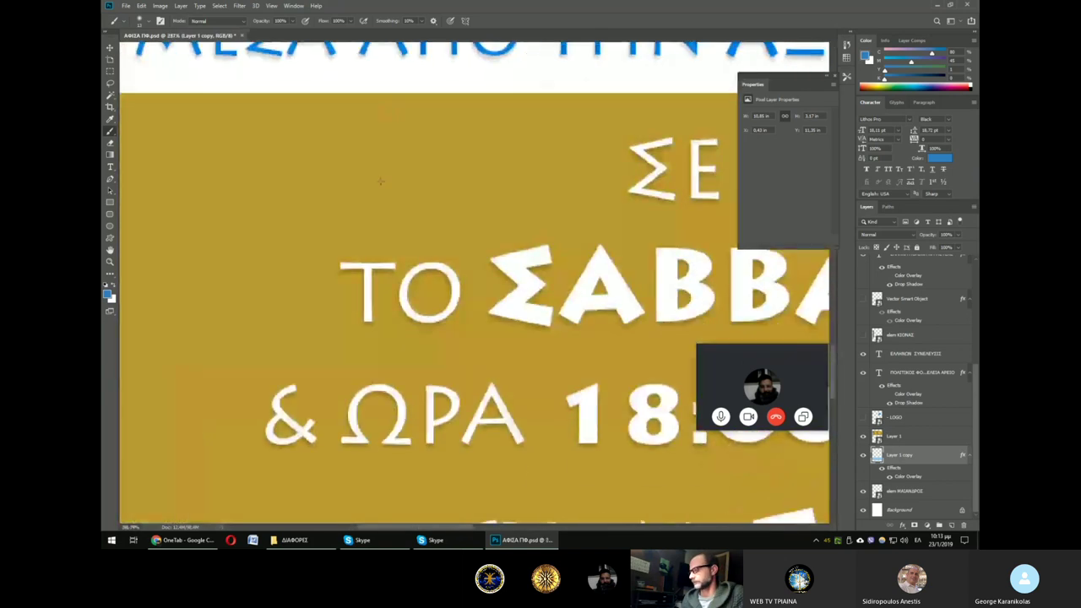
Step: Create Layer 2 and paint loose blue brush strokes across the gold band
{"action": "left_click", "coordinate": [951, 525]}
{"action": "mouse_move", "coordinate": [262, 211]}
{"action": "left_mouse_down"}
{"action": "mouse_move", "coordinate": [385, 213]}
{"action": "mouse_move", "coordinate": [330, 228]}
{"action": "left_mouse_up"}
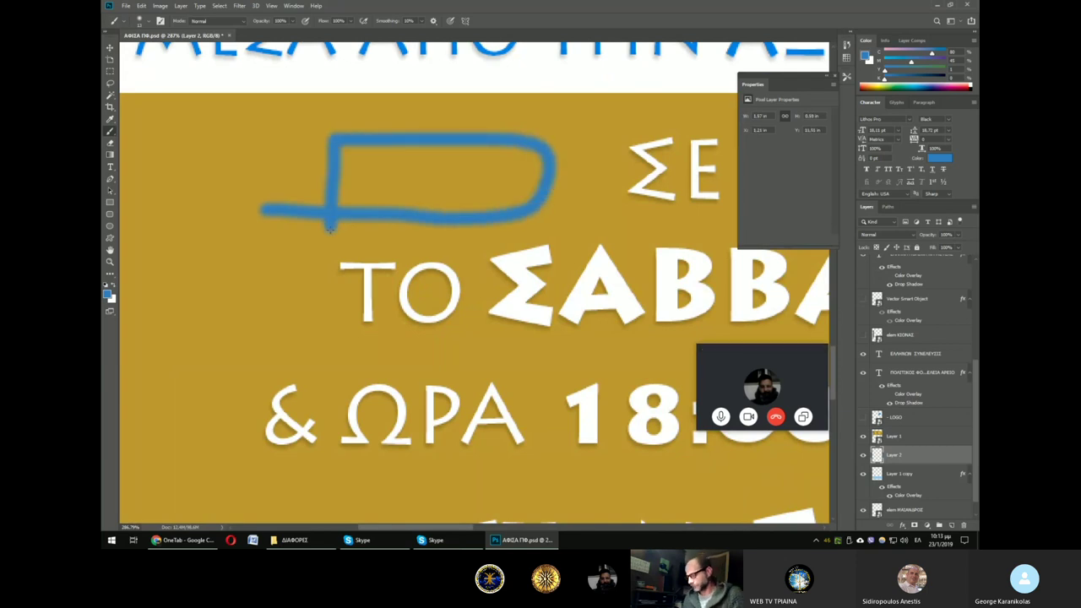
{"action": "mouse_move", "coordinate": [224, 119]}
{"action": "left_mouse_down"}
{"action": "mouse_move", "coordinate": [230, 357]}
{"action": "mouse_move", "coordinate": [221, 319]}
{"action": "mouse_move", "coordinate": [435, 181]}
{"action": "left_mouse_up"}
{"action": "left_click_drag", "start_coordinate": [182, 214], "coordinate": [448, 150]}
{"action": "left_click_drag", "start_coordinate": [167, 133], "coordinate": [532, 164]}
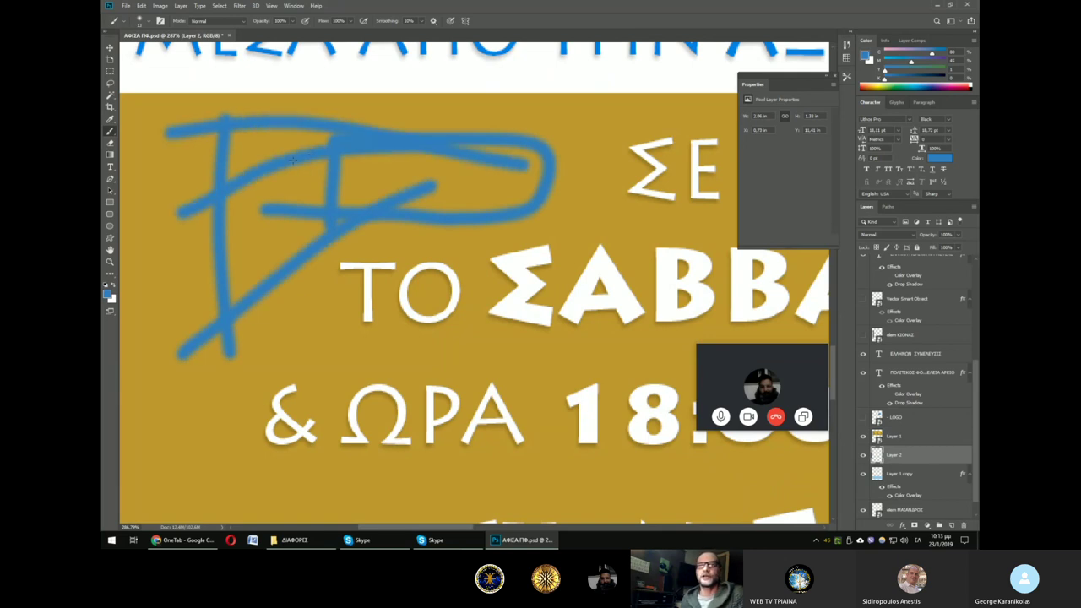
{"action": "left_click_drag", "start_coordinate": [185, 158], "coordinate": [283, 170]}
Step: Switch to the Pencil and draw thin blue lines and loops over the scribble
{"action": "right_click", "coordinate": [114, 132]}
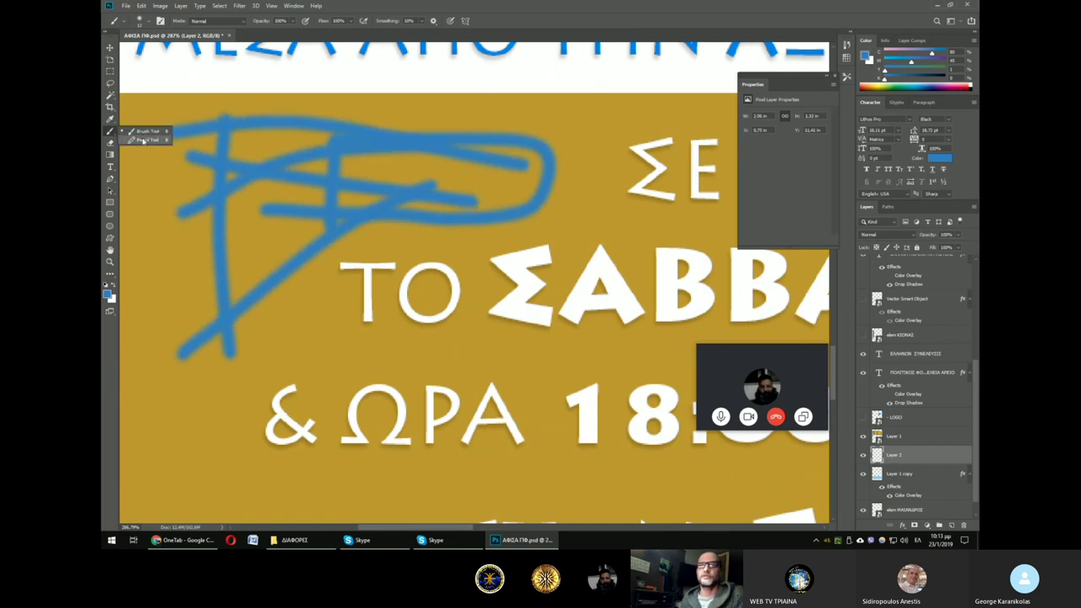
{"action": "left_click", "coordinate": [144, 139]}
{"action": "left_click_drag", "start_coordinate": [167, 211], "coordinate": [529, 229]}
{"action": "left_click_drag", "start_coordinate": [133, 118], "coordinate": [540, 165]}
{"action": "mouse_move", "coordinate": [485, 112]}
{"action": "left_mouse_down"}
{"action": "mouse_move", "coordinate": [354, 118]}
{"action": "mouse_move", "coordinate": [511, 325]}
{"action": "mouse_move", "coordinate": [262, 202]}
{"action": "left_mouse_up"}
{"action": "mouse_move", "coordinate": [287, 148]}
{"action": "left_mouse_down"}
{"action": "mouse_move", "coordinate": [422, 253]}
{"action": "mouse_move", "coordinate": [498, 186]}
{"action": "mouse_move", "coordinate": [397, 122]}
{"action": "left_mouse_up"}
{"action": "left_click_drag", "start_coordinate": [321, 114], "coordinate": [265, 169]}
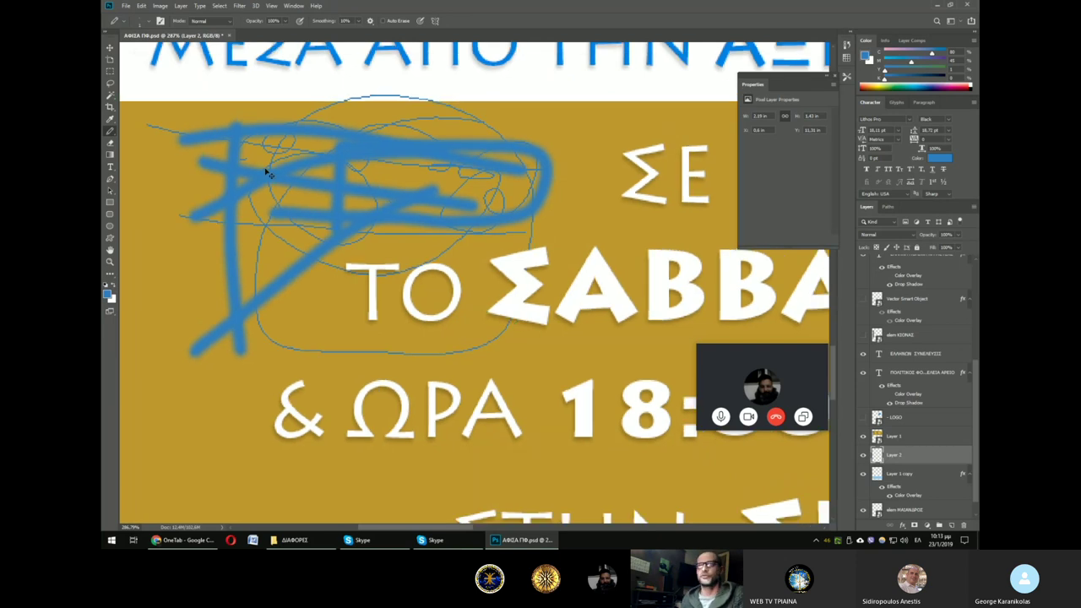
Step: Zoom out and undo an accidental move of the ΣΕ ΚΑΛΟΥΜΕ text line
{"action": "key", "text": "ctrl+minus"}
{"action": "key", "text": "ctrl+minus"}
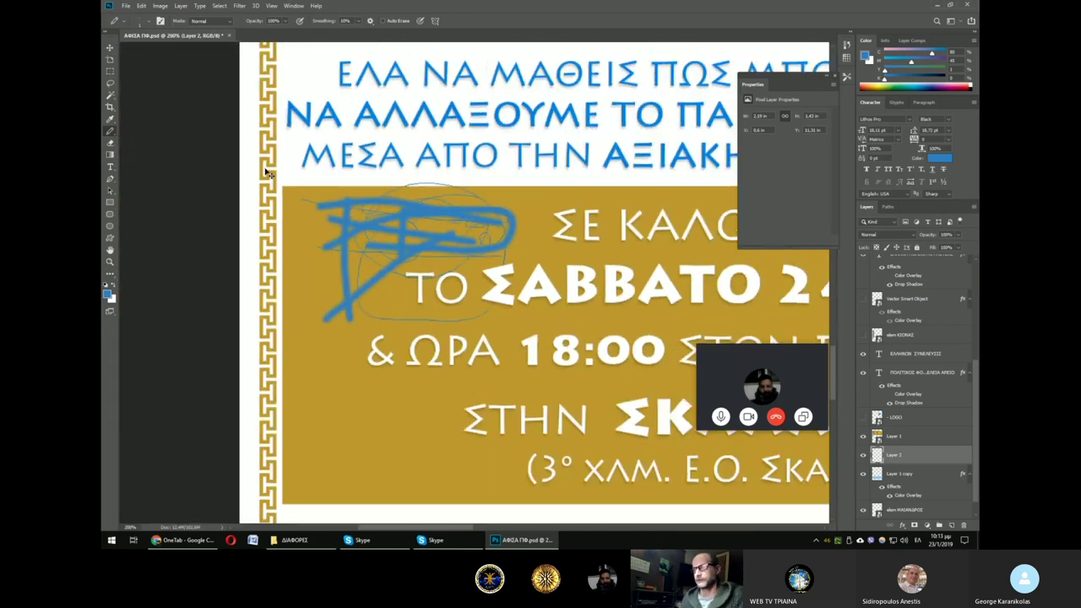
{"action": "key", "text": "ctrl+minus"}
{"action": "key", "text": "v"}
{"action": "left_click_drag", "start_coordinate": [454, 187], "coordinate": [454, 191]}
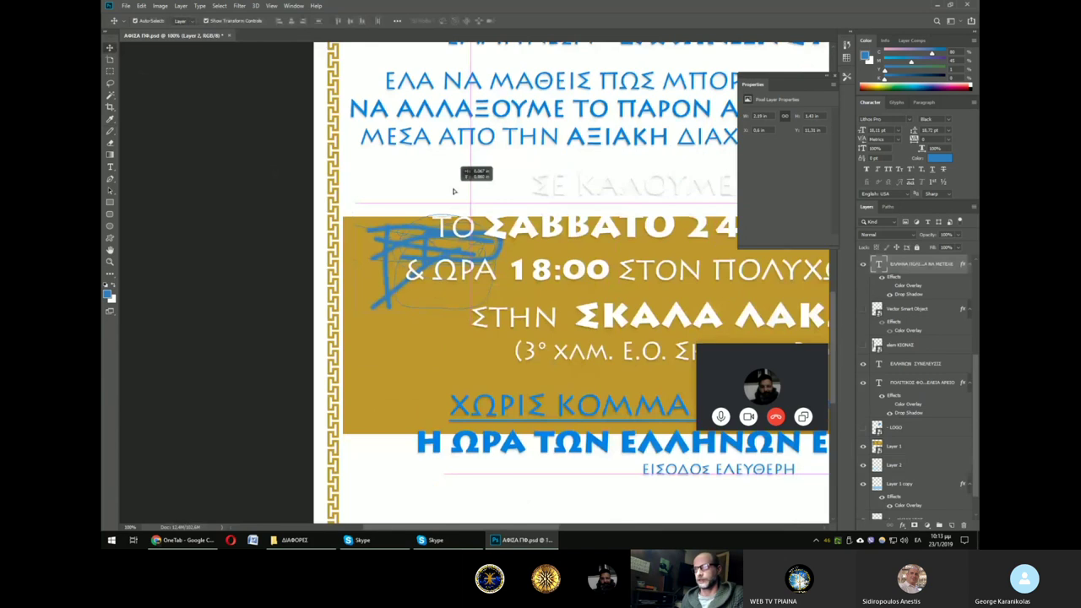
{"action": "key", "text": "ctrl+z"}
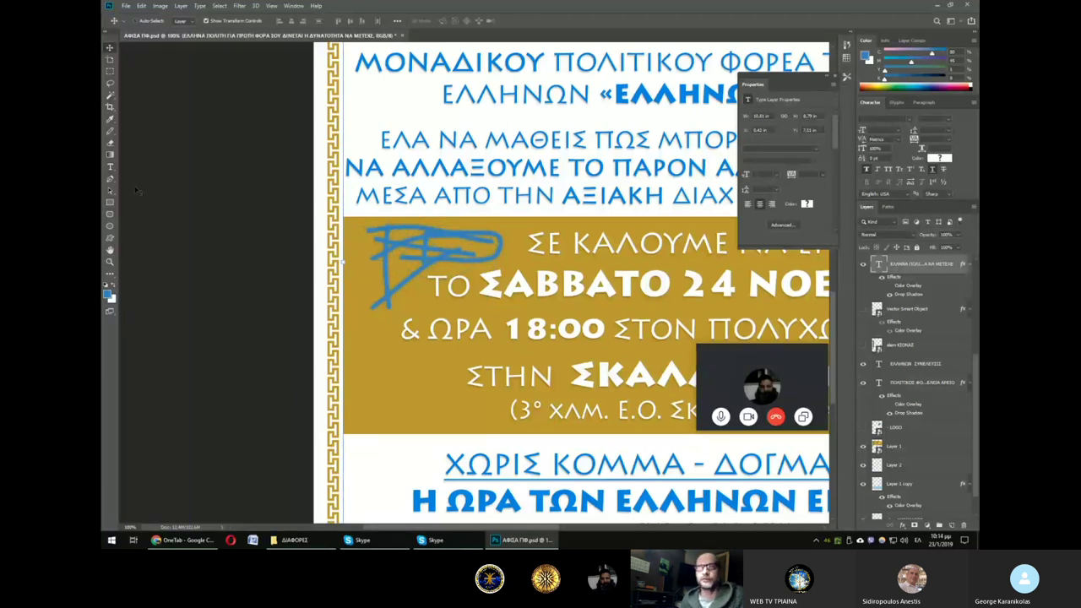
Step: Undo the blue scribble strokes, pick the Eraser, and zoom out on the poster
{"action": "key", "text": "ctrl+z"}
{"action": "key", "text": "ctrl+z"}
{"action": "key", "text": "ctrl+z"}
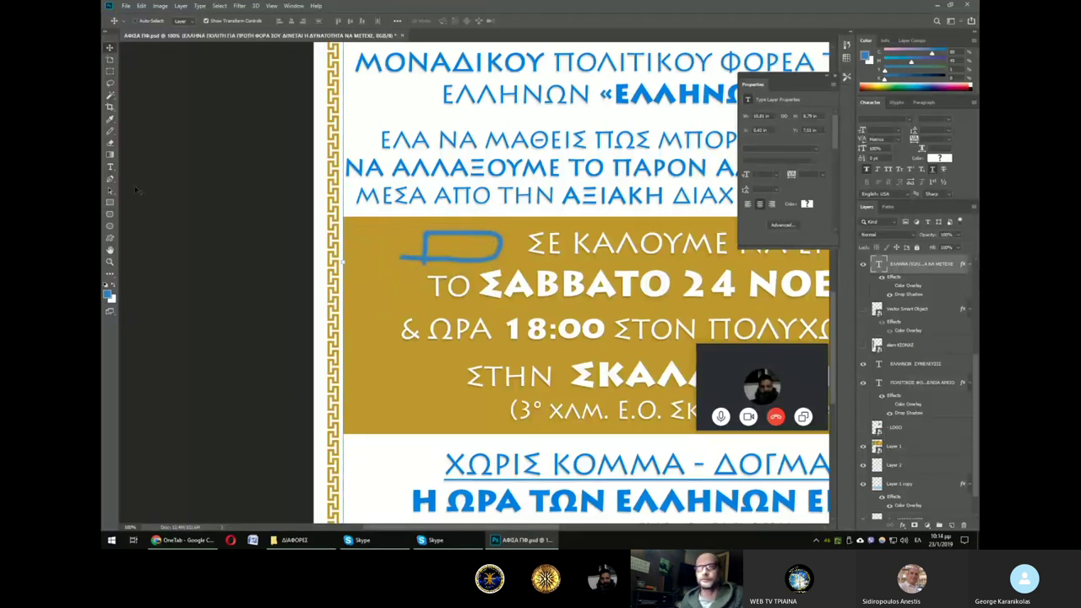
{"action": "key", "text": "ctrl+z"}
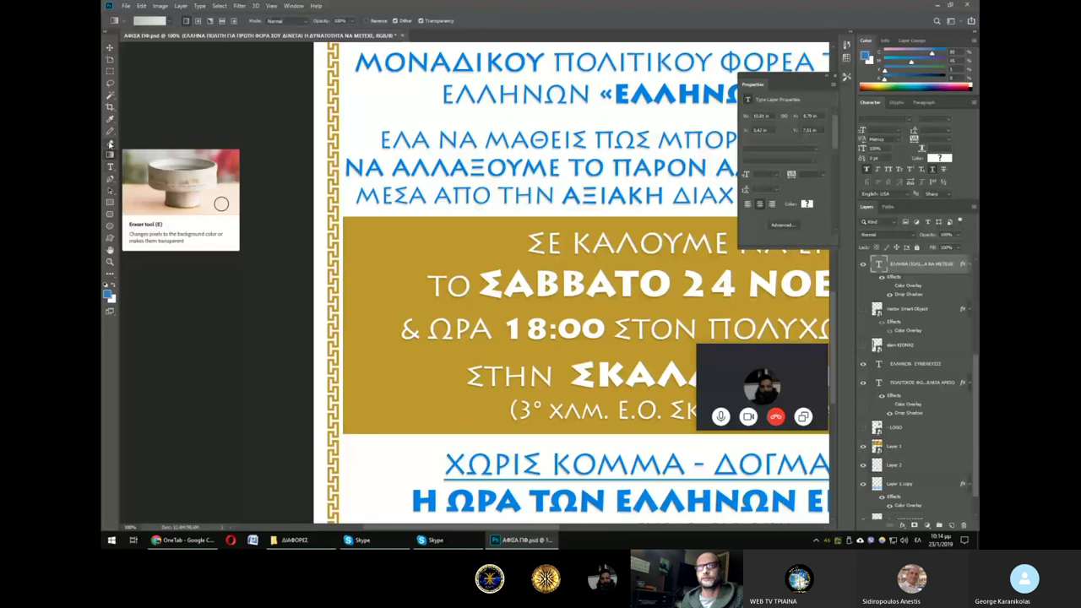
{"action": "left_click", "coordinate": [110, 145]}
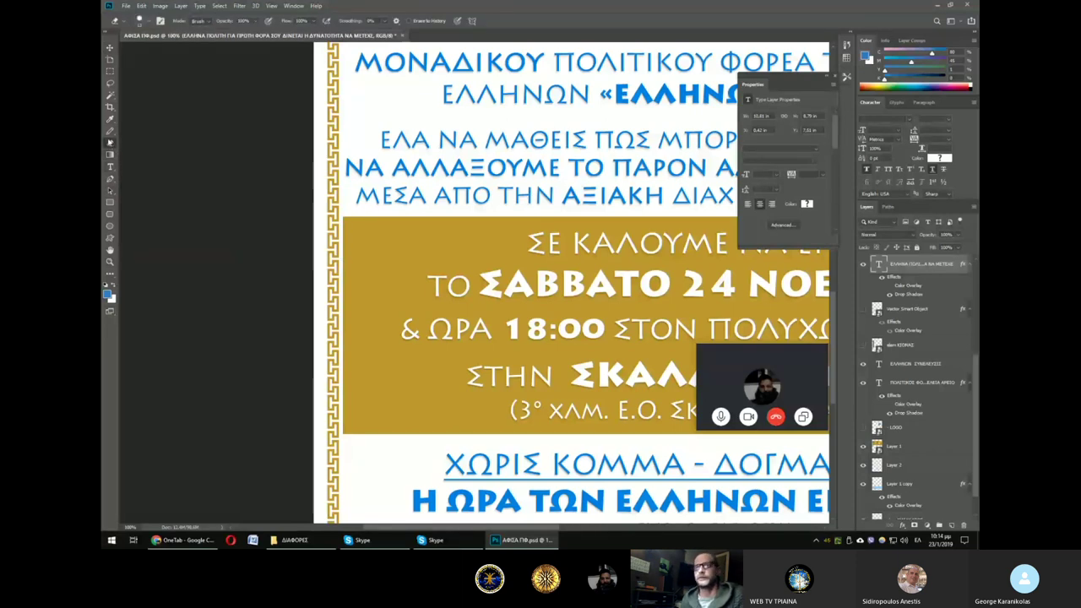
{"action": "key", "text": "ctrl+minus"}
{"action": "key", "text": "ctrl+minus"}
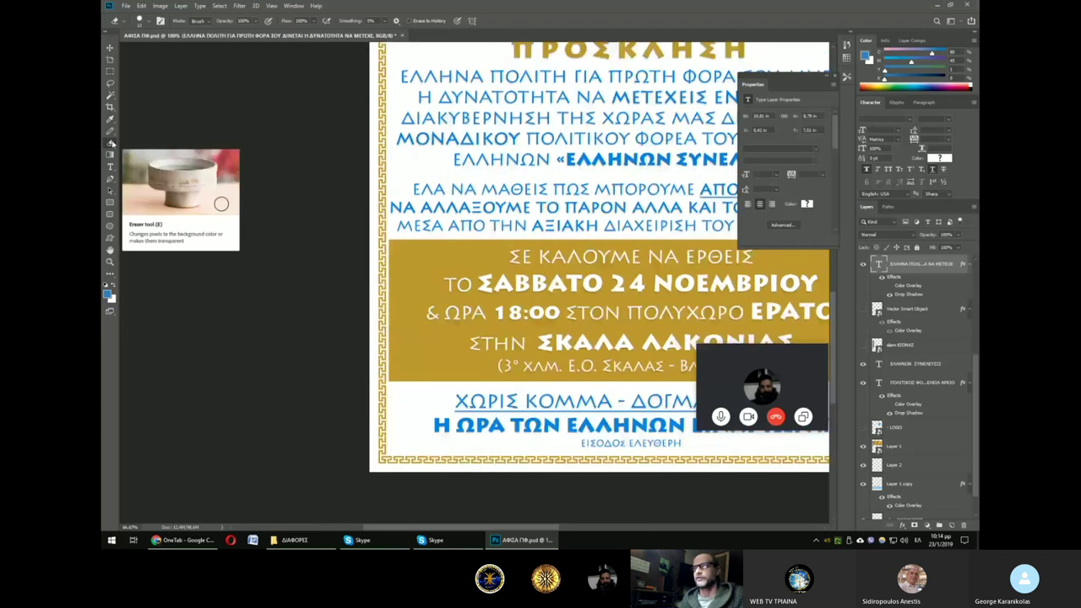
{"action": "key", "text": "ctrl+minus"}
{"action": "key", "text": "ctrl+minus"}
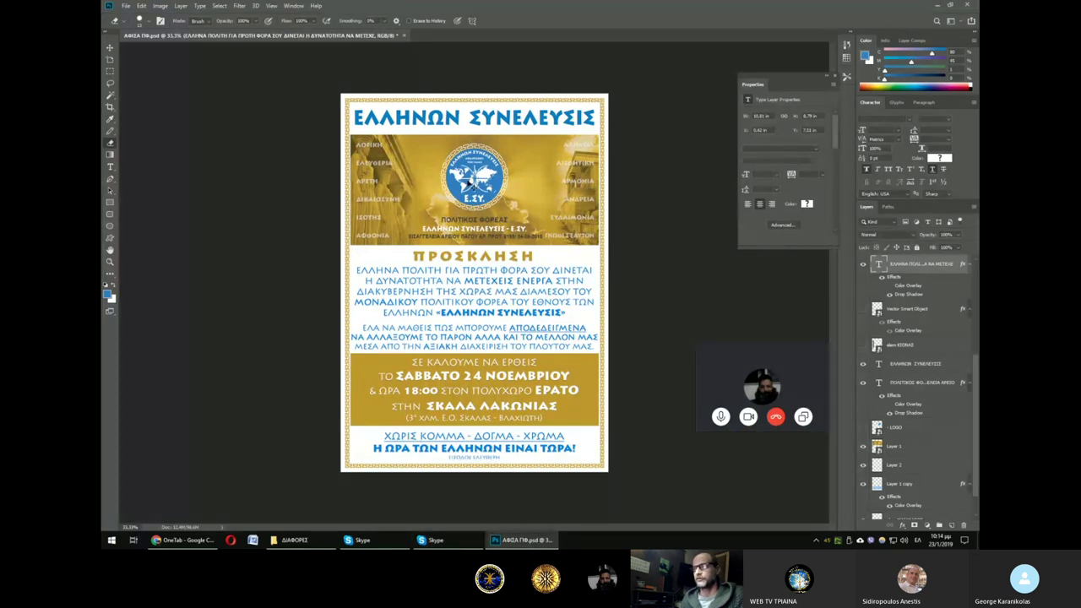
Step: Fit the poster, zoom in, pan down to the lower invitation text, and select Layer 1
{"action": "key", "text": "ctrl+0"}
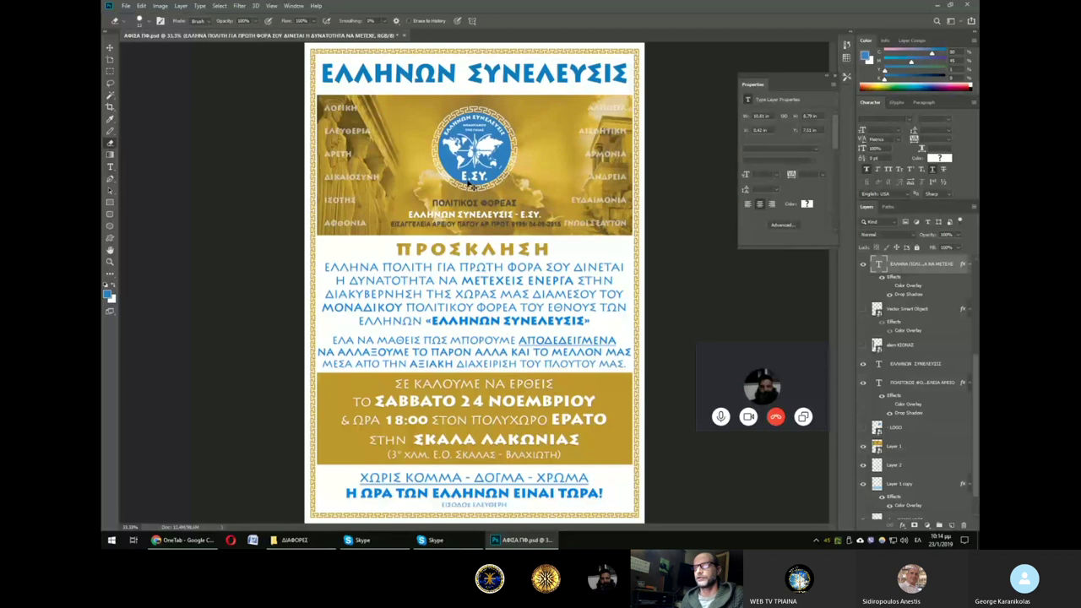
{"action": "key", "text": "ctrl+plus"}
{"action": "key", "text": "ctrl+plus"}
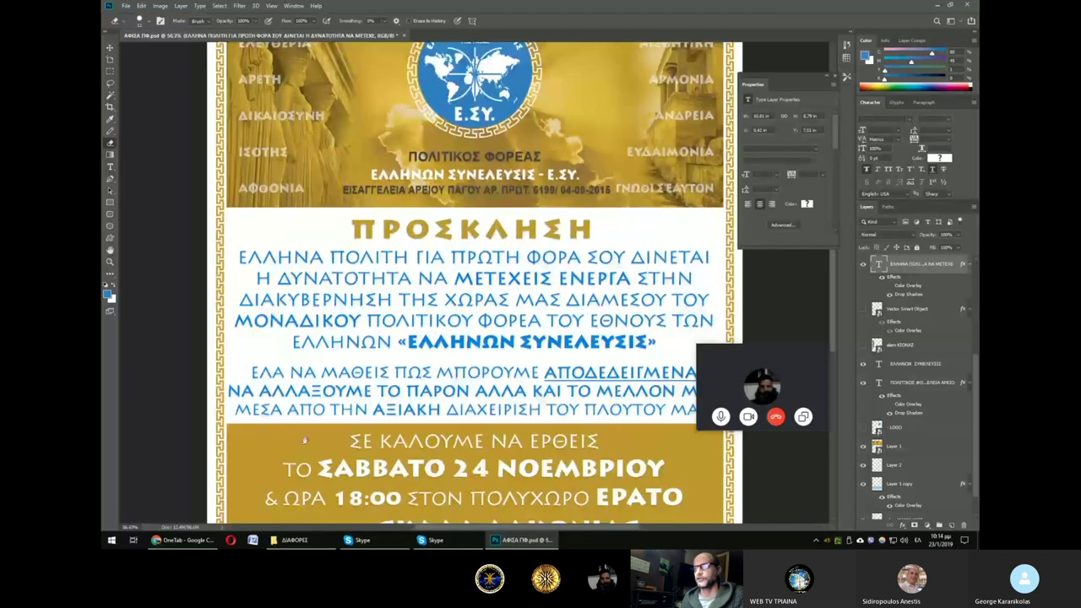
{"action": "left_click_drag", "start_coordinate": [304, 440], "coordinate": [311, 293]}
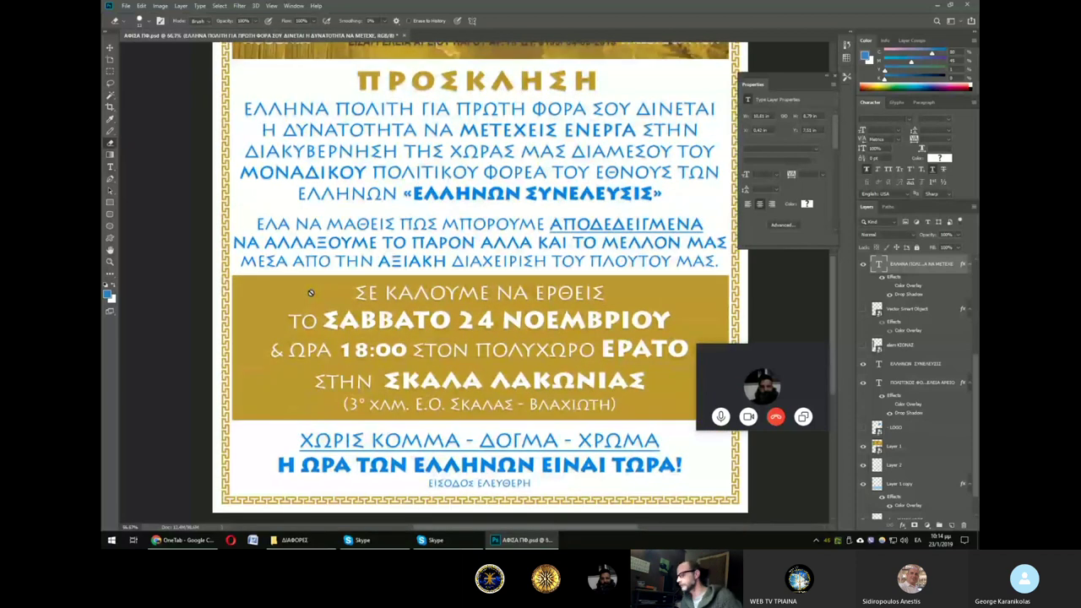
{"action": "left_click", "coordinate": [909, 448]}
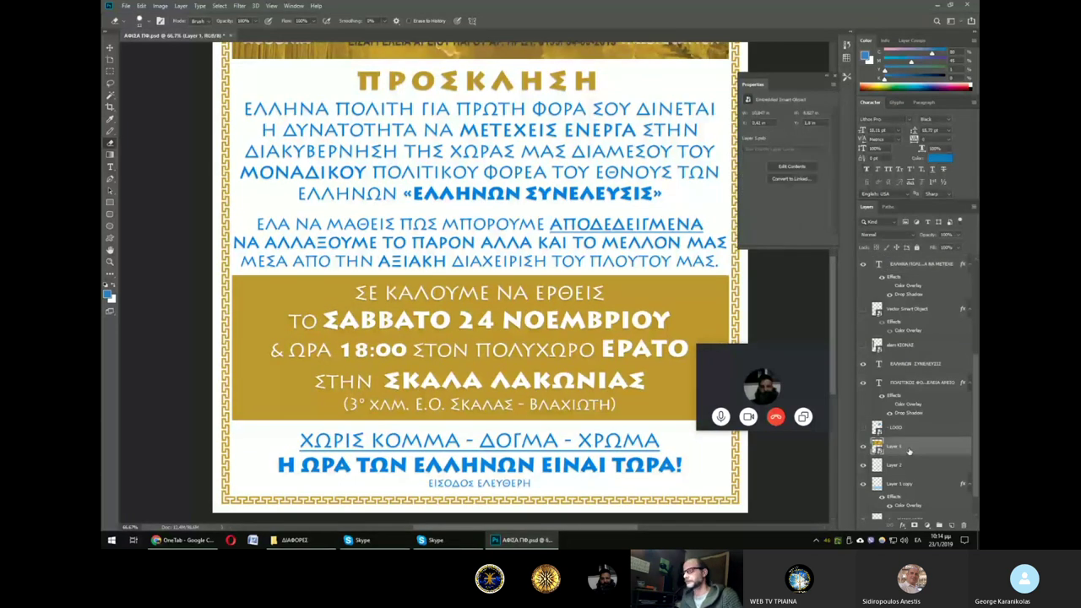
Step: Preview the cyclamen photo in the ΔΙΑΦΟΡΕΣ folder, then drag it into Photoshop as a new document
{"action": "left_click", "coordinate": [289, 538]}
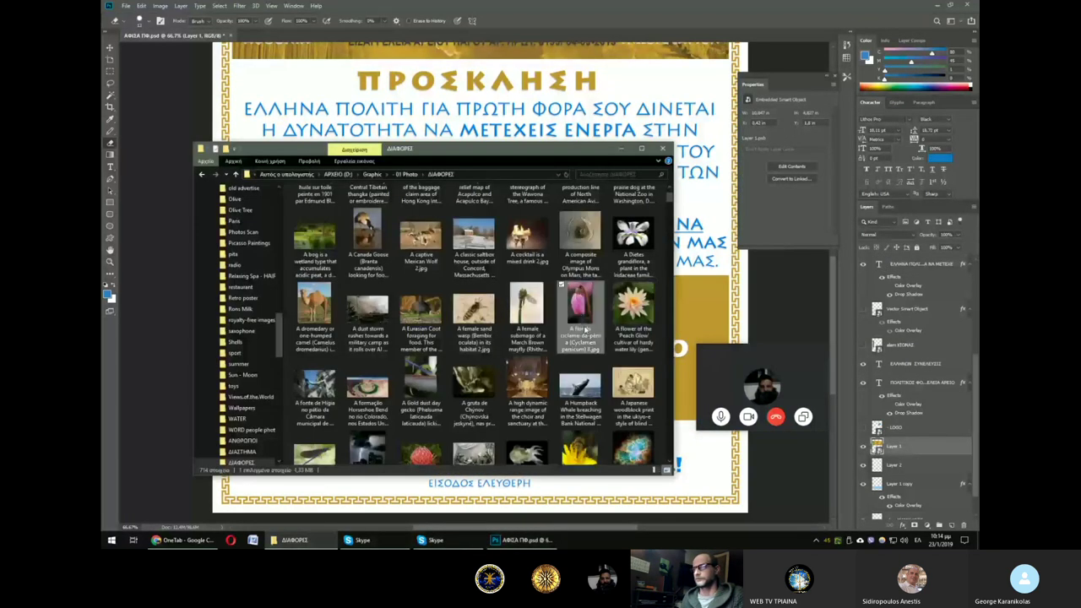
{"action": "double_click", "coordinate": [581, 313]}
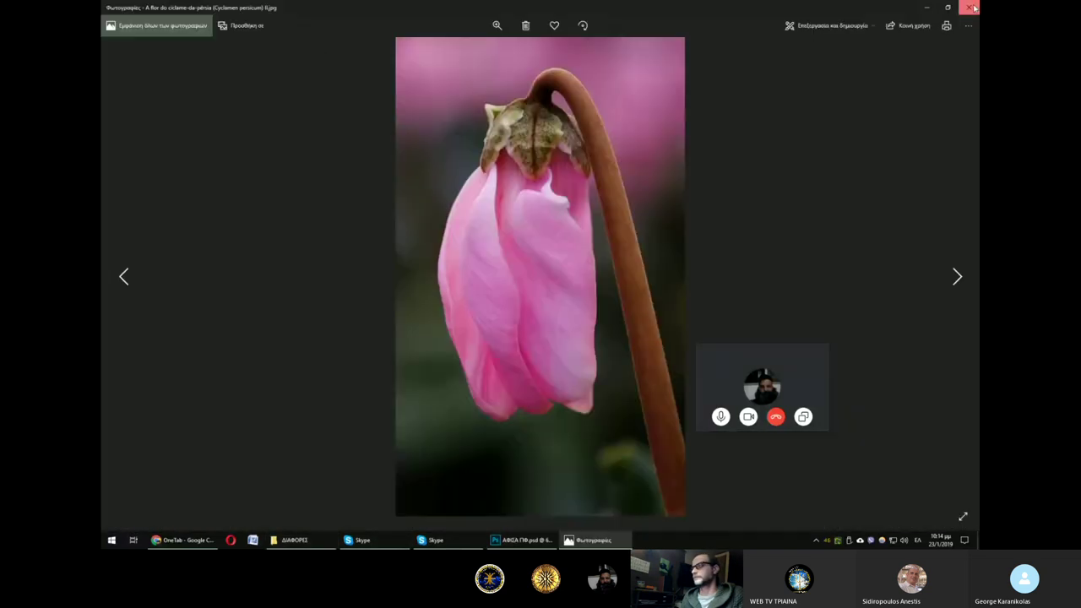
{"action": "left_click", "coordinate": [973, 8]}
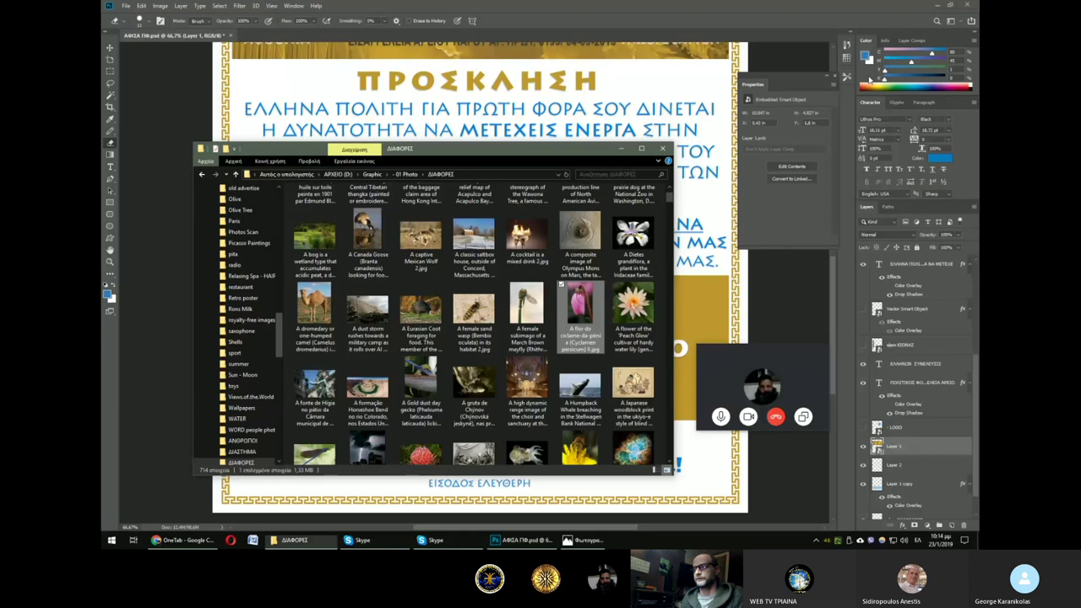
{"action": "left_click_drag", "start_coordinate": [581, 308], "coordinate": [279, 34]}
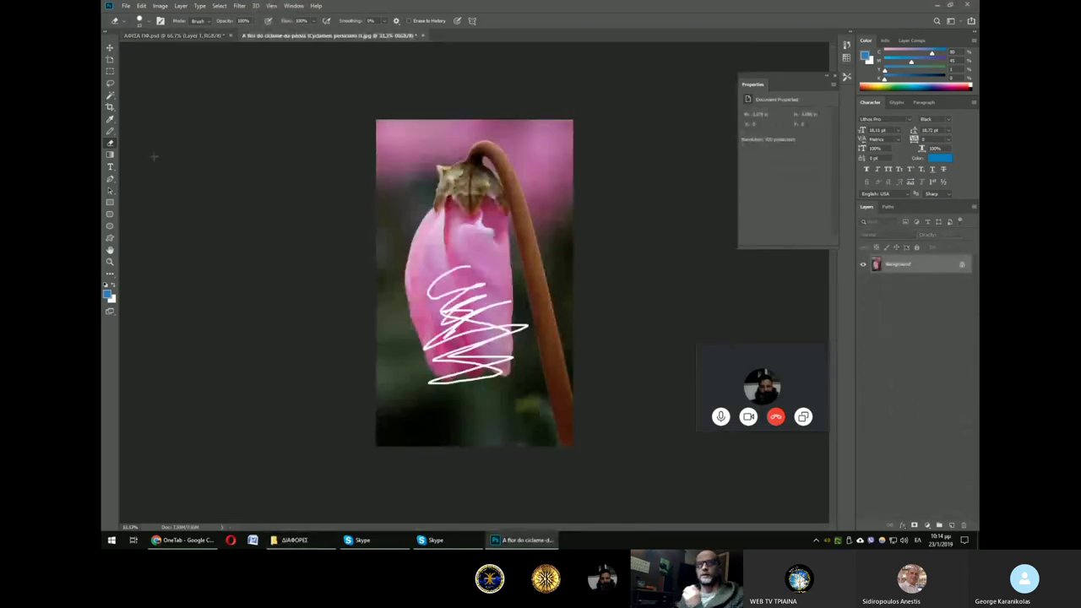
Step: Drag the Gradient tool upward to cover the cyclamen photo in a pale grey gradient
{"action": "left_click", "coordinate": [109, 154]}
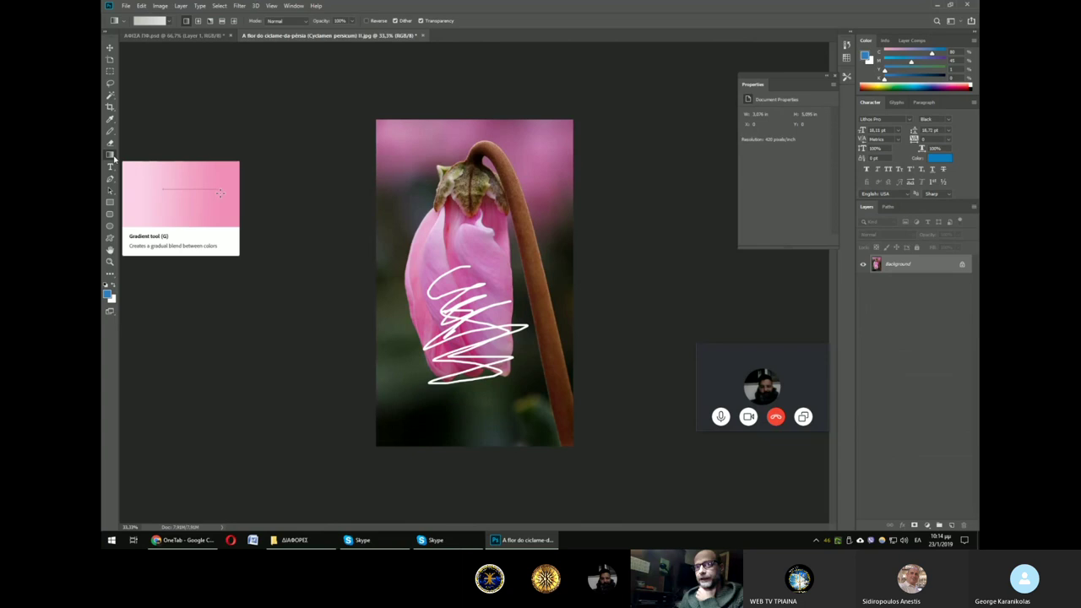
{"action": "left_click", "coordinate": [110, 154]}
{"action": "left_click_drag", "start_coordinate": [491, 448], "coordinate": [485, 119]}
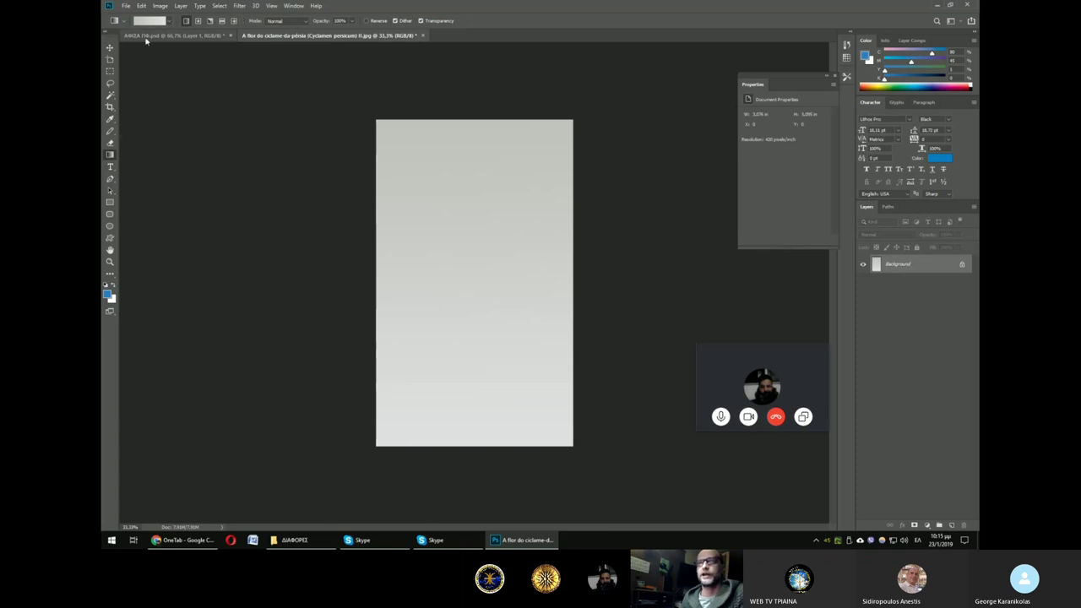
Step: Apply the Red, Green gradient preset vertically, redrawing it twice to adjust the blend
{"action": "left_click", "coordinate": [169, 21]}
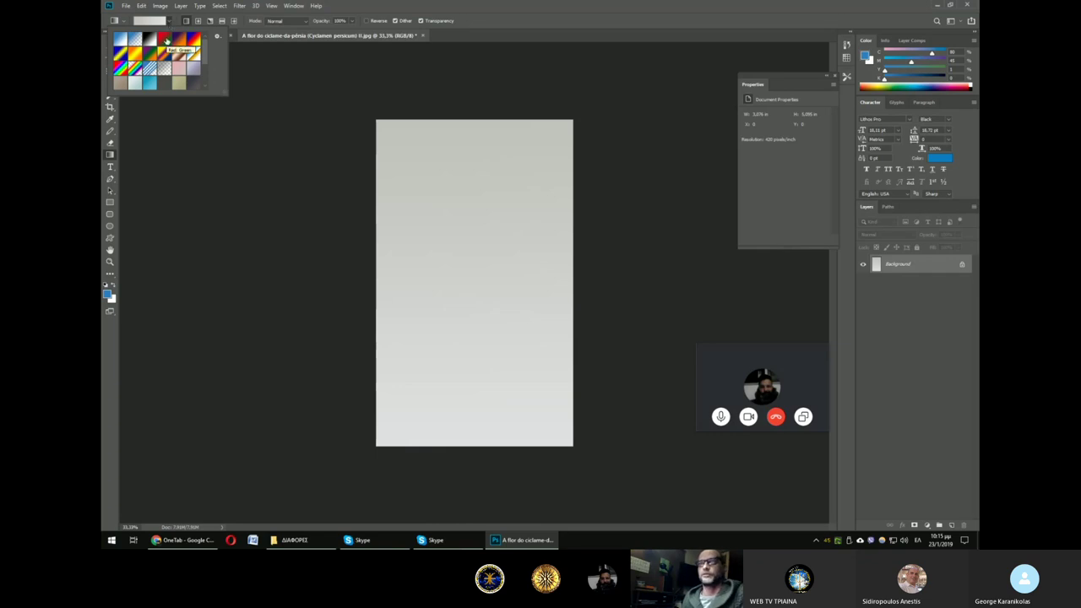
{"action": "left_click", "coordinate": [167, 40]}
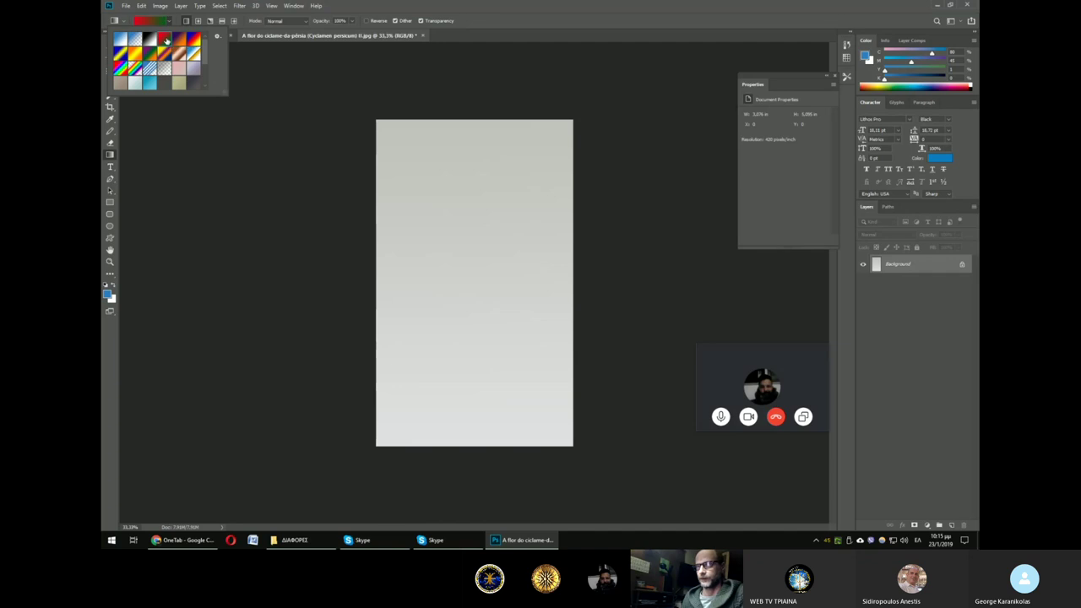
{"action": "left_click_drag", "start_coordinate": [489, 137], "coordinate": [482, 428]}
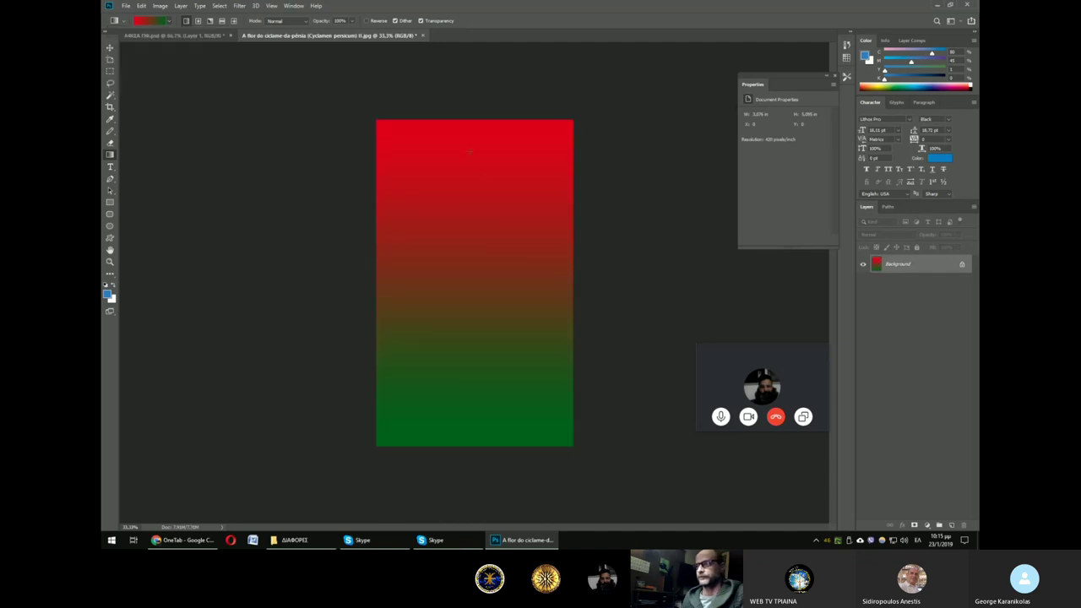
{"action": "left_click_drag", "start_coordinate": [467, 147], "coordinate": [466, 389]}
{"action": "left_click_drag", "start_coordinate": [508, 141], "coordinate": [505, 387]}
{"action": "left_click", "coordinate": [109, 167]}
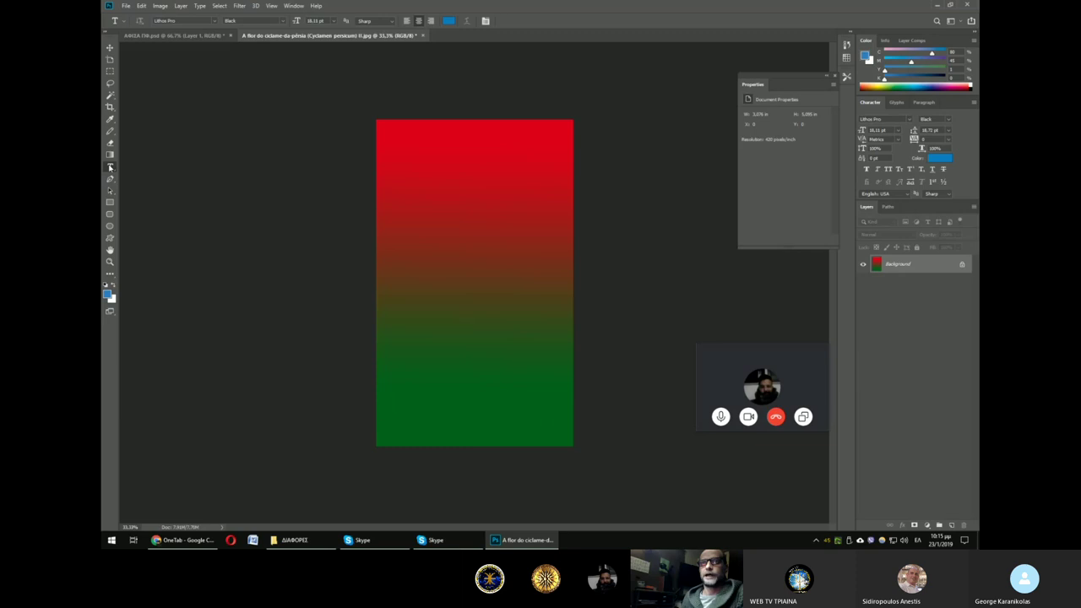
Step: Place a new text line on the canvas and move it higher up
{"action": "left_click", "coordinate": [420, 223]}
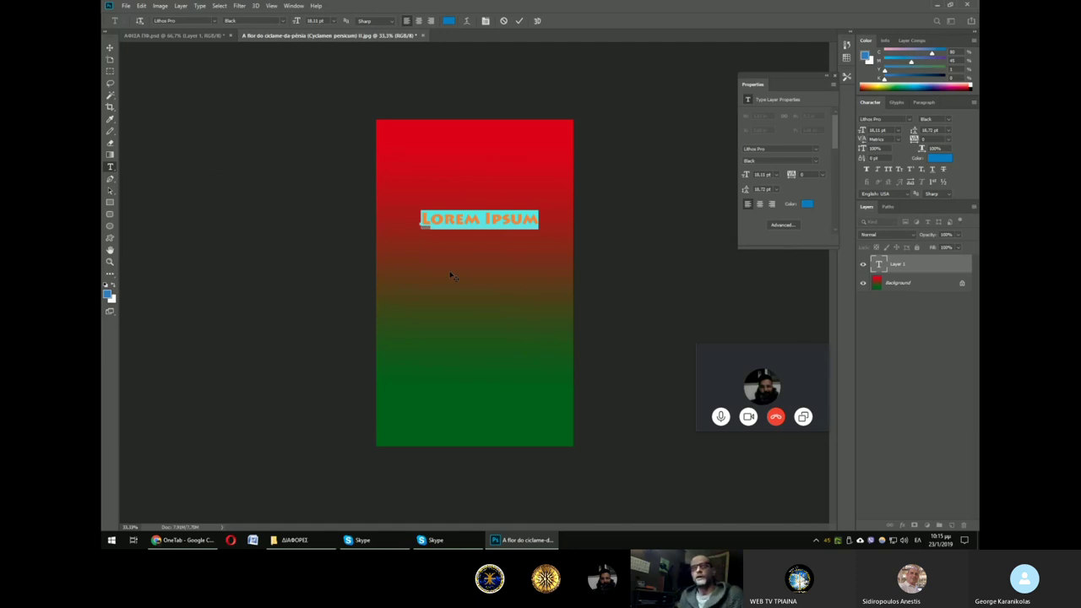
{"action": "type", "text": "KEHBAKEHBAKE"}
{"action": "left_click", "coordinate": [109, 48]}
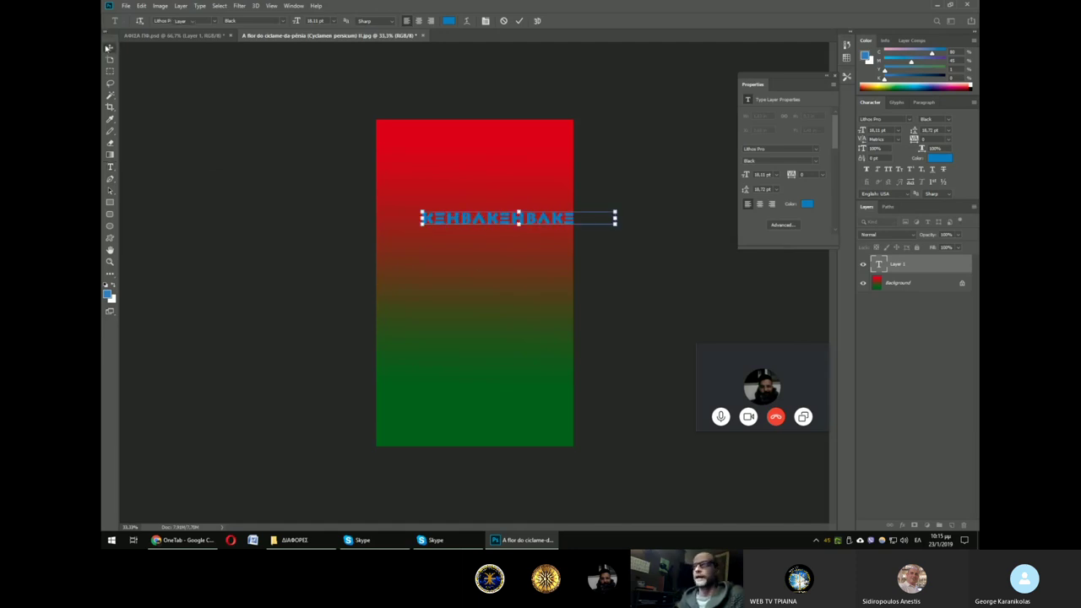
{"action": "left_click_drag", "start_coordinate": [492, 219], "coordinate": [441, 169]}
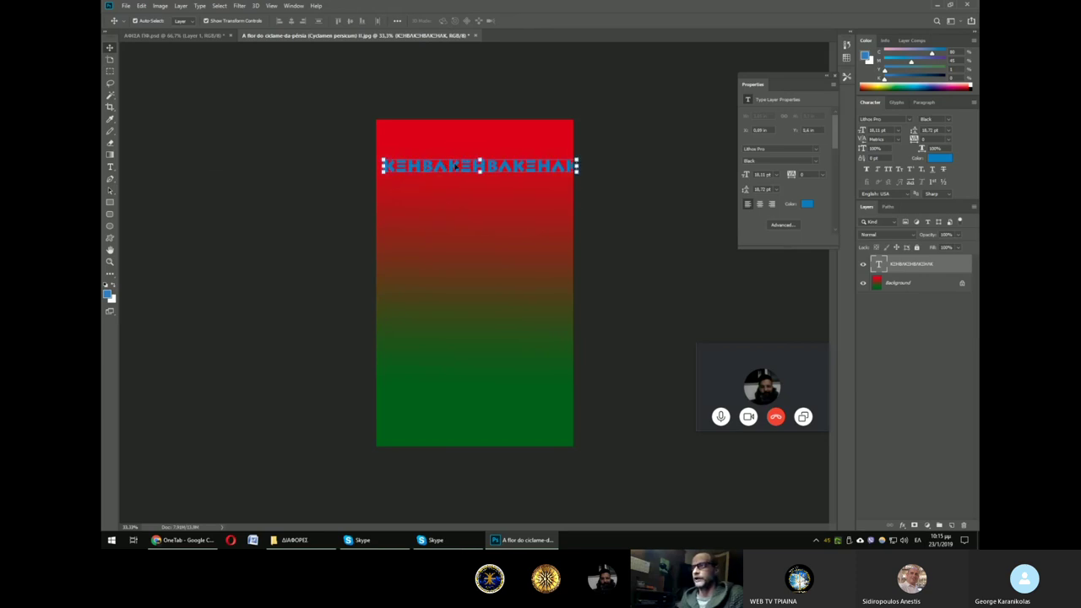
Step: Retype the title as ΦΔΗΣΔΦ and centre it horizontally near the top
{"action": "double_click", "coordinate": [454, 166]}
{"action": "type", "text": "ΦΑΗ"}
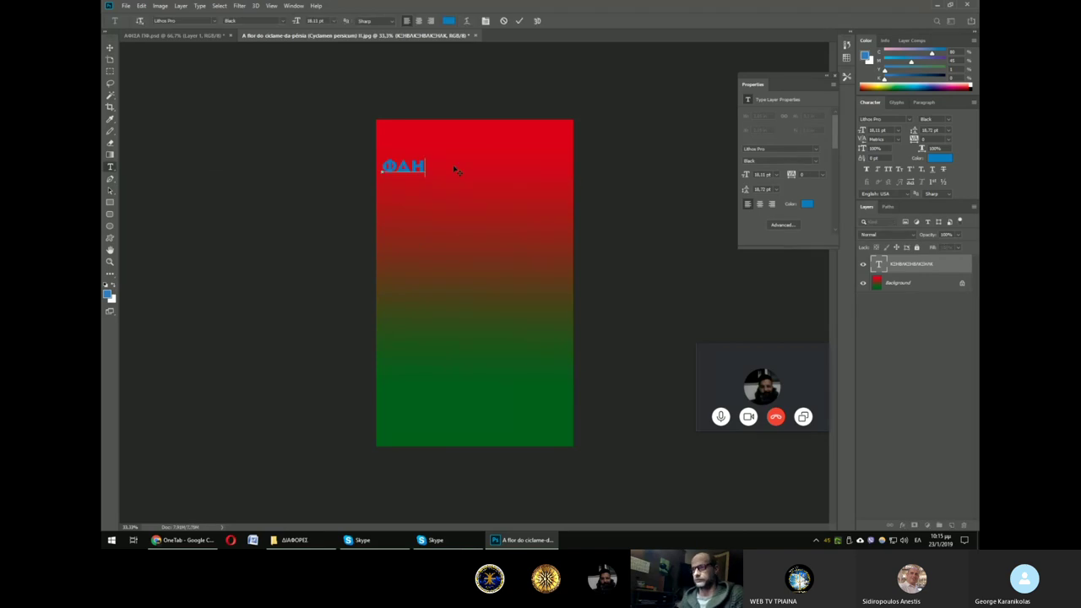
{"action": "type", "text": "ΣΑΦ"}
{"action": "key", "text": "ctrl+a"}
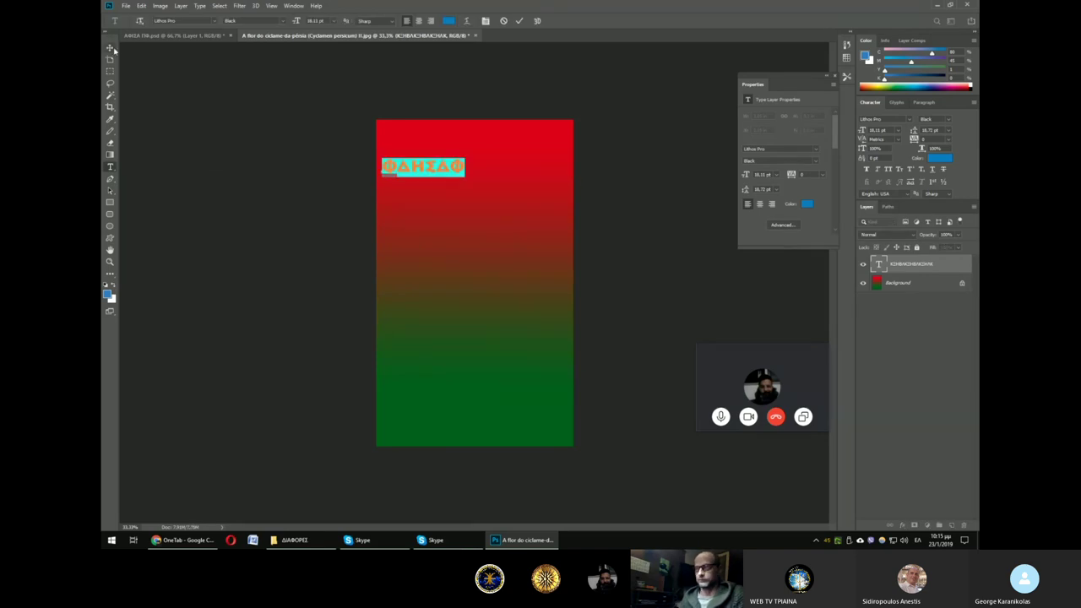
{"action": "left_click", "coordinate": [110, 48]}
{"action": "left_click_drag", "start_coordinate": [448, 172], "coordinate": [500, 166]}
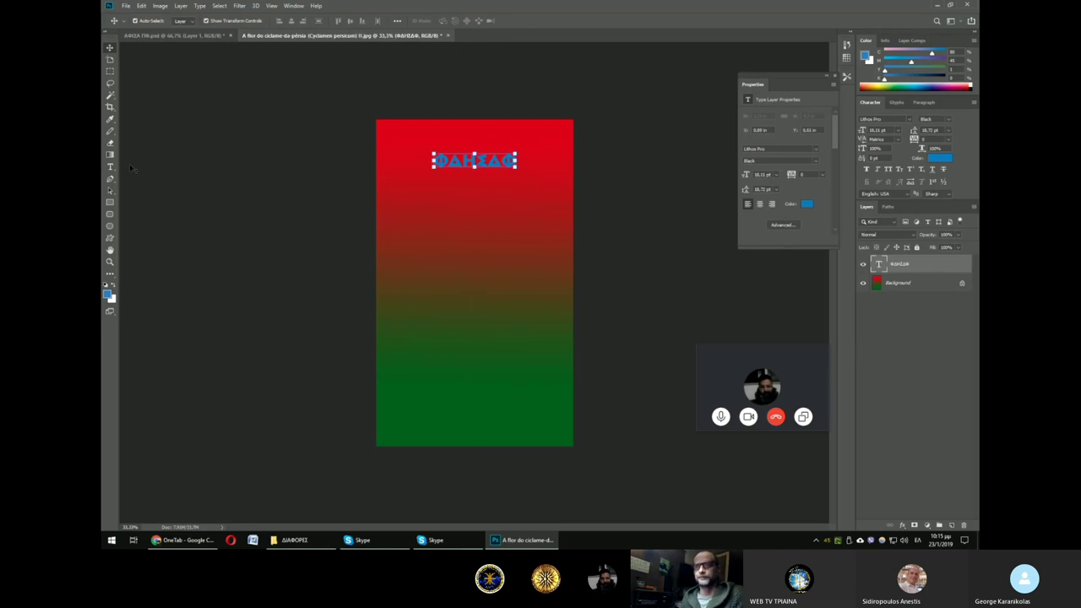
{"action": "left_click", "coordinate": [109, 167]}
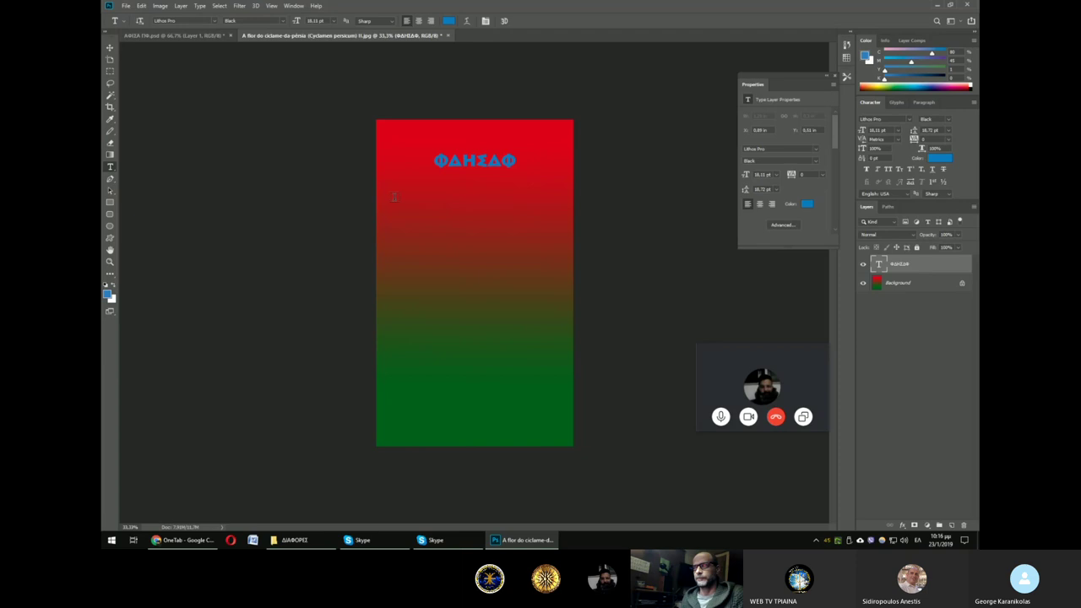
Step: Add a lorem ipsum paragraph box below the title, tighten its tracking, and nudge it lower
{"action": "mouse_move", "coordinate": [393, 197]}
{"action": "left_mouse_down"}
{"action": "mouse_move", "coordinate": [516, 435]}
{"action": "mouse_move", "coordinate": [561, 434]}
{"action": "left_mouse_up"}
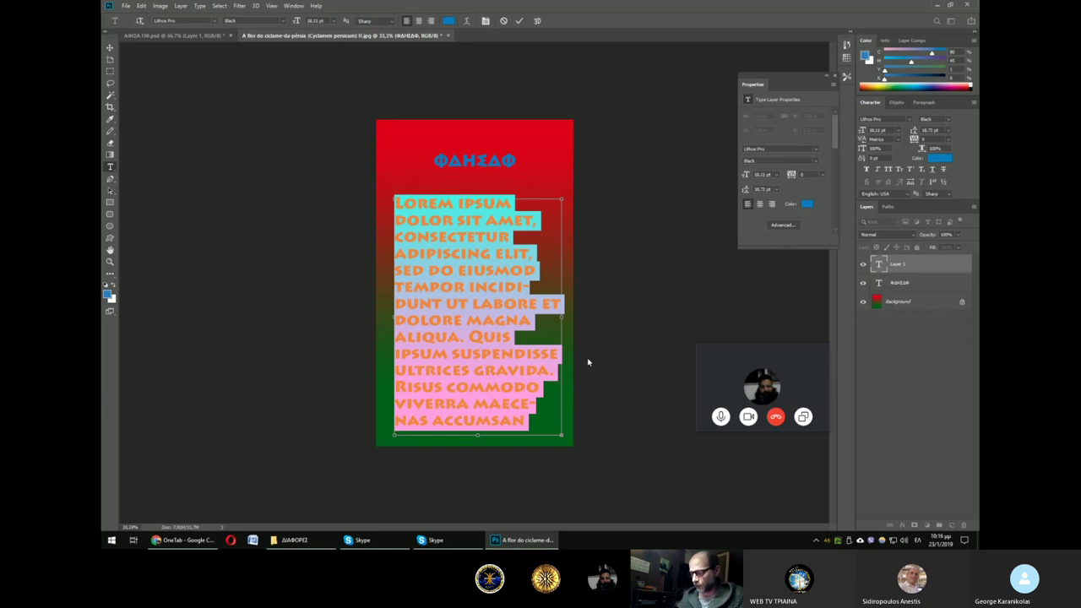
{"action": "key", "text": "alt+Left"}
{"action": "key", "text": "alt+Left"}
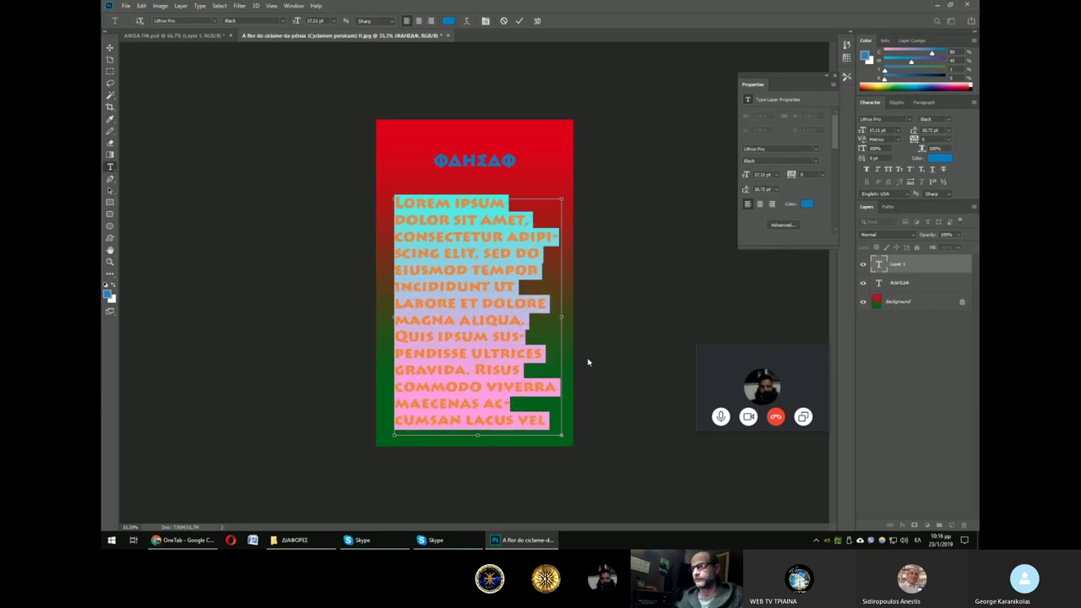
{"action": "key", "text": "alt+Left"}
{"action": "key", "text": "alt+Left"}
{"action": "key", "text": "alt+Left"}
{"action": "key", "text": "alt+Right"}
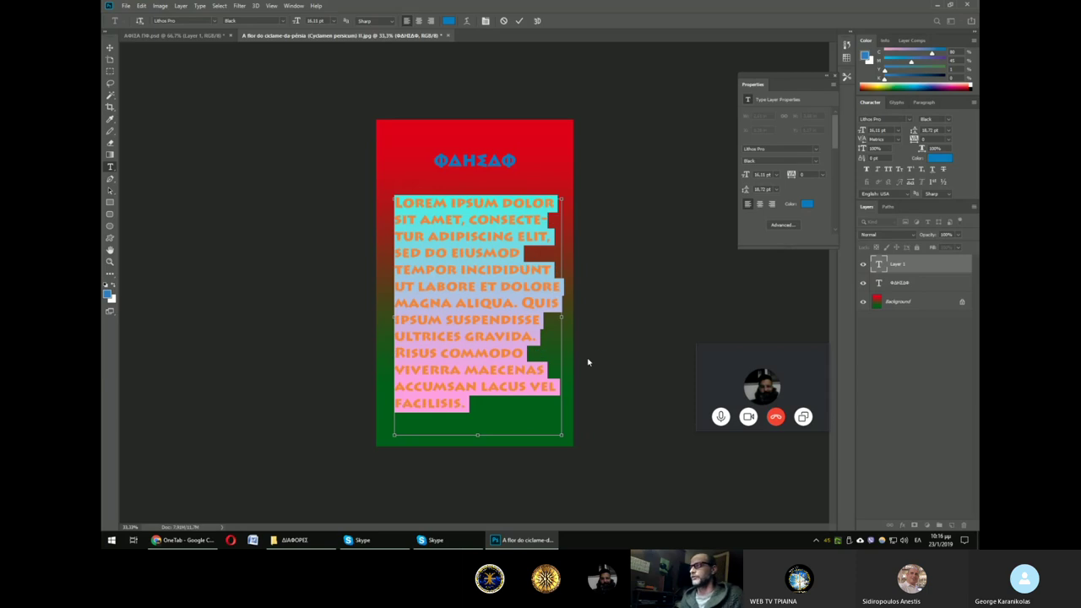
{"action": "left_click", "coordinate": [110, 49]}
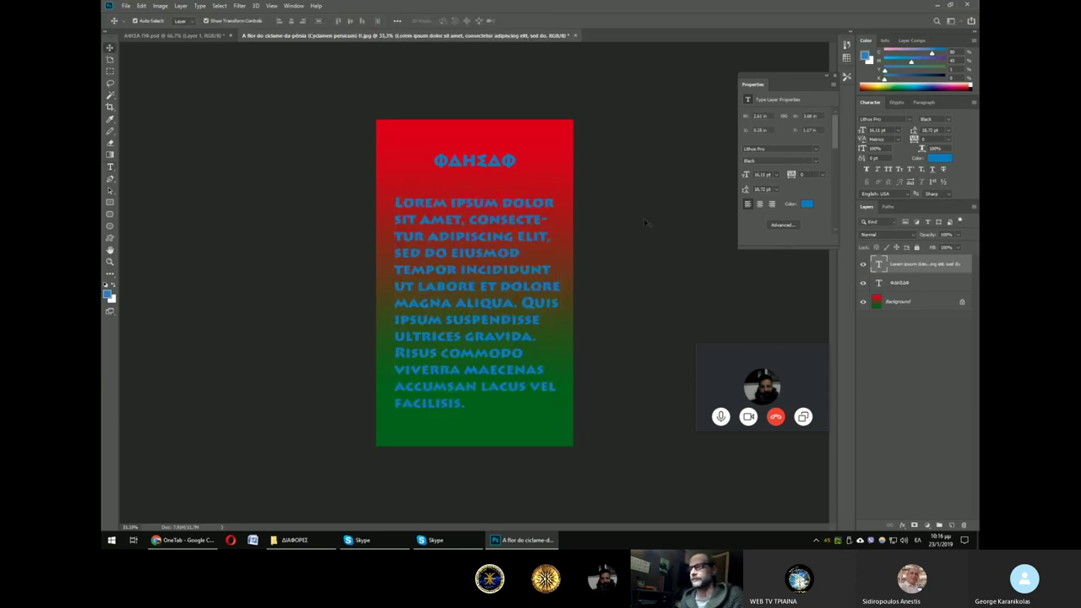
{"action": "mouse_move", "coordinate": [525, 239]}
{"action": "left_mouse_down"}
{"action": "mouse_move", "coordinate": [505, 239]}
{"action": "mouse_move", "coordinate": [526, 254]}
{"action": "left_mouse_up"}
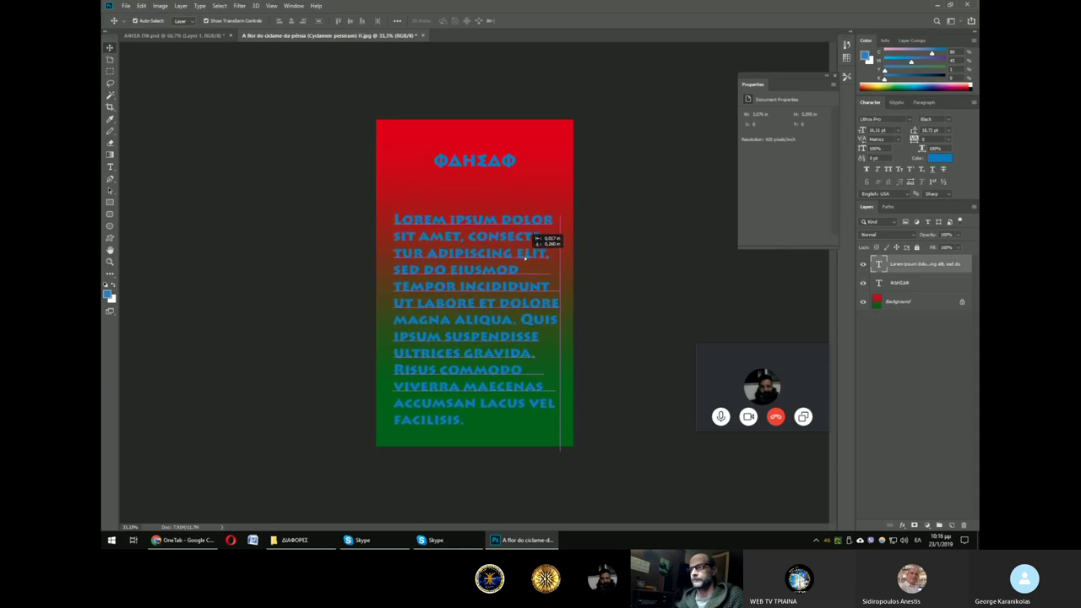
{"action": "left_click", "coordinate": [659, 262]}
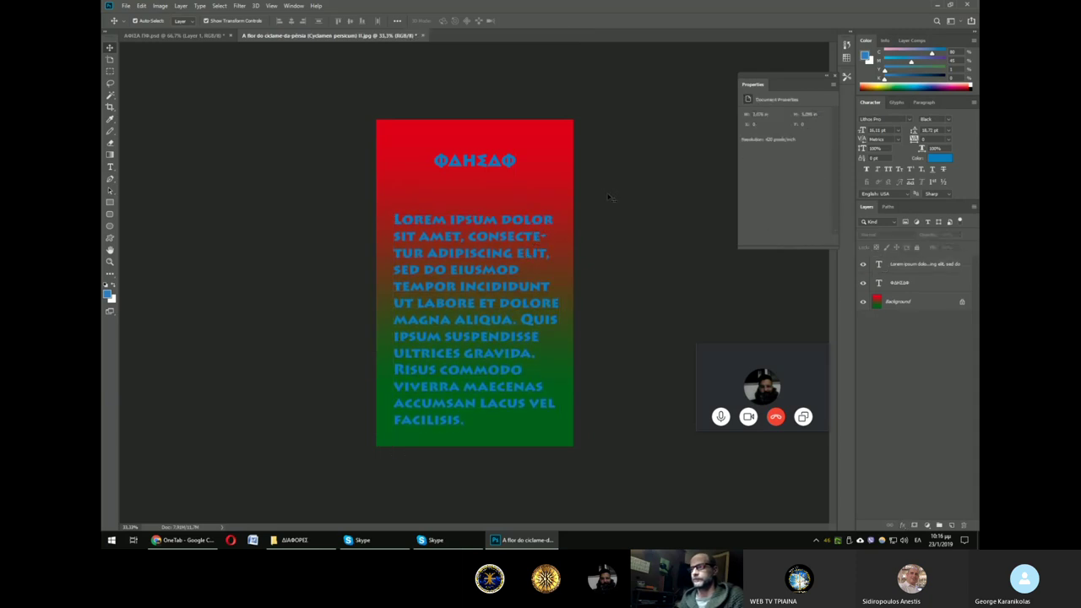
Step: Make the Background layer plain white and lower the ΦΔΗΣΔΦ title slightly
{"action": "left_click", "coordinate": [879, 300]}
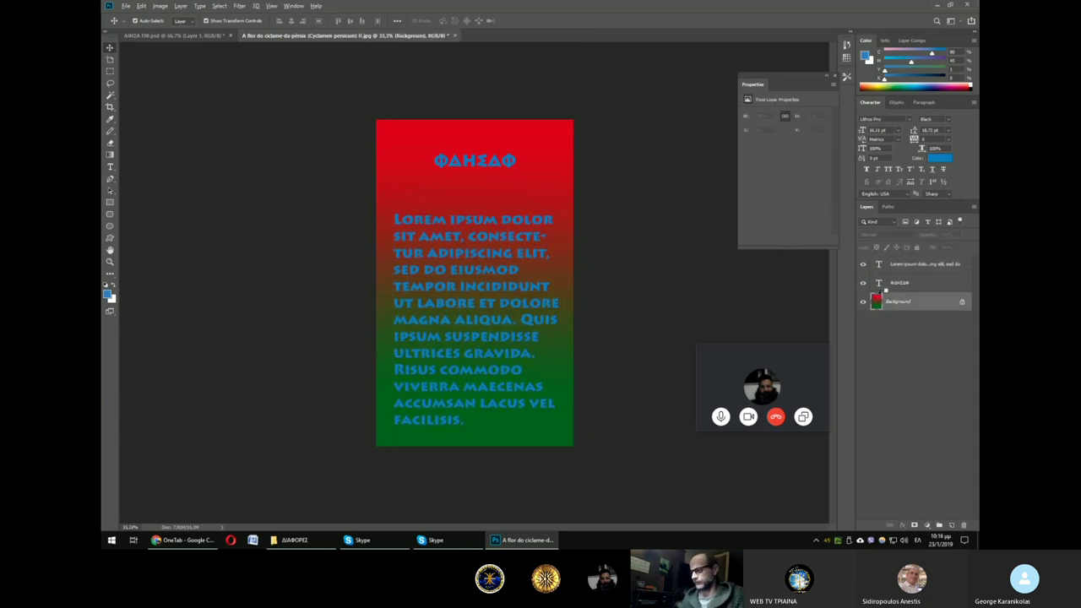
{"action": "key", "text": "alt+BackSpace"}
{"action": "key", "text": "ctrl+z"}
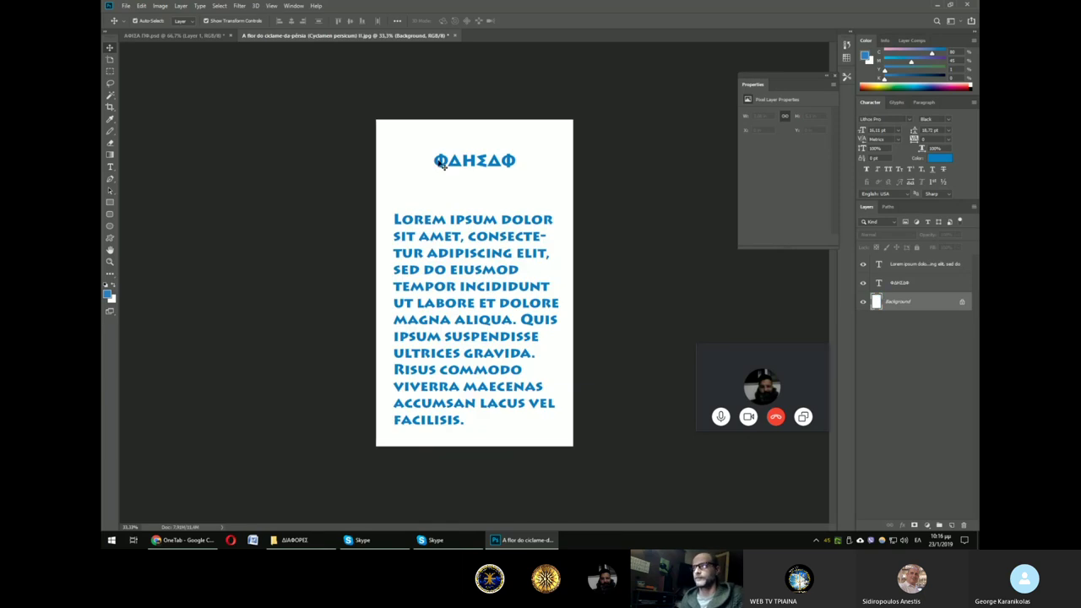
{"action": "left_click_drag", "start_coordinate": [453, 160], "coordinate": [452, 180]}
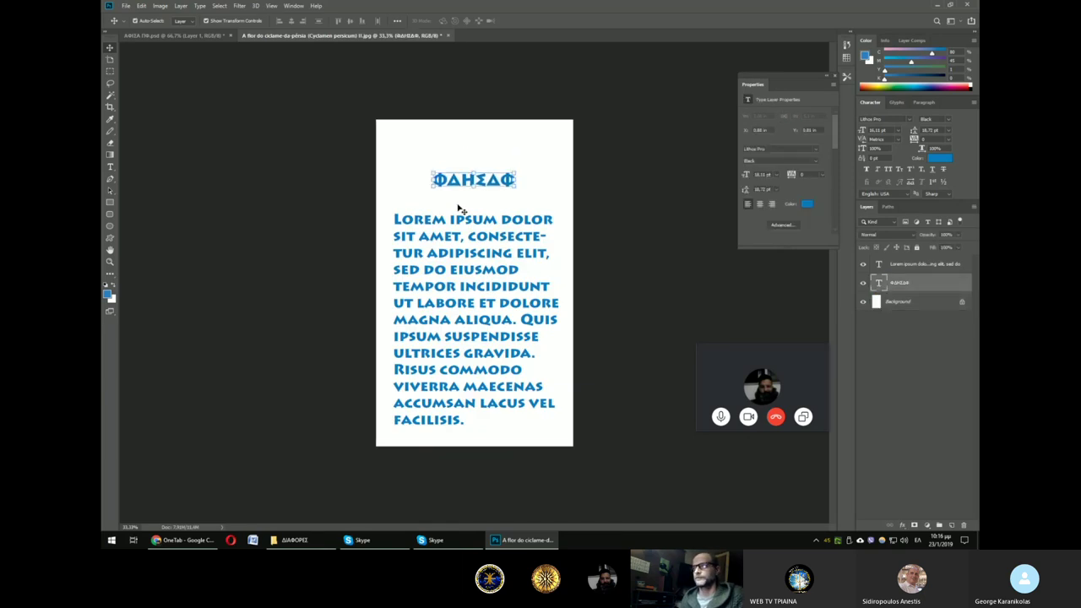
{"action": "left_click", "coordinate": [448, 218]}
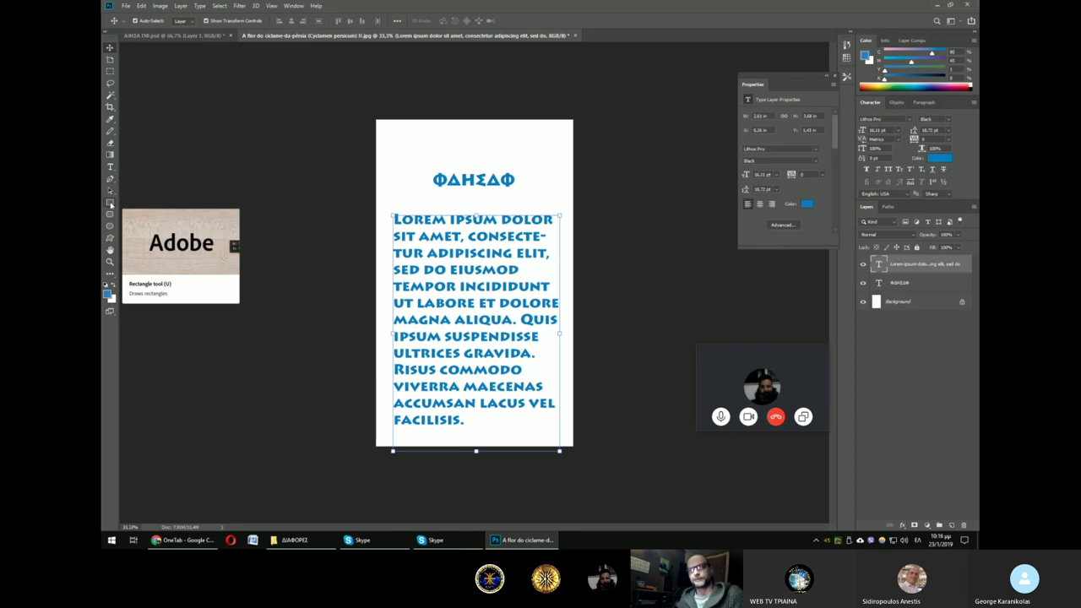
Step: Draw a blue rectangle, shorten it to a banner, and place it above the paragraph
{"action": "left_click", "coordinate": [111, 205]}
{"action": "left_click_drag", "start_coordinate": [409, 160], "coordinate": [553, 308]}
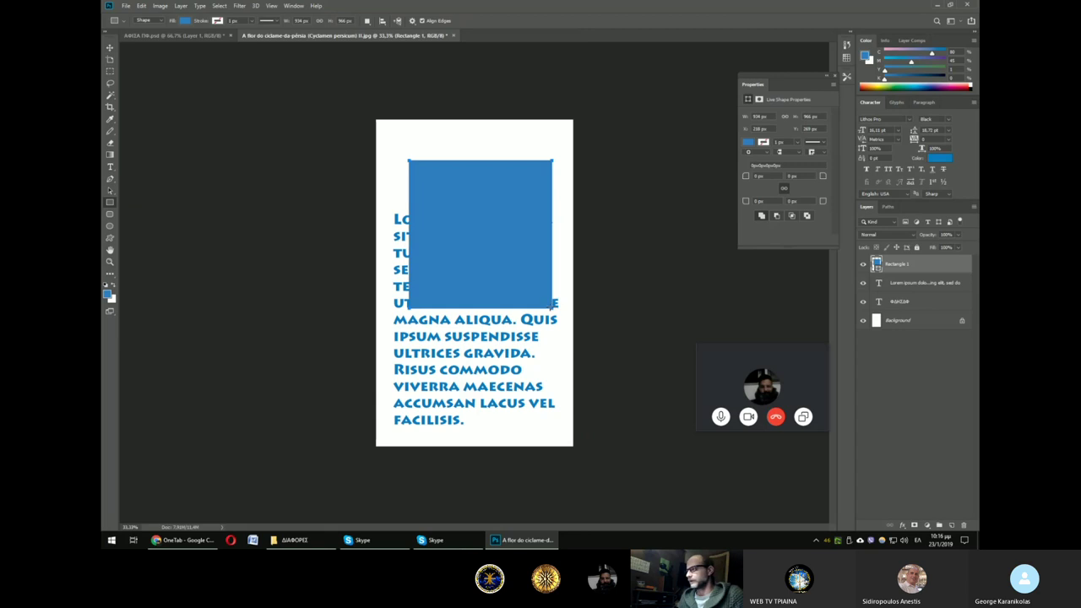
{"action": "left_click", "coordinate": [111, 48]}
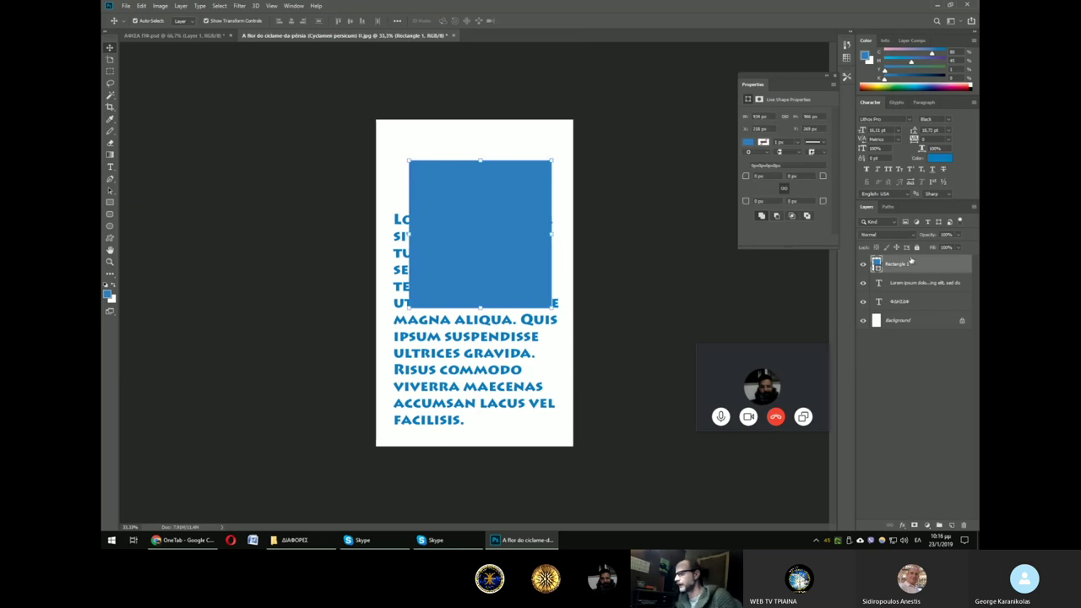
{"action": "left_click_drag", "start_coordinate": [551, 307], "coordinate": [555, 222]}
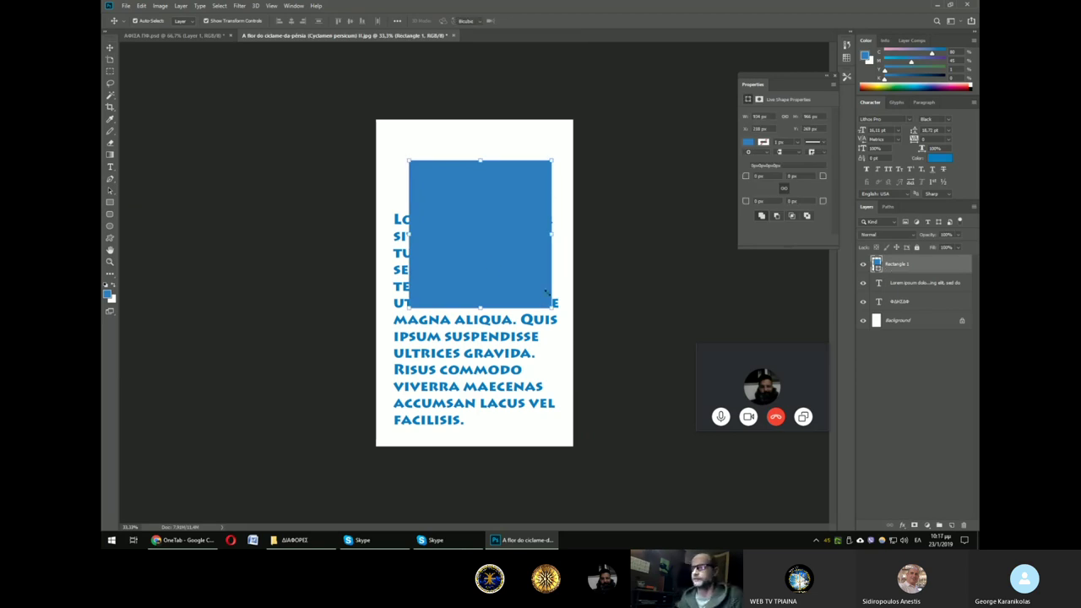
{"action": "key", "text": "Return"}
{"action": "left_click_drag", "start_coordinate": [511, 182], "coordinate": [499, 152]}
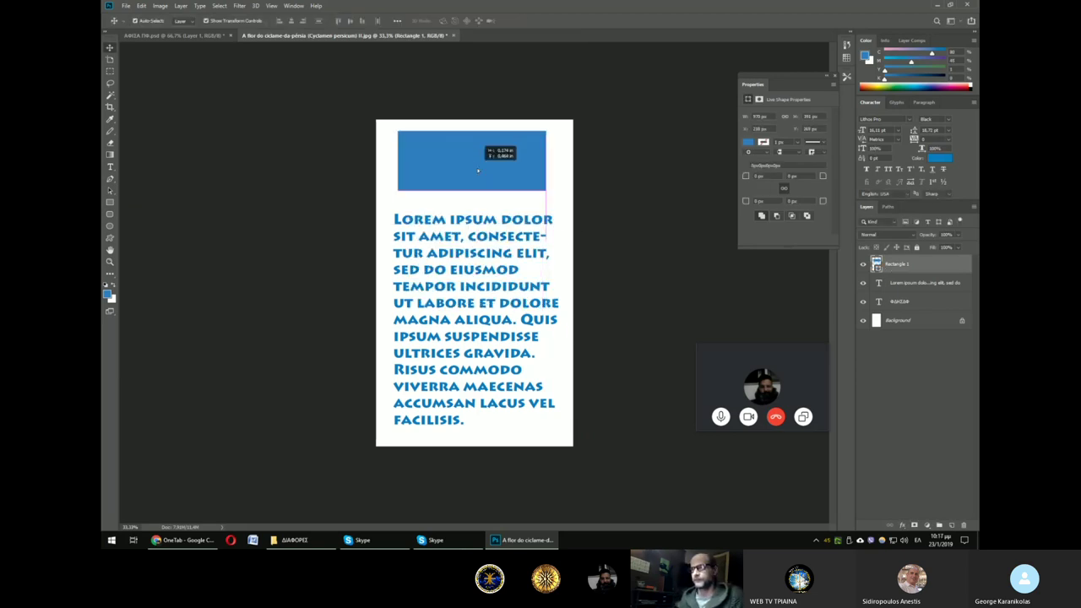
{"action": "left_click", "coordinate": [593, 232]}
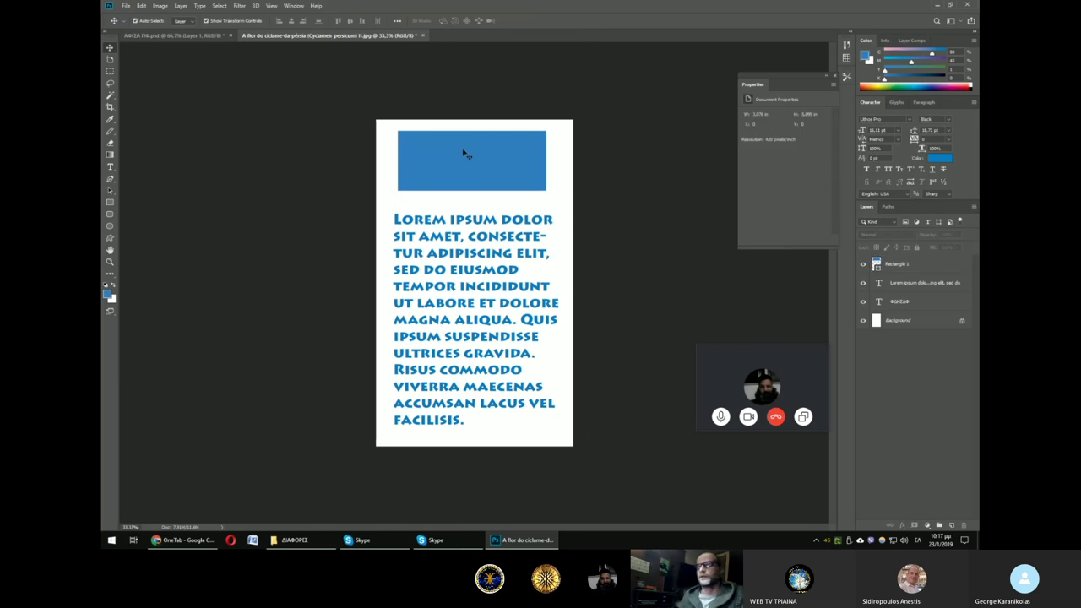
Step: Close the flyer without saving and zoom out to fit the whole poster
{"action": "left_click", "coordinate": [422, 36]}
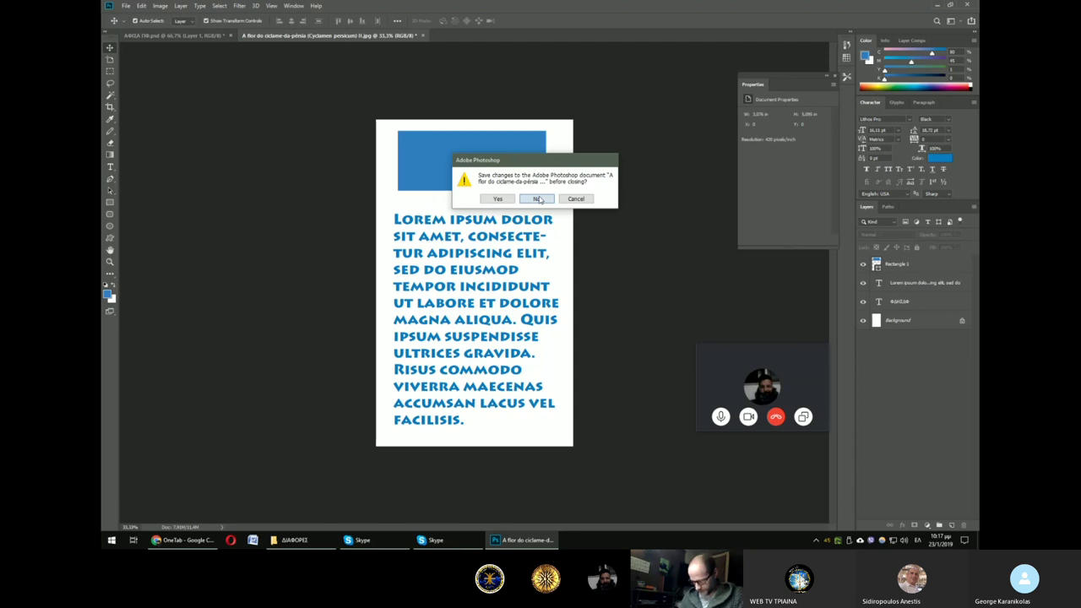
{"action": "left_click", "coordinate": [537, 198]}
{"action": "key", "text": "ctrl+minus"}
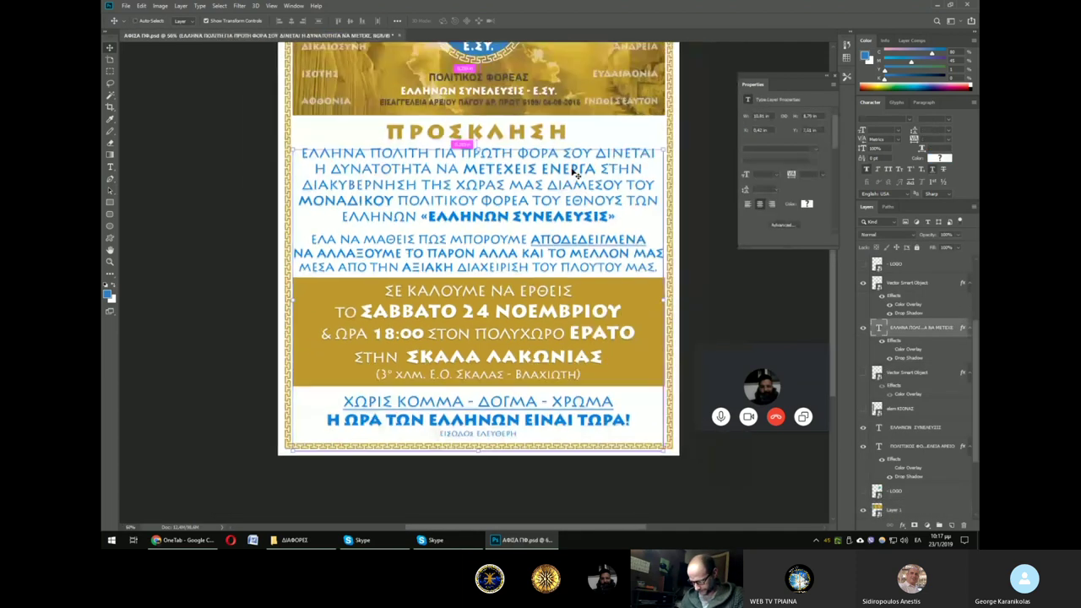
{"action": "key", "text": "ctrl+minus"}
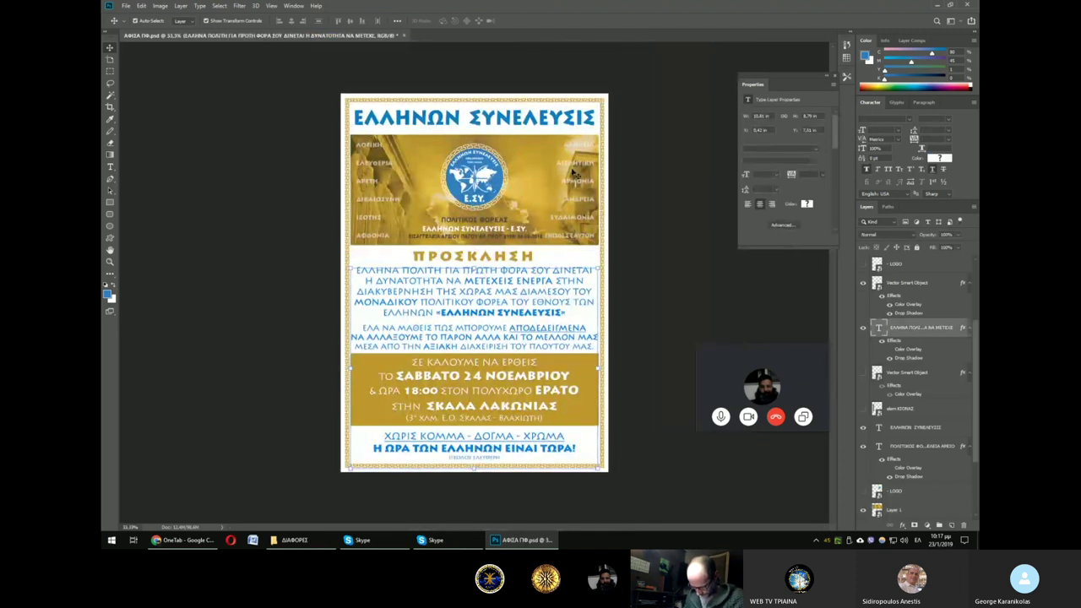
Step: Deselect the poster's text layer and dismiss the floating Properties panel
{"action": "left_click", "coordinate": [662, 220]}
{"action": "left_click_drag", "start_coordinate": [781, 354], "coordinate": [782, 346]}
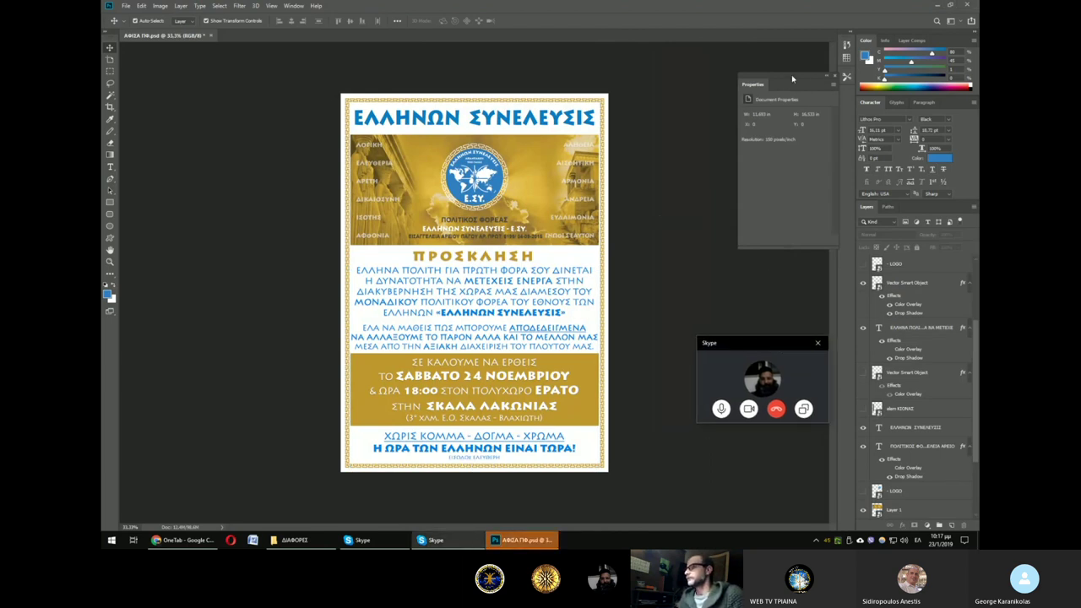
{"action": "left_click_drag", "start_coordinate": [802, 78], "coordinate": [780, 57]}
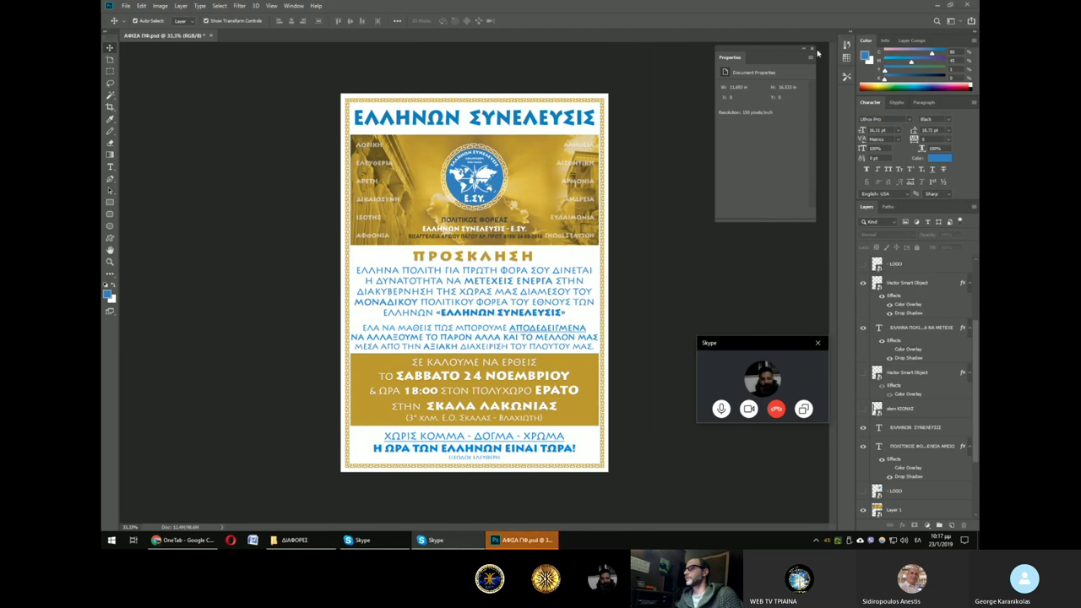
{"action": "left_click", "coordinate": [817, 54]}
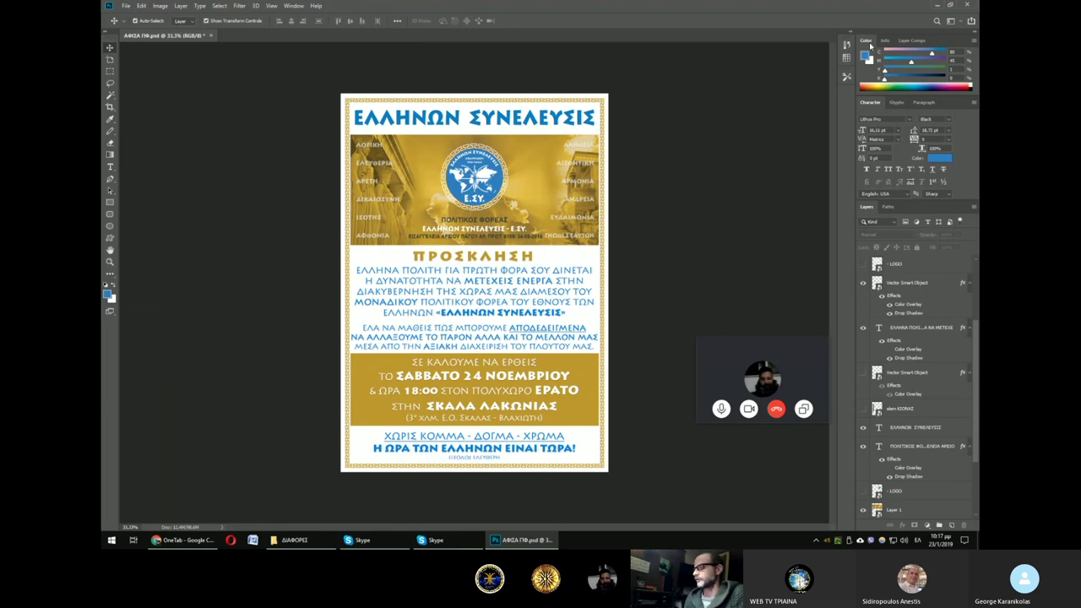
Step: Set the font to Ink Free and move the call window away from the panels
{"action": "left_click", "coordinate": [910, 119]}
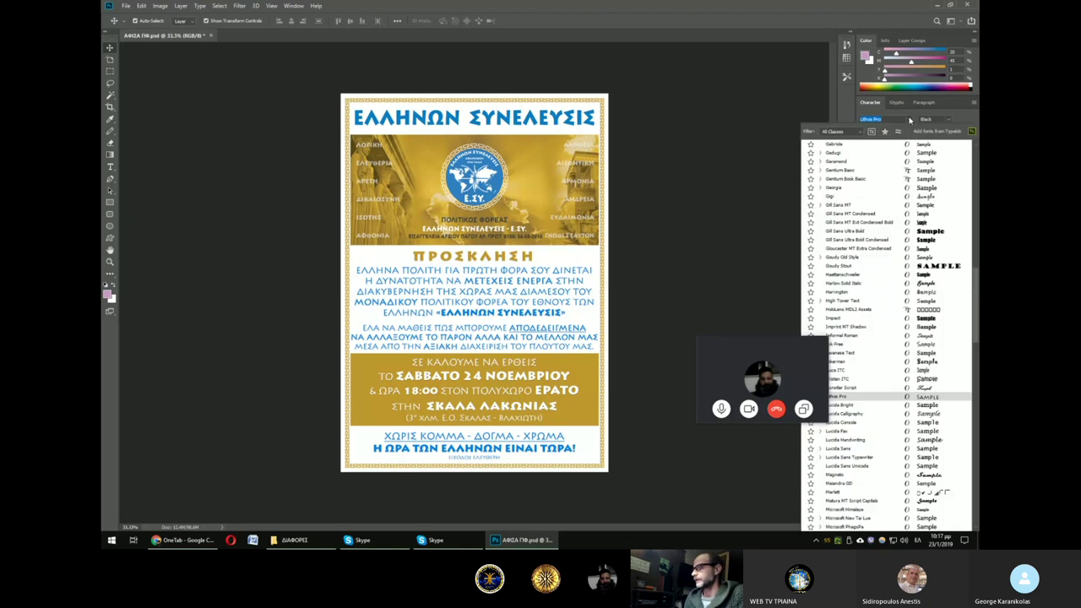
{"action": "left_click", "coordinate": [853, 344]}
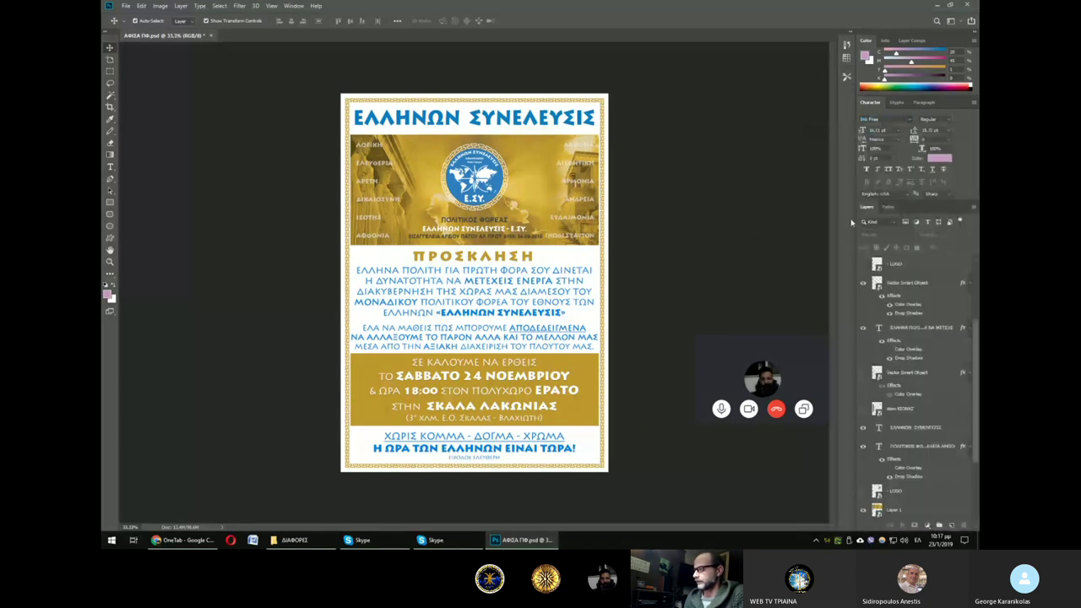
{"action": "scroll", "coordinate": [918, 351], "scroll_direction": "up", "scroll_amount": 2}
{"action": "scroll", "coordinate": [917, 351], "scroll_direction": "up", "scroll_amount": 2}
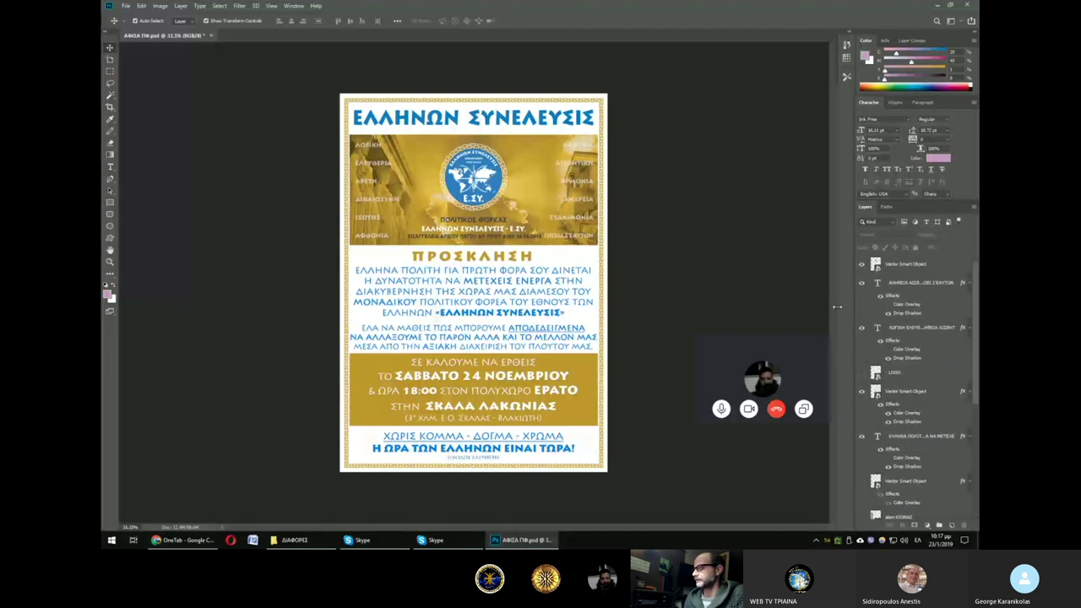
{"action": "left_click_drag", "start_coordinate": [854, 321], "coordinate": [817, 310]}
{"action": "mouse_move", "coordinate": [775, 342]}
{"action": "left_mouse_down"}
{"action": "mouse_move", "coordinate": [761, 435]}
{"action": "mouse_move", "coordinate": [723, 436]}
{"action": "left_mouse_up"}
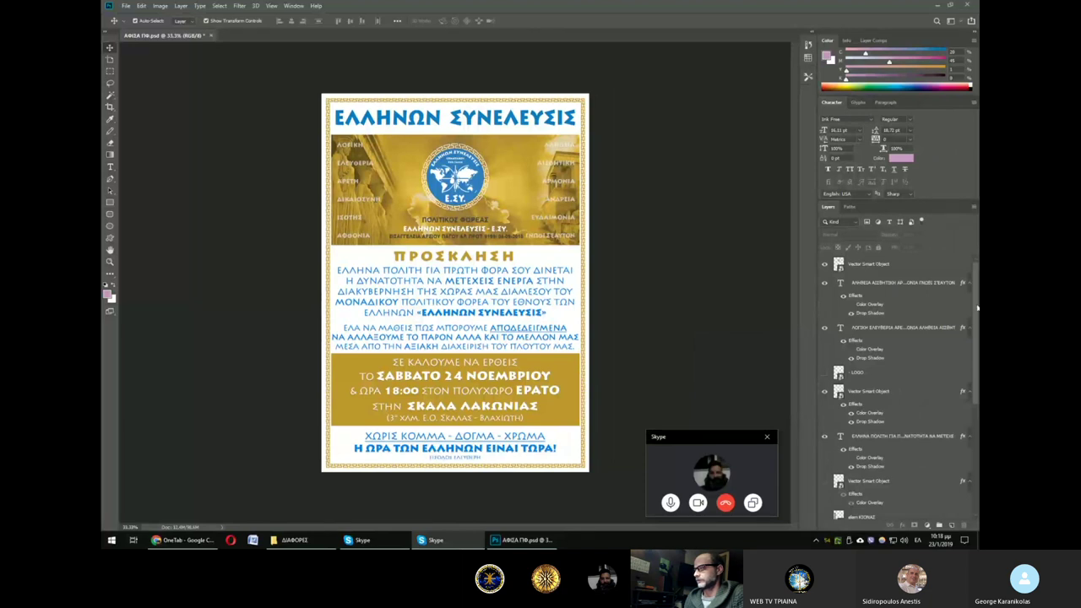
Step: Inspect the poster's body text, smart object, logo and title layers
{"action": "left_click", "coordinate": [471, 308]}
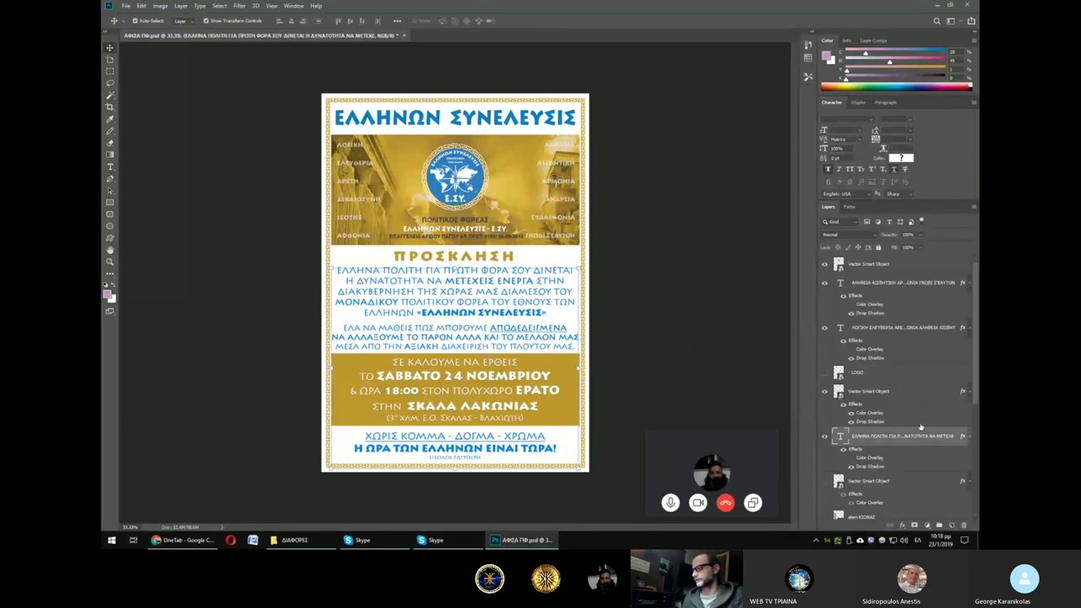
{"action": "left_click", "coordinate": [453, 255]}
{"action": "left_click", "coordinate": [456, 177]}
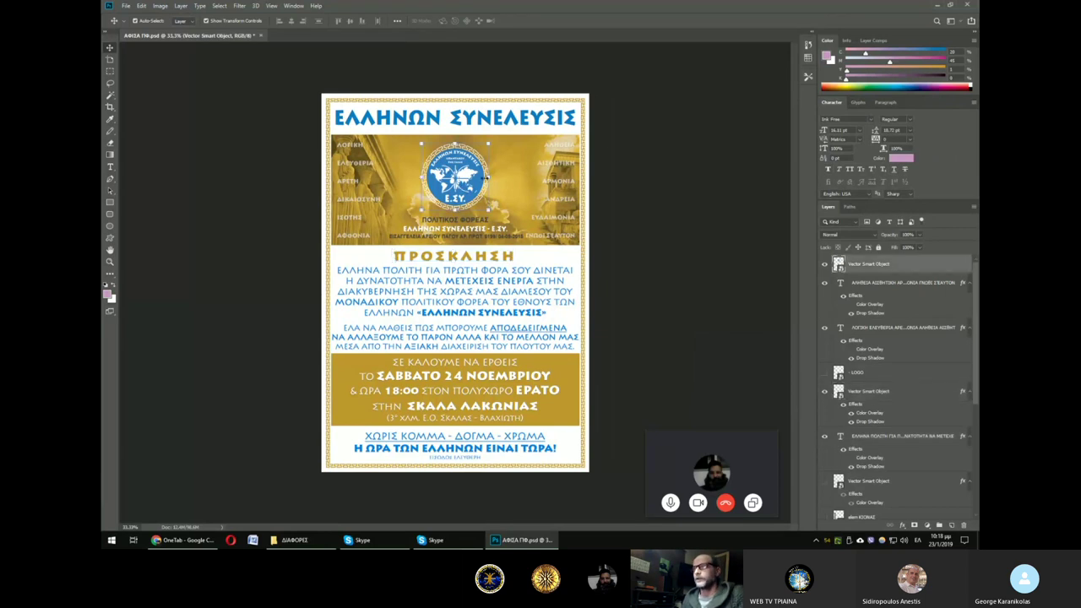
{"action": "left_click", "coordinate": [616, 144]}
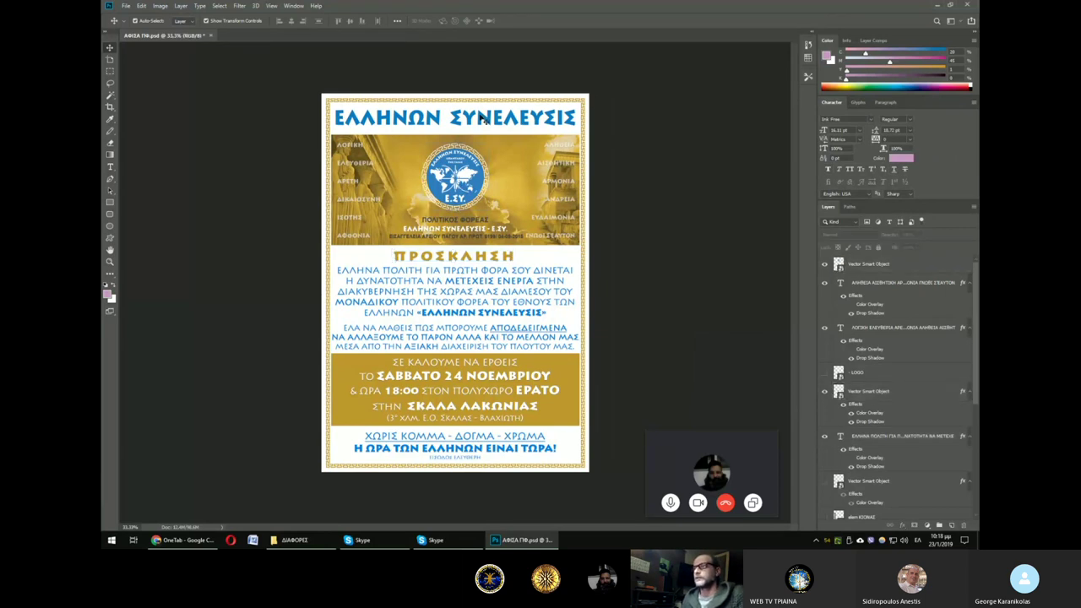
{"action": "left_click", "coordinate": [483, 119]}
{"action": "left_click", "coordinate": [695, 139]}
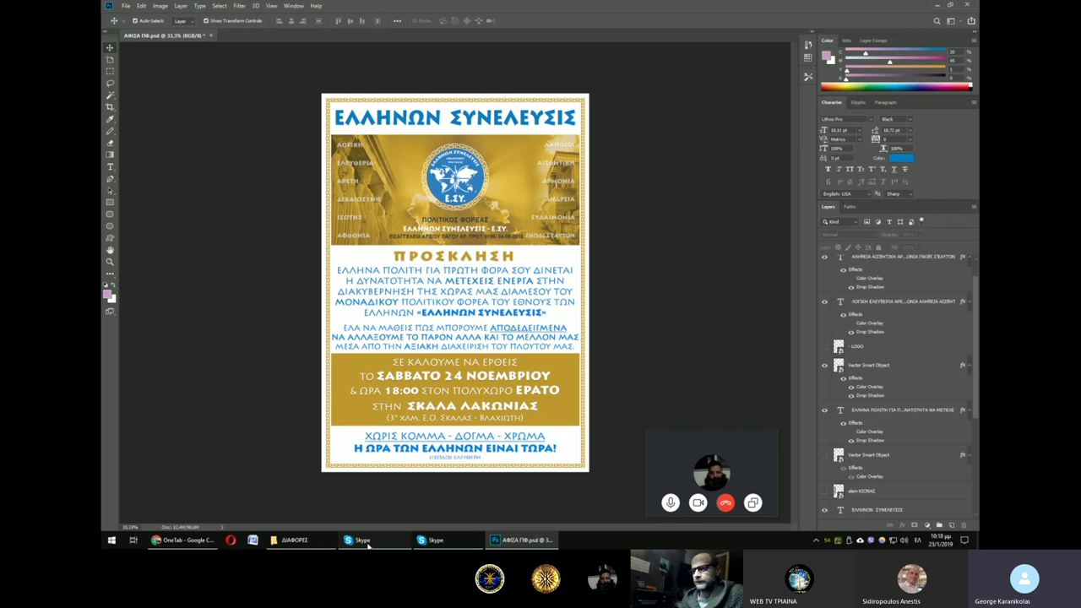
Step: Check the Skype call, then return to the poster and zoom in
{"action": "left_click", "coordinate": [367, 544]}
{"action": "mouse_move", "coordinate": [521, 540]}
{"action": "left_click", "coordinate": [435, 544]}
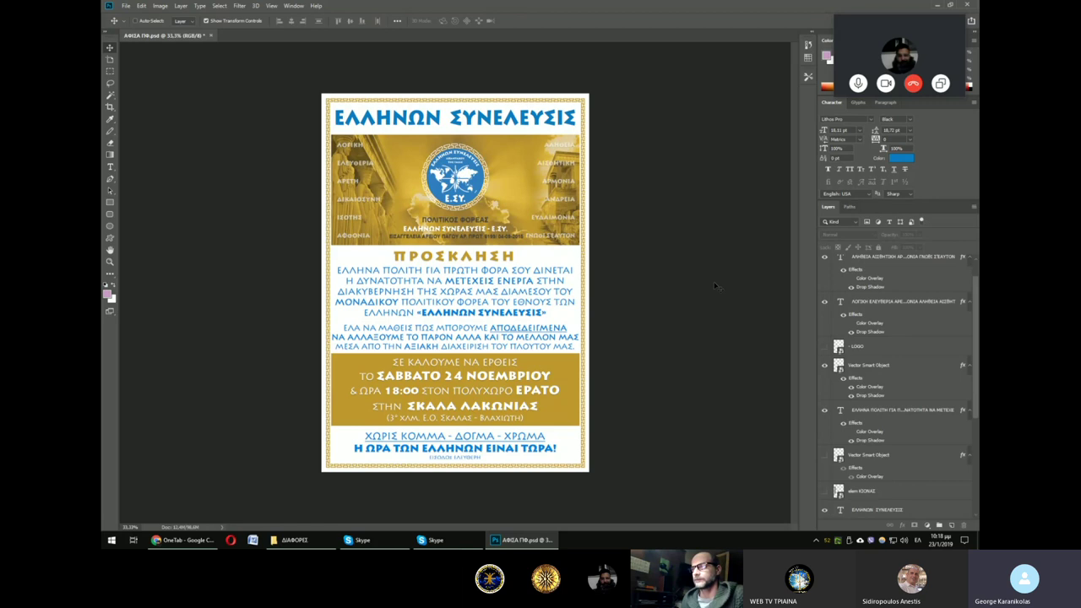
{"action": "key", "text": "ctrl+0"}
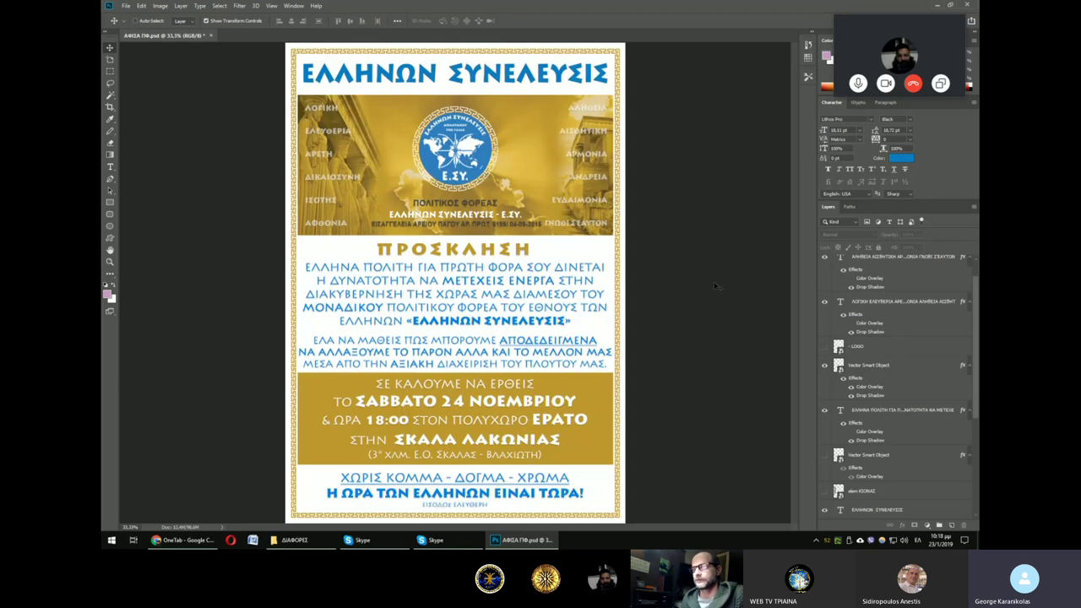
{"action": "key", "text": "ctrl+plus"}
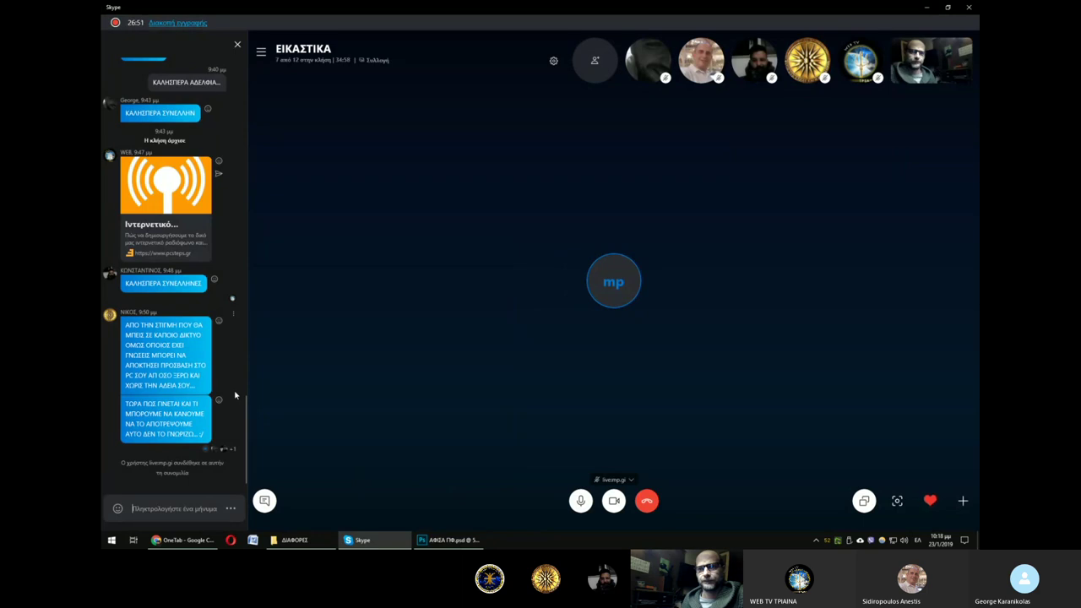
Step: Minimise the Skype call from the taskbar to reveal the poster again
{"action": "left_click", "coordinate": [374, 540]}
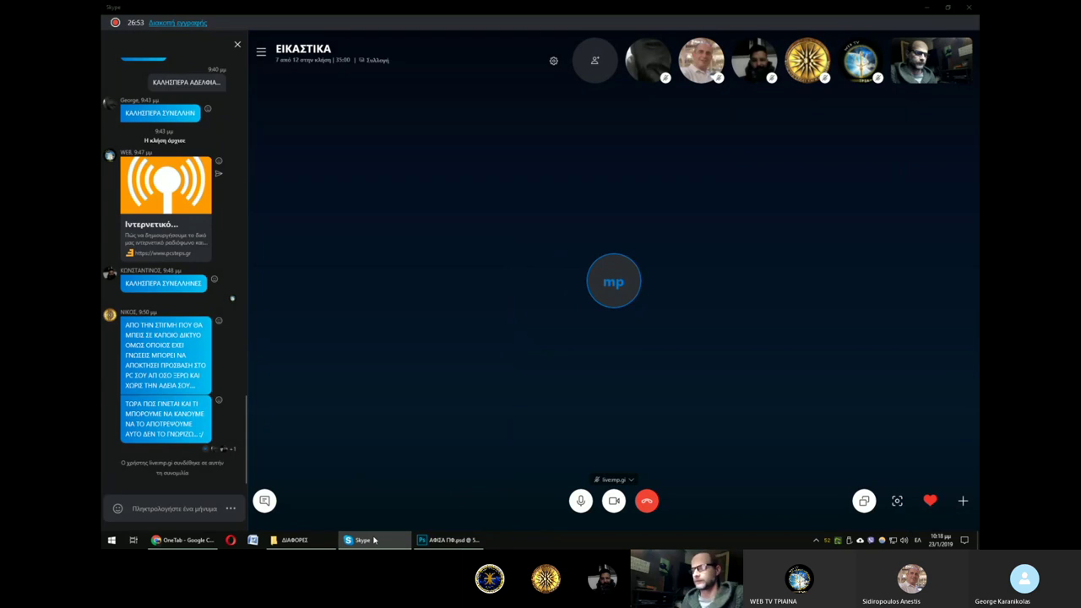
{"action": "left_click", "coordinate": [374, 539]}
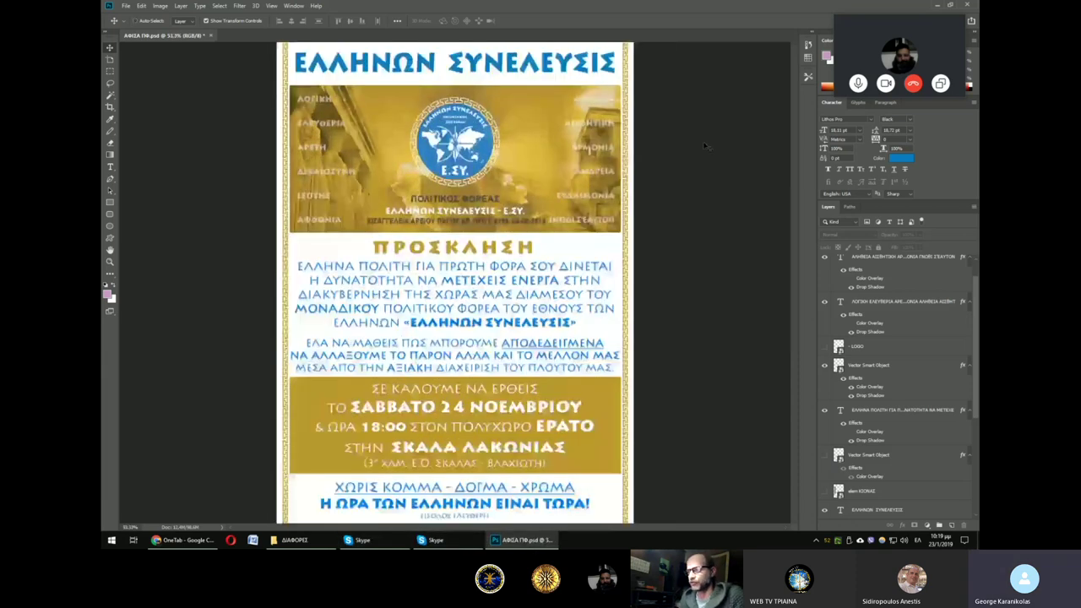
{"action": "scroll", "coordinate": [676, 169], "scroll_direction": "up", "scroll_amount": 2}
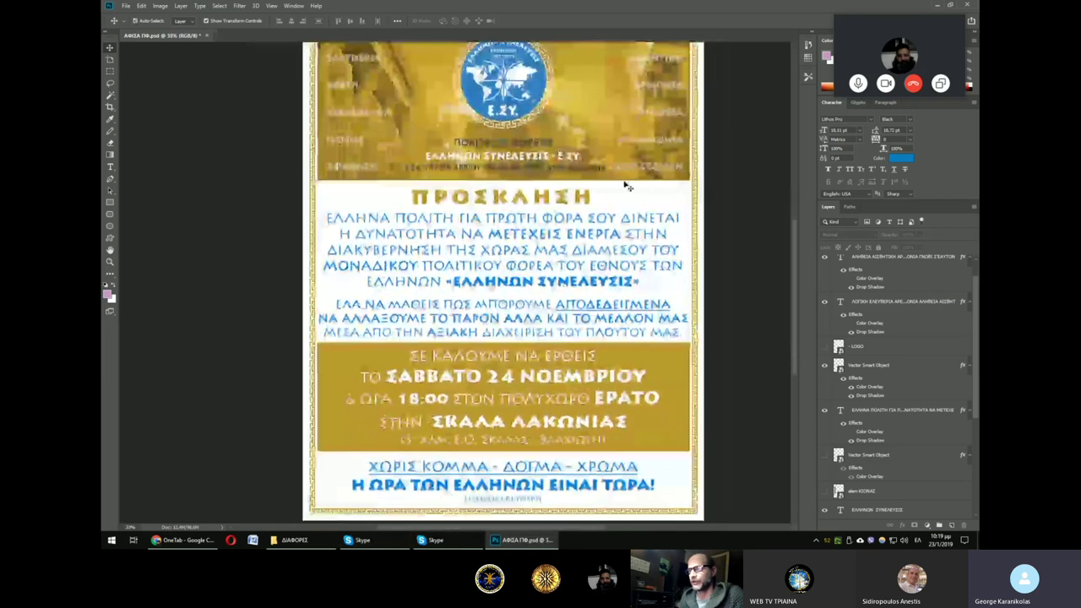
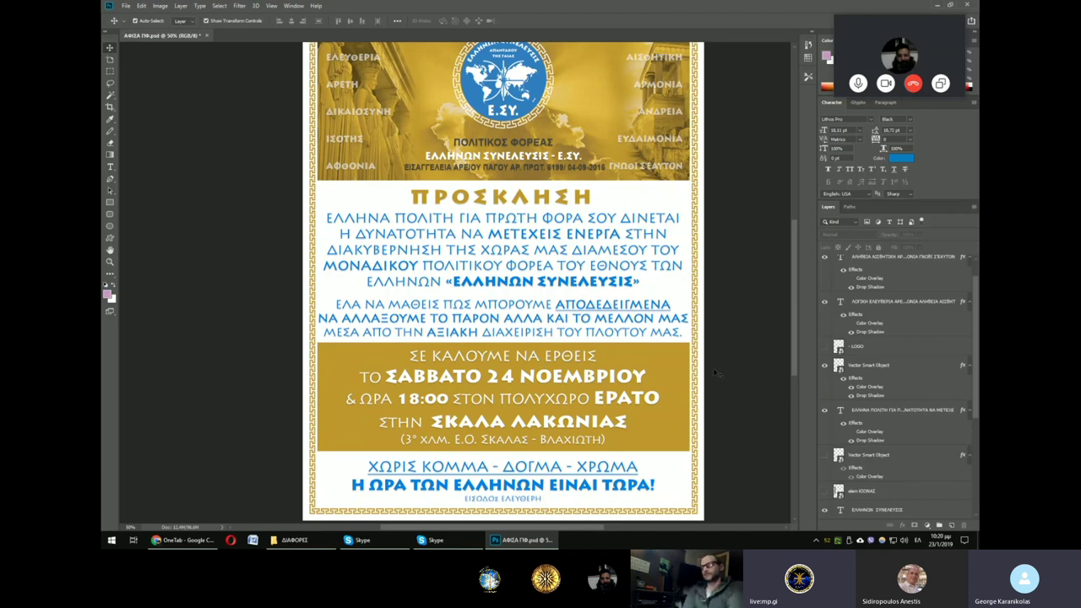
Step: Preview the mayfly photo from the ΔΙΑΦΟΡΕΣ folder, try it in Photoshop, then close it
{"action": "scroll", "coordinate": [713, 371], "scroll_direction": "up", "scroll_amount": 1}
{"action": "scroll", "coordinate": [714, 372], "scroll_direction": "up", "scroll_amount": 1}
{"action": "scroll", "coordinate": [713, 371], "scroll_direction": "up", "scroll_amount": 1}
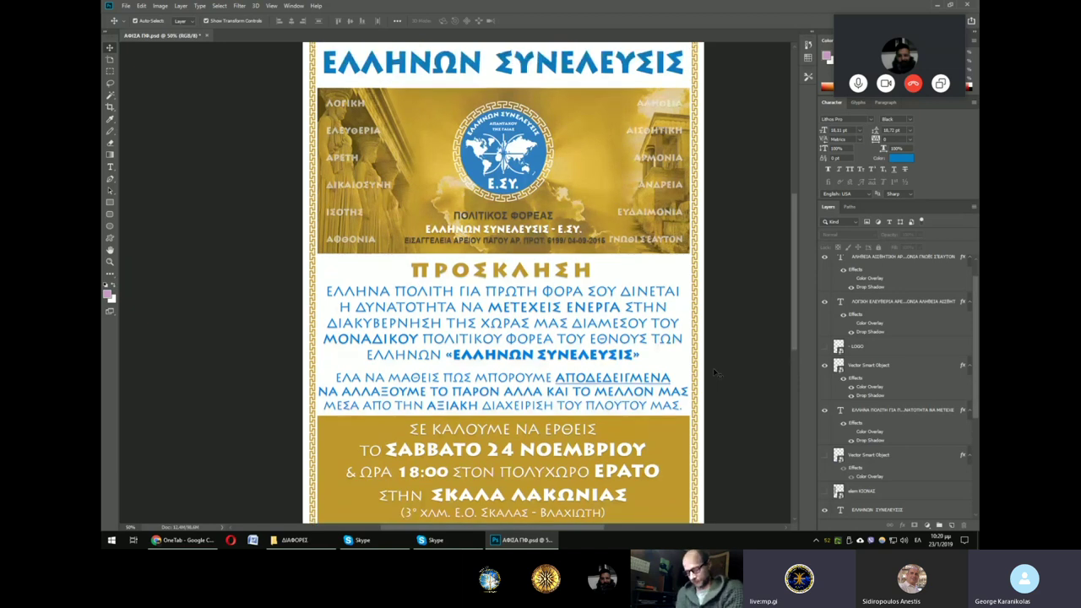
{"action": "scroll", "coordinate": [716, 368], "scroll_direction": "up", "scroll_amount": 3}
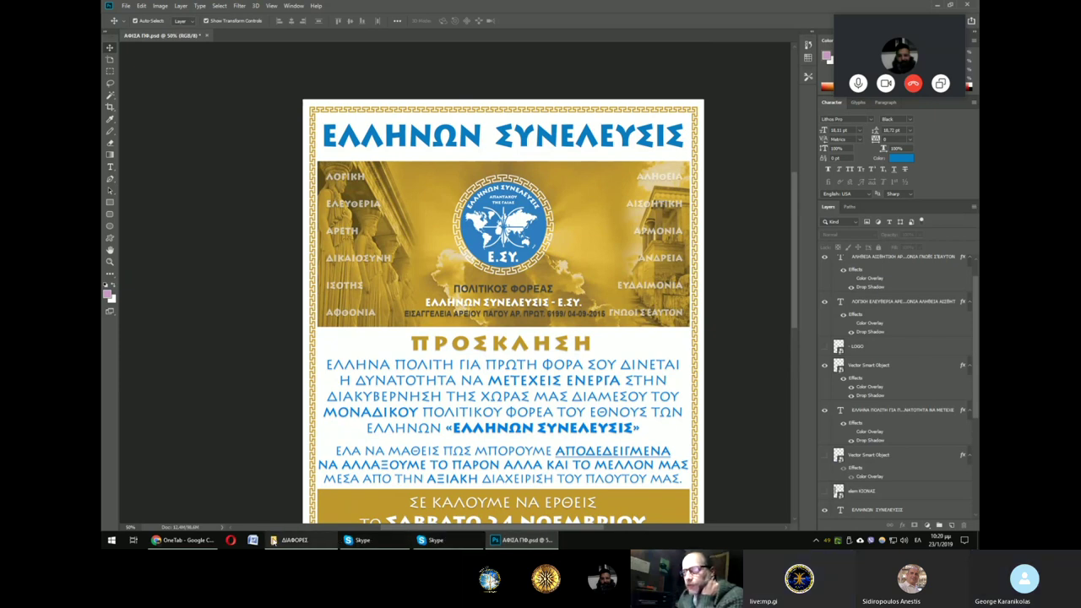
{"action": "left_click", "coordinate": [292, 540]}
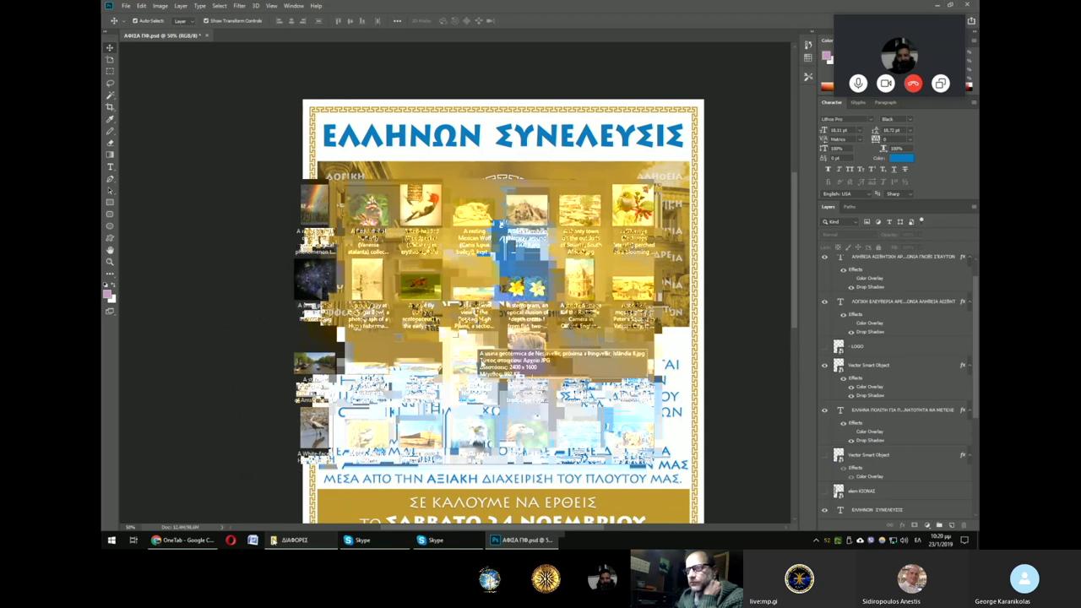
{"action": "scroll", "coordinate": [477, 346], "scroll_direction": "down", "scroll_amount": 5}
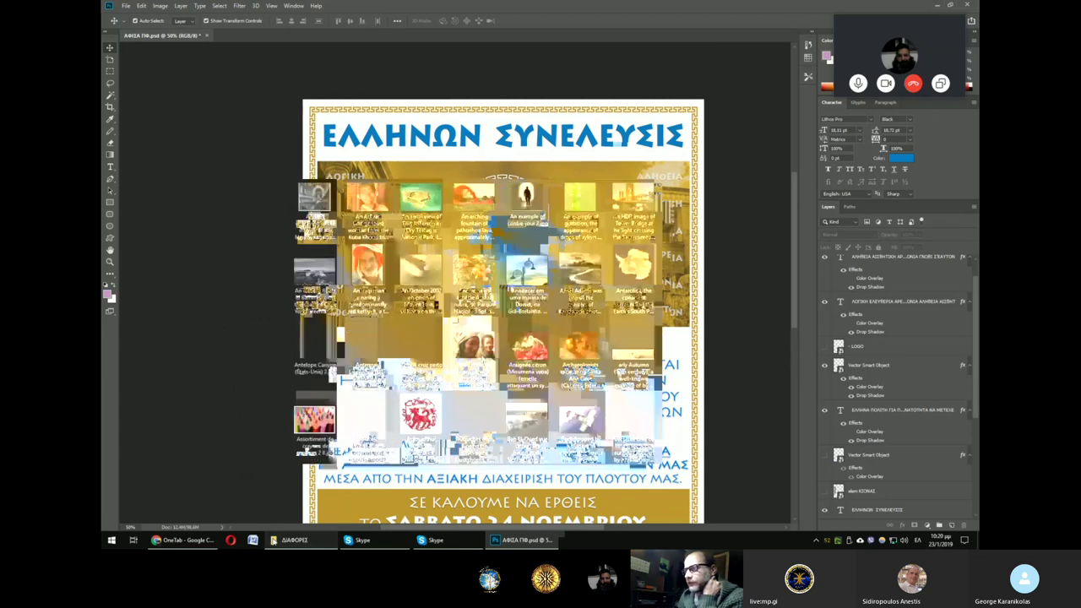
{"action": "scroll", "coordinate": [456, 319], "scroll_direction": "up", "scroll_amount": 2}
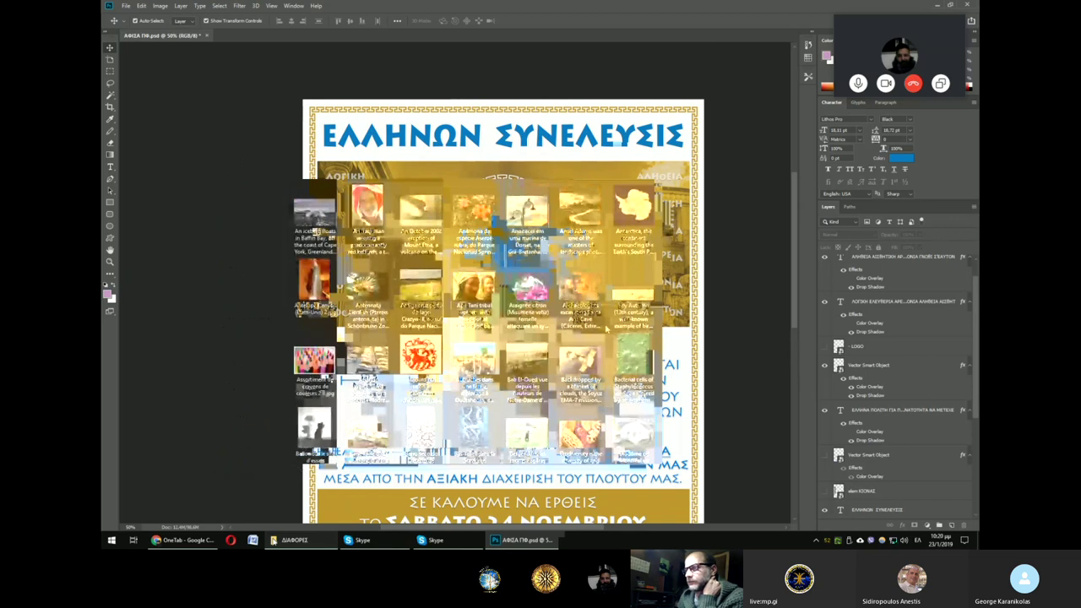
{"action": "scroll", "coordinate": [591, 329], "scroll_direction": "up", "scroll_amount": 3}
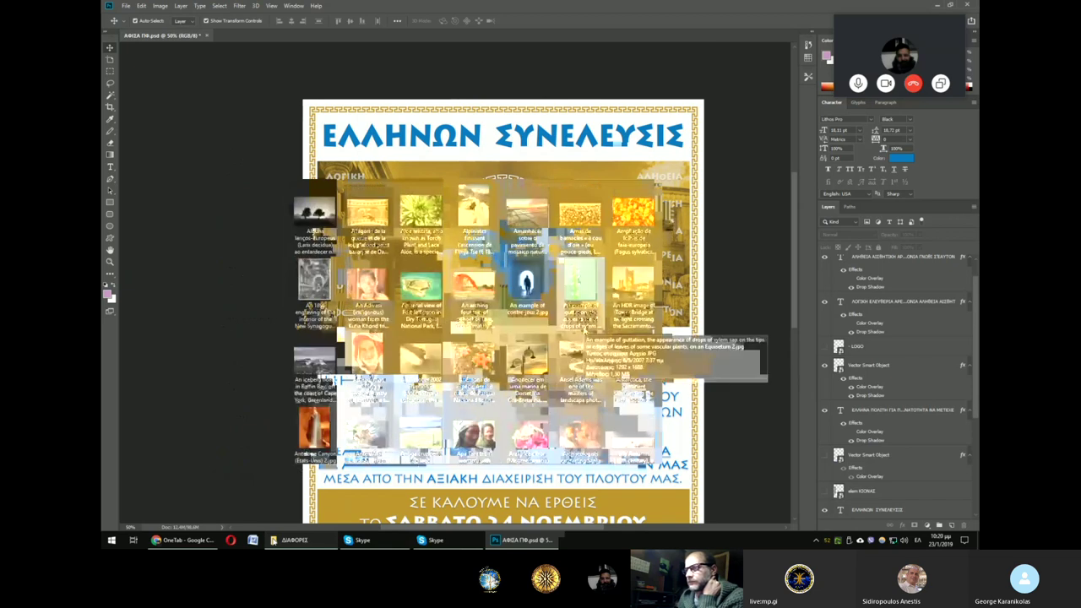
{"action": "scroll", "coordinate": [586, 330], "scroll_direction": "up", "scroll_amount": 3}
{"action": "scroll", "coordinate": [585, 331], "scroll_direction": "up", "scroll_amount": 2}
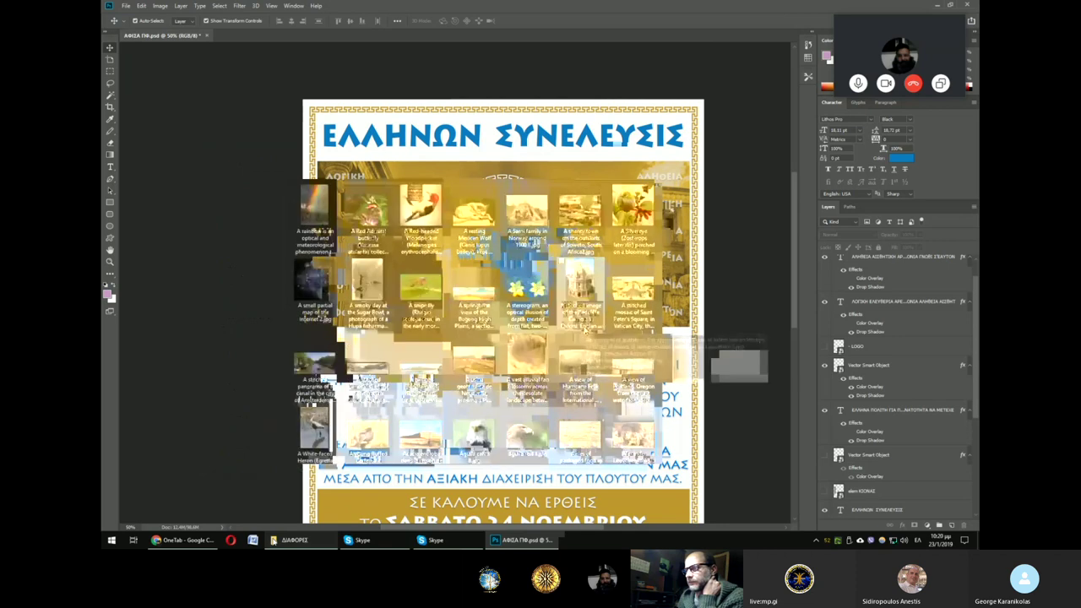
{"action": "scroll", "coordinate": [585, 331], "scroll_direction": "up", "scroll_amount": 2}
{"action": "scroll", "coordinate": [585, 332], "scroll_direction": "up", "scroll_amount": 2}
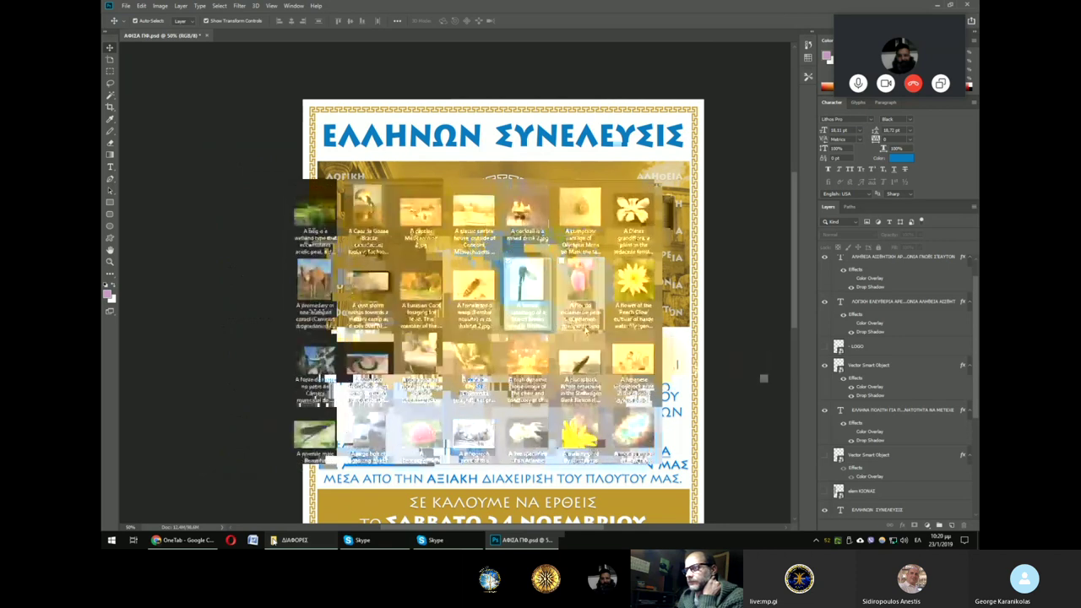
{"action": "scroll", "coordinate": [585, 331], "scroll_direction": "up", "scroll_amount": 2}
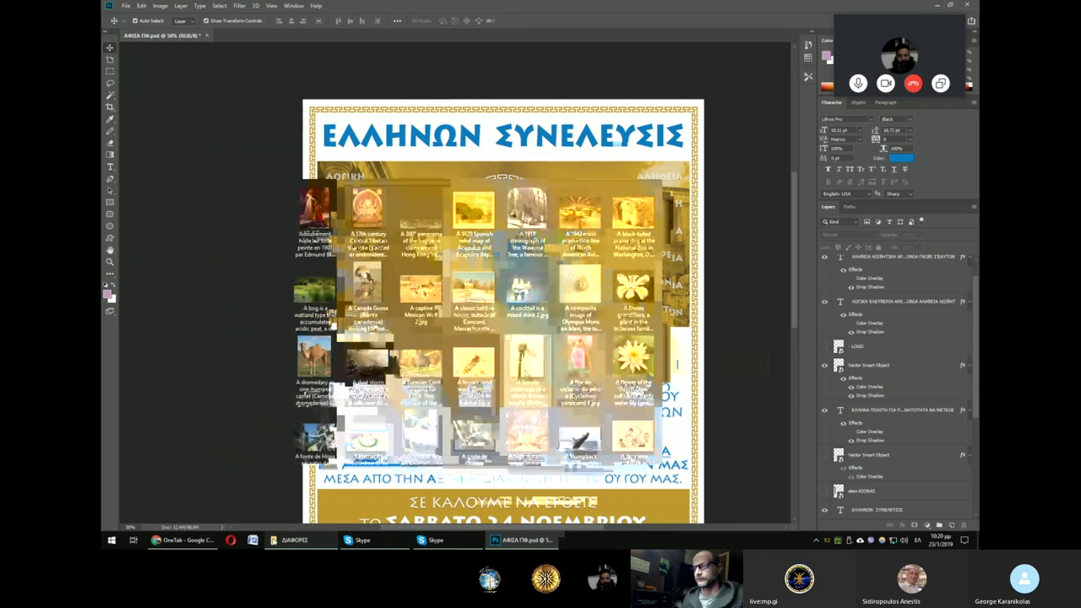
{"action": "double_click", "coordinate": [526, 371]}
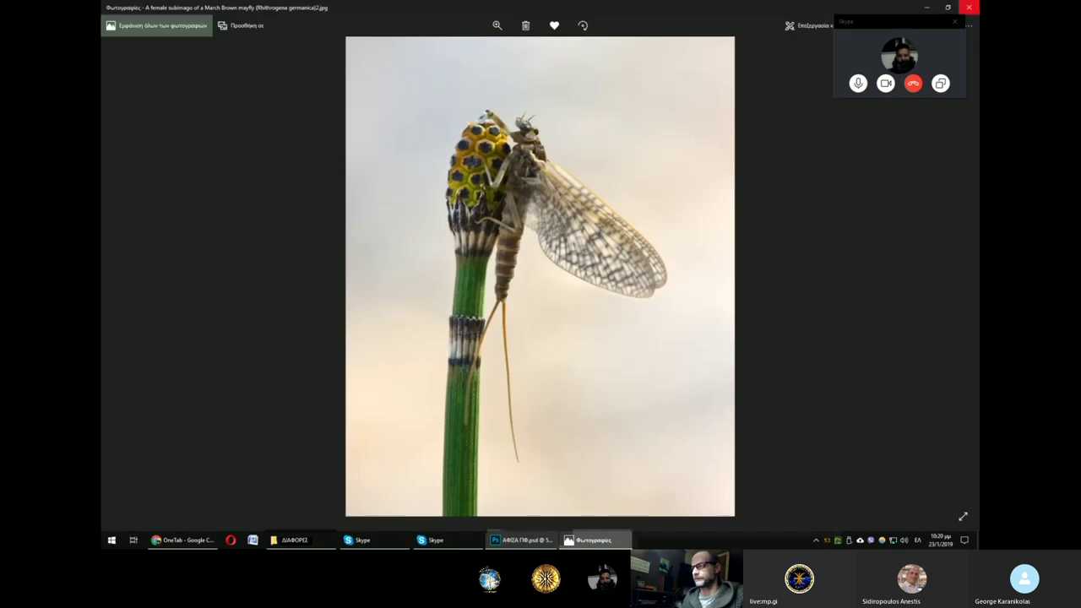
{"action": "left_click", "coordinate": [968, 7]}
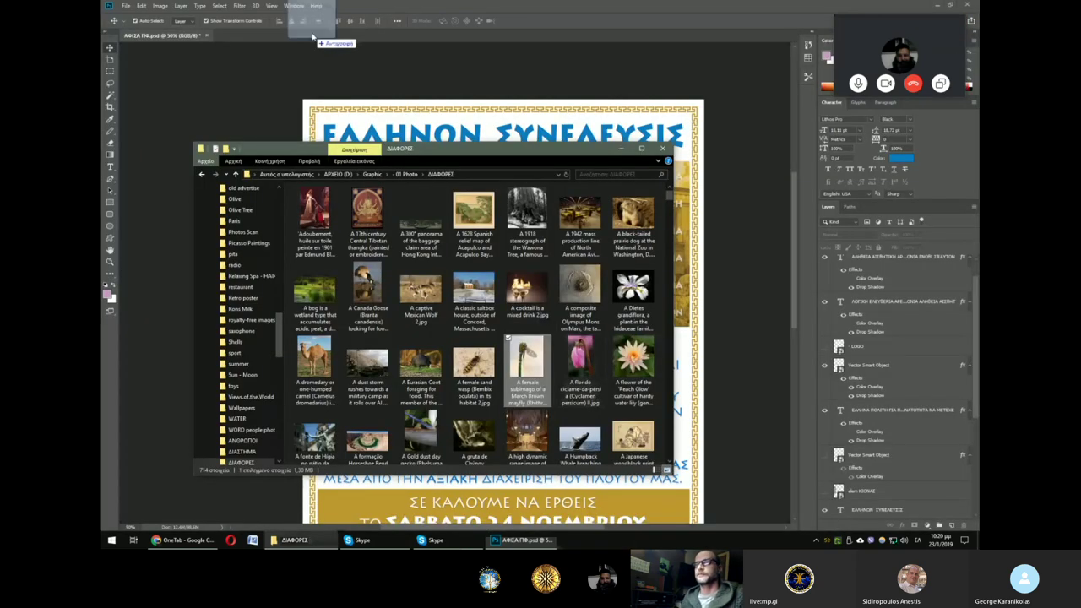
{"action": "left_click_drag", "start_coordinate": [312, 37], "coordinate": [313, 37]}
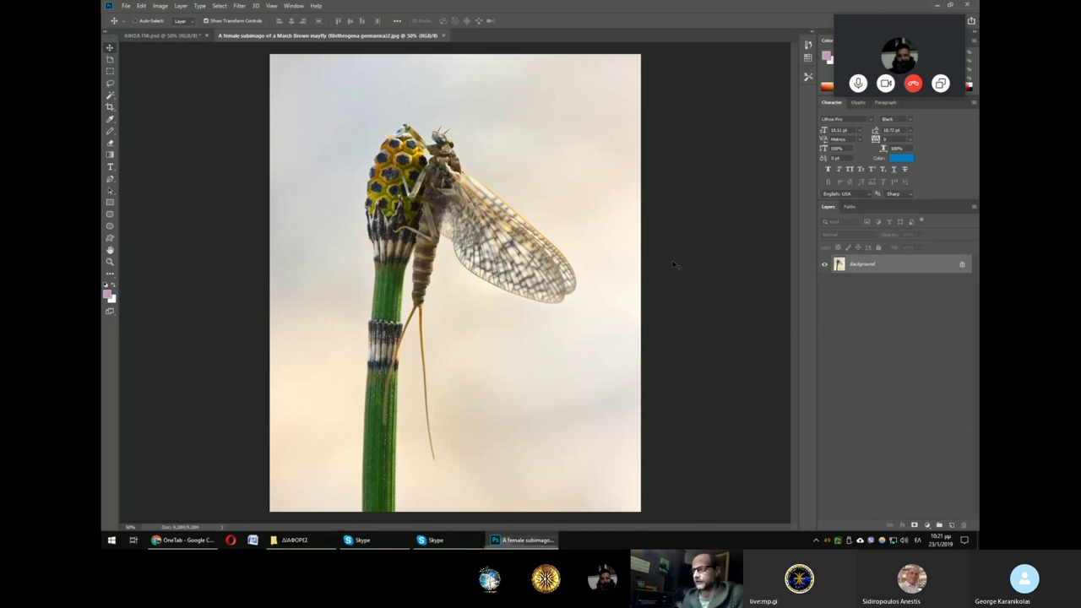
{"action": "key", "text": "ctrl+w"}
Step: Return File Explorer to the Graphic › 01 Photo folder
{"action": "key", "text": "alt+Tab"}
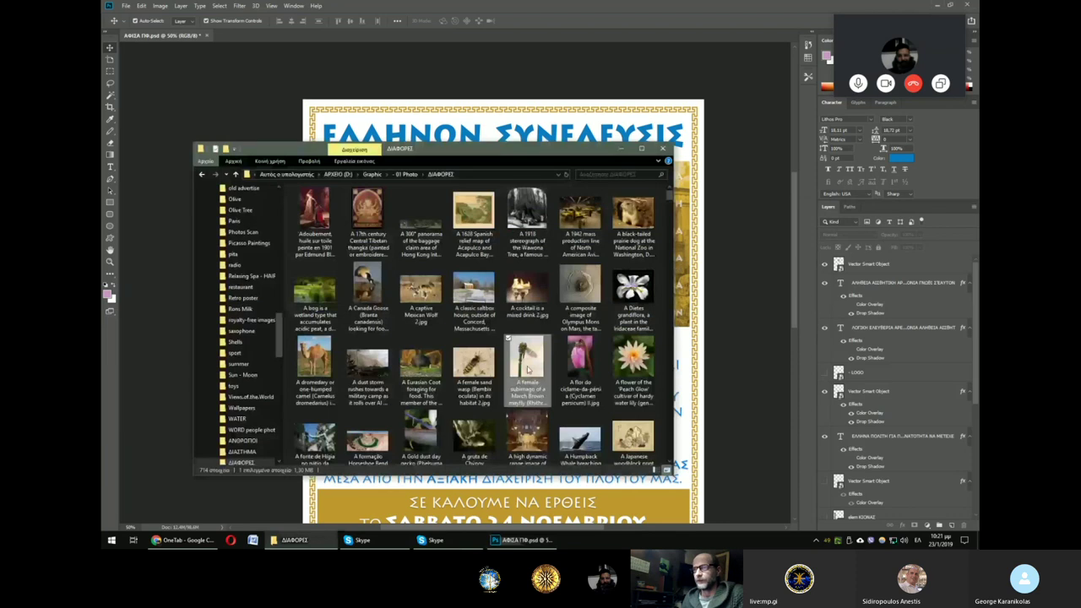
{"action": "scroll", "coordinate": [528, 369], "scroll_direction": "down", "scroll_amount": 3}
{"action": "scroll", "coordinate": [527, 369], "scroll_direction": "down", "scroll_amount": 2}
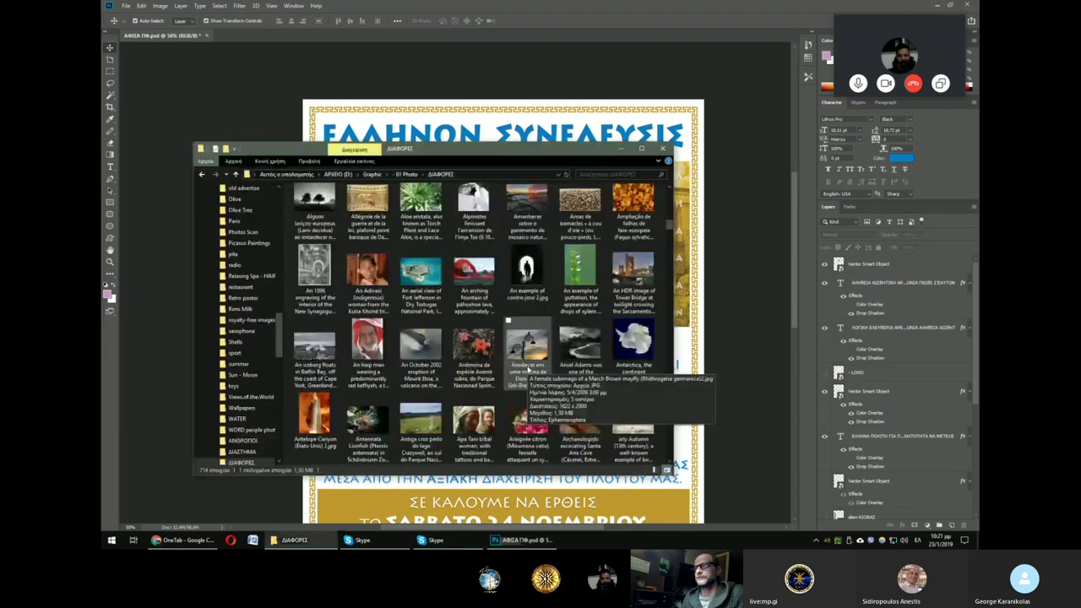
{"action": "left_click", "coordinate": [406, 173]}
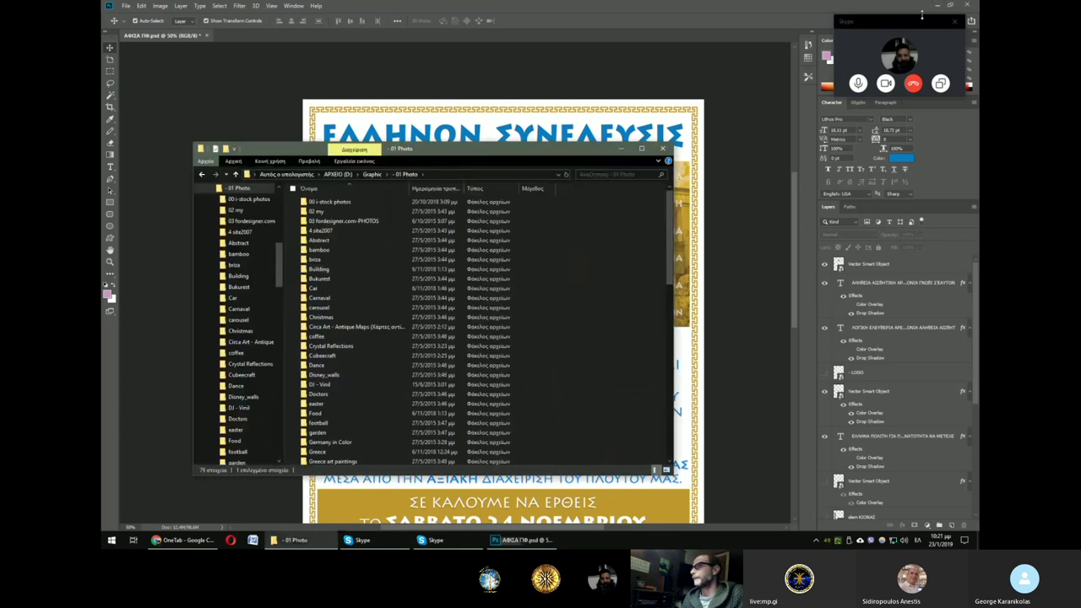
Step: Browse from ΦΩΤΟ2019 up to drive F: and into ΦΩΤΟΓΡΑΦΙΑ › ΕΛΛΑΣ
{"action": "left_click", "coordinate": [936, 6]}
{"action": "double_click", "coordinate": [397, 17]}
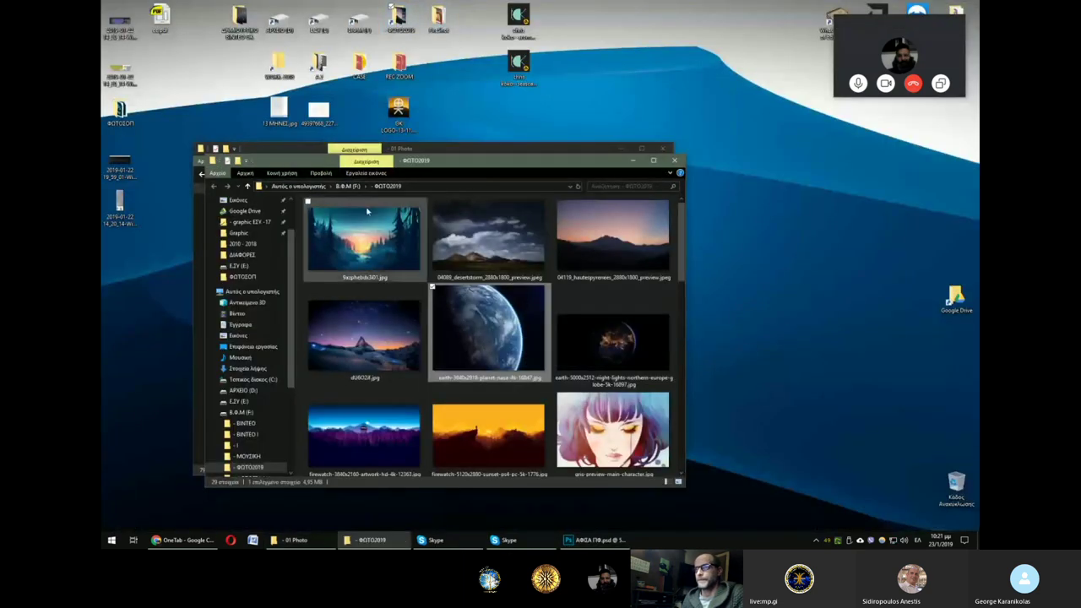
{"action": "left_click", "coordinate": [346, 186]}
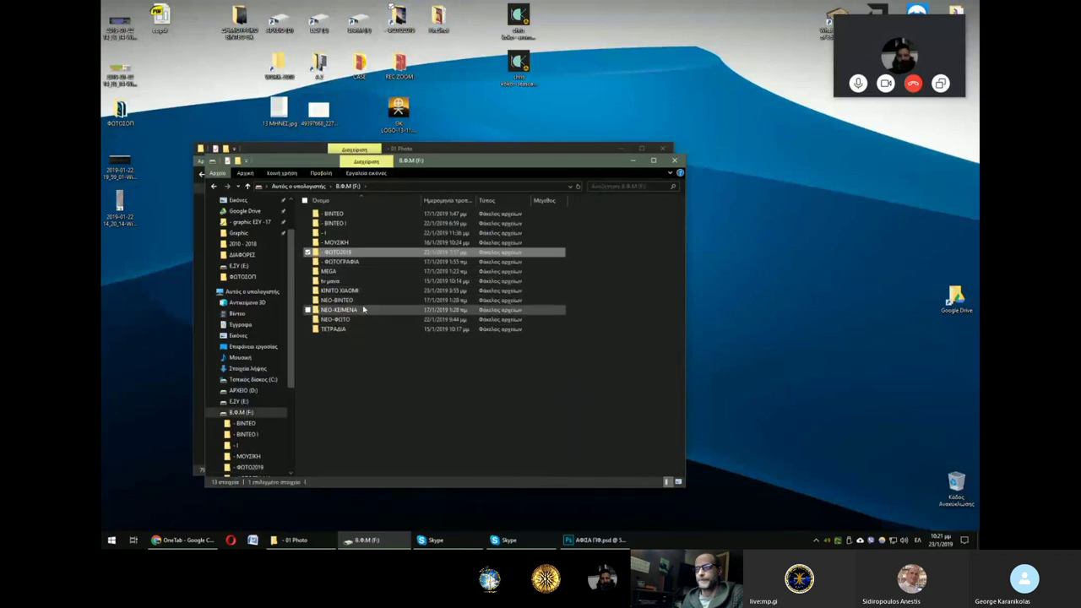
{"action": "double_click", "coordinate": [346, 262]}
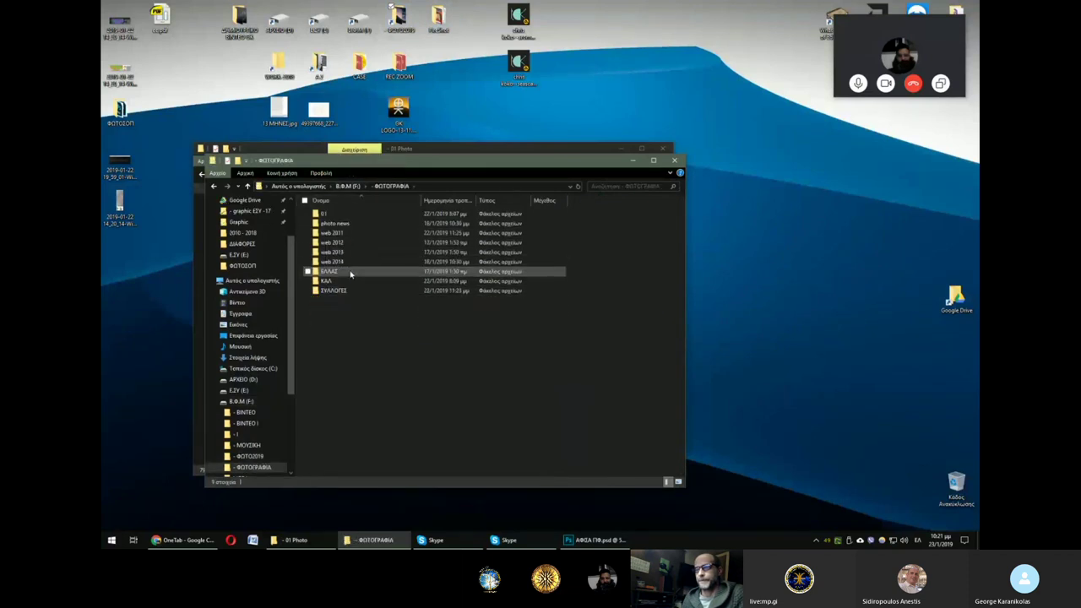
{"action": "double_click", "coordinate": [348, 272]}
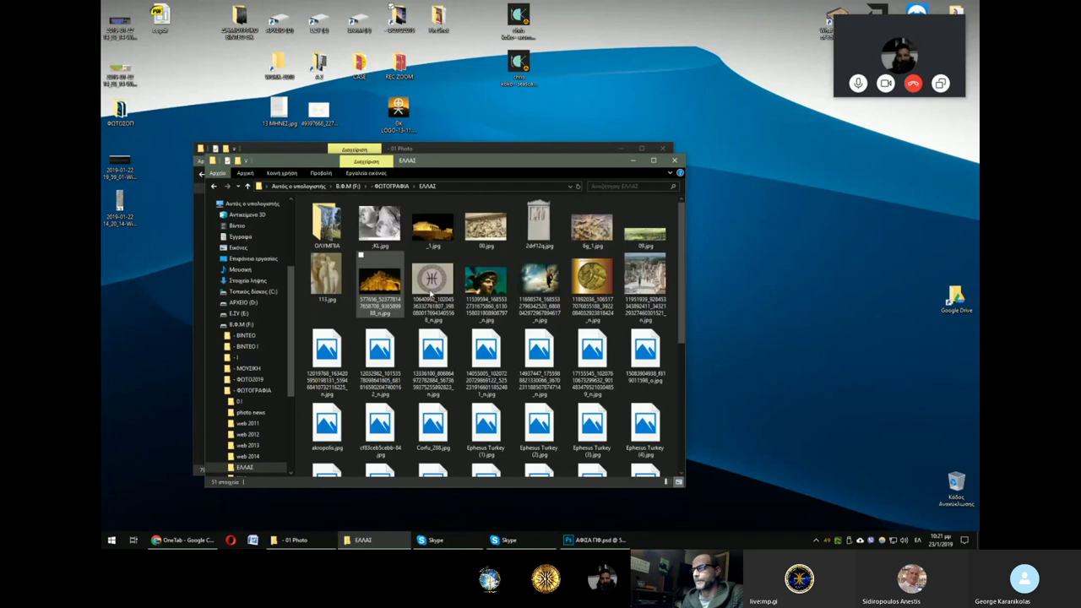
{"action": "left_click_drag", "start_coordinate": [562, 165], "coordinate": [580, 122]}
Step: Select the bronze Hermes head photo and drag it toward Photoshop's taskbar button
{"action": "left_click", "coordinate": [573, 312]}
{"action": "scroll", "coordinate": [573, 312], "scroll_direction": "down", "scroll_amount": 3}
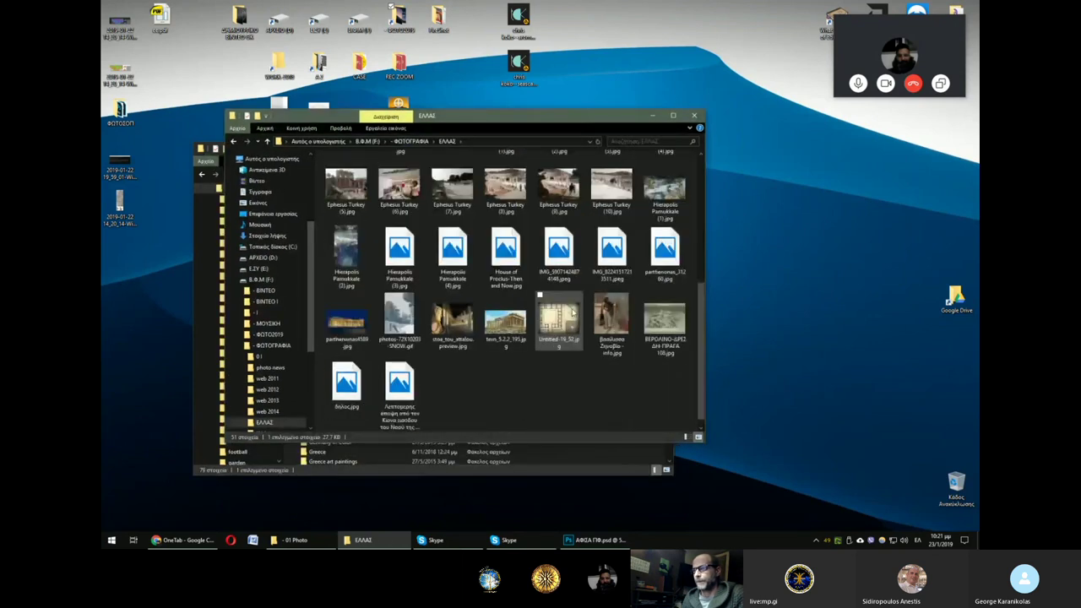
{"action": "scroll", "coordinate": [572, 312], "scroll_direction": "up", "scroll_amount": 3}
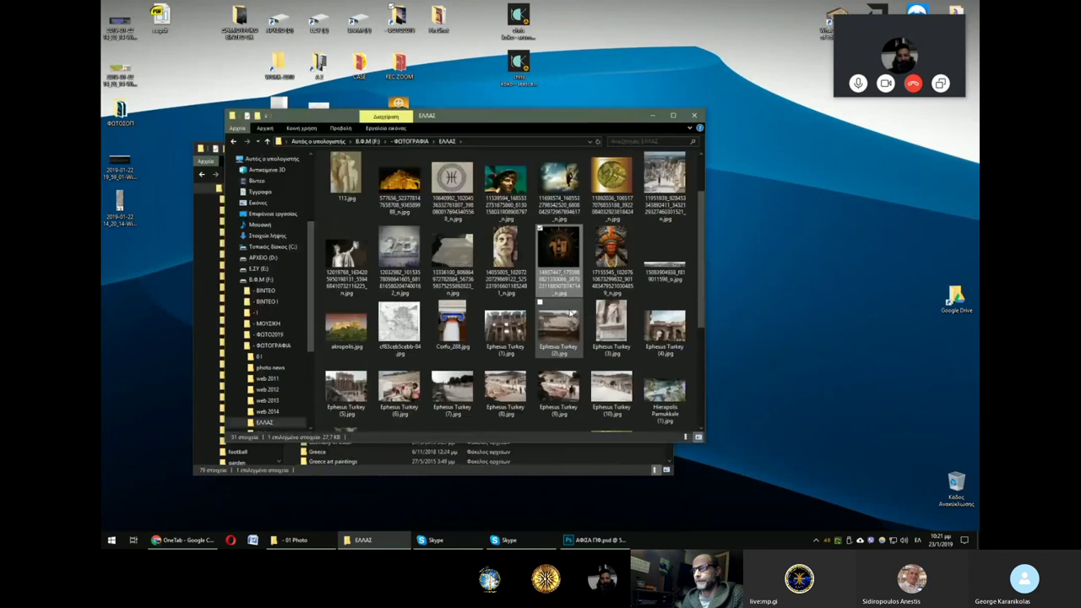
{"action": "left_click", "coordinate": [507, 182]}
{"action": "mouse_move", "coordinate": [507, 181]}
{"action": "left_mouse_down"}
{"action": "mouse_move", "coordinate": [462, 285]}
{"action": "mouse_move", "coordinate": [610, 545]}
{"action": "left_mouse_up"}
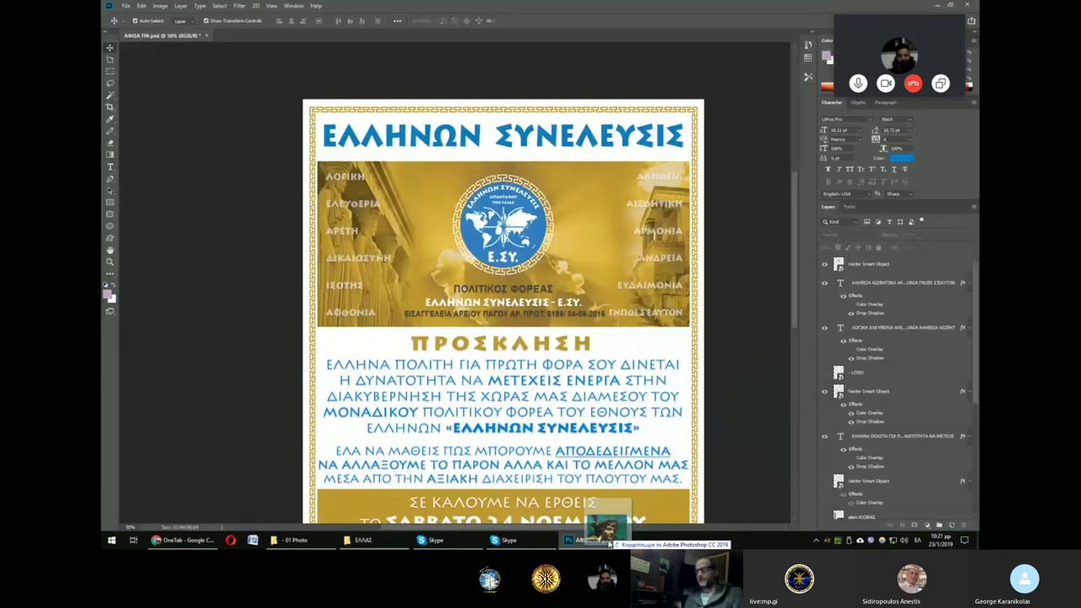
Step: Open the Hermes photo as its own document and convert its Background into Layer 0
{"action": "left_click_drag", "start_coordinate": [610, 544], "coordinate": [655, 278]}
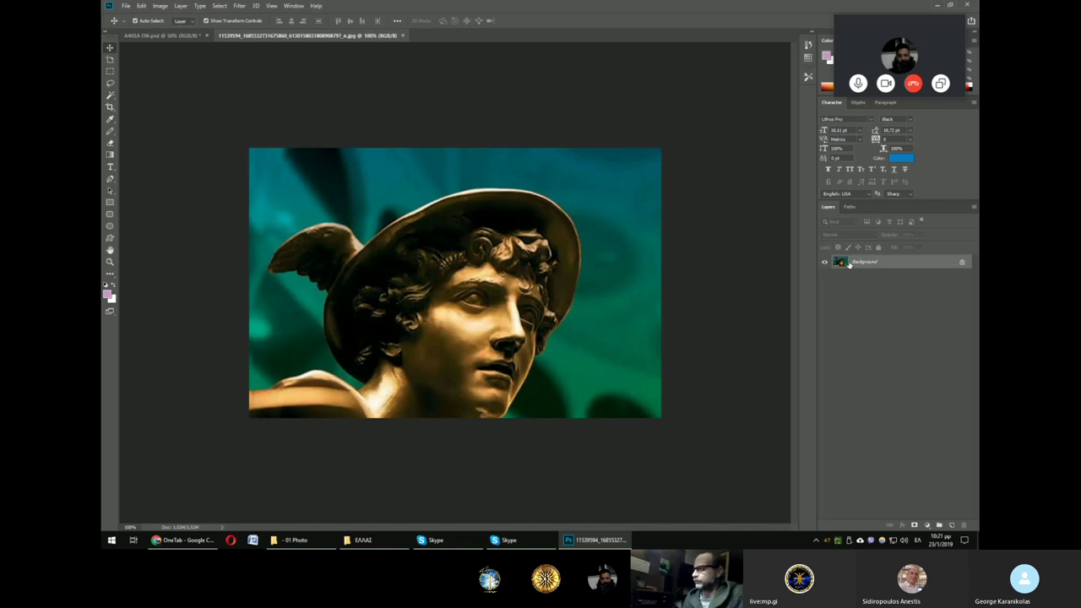
{"action": "double_click", "coordinate": [843, 264]}
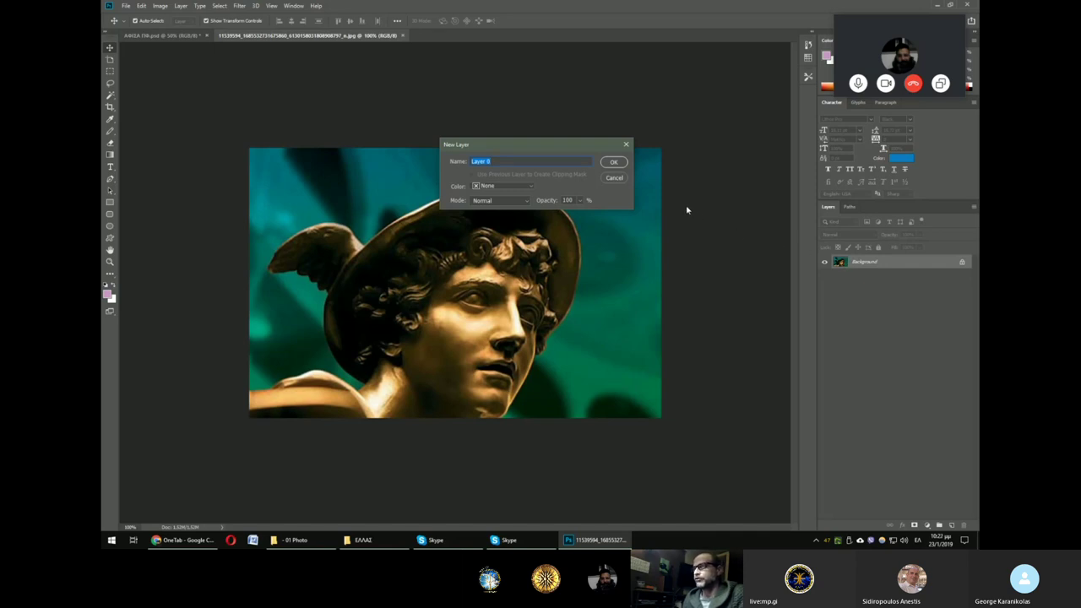
{"action": "mouse_move", "coordinate": [491, 145]}
{"action": "left_mouse_down"}
{"action": "mouse_move", "coordinate": [653, 231]}
{"action": "mouse_move", "coordinate": [578, 236]}
{"action": "left_mouse_up"}
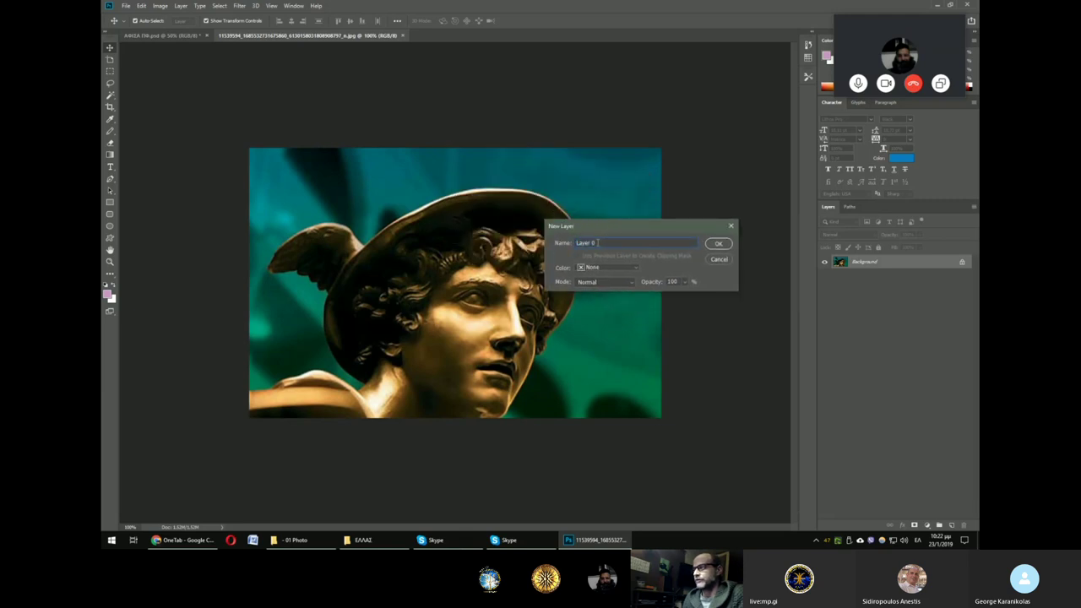
{"action": "left_click", "coordinate": [718, 244]}
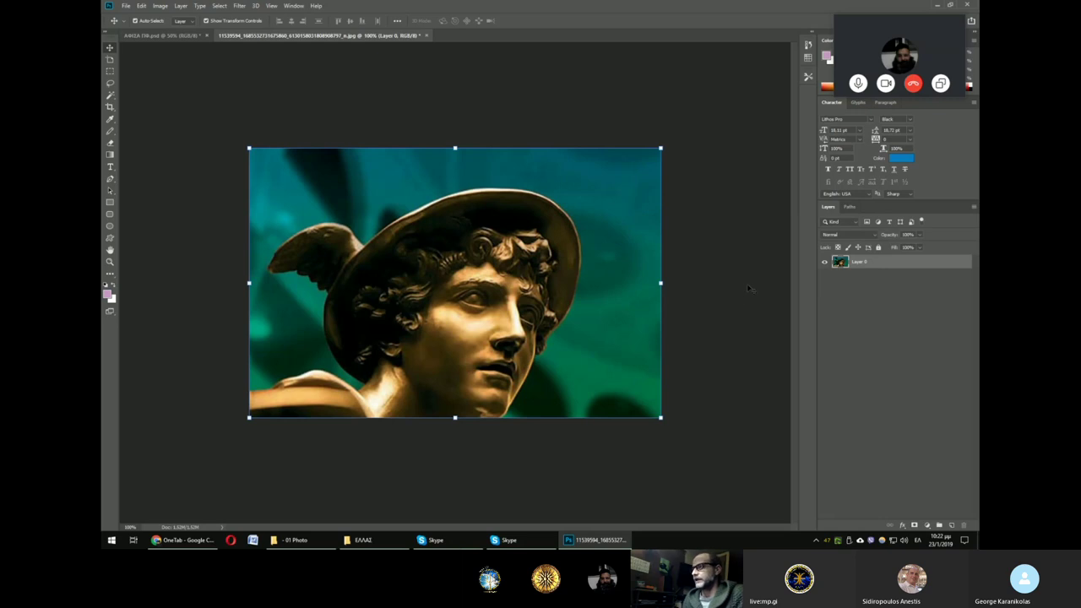
Step: Drag Layer 0 around with the Move tool, then realign it to fill the canvas
{"action": "left_click", "coordinate": [871, 317]}
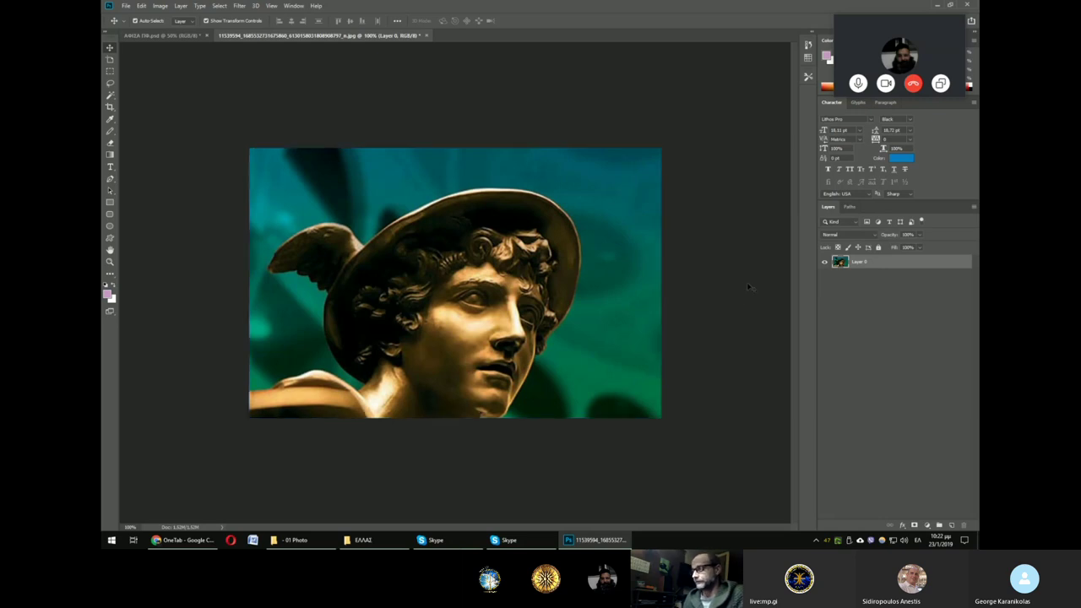
{"action": "left_click", "coordinate": [598, 206]}
{"action": "mouse_move", "coordinate": [608, 192]}
{"action": "left_mouse_down"}
{"action": "mouse_move", "coordinate": [558, 211]}
{"action": "mouse_move", "coordinate": [661, 253]}
{"action": "mouse_move", "coordinate": [586, 283]}
{"action": "mouse_move", "coordinate": [333, 177]}
{"action": "mouse_move", "coordinate": [372, 211]}
{"action": "mouse_move", "coordinate": [423, 226]}
{"action": "mouse_move", "coordinate": [473, 281]}
{"action": "mouse_move", "coordinate": [488, 235]}
{"action": "mouse_move", "coordinate": [482, 188]}
{"action": "mouse_move", "coordinate": [489, 315]}
{"action": "left_mouse_up"}
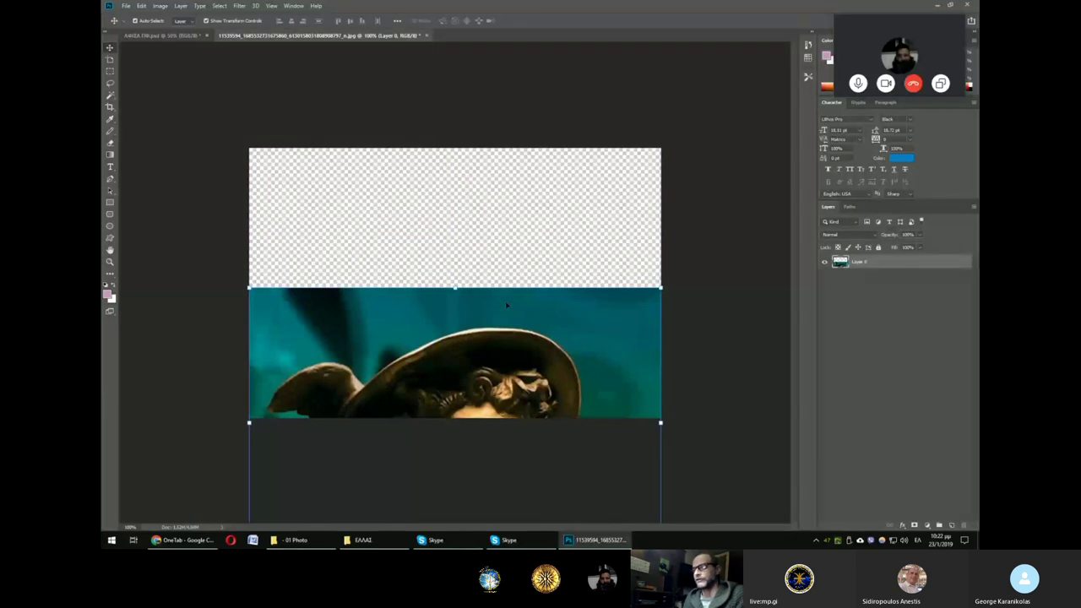
{"action": "left_click_drag", "start_coordinate": [498, 346], "coordinate": [503, 200]}
{"action": "left_click", "coordinate": [687, 212]}
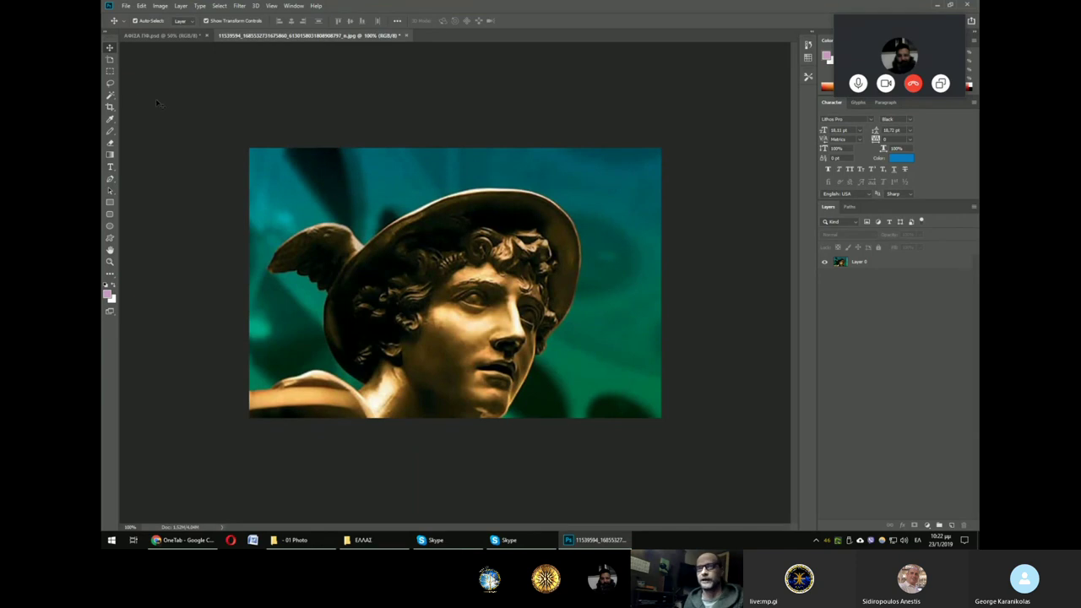
{"action": "left_click", "coordinate": [115, 100]}
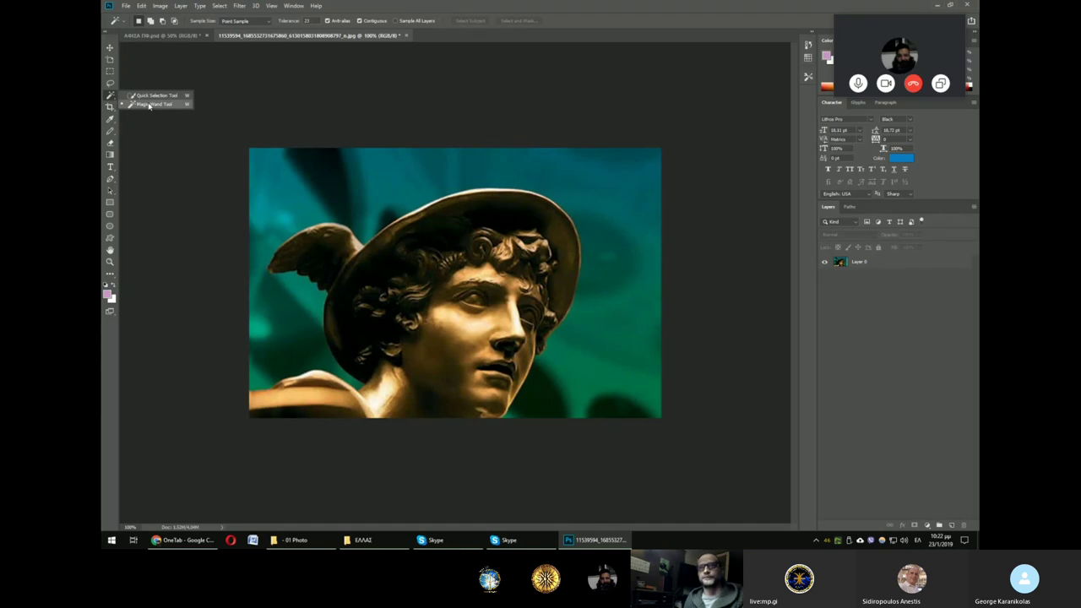
Step: Test the Magic Wand on Layer 0's teal background, zooming in and out, then deselect
{"action": "left_click", "coordinate": [149, 105]}
{"action": "left_click", "coordinate": [616, 308]}
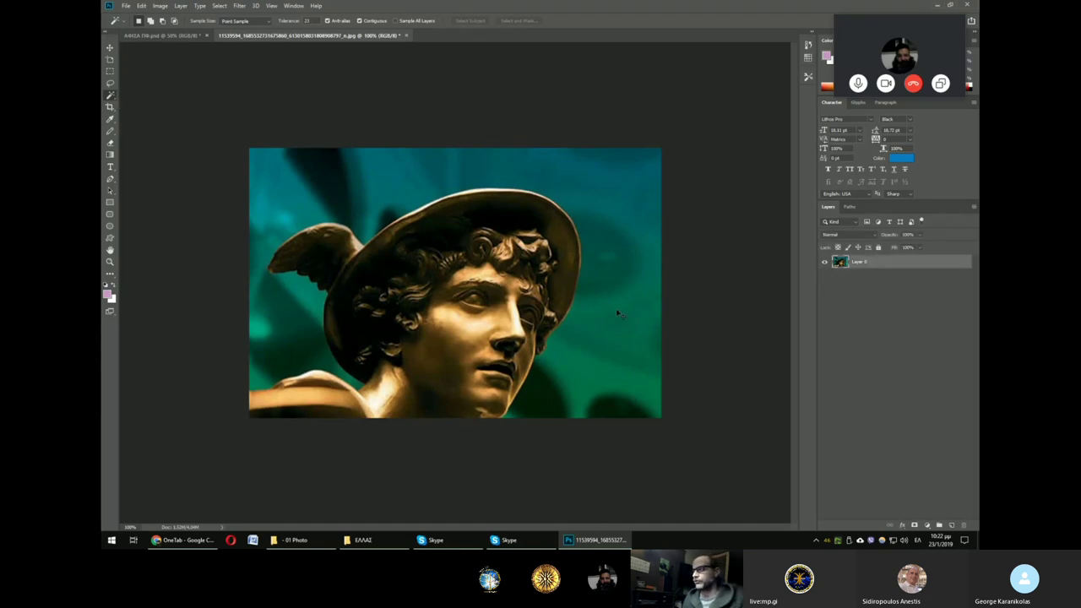
{"action": "key", "text": "ctrl+plus"}
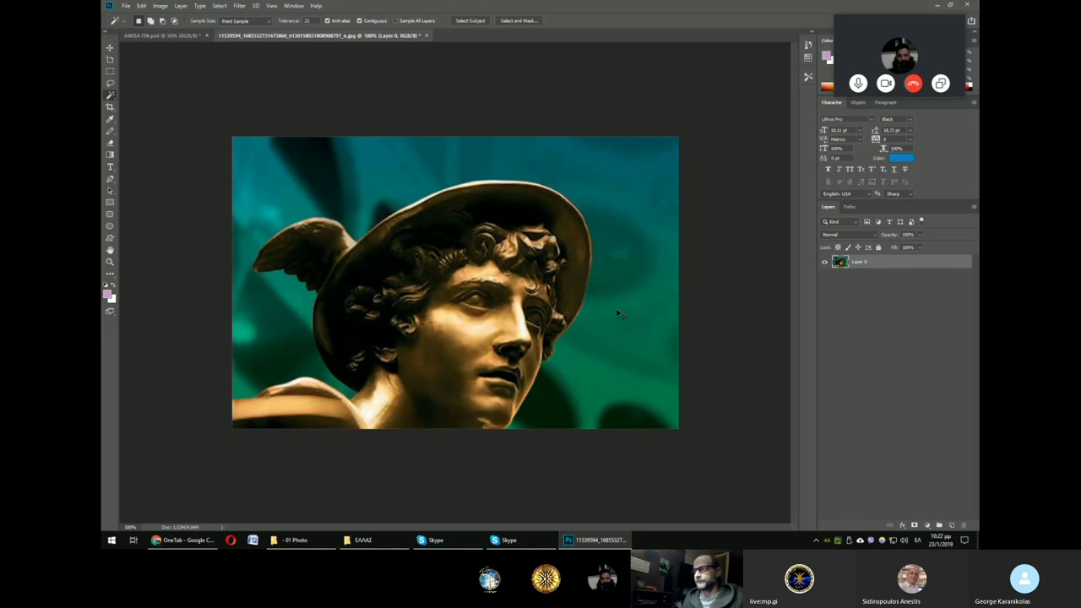
{"action": "key", "text": "ctrl+plus"}
{"action": "left_click_drag", "start_coordinate": [617, 314], "coordinate": [470, 202]}
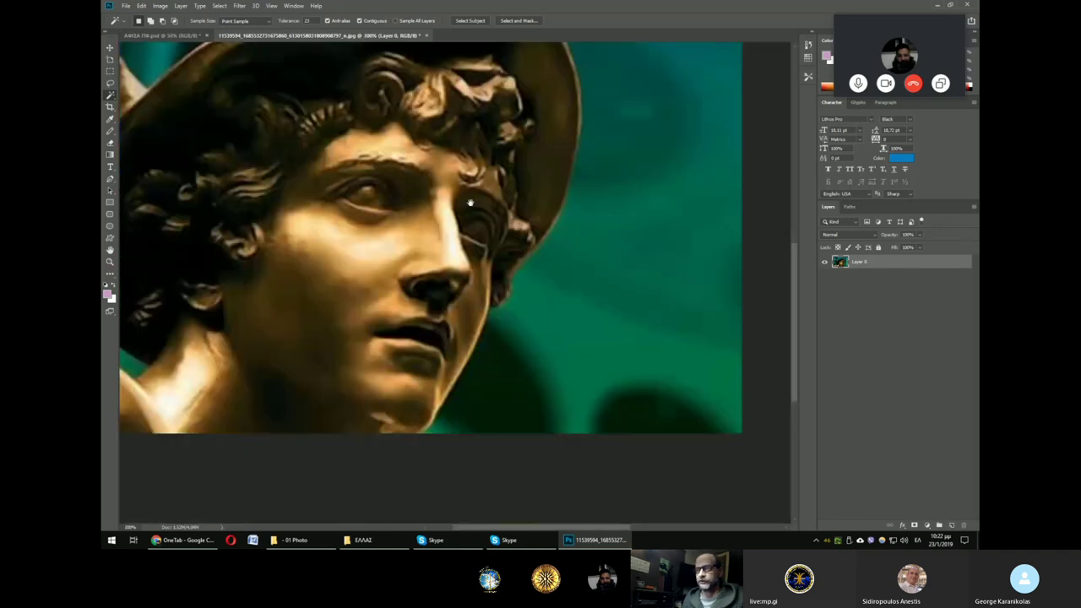
{"action": "key", "text": "ctrl+minus"}
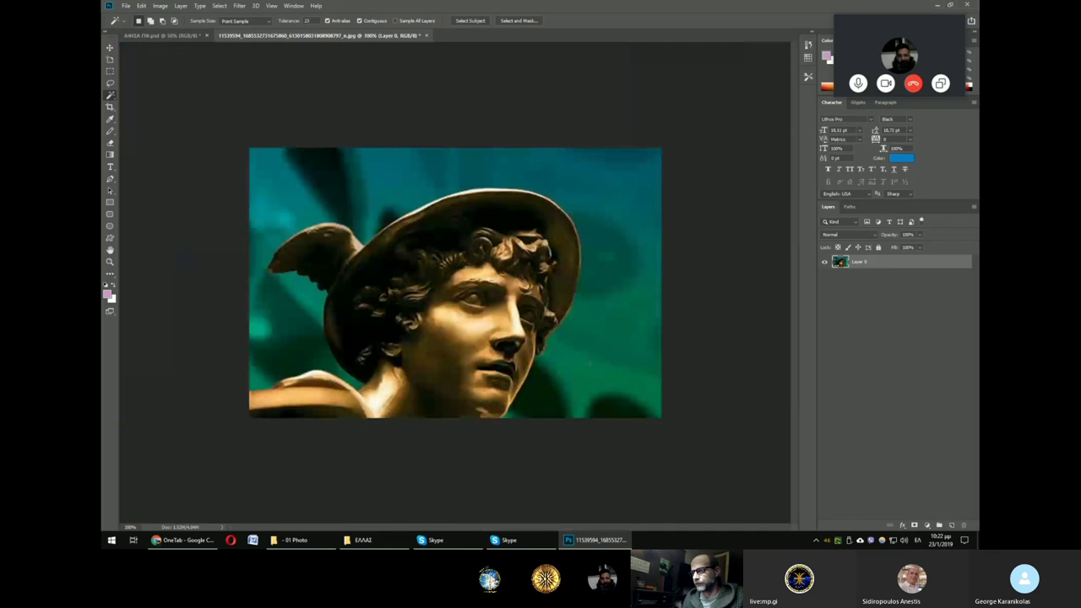
{"action": "left_click", "coordinate": [604, 338]}
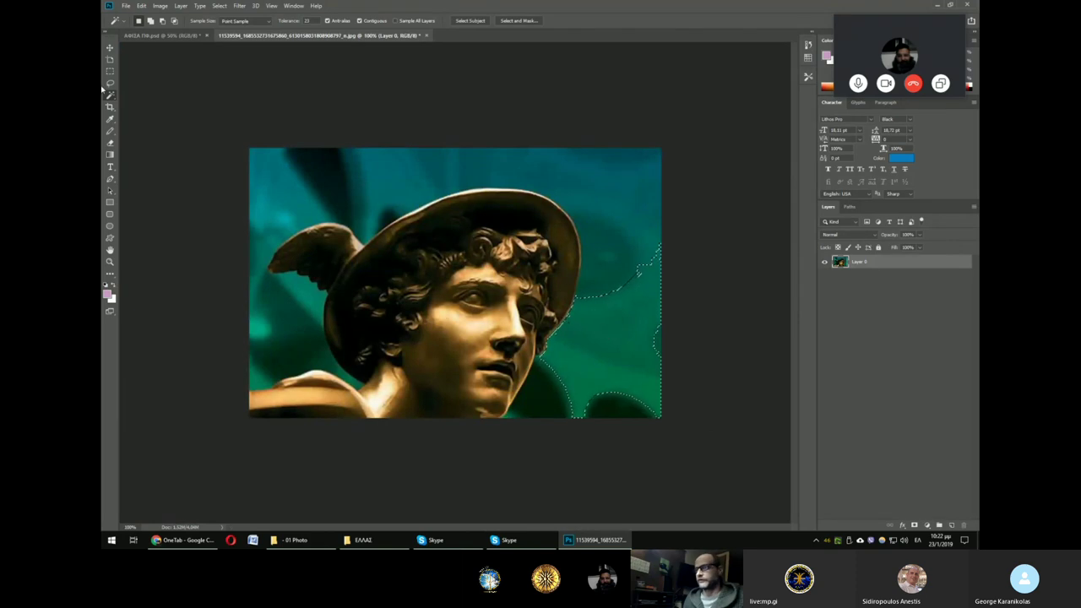
{"action": "key", "text": "ctrl+d"}
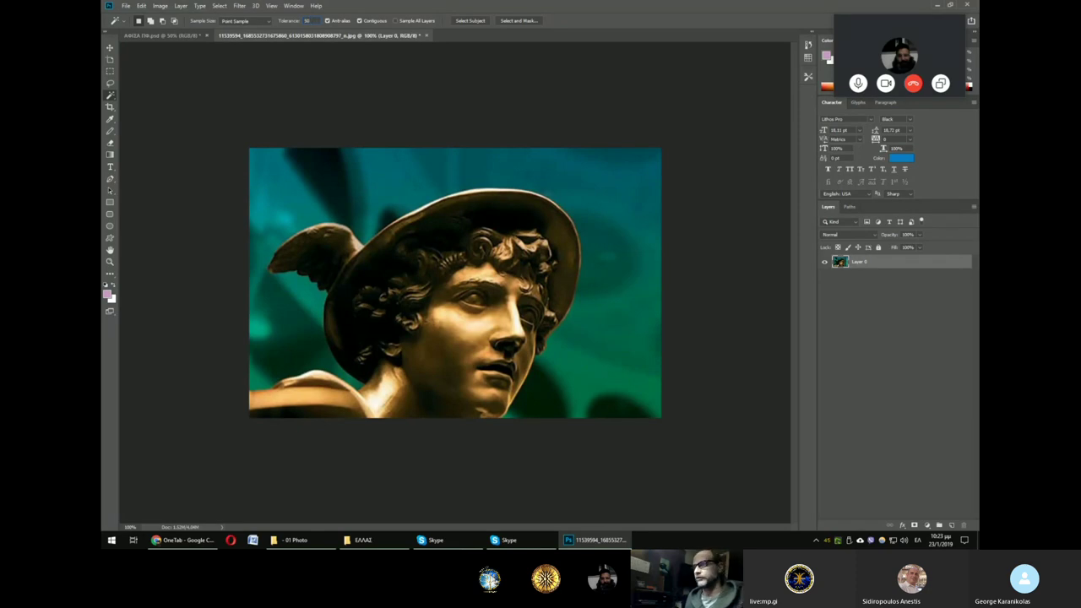
Step: With tolerance 50 and Contiguous off, Magic Wand-select all teal background areas around the head
{"action": "left_click", "coordinate": [586, 357]}
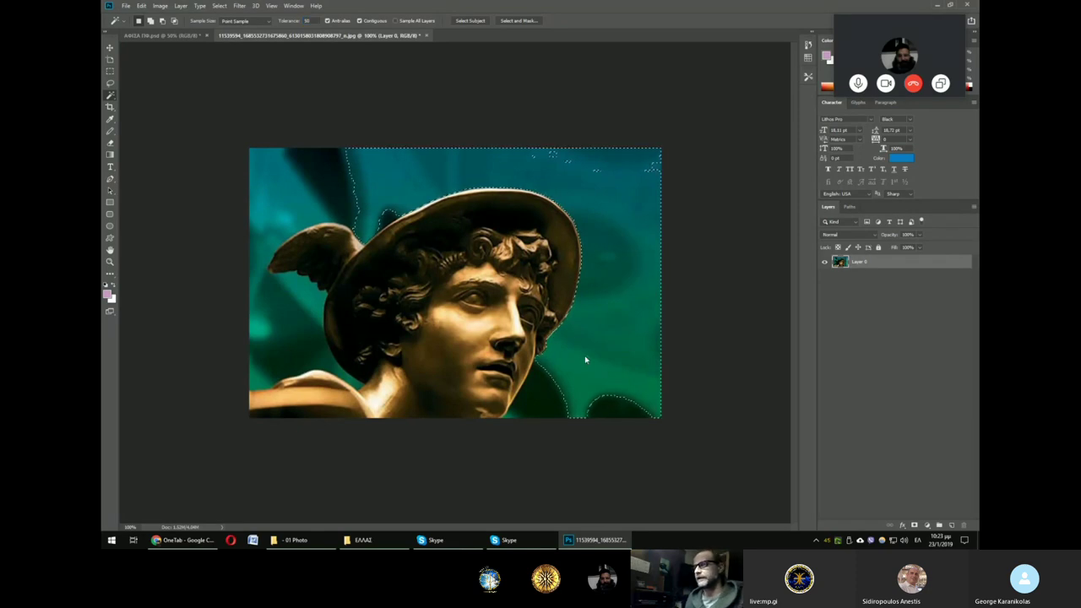
{"action": "key", "text": "ctrl+d"}
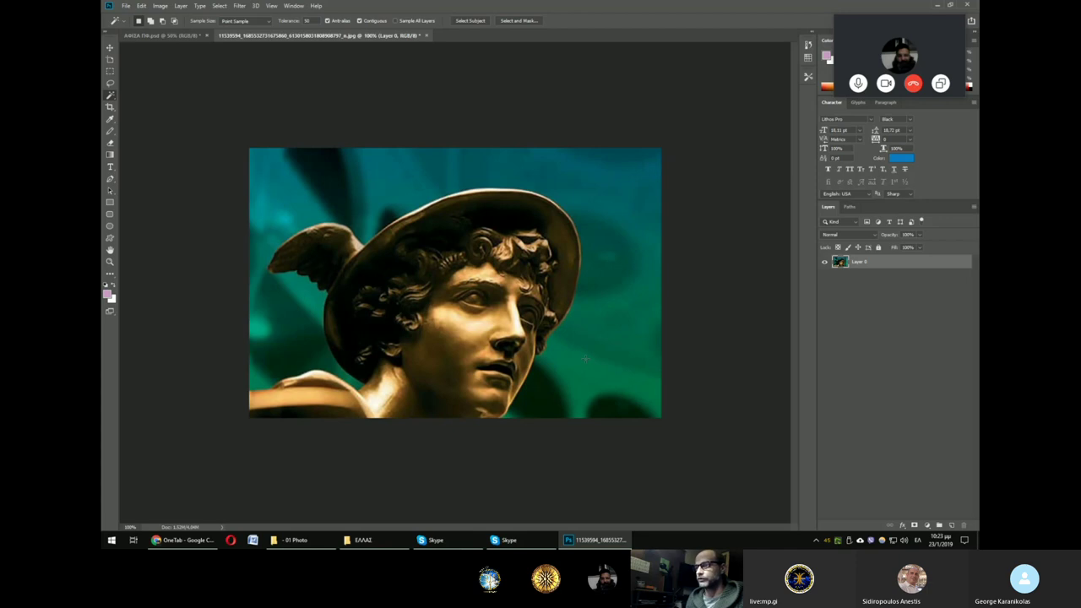
{"action": "left_click", "coordinate": [585, 361]}
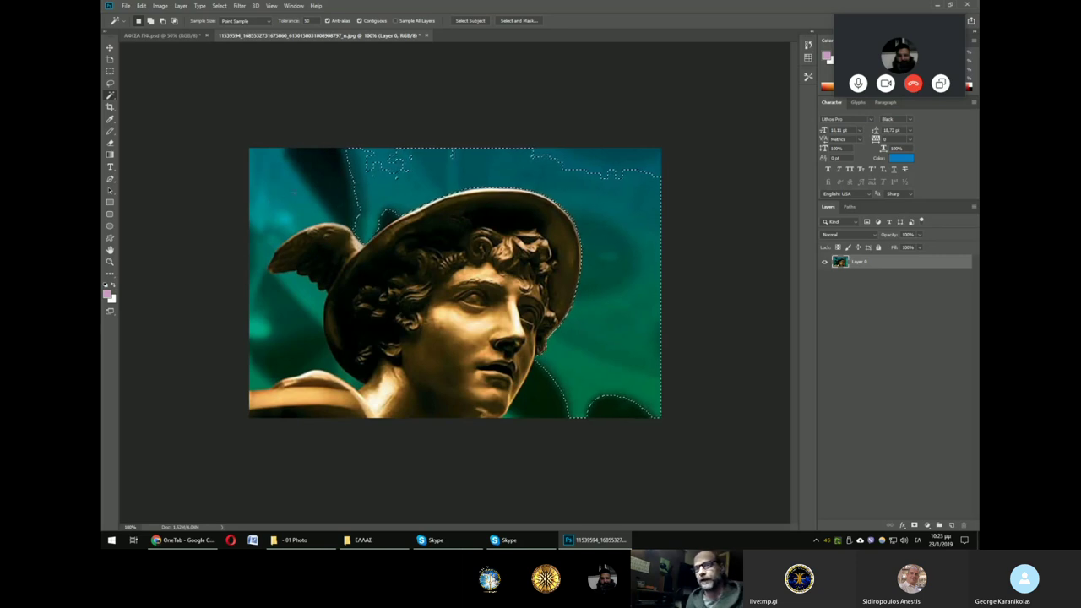
{"action": "left_click", "coordinate": [361, 21]}
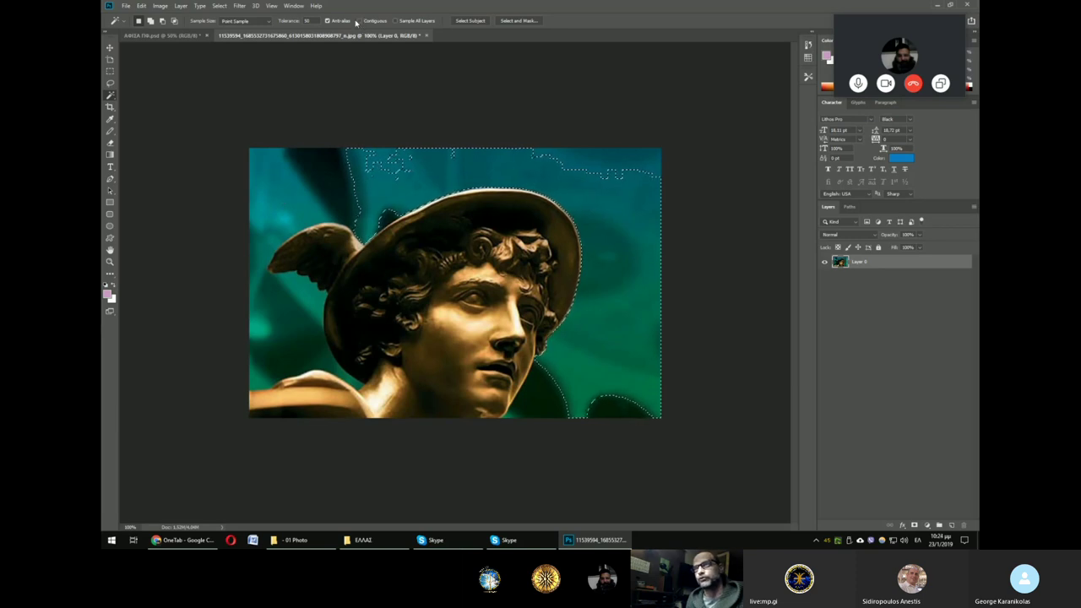
{"action": "key", "text": "ctrl+d"}
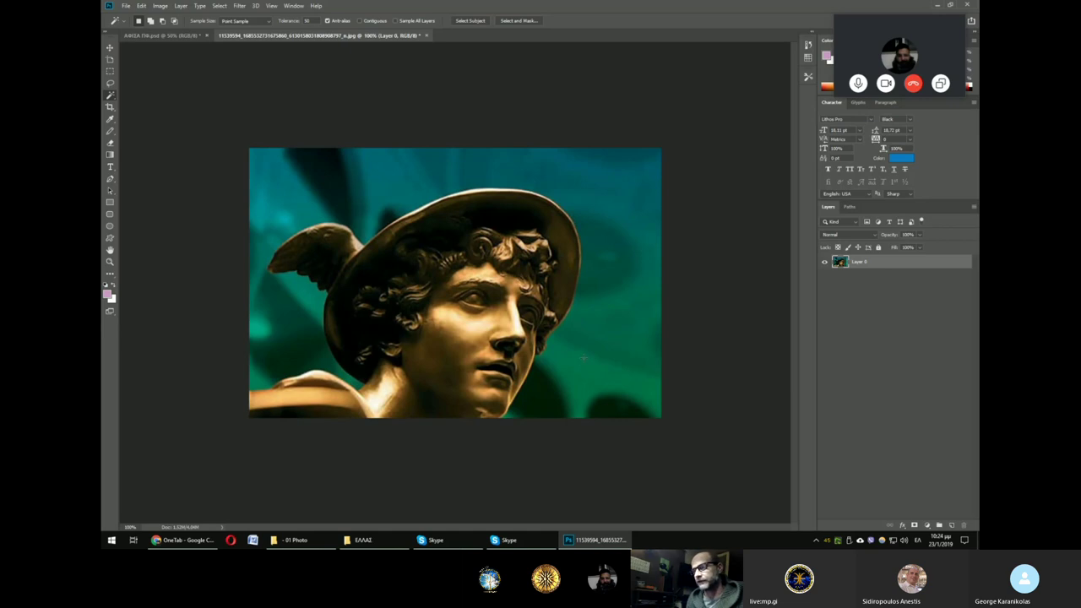
{"action": "left_click", "coordinate": [584, 362]}
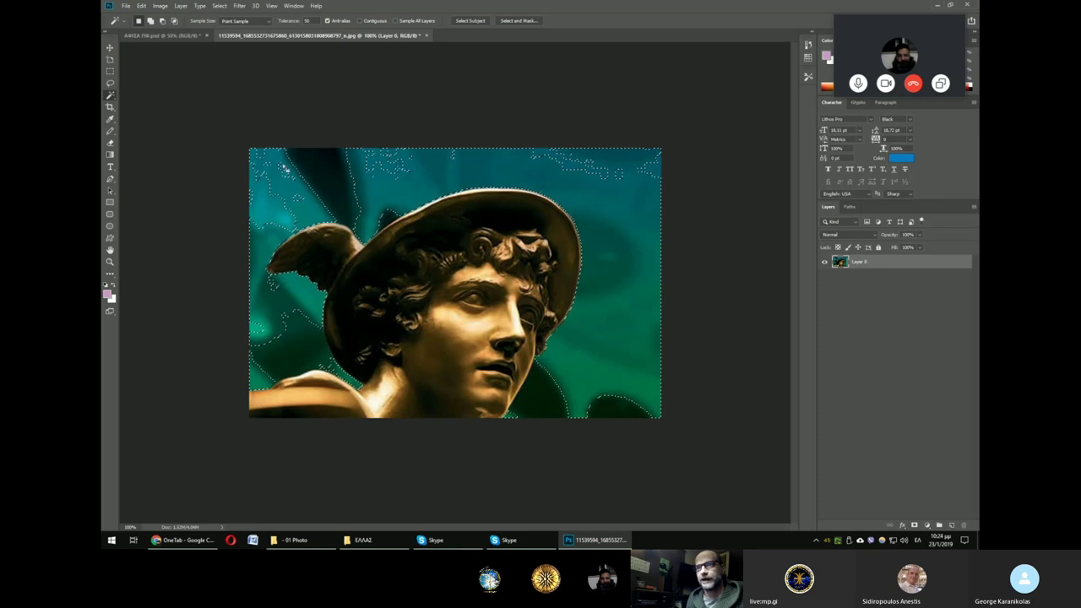
{"action": "left_click", "coordinate": [275, 166], "text": "shift"}
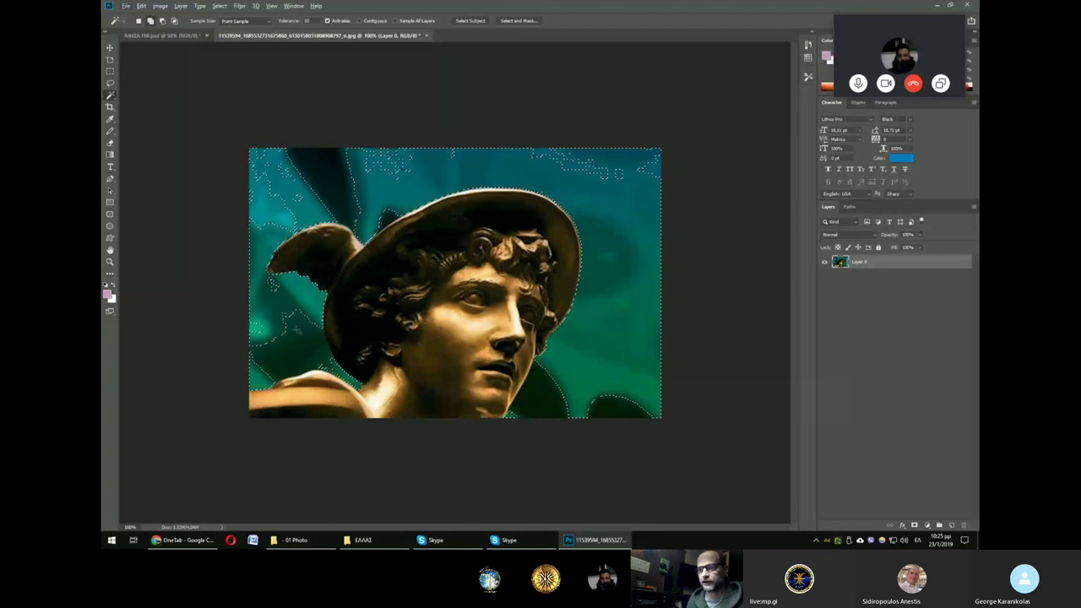
{"action": "left_click", "coordinate": [296, 331]}
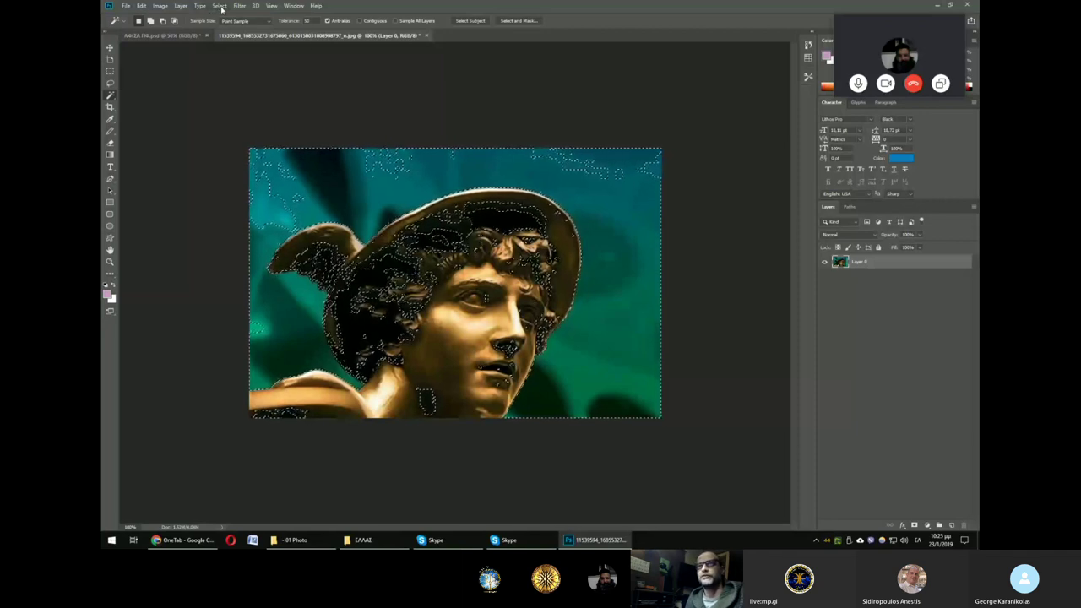
Step: Enter Quick Mask mode from the Select menu and zoom in on the masked head
{"action": "left_click", "coordinate": [219, 6]}
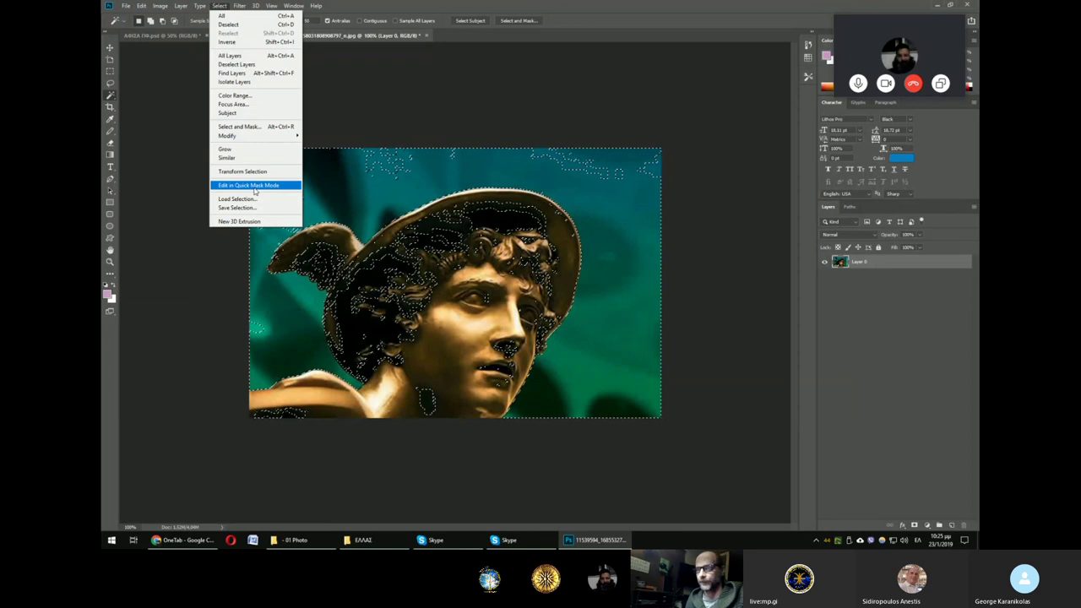
{"action": "left_click", "coordinate": [252, 186]}
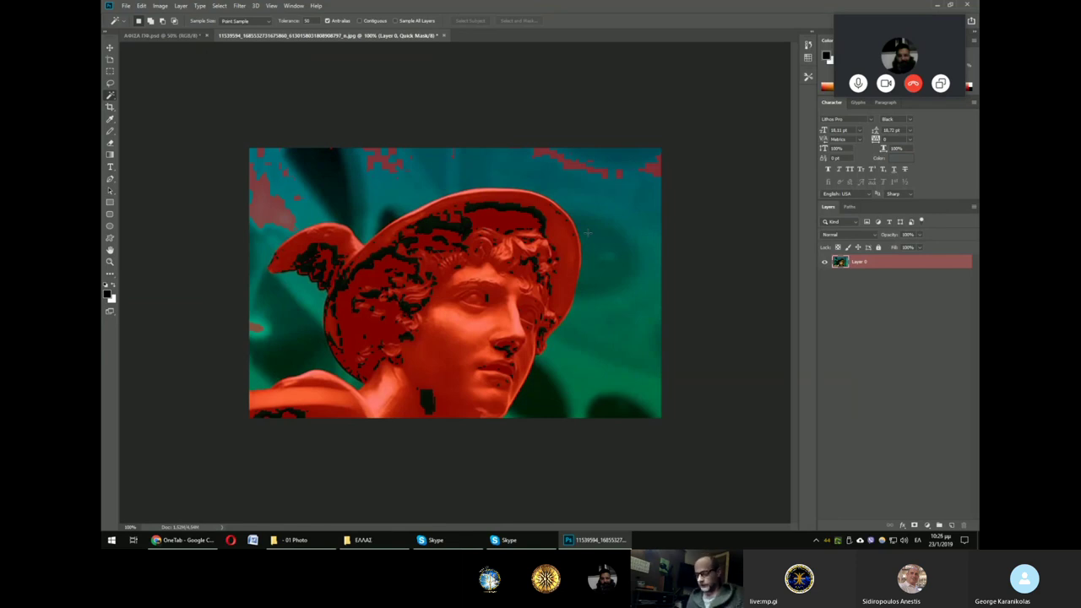
{"action": "key", "text": "ctrl+plus"}
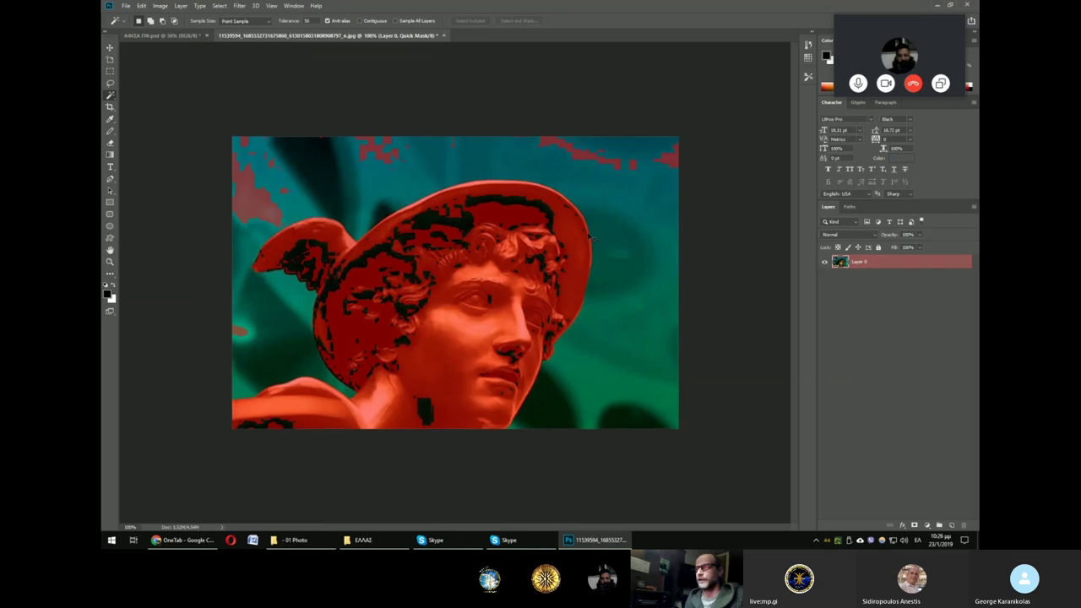
{"action": "mouse_move", "coordinate": [415, 380]}
{"action": "left_mouse_down"}
{"action": "mouse_move", "coordinate": [490, 193]}
{"action": "mouse_move", "coordinate": [518, 241]}
{"action": "mouse_move", "coordinate": [608, 241]}
{"action": "mouse_move", "coordinate": [543, 282]}
{"action": "mouse_move", "coordinate": [488, 284]}
{"action": "mouse_move", "coordinate": [526, 280]}
{"action": "mouse_move", "coordinate": [508, 187]}
{"action": "mouse_move", "coordinate": [523, 337]}
{"action": "left_mouse_up"}
{"action": "scroll", "coordinate": [488, 144], "scroll_direction": "down", "scroll_amount": 3}
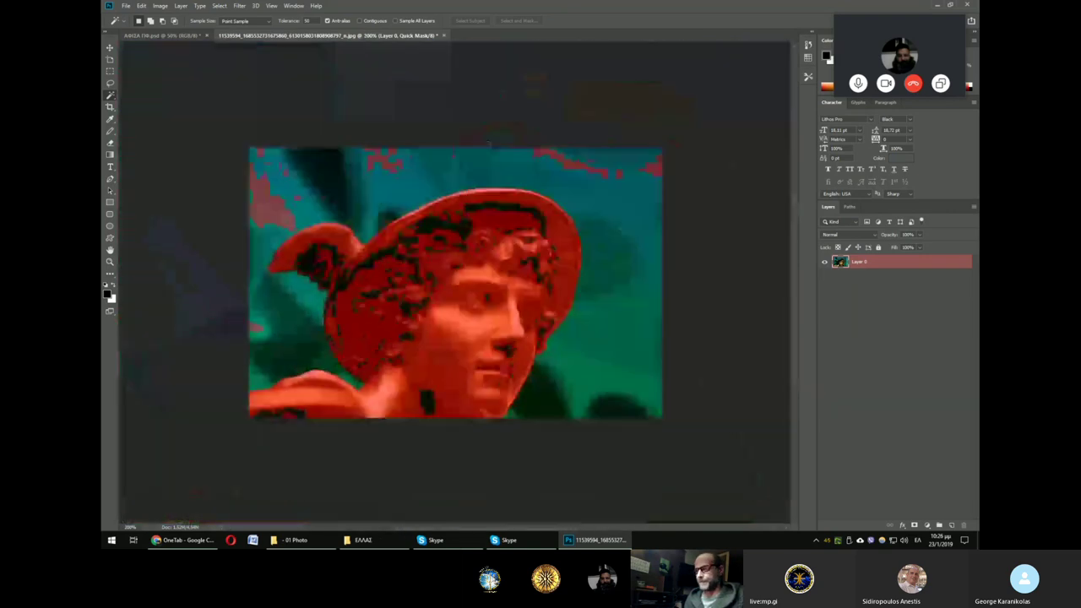
{"action": "scroll", "coordinate": [488, 143], "scroll_direction": "up", "scroll_amount": 2}
{"action": "scroll", "coordinate": [492, 140], "scroll_direction": "up", "scroll_amount": 2}
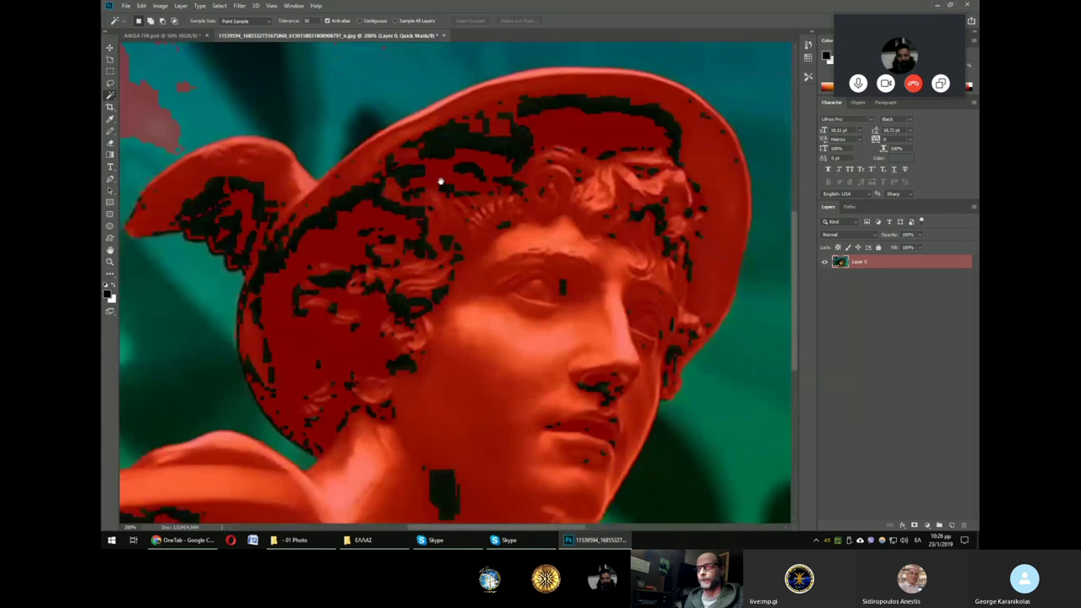
{"action": "left_click_drag", "start_coordinate": [440, 181], "coordinate": [499, 130]}
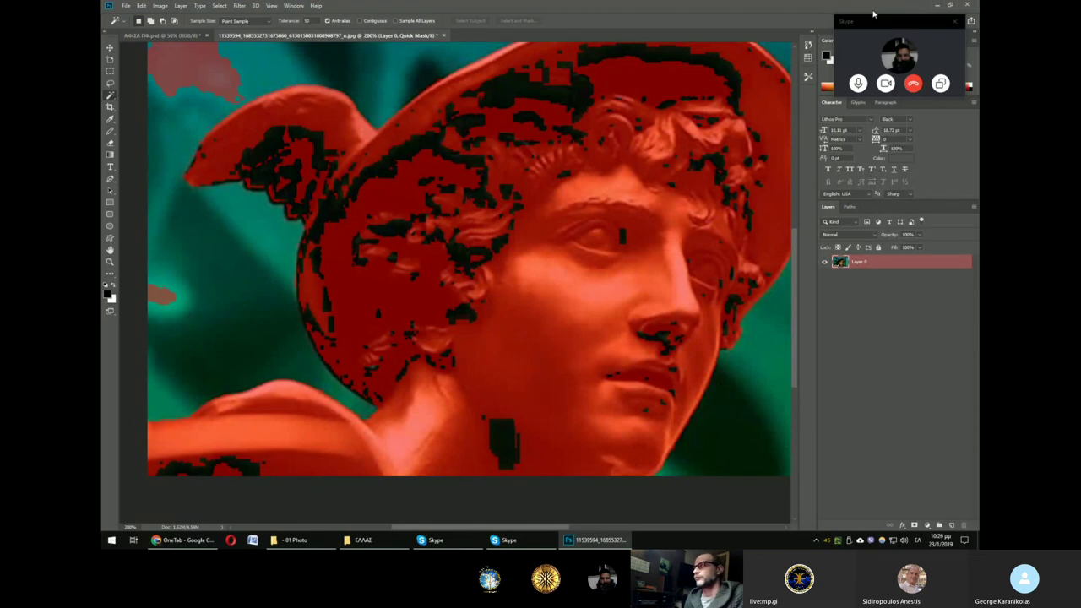
{"action": "left_click_drag", "start_coordinate": [875, 19], "coordinate": [871, 14]}
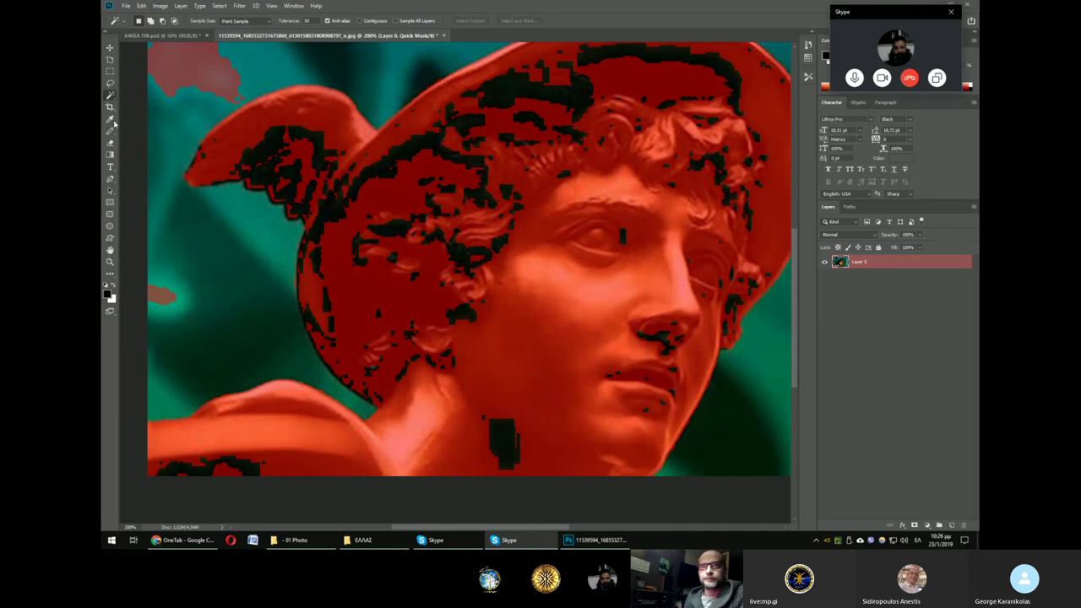
{"action": "left_click", "coordinate": [115, 132]}
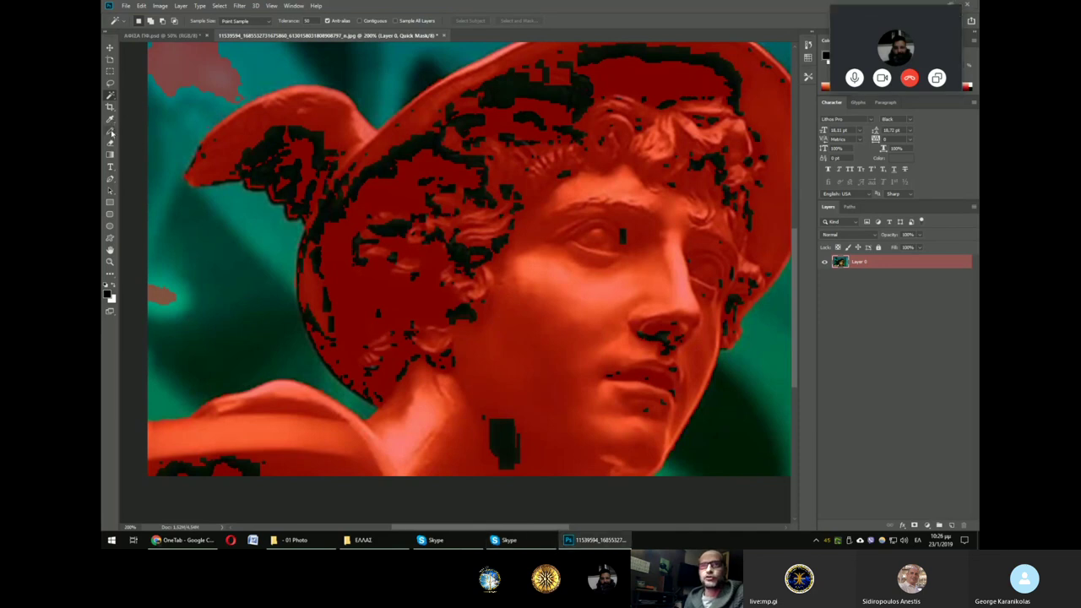
Step: Paint black quick mask over the dark specks on the hat with the Brush
{"action": "left_click", "coordinate": [110, 132]}
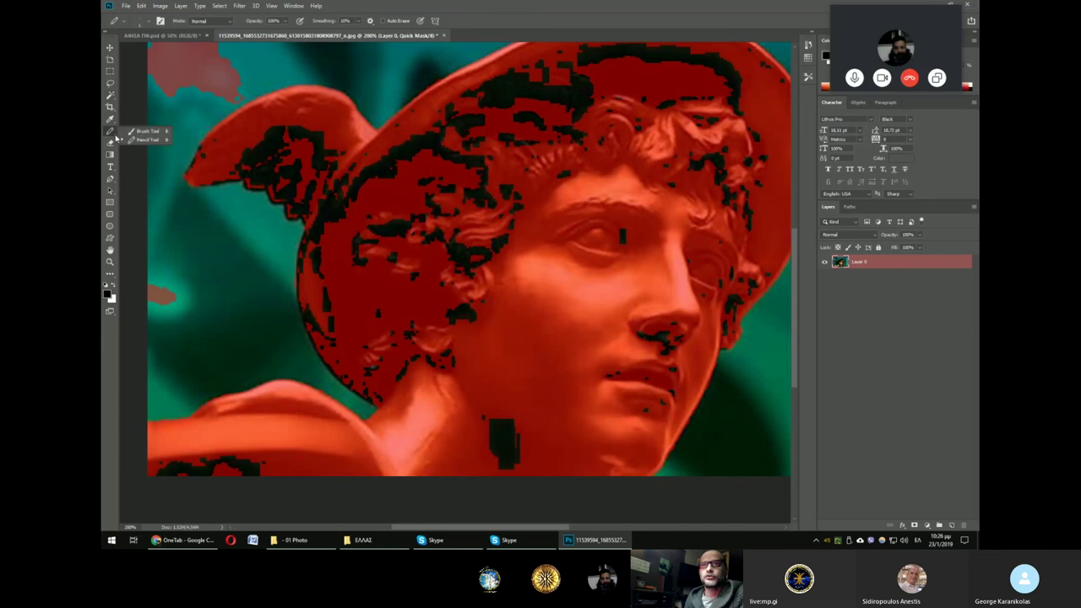
{"action": "key", "text": "b"}
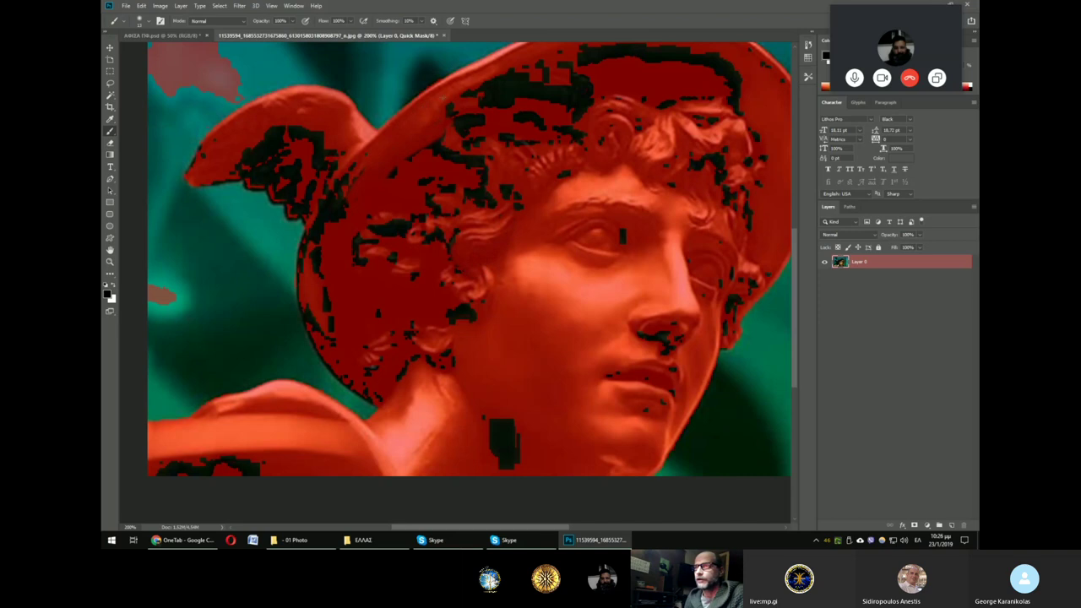
{"action": "mouse_move", "coordinate": [417, 145]}
{"action": "left_mouse_down"}
{"action": "mouse_move", "coordinate": [482, 125]}
{"action": "mouse_move", "coordinate": [454, 201]}
{"action": "mouse_move", "coordinate": [517, 205]}
{"action": "mouse_move", "coordinate": [368, 250]}
{"action": "left_mouse_up"}
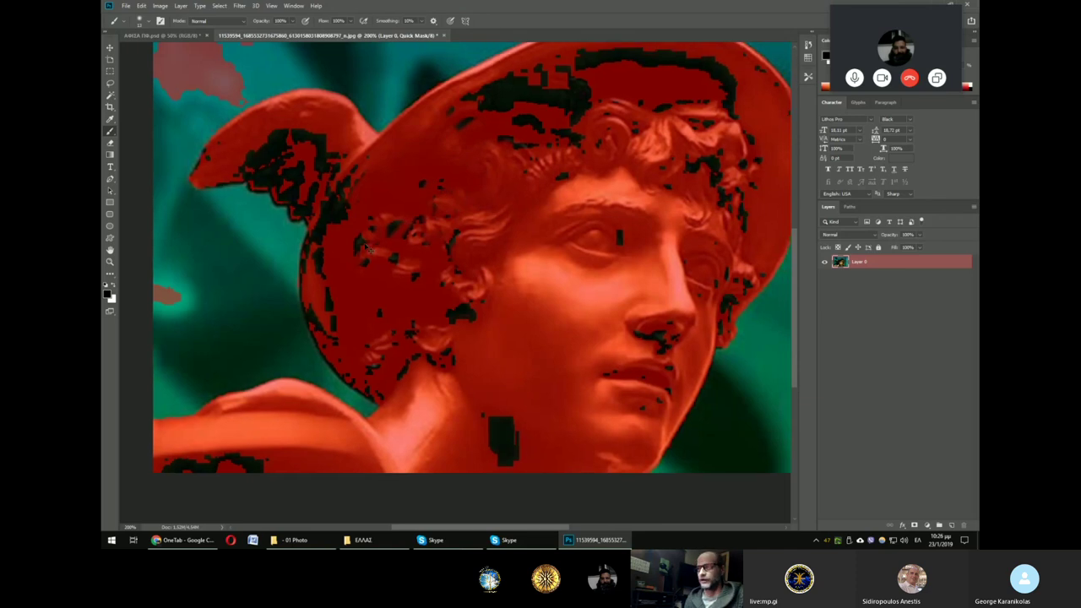
{"action": "key", "text": "ctrl+minus"}
{"action": "key", "text": "ctrl+minus"}
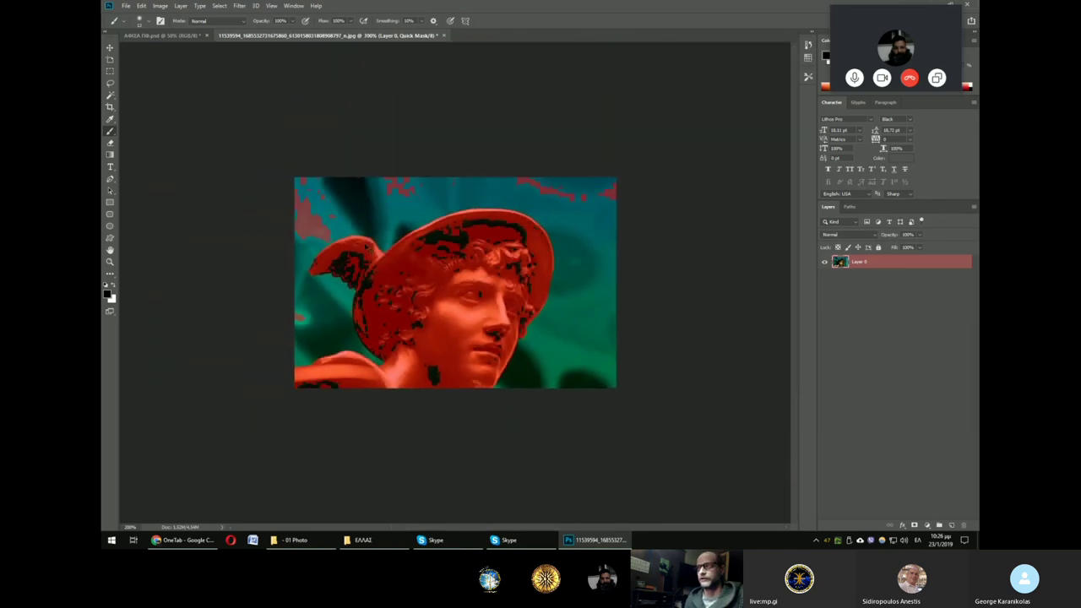
{"action": "scroll", "coordinate": [386, 256], "scroll_direction": "up", "scroll_amount": 2}
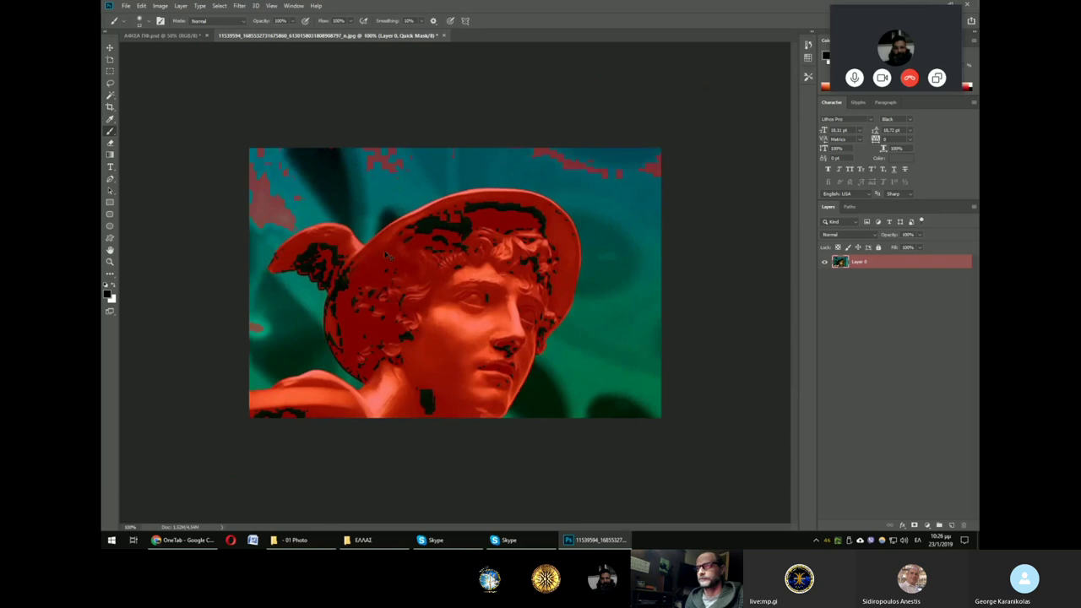
{"action": "scroll", "coordinate": [385, 255], "scroll_direction": "up", "scroll_amount": 3}
Step: Resize the brush and mask the dark spots along the hat, hair, eye, nose and face
{"action": "right_click", "coordinate": [405, 221]}
{"action": "key", "text": "Return"}
{"action": "left_click_drag", "start_coordinate": [363, 165], "coordinate": [641, 300]}
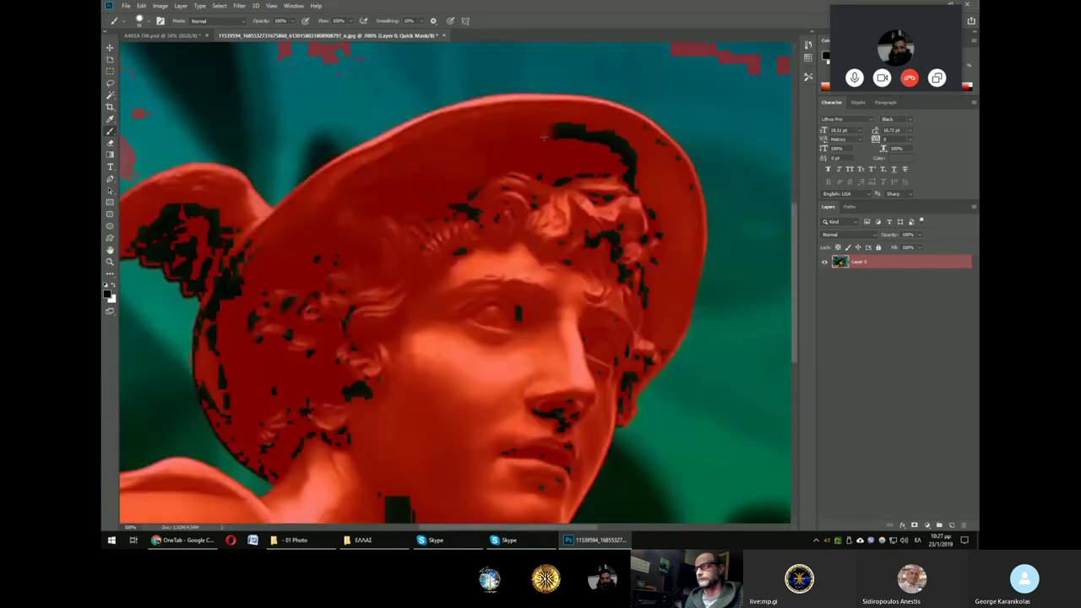
{"action": "left_click_drag", "start_coordinate": [597, 238], "coordinate": [465, 213]}
{"action": "left_click", "coordinate": [560, 183]}
{"action": "left_click", "coordinate": [518, 314]}
{"action": "left_click_drag", "start_coordinate": [536, 414], "coordinate": [576, 418]}
{"action": "left_click_drag", "start_coordinate": [348, 309], "coordinate": [359, 397]}
{"action": "mouse_move", "coordinate": [289, 300]}
{"action": "left_mouse_down"}
{"action": "mouse_move", "coordinate": [288, 338]}
{"action": "mouse_move", "coordinate": [227, 404]}
{"action": "left_mouse_up"}
{"action": "left_click_drag", "start_coordinate": [306, 403], "coordinate": [298, 456]}
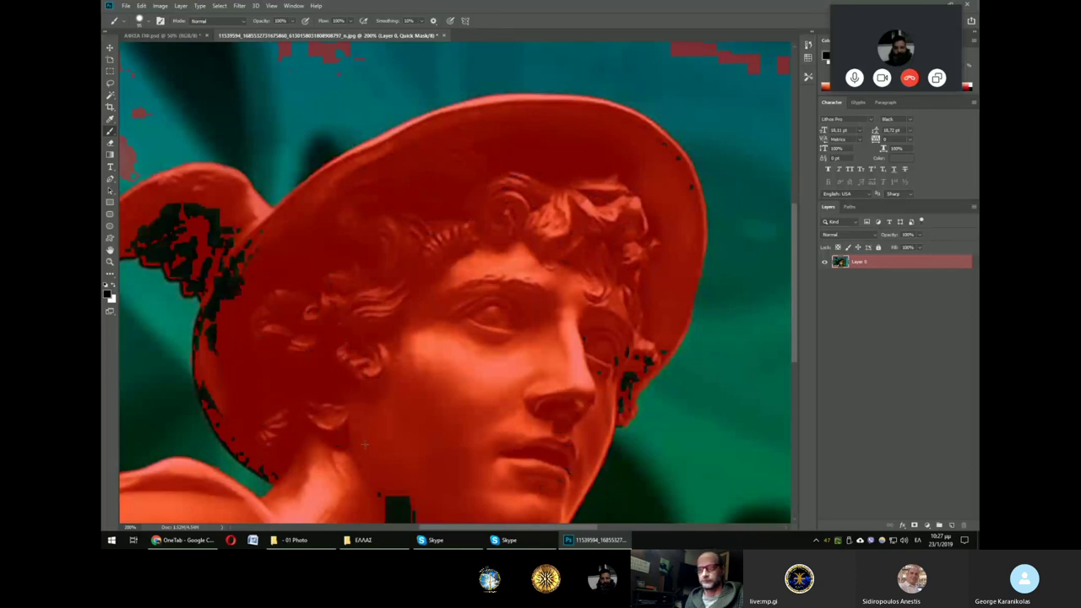
{"action": "left_click_drag", "start_coordinate": [381, 398], "coordinate": [589, 231]}
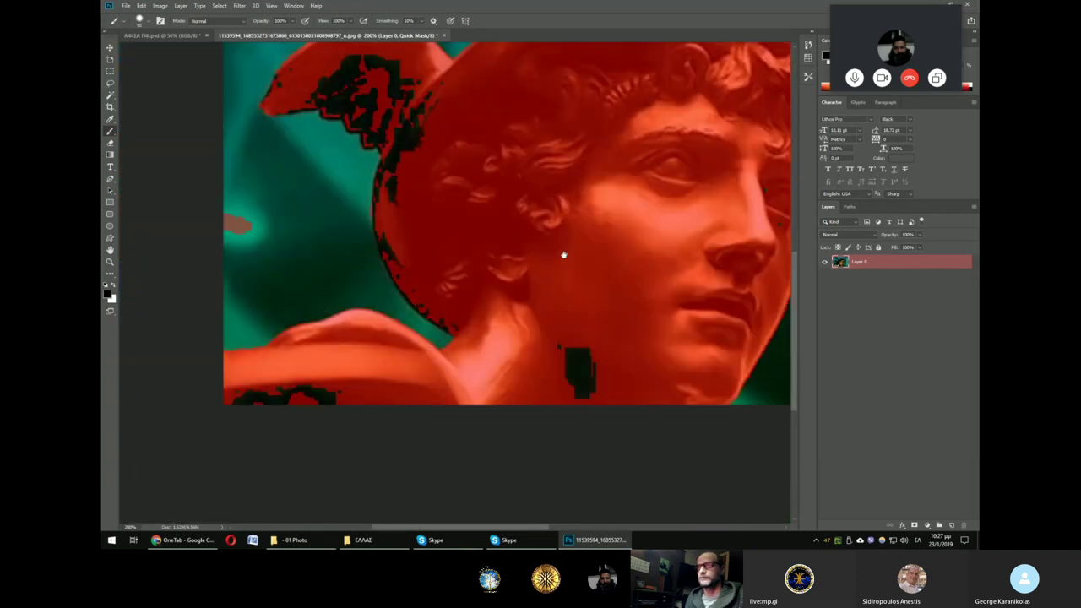
Step: Adjust the brush and mask the dark gaps along the hat brim
{"action": "right_click", "coordinate": [414, 111]}
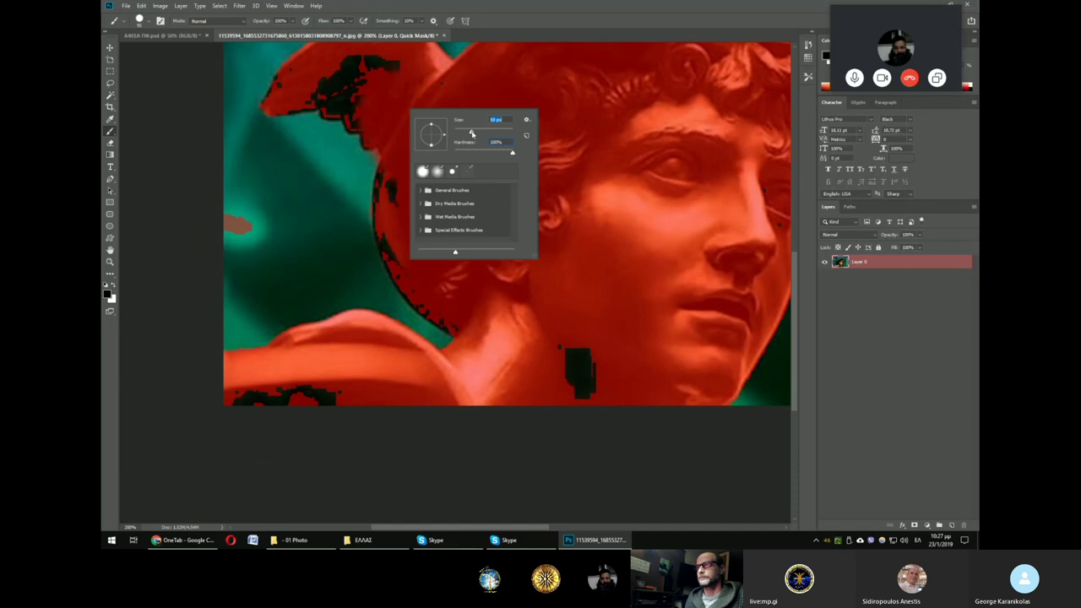
{"action": "left_click", "coordinate": [369, 108]}
{"action": "left_click_drag", "start_coordinate": [368, 112], "coordinate": [286, 93]}
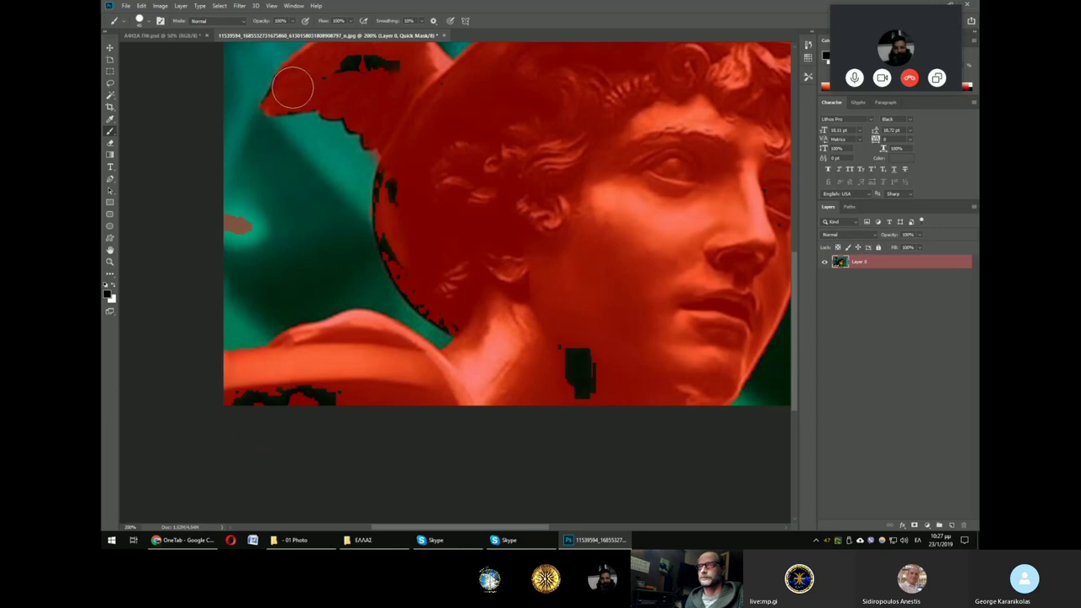
{"action": "mouse_move", "coordinate": [286, 94]}
{"action": "left_mouse_down"}
{"action": "mouse_move", "coordinate": [396, 67]}
{"action": "mouse_move", "coordinate": [406, 84]}
{"action": "mouse_move", "coordinate": [363, 65]}
{"action": "mouse_move", "coordinate": [400, 157]}
{"action": "mouse_move", "coordinate": [398, 234]}
{"action": "mouse_move", "coordinate": [413, 265]}
{"action": "mouse_move", "coordinate": [575, 391]}
{"action": "mouse_move", "coordinate": [567, 369]}
{"action": "mouse_move", "coordinate": [265, 403]}
{"action": "mouse_move", "coordinate": [372, 408]}
{"action": "left_mouse_up"}
Step: Shift the layer with the Move tool, then mask the specks on the hat's right edge
{"action": "key", "text": "v"}
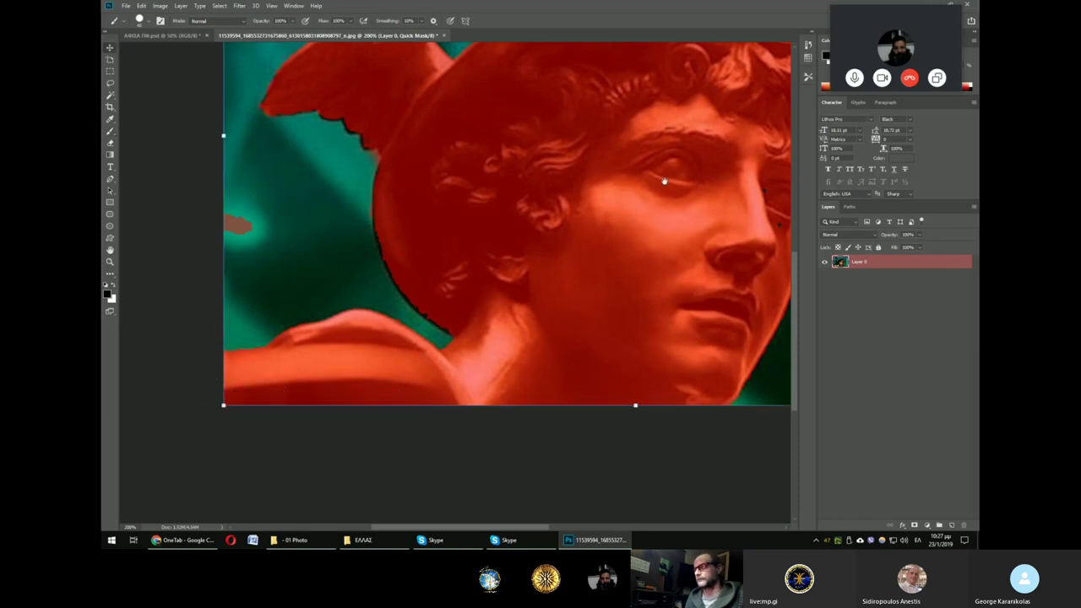
{"action": "mouse_move", "coordinate": [656, 181]}
{"action": "left_mouse_down"}
{"action": "mouse_move", "coordinate": [571, 196]}
{"action": "mouse_move", "coordinate": [415, 255]}
{"action": "mouse_move", "coordinate": [490, 273]}
{"action": "mouse_move", "coordinate": [476, 350]}
{"action": "mouse_move", "coordinate": [463, 264]}
{"action": "mouse_move", "coordinate": [495, 345]}
{"action": "left_mouse_up"}
{"action": "key", "text": "b"}
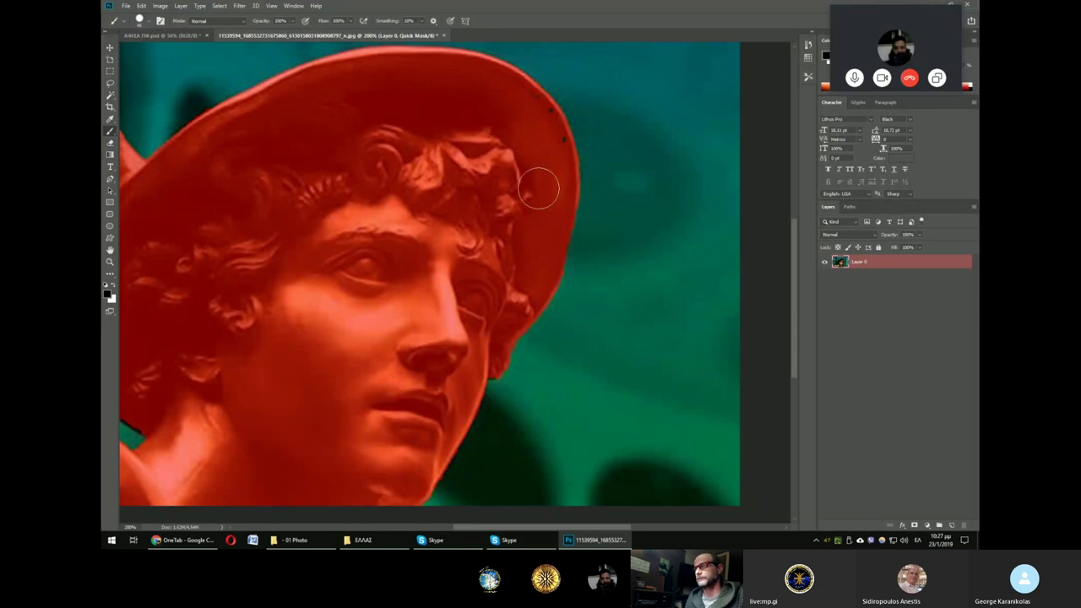
{"action": "left_click_drag", "start_coordinate": [535, 116], "coordinate": [531, 113]}
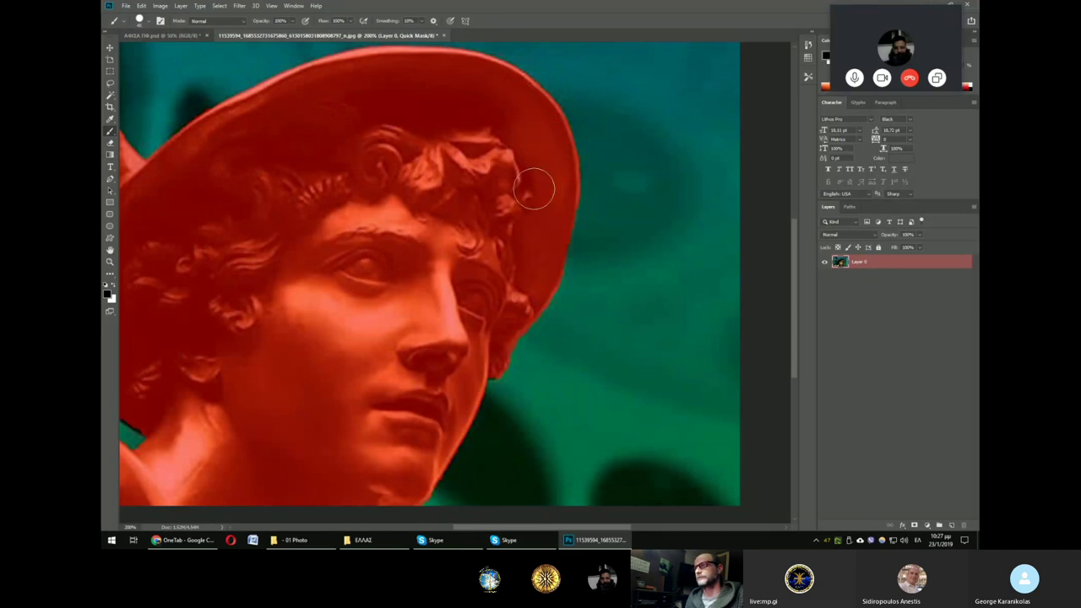
{"action": "scroll", "coordinate": [390, 205], "scroll_direction": "down", "scroll_amount": 3}
{"action": "scroll", "coordinate": [507, 338], "scroll_direction": "up", "scroll_amount": 2}
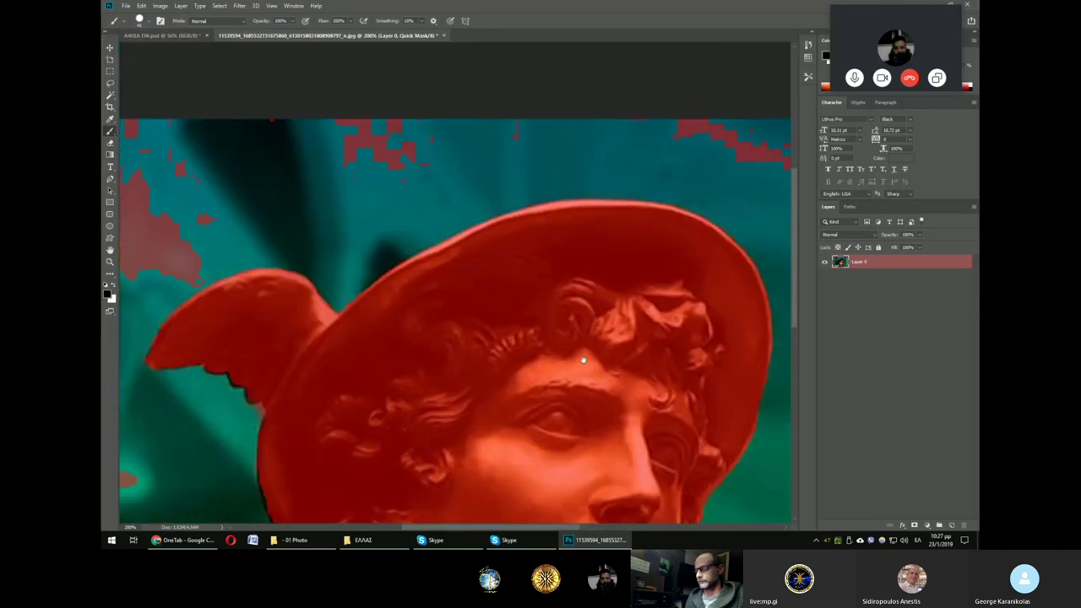
{"action": "scroll", "coordinate": [513, 354], "scroll_direction": "up", "scroll_amount": 1}
{"action": "scroll", "coordinate": [514, 355], "scroll_direction": "down", "scroll_amount": 2}
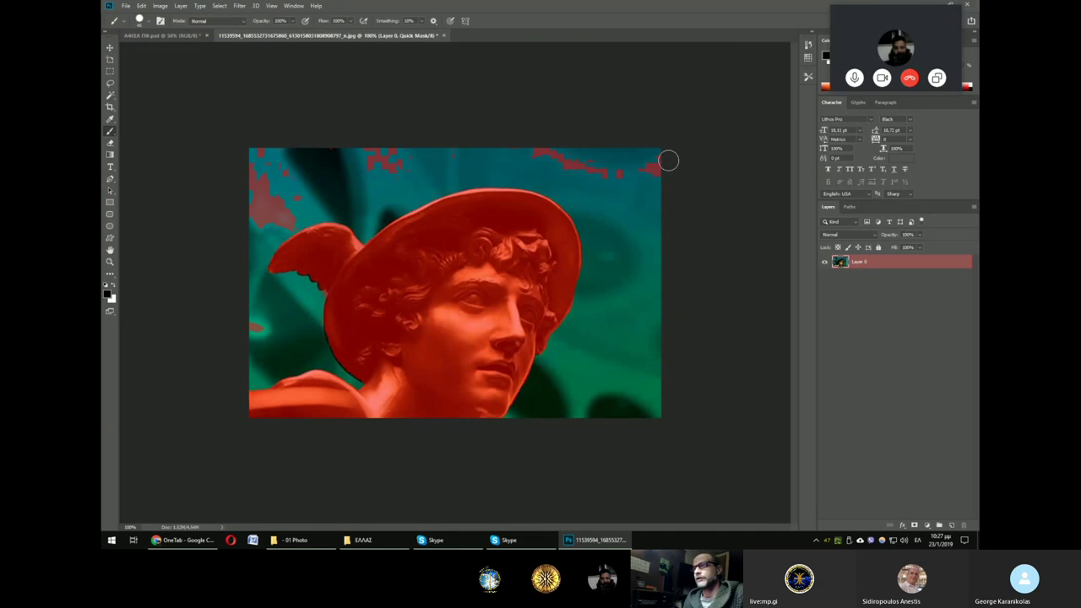
Step: Enlarge the Eraser and erase the red mask patch at the image's top-left
{"action": "left_click", "coordinate": [109, 142]}
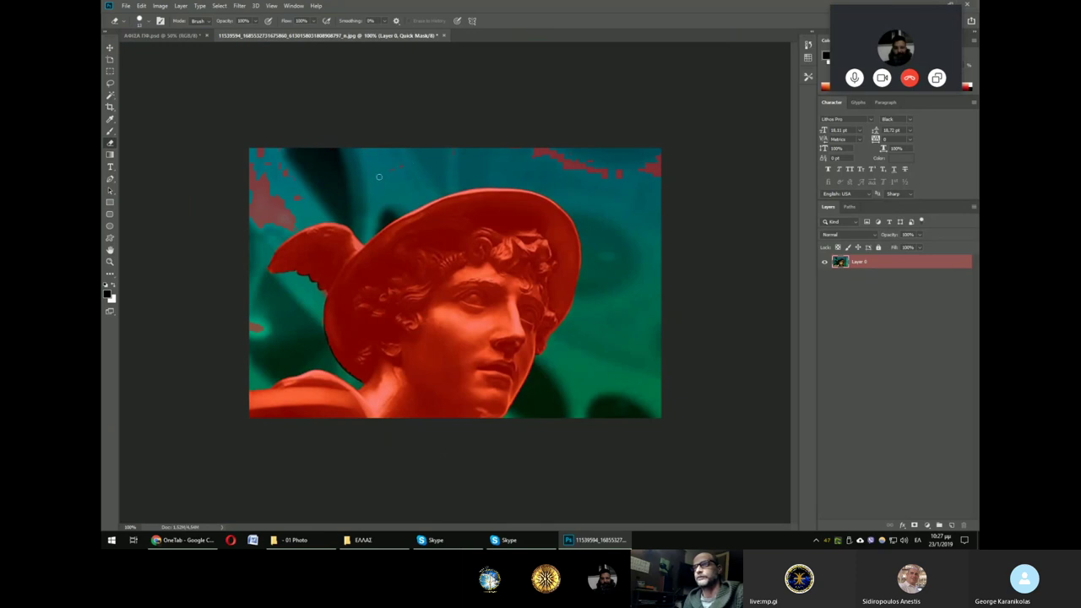
{"action": "right_click", "coordinate": [456, 157]}
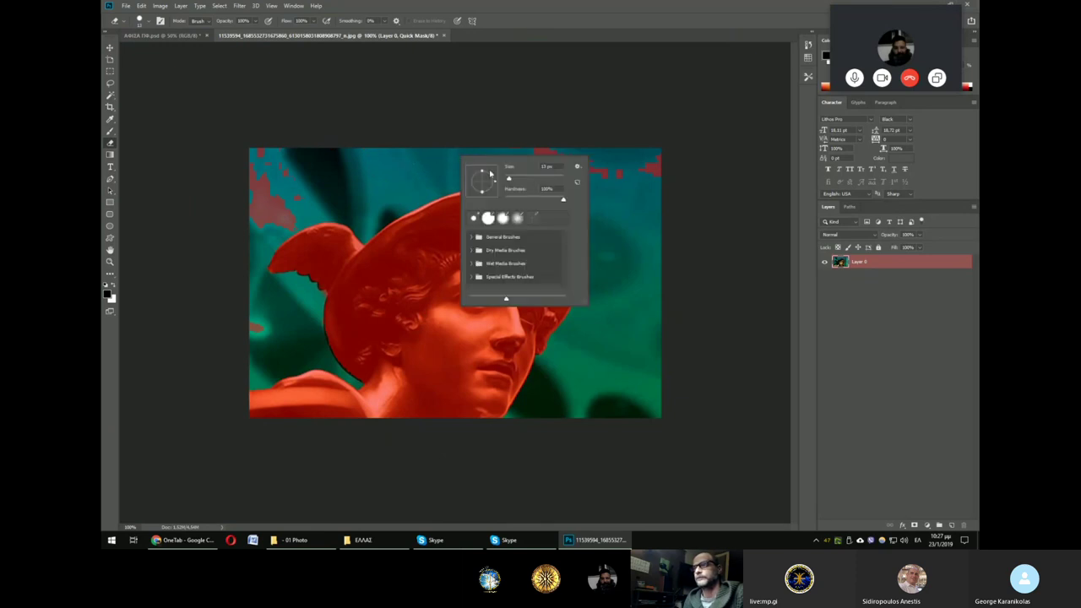
{"action": "mouse_move", "coordinate": [510, 179]}
{"action": "left_mouse_down"}
{"action": "mouse_move", "coordinate": [528, 157]}
{"action": "mouse_move", "coordinate": [664, 160]}
{"action": "left_mouse_up"}
{"action": "left_click", "coordinate": [512, 145]}
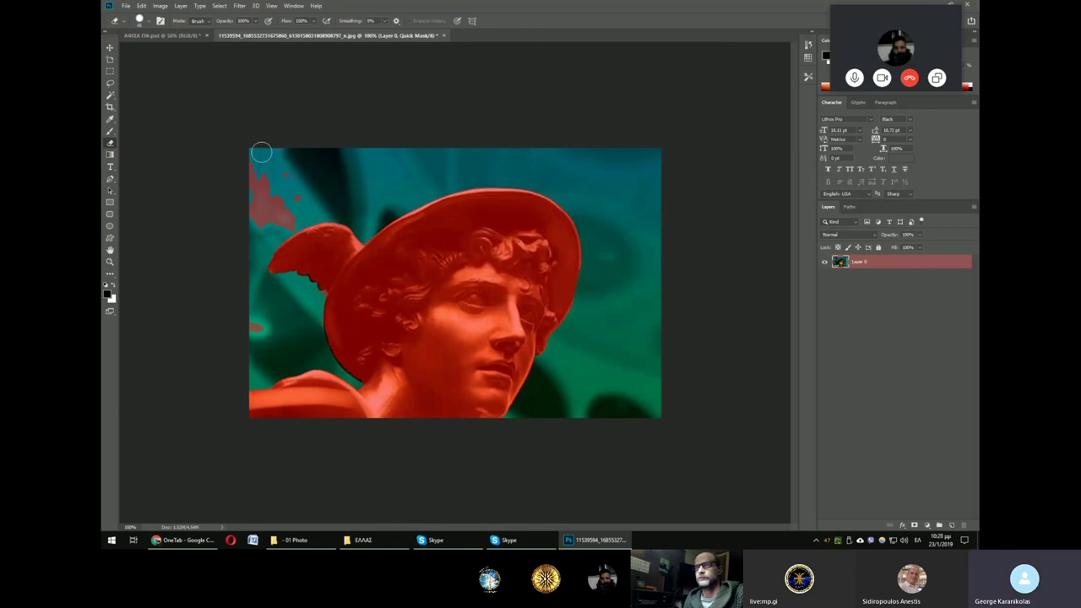
{"action": "mouse_move", "coordinate": [277, 149]}
{"action": "left_mouse_down"}
{"action": "mouse_move", "coordinate": [285, 212]}
{"action": "mouse_move", "coordinate": [265, 194]}
{"action": "left_mouse_up"}
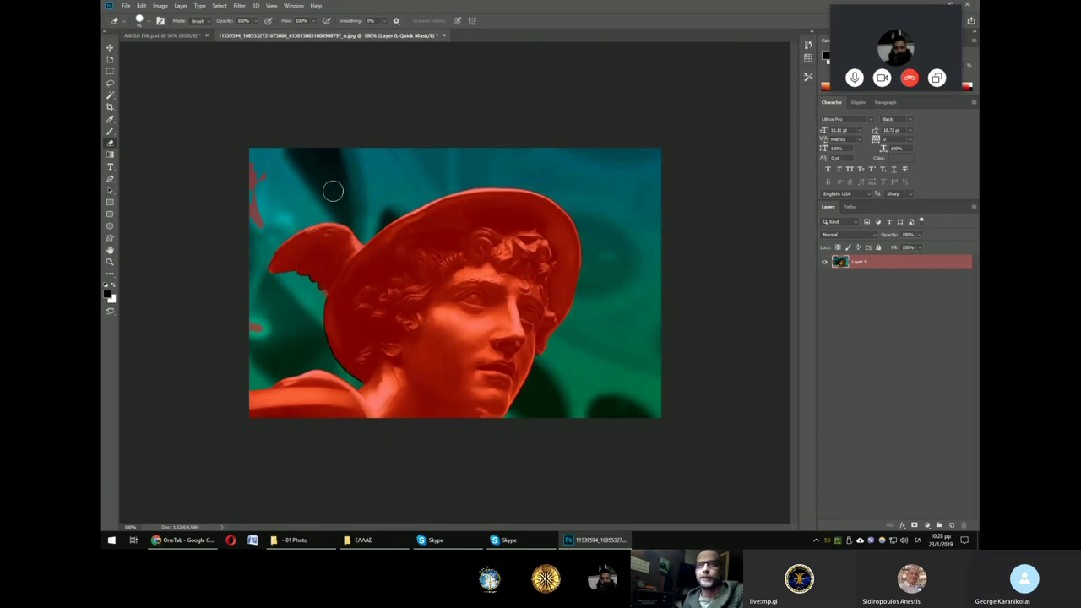
Step: Shrink the eraser brush size to 40 px
{"action": "right_click", "coordinate": [342, 185]}
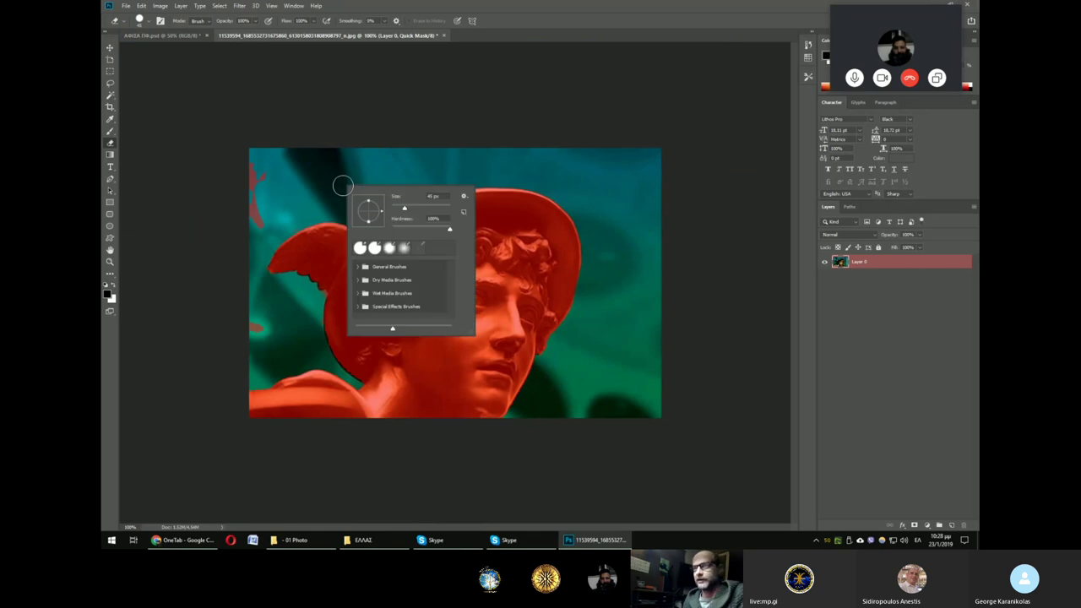
{"action": "mouse_move", "coordinate": [404, 209]}
{"action": "left_mouse_down"}
{"action": "mouse_move", "coordinate": [393, 212]}
{"action": "mouse_move", "coordinate": [403, 209]}
{"action": "mouse_move", "coordinate": [406, 231]}
{"action": "left_mouse_up"}
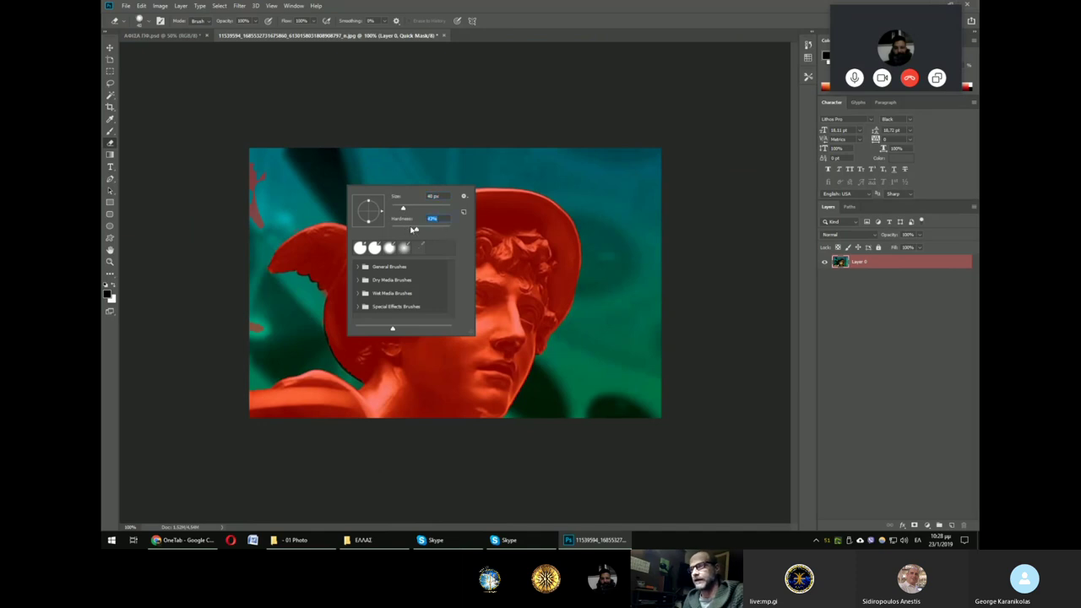
{"action": "left_click", "coordinate": [511, 213]}
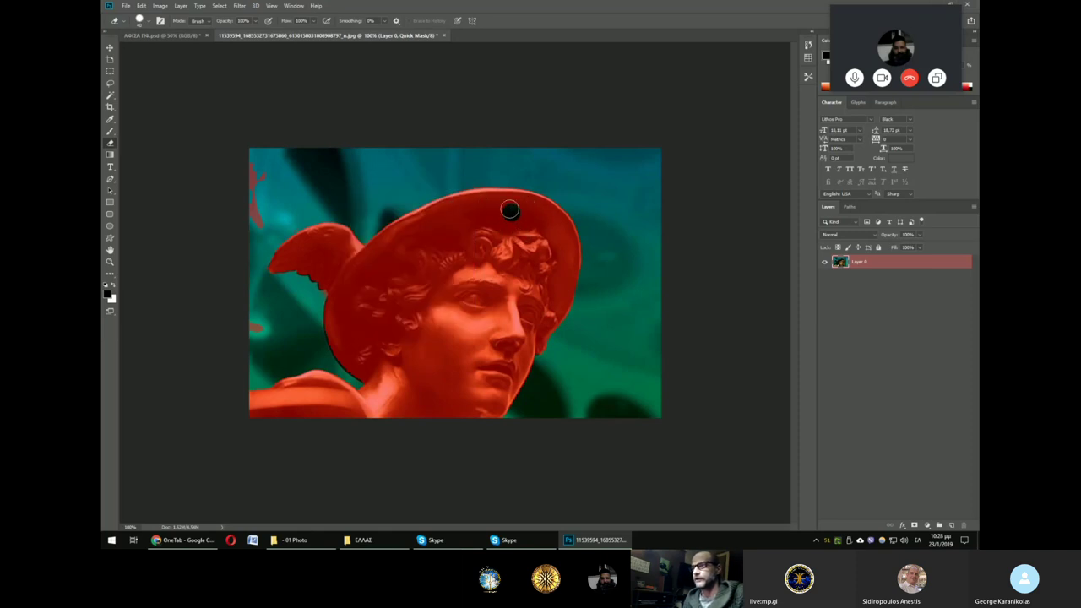
Step: Zoom in and set the eraser brush hardness to 0%
{"action": "scroll", "coordinate": [499, 198], "scroll_direction": "up", "scroll_amount": 1}
{"action": "scroll", "coordinate": [502, 209], "scroll_direction": "up", "scroll_amount": 1}
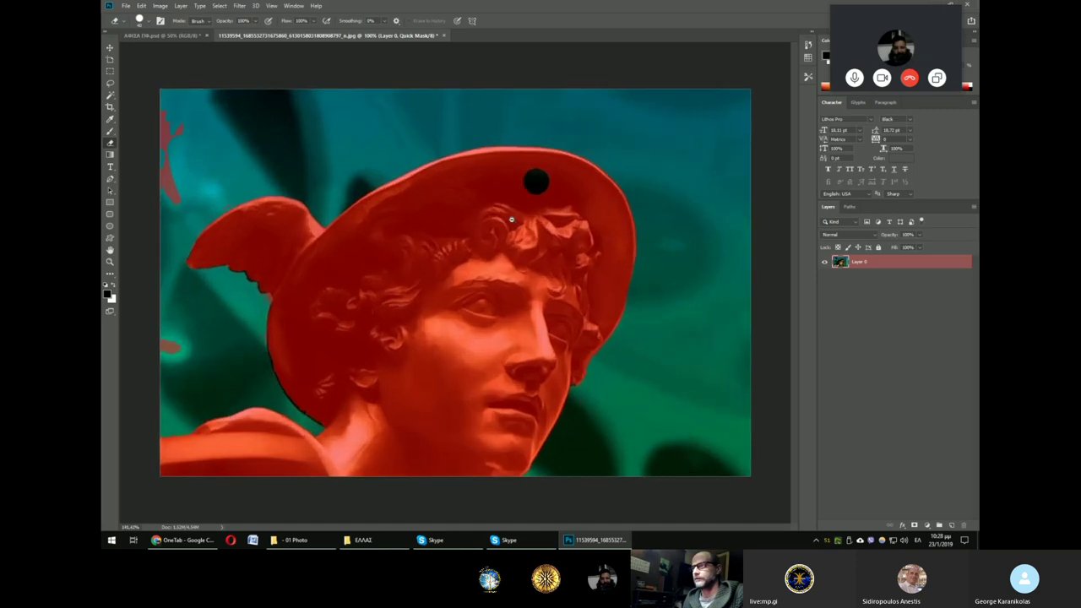
{"action": "scroll", "coordinate": [506, 219], "scroll_direction": "up", "scroll_amount": 1}
{"action": "scroll", "coordinate": [510, 229], "scroll_direction": "up", "scroll_amount": 1}
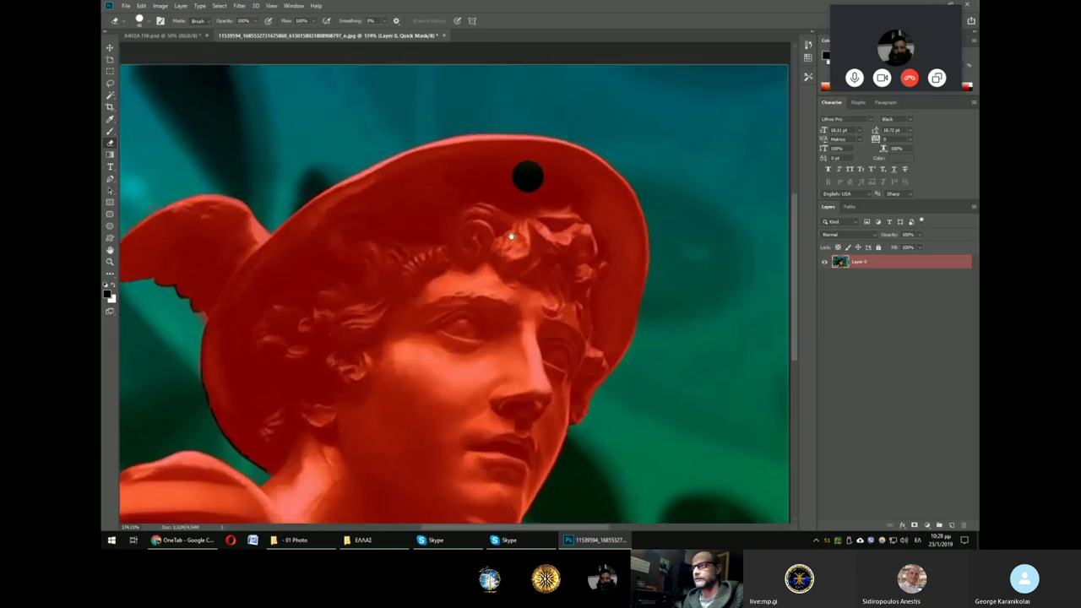
{"action": "right_click", "coordinate": [450, 239]}
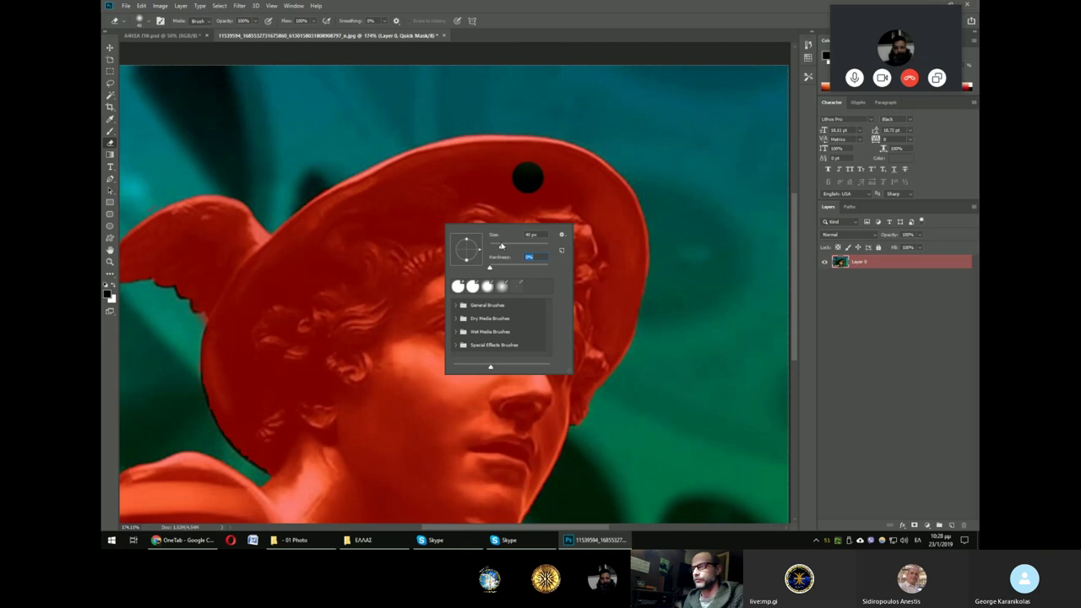
{"action": "left_click", "coordinate": [433, 204]}
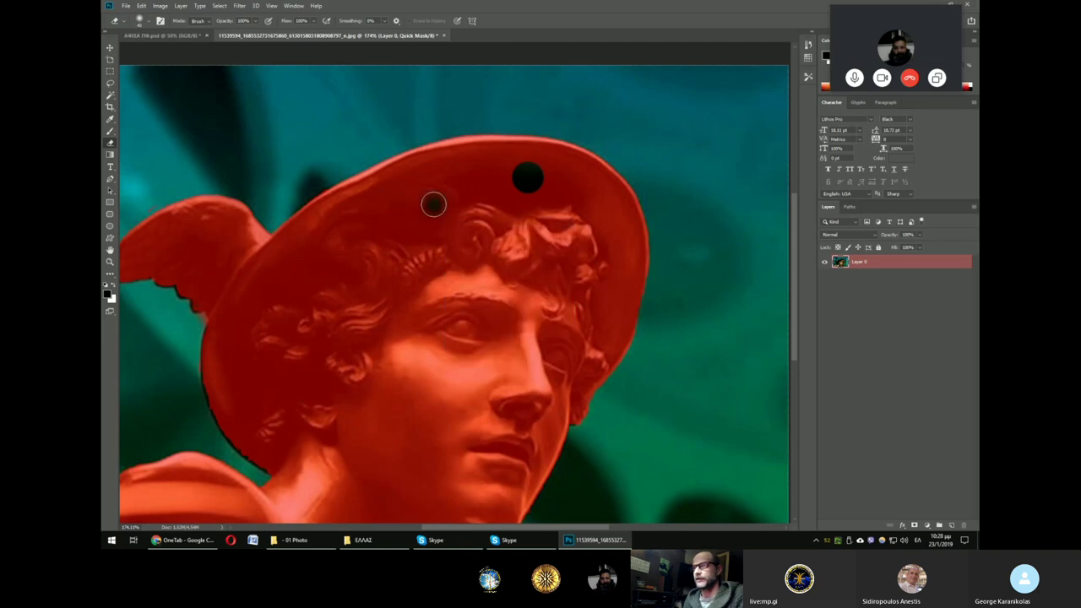
Step: Undo the stray dark dabs on the hat, then erase the red mark at the left edge
{"action": "left_click", "coordinate": [564, 184]}
{"action": "key", "text": "ctrl+z"}
{"action": "right_click", "coordinate": [446, 232]}
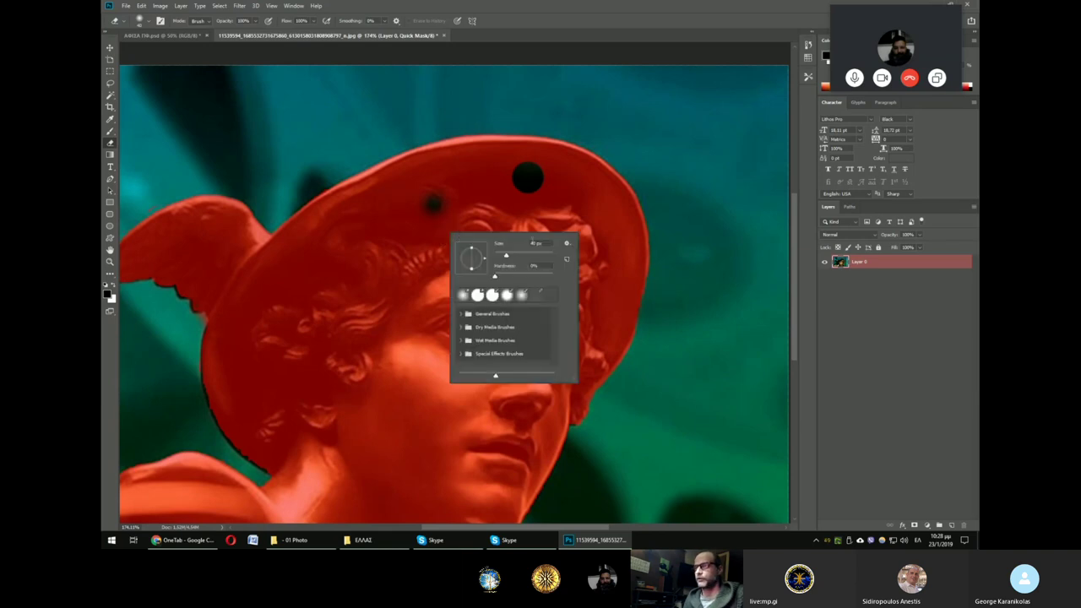
{"action": "right_click", "coordinate": [372, 221]}
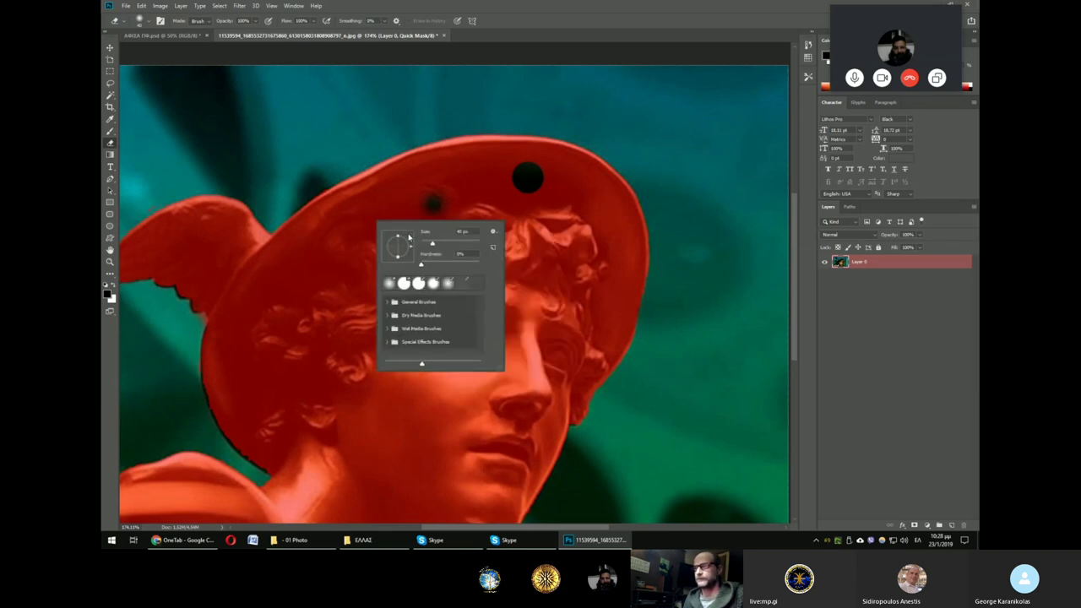
{"action": "key", "text": "Escape"}
{"action": "key", "text": "ctrl+z"}
{"action": "key", "text": "ctrl+z"}
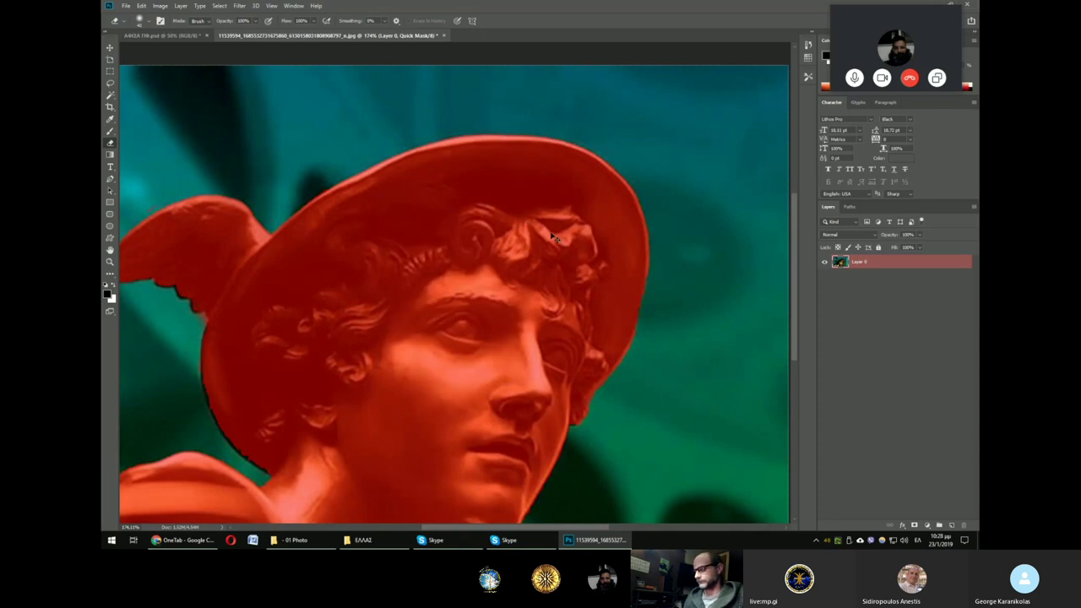
{"action": "key", "text": "ctrl+1"}
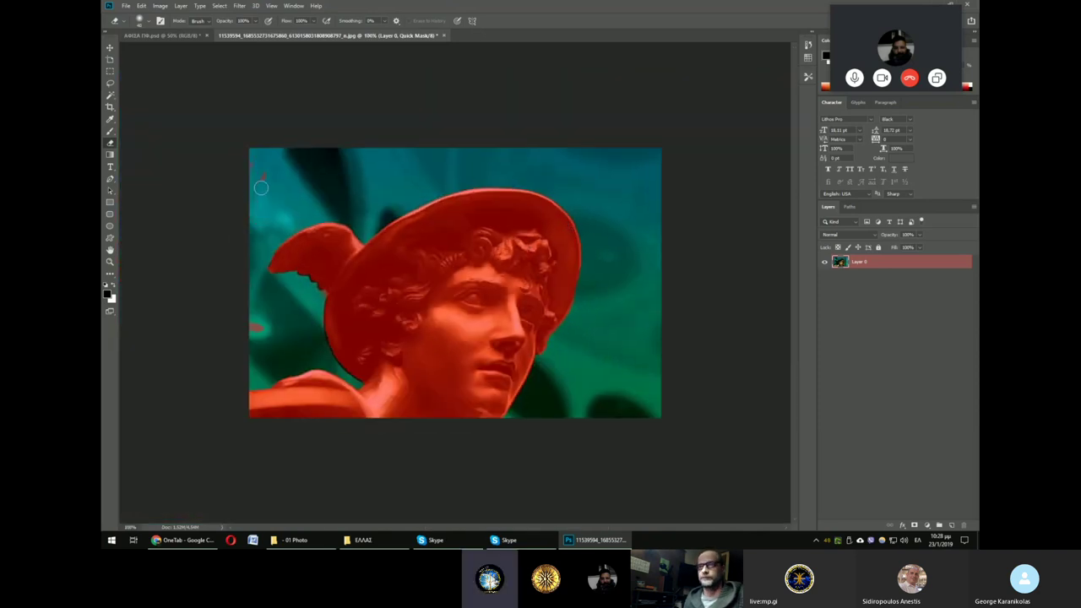
{"action": "left_click_drag", "start_coordinate": [258, 330], "coordinate": [245, 328]}
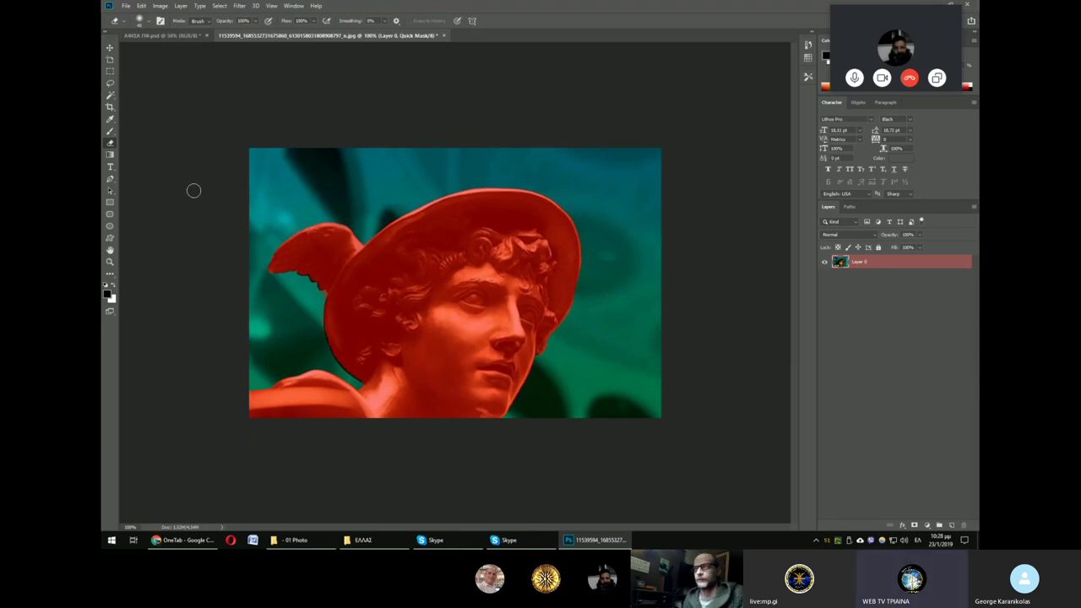
{"action": "scroll", "coordinate": [440, 208], "scroll_direction": "up", "scroll_amount": 3}
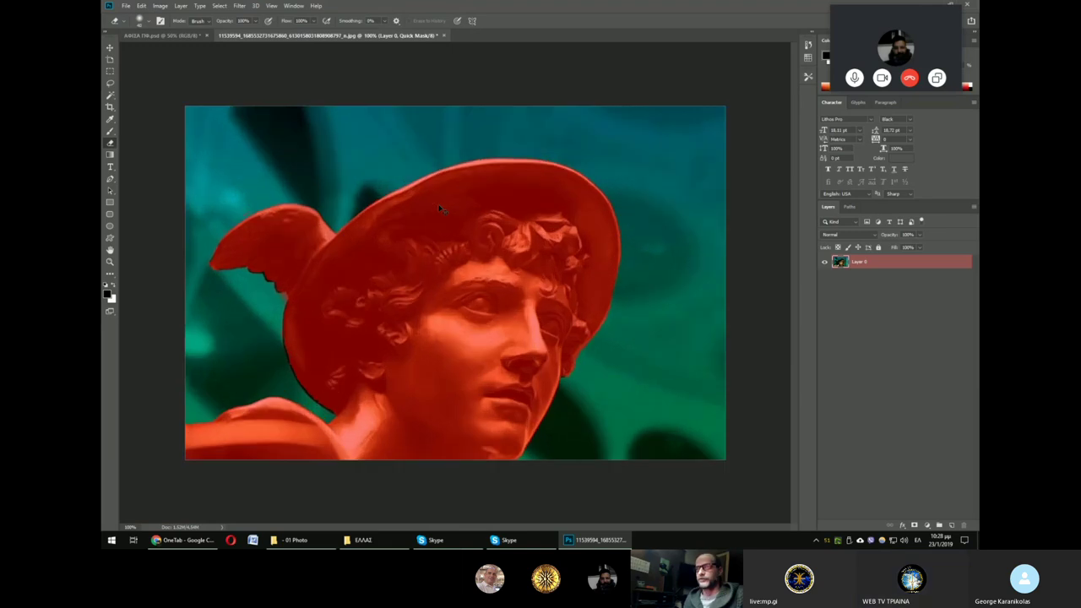
{"action": "scroll", "coordinate": [439, 209], "scroll_direction": "down", "scroll_amount": 2}
{"action": "scroll", "coordinate": [439, 209], "scroll_direction": "down", "scroll_amount": 1}
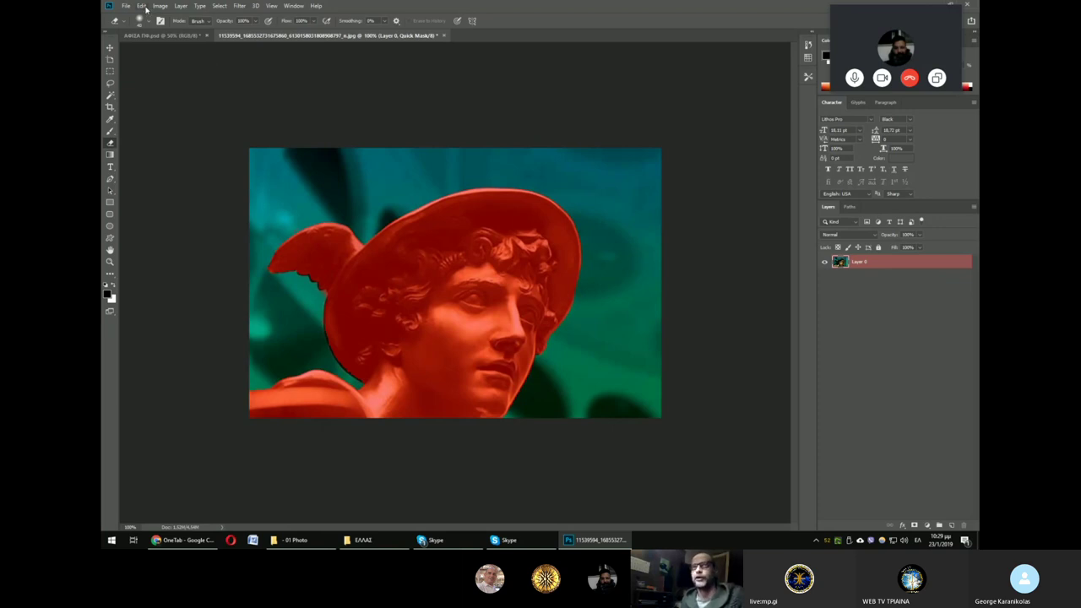
Step: Undo the last Eraser stroke from the Edit menu
{"action": "left_click", "coordinate": [142, 6]}
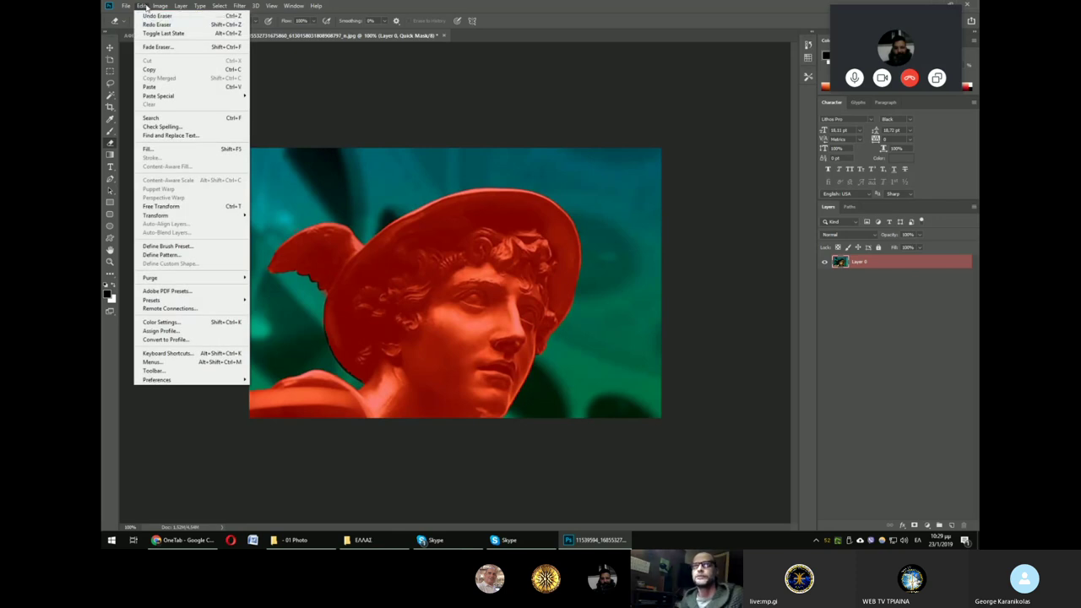
{"action": "left_click", "coordinate": [150, 15]}
{"action": "mouse_move", "coordinate": [916, 36]}
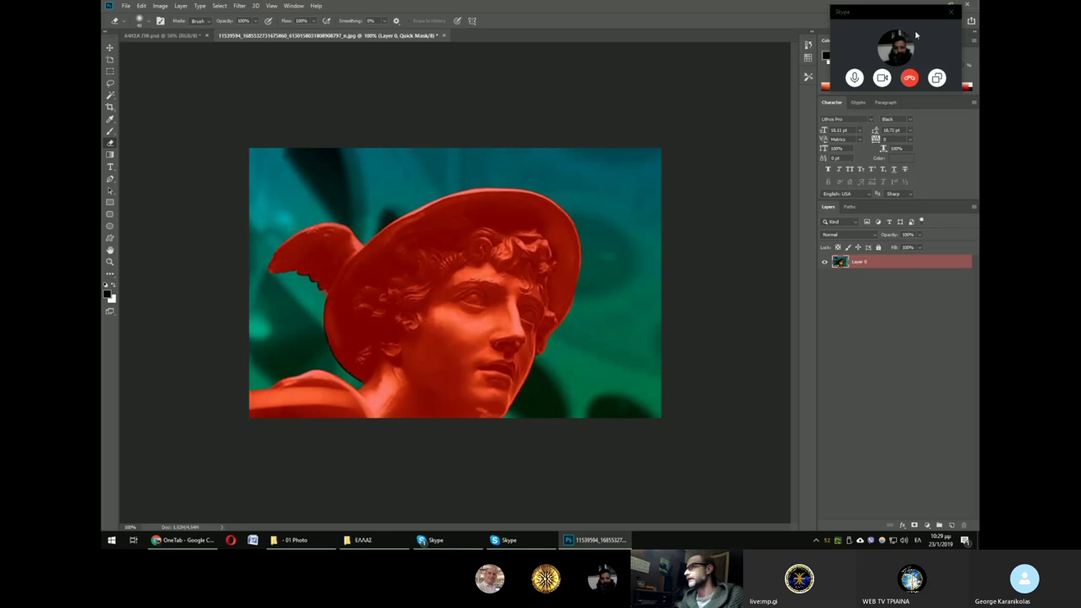
{"action": "left_click_drag", "start_coordinate": [908, 15], "coordinate": [849, 444]}
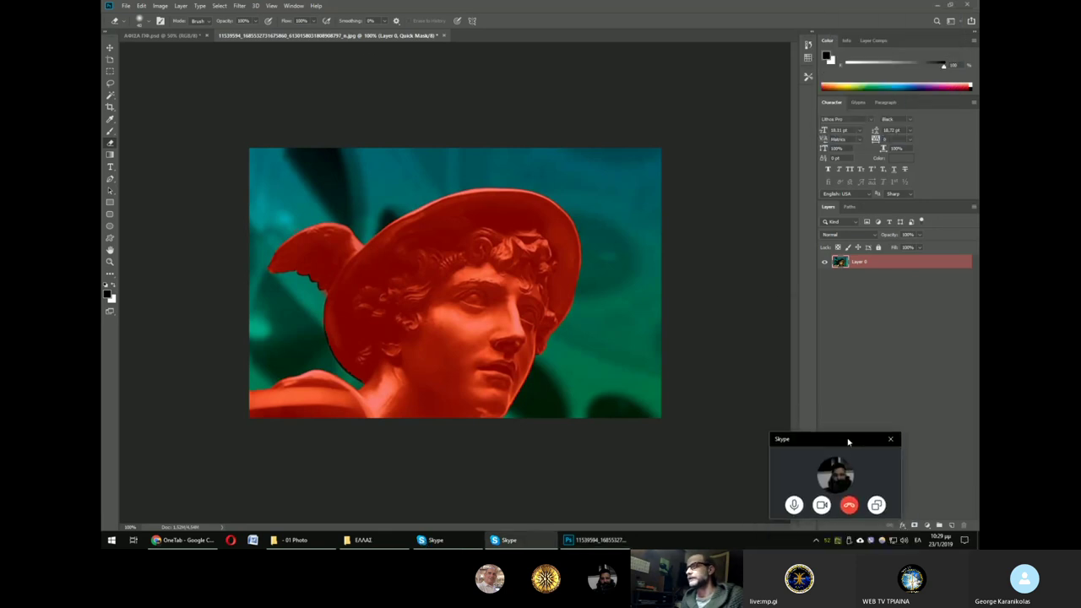
Step: Show the History panel from the Window menu
{"action": "left_click", "coordinate": [294, 6]}
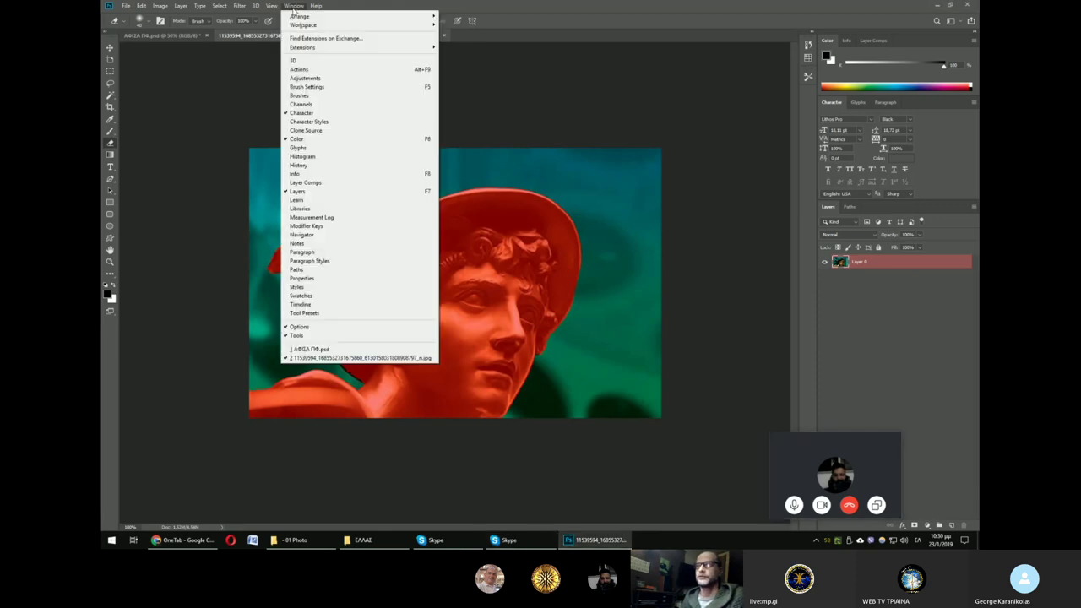
{"action": "left_click", "coordinate": [294, 6]}
{"action": "left_click", "coordinate": [294, 7]}
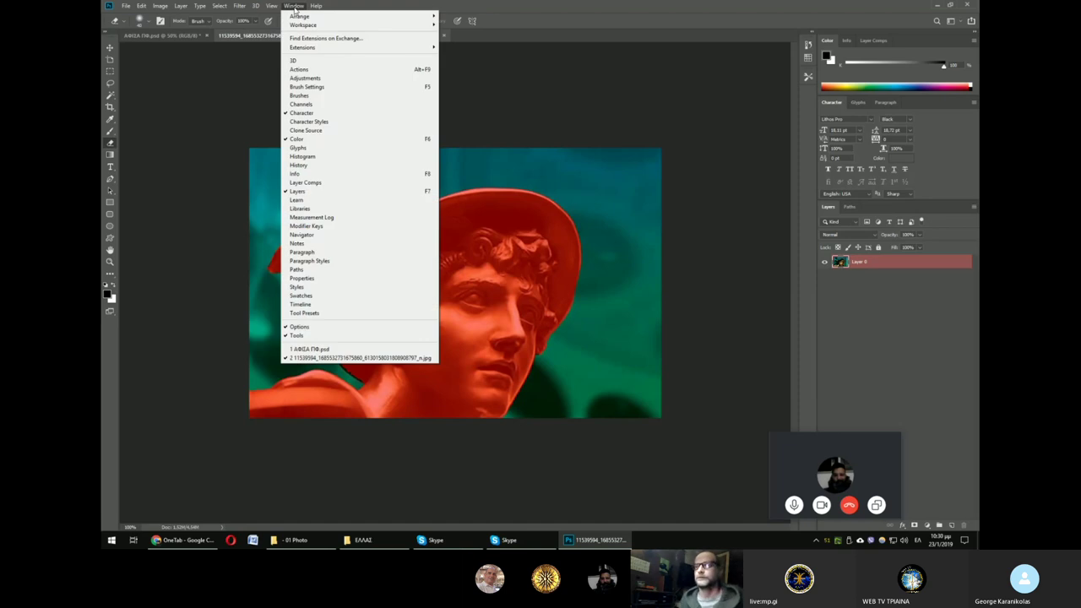
{"action": "left_click", "coordinate": [324, 166]}
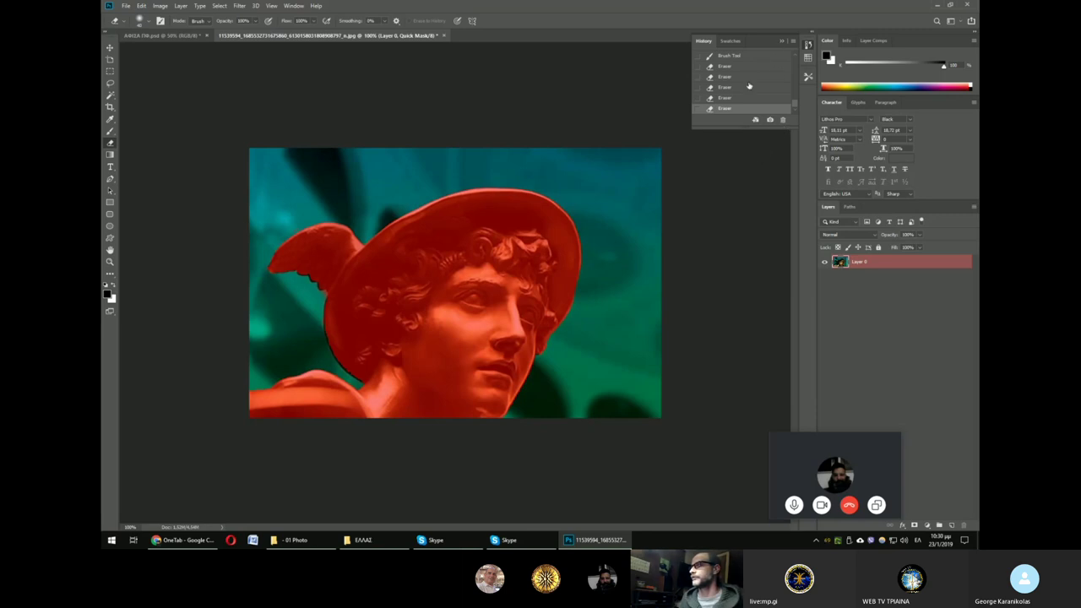
Step: Enlarge the History panel and step from the Open state through the magic wand selections
{"action": "left_click_drag", "start_coordinate": [731, 127], "coordinate": [723, 519]}
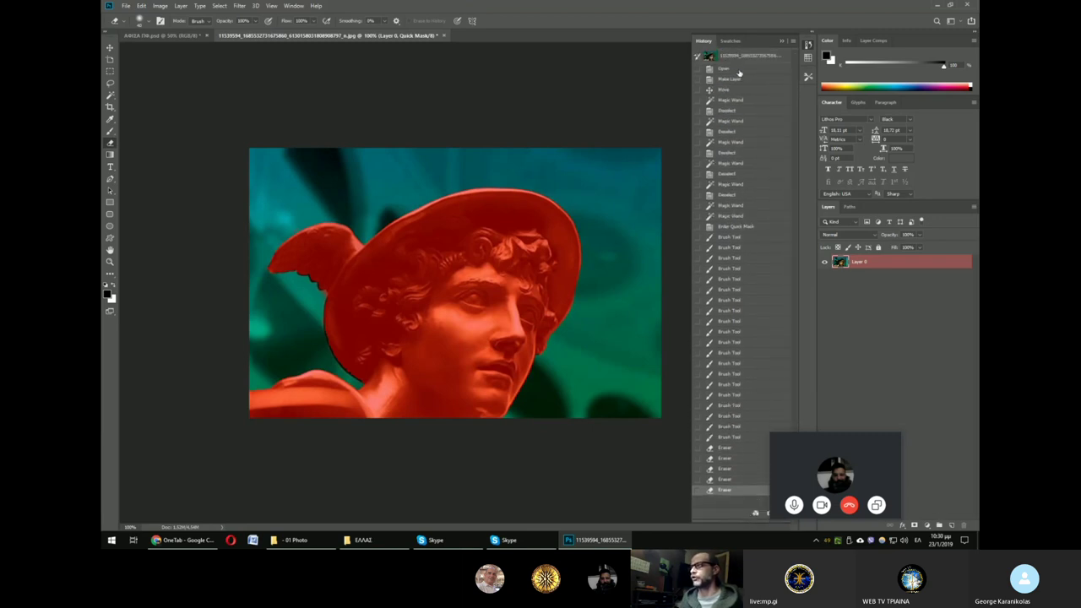
{"action": "left_click", "coordinate": [733, 68]}
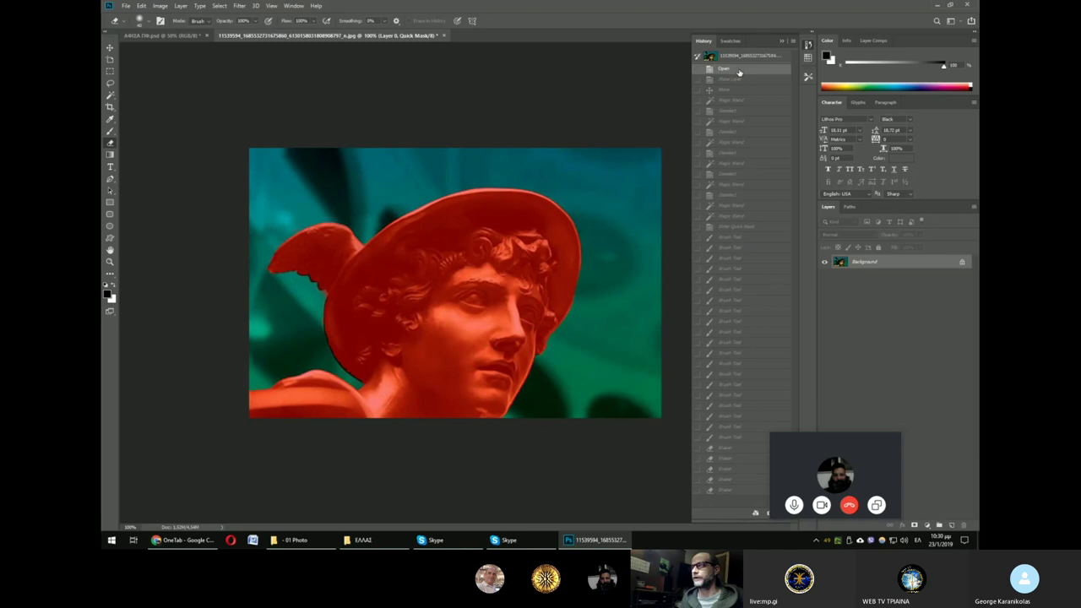
{"action": "left_click", "coordinate": [735, 143]}
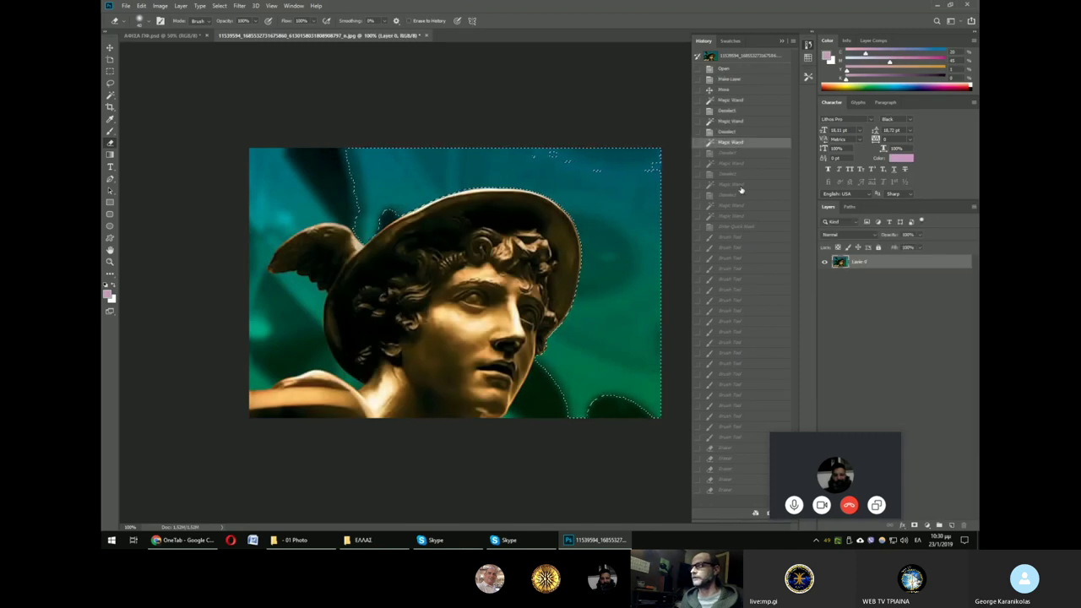
{"action": "left_click", "coordinate": [740, 184]}
{"action": "left_click", "coordinate": [750, 279]}
{"action": "left_click", "coordinate": [752, 311]}
Step: Step through the mask painting edits to the latest Eraser state and close History
{"action": "left_click", "coordinate": [753, 332]}
{"action": "left_click", "coordinate": [750, 353]}
{"action": "left_click", "coordinate": [750, 373]}
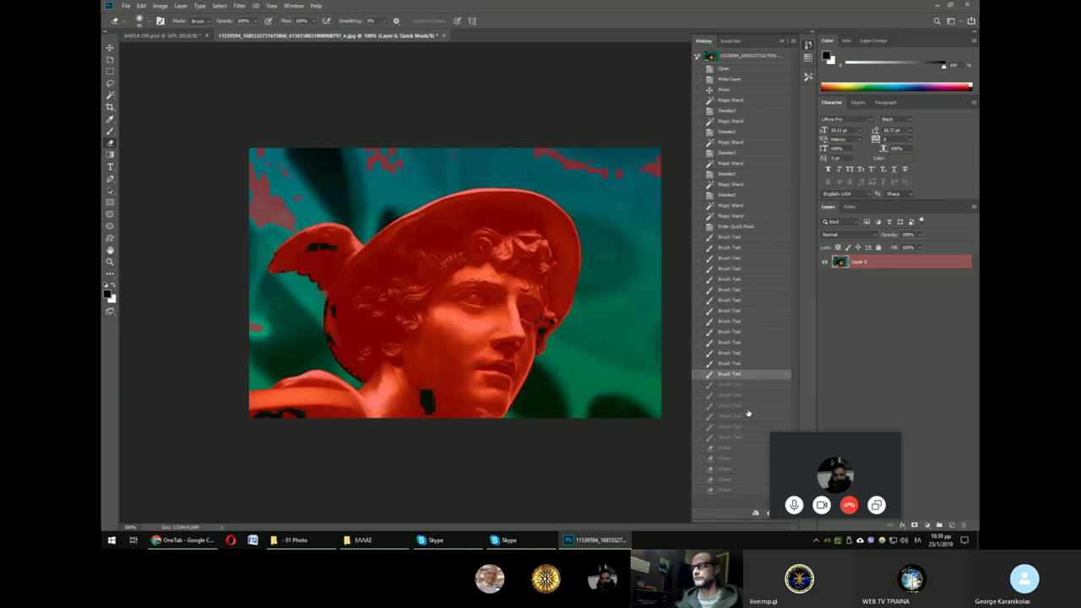
{"action": "left_click", "coordinate": [748, 406]}
{"action": "left_click", "coordinate": [733, 453]}
{"action": "left_click", "coordinate": [738, 479]}
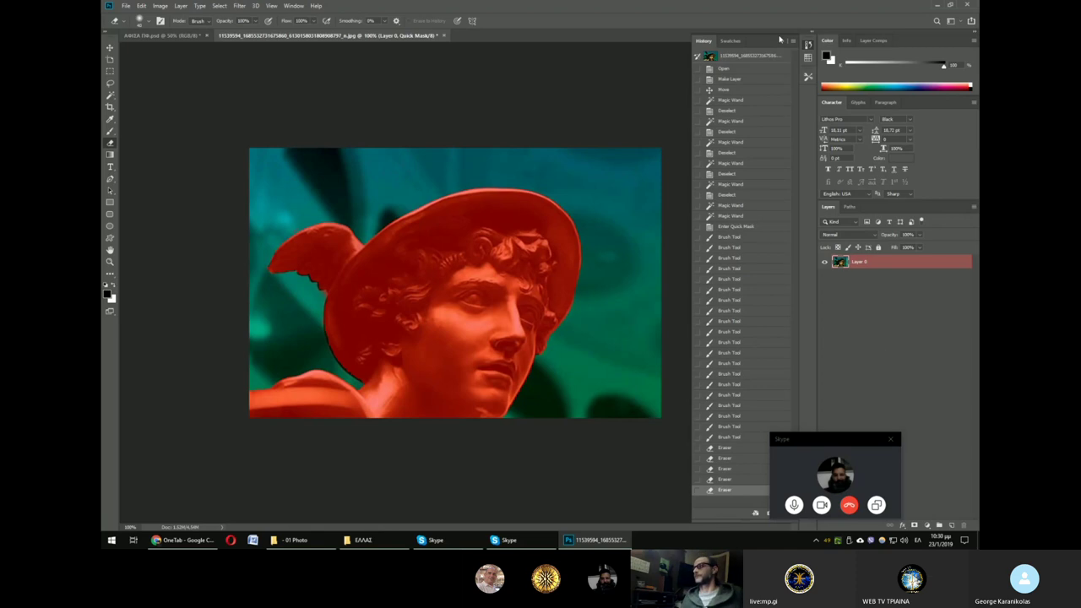
{"action": "left_click", "coordinate": [808, 45]}
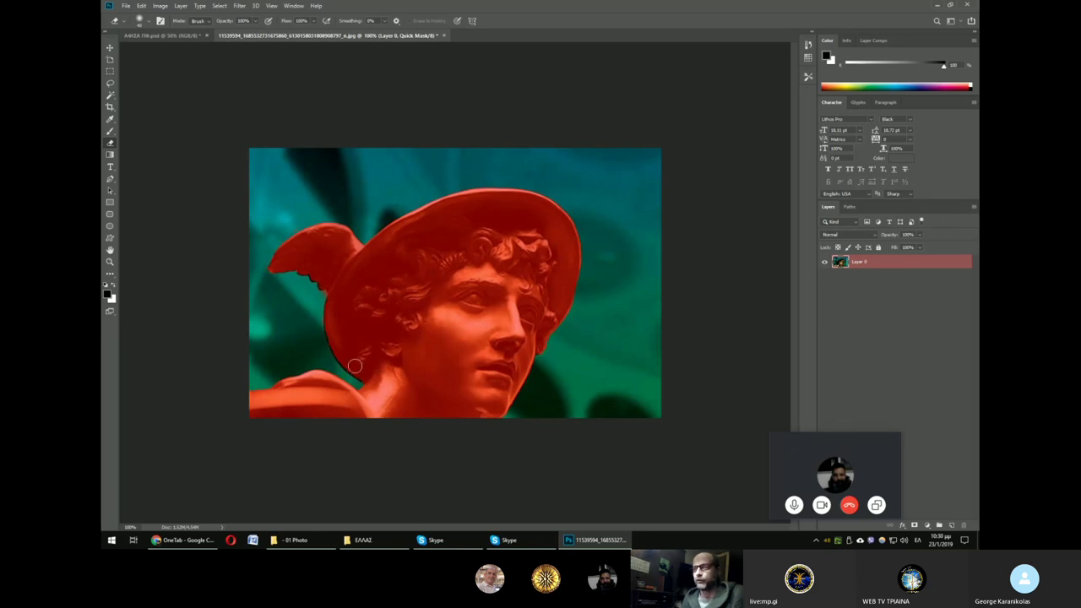
Step: Zoom in on the bust's neck and adjust the brush size and hardness
{"action": "key", "text": "ctrl+plus"}
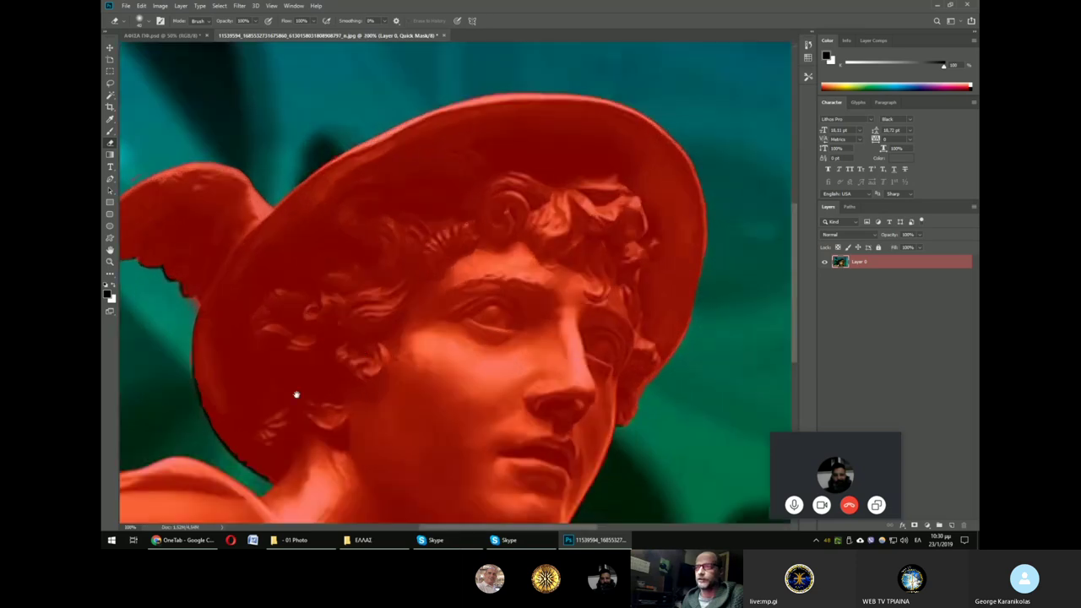
{"action": "left_click_drag", "start_coordinate": [296, 394], "coordinate": [318, 379]}
{"action": "scroll", "coordinate": [318, 378], "scroll_direction": "up", "scroll_amount": 1}
{"action": "scroll", "coordinate": [410, 313], "scroll_direction": "down", "scroll_amount": 2}
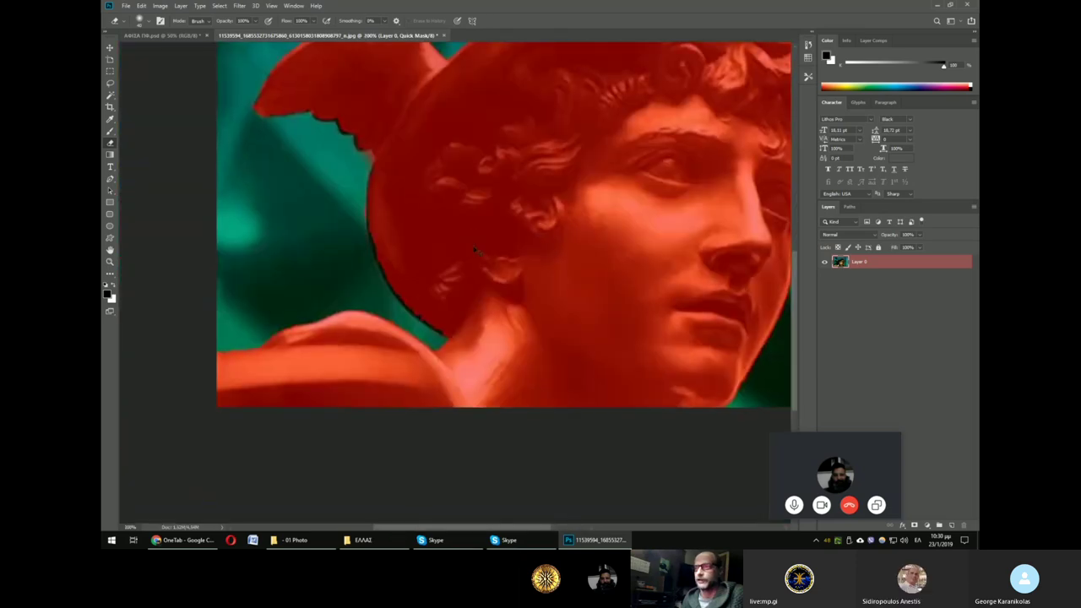
{"action": "scroll", "coordinate": [412, 279], "scroll_direction": "up", "scroll_amount": 3}
{"action": "scroll", "coordinate": [450, 262], "scroll_direction": "up", "scroll_amount": 1}
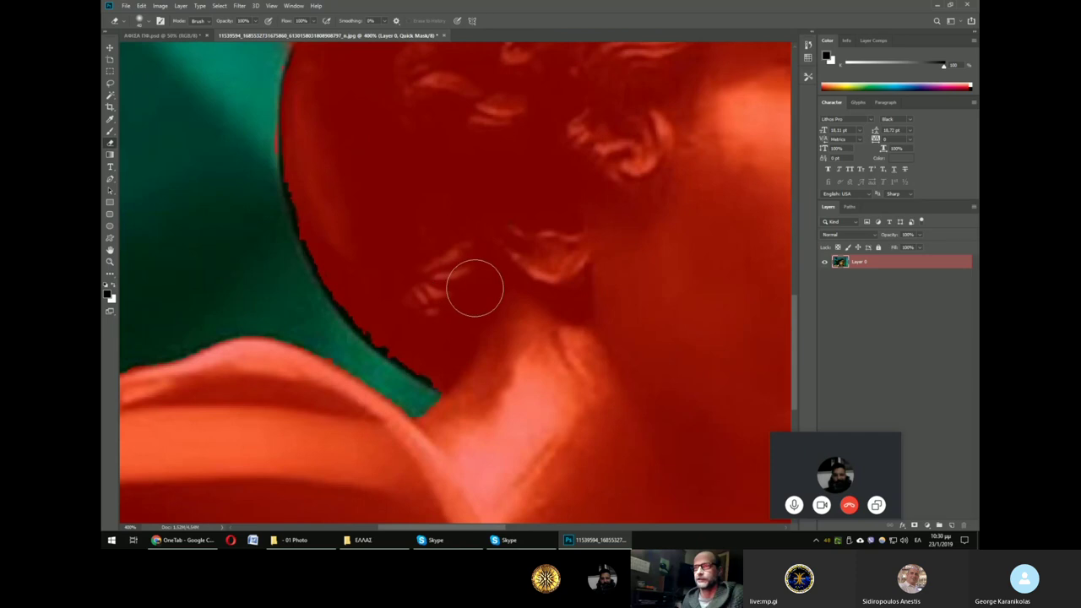
{"action": "right_click", "coordinate": [345, 225]}
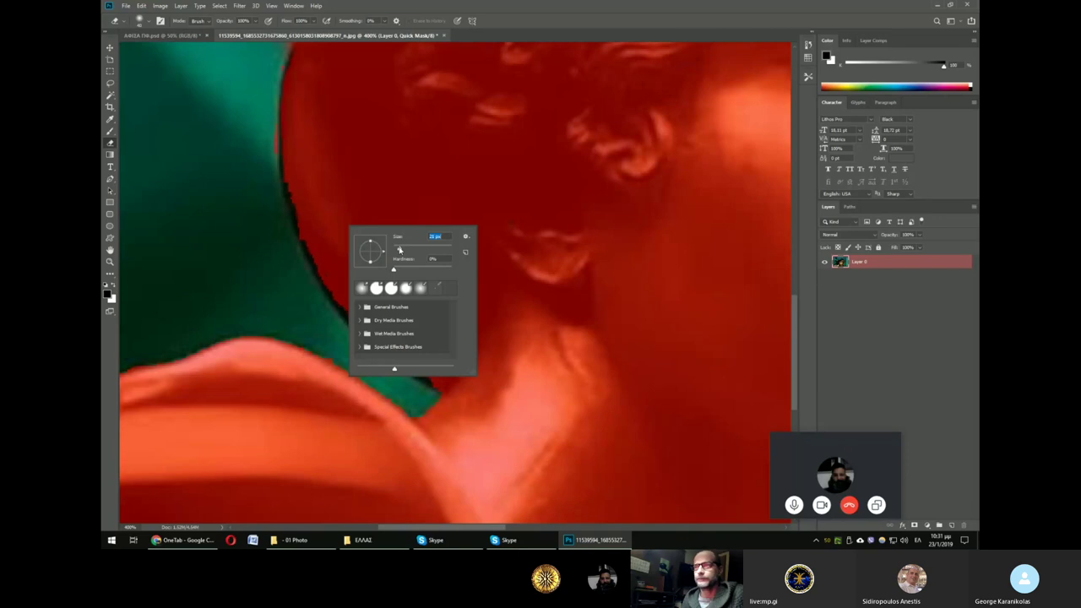
{"action": "key", "text": "b"}
{"action": "right_click", "coordinate": [296, 185]}
{"action": "key", "text": "Return"}
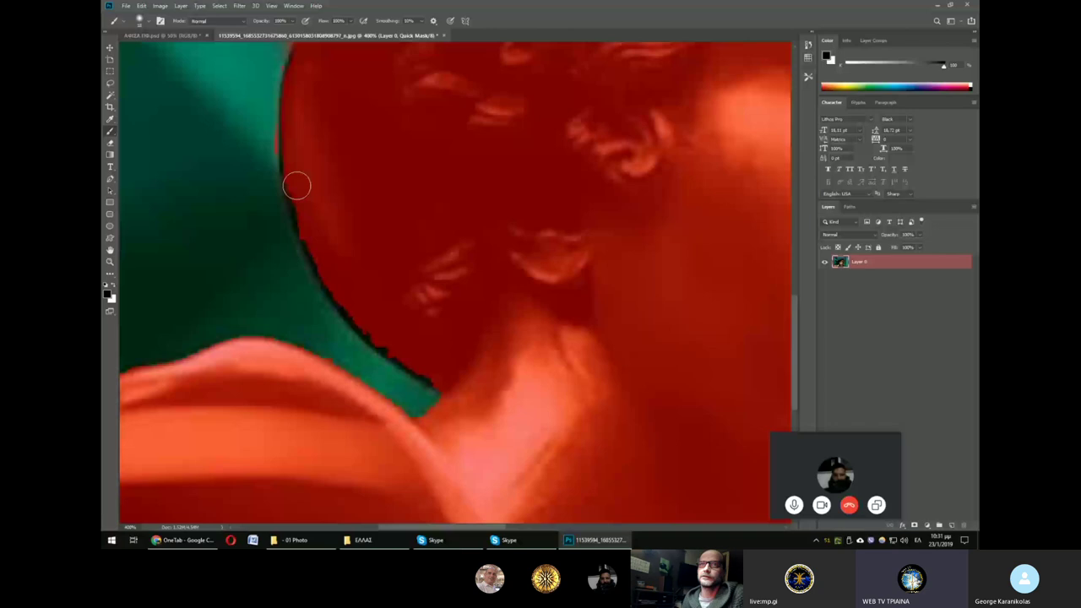
Step: Erase the jagged mask edge along the neck, then zoom back out to fit the photo
{"action": "key", "text": "e"}
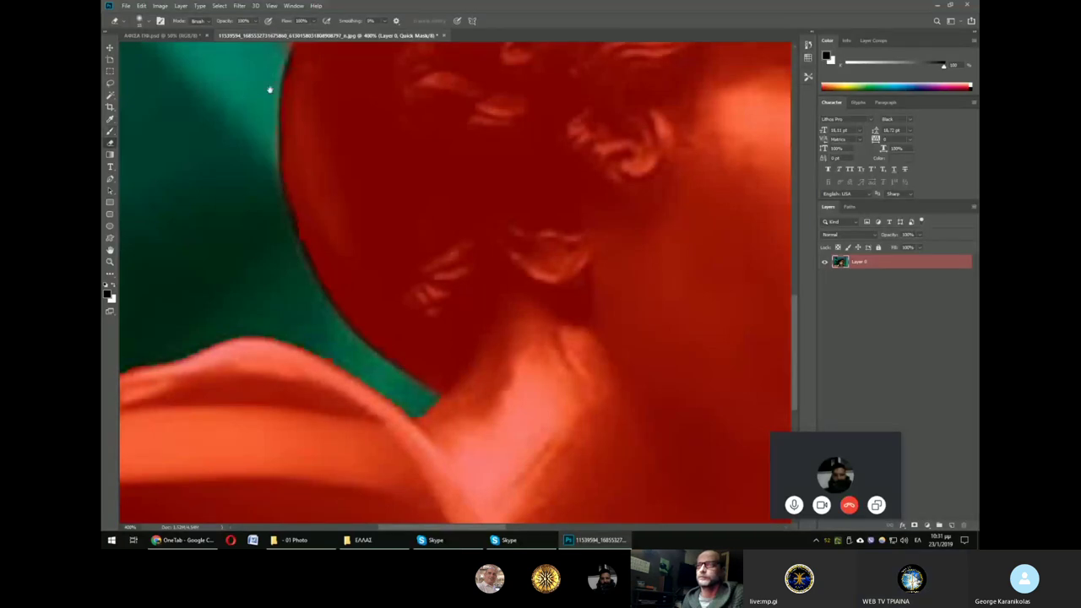
{"action": "left_click_drag", "start_coordinate": [269, 88], "coordinate": [306, 302]}
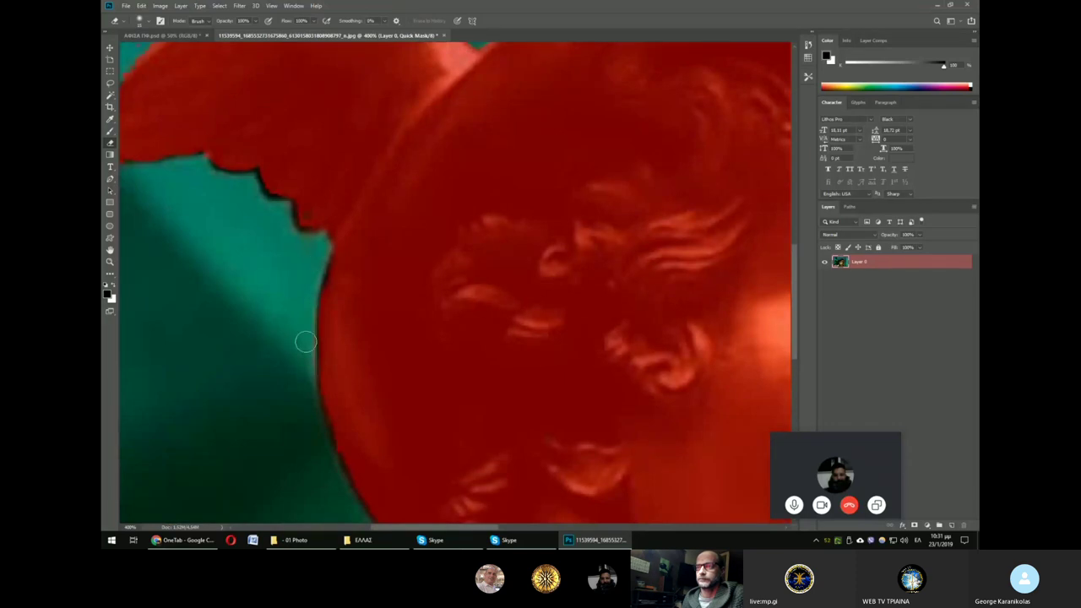
{"action": "key", "text": "ctrl+0"}
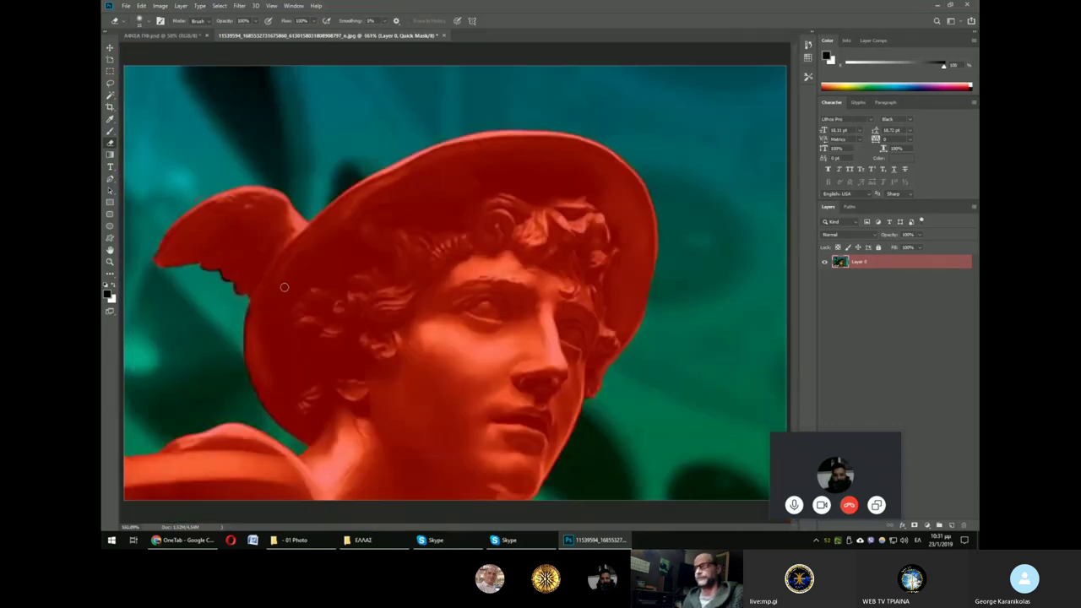
{"action": "key", "text": "ctrl+minus"}
{"action": "left_click", "coordinate": [164, 9]}
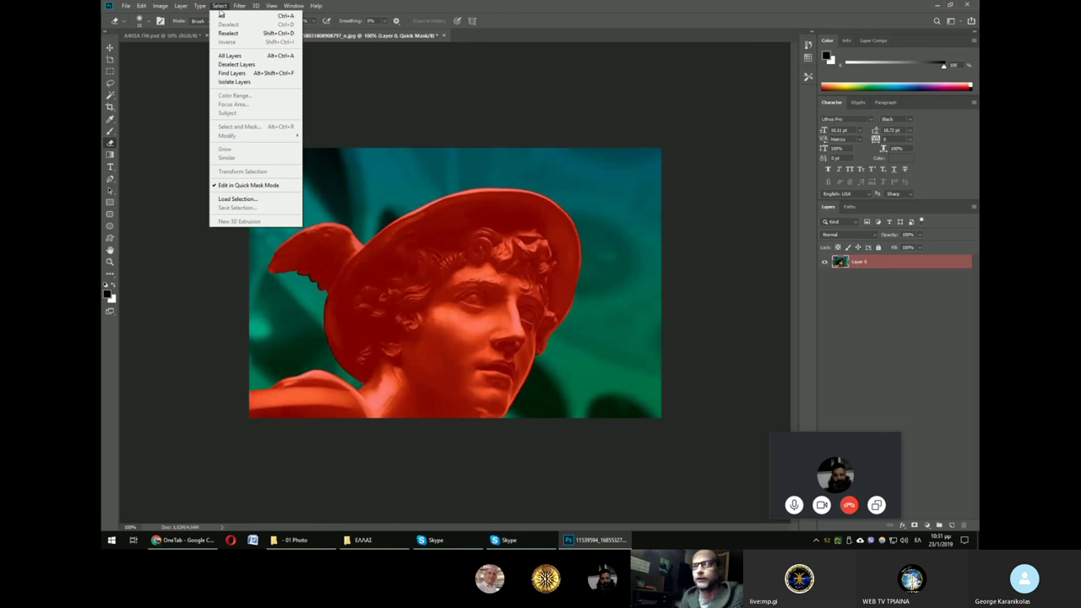
Step: Leave Quick Mask and invert the selection to isolate the bronze bust
{"action": "left_click", "coordinate": [243, 186]}
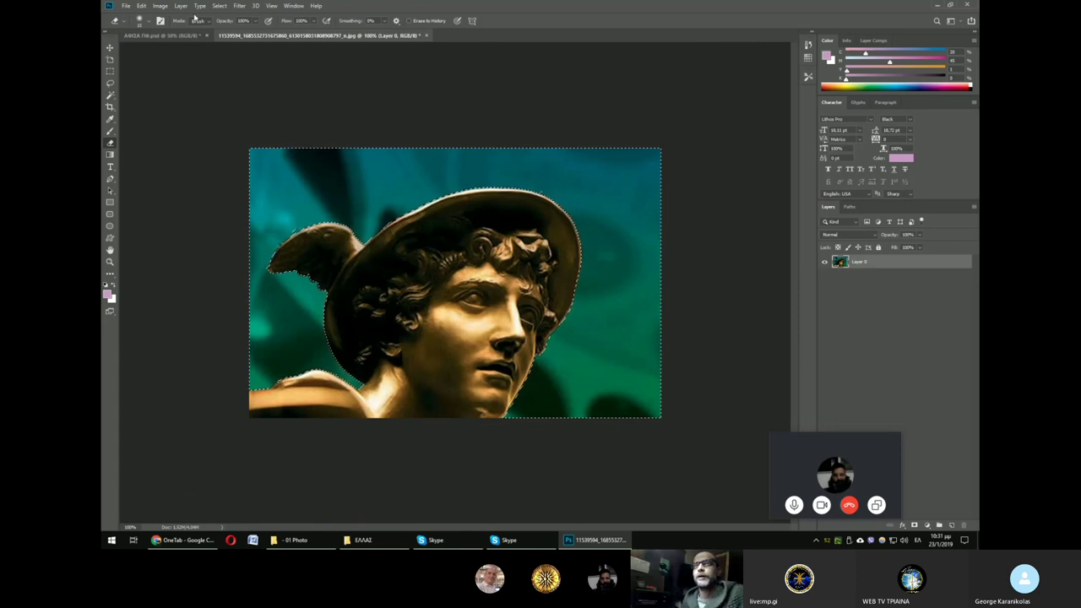
{"action": "left_click", "coordinate": [219, 6]}
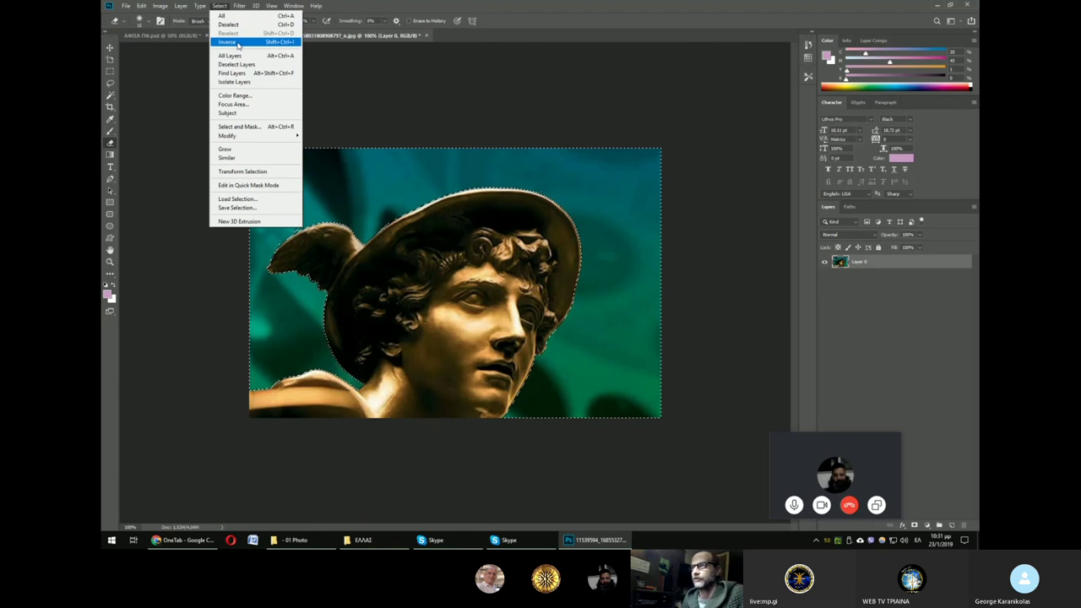
{"action": "left_click", "coordinate": [239, 44]}
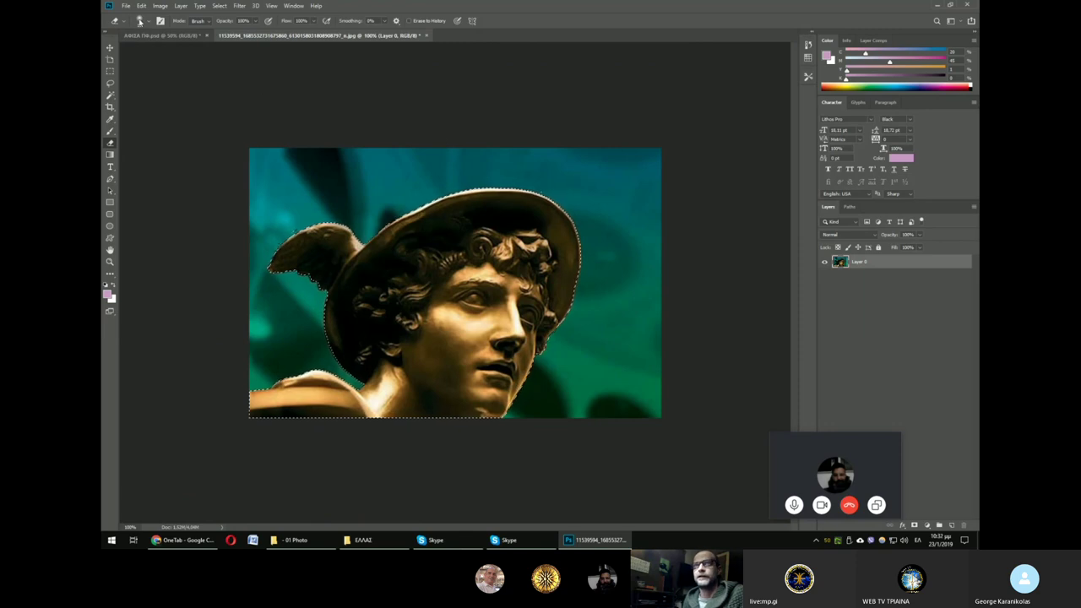
Step: Copy the selected bust and switch to the invitation poster document
{"action": "left_click", "coordinate": [141, 7]}
{"action": "left_click", "coordinate": [160, 71]}
{"action": "left_click", "coordinate": [180, 37]}
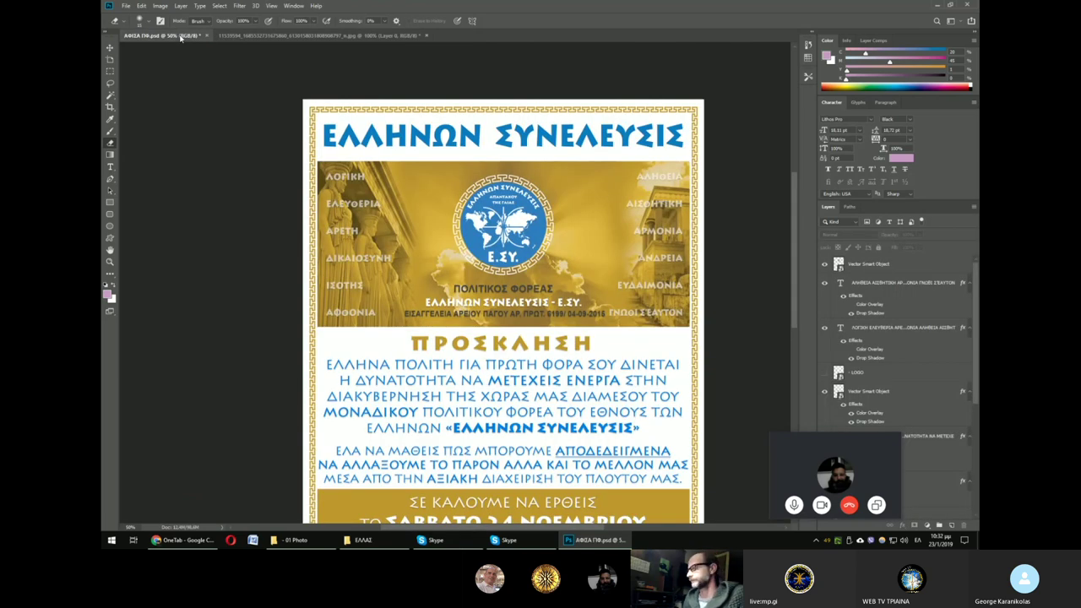
Step: Paste the cut-out bust into the poster and move it onto the banner
{"action": "left_click", "coordinate": [141, 6]}
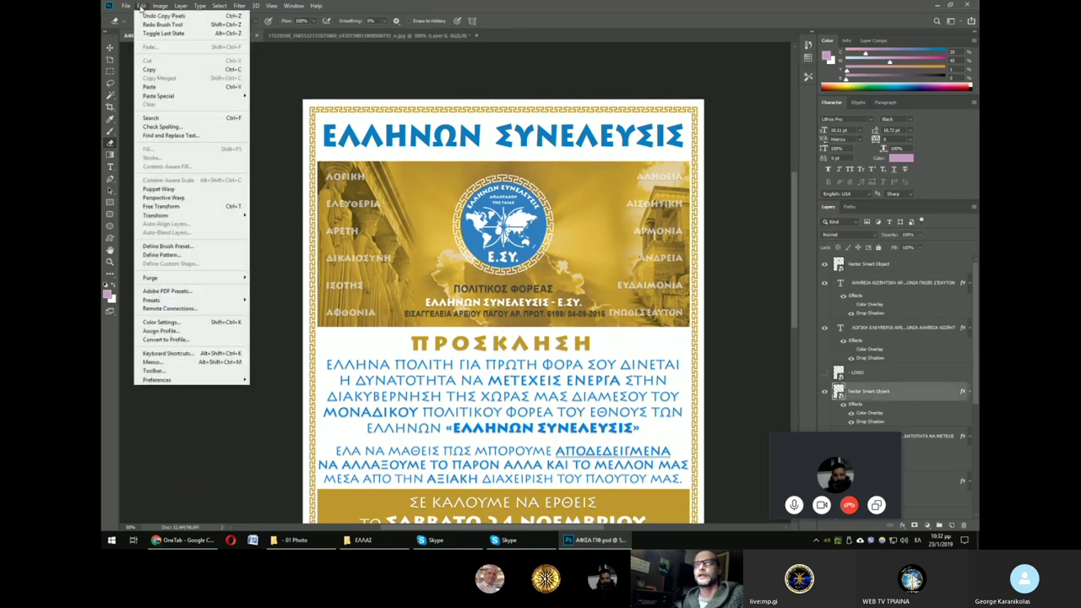
{"action": "left_click", "coordinate": [164, 88]}
{"action": "left_click", "coordinate": [109, 48]}
{"action": "mouse_move", "coordinate": [520, 341]}
{"action": "left_mouse_down"}
{"action": "mouse_move", "coordinate": [612, 288]}
{"action": "mouse_move", "coordinate": [470, 307]}
{"action": "left_mouse_up"}
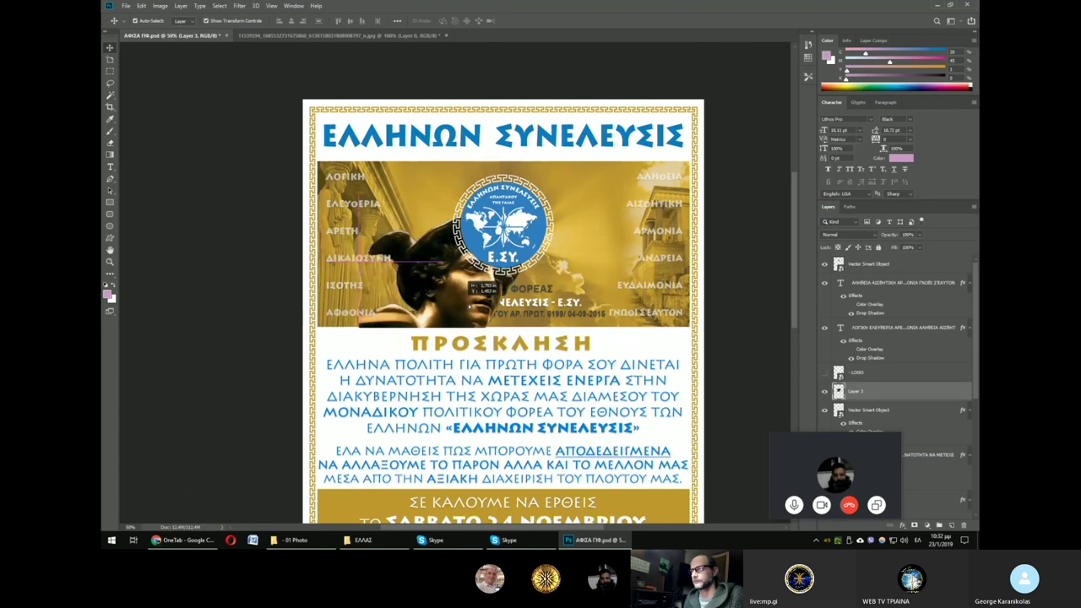
{"action": "left_click_drag", "start_coordinate": [469, 287], "coordinate": [639, 261]}
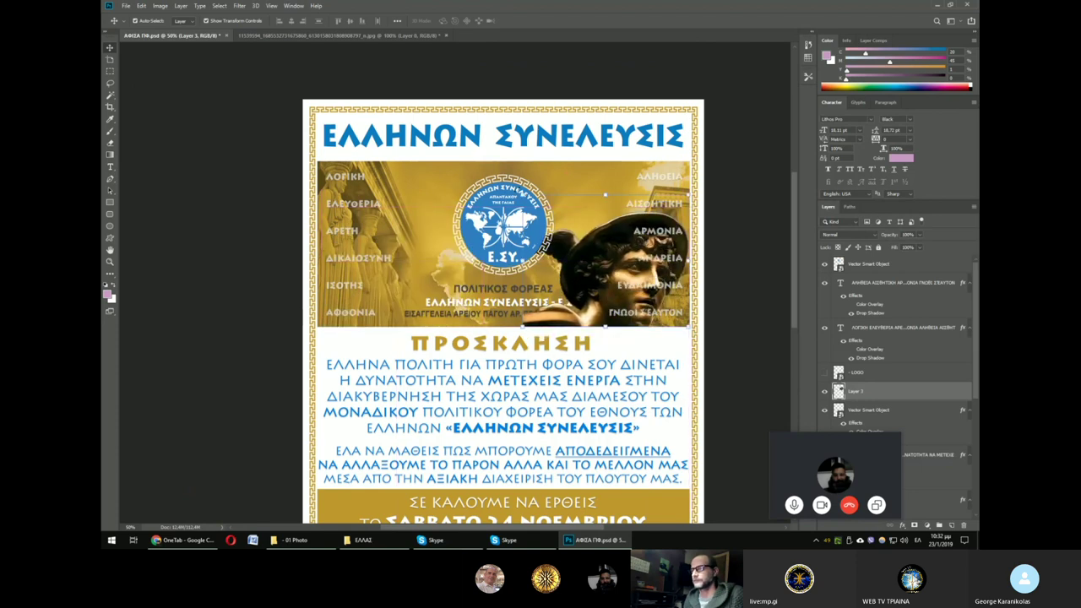
Step: Resize the bust with Free Transform, place it on the banner's left side, and return to the photo
{"action": "key", "text": "ctrl+t"}
{"action": "left_click_drag", "start_coordinate": [521, 195], "coordinate": [561, 220]}
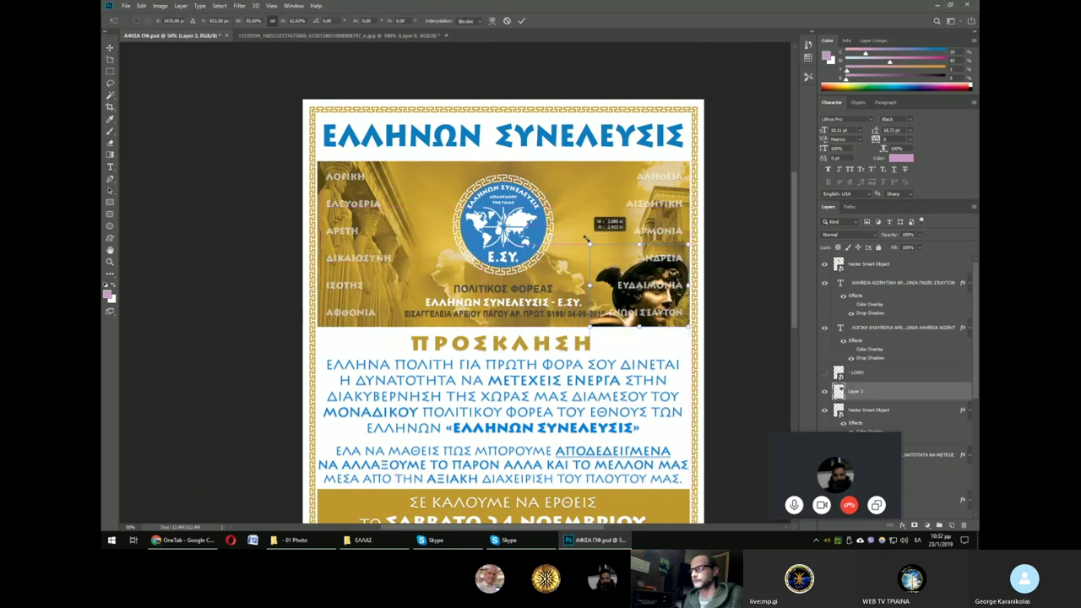
{"action": "left_click_drag", "start_coordinate": [560, 221], "coordinate": [544, 201]}
{"action": "key", "text": "Return"}
{"action": "mouse_move", "coordinate": [612, 230]}
{"action": "left_mouse_down"}
{"action": "mouse_move", "coordinate": [394, 230]}
{"action": "mouse_move", "coordinate": [397, 239]}
{"action": "left_mouse_up"}
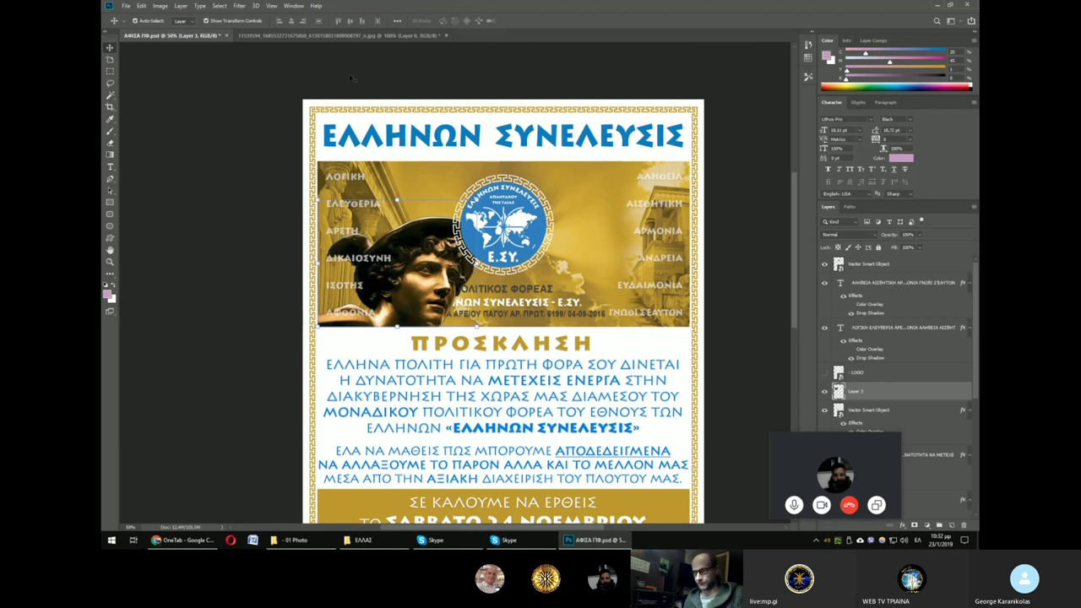
{"action": "left_click", "coordinate": [346, 36]}
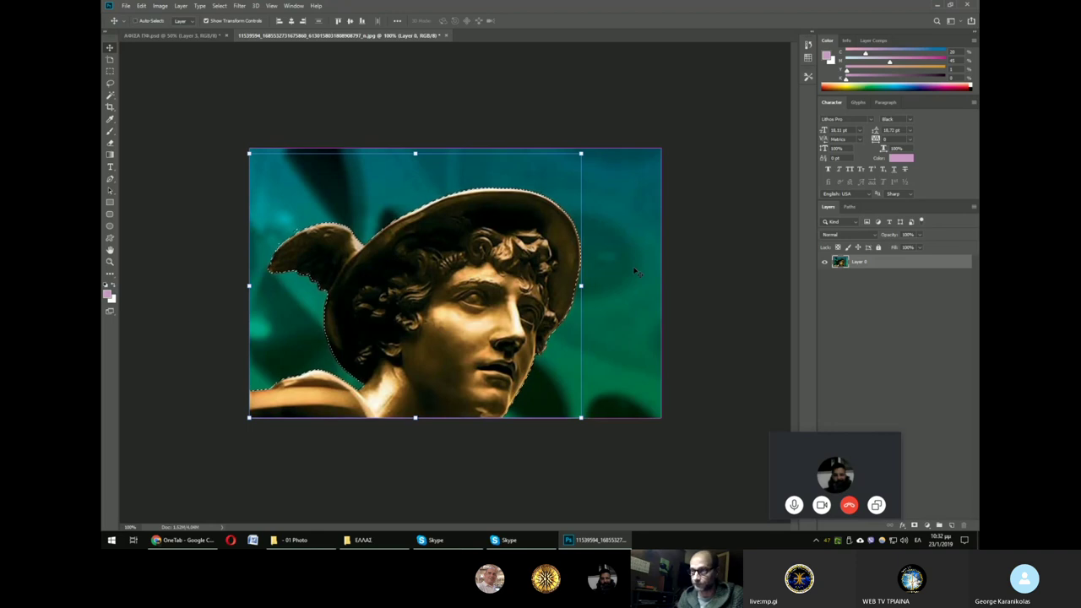
Step: Zoom in close on the bust's eye to inspect the cut-out edges
{"action": "key", "text": "ctrl+w"}
{"action": "key", "text": "Escape"}
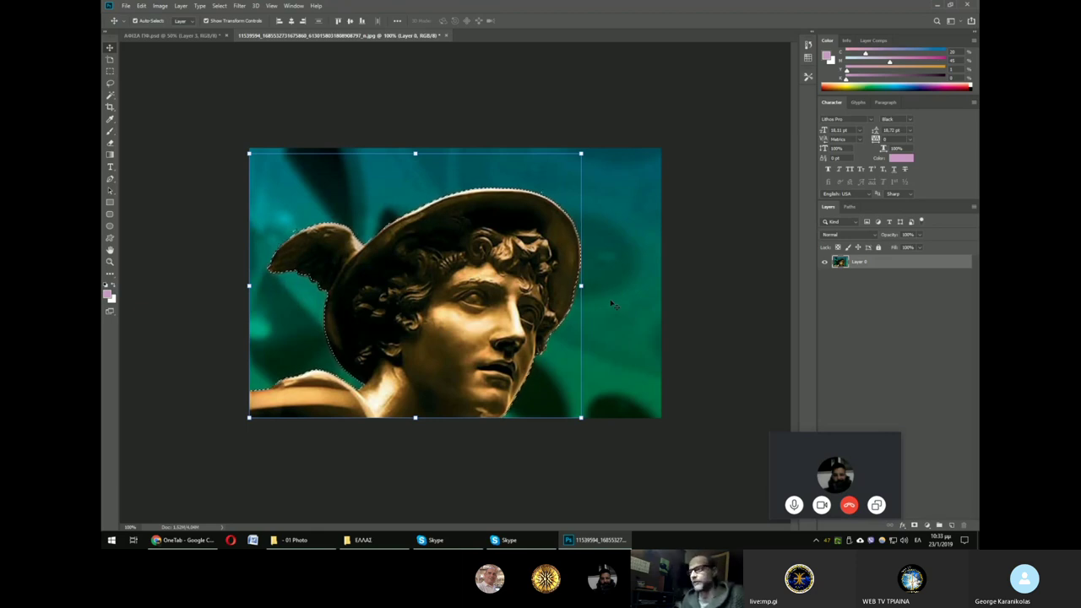
{"action": "key", "text": "ctrl+plus"}
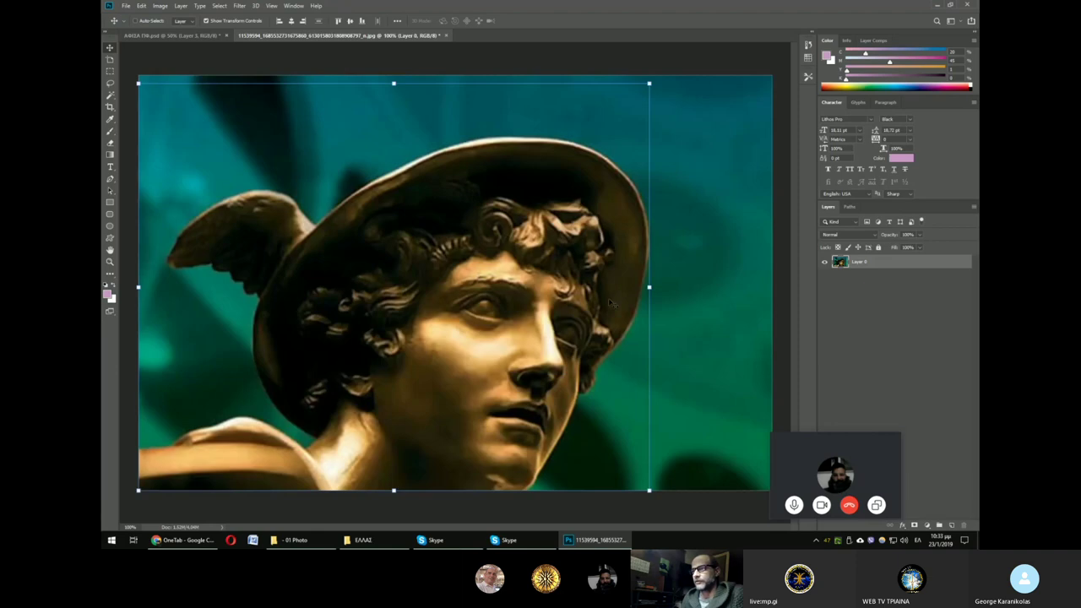
{"action": "scroll", "coordinate": [610, 302], "scroll_direction": "up", "scroll_amount": 2}
{"action": "scroll", "coordinate": [610, 303], "scroll_direction": "down", "scroll_amount": 2}
{"action": "scroll", "coordinate": [611, 303], "scroll_direction": "up", "scroll_amount": 3}
{"action": "scroll", "coordinate": [611, 302], "scroll_direction": "up", "scroll_amount": 1}
{"action": "key", "text": "ctrl+plus"}
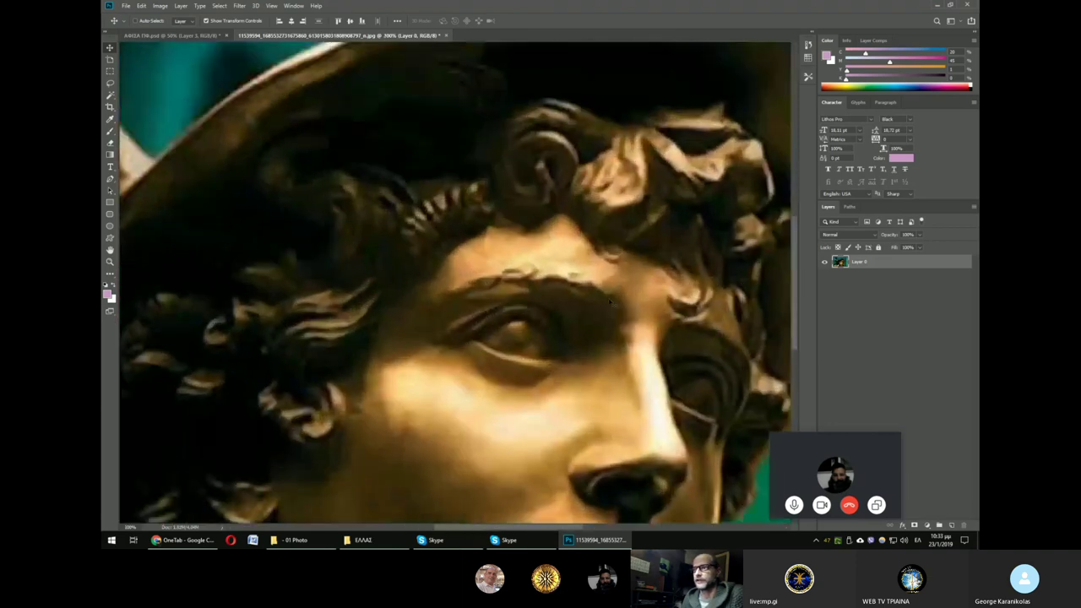
{"action": "key", "text": "ctrl+plus"}
Step: Zoom back out and deselect Layer 0 in the Layers panel
{"action": "scroll", "coordinate": [363, 364], "scroll_direction": "down", "scroll_amount": 10}
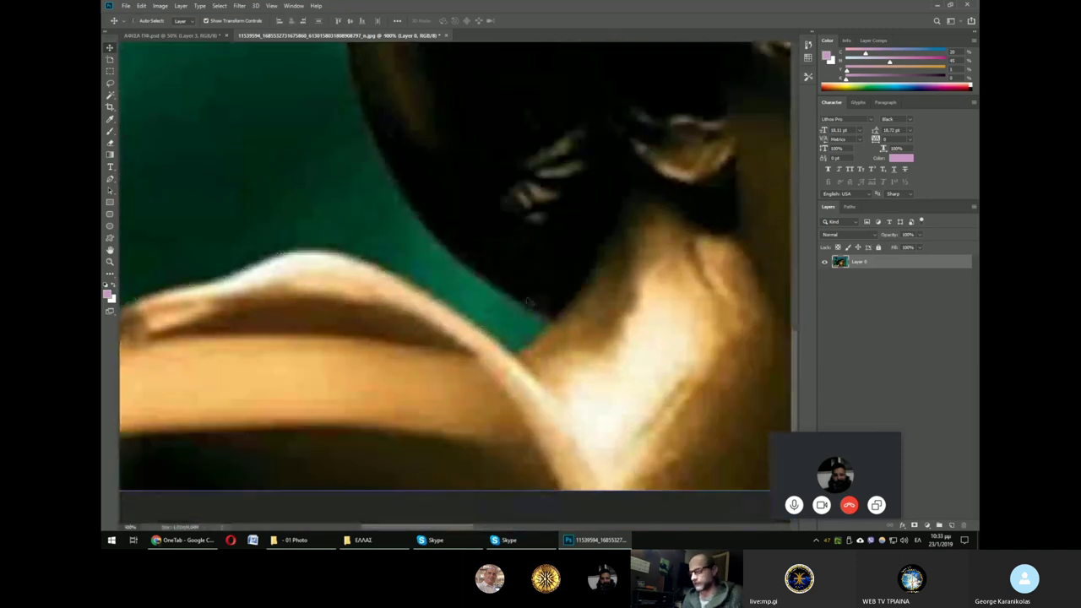
{"action": "scroll", "coordinate": [507, 295], "scroll_direction": "down", "scroll_amount": 1}
{"action": "scroll", "coordinate": [526, 301], "scroll_direction": "down", "scroll_amount": 2}
{"action": "scroll", "coordinate": [526, 301], "scroll_direction": "down", "scroll_amount": 1}
{"action": "scroll", "coordinate": [526, 300], "scroll_direction": "down", "scroll_amount": 1}
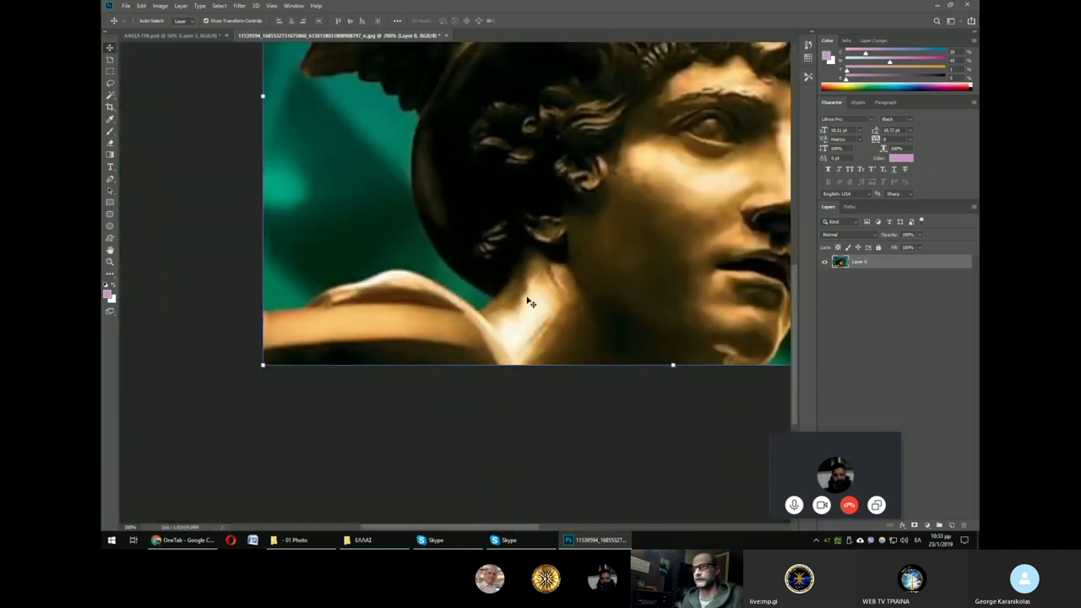
{"action": "scroll", "coordinate": [526, 300], "scroll_direction": "down", "scroll_amount": 1}
{"action": "left_click", "coordinate": [566, 441]}
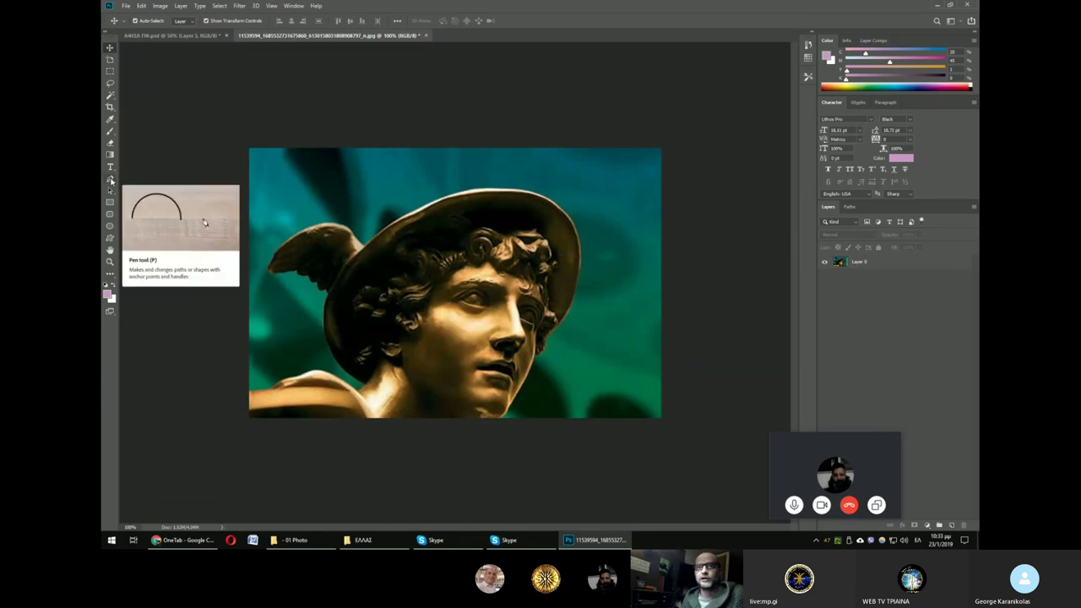
Step: Pick the Pen tool and zoom in on the statue's shoulder
{"action": "left_click", "coordinate": [110, 180]}
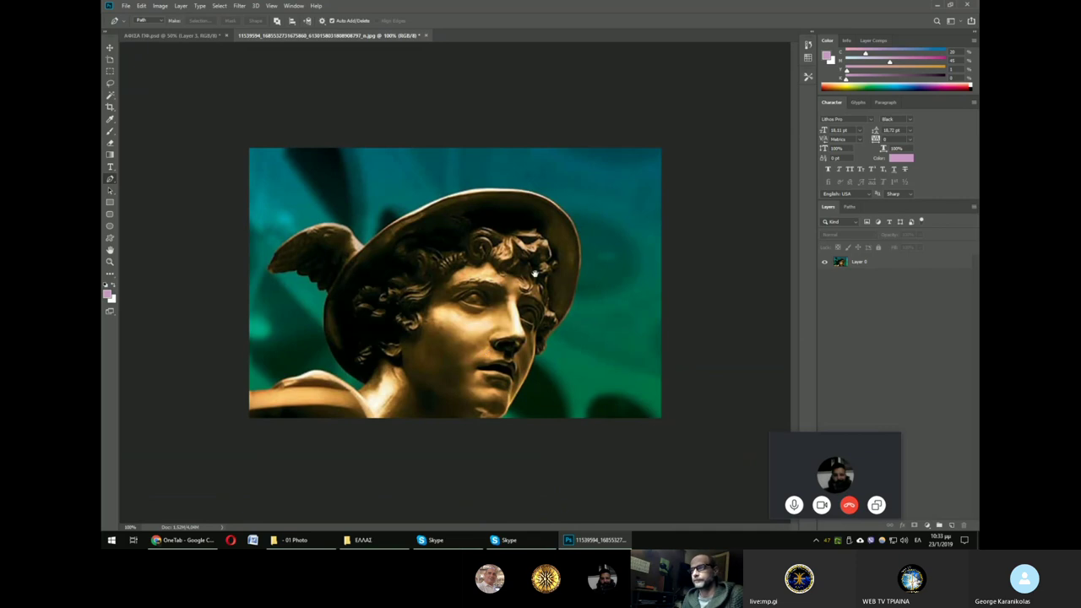
{"action": "key", "text": "ctrl+plus"}
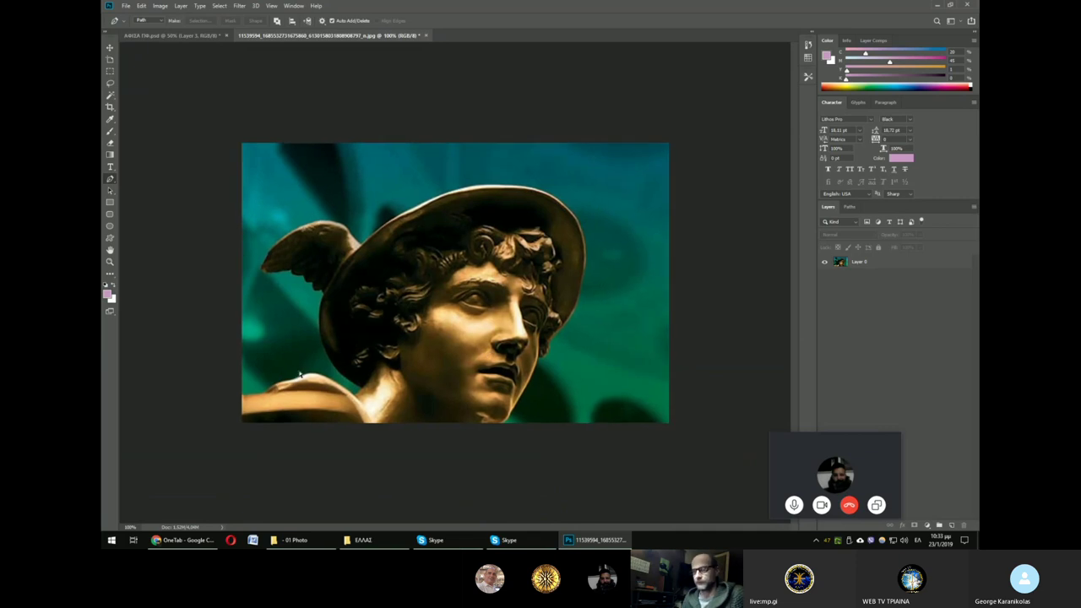
{"action": "key", "text": "ctrl+plus"}
{"action": "key", "text": "ctrl+plus"}
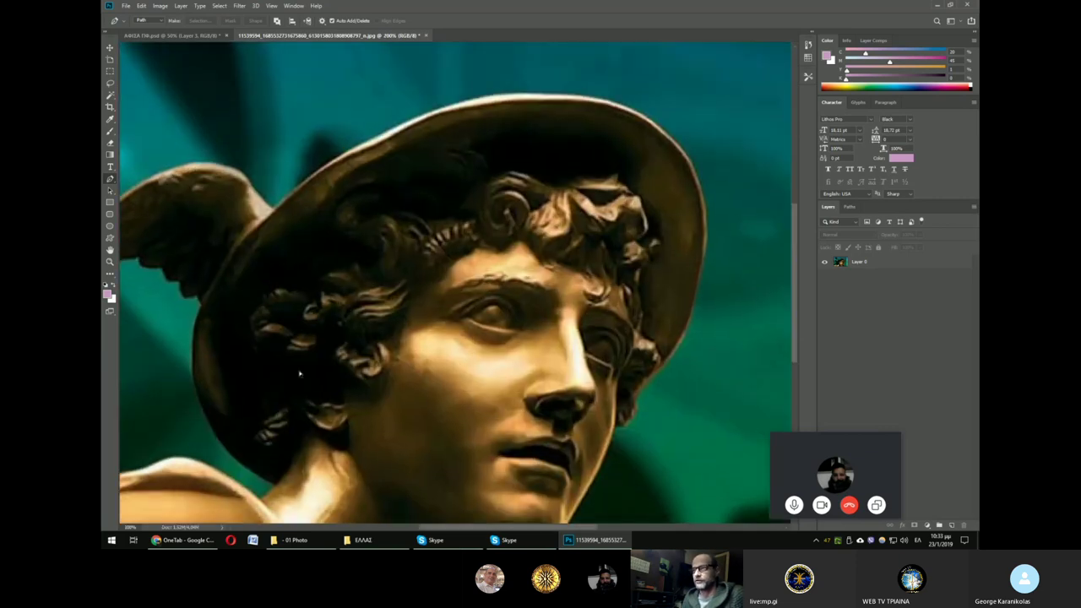
{"action": "key", "text": "ctrl+plus"}
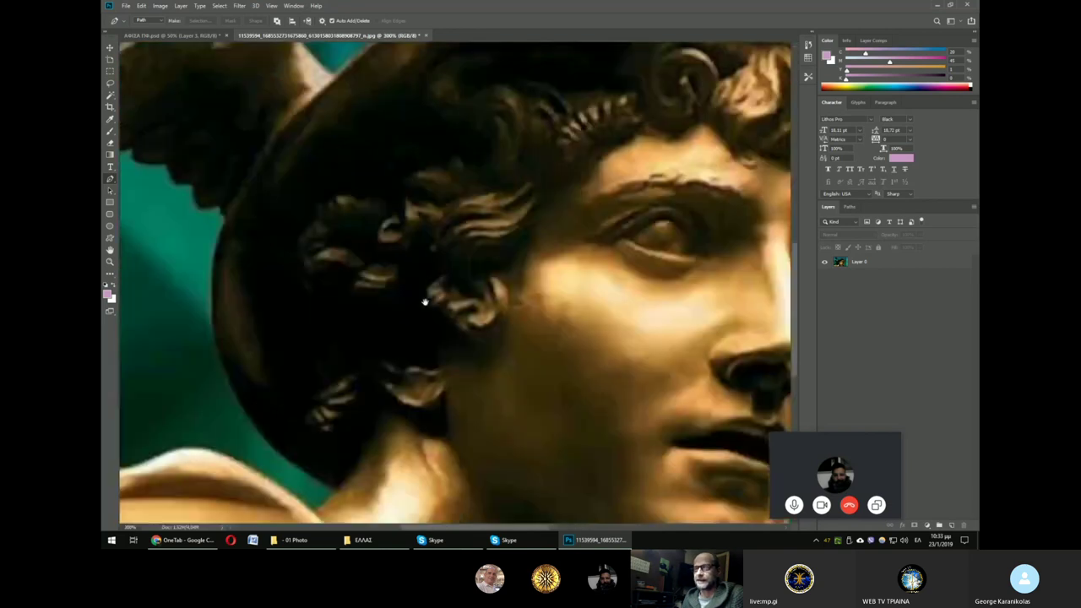
{"action": "left_click_drag", "start_coordinate": [259, 406], "coordinate": [545, 202]}
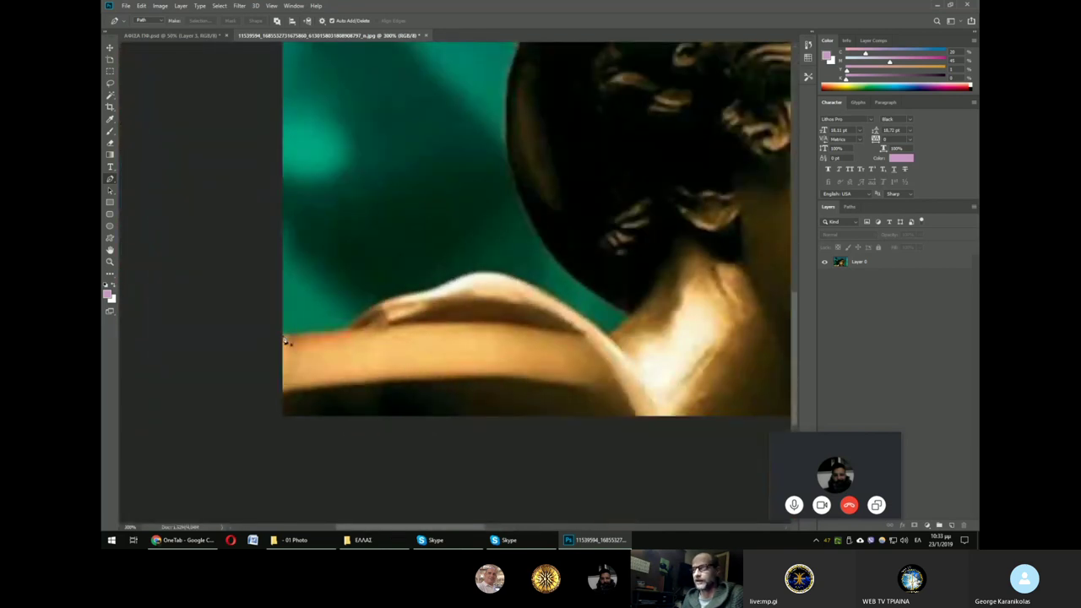
Step: Place curved anchor points along the shoulder from the left edge to the back of the neck
{"action": "left_click", "coordinate": [285, 341]}
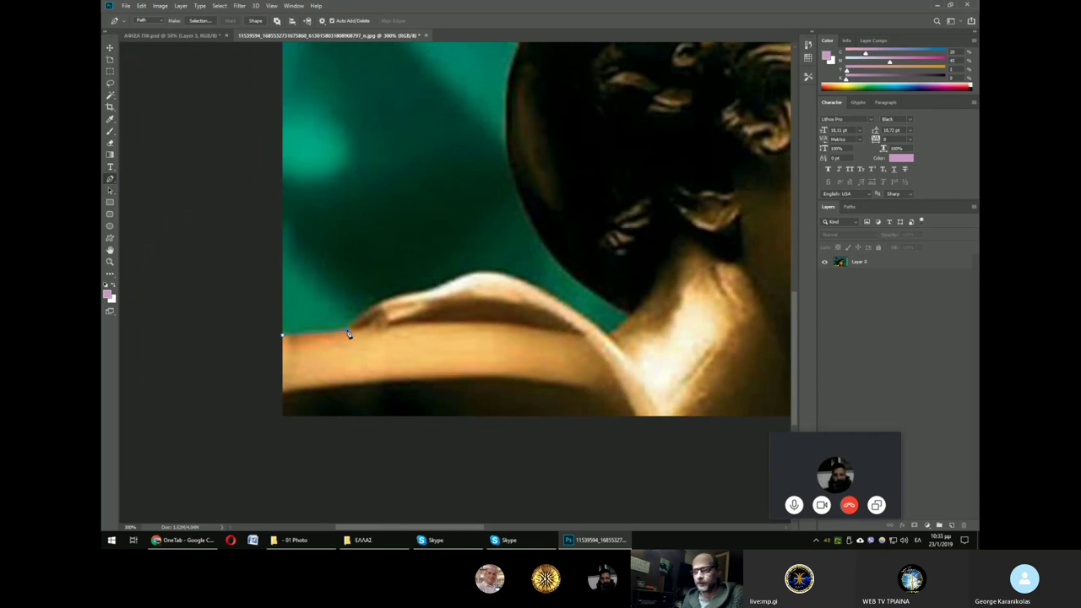
{"action": "left_click_drag", "start_coordinate": [348, 334], "coordinate": [367, 354]}
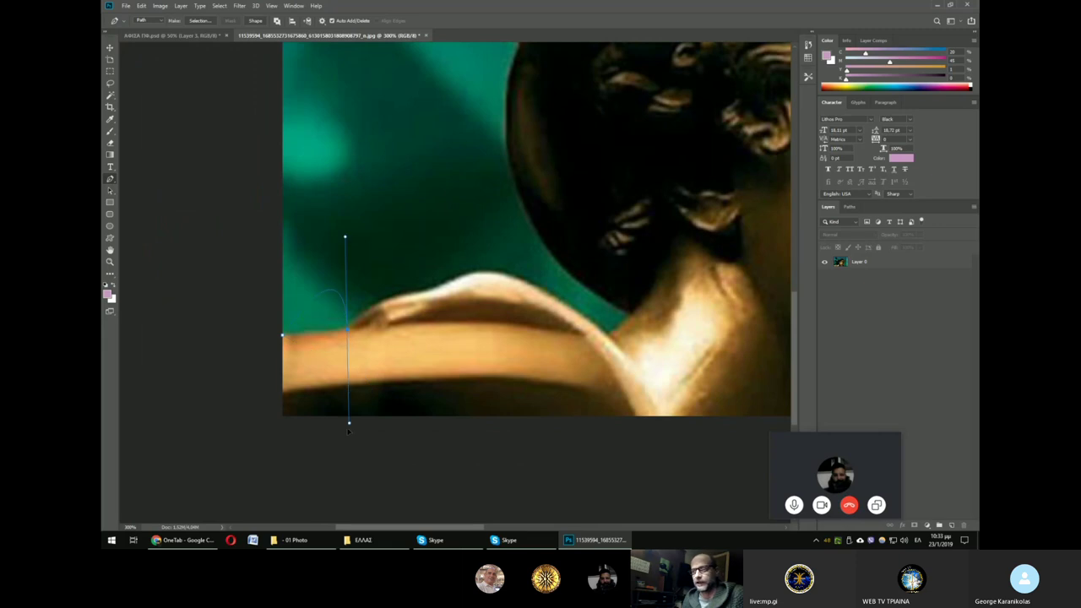
{"action": "mouse_move", "coordinate": [367, 354]}
{"action": "left_mouse_down"}
{"action": "mouse_move", "coordinate": [365, 318]}
{"action": "mouse_move", "coordinate": [448, 291]}
{"action": "left_mouse_up"}
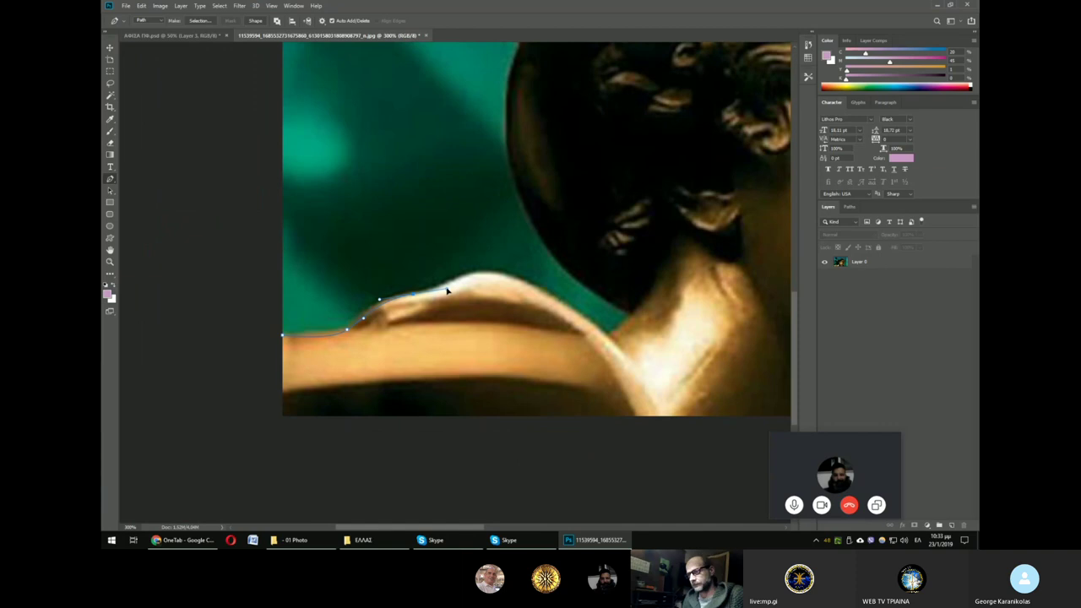
{"action": "left_click", "coordinate": [470, 275]}
{"action": "left_click_drag", "start_coordinate": [608, 336], "coordinate": [629, 358]}
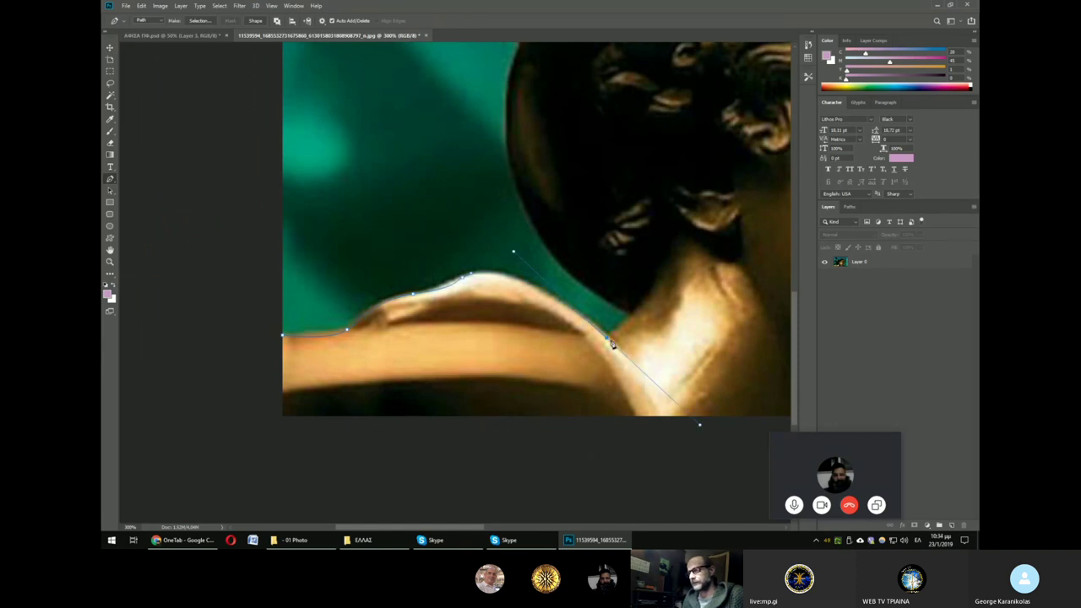
{"action": "left_click", "coordinate": [609, 340], "text": "alt"}
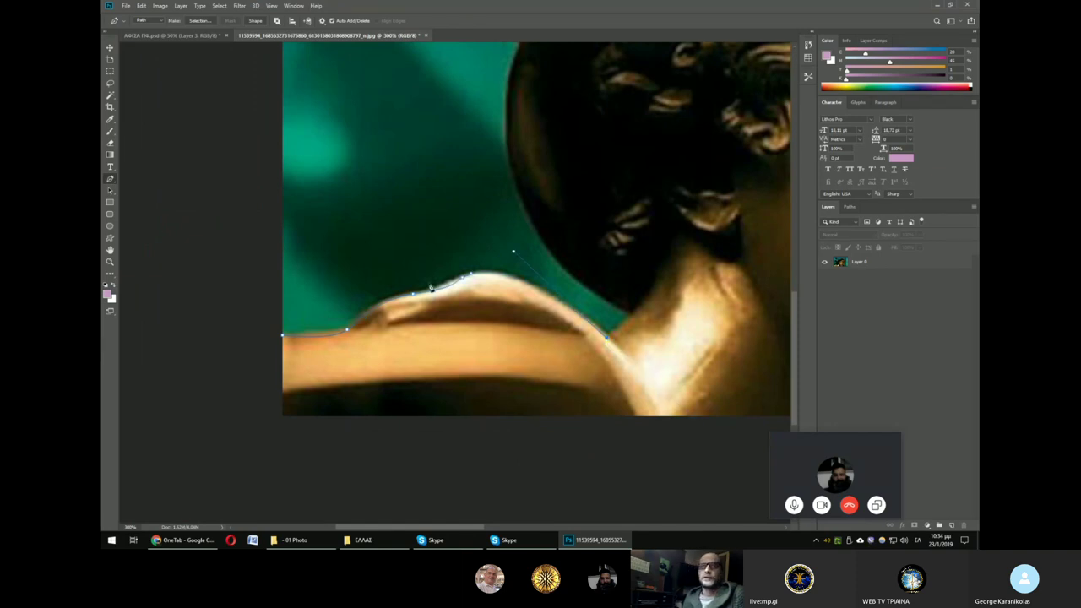
{"action": "right_click", "coordinate": [115, 184]}
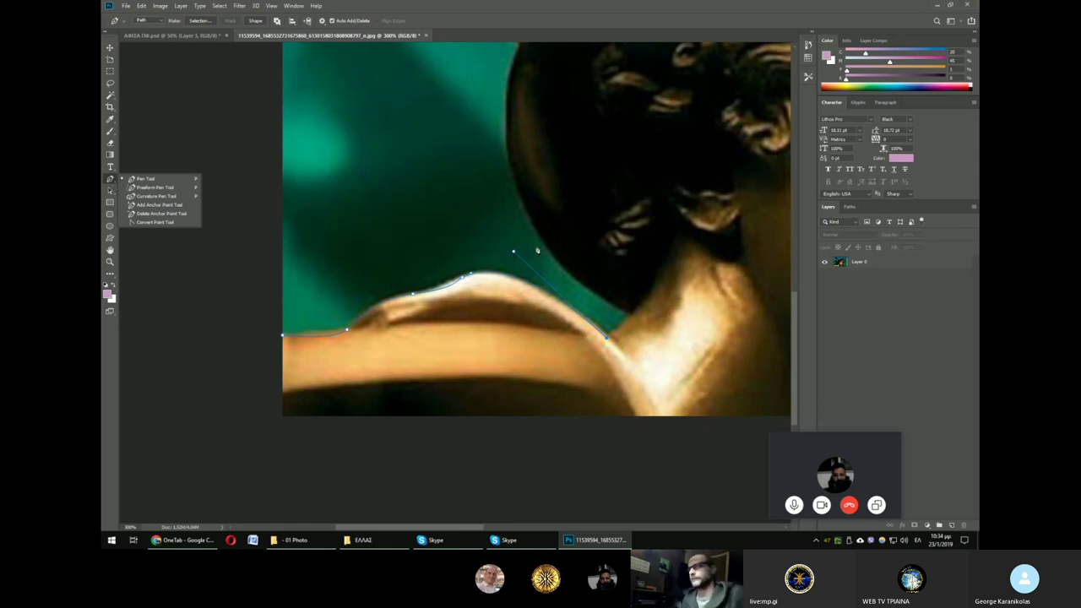
{"action": "left_click", "coordinate": [608, 340]}
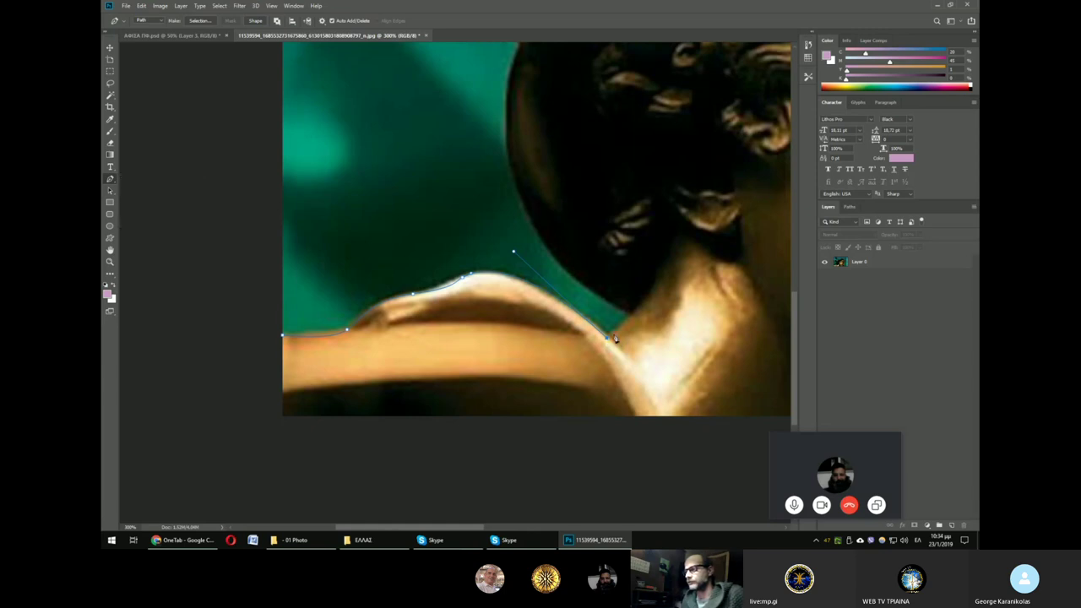
Step: Continue the path up the back of the head with corner and curved anchors
{"action": "left_click", "coordinate": [633, 322]}
{"action": "mouse_move", "coordinate": [541, 209]}
{"action": "left_mouse_down"}
{"action": "mouse_move", "coordinate": [497, 229]}
{"action": "mouse_move", "coordinate": [448, 307]}
{"action": "left_mouse_up"}
{"action": "left_click_drag", "start_coordinate": [429, 148], "coordinate": [512, 44]}
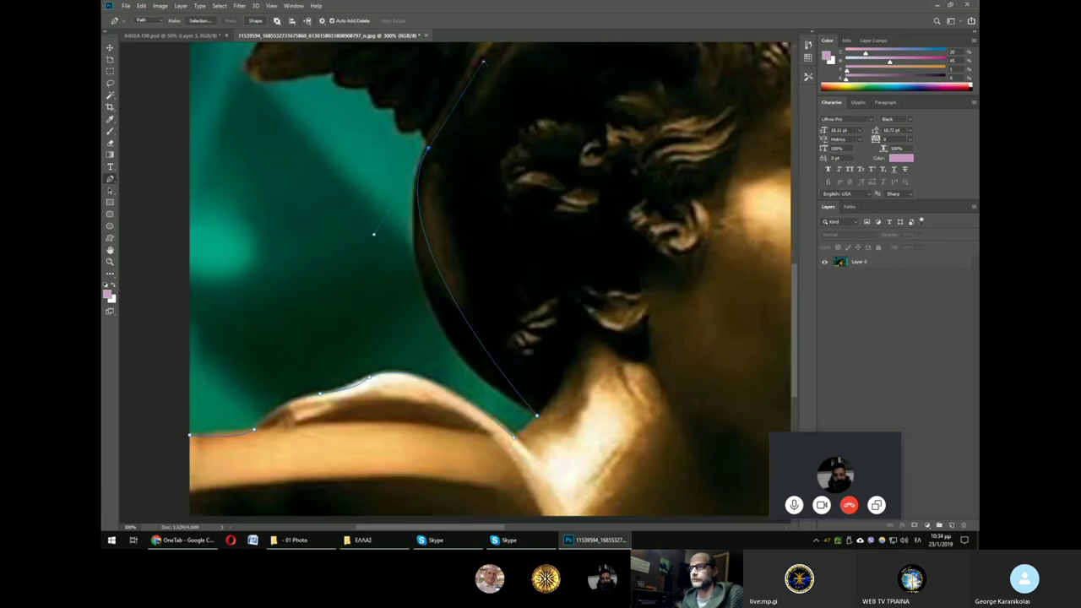
{"action": "scroll", "coordinate": [512, 44], "scroll_direction": "up", "scroll_amount": 3}
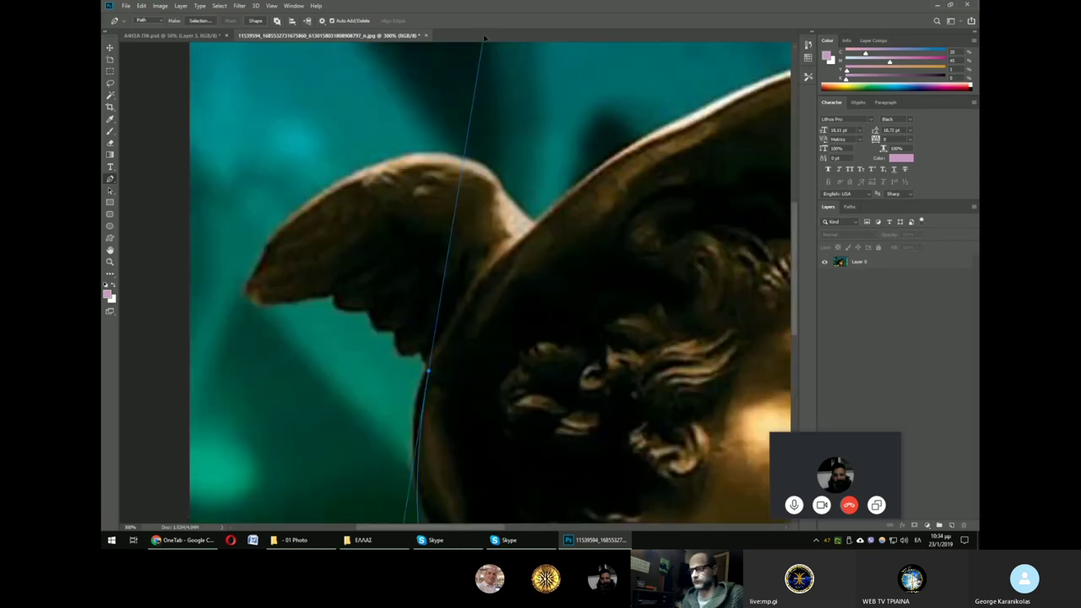
{"action": "scroll", "coordinate": [489, 76], "scroll_direction": "up", "scroll_amount": 2}
{"action": "scroll", "coordinate": [482, 169], "scroll_direction": "down", "scroll_amount": 2}
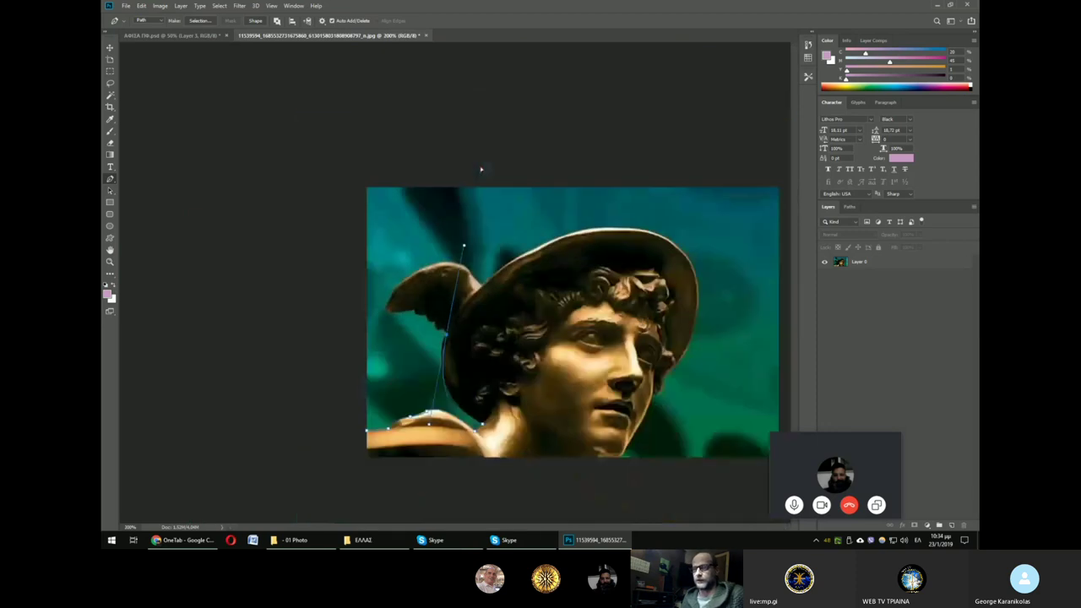
{"action": "scroll", "coordinate": [492, 194], "scroll_direction": "up", "scroll_amount": 1}
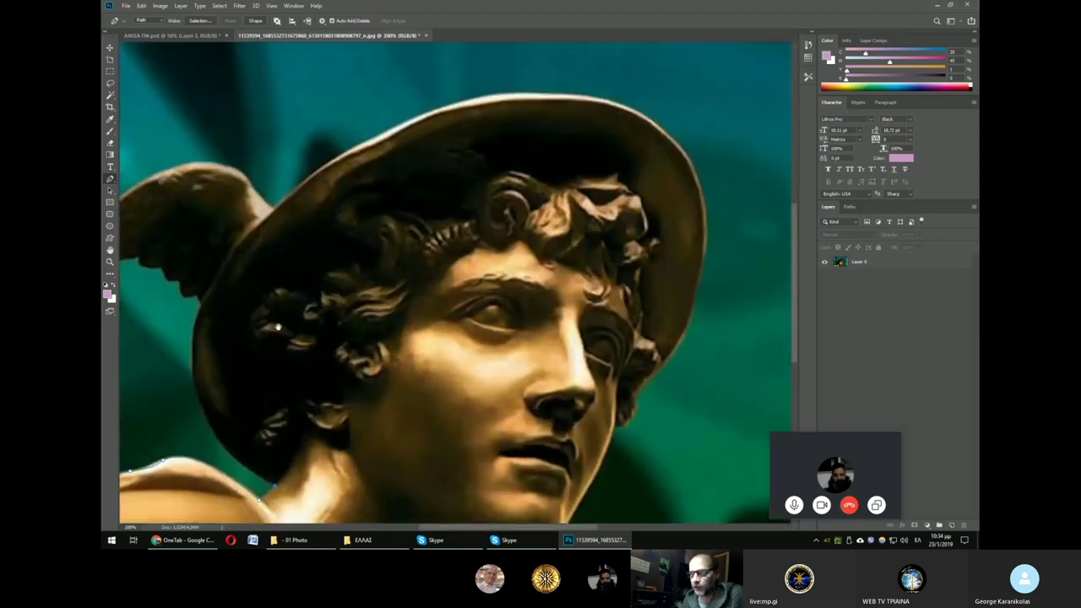
{"action": "scroll", "coordinate": [368, 257], "scroll_direction": "up", "scroll_amount": 1}
{"action": "left_click_drag", "start_coordinate": [367, 254], "coordinate": [410, 132]}
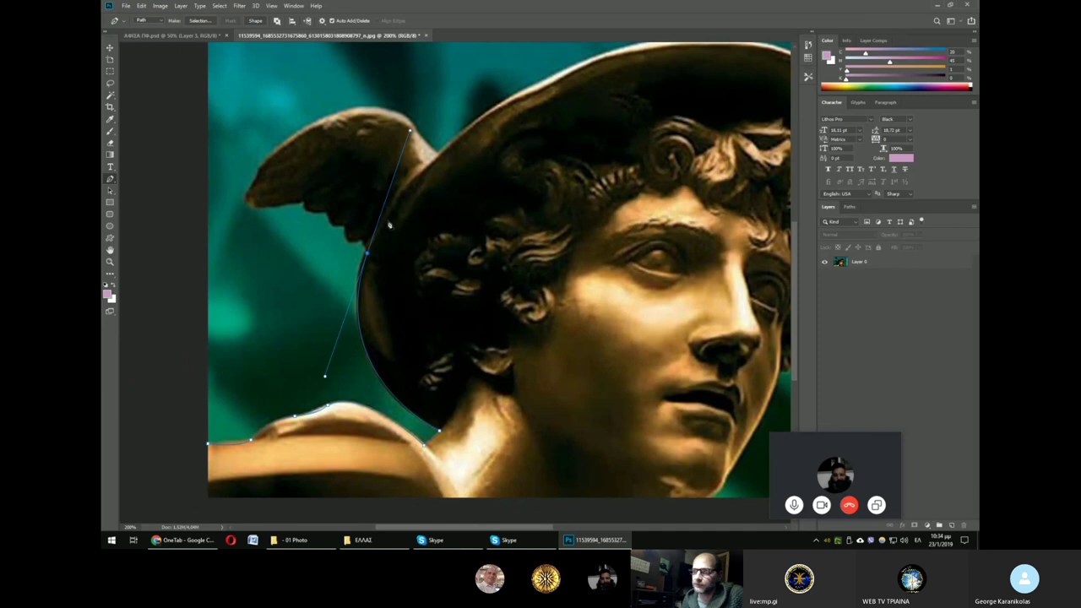
{"action": "left_click", "coordinate": [369, 255], "text": "alt"}
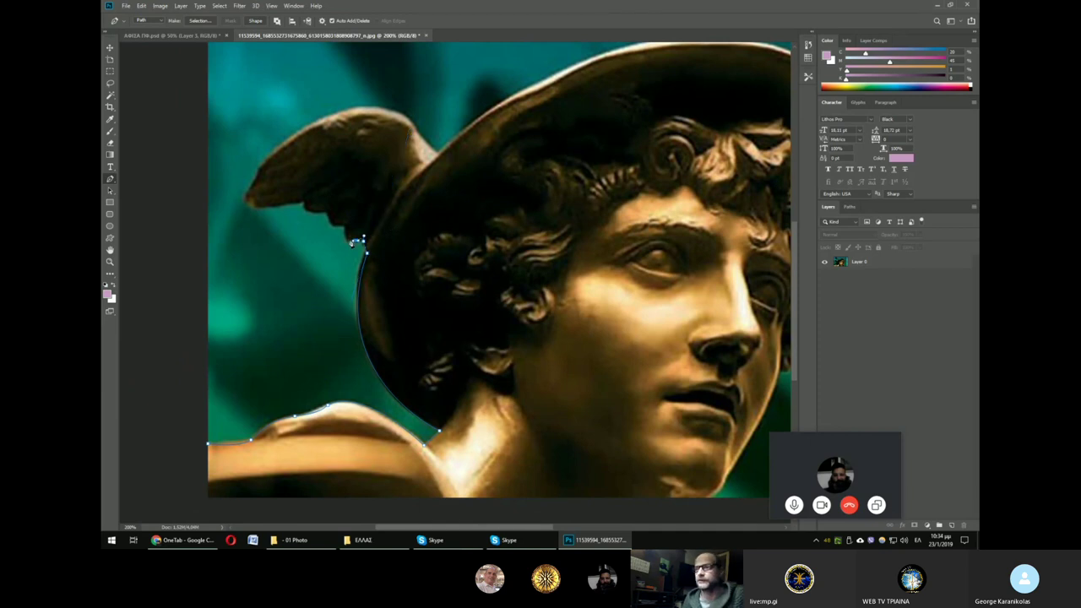
Step: Trace the path under, around and over the hat's wing
{"action": "left_click_drag", "start_coordinate": [340, 221], "coordinate": [335, 224]}
{"action": "left_click", "coordinate": [329, 209]}
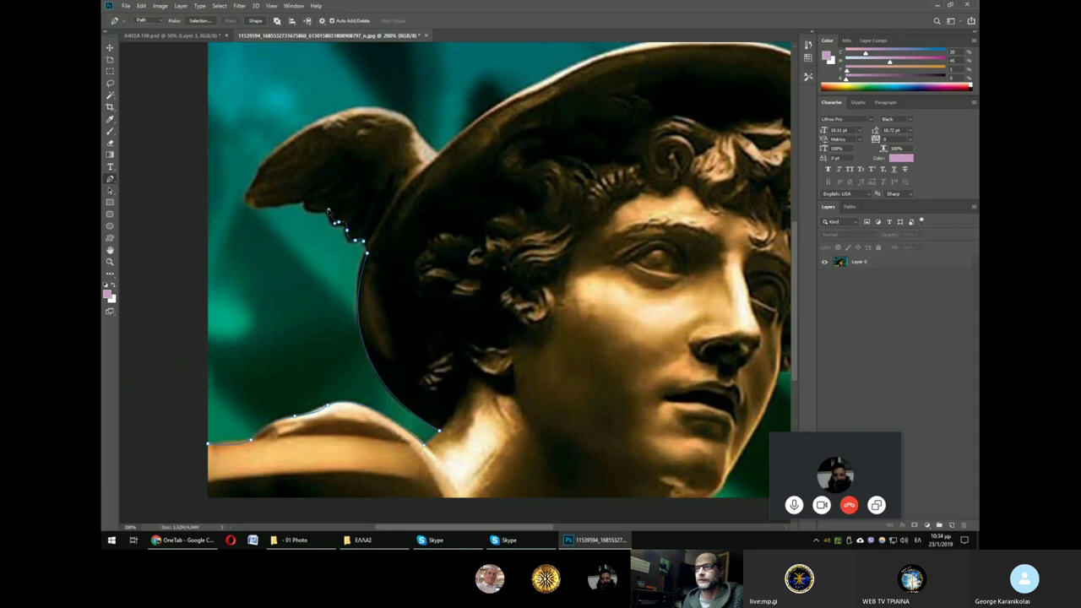
{"action": "left_click", "coordinate": [307, 202]}
{"action": "left_click", "coordinate": [298, 202]}
{"action": "left_click", "coordinate": [252, 206]}
{"action": "left_click", "coordinate": [249, 192]}
{"action": "left_click", "coordinate": [263, 167]}
{"action": "left_click_drag", "start_coordinate": [396, 114], "coordinate": [456, 142]}
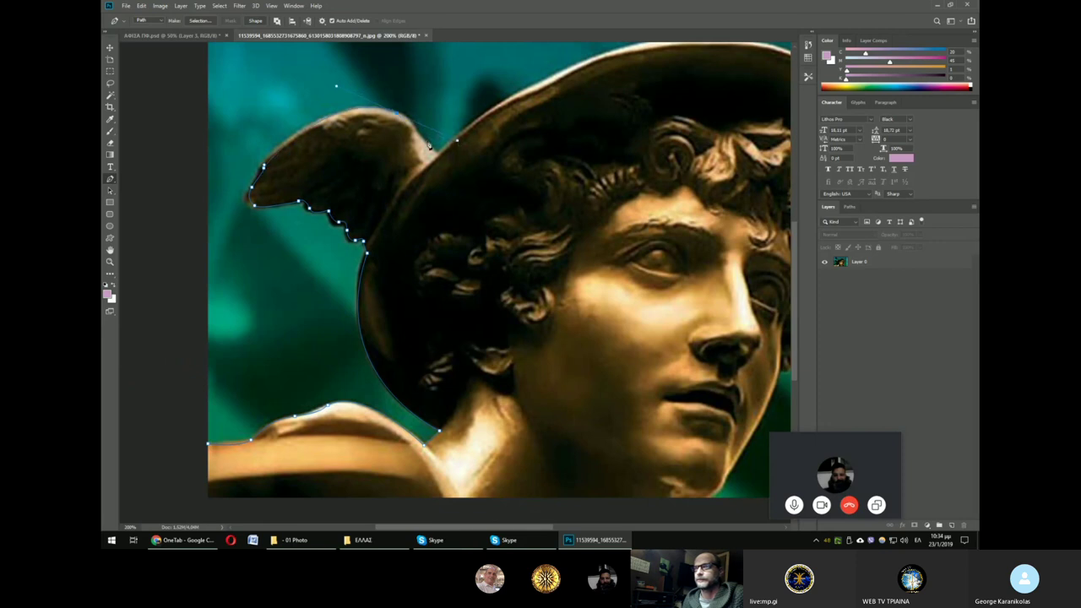
{"action": "left_click", "coordinate": [401, 118], "text": "alt"}
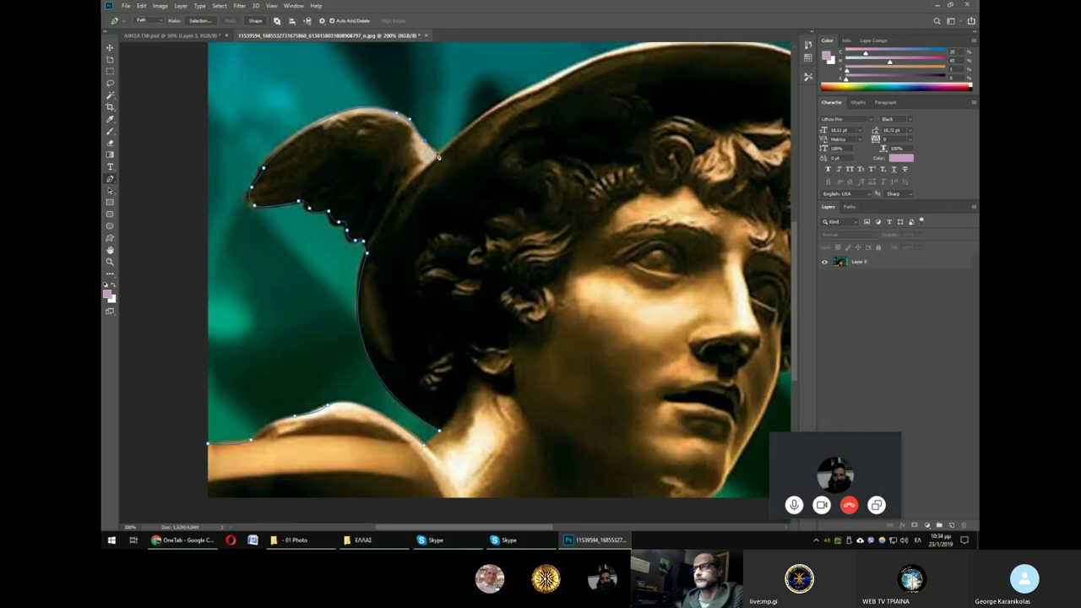
Step: Add anchor points along the top of the hat brim to its right end
{"action": "left_click_drag", "start_coordinate": [458, 159], "coordinate": [344, 262]}
{"action": "left_click", "coordinate": [406, 194]}
{"action": "left_click", "coordinate": [493, 149]}
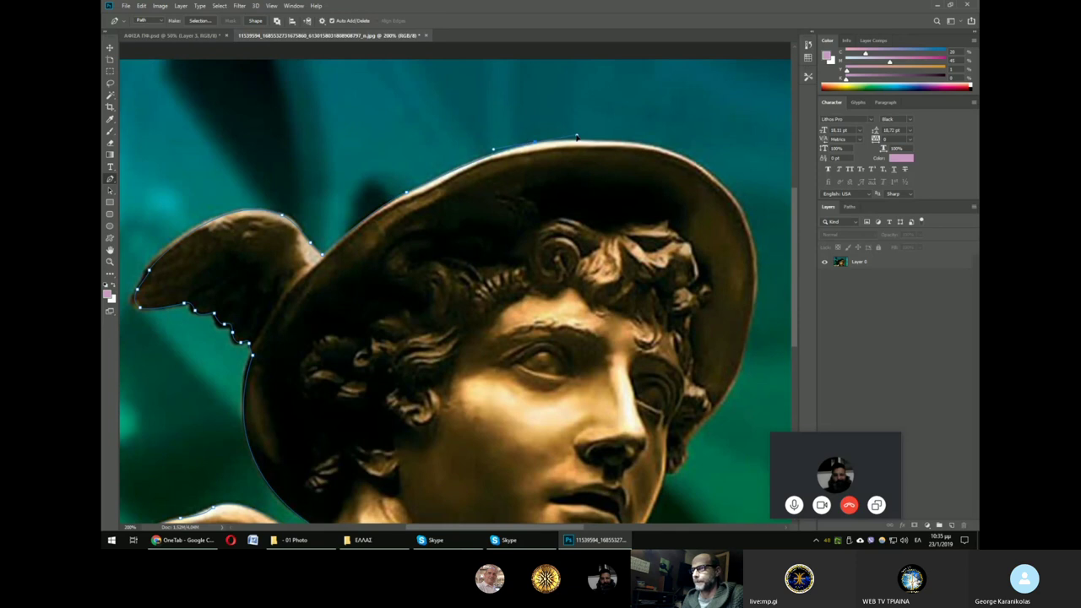
{"action": "left_click", "coordinate": [582, 135]}
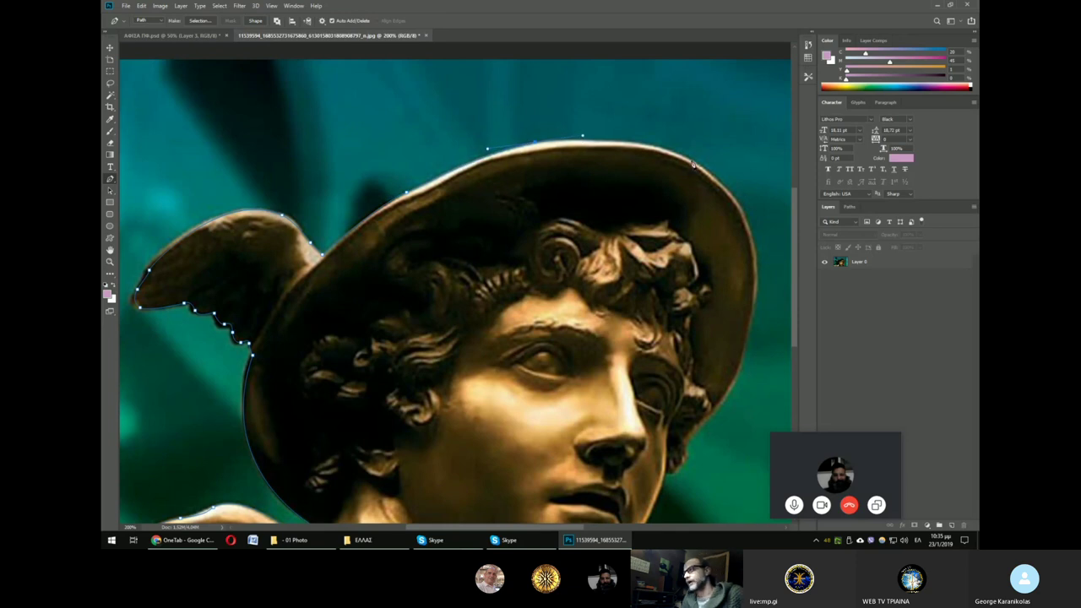
{"action": "left_click", "coordinate": [668, 143]}
{"action": "left_click", "coordinate": [722, 181]}
Step: Curve the path down the hat's right edge, then zoom to 200% on the face
{"action": "left_click_drag", "start_coordinate": [667, 224], "coordinate": [493, 178]}
{"action": "left_click_drag", "start_coordinate": [580, 258], "coordinate": [563, 372]}
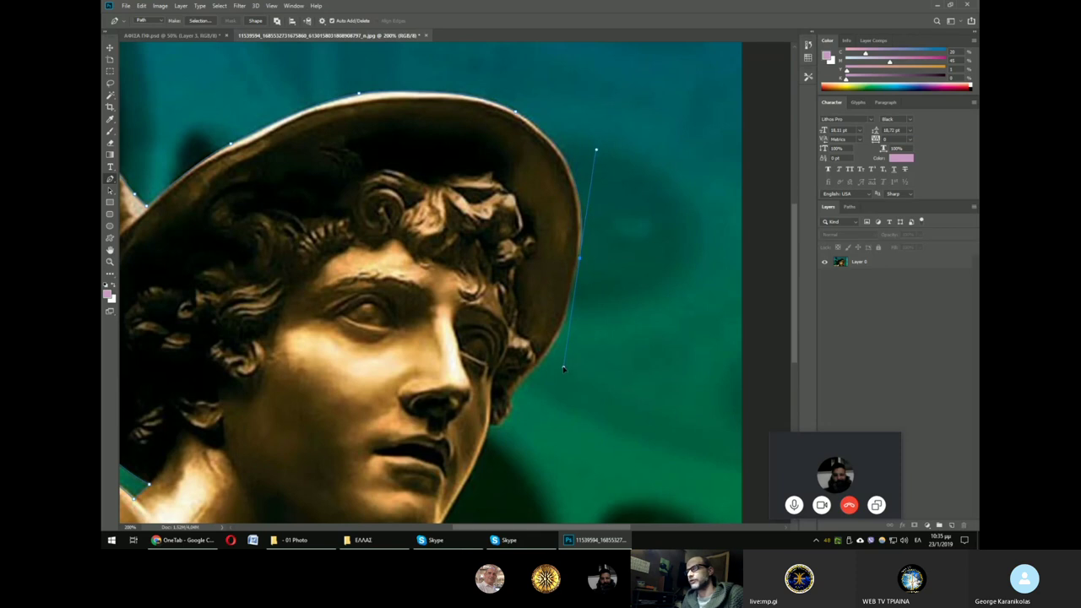
{"action": "left_click_drag", "start_coordinate": [581, 260], "coordinate": [579, 260]}
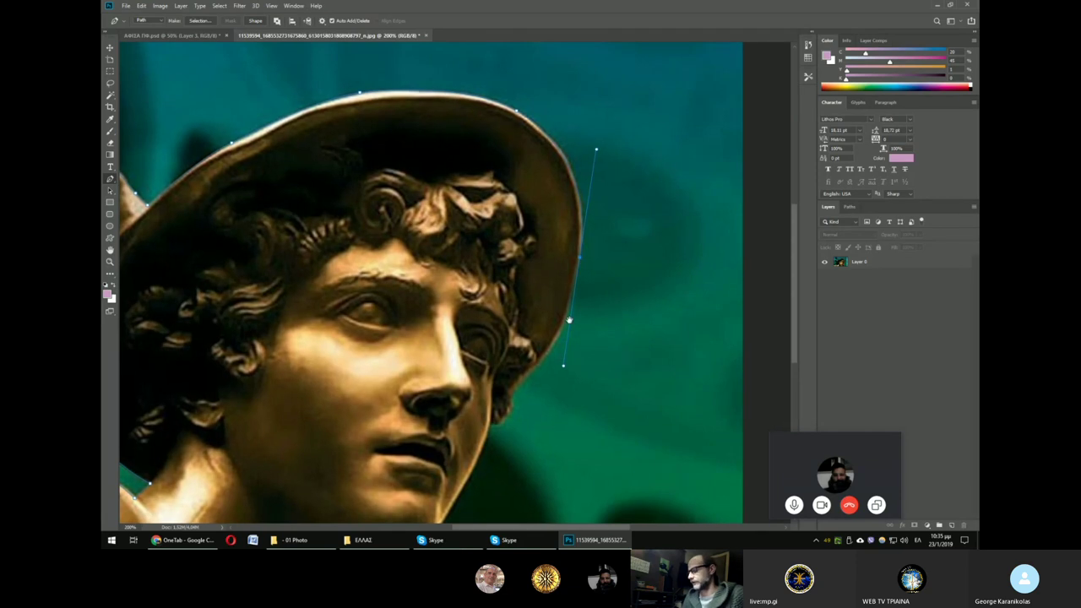
{"action": "left_click_drag", "start_coordinate": [573, 317], "coordinate": [599, 295]}
{"action": "key", "text": "ctrl+minus"}
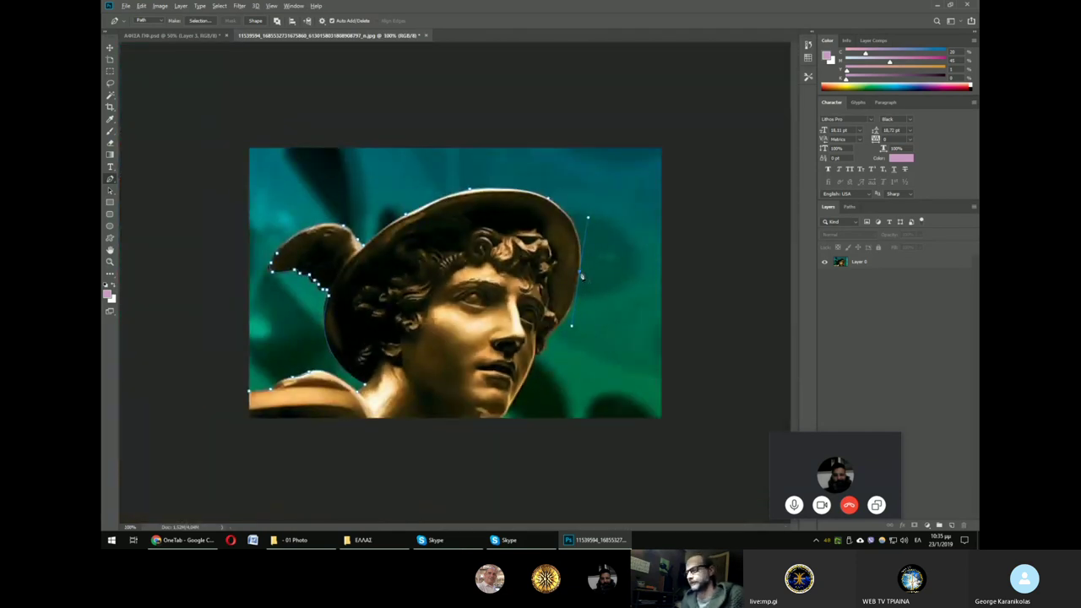
{"action": "key", "text": "ctrl+plus"}
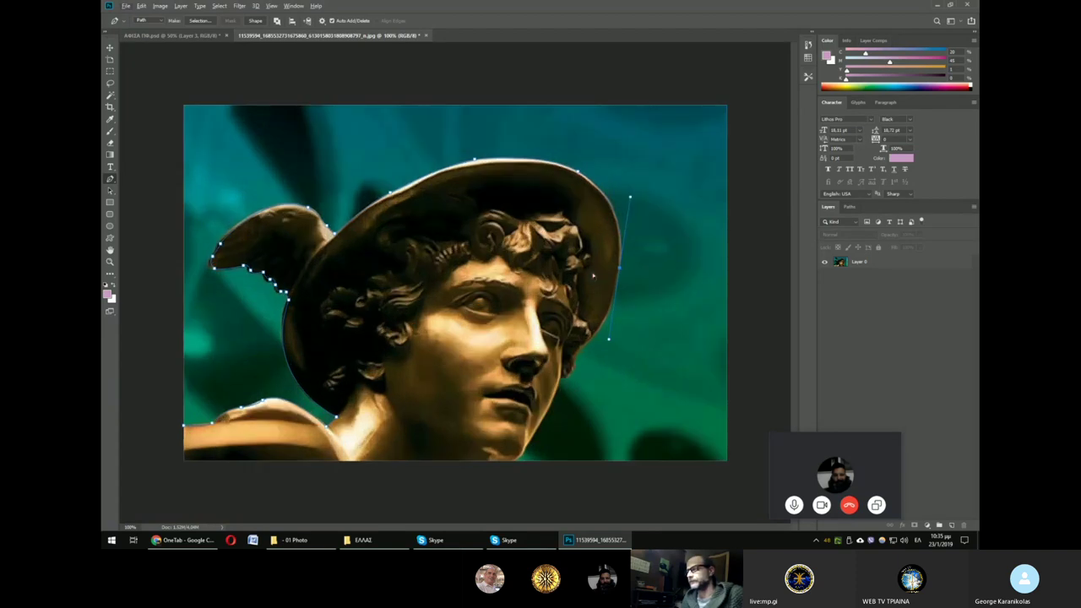
{"action": "key", "text": "ctrl+plus"}
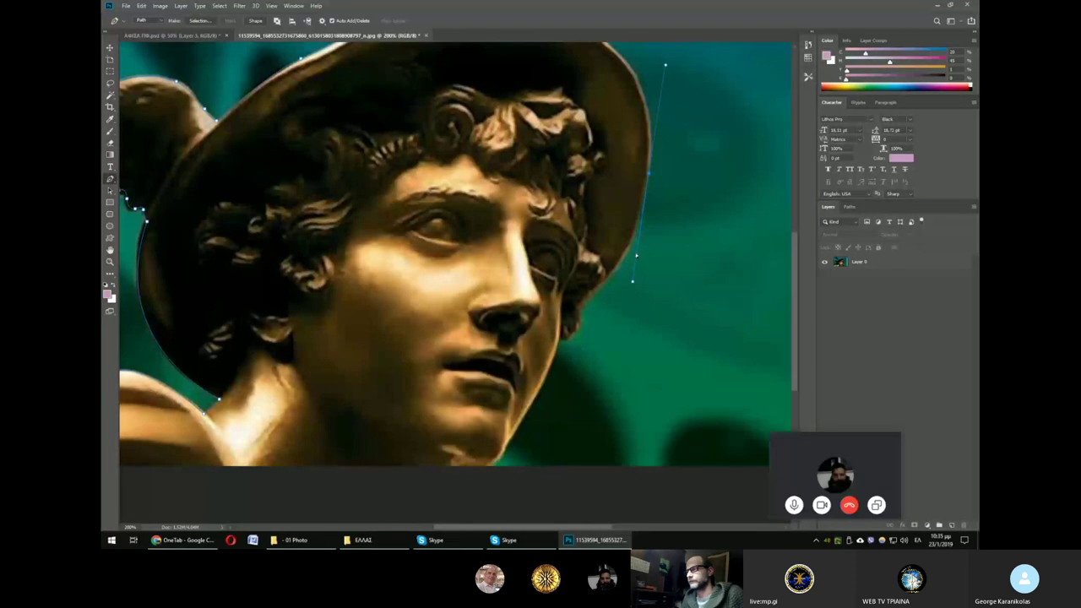
Step: Add pen points down the hat's right edge and beside the face toward the chin
{"action": "left_click", "coordinate": [629, 242]}
{"action": "left_click", "coordinate": [600, 286]}
{"action": "left_click", "coordinate": [578, 307]}
{"action": "left_click", "coordinate": [561, 343]}
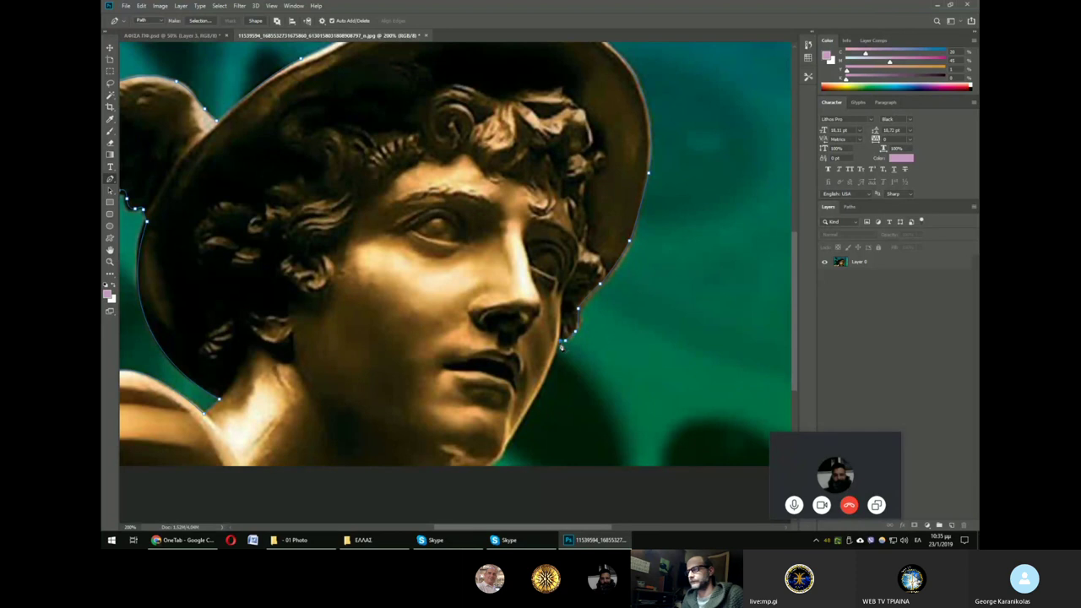
Step: Extend the outline with two more points down the jaw edge, then zoom back out
{"action": "left_click_drag", "start_coordinate": [557, 353], "coordinate": [584, 252]}
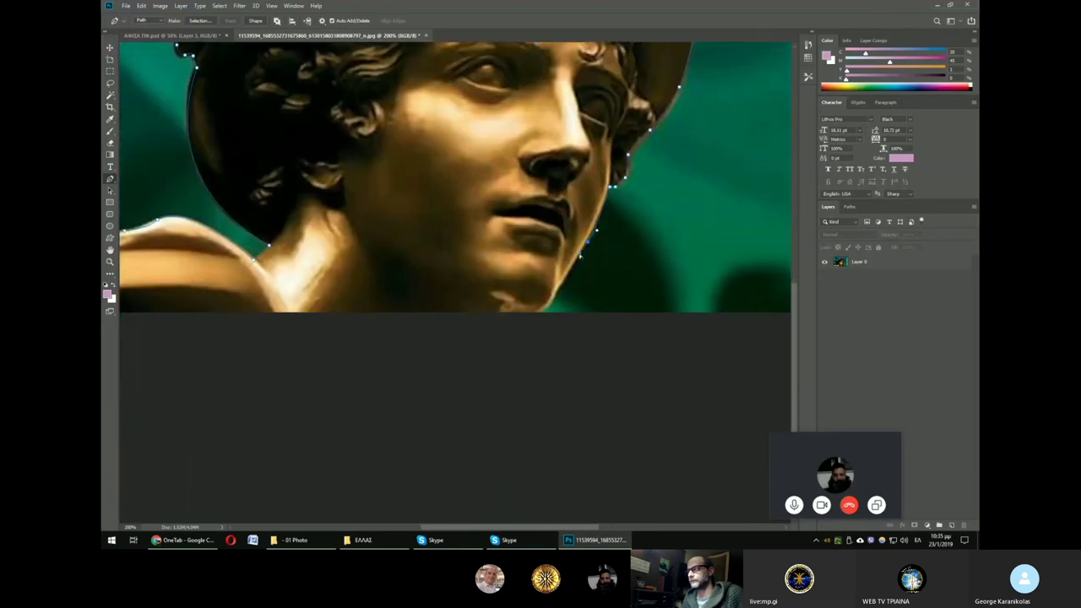
{"action": "scroll", "coordinate": [582, 197], "scroll_direction": "up", "scroll_amount": 1}
{"action": "scroll", "coordinate": [582, 197], "scroll_direction": "up", "scroll_amount": 2}
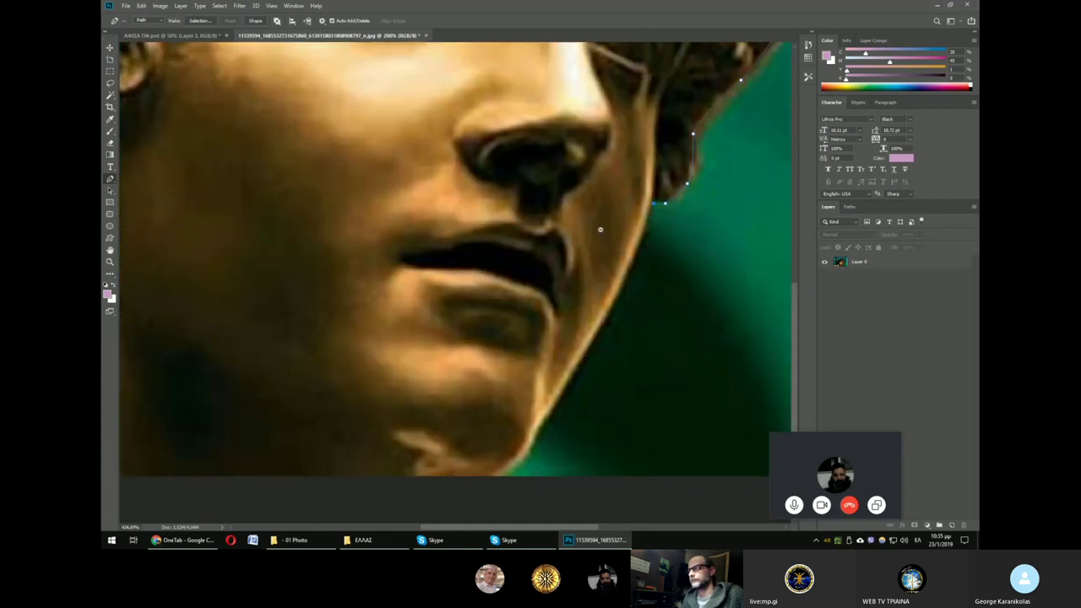
{"action": "scroll", "coordinate": [600, 229], "scroll_direction": "up", "scroll_amount": 1}
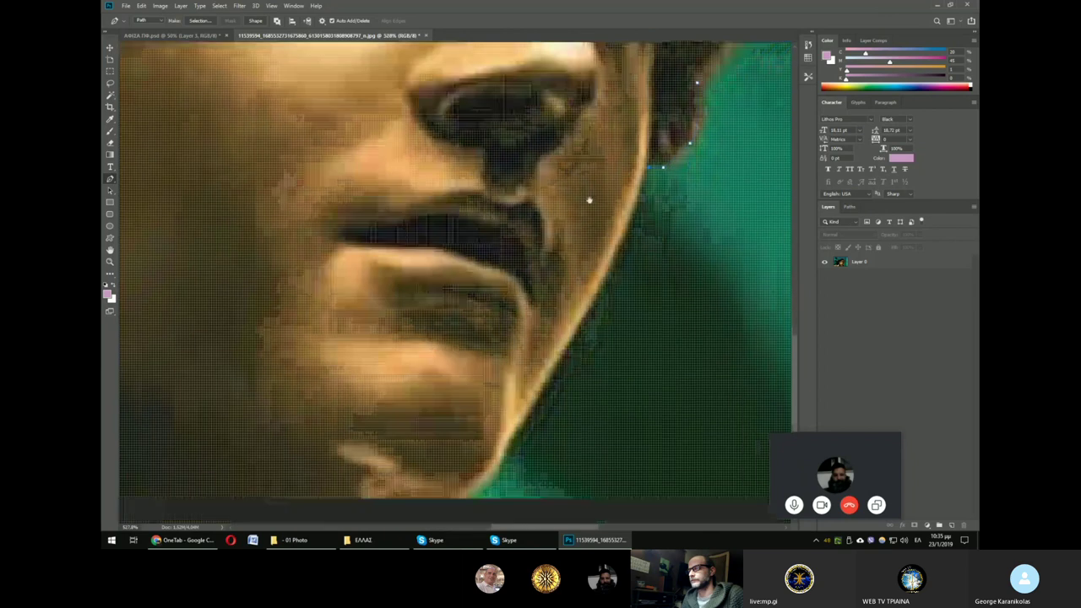
{"action": "scroll", "coordinate": [598, 234], "scroll_direction": "up", "scroll_amount": 1}
{"action": "left_click", "coordinate": [530, 371]}
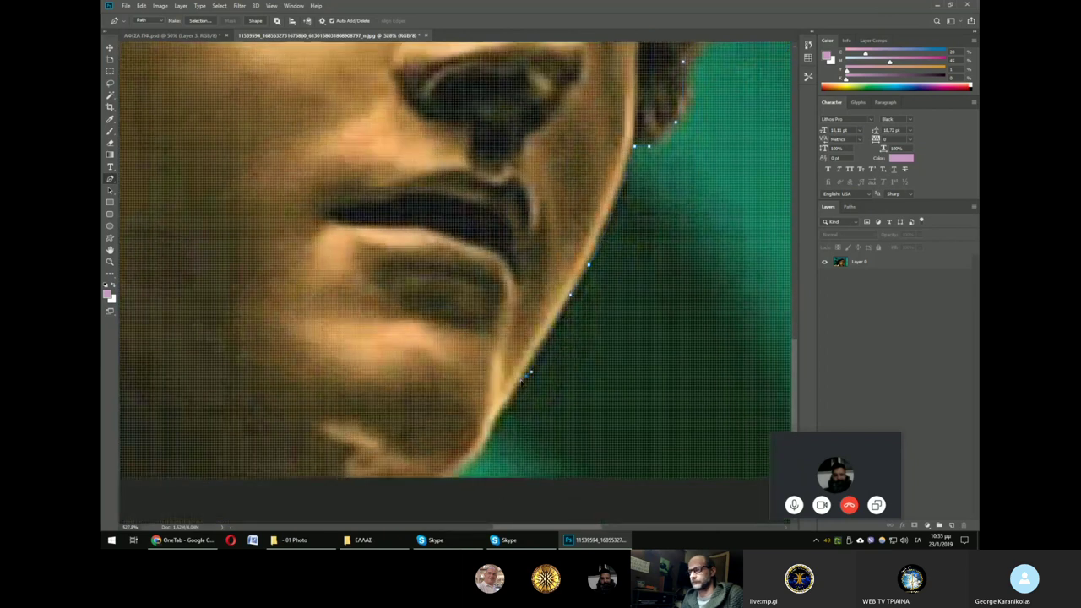
{"action": "left_click", "coordinate": [486, 435]}
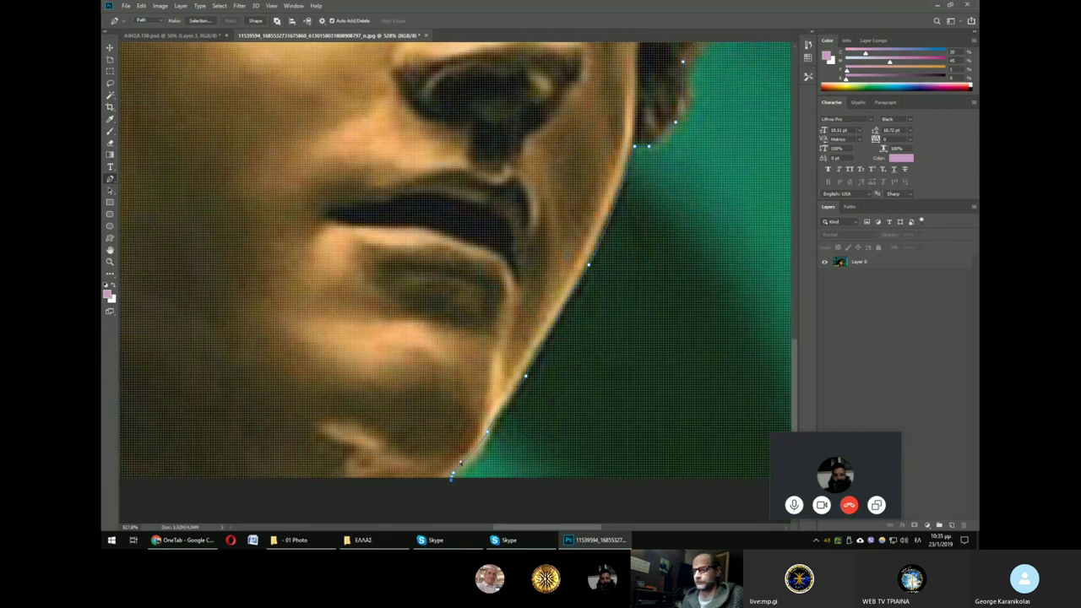
{"action": "key", "text": "ctrl+minus"}
{"action": "key", "text": "ctrl+minus"}
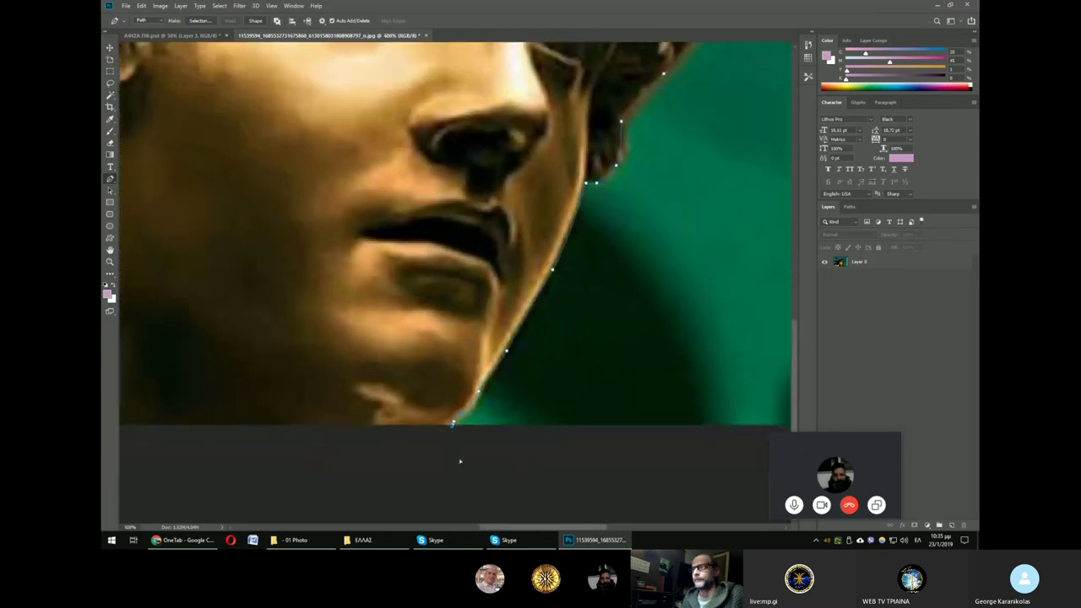
{"action": "key", "text": "ctrl+minus"}
{"action": "key", "text": "ctrl+minus"}
{"action": "scroll", "coordinate": [370, 418], "scroll_direction": "down", "scroll_amount": 2}
{"action": "scroll", "coordinate": [367, 421], "scroll_direction": "down", "scroll_amount": 1}
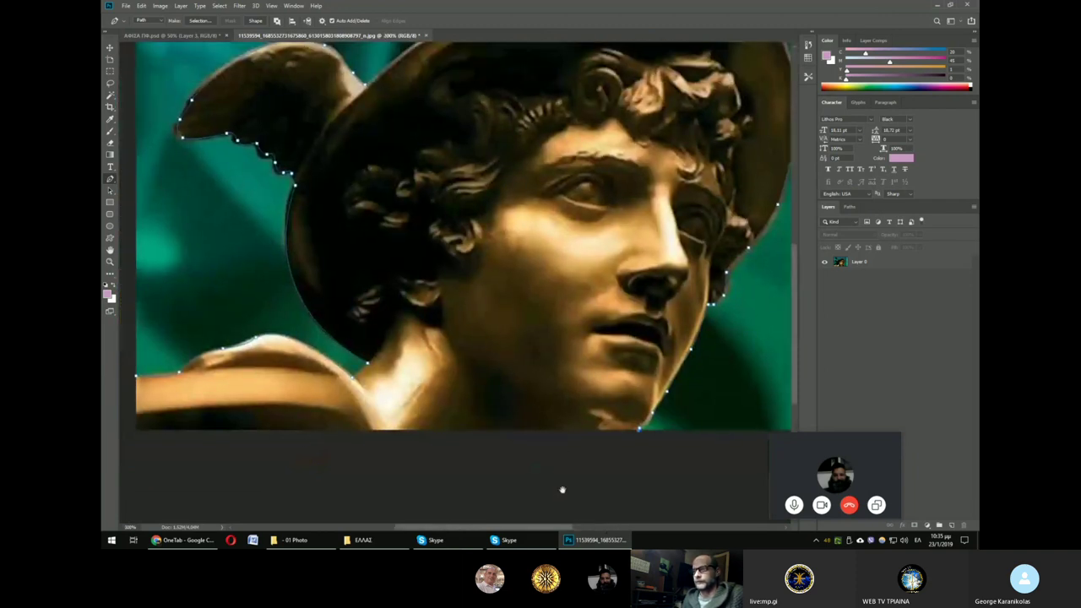
{"action": "scroll", "coordinate": [363, 423], "scroll_direction": "down", "scroll_amount": 2}
Step: Run the outline along the bottom edge to the bottom-left corner and check it zoomed in
{"action": "left_click", "coordinate": [250, 418]}
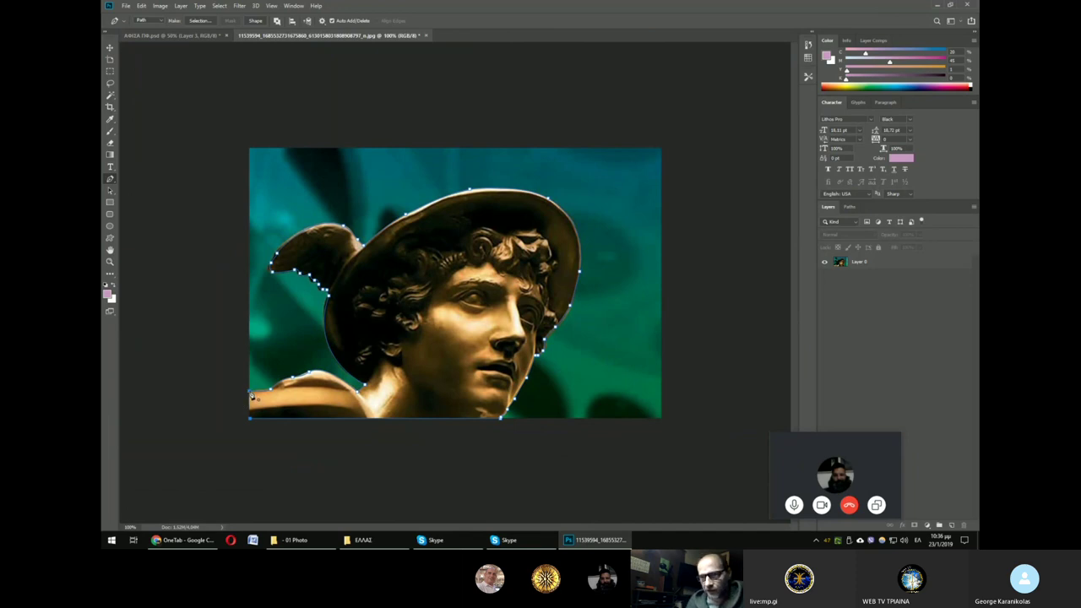
{"action": "key", "text": "ctrl+plus"}
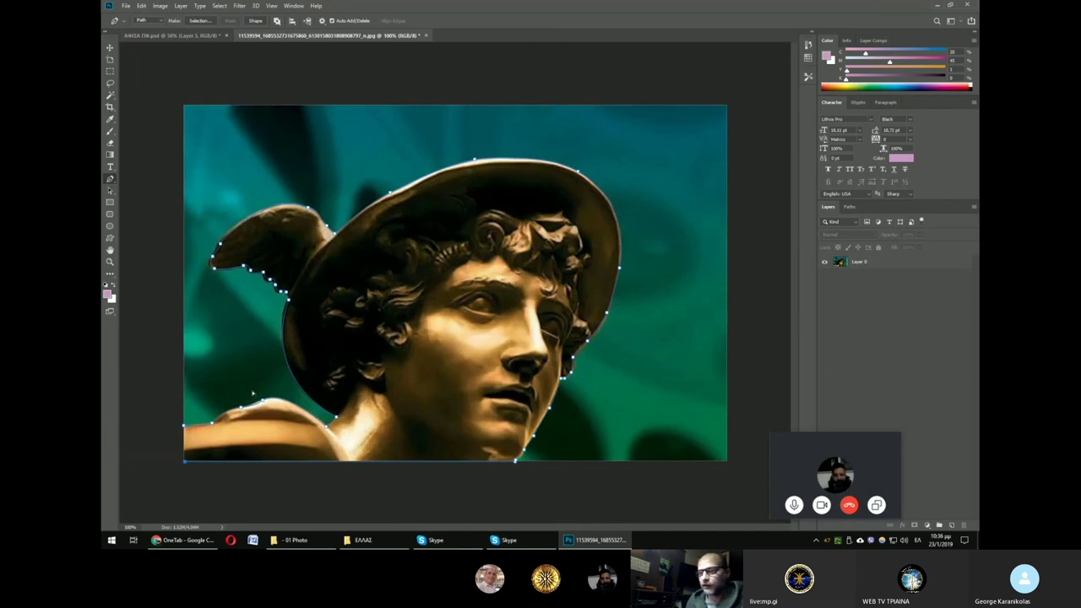
{"action": "left_click_drag", "start_coordinate": [252, 393], "coordinate": [507, 224]}
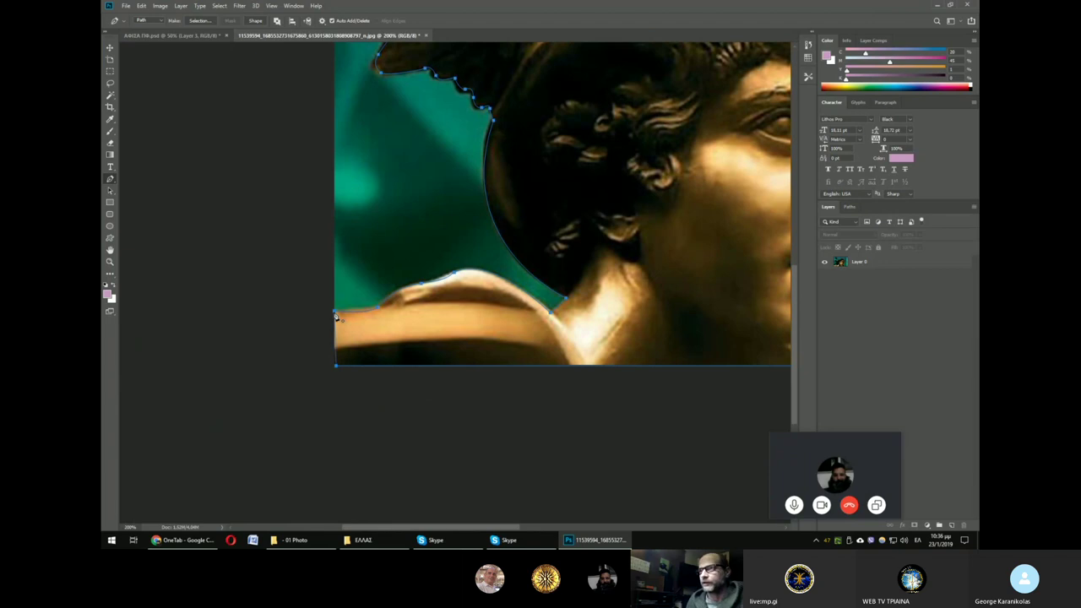
{"action": "key", "text": "ctrl+minus"}
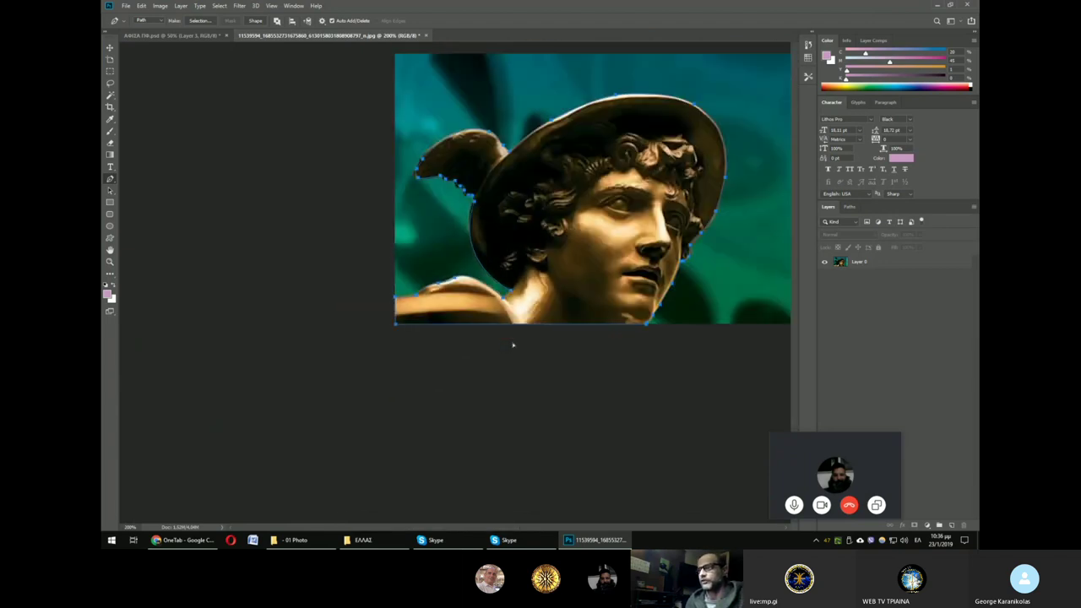
{"action": "key", "text": "ctrl+minus"}
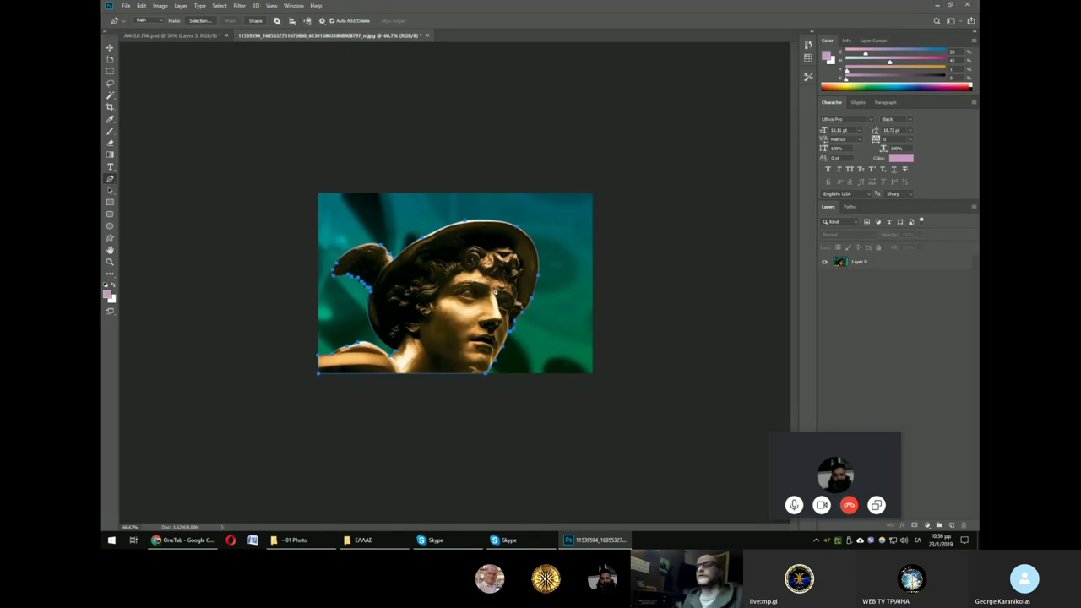
{"action": "left_click", "coordinate": [110, 191]}
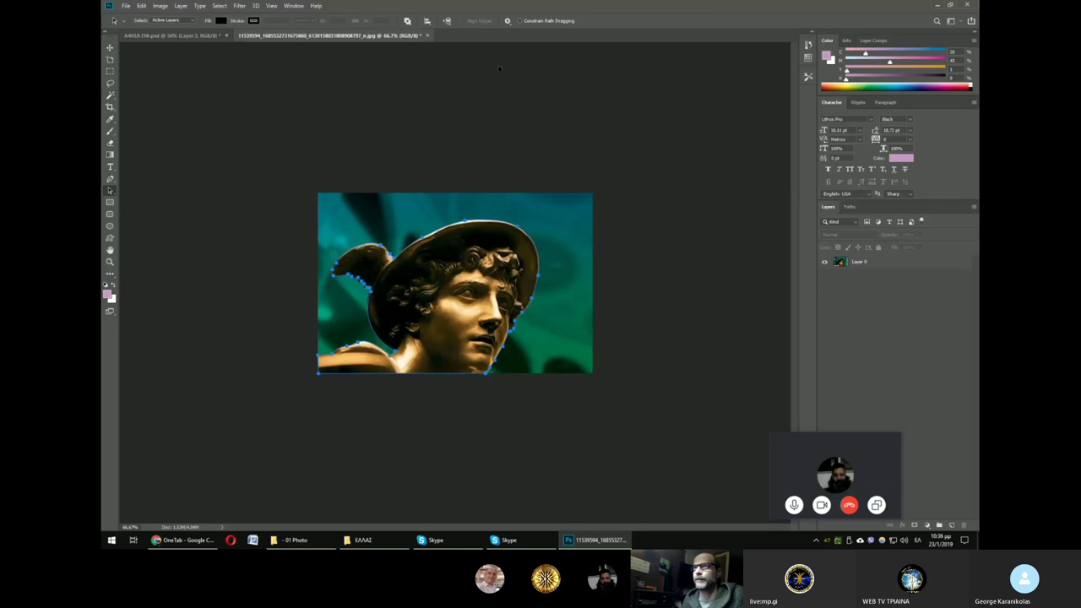
Step: Save the Work Path as Path 1 and make a 0-pixel-feather selection from it
{"action": "left_click", "coordinate": [849, 207]}
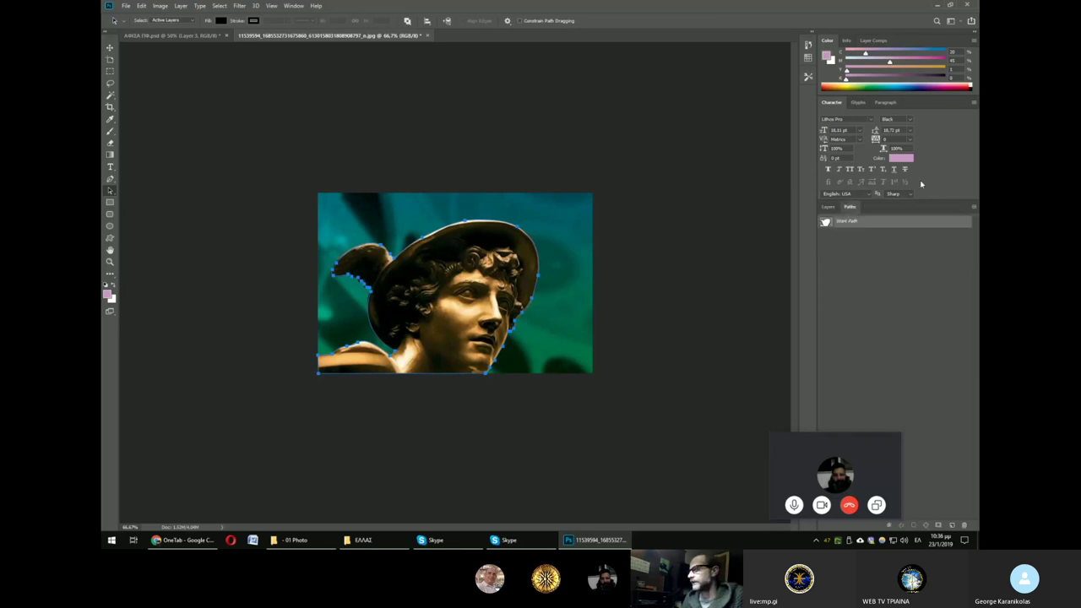
{"action": "double_click", "coordinate": [827, 223]}
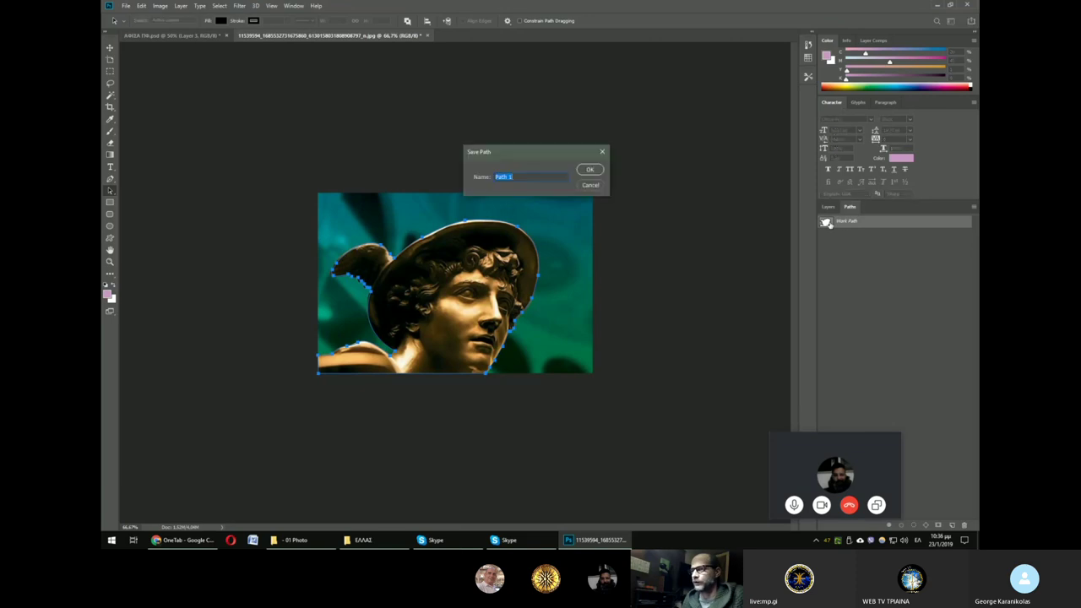
{"action": "left_click", "coordinate": [590, 169]}
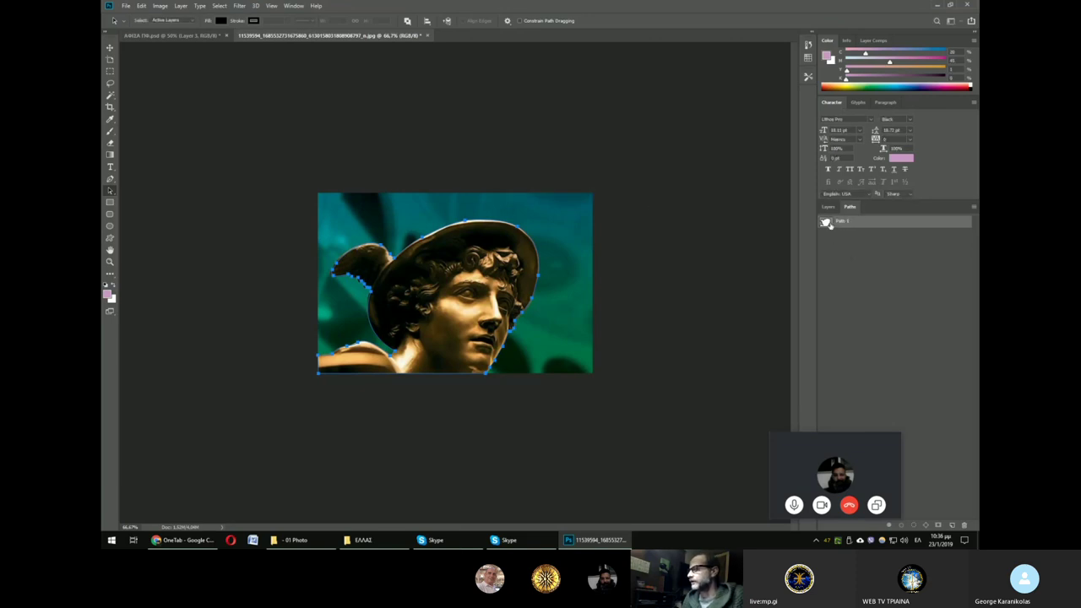
{"action": "right_click", "coordinate": [841, 225]}
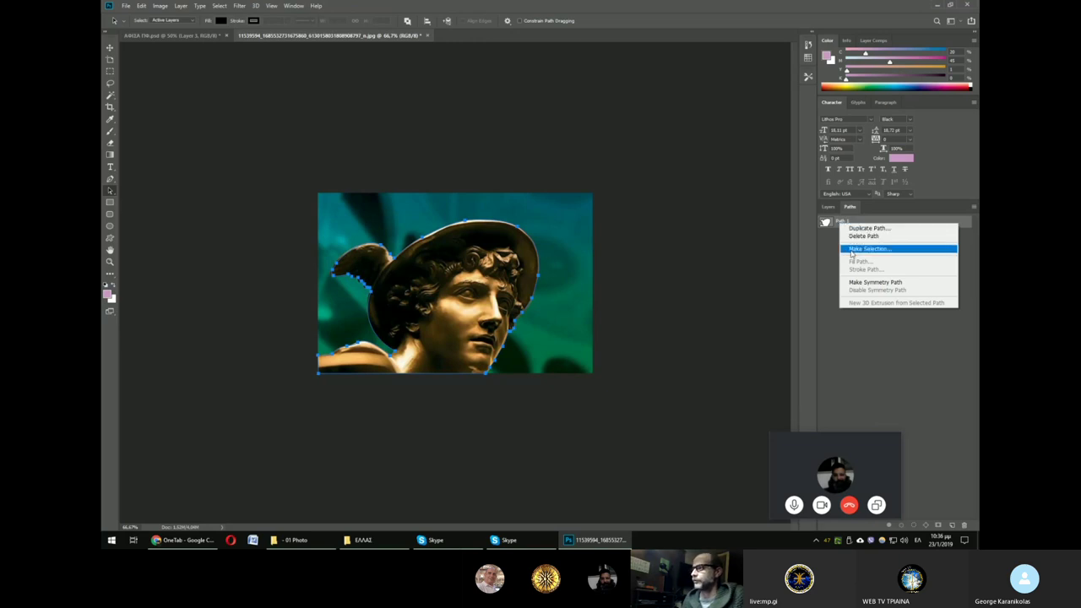
{"action": "left_click", "coordinate": [852, 250]}
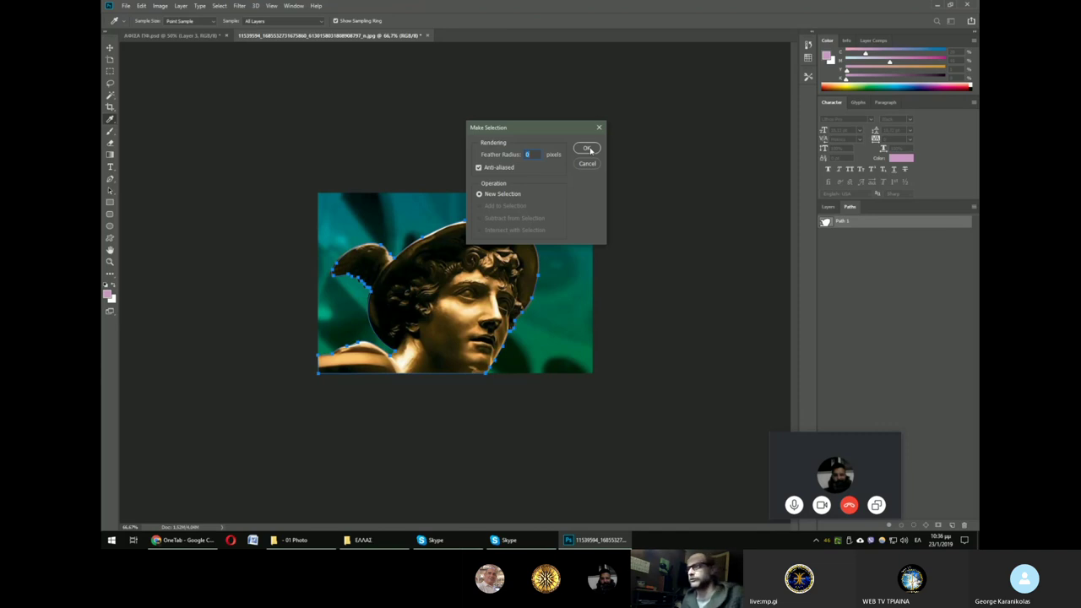
{"action": "left_click", "coordinate": [593, 150]}
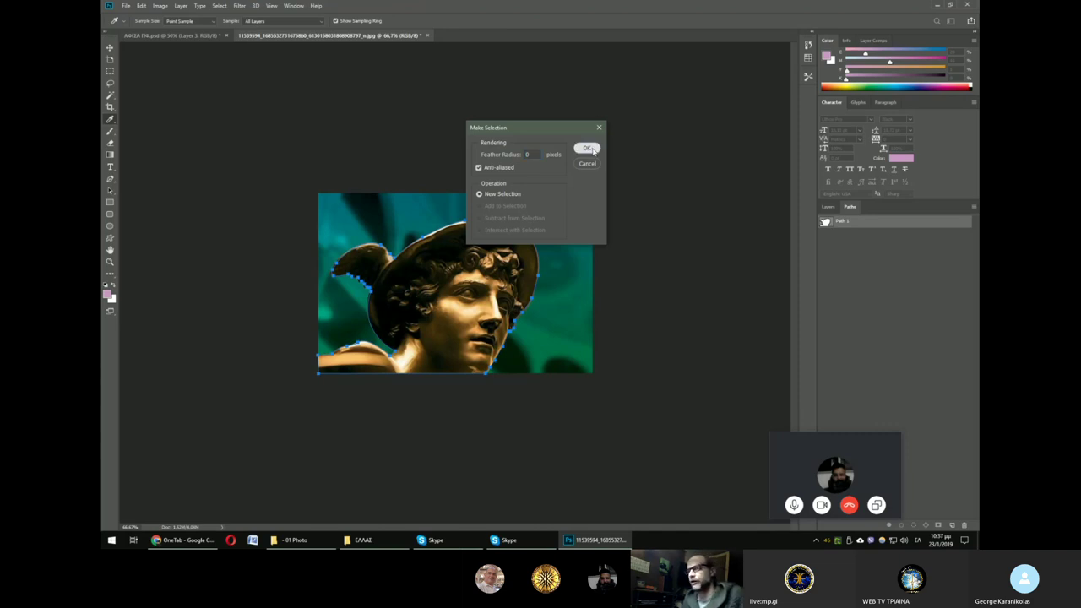
{"action": "left_click", "coordinate": [830, 209]}
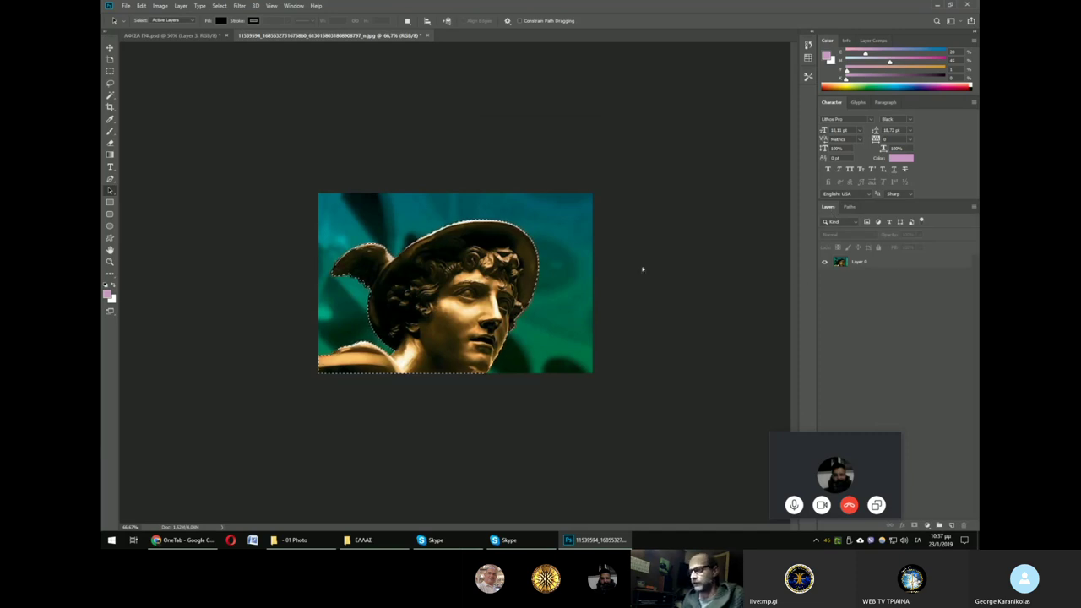
Step: Invert the selection to the teal background, delete it on Layer 0, then undo the deletion
{"action": "key", "text": "ctrl+plus"}
{"action": "key", "text": "ctrl+plus"}
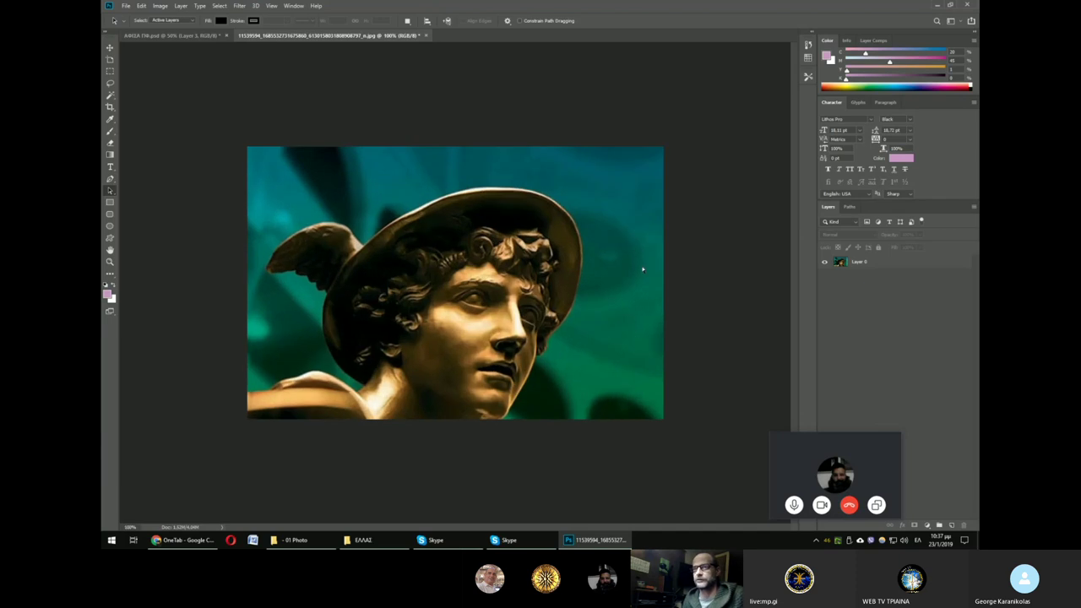
{"action": "key", "text": "ctrl+minus"}
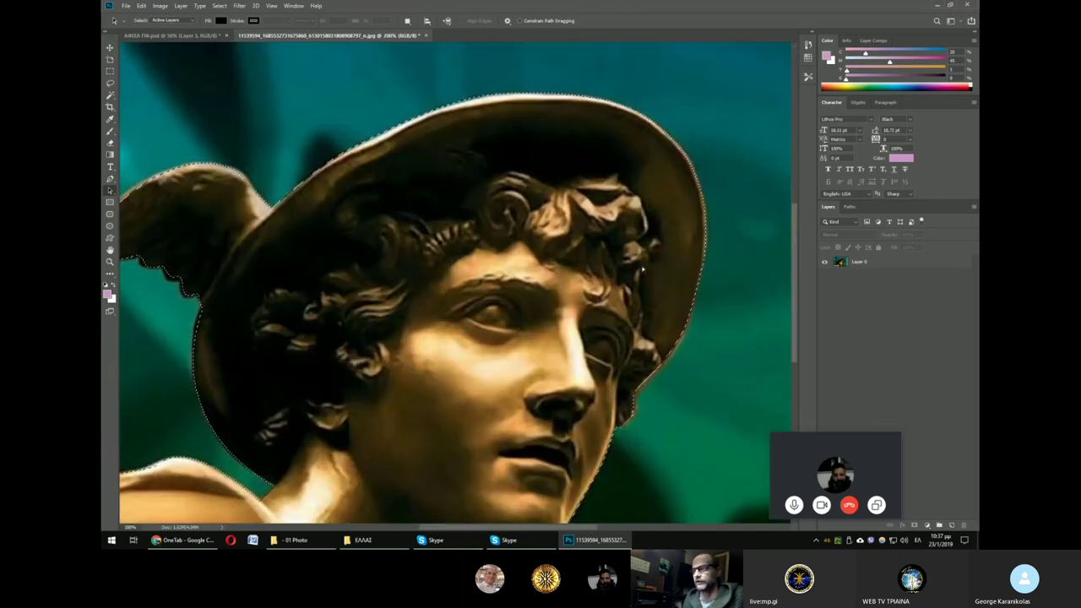
{"action": "key", "text": "ctrl+minus"}
{"action": "key", "text": "ctrl+minus"}
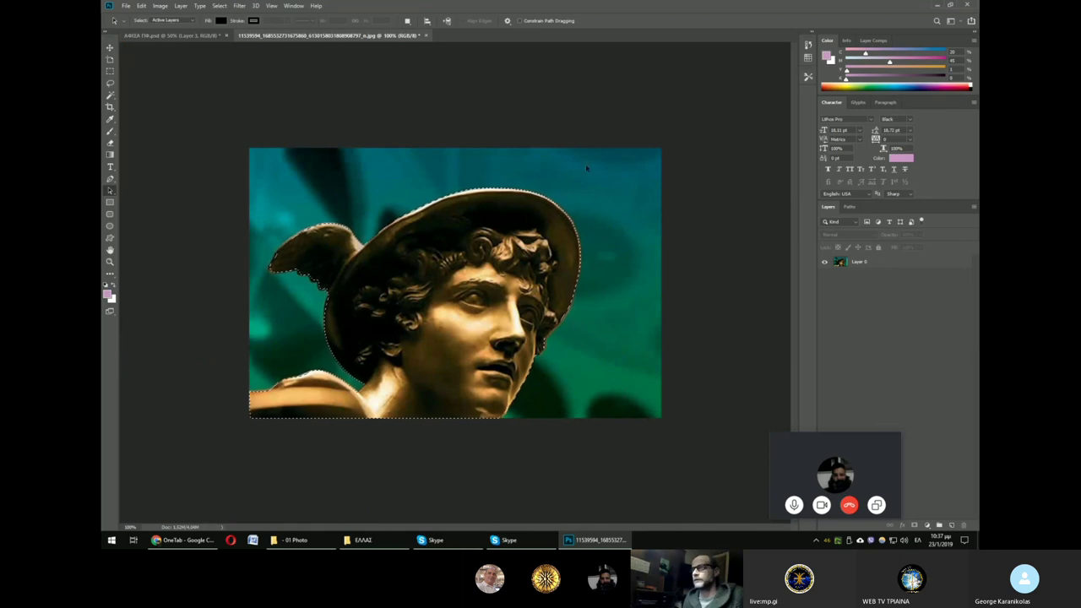
{"action": "key", "text": "ctrl+shift+i"}
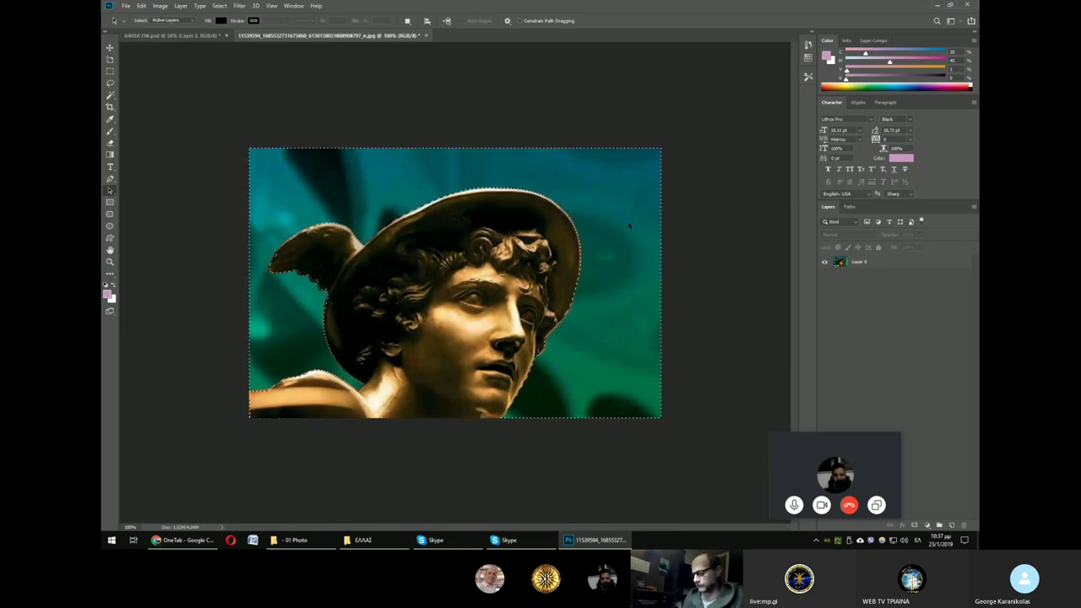
{"action": "left_click", "coordinate": [842, 261]}
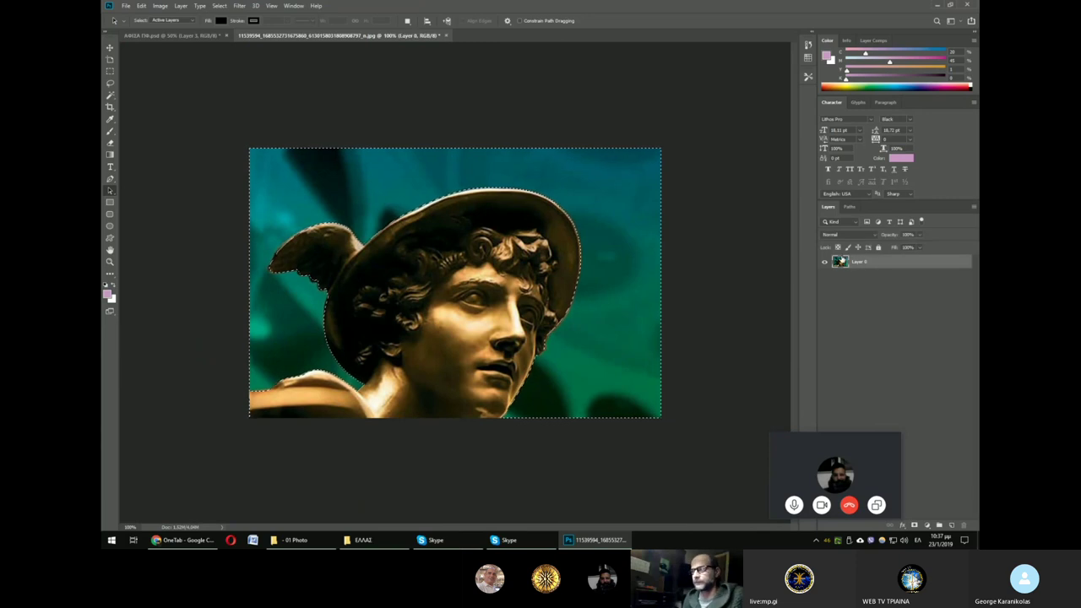
{"action": "key", "text": "Delete"}
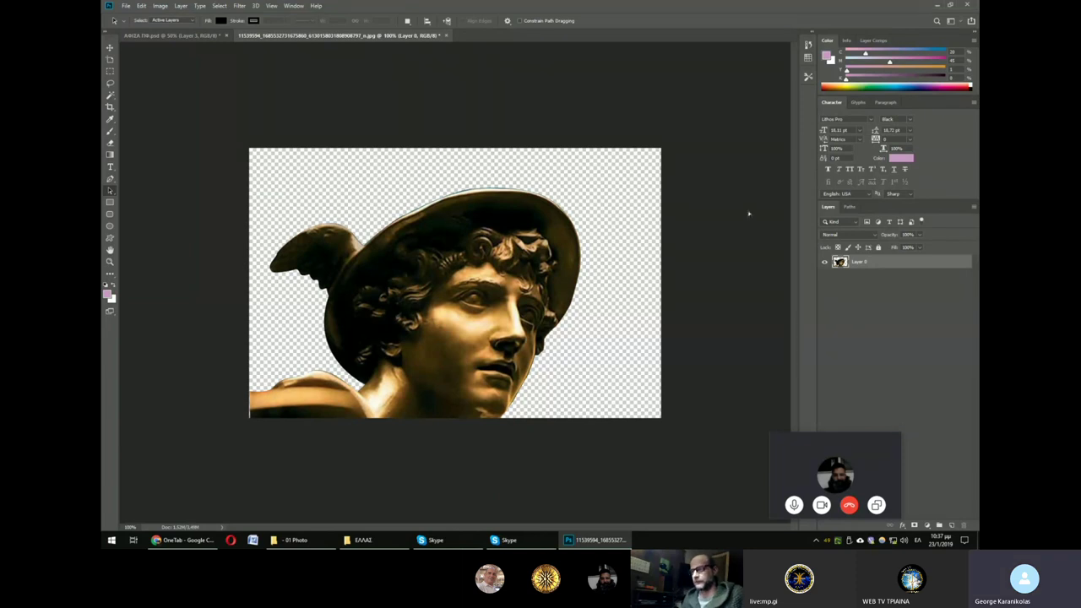
{"action": "key", "text": "ctrl+z"}
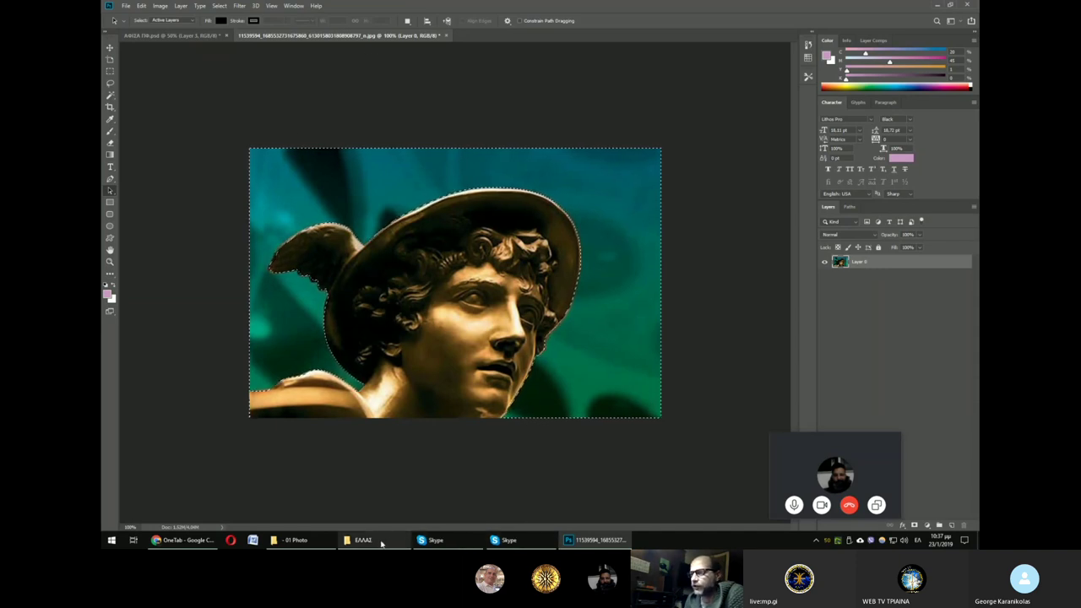
Step: Drag the flying-Hermes JPG from the ΕΛΛΑΣ folder into Photoshop as a new document
{"action": "left_click", "coordinate": [381, 543]}
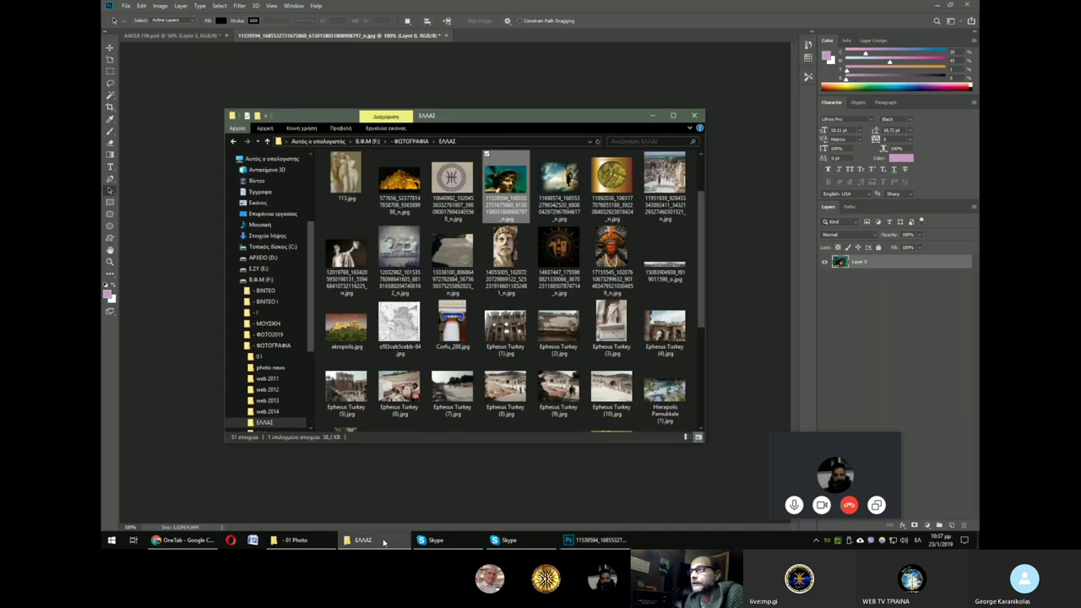
{"action": "left_click_drag", "start_coordinate": [505, 182], "coordinate": [541, 42]}
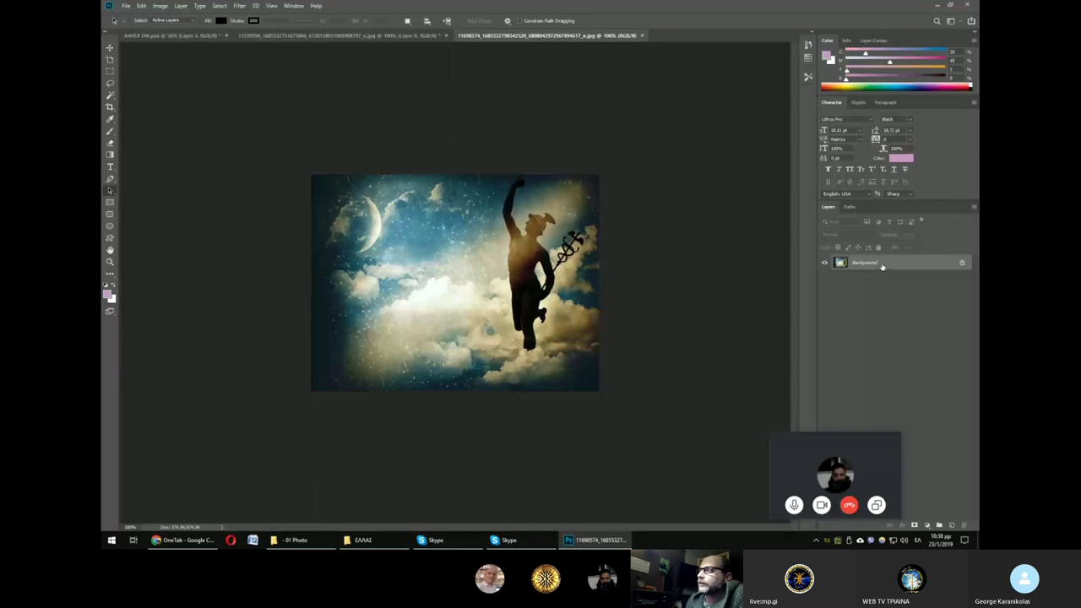
Step: Marquee a sky patch between the moon and figure and fill it with the pink foreground colour
{"action": "left_click", "coordinate": [109, 73]}
{"action": "left_click_drag", "start_coordinate": [386, 217], "coordinate": [467, 308]}
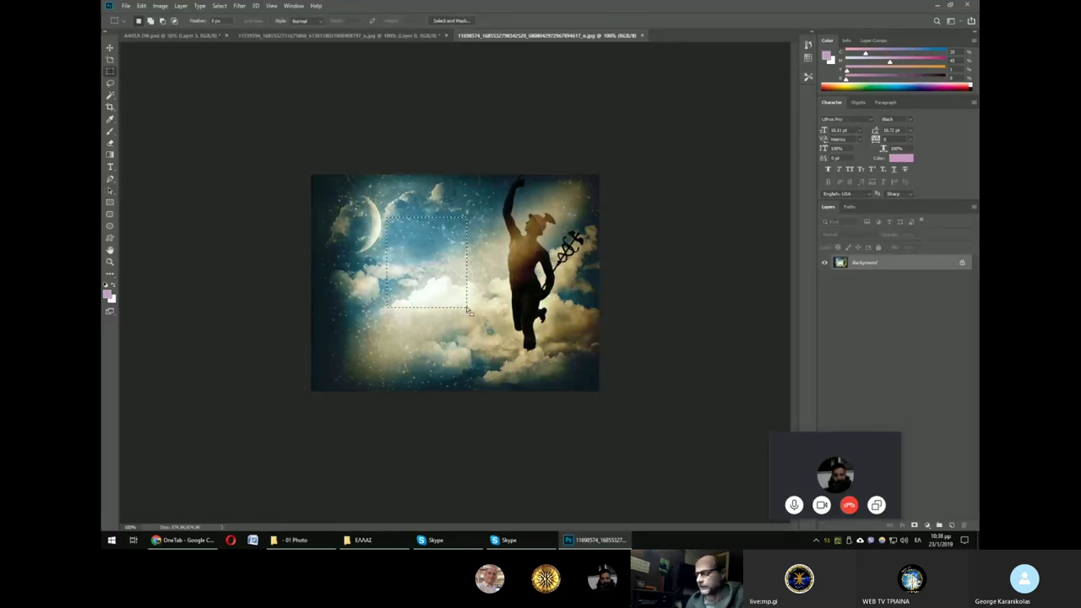
{"action": "key", "text": "shift+BackSpace"}
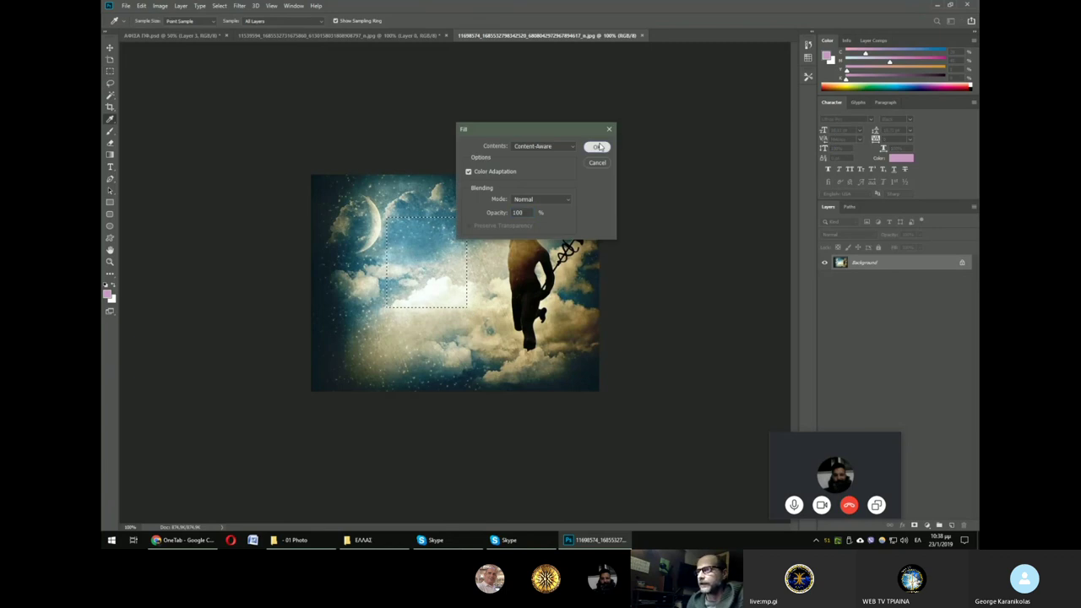
{"action": "left_click", "coordinate": [597, 147]}
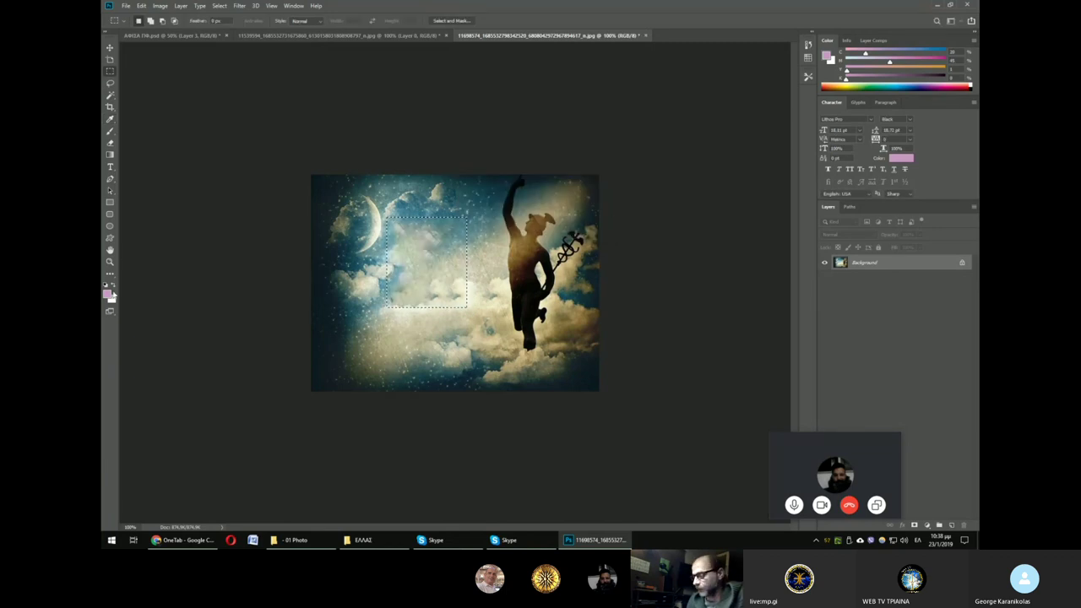
{"action": "key", "text": "shift+BackSpace"}
{"action": "left_click", "coordinate": [547, 146]}
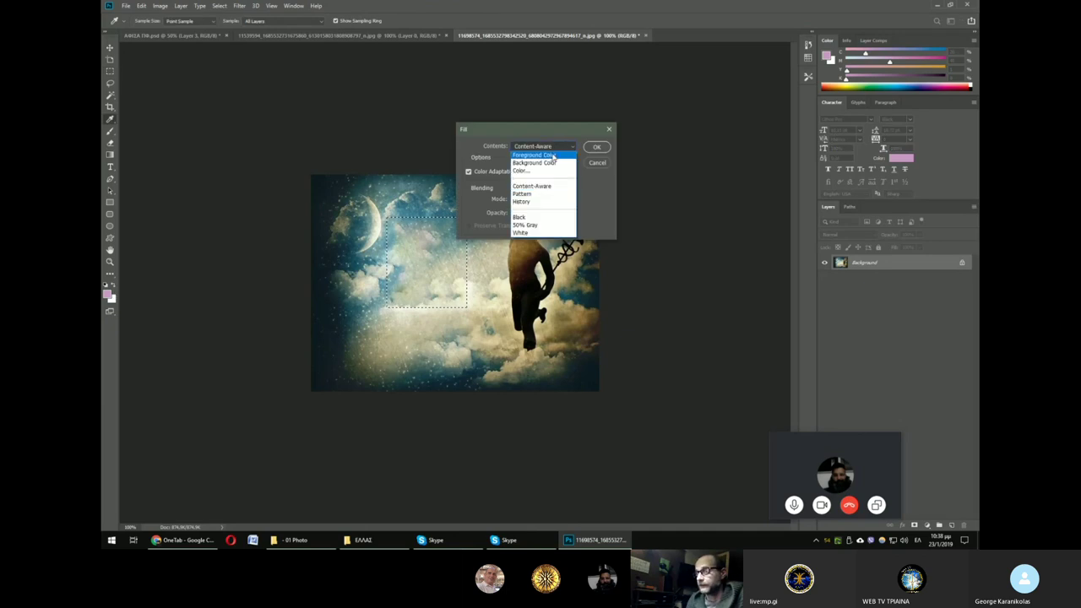
{"action": "left_click", "coordinate": [553, 155]}
{"action": "left_click", "coordinate": [597, 147]}
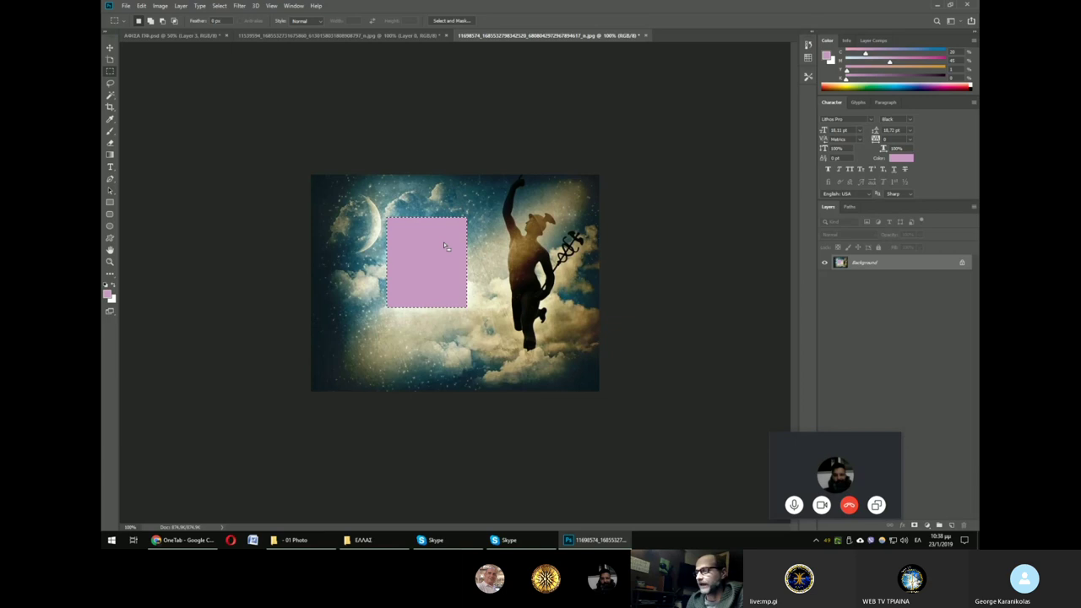
{"action": "left_click", "coordinate": [443, 242]}
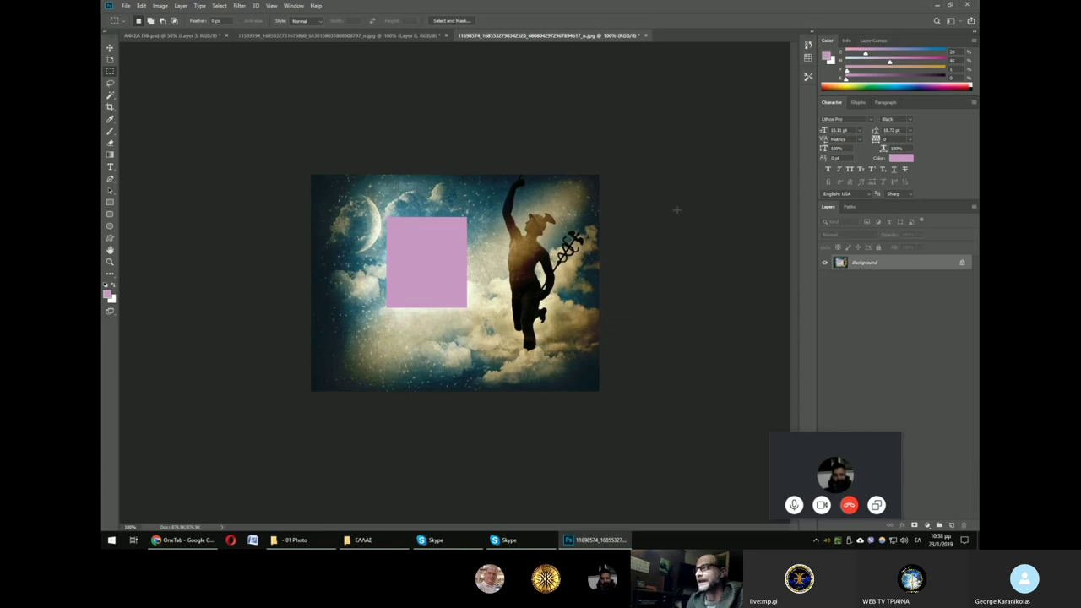
Step: Convert Background to Layer 0, delete the pink rectangle to transparency, and close the file
{"action": "double_click", "coordinate": [858, 264]}
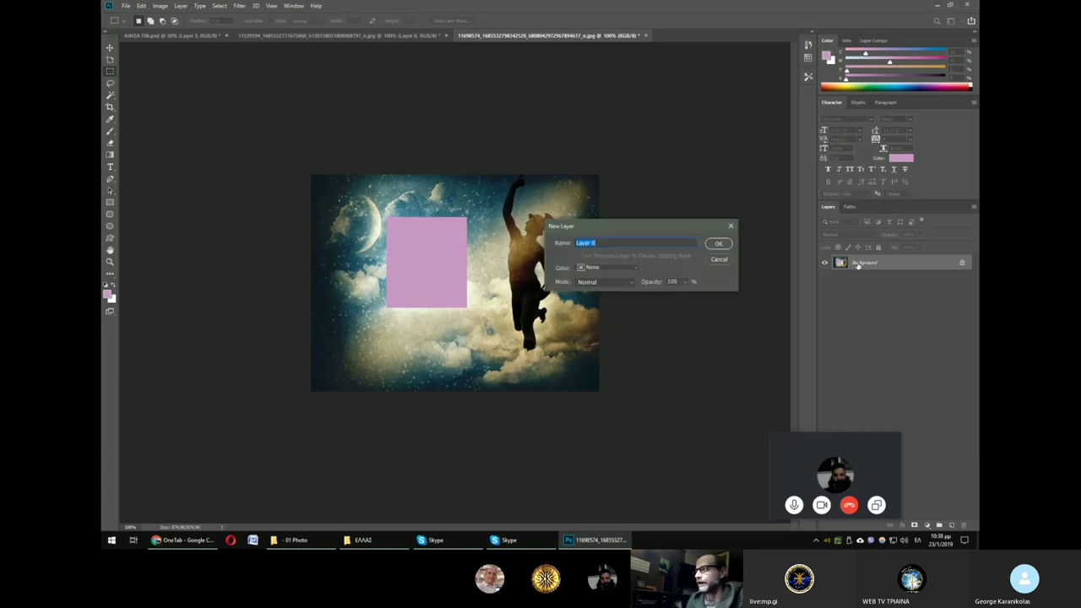
{"action": "left_click", "coordinate": [718, 244]}
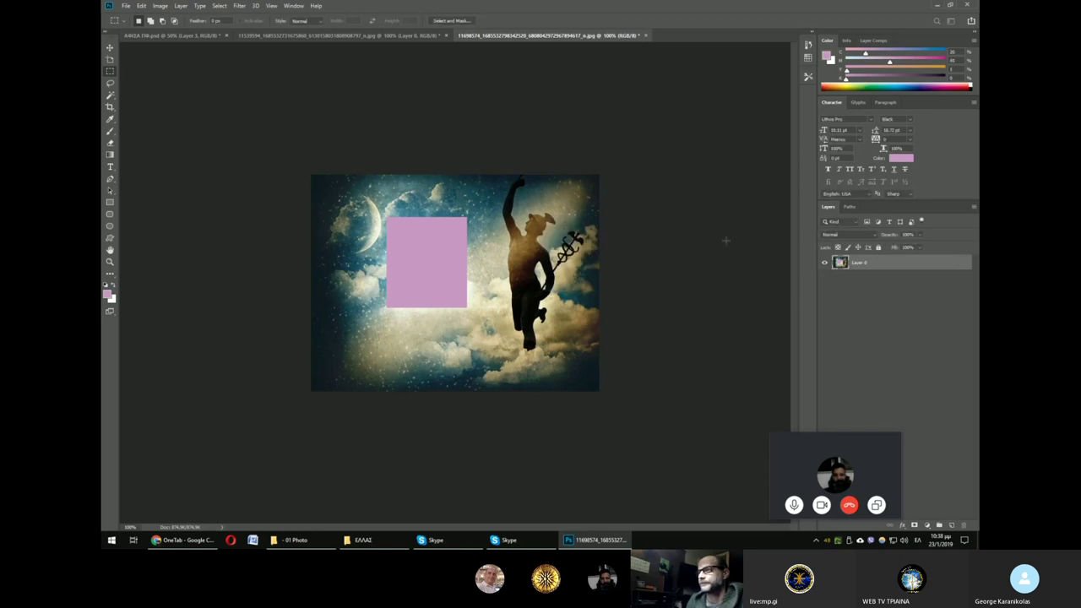
{"action": "left_click_drag", "start_coordinate": [385, 218], "coordinate": [467, 308]}
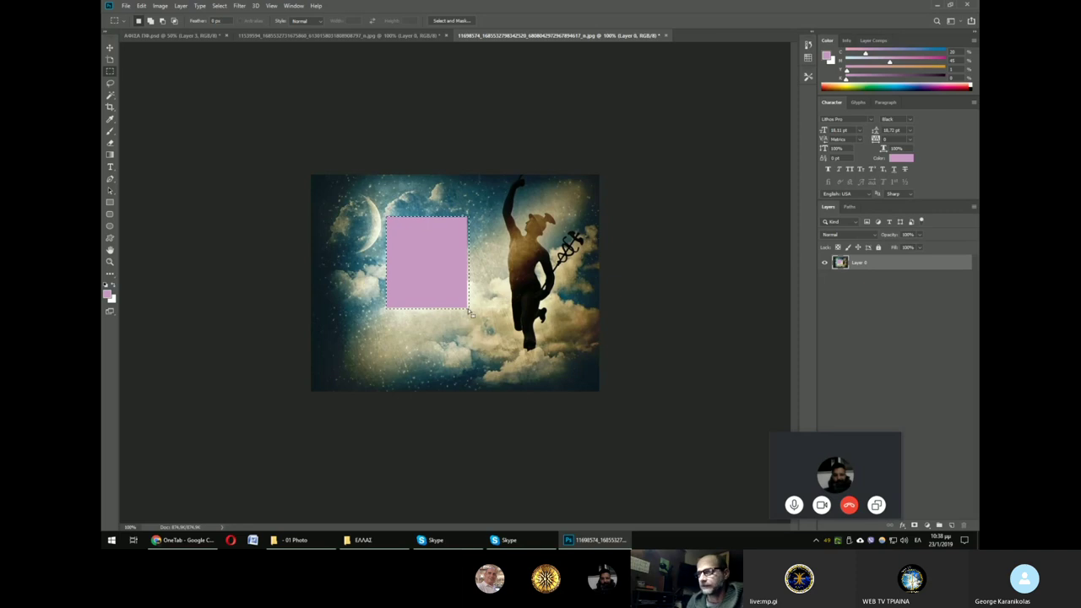
{"action": "key", "text": "Delete"}
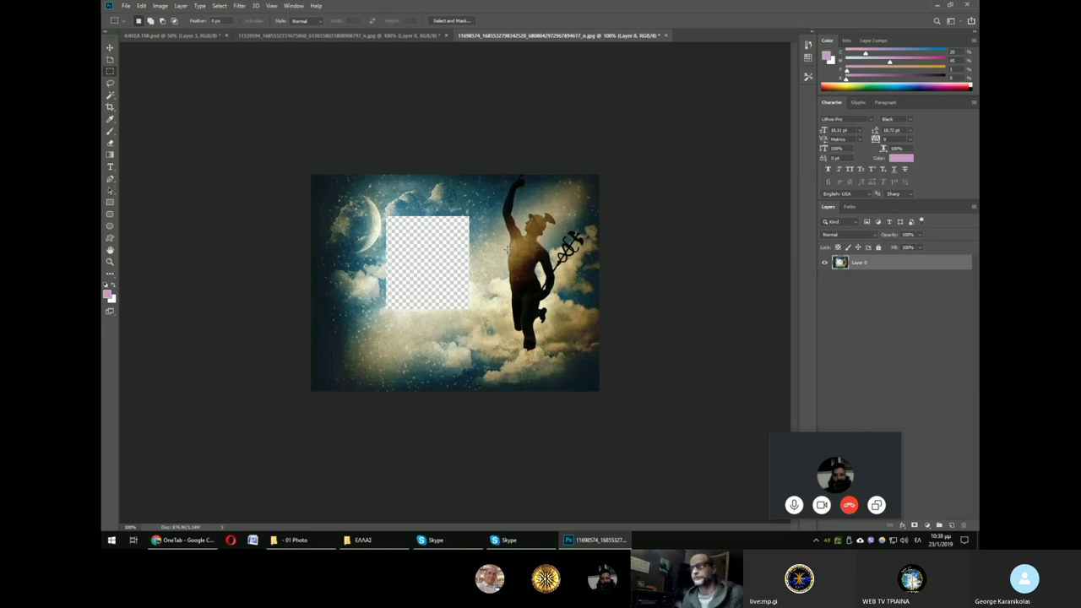
{"action": "key", "text": "ctrl+w"}
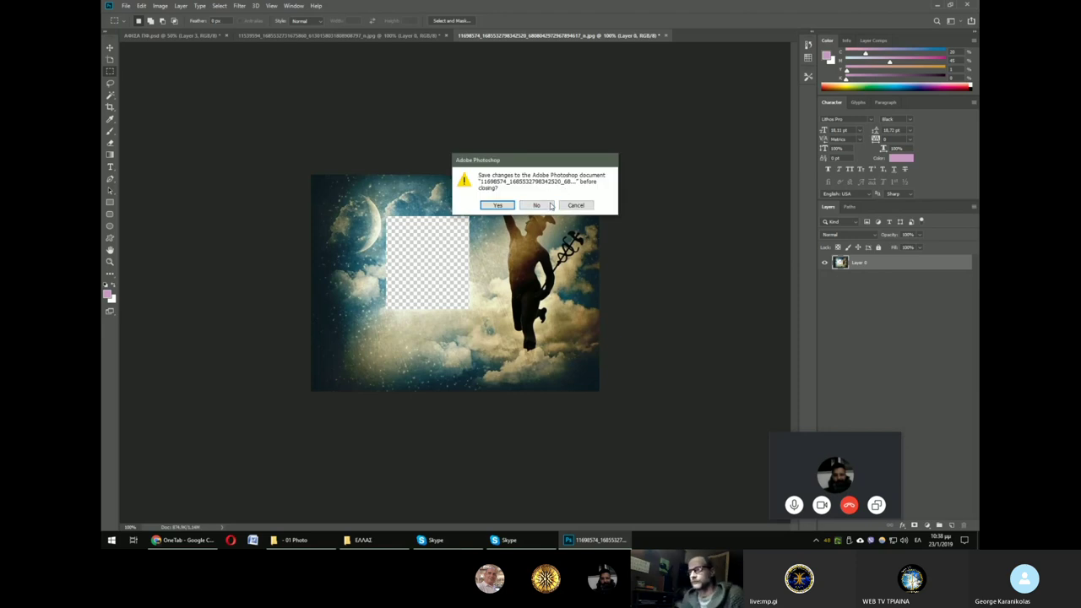
Step: Discard changes to the silhouette image and clear the selection in the bronze head photo
{"action": "left_click", "coordinate": [536, 205]}
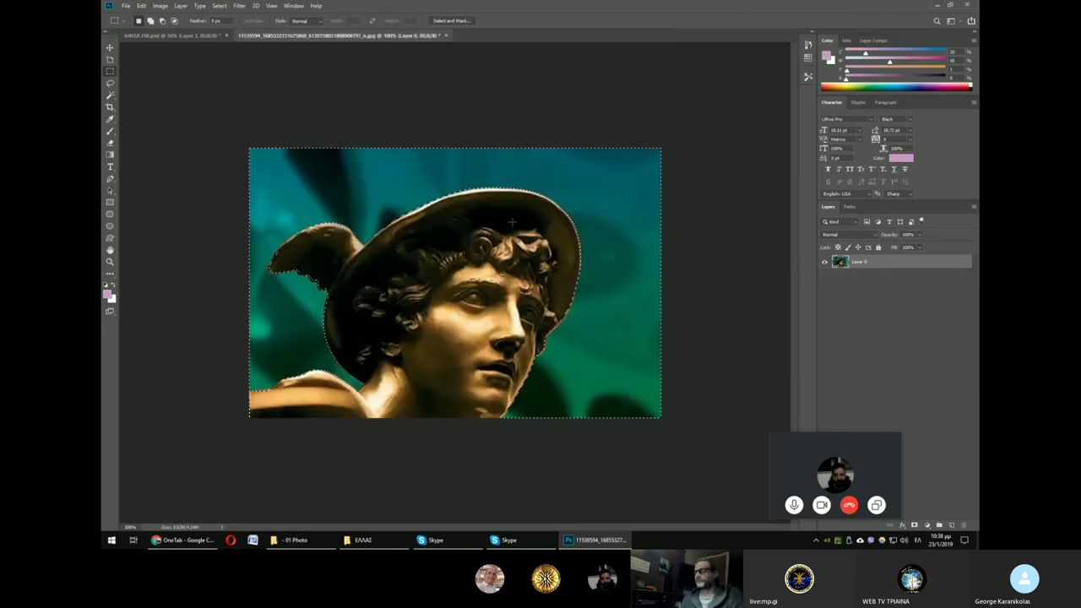
{"action": "left_click", "coordinate": [196, 36]}
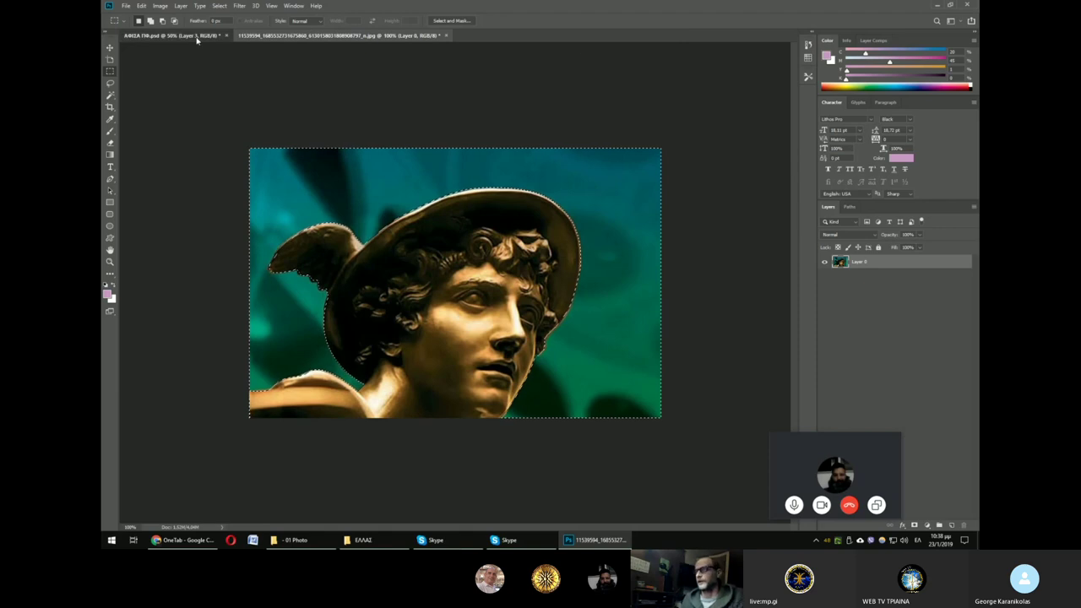
{"action": "key", "text": "ctrl+d"}
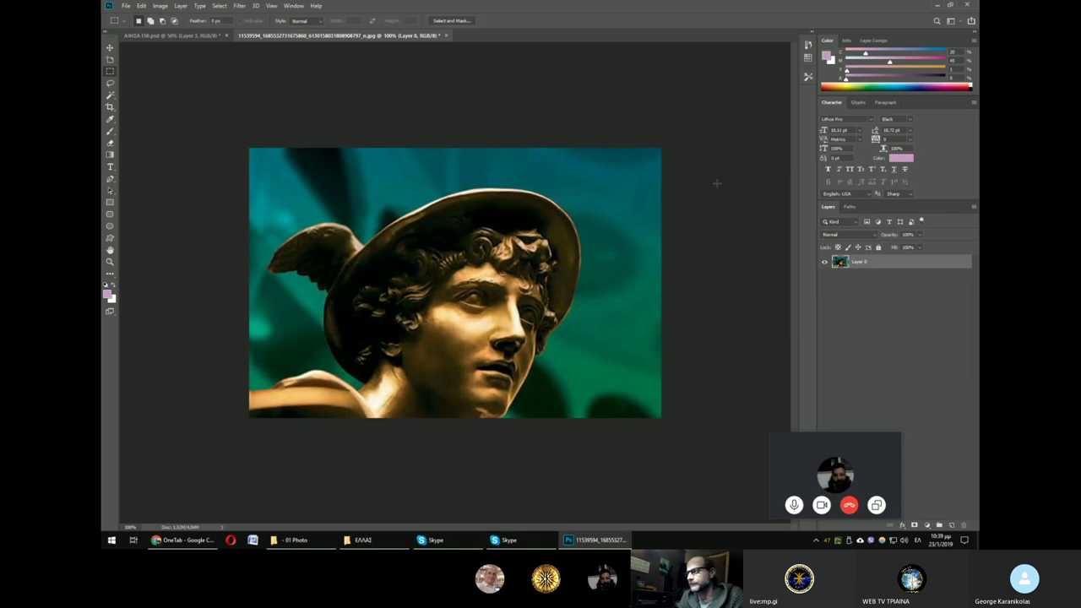
Step: Shrink the Hermes head in the poster banner slightly, nudge it into place, and deselect
{"action": "left_click", "coordinate": [205, 37]}
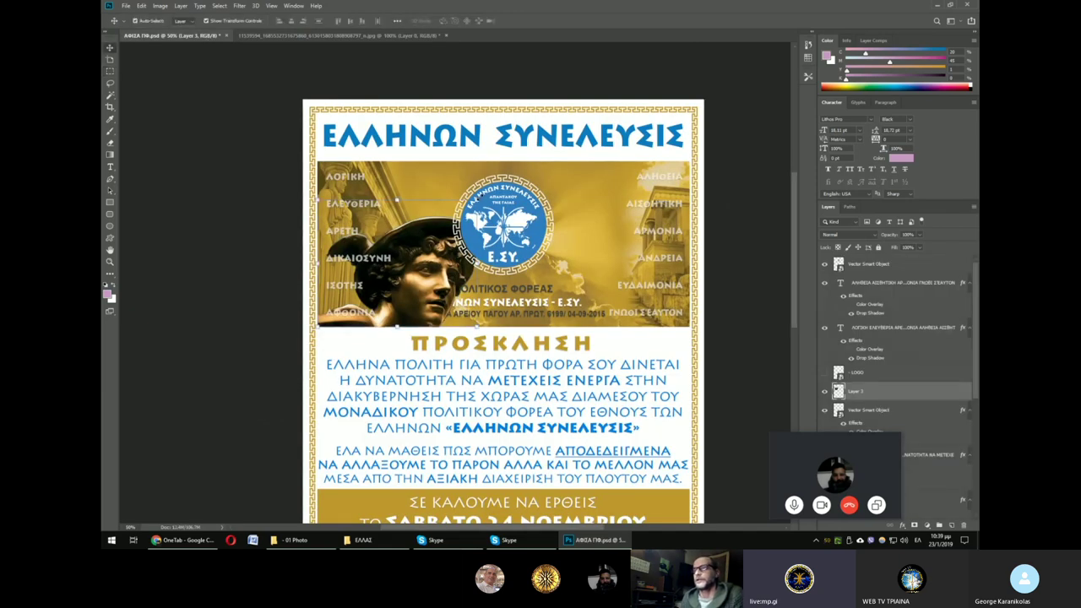
{"action": "mouse_move", "coordinate": [480, 201]}
{"action": "left_mouse_down"}
{"action": "mouse_move", "coordinate": [448, 225]}
{"action": "mouse_move", "coordinate": [473, 200]}
{"action": "left_mouse_up"}
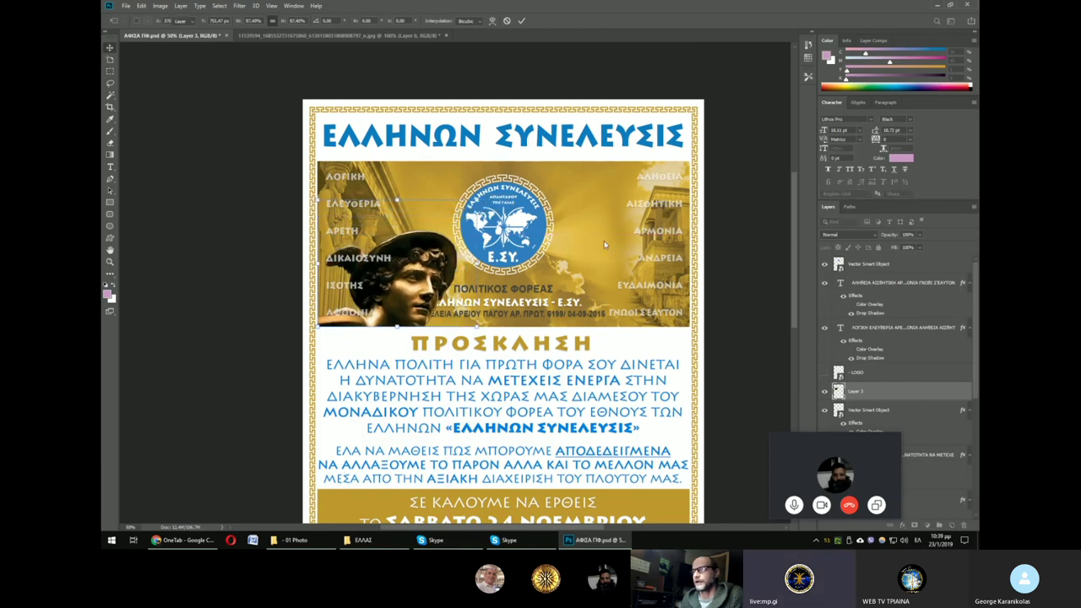
{"action": "key", "text": "Return"}
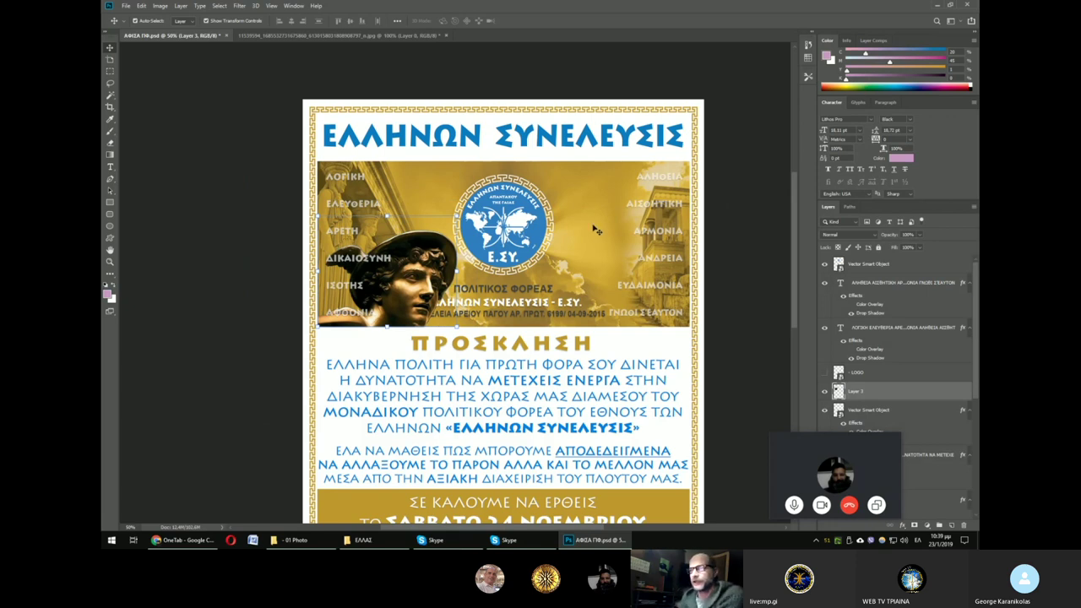
{"action": "mouse_move", "coordinate": [409, 254]}
{"action": "left_mouse_down"}
{"action": "mouse_move", "coordinate": [637, 253]}
{"action": "mouse_move", "coordinate": [417, 302]}
{"action": "mouse_move", "coordinate": [410, 284]}
{"action": "left_mouse_up"}
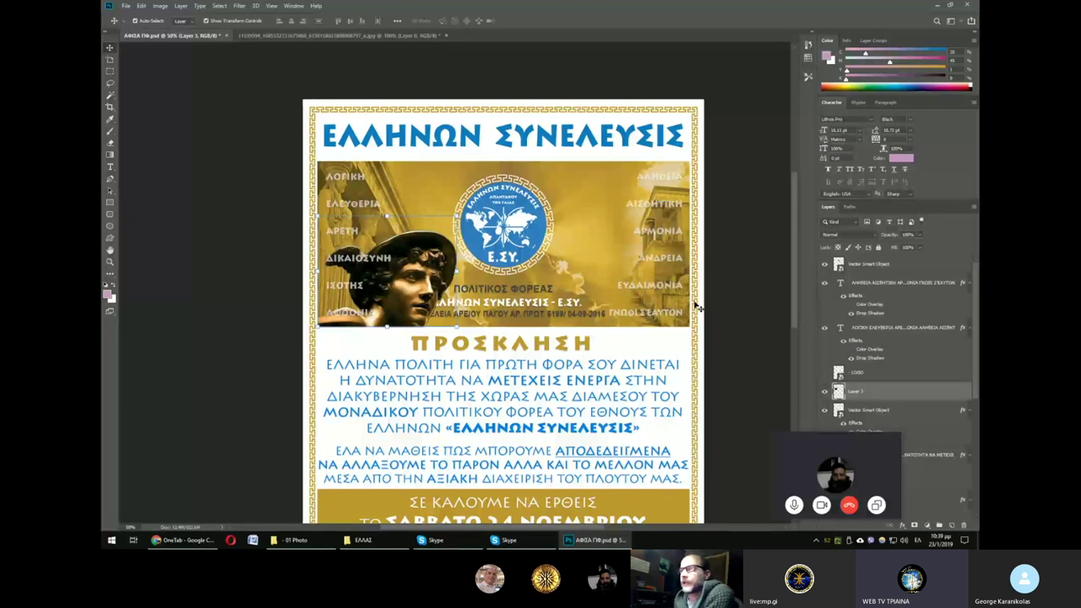
{"action": "left_click", "coordinate": [271, 108]}
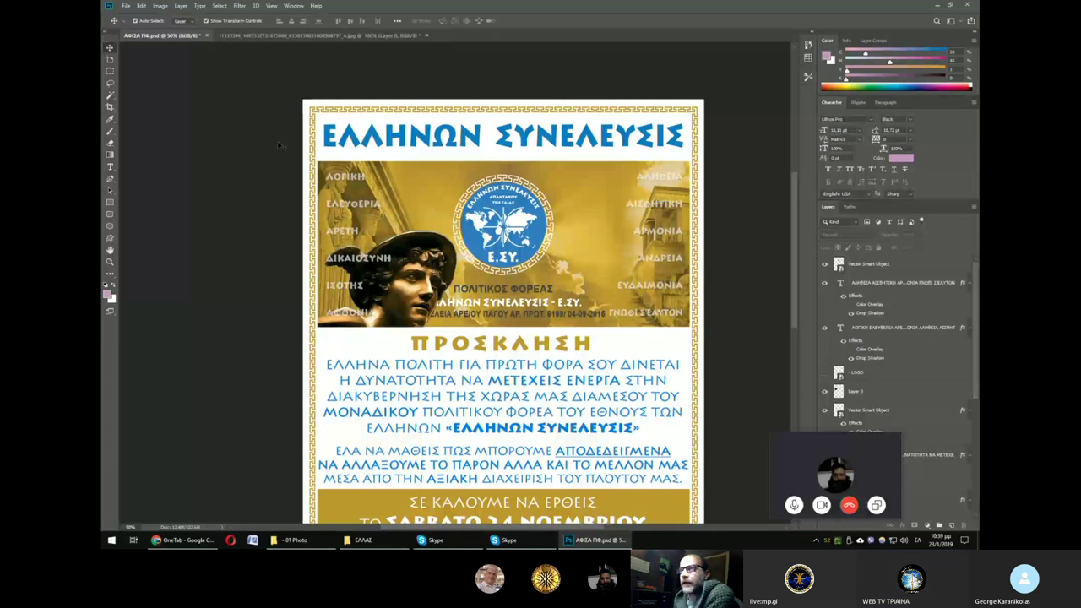
Step: Copy a rectangle around the bronze statue's face from the photo's Layer 0
{"action": "key", "text": "ctrl+Tab"}
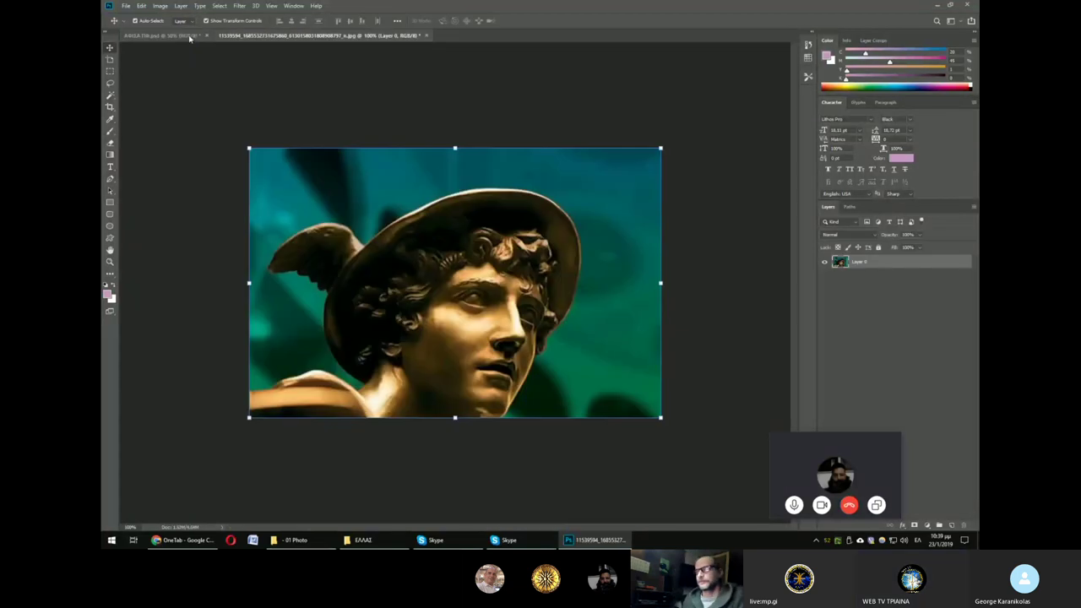
{"action": "key", "text": "ctrl+Tab"}
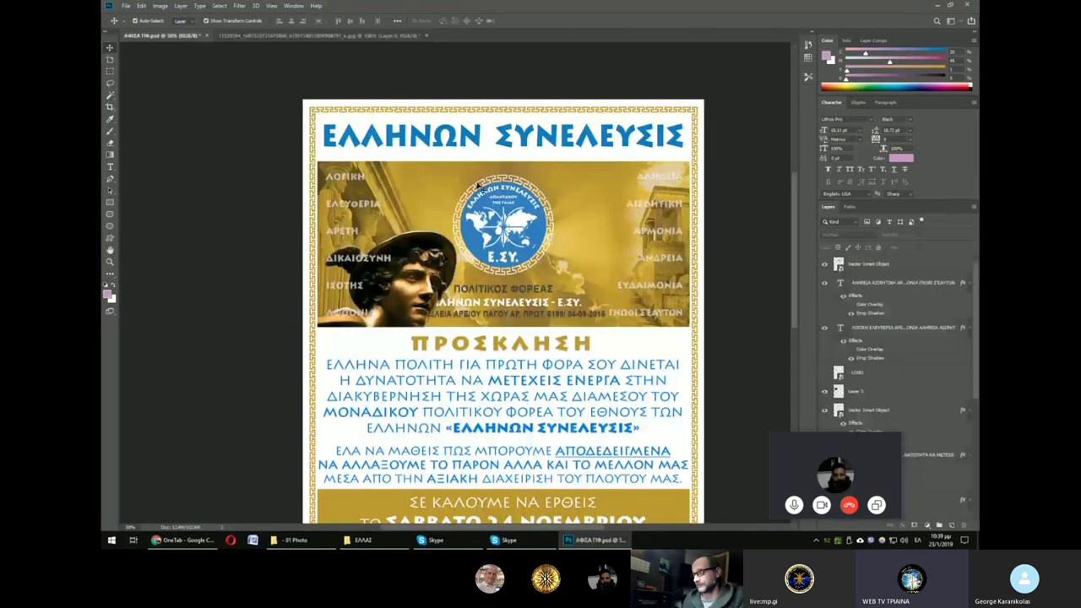
{"action": "left_click", "coordinate": [330, 36]}
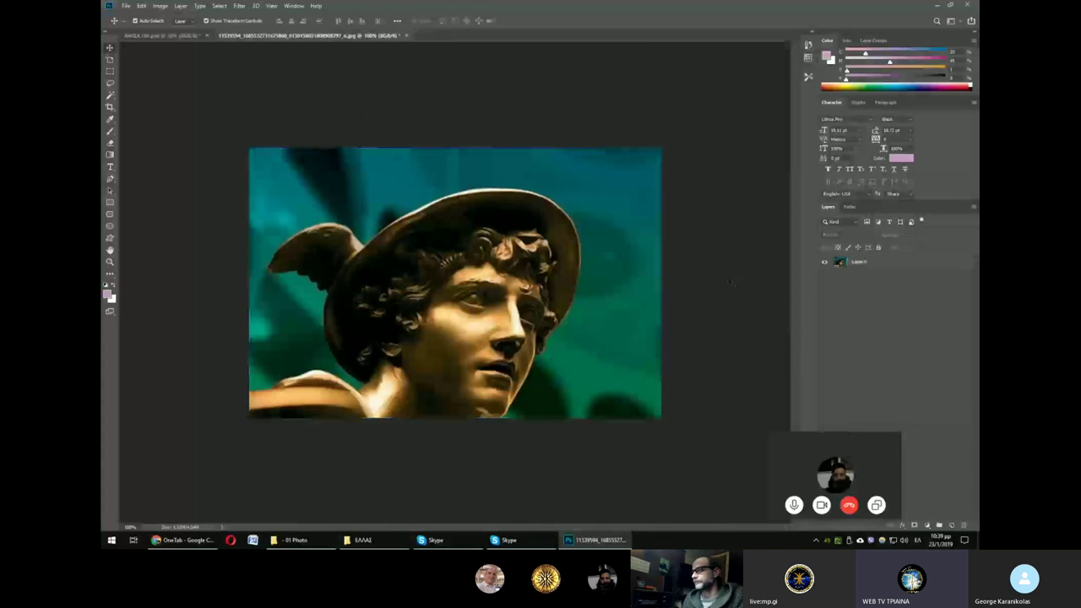
{"action": "left_click", "coordinate": [183, 85]}
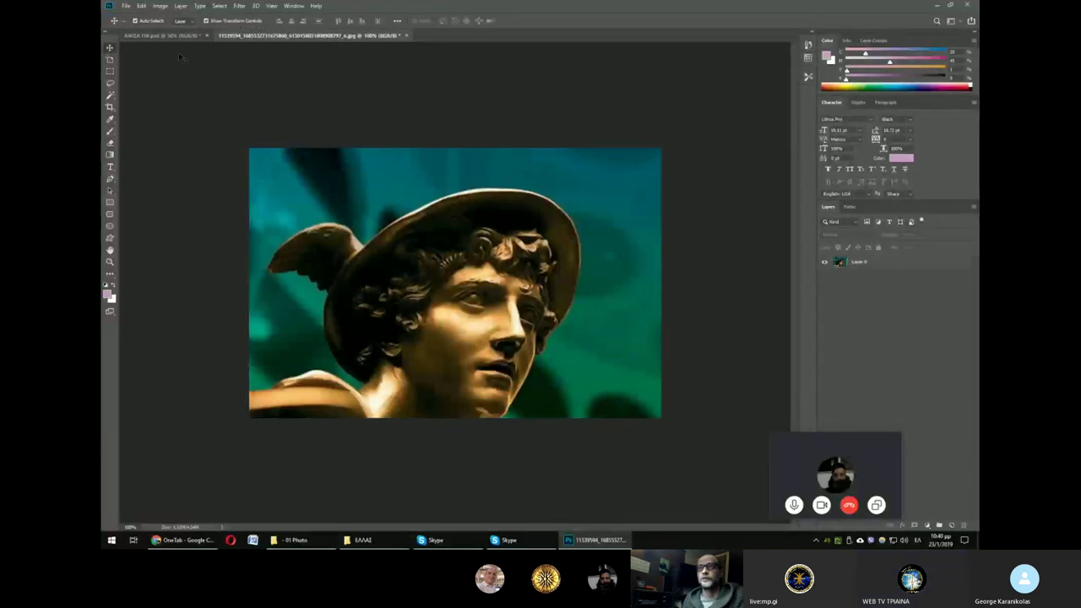
{"action": "left_click", "coordinate": [110, 72]}
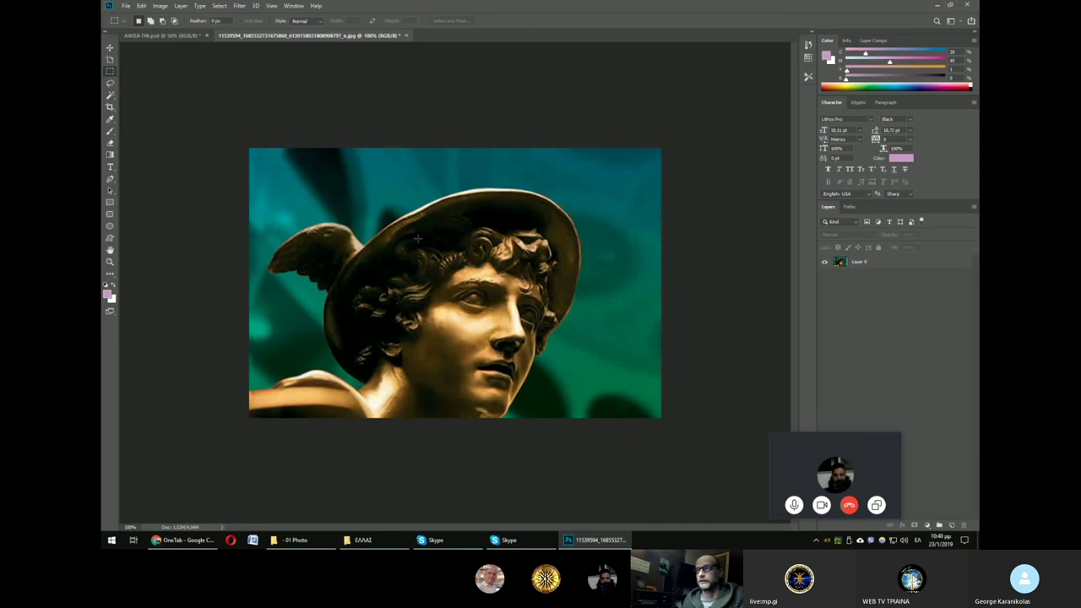
{"action": "left_click_drag", "start_coordinate": [346, 196], "coordinate": [580, 353]}
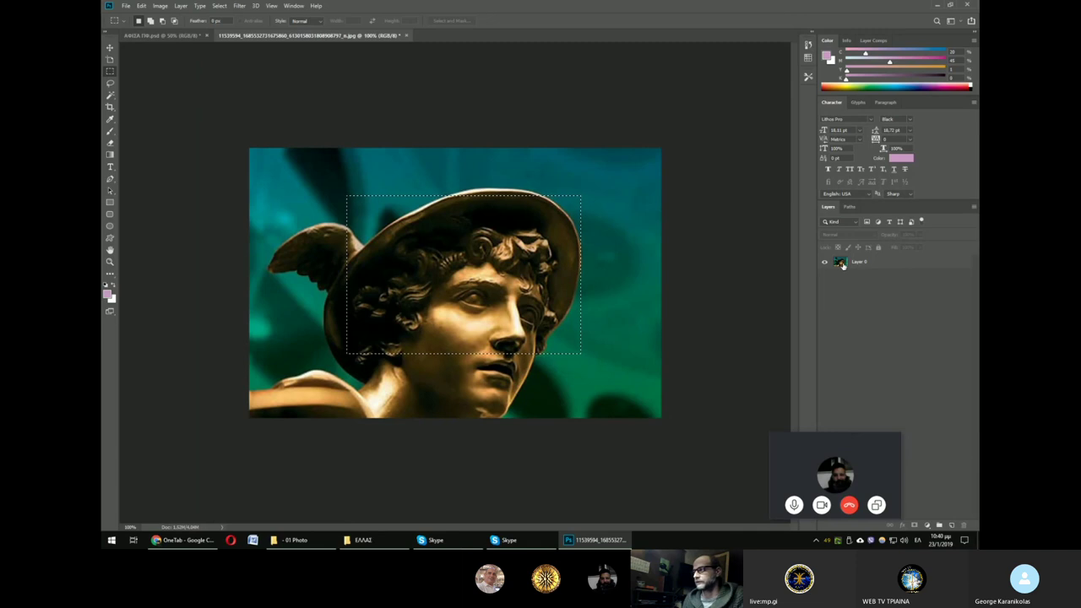
{"action": "left_click", "coordinate": [842, 263]}
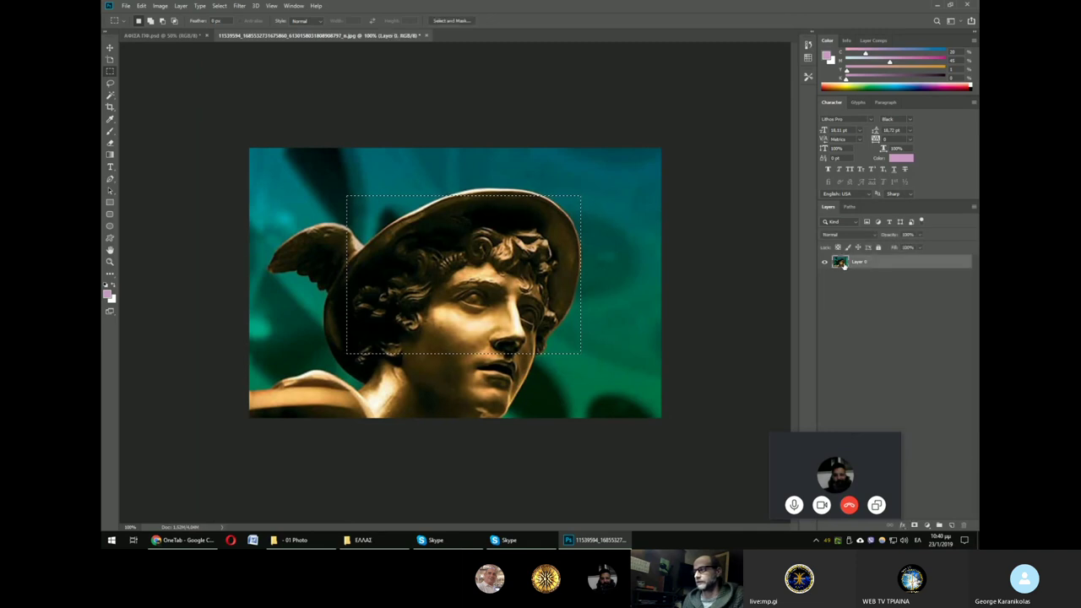
{"action": "left_click", "coordinate": [142, 5]}
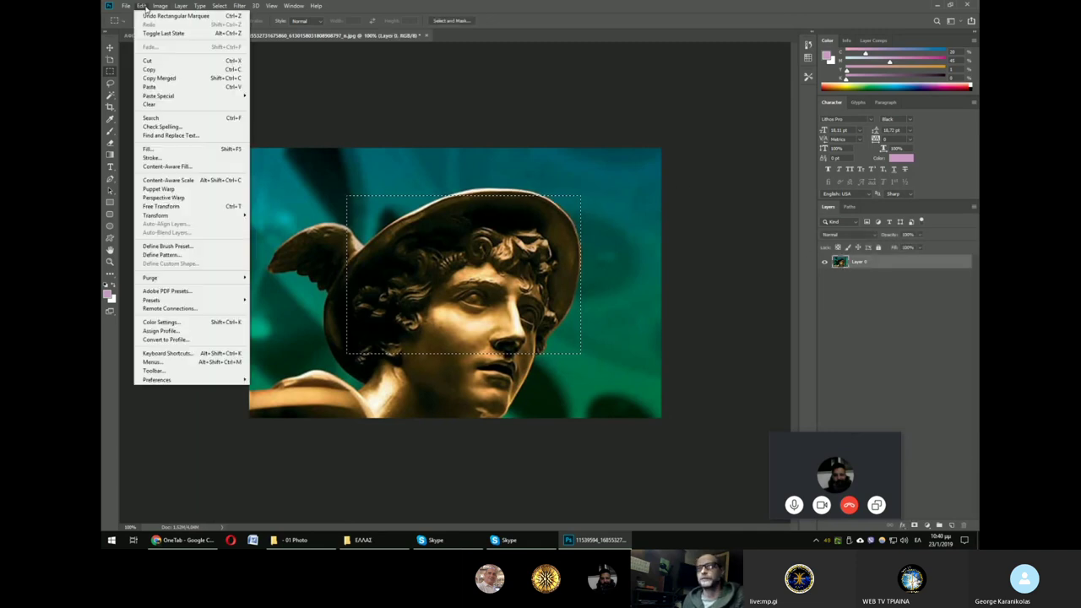
{"action": "left_click", "coordinate": [160, 70]}
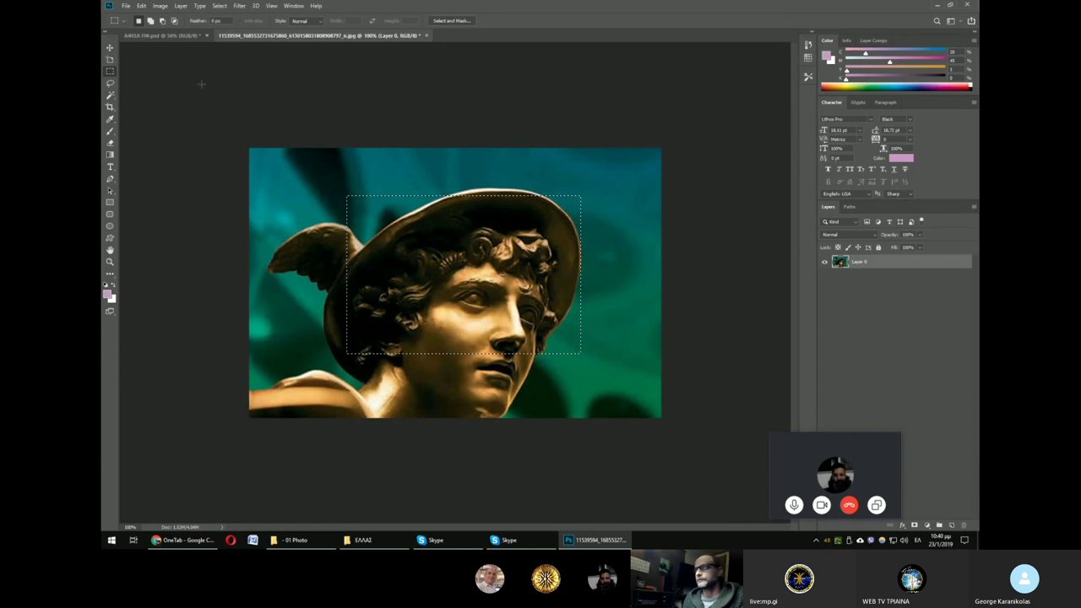
Step: Paste the copied face into the poster as Layer 4
{"action": "left_click", "coordinate": [164, 36]}
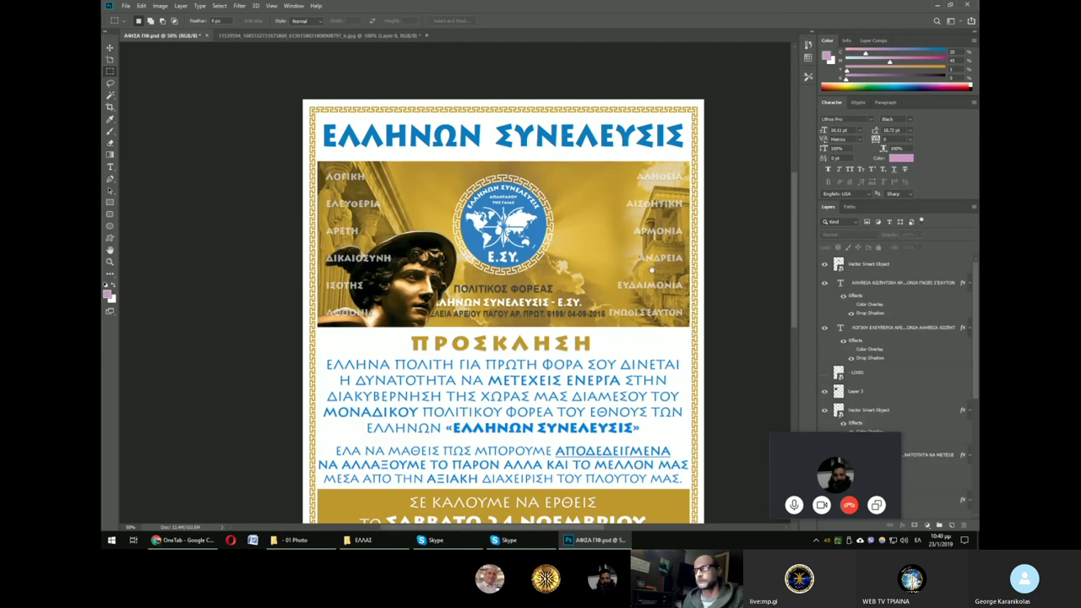
{"action": "left_click_drag", "start_coordinate": [560, 244], "coordinate": [557, 240]}
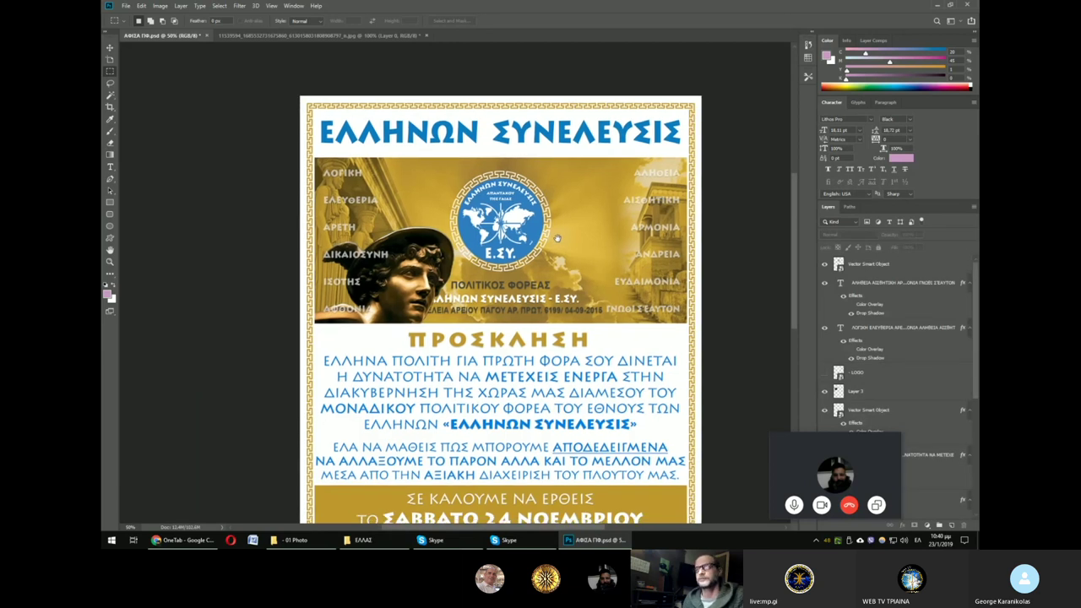
{"action": "left_click_drag", "start_coordinate": [557, 240], "coordinate": [528, 189]}
{"action": "key", "text": "ctrl+v"}
{"action": "key", "text": "v"}
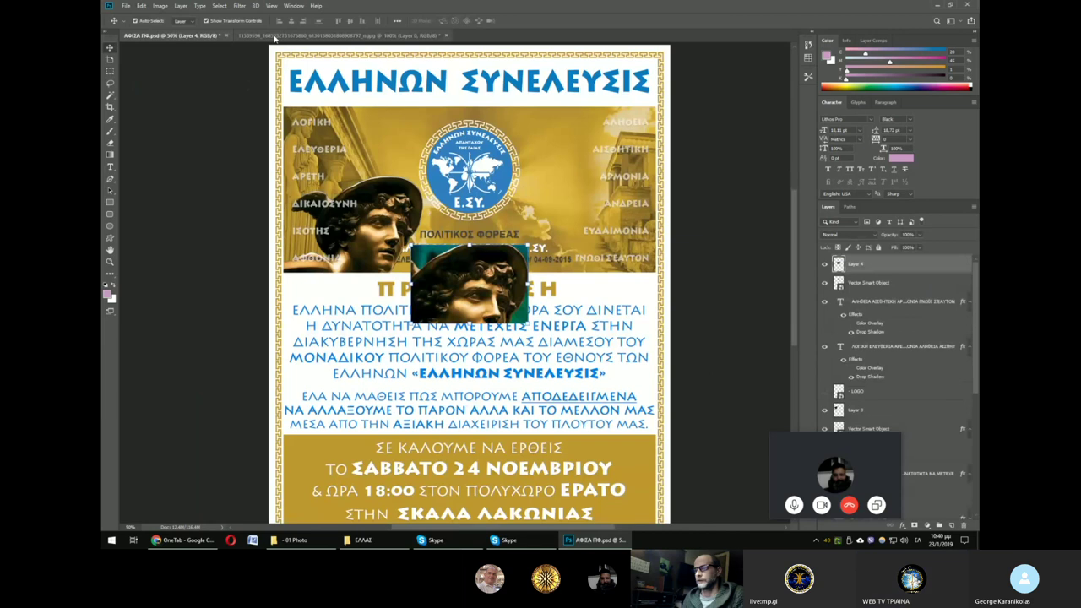
Step: Place the relief photo from the ΕΛΛΑΣ folder into the poster and move it lower
{"action": "key", "text": "alt+Tab"}
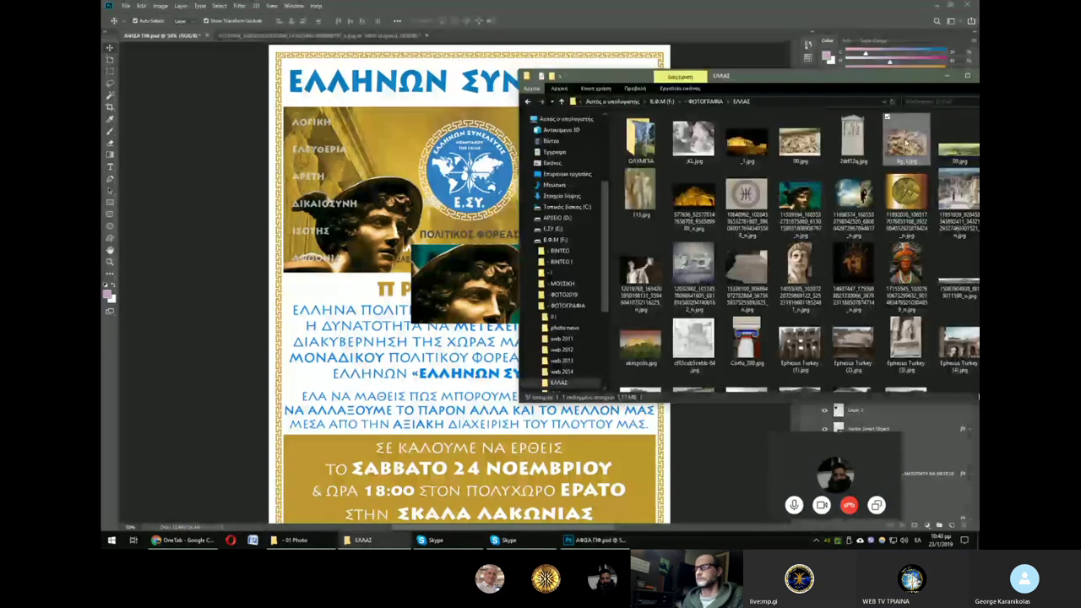
{"action": "left_click_drag", "start_coordinate": [906, 143], "coordinate": [509, 361]}
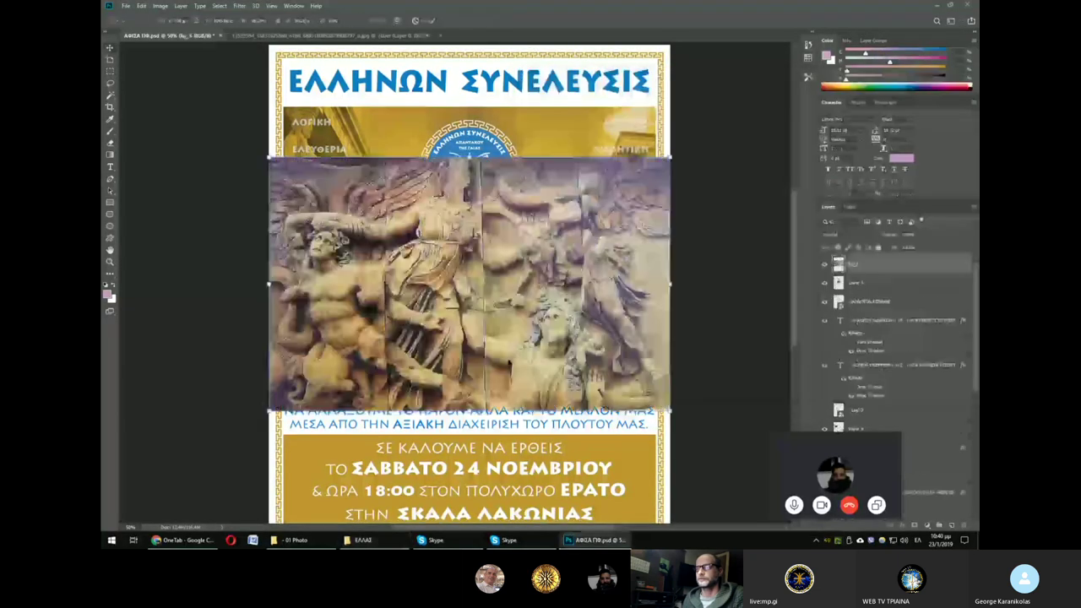
{"action": "left_click", "coordinate": [111, 48]}
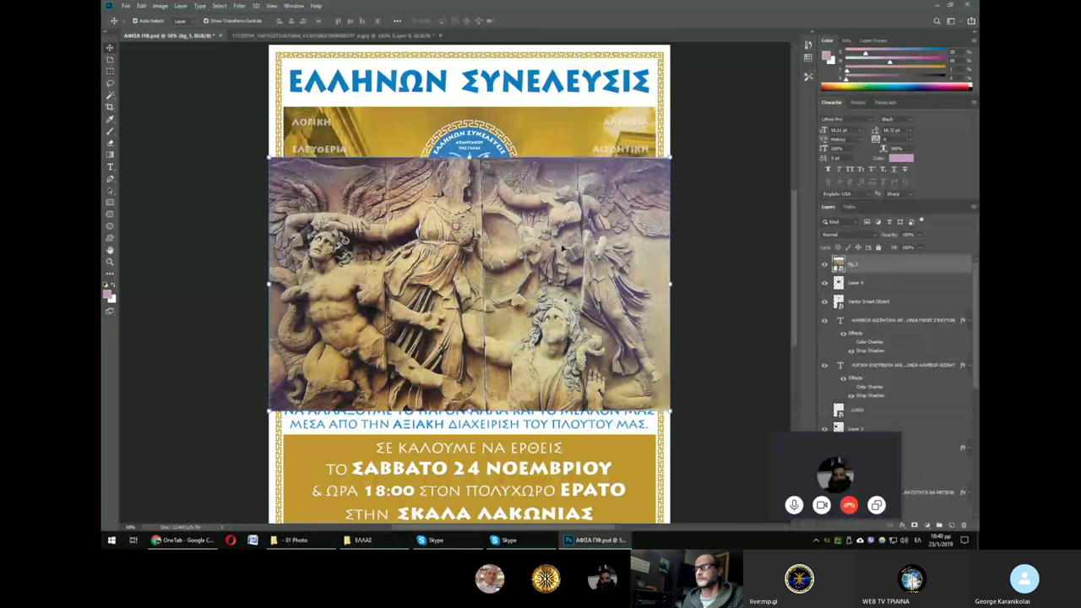
{"action": "left_click_drag", "start_coordinate": [588, 204], "coordinate": [589, 355]}
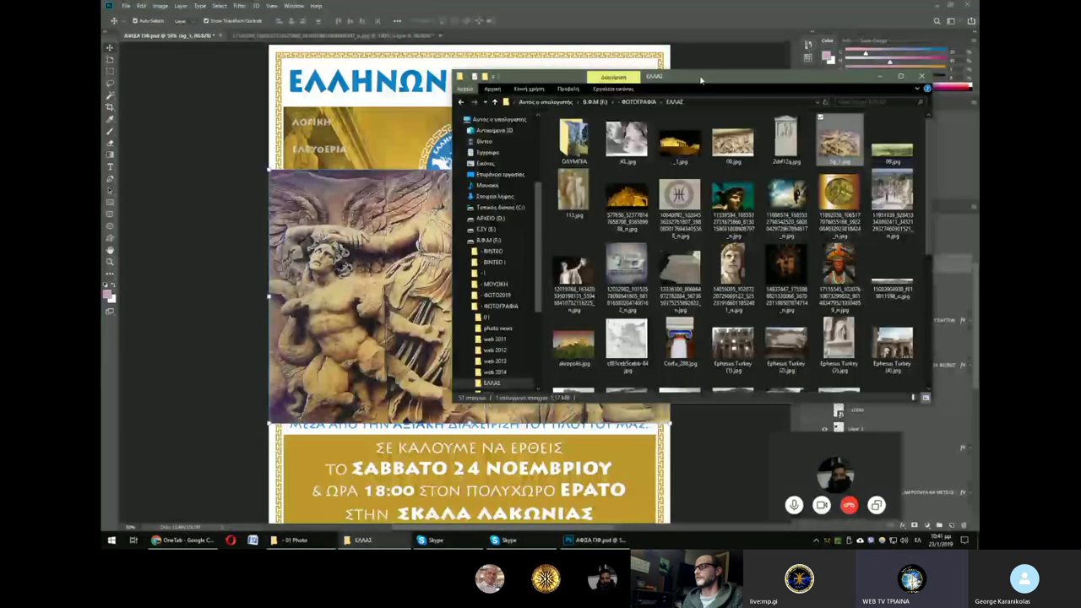
Step: Reposition the photo folder window, select the dark golden image, and minimise Photoshop
{"action": "left_click_drag", "start_coordinate": [701, 79], "coordinate": [742, 79]}
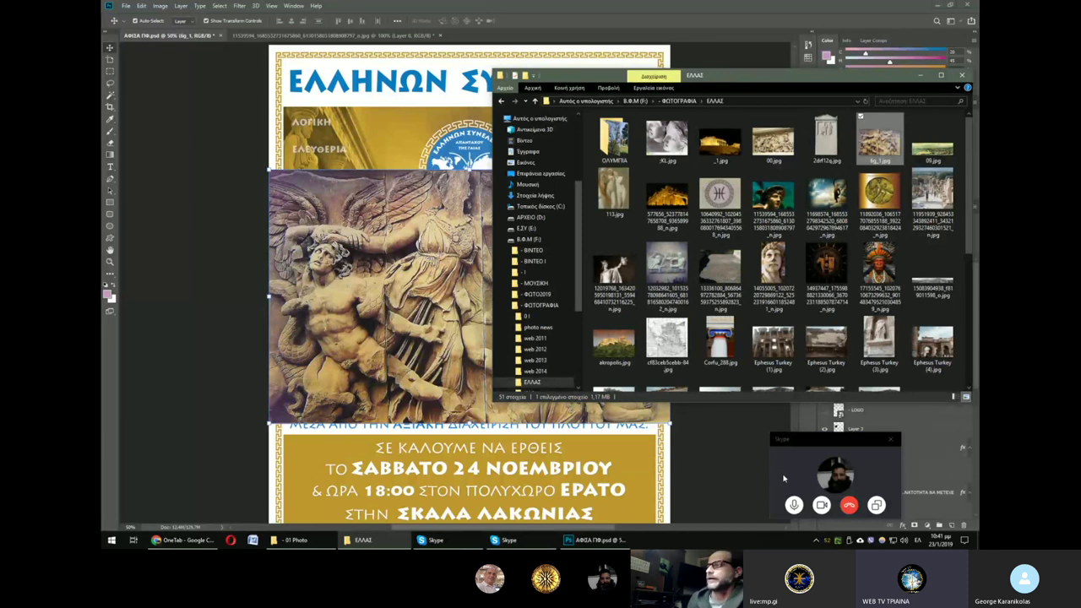
{"action": "mouse_move", "coordinate": [834, 477]}
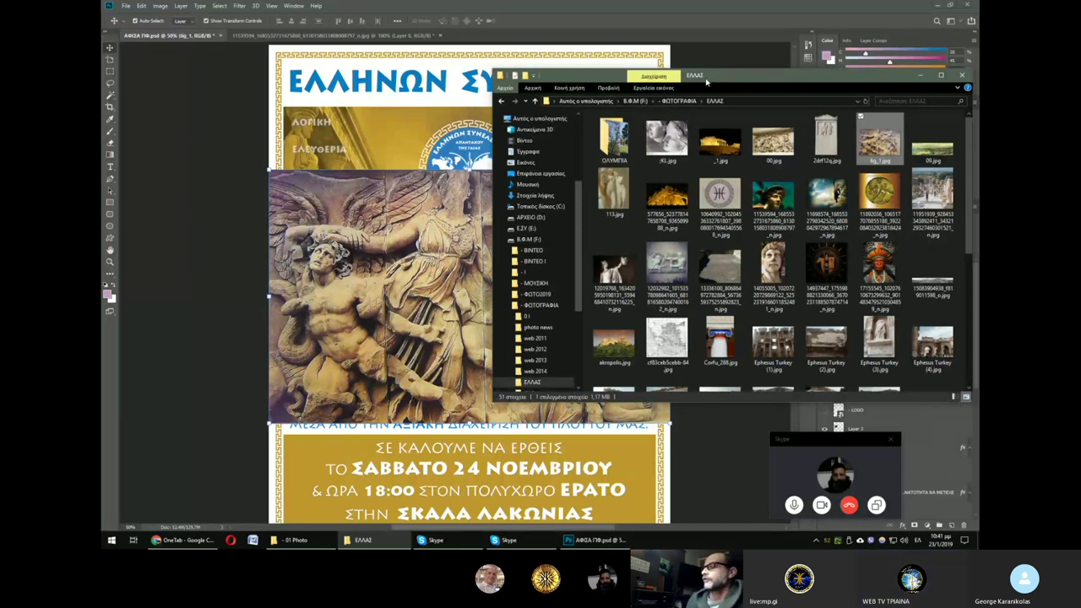
{"action": "mouse_move", "coordinate": [711, 76]}
{"action": "left_mouse_down"}
{"action": "mouse_move", "coordinate": [647, 76]}
{"action": "mouse_move", "coordinate": [709, 66]}
{"action": "left_mouse_up"}
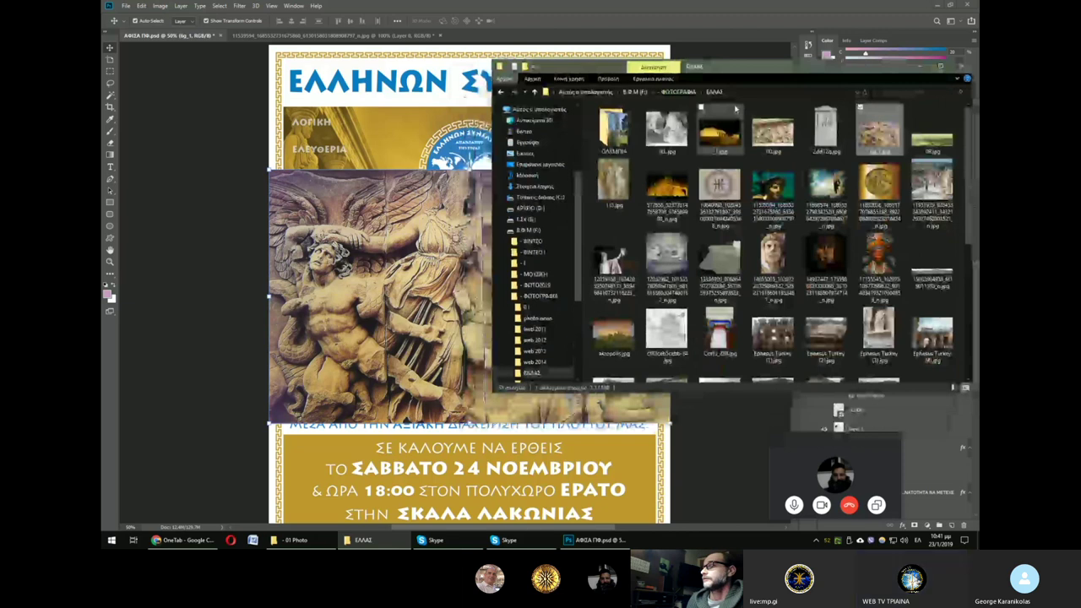
{"action": "left_click", "coordinate": [666, 185]}
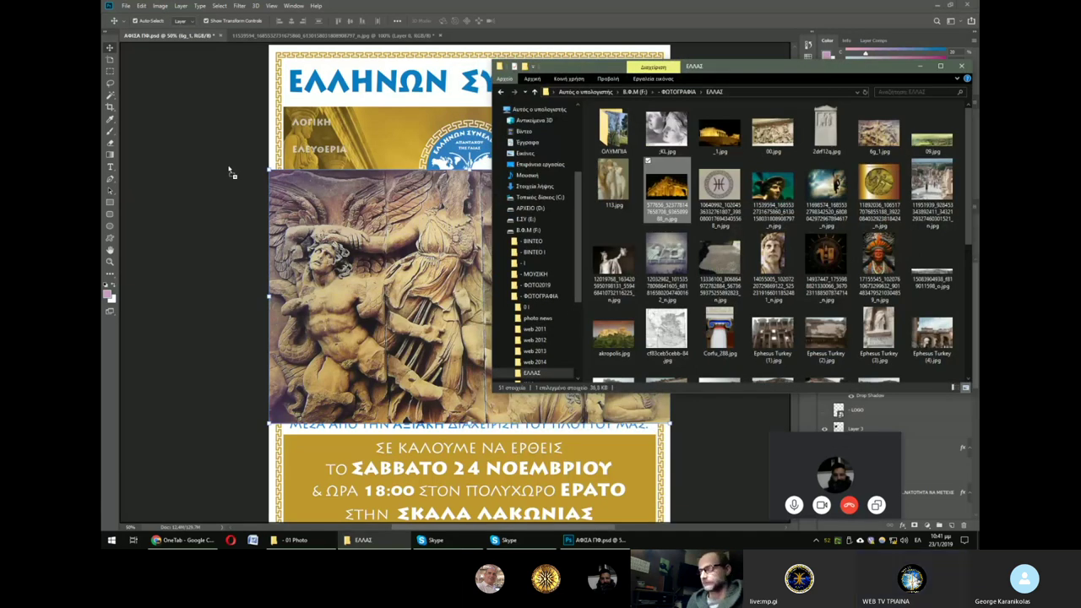
{"action": "left_click", "coordinate": [591, 539]}
{"action": "left_click", "coordinate": [589, 535]}
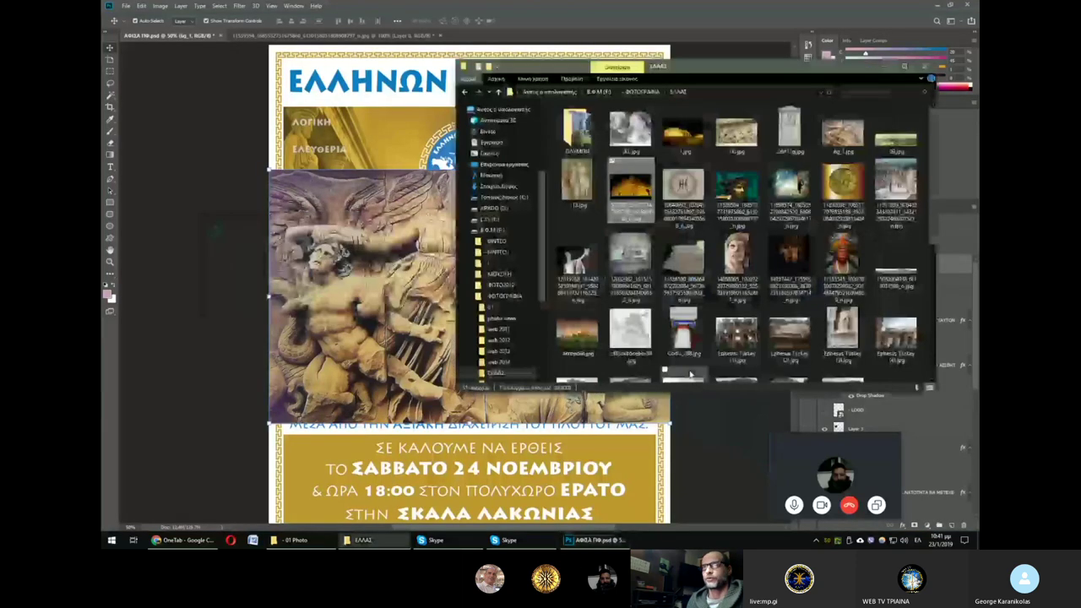
{"action": "left_click", "coordinate": [942, 6]}
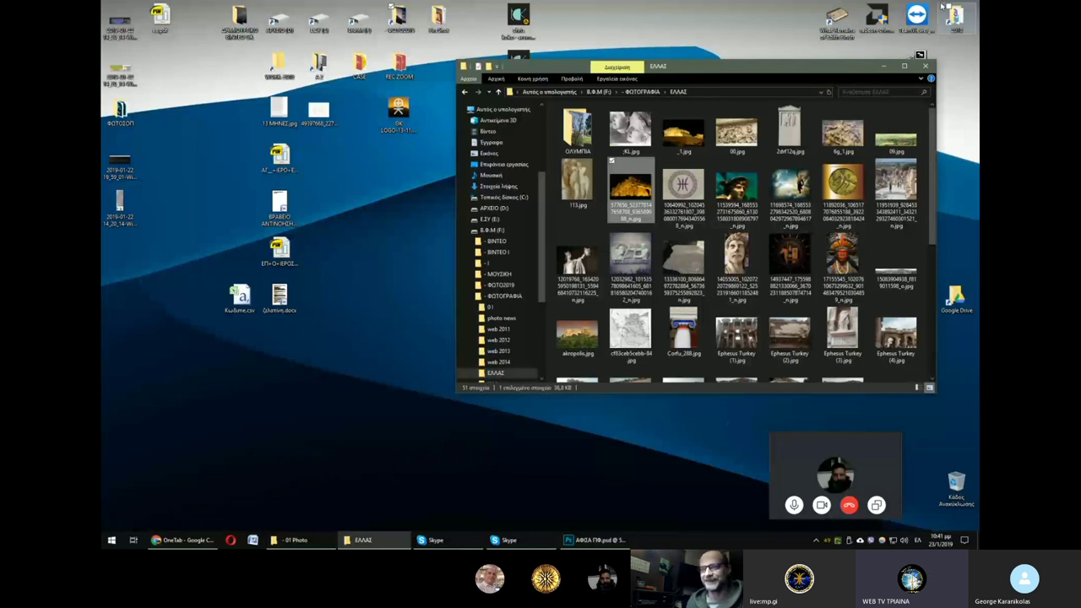
Step: Put away the ΕΛΛΑΣ window and select the first landscape image in ΦΩΤΟ2019
{"action": "key", "text": "alt+Tab"}
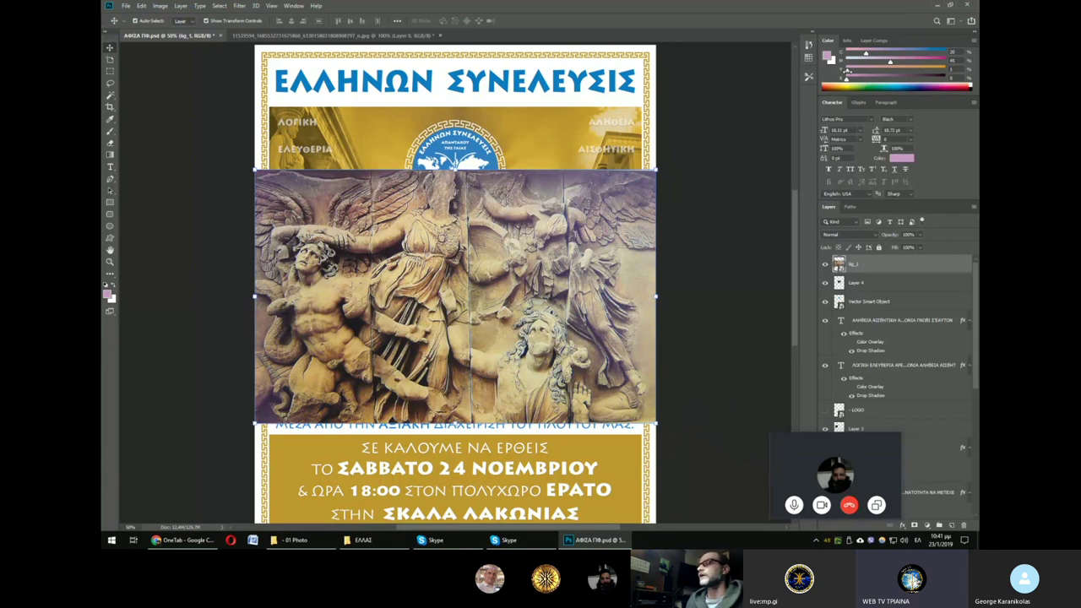
{"action": "left_click", "coordinate": [951, 5]}
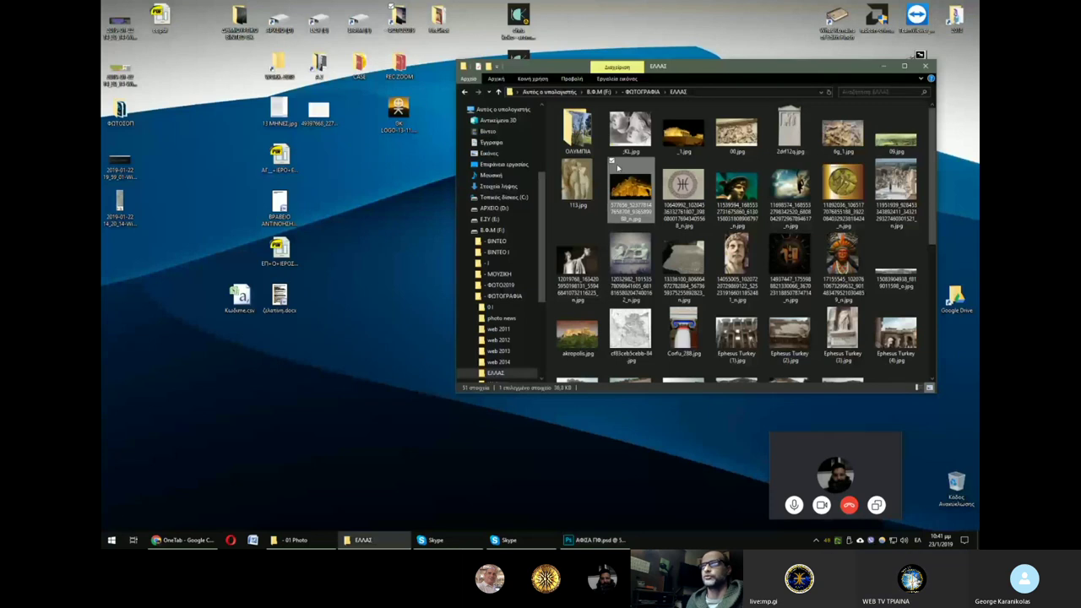
{"action": "left_click", "coordinate": [885, 66]}
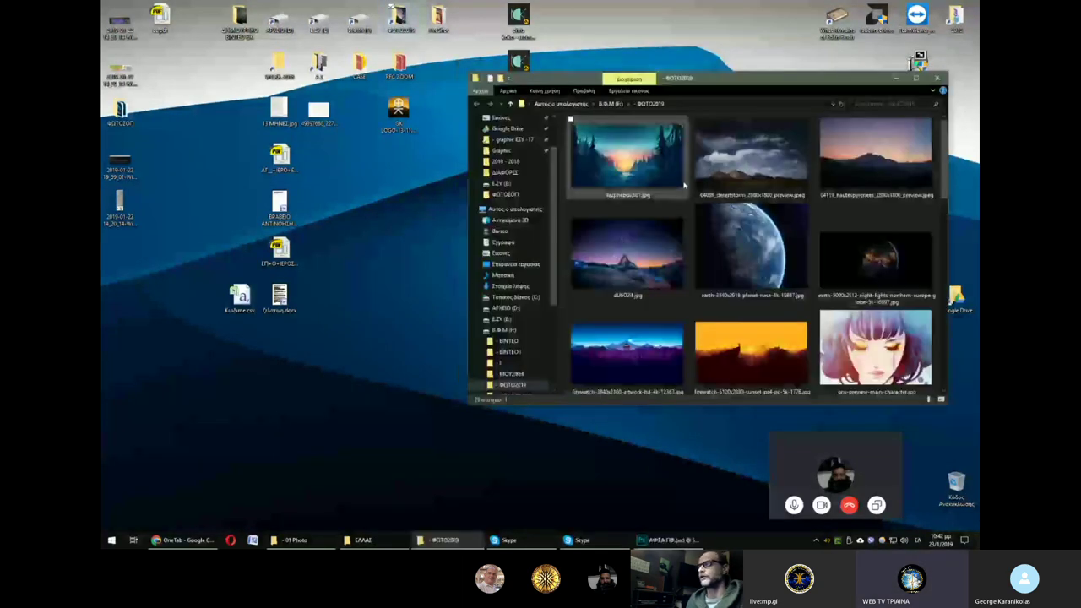
{"action": "left_click", "coordinate": [684, 185]}
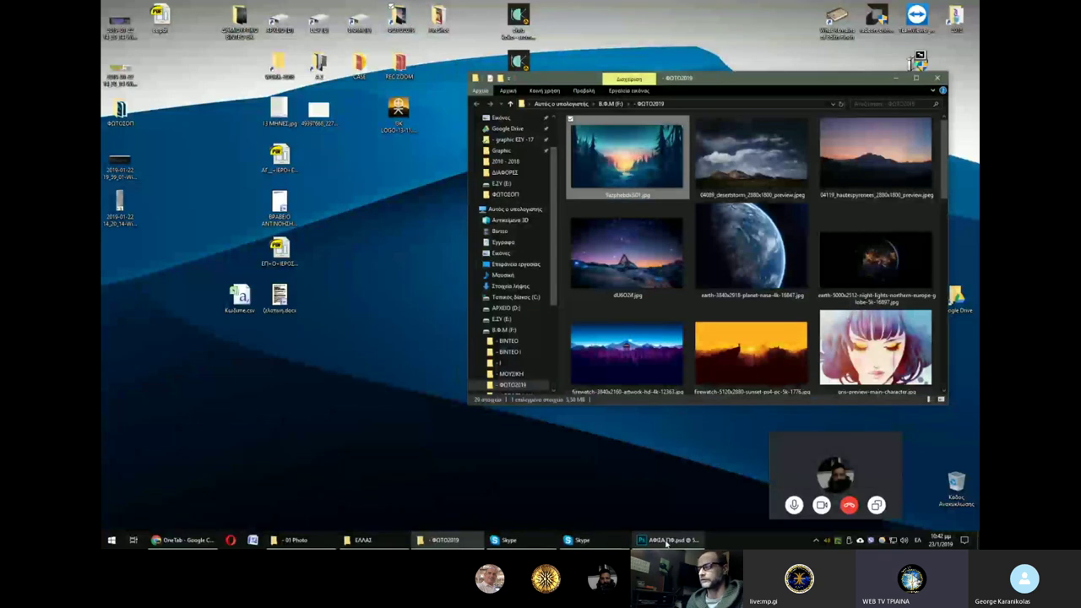
{"action": "left_click", "coordinate": [666, 542]}
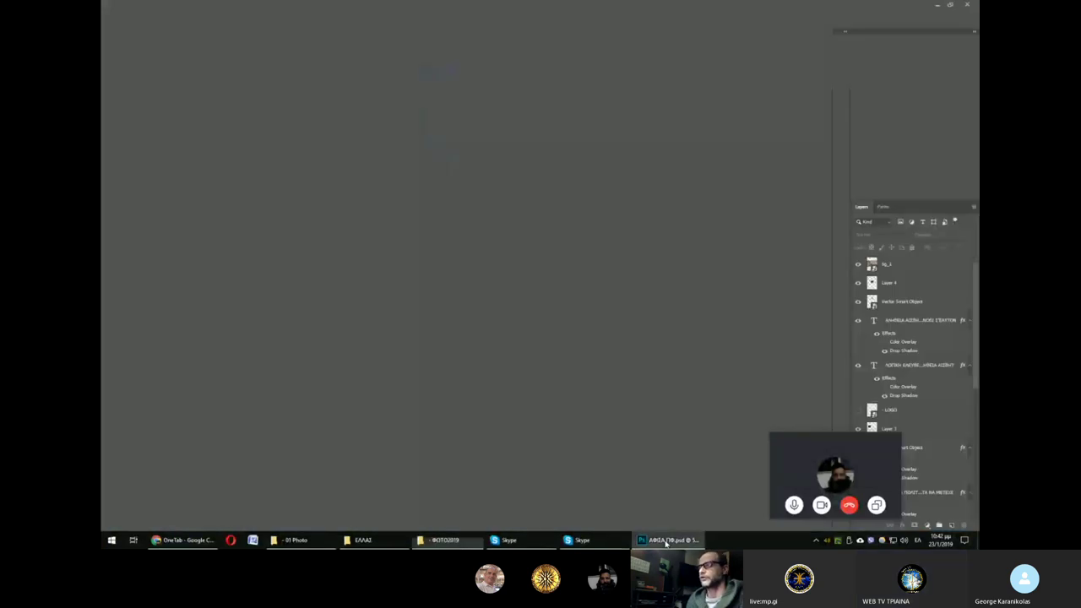
{"action": "key", "text": "alt+Tab"}
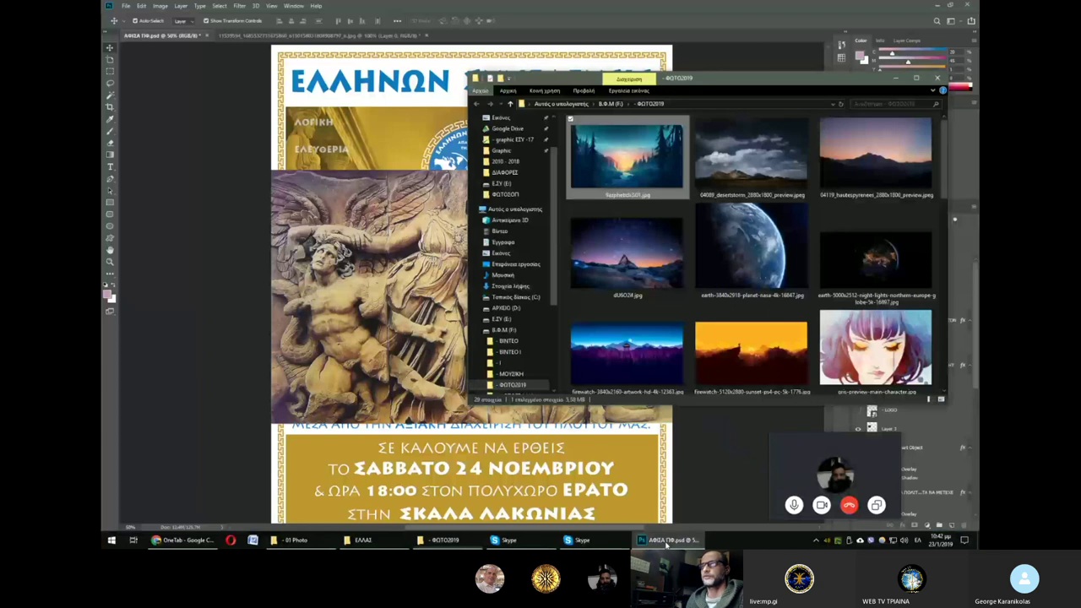
Step: Place the landscape image, then delete the landscape, relief and extra Hermes head layers
{"action": "left_click", "coordinate": [445, 541]}
{"action": "left_click_drag", "start_coordinate": [345, 210], "coordinate": [354, 220]}
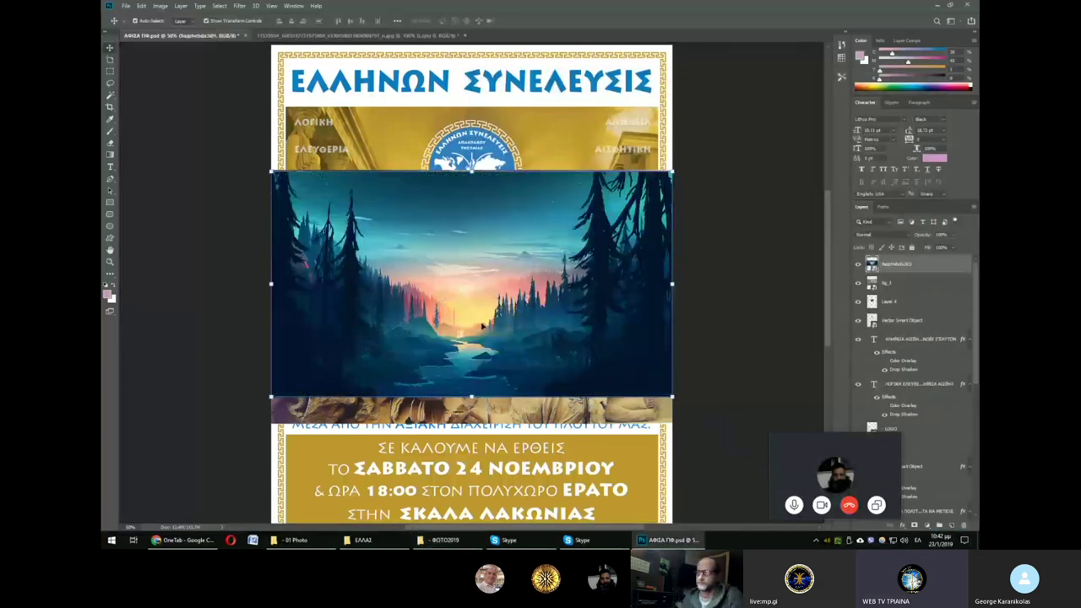
{"action": "key", "text": "Return"}
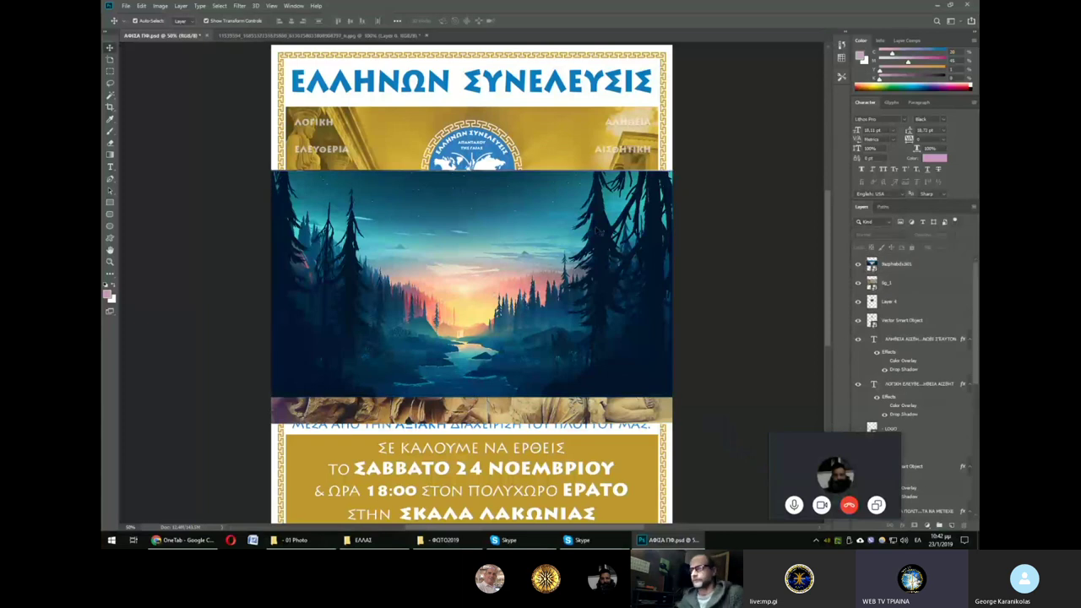
{"action": "left_click", "coordinate": [895, 264]}
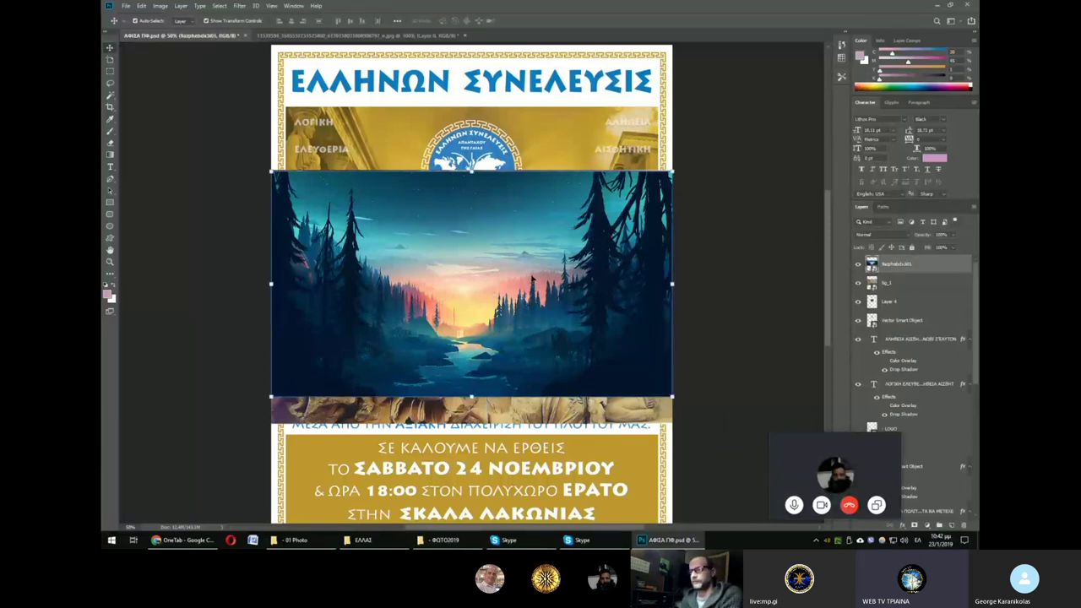
{"action": "key", "text": "Delete"}
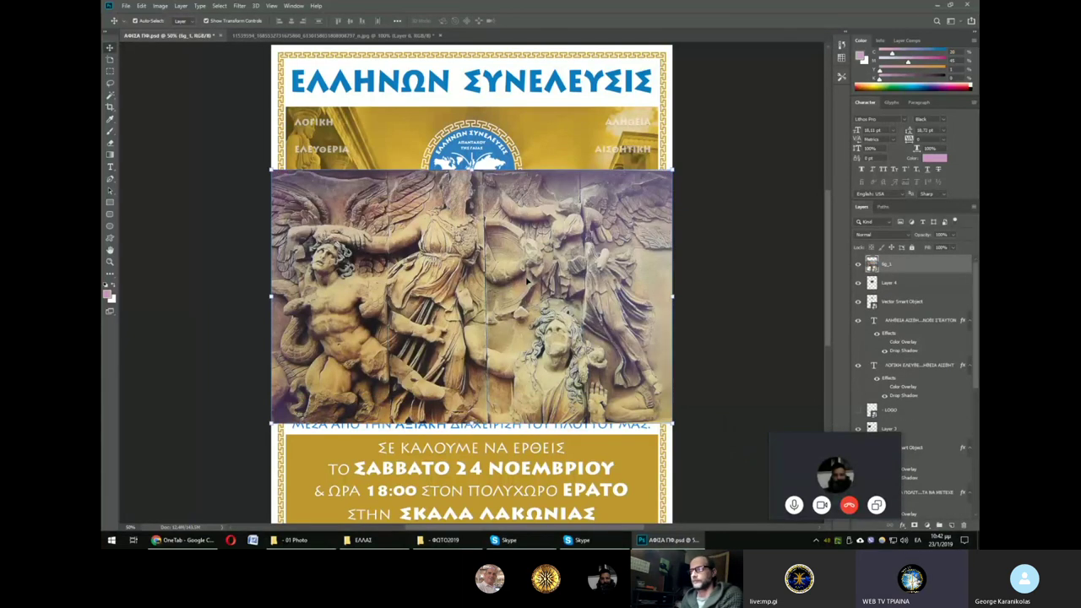
{"action": "key", "text": "Delete"}
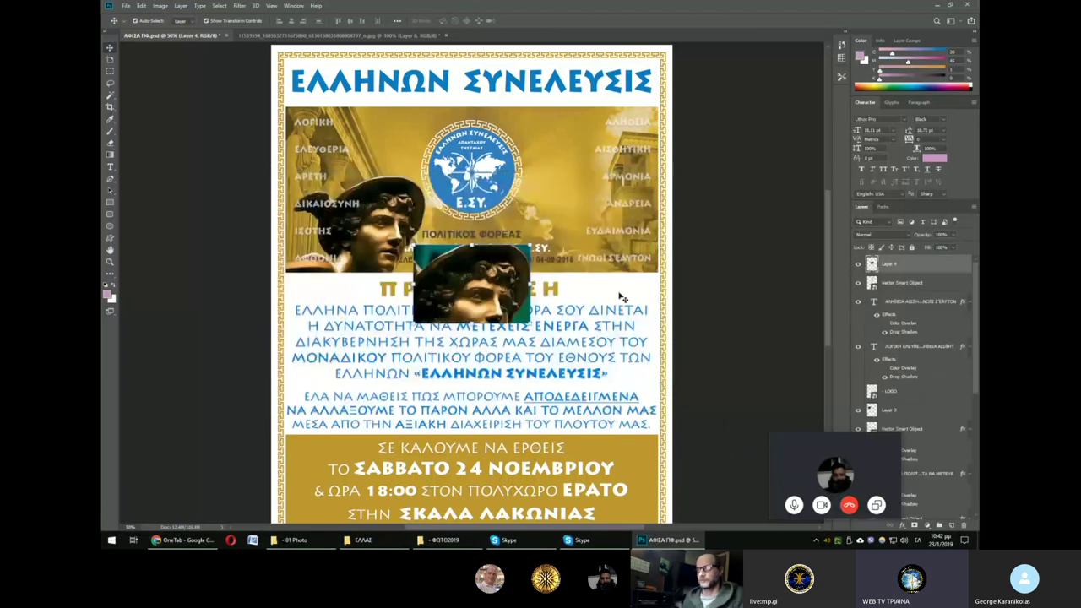
{"action": "key", "text": "Delete"}
Step: Shrink the Hermes bronze head and move it to the poster's lower left
{"action": "key", "text": "ctrl+t"}
{"action": "left_click_drag", "start_coordinate": [426, 173], "coordinate": [374, 203]}
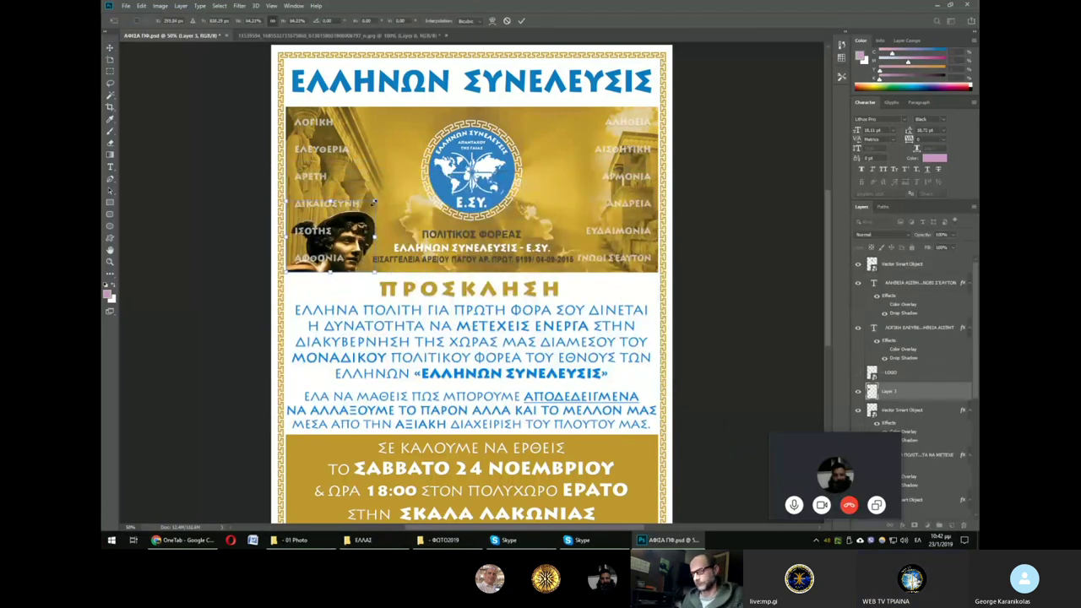
{"action": "key", "text": "Return"}
{"action": "mouse_move", "coordinate": [374, 203]}
{"action": "left_mouse_down"}
{"action": "mouse_move", "coordinate": [618, 268]}
{"action": "mouse_move", "coordinate": [372, 388]}
{"action": "left_mouse_up"}
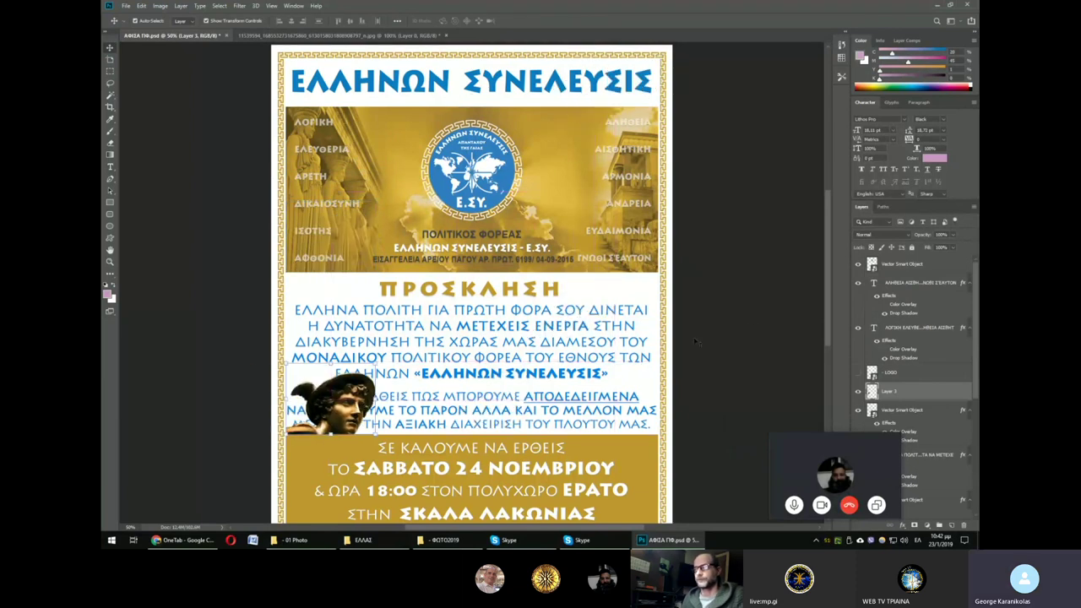
{"action": "left_click", "coordinate": [748, 313]}
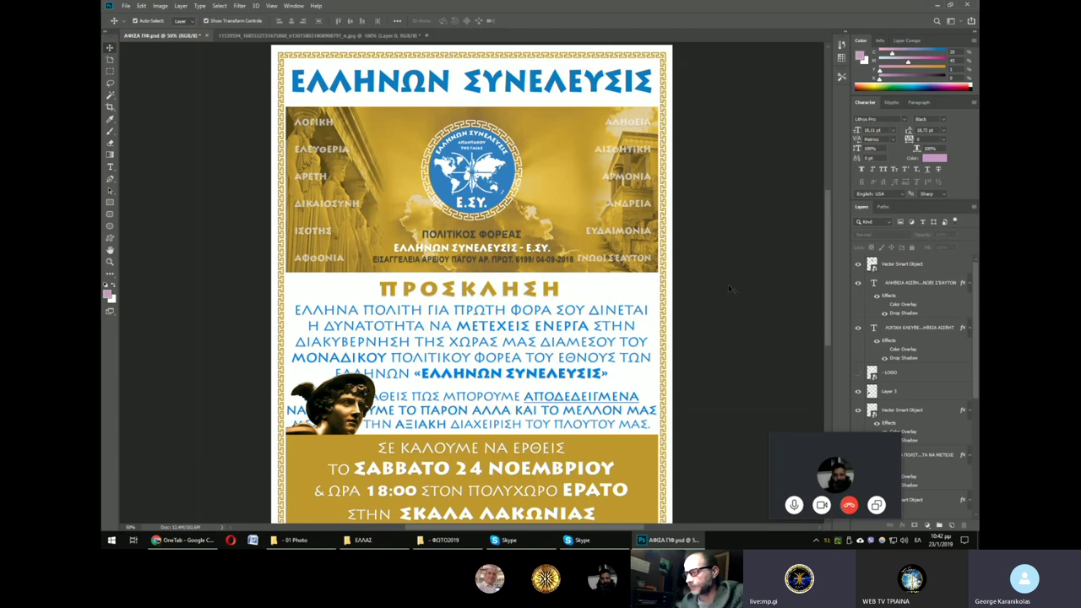
{"action": "scroll", "coordinate": [729, 289], "scroll_direction": "up", "scroll_amount": 1}
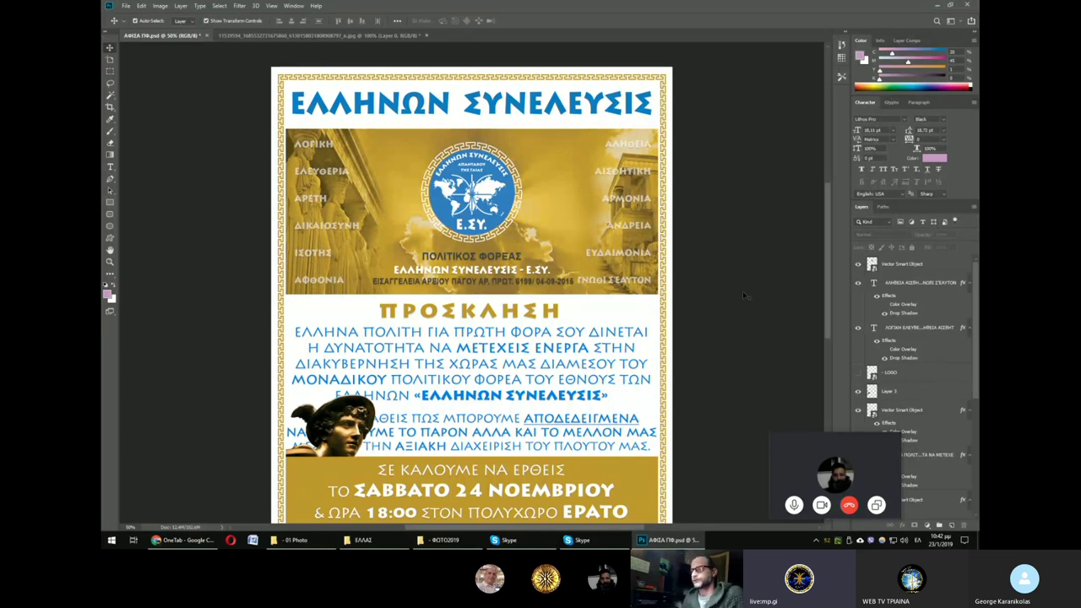
{"action": "left_click", "coordinate": [268, 36]}
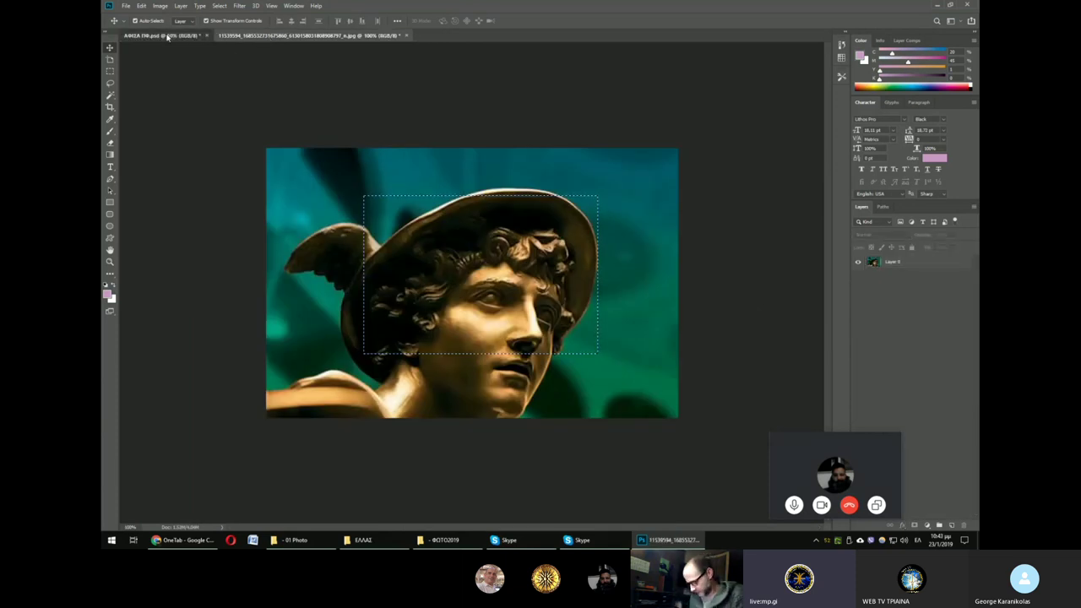
{"action": "left_click", "coordinate": [168, 37]}
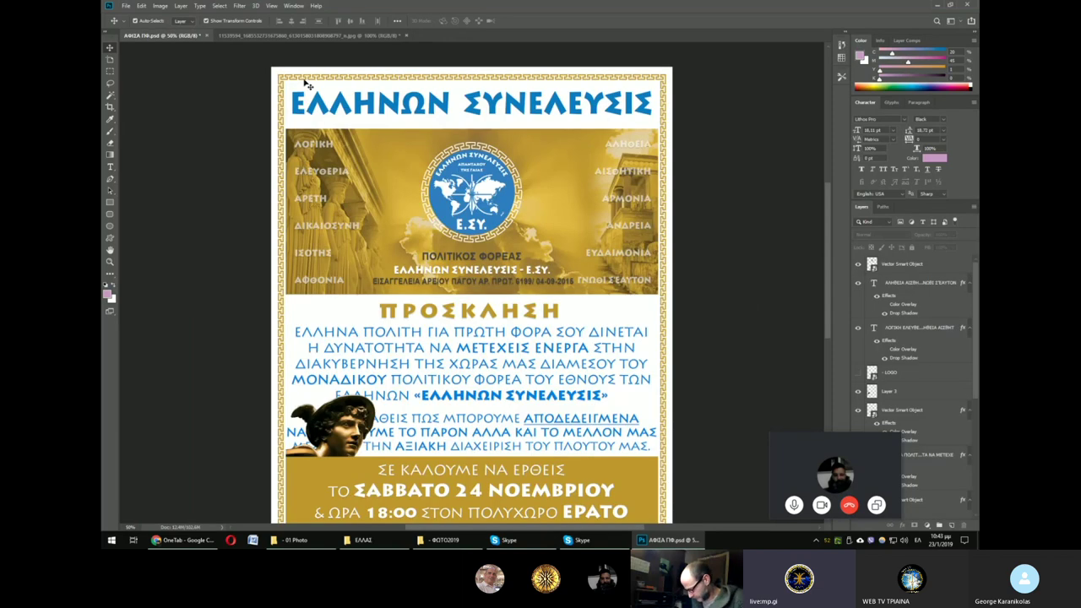
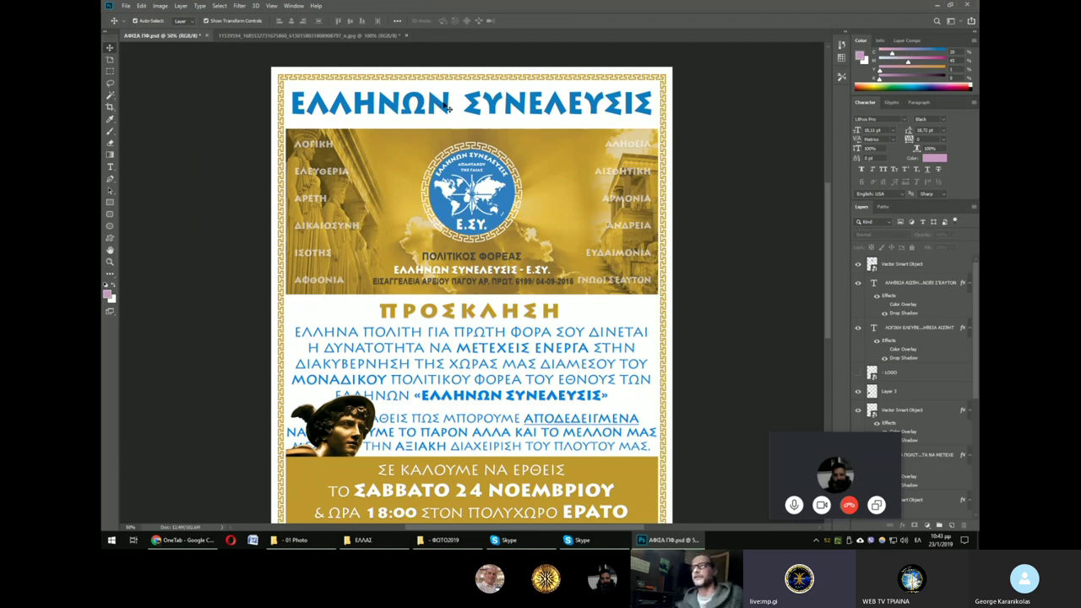
Step: Paste the statue head image into ΑΦΙΣΑ ΠΦ.psd and zoom in on the poster's top-left border
{"action": "key", "text": "ctrl+v"}
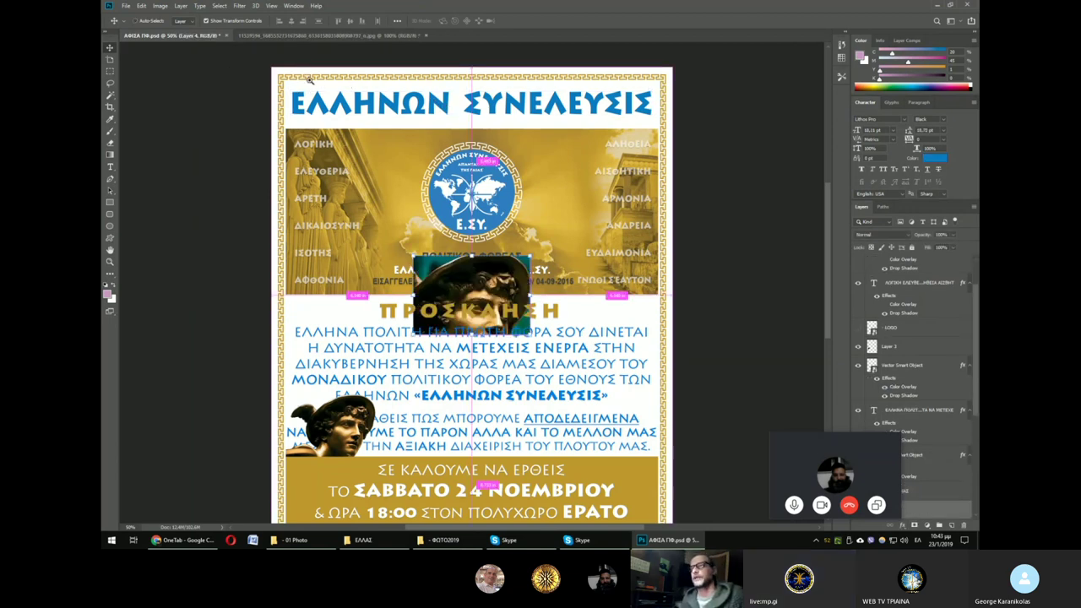
{"action": "left_click", "coordinate": [448, 110]}
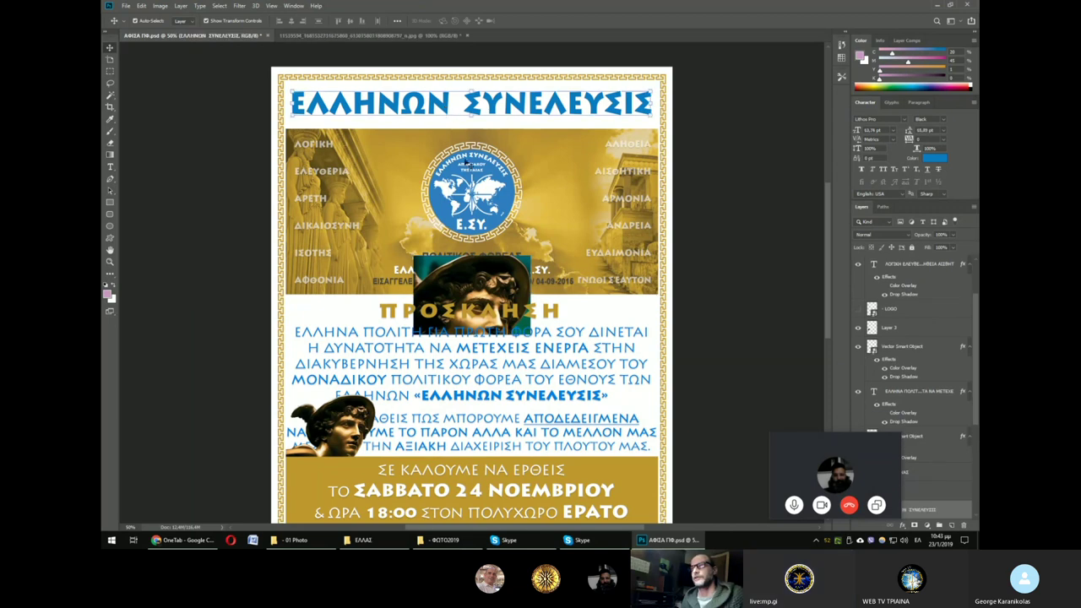
{"action": "mouse_move", "coordinate": [282, 79]}
{"action": "left_mouse_down"}
{"action": "mouse_move", "coordinate": [505, 133]}
{"action": "mouse_move", "coordinate": [381, 38]}
{"action": "mouse_move", "coordinate": [478, 144]}
{"action": "mouse_move", "coordinate": [498, 114]}
{"action": "left_mouse_up"}
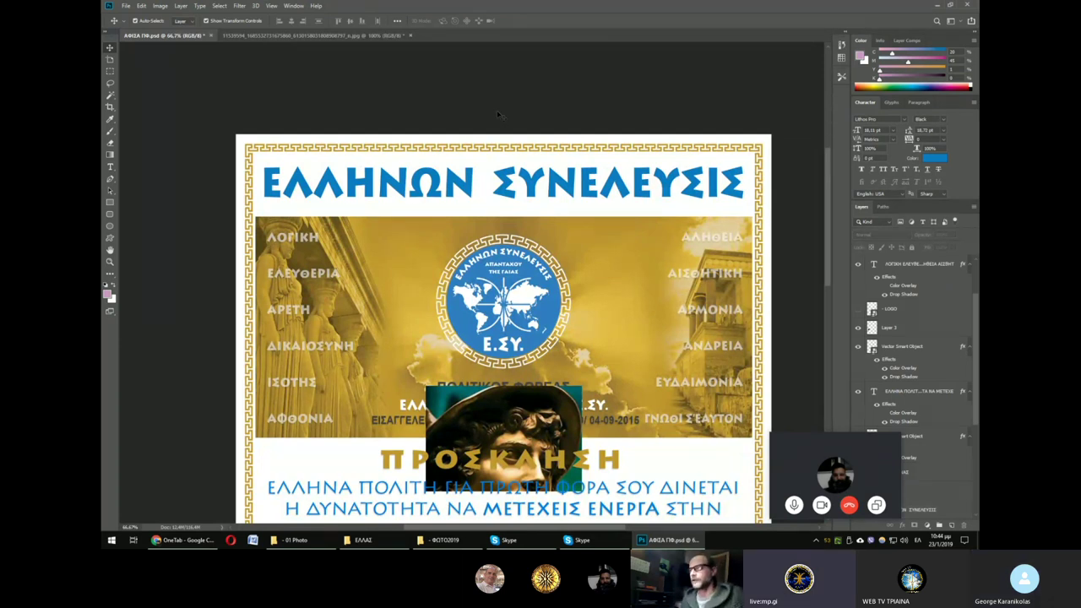
Step: Bring the statue photo document to the front, dismissing the Move tool error
{"action": "left_click", "coordinate": [312, 36]}
{"action": "left_click", "coordinate": [535, 297]}
{"action": "left_click", "coordinate": [533, 198]}
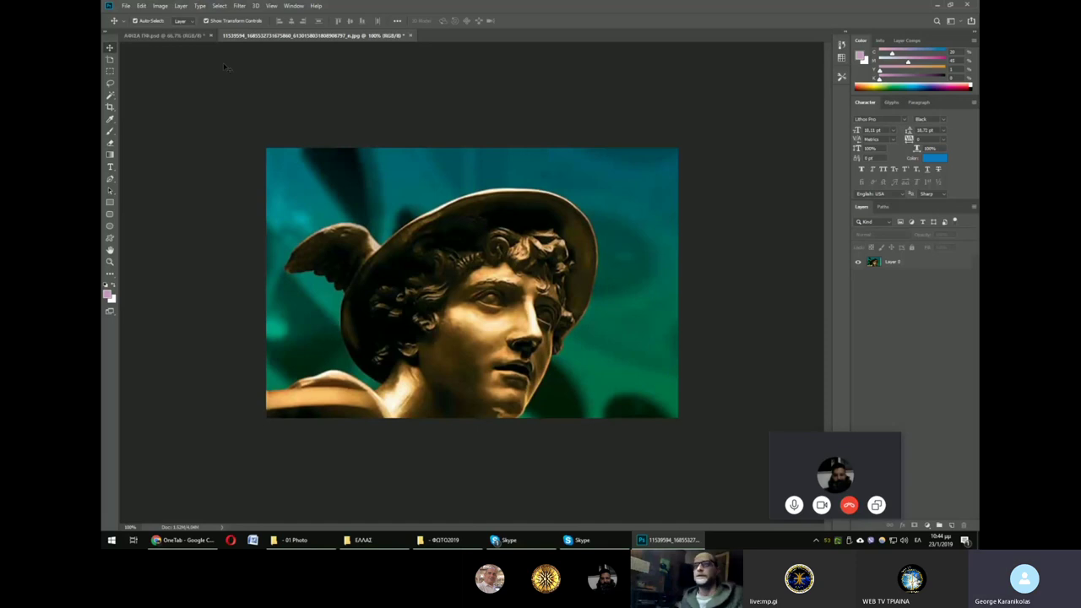
{"action": "left_click", "coordinate": [176, 36]}
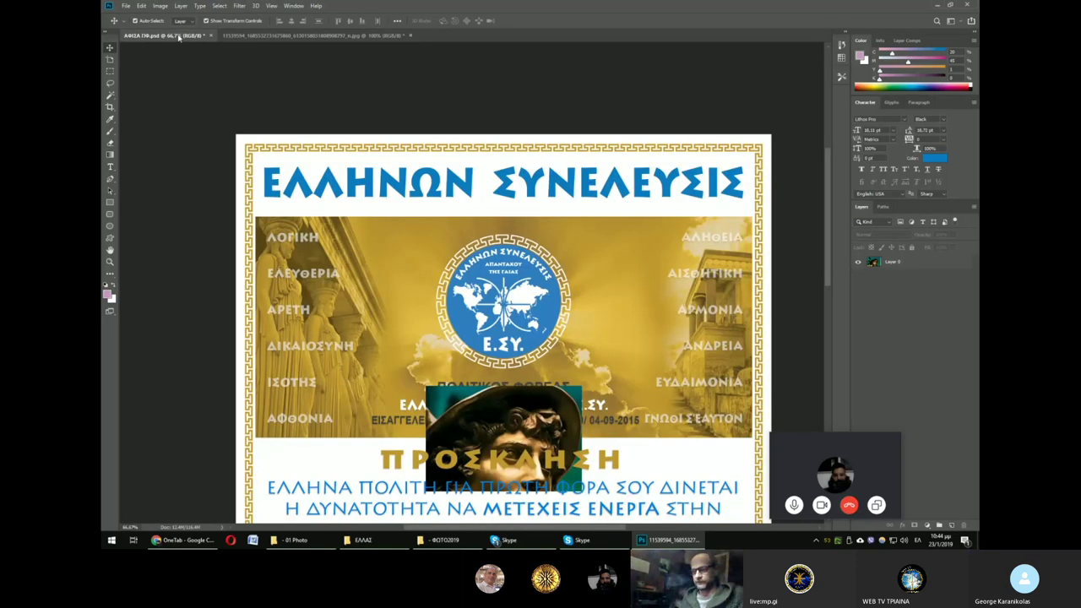
{"action": "key", "text": "ctrl+Tab"}
Step: Close the ΦΩΤΟ2019 and ΕΛΛΑΣ folder windows
{"action": "left_click", "coordinate": [363, 540]}
{"action": "left_click", "coordinate": [441, 540]}
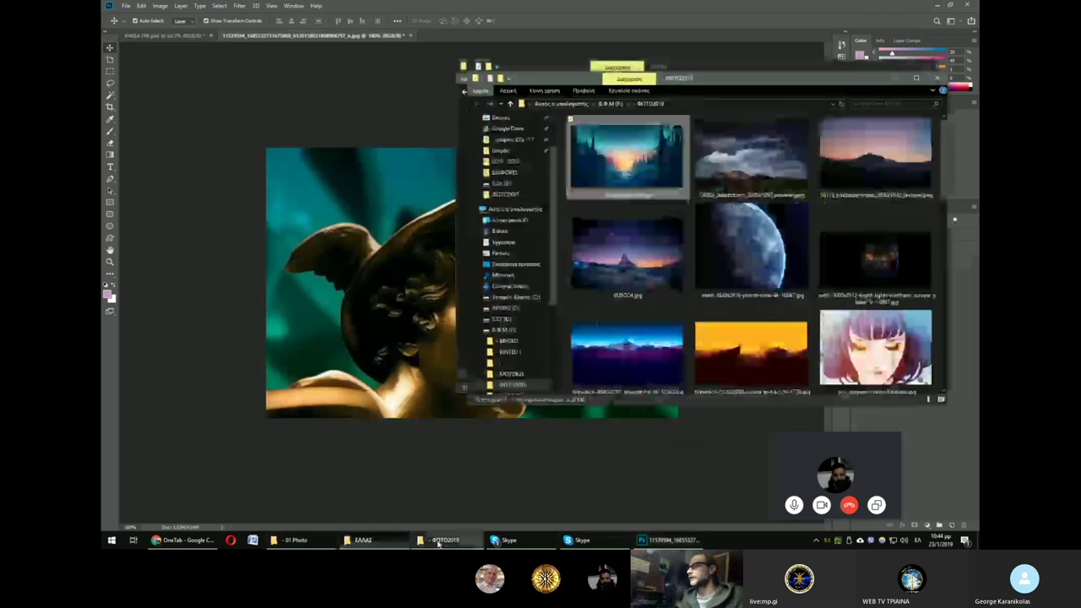
{"action": "left_click", "coordinate": [936, 78]}
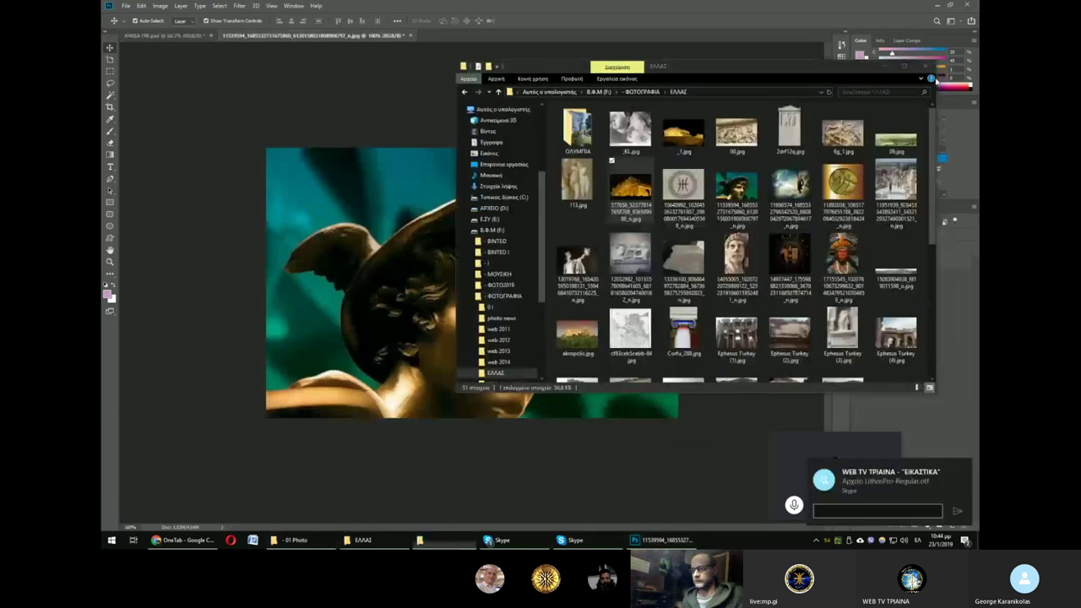
{"action": "left_click", "coordinate": [936, 66]}
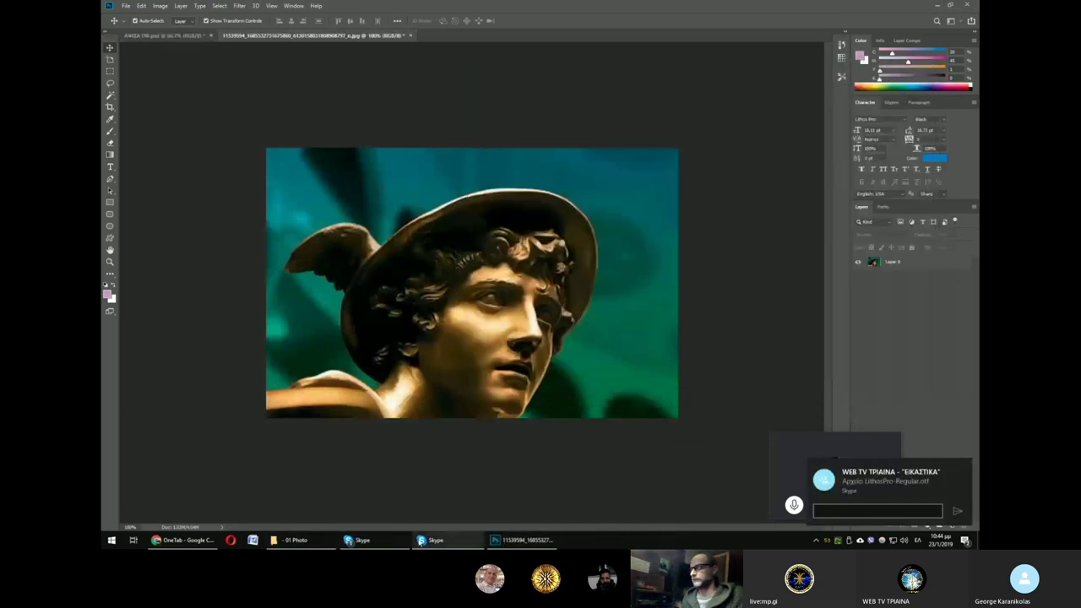
Step: Minimize Photoshop and open PAGE-TIMELINE.psd from the ΦΩΤΟΣΟΠ folder
{"action": "left_click", "coordinate": [936, 5]}
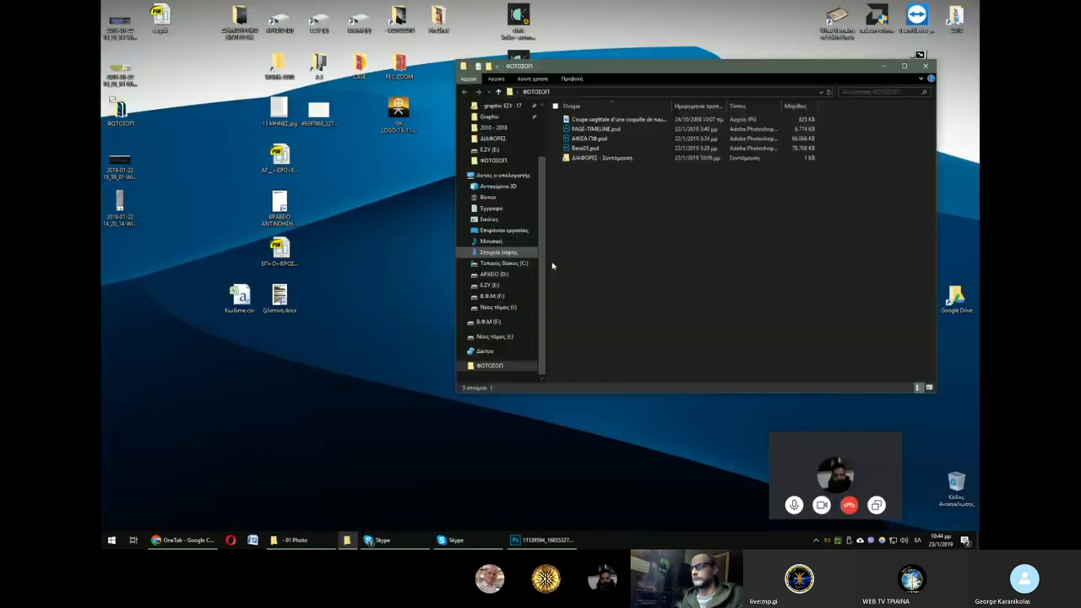
{"action": "mouse_move", "coordinate": [668, 97]}
{"action": "left_mouse_down"}
{"action": "mouse_move", "coordinate": [617, 86]}
{"action": "mouse_move", "coordinate": [427, 111]}
{"action": "left_mouse_up"}
{"action": "scroll", "coordinate": [443, 328], "scroll_direction": "up", "scroll_amount": 3, "text": "ctrl"}
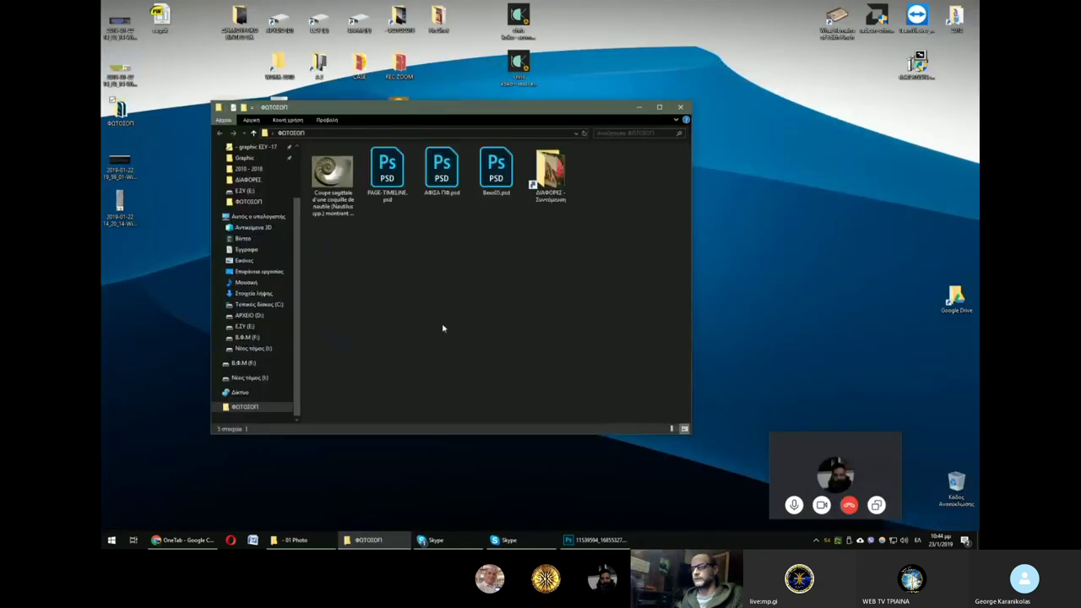
{"action": "left_click", "coordinate": [443, 174]}
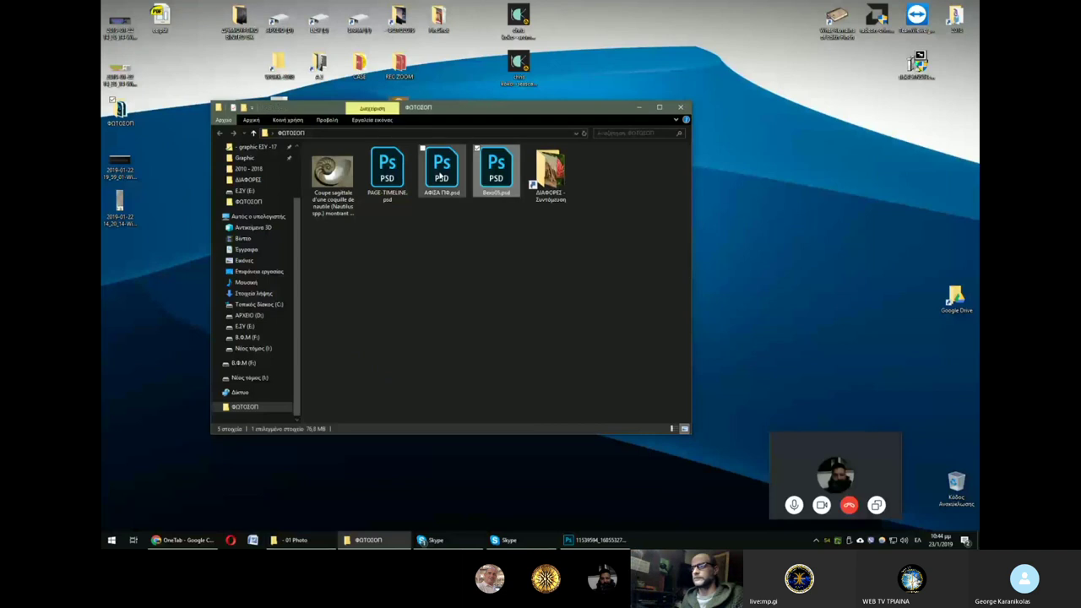
{"action": "left_click", "coordinate": [501, 169]}
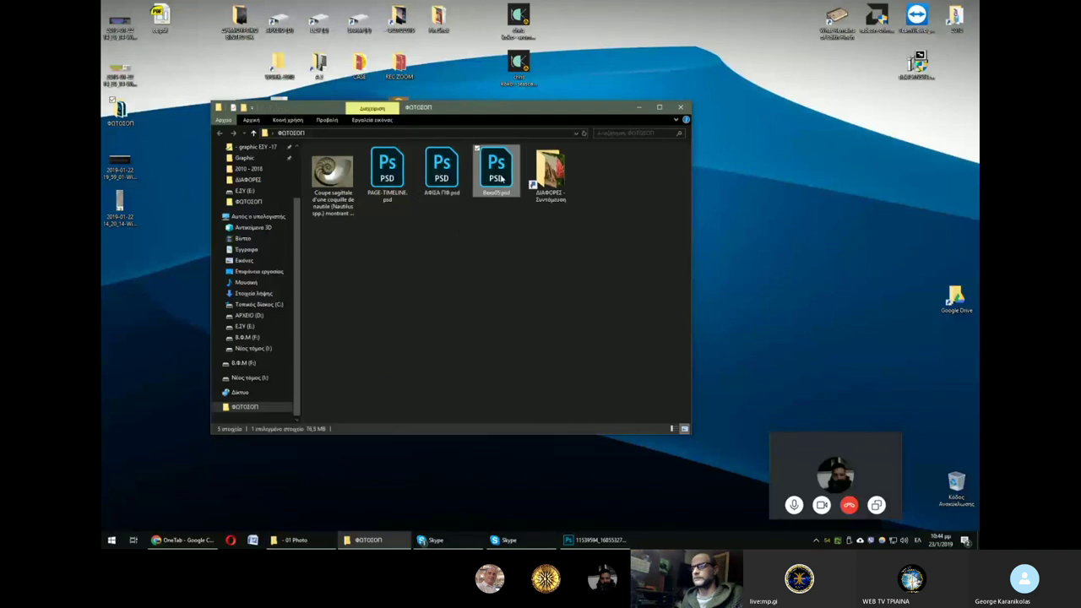
{"action": "left_click", "coordinate": [393, 170]}
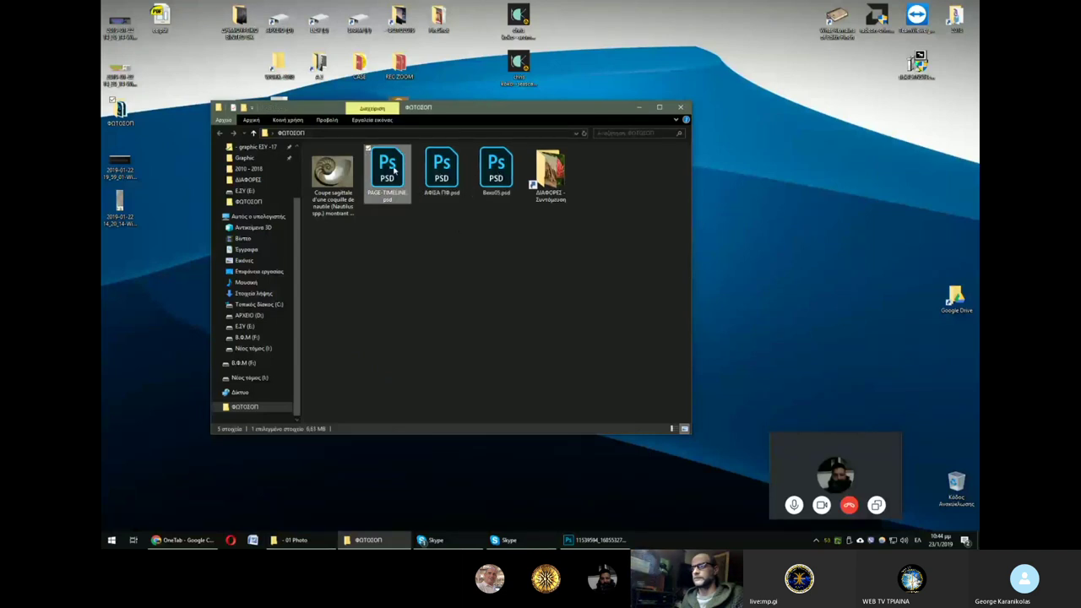
{"action": "double_click", "coordinate": [380, 168]}
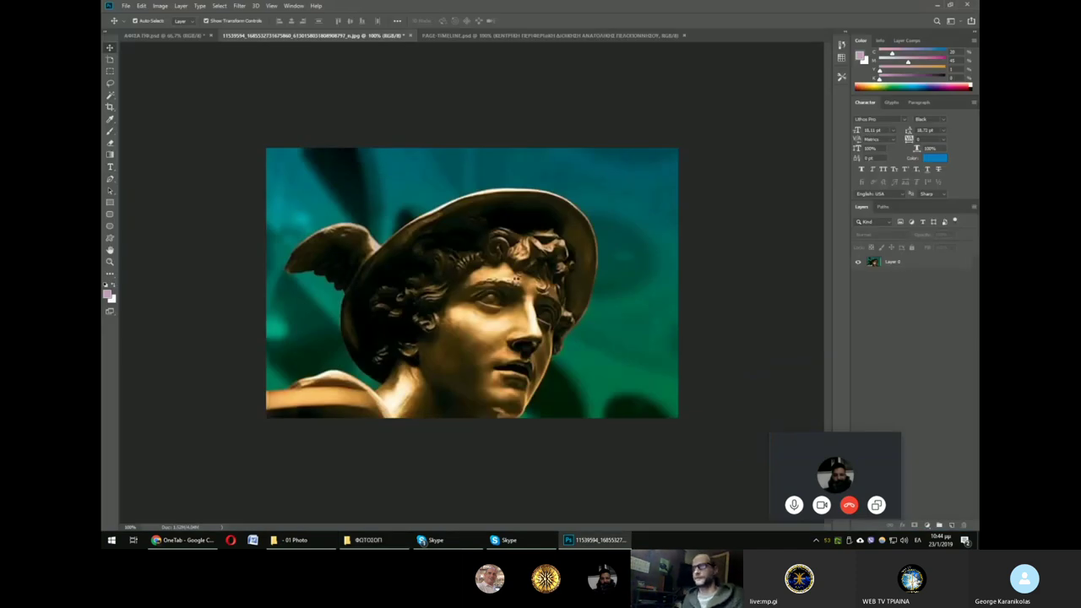
Step: Delete the round ΣΗΜΑ logo and the portrait and slogan, restoring the blue background with undo
{"action": "key", "text": "ctrl+plus"}
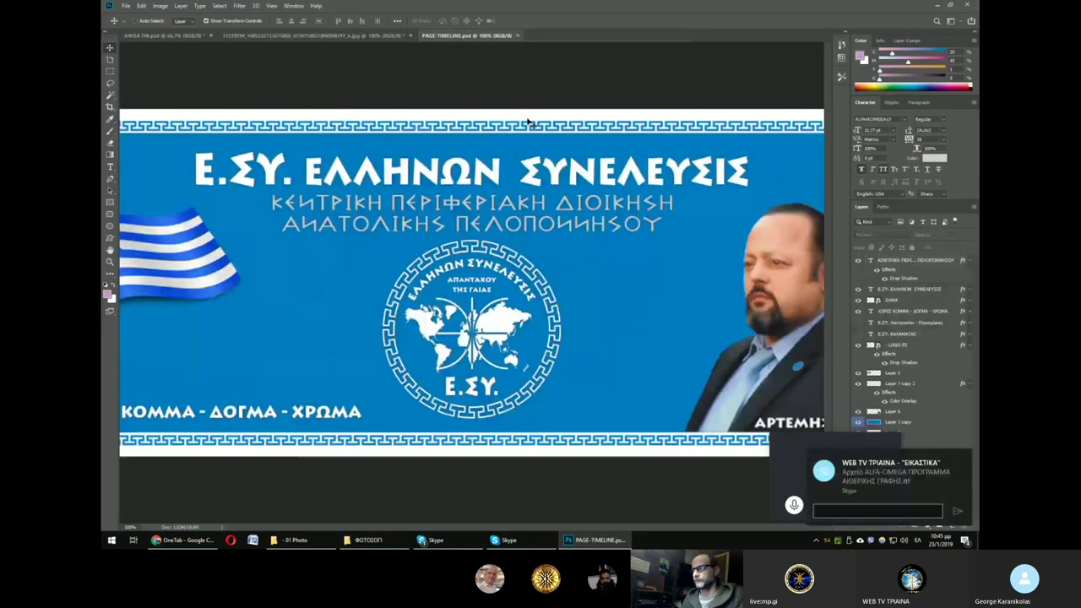
{"action": "key", "text": "ctrl+minus"}
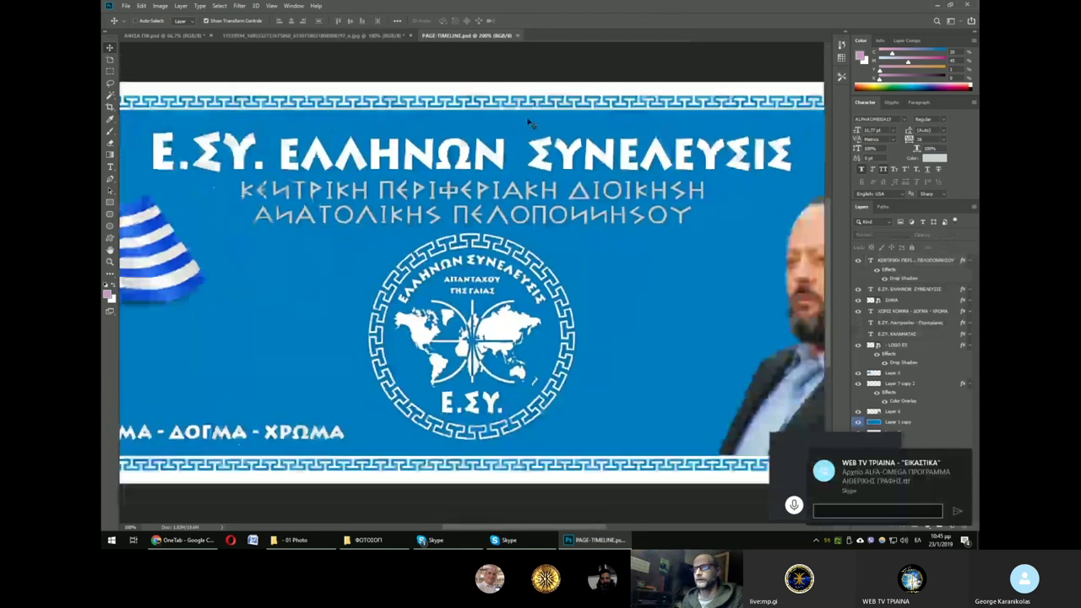
{"action": "key", "text": "ctrl+minus"}
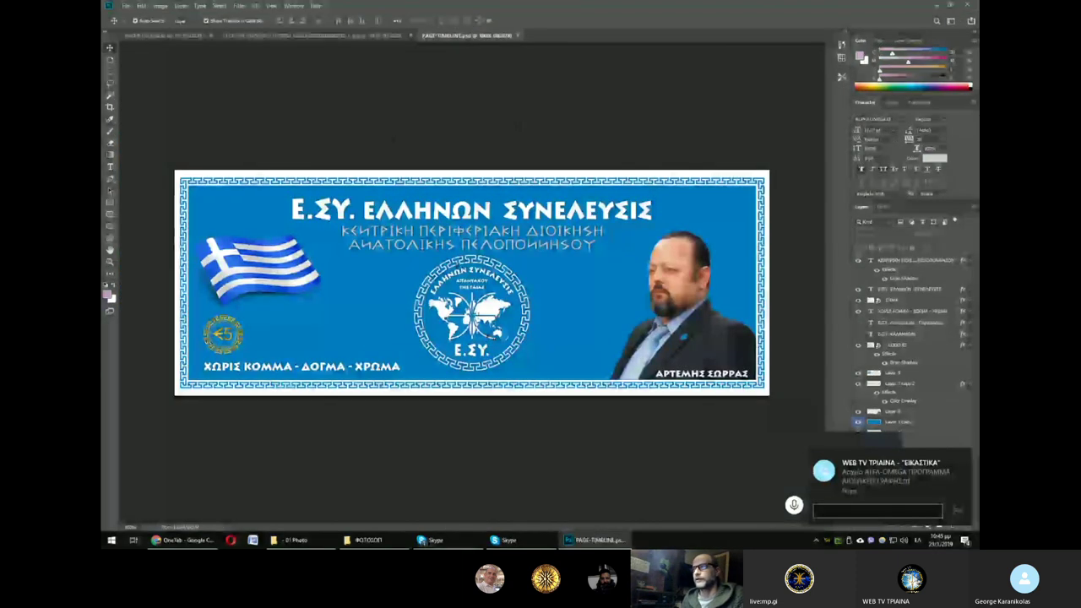
{"action": "left_click", "coordinate": [528, 292]}
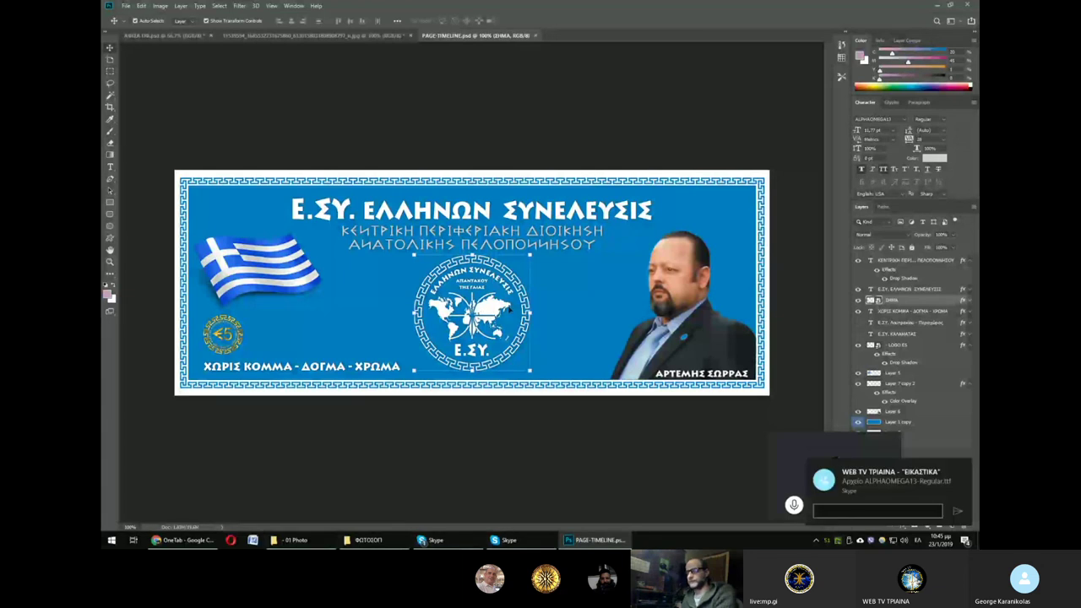
{"action": "key", "text": "Delete"}
{"action": "key", "text": "Delete"}
{"action": "left_click", "coordinate": [321, 367]}
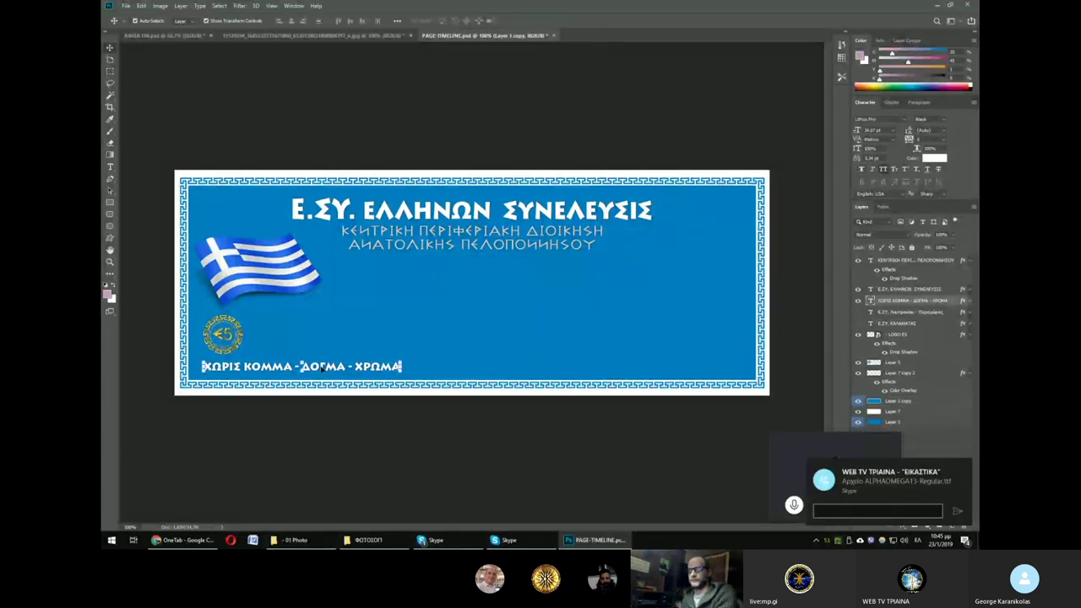
{"action": "key", "text": "Delete"}
{"action": "key", "text": "Delete"}
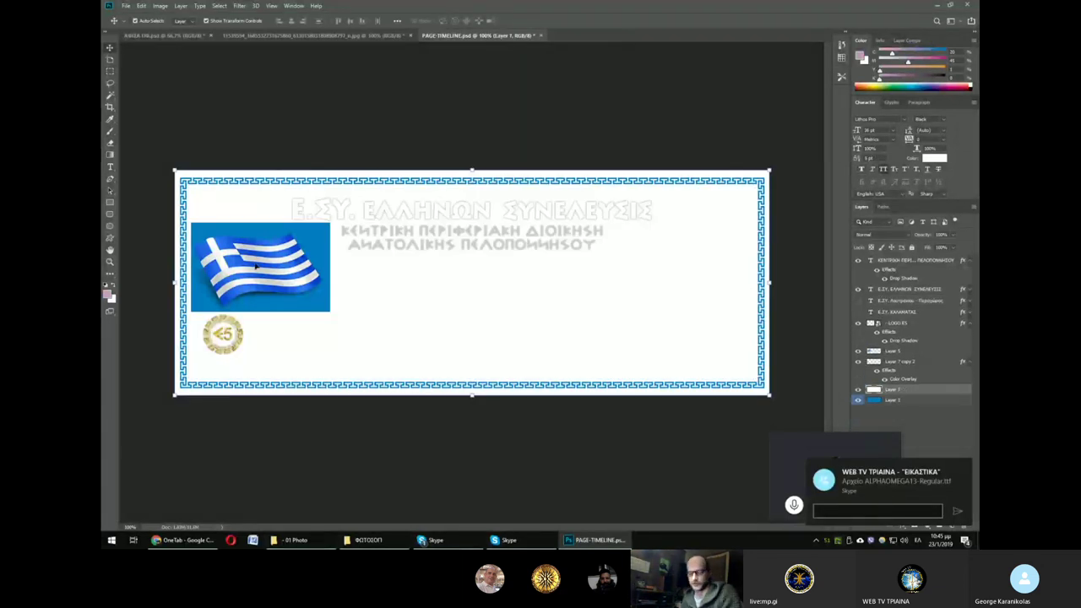
{"action": "key", "text": "ctrl+z"}
Step: Remove the Greek flag image and the small round gold logo
{"action": "left_click", "coordinate": [260, 268]}
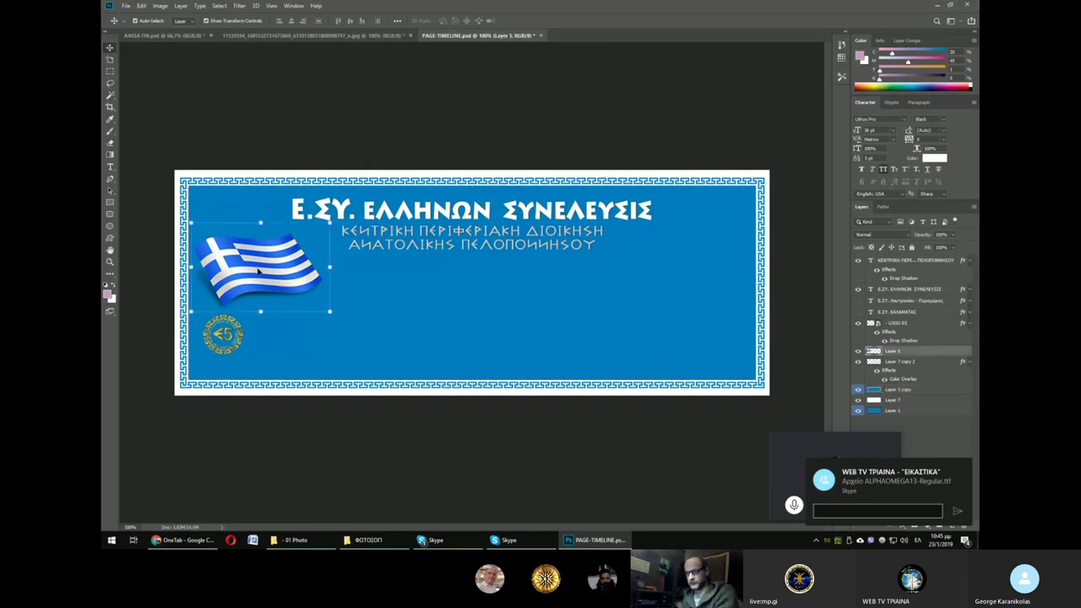
{"action": "key", "text": "Delete"}
{"action": "left_click", "coordinate": [221, 337]}
{"action": "key", "text": "Delete"}
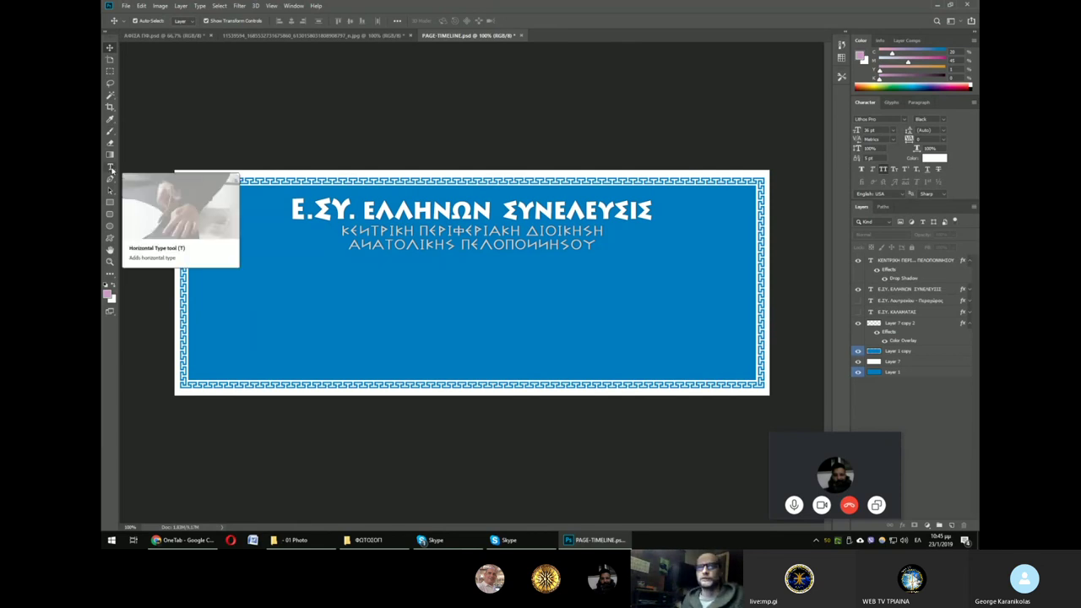
Step: Add a horizontal text line reading 'ΕΛΛΗΝΩΝ ΣΥΝΕΛΕΥΣΙΣ' below the subtitle
{"action": "left_click", "coordinate": [110, 167]}
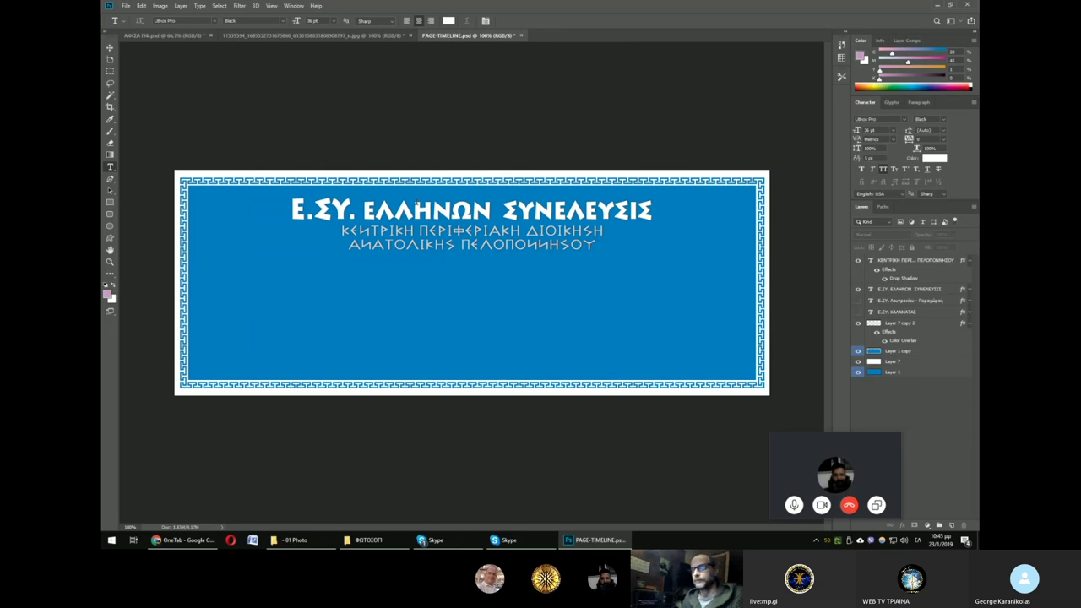
{"action": "left_click", "coordinate": [466, 283]}
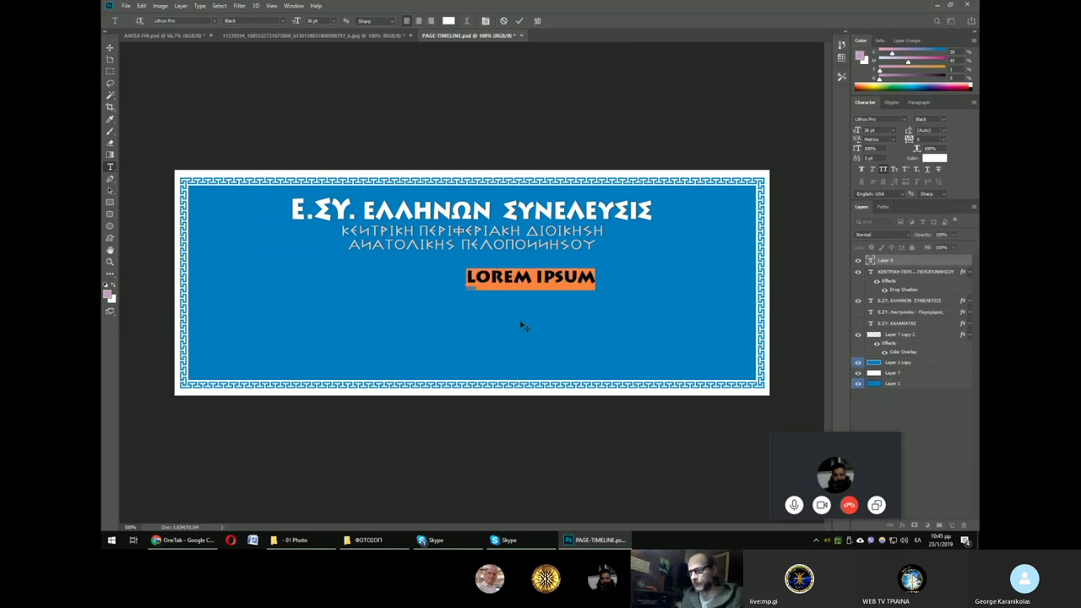
{"action": "type", "text": "ΕΛΛΗΝΩΝ"}
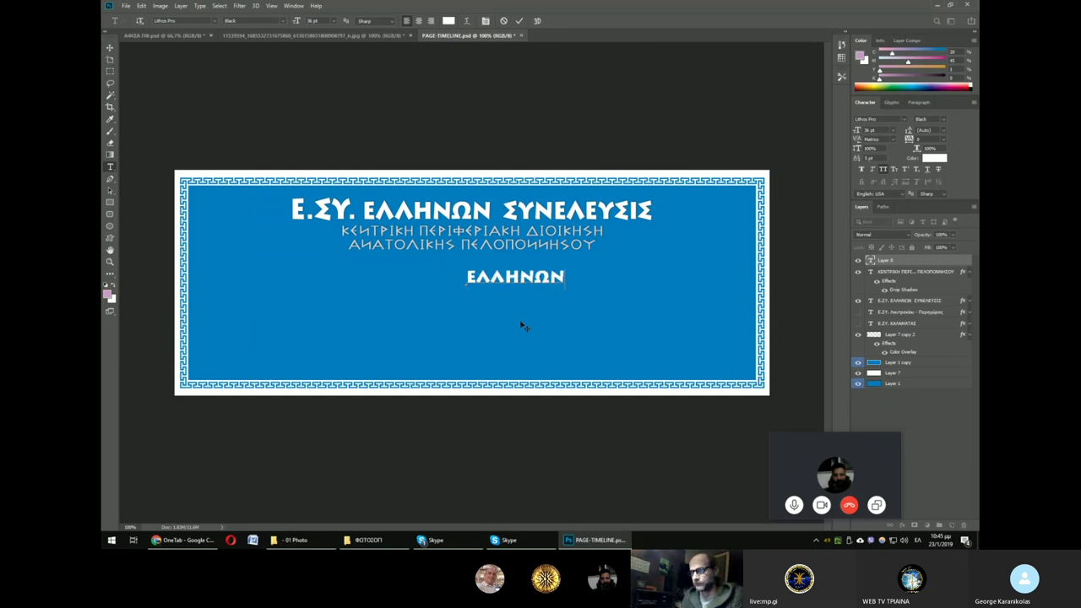
{"action": "type", "text": " ΣΥΝ"}
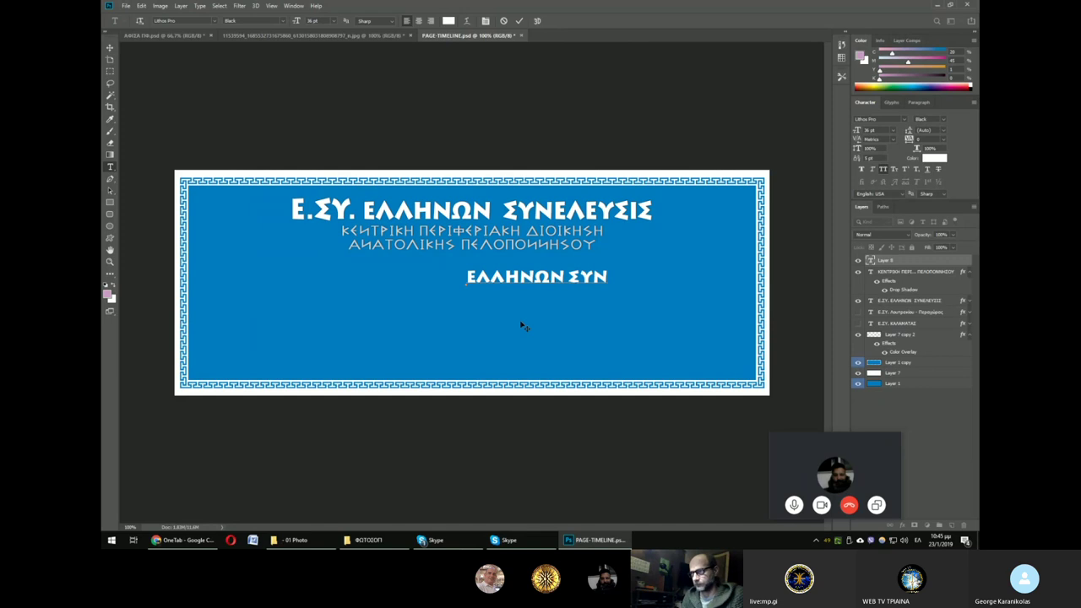
{"action": "type", "text": "ΕΛΕΥΣΙΣ"}
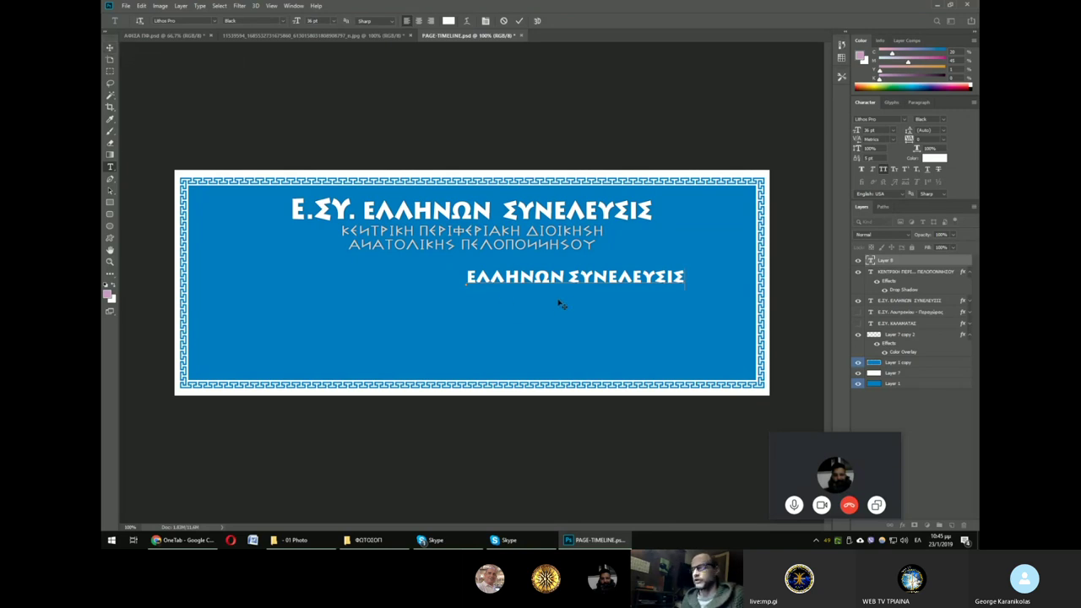
Step: Reposition the new title line on the banner and commit the text
{"action": "mouse_move", "coordinate": [561, 304]}
{"action": "left_mouse_down"}
{"action": "mouse_move", "coordinate": [454, 300]}
{"action": "mouse_move", "coordinate": [444, 309]}
{"action": "left_mouse_up"}
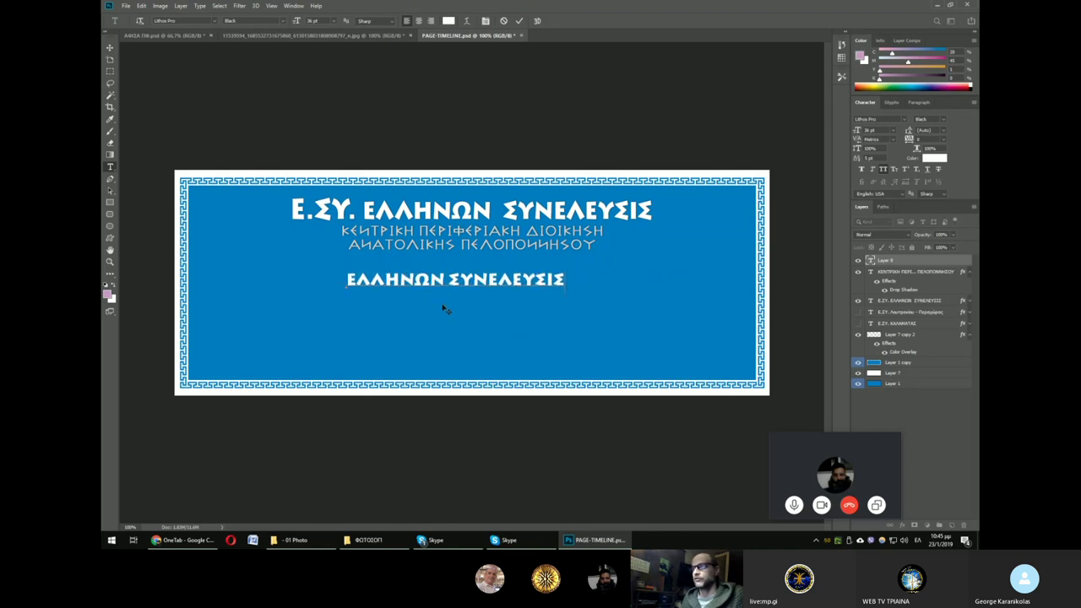
{"action": "mouse_move", "coordinate": [444, 309]}
{"action": "left_mouse_down"}
{"action": "mouse_move", "coordinate": [481, 302]}
{"action": "mouse_move", "coordinate": [462, 294]}
{"action": "left_mouse_up"}
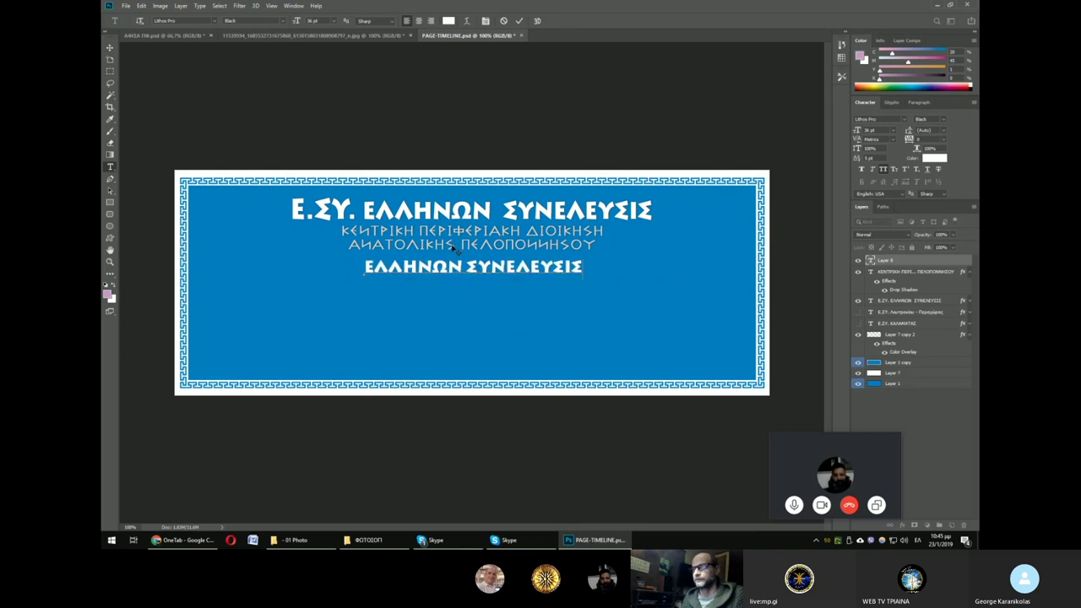
{"action": "left_click_drag", "start_coordinate": [473, 301], "coordinate": [472, 345]}
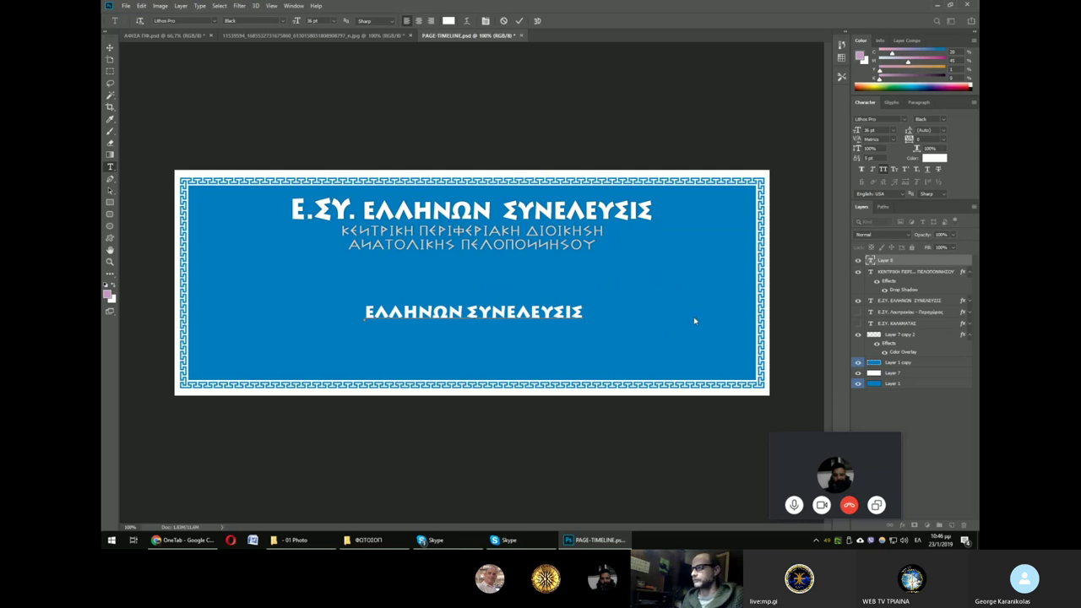
{"action": "key", "text": "ctrl+Return"}
Step: Hide the ΚΕΝΤΡΙΚΗ and Ε.ΣΥ. ΕΛΛΗΝΩΝ headings and move the title near the top
{"action": "double_click", "coordinate": [901, 261]}
{"action": "left_click", "coordinate": [858, 271]}
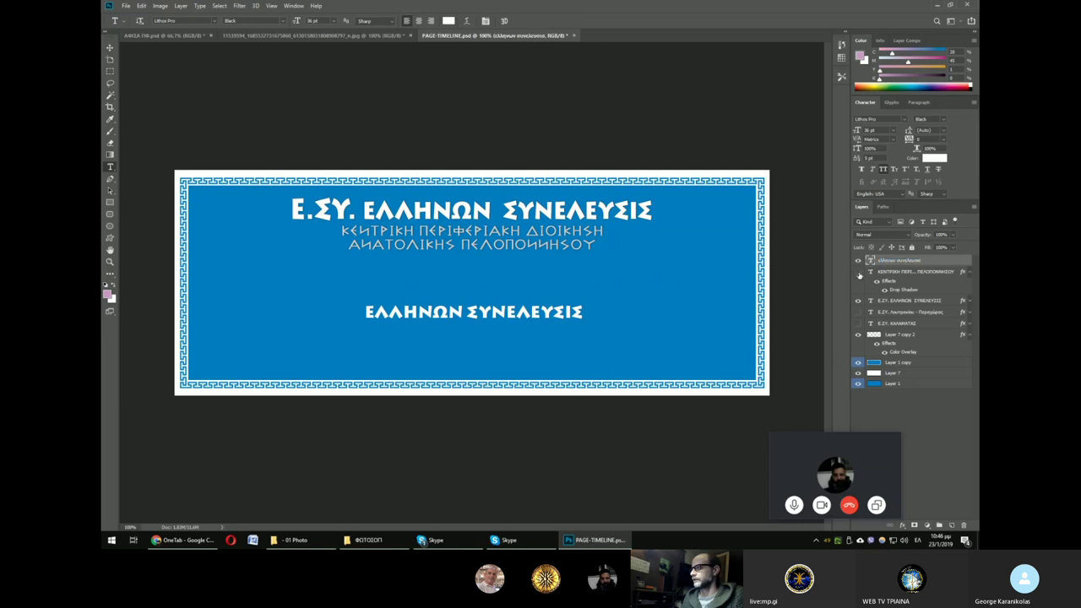
{"action": "left_click", "coordinate": [858, 300]}
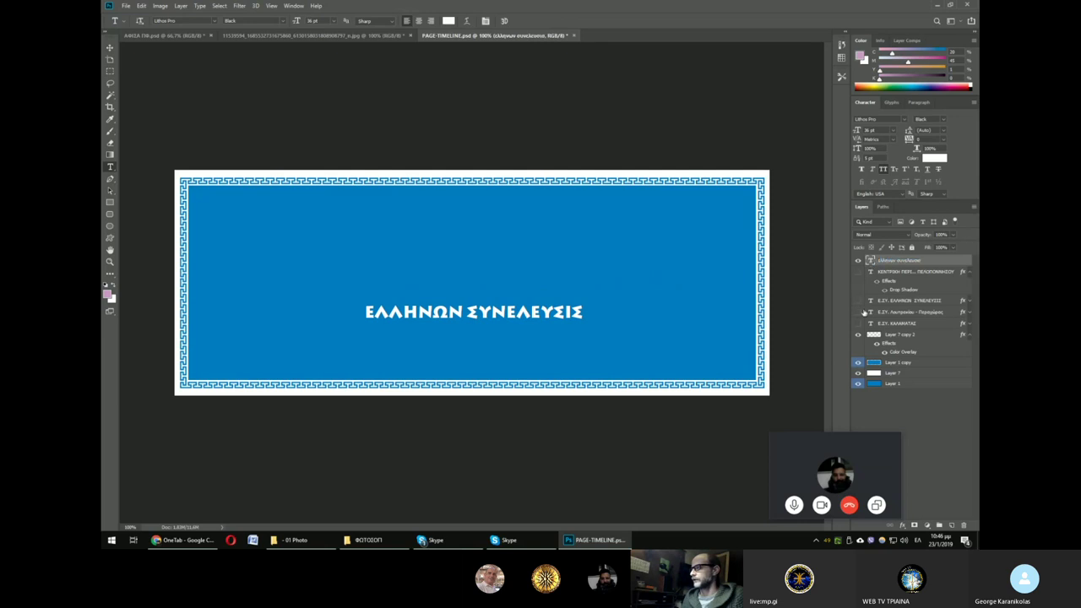
{"action": "left_click", "coordinate": [110, 47]}
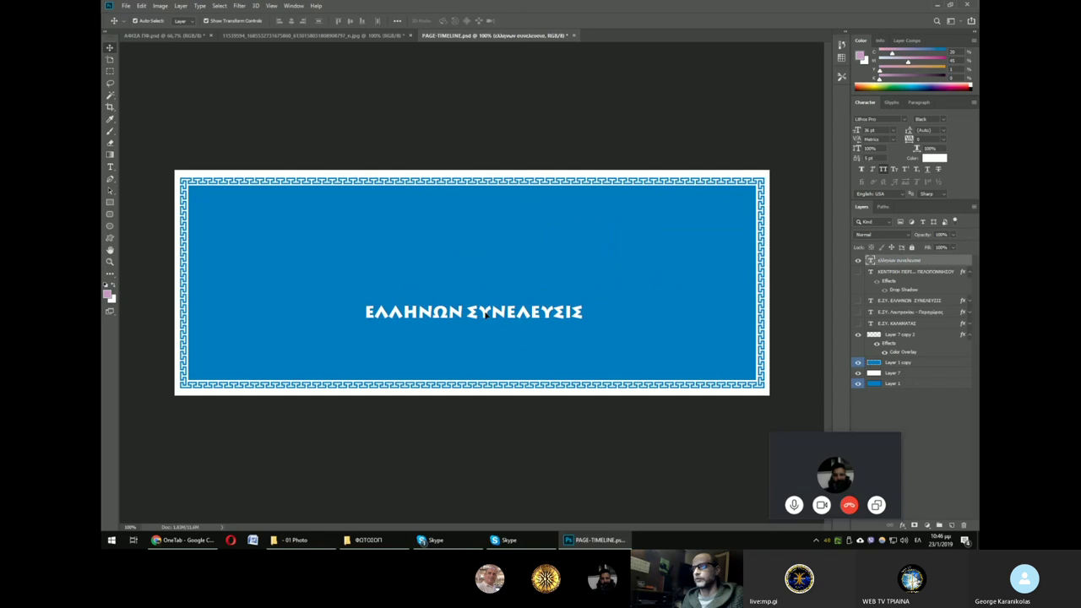
{"action": "left_click_drag", "start_coordinate": [485, 315], "coordinate": [483, 261]}
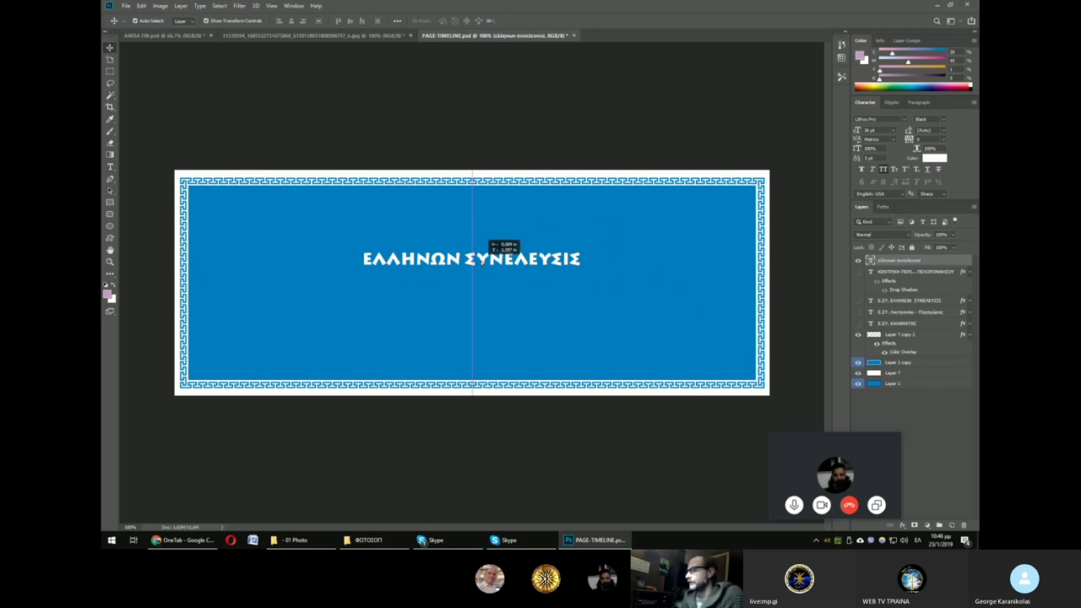
{"action": "left_click_drag", "start_coordinate": [482, 261], "coordinate": [481, 215]}
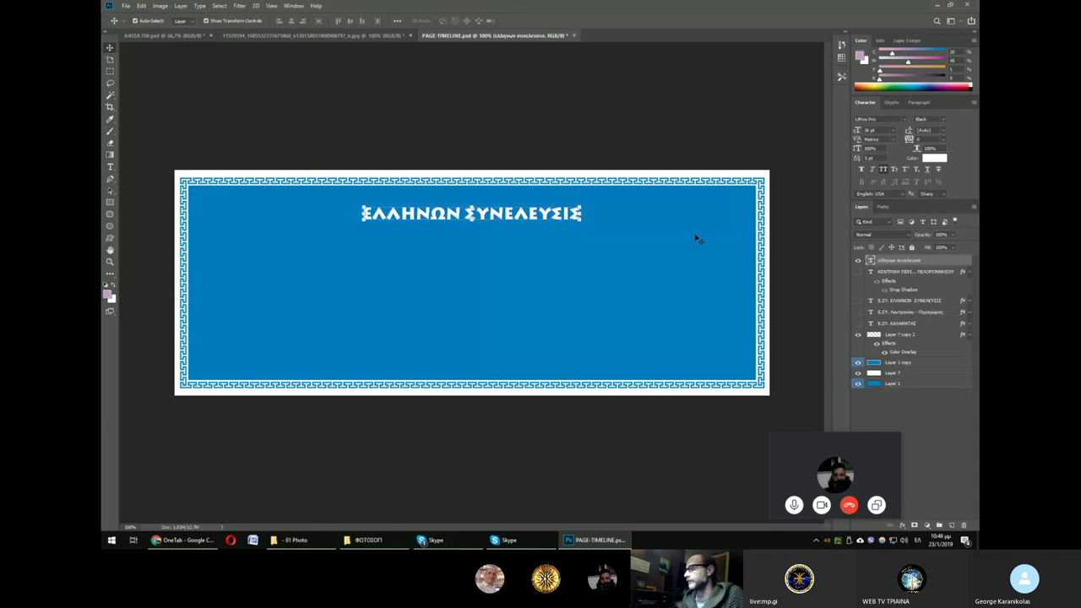
Step: Set the title to ALPHAOMEGA12 at 60 pt and recentre it across the banner
{"action": "key", "text": "ctrl+z"}
{"action": "key", "text": "ctrl+z"}
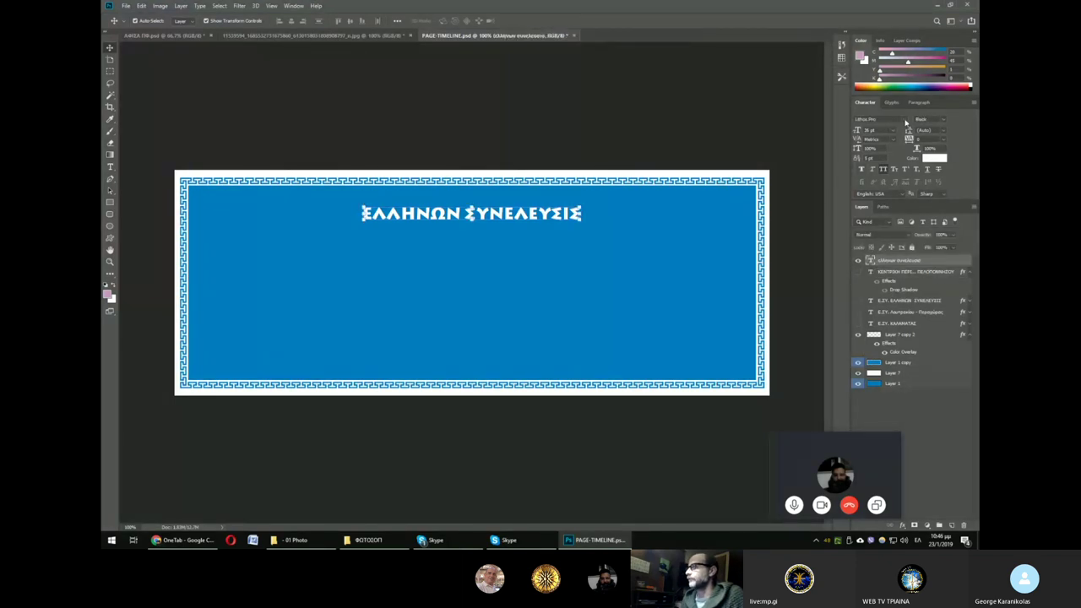
{"action": "left_click", "coordinate": [905, 120]}
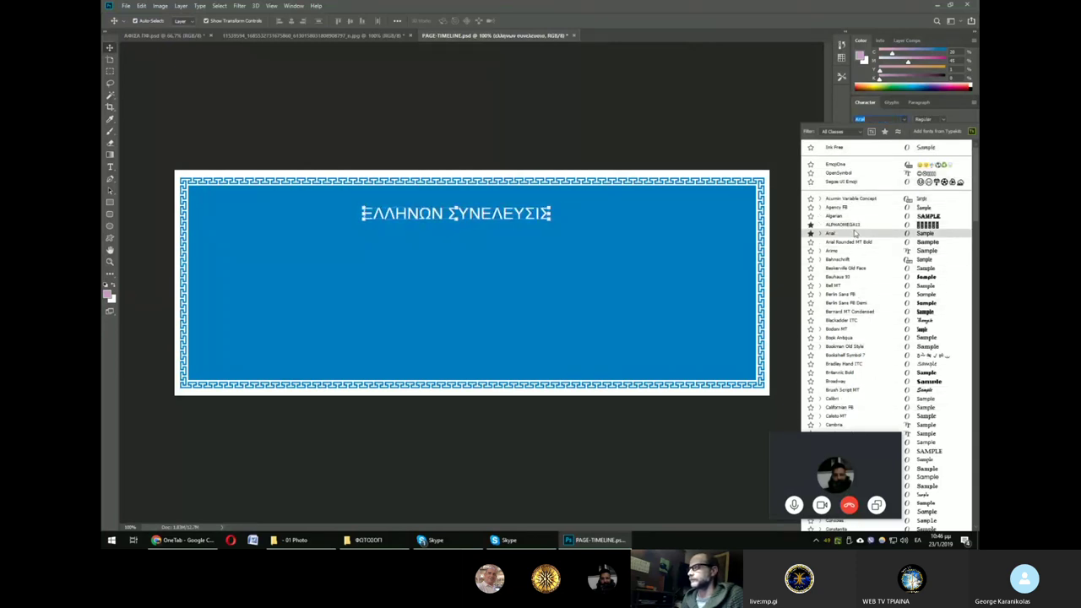
{"action": "left_click", "coordinate": [855, 224]}
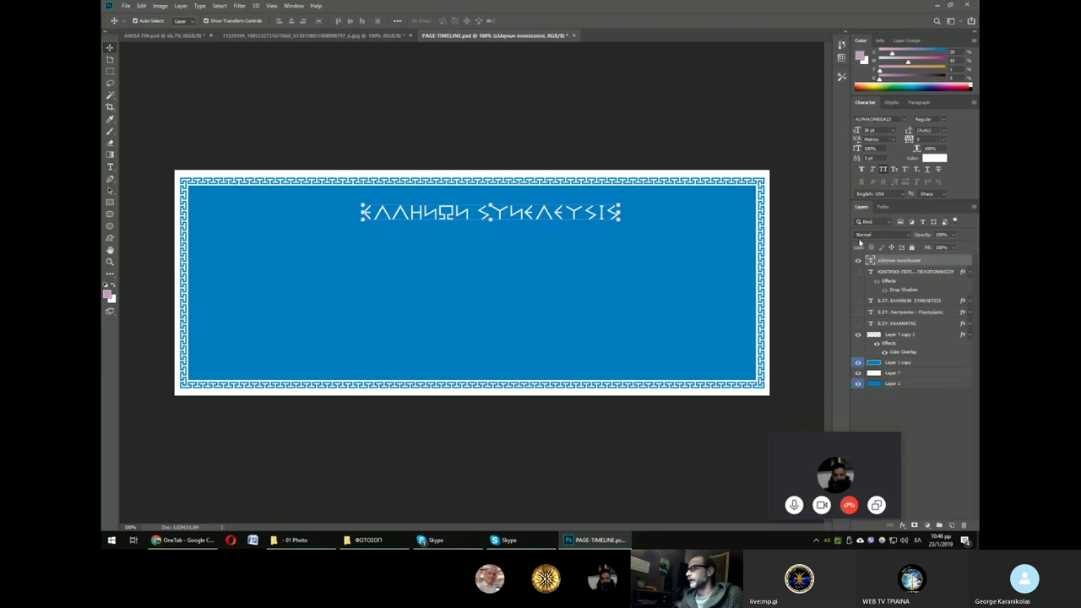
{"action": "left_click", "coordinate": [890, 132]}
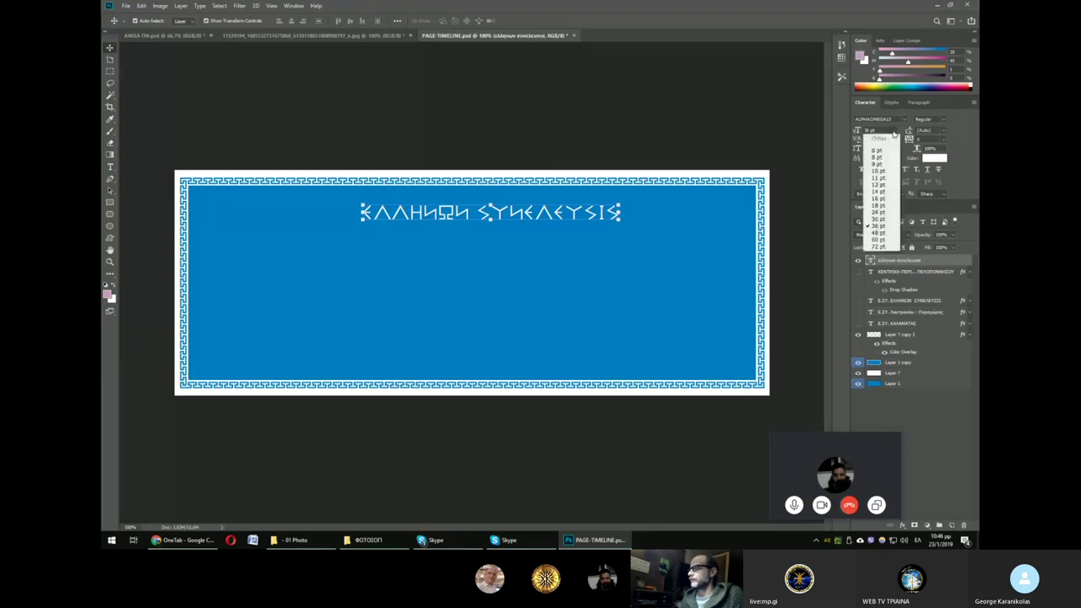
{"action": "left_click", "coordinate": [888, 235]}
{"action": "left_click", "coordinate": [890, 132]}
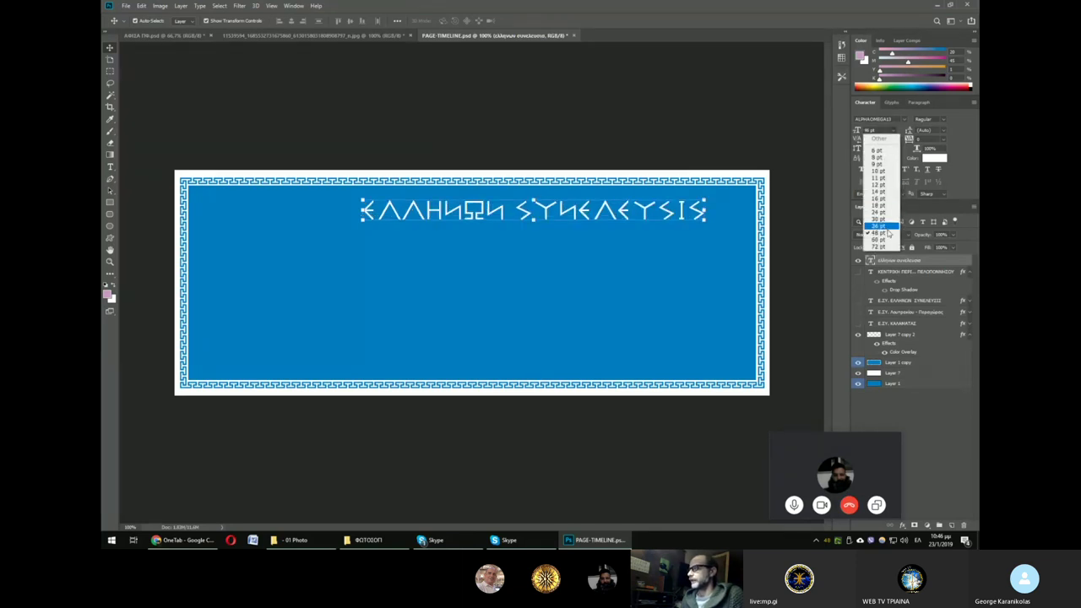
{"action": "left_click", "coordinate": [882, 240]}
{"action": "left_click_drag", "start_coordinate": [625, 215], "coordinate": [532, 217]}
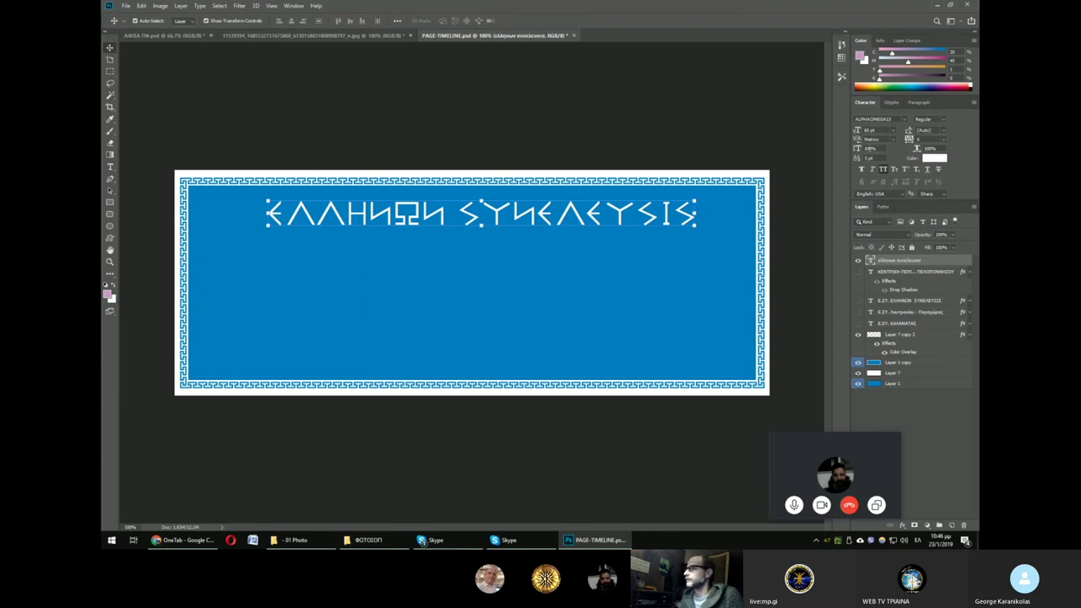
Step: Try 120% vertical scale on the title, then restore it to 100%
{"action": "left_click", "coordinate": [869, 149]}
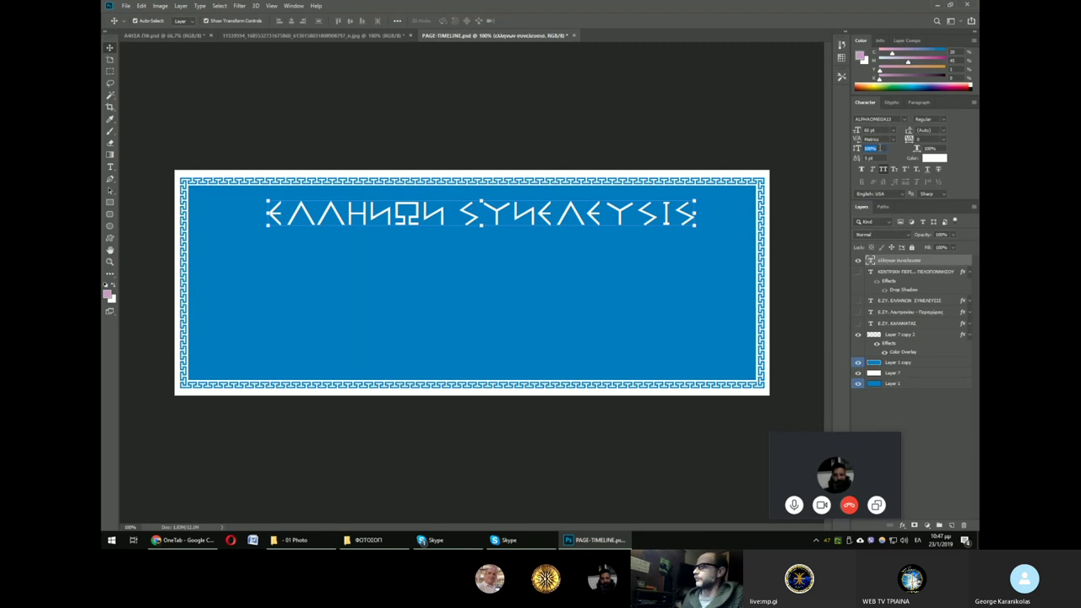
{"action": "key", "text": "Tab"}
{"action": "key", "text": "shift+Tab"}
{"action": "key", "text": "Tab"}
{"action": "key", "text": "shift+Tab"}
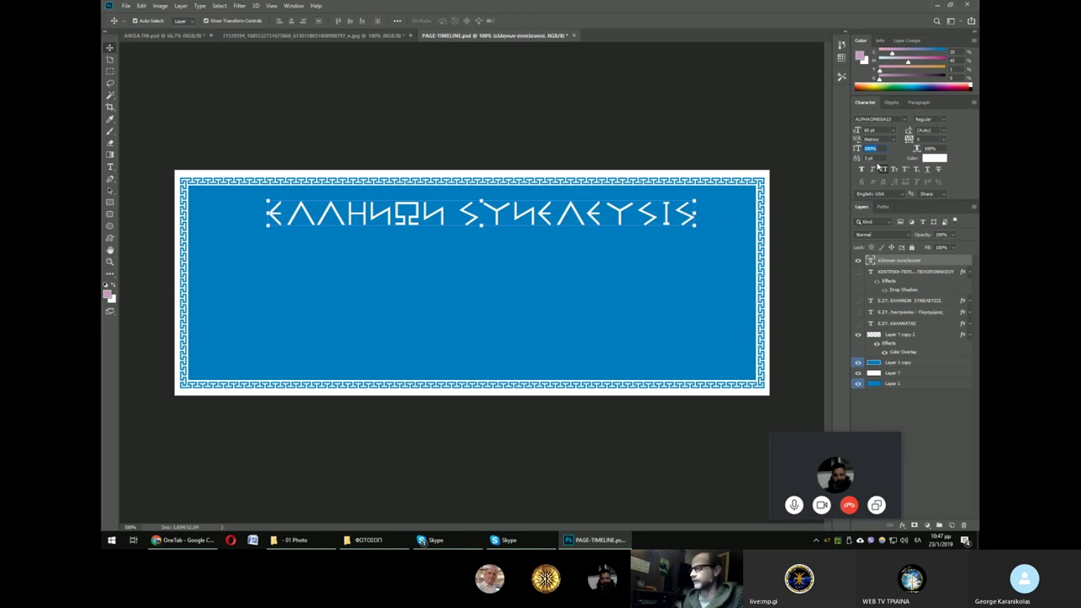
{"action": "type", "text": "1"}
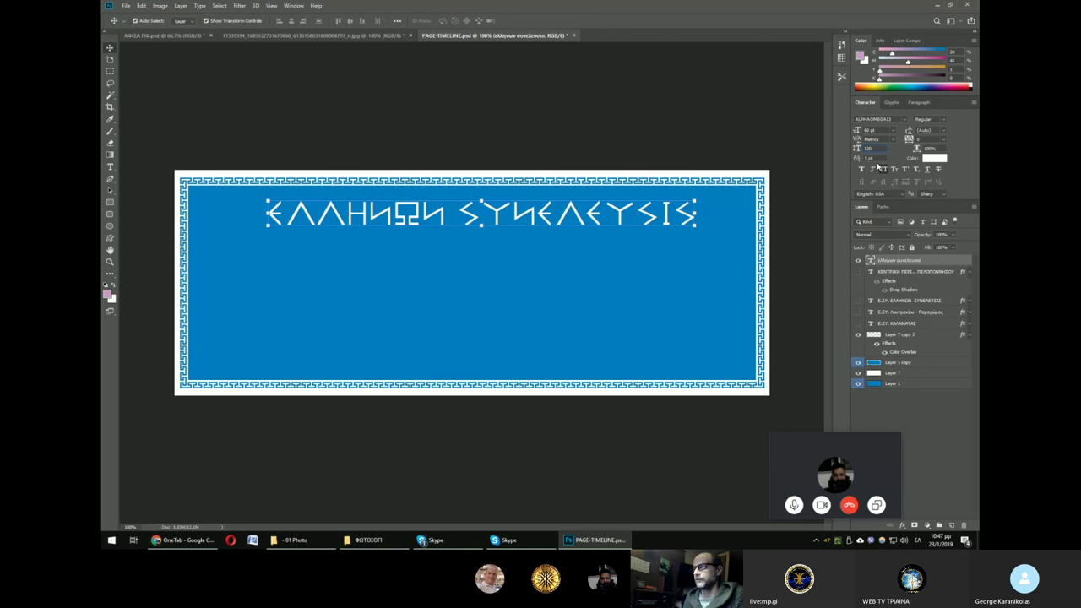
{"action": "key", "text": "Return"}
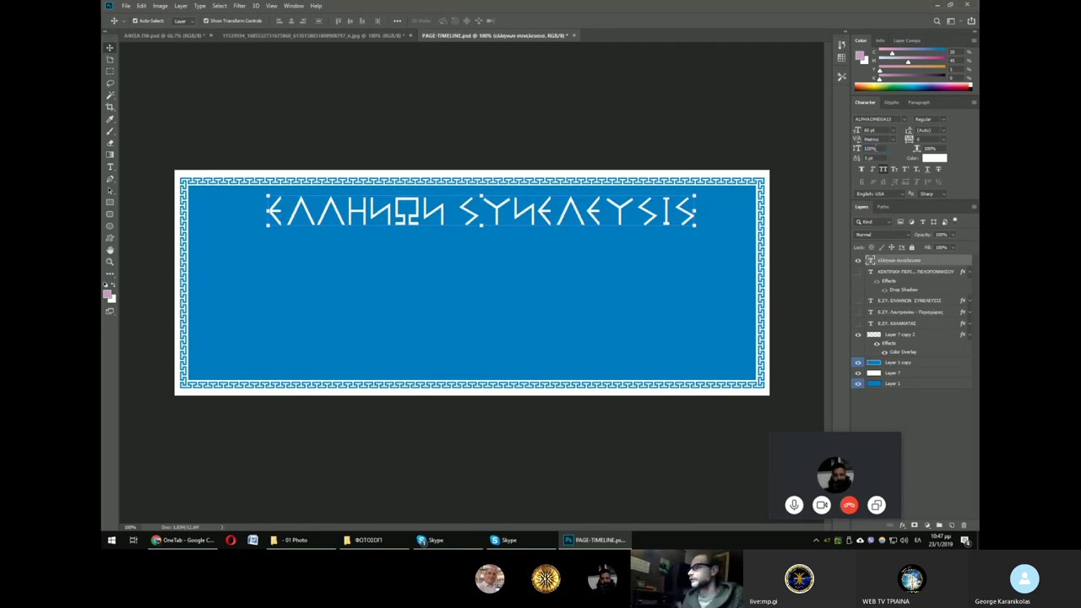
{"action": "type", "text": "100"}
{"action": "key", "text": "Return"}
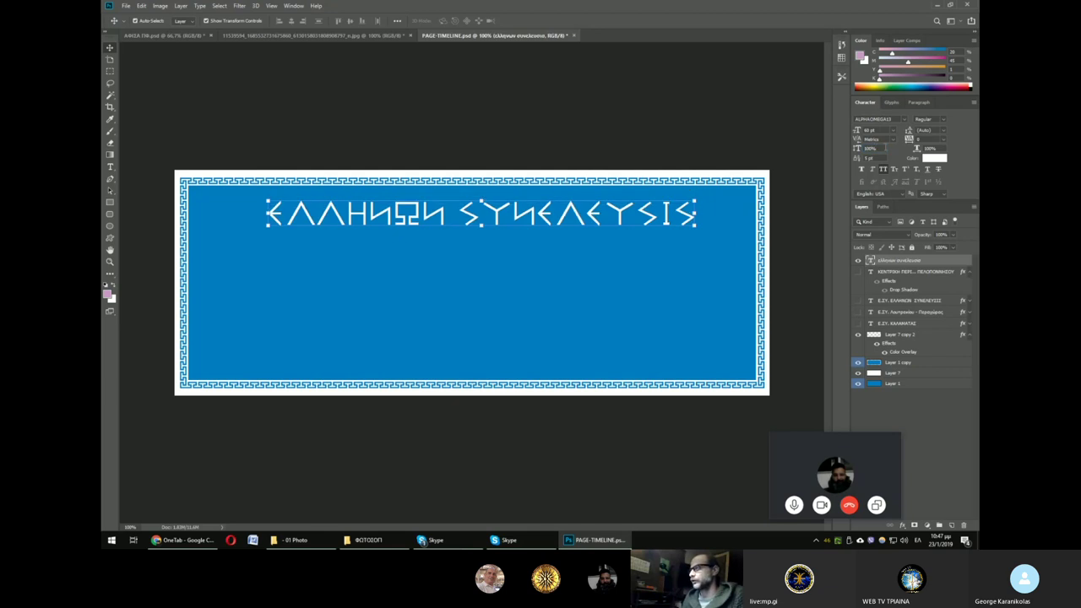
{"action": "key", "text": "Tab"}
Step: Try tracking 100 and -75 on the title, settling on tracking 0
{"action": "left_click", "coordinate": [945, 141]}
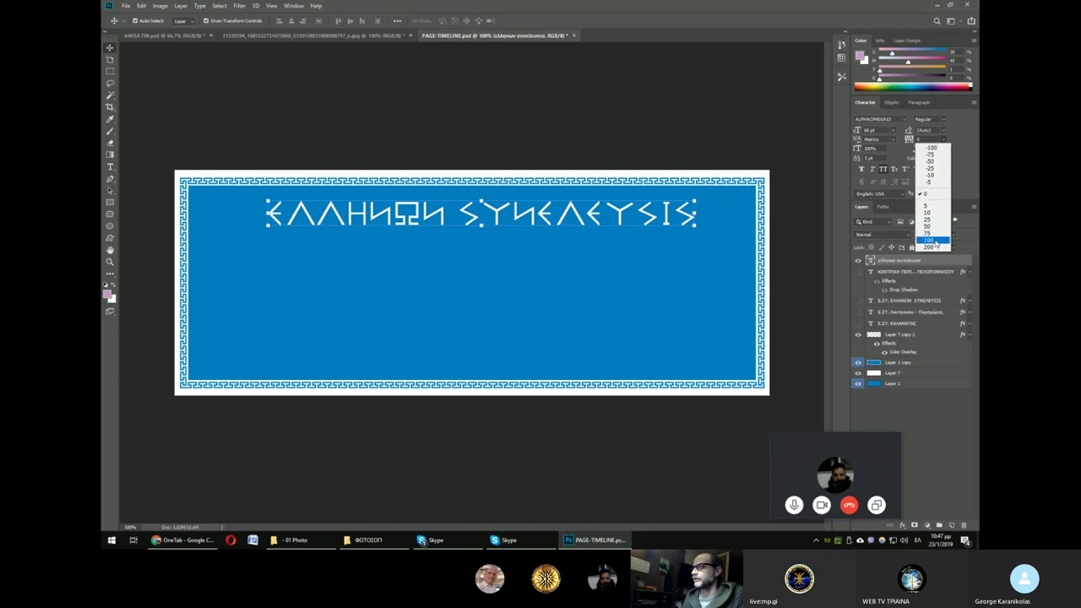
{"action": "left_click", "coordinate": [930, 241]}
{"action": "left_click_drag", "start_coordinate": [560, 215], "coordinate": [525, 217]}
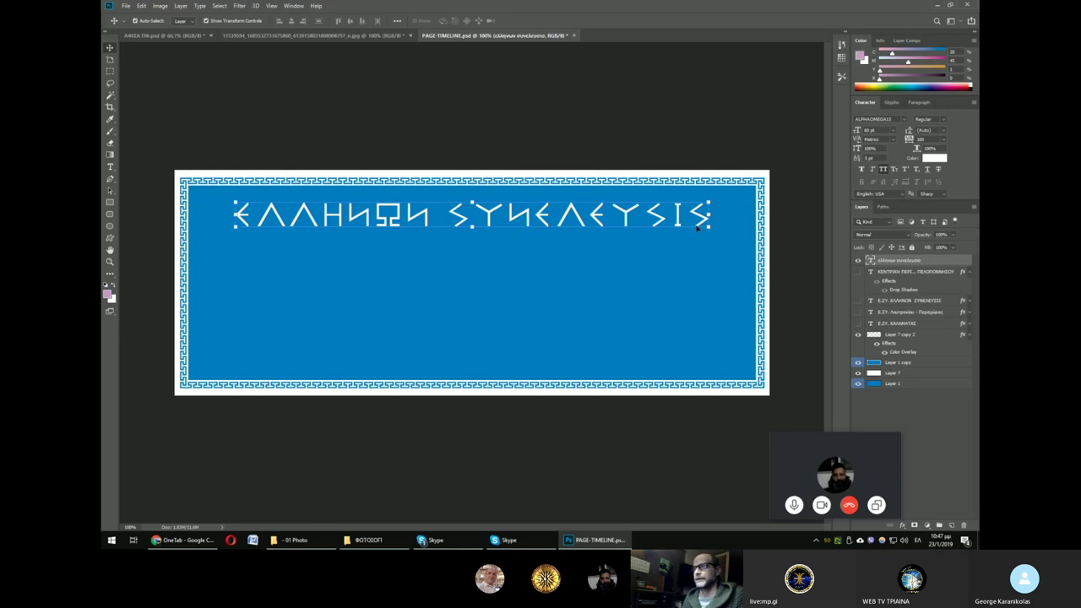
{"action": "left_click", "coordinate": [943, 140]}
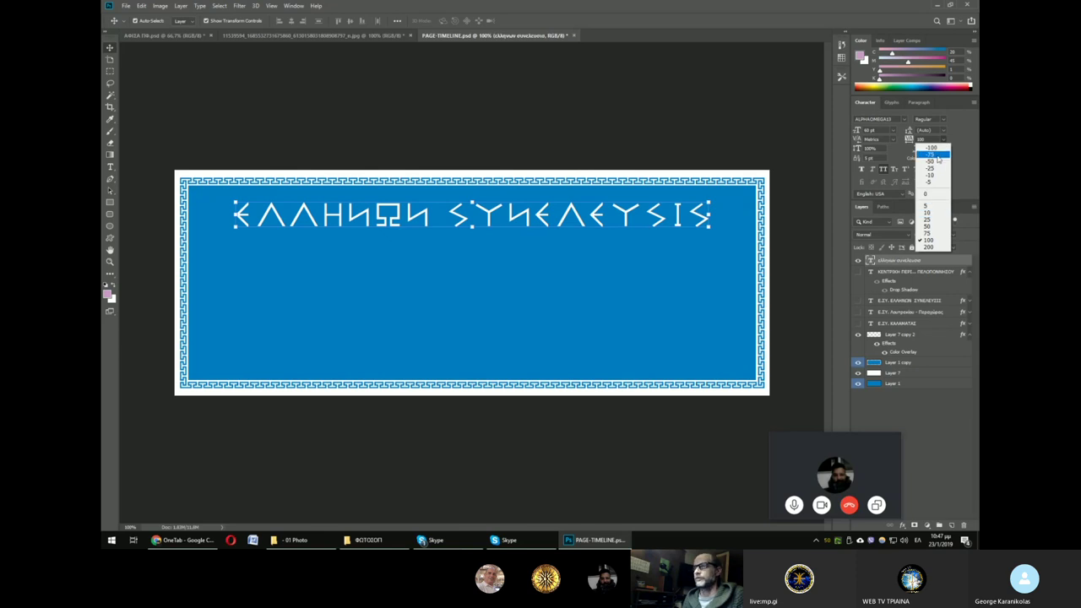
{"action": "left_click", "coordinate": [930, 154]}
{"action": "left_click", "coordinate": [943, 141]}
{"action": "left_click", "coordinate": [937, 195]}
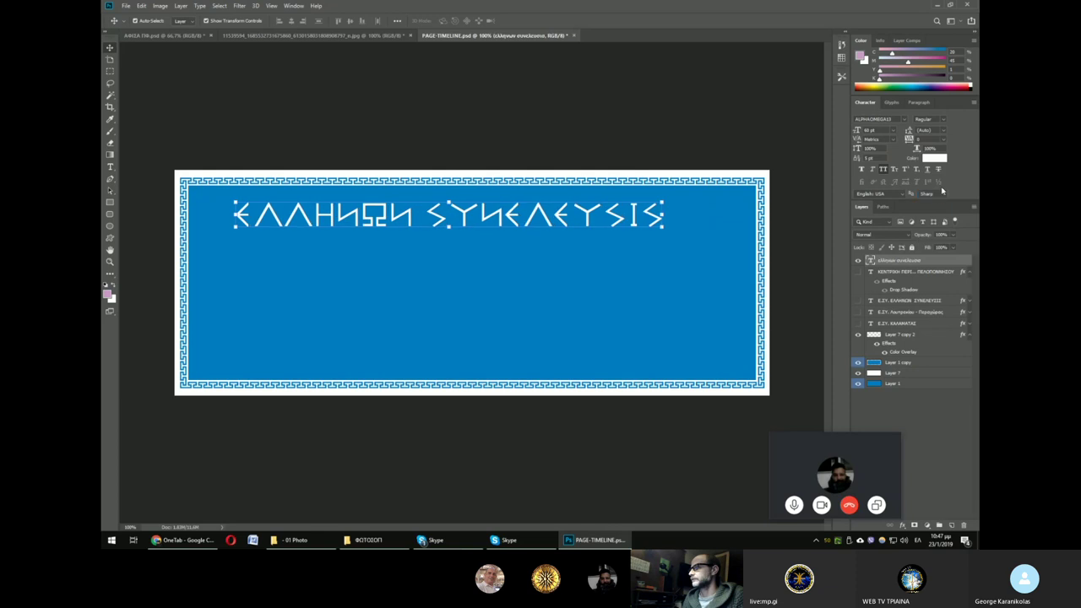
Step: Compare caps and Faux Bold variants on the title, leaving it unbolded
{"action": "left_click", "coordinate": [884, 170]}
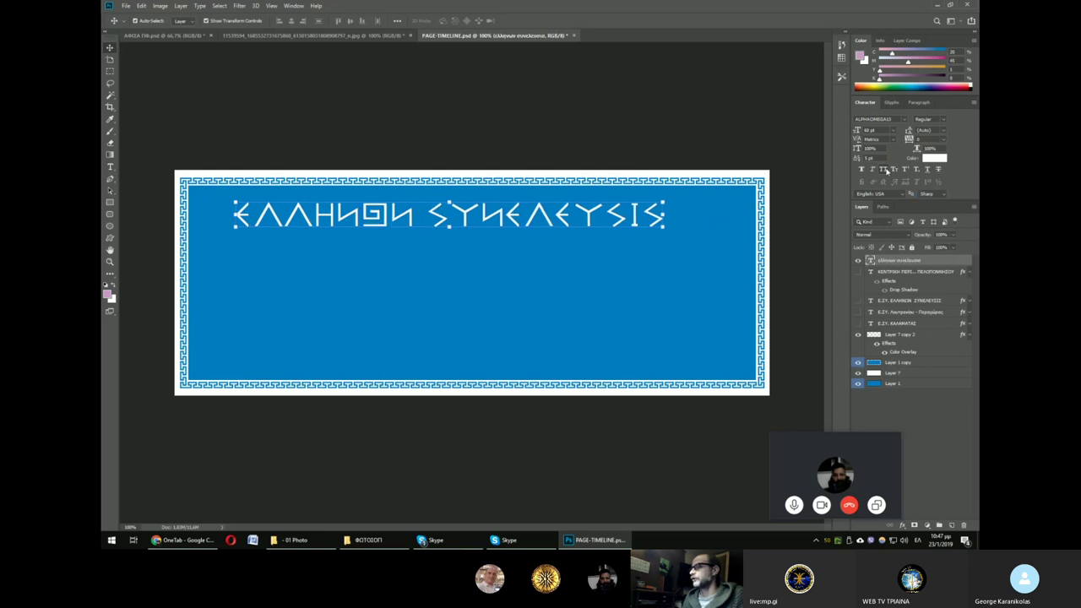
{"action": "left_click", "coordinate": [886, 172]}
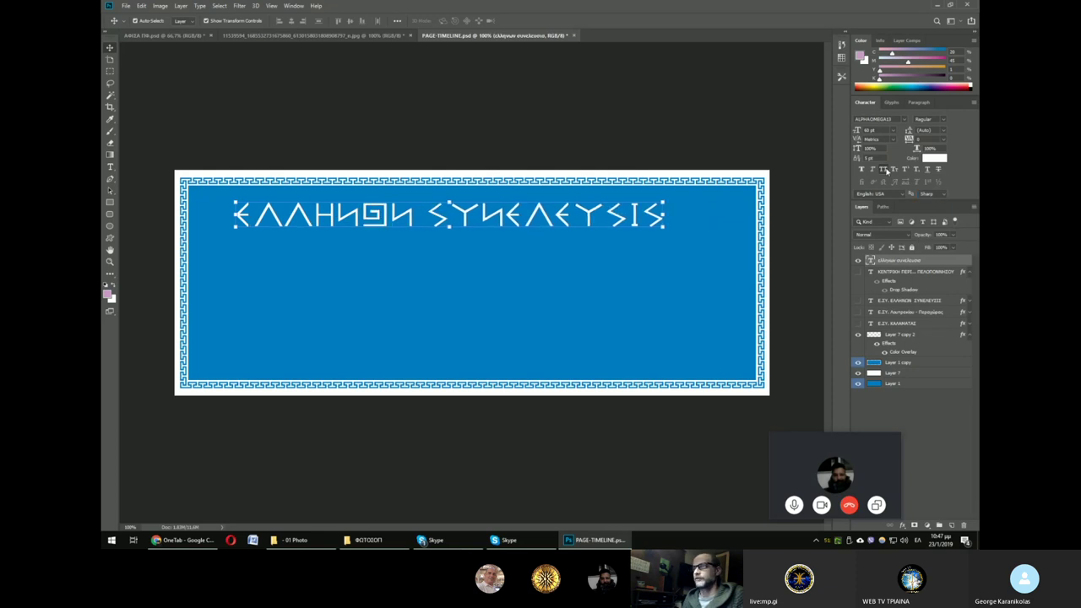
{"action": "left_click", "coordinate": [886, 171]}
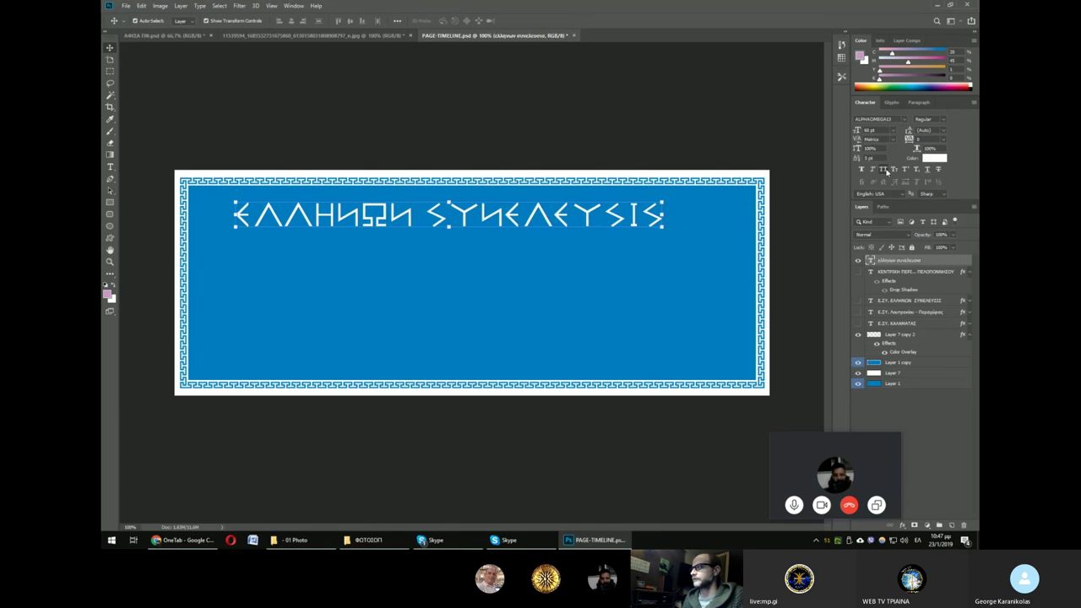
{"action": "left_click", "coordinate": [861, 169]}
{"action": "left_click", "coordinate": [862, 171]}
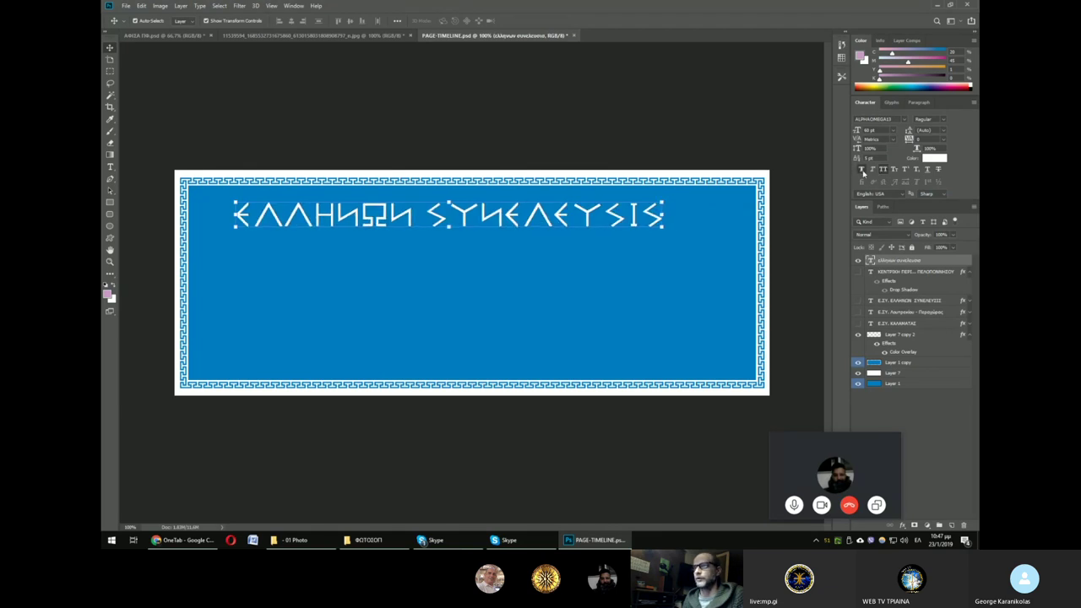
{"action": "left_click", "coordinate": [862, 170]}
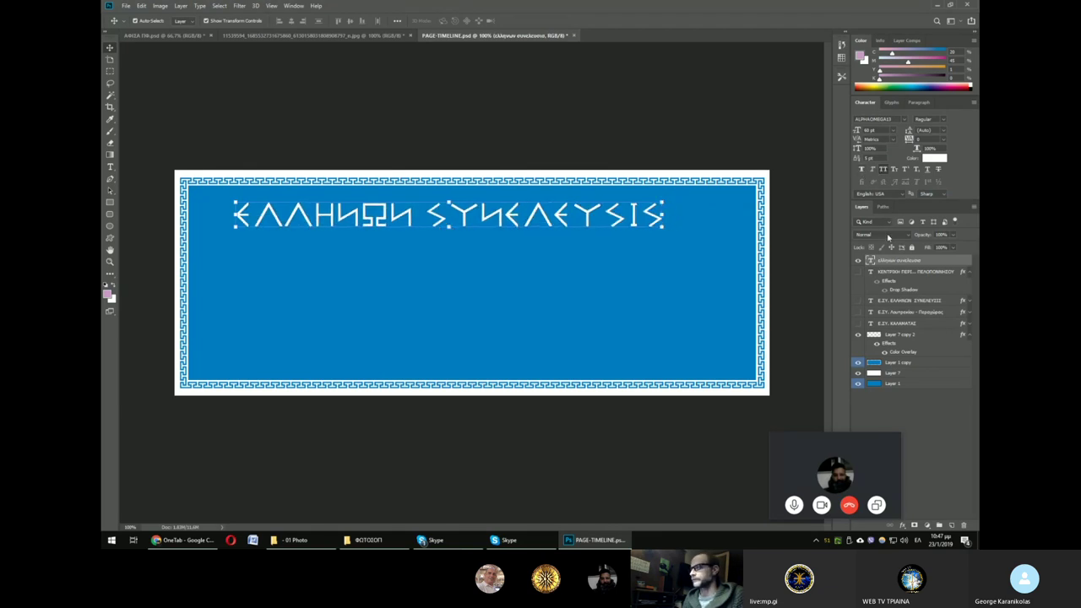
Step: Move the title lower onto the banner and select it together with Layer 1 copy
{"action": "mouse_move", "coordinate": [581, 213]}
{"action": "left_mouse_down"}
{"action": "mouse_move", "coordinate": [536, 234]}
{"action": "mouse_move", "coordinate": [559, 240]}
{"action": "left_mouse_up"}
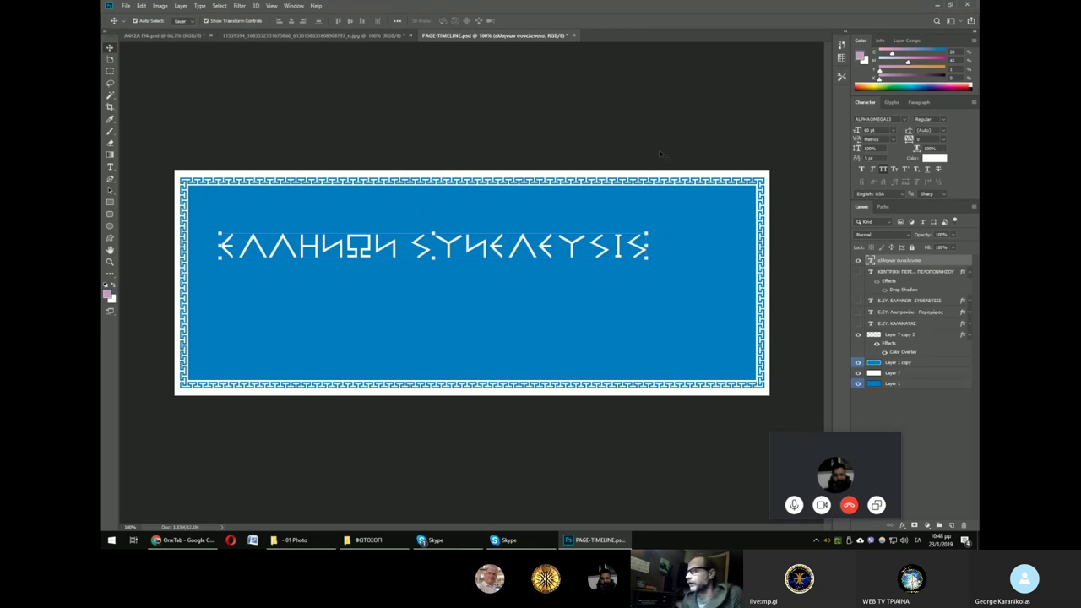
{"action": "left_click", "coordinate": [936, 271]}
{"action": "left_click", "coordinate": [919, 261]}
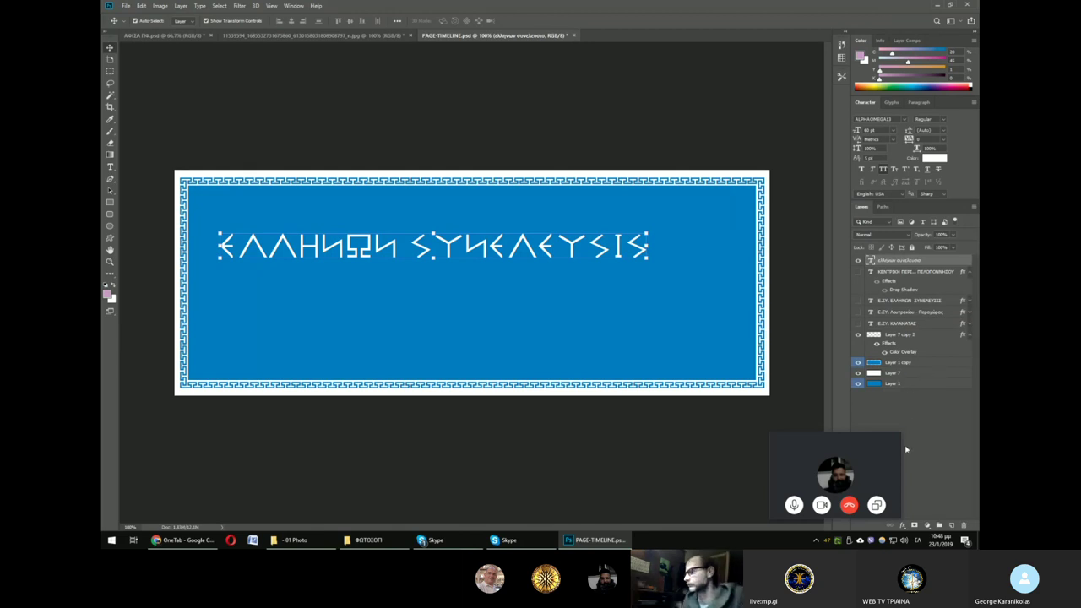
{"action": "left_click", "coordinate": [903, 362], "text": "shift"}
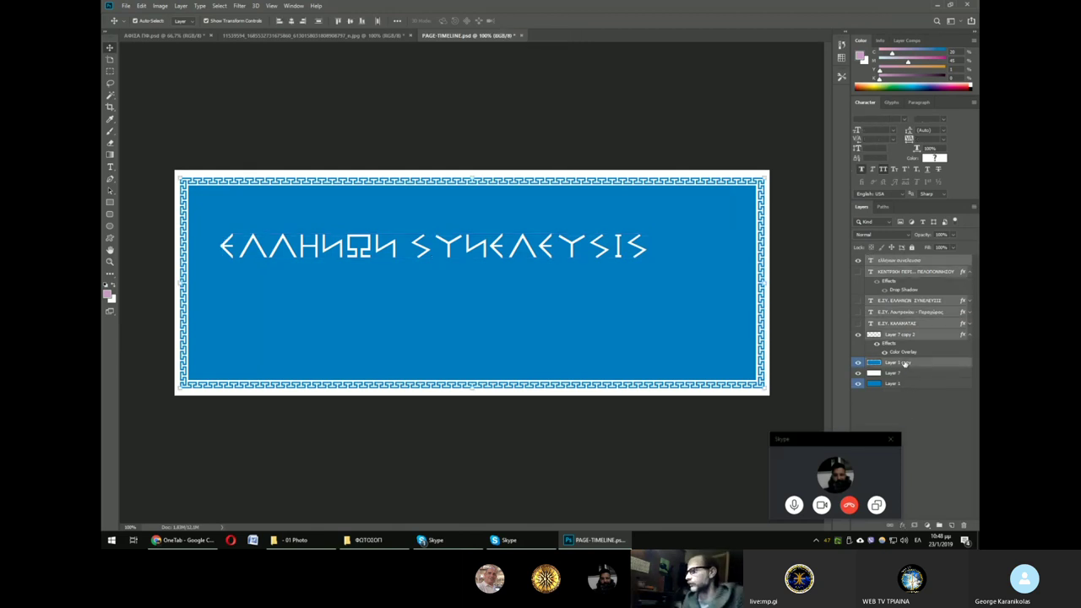
{"action": "left_click", "coordinate": [895, 262]}
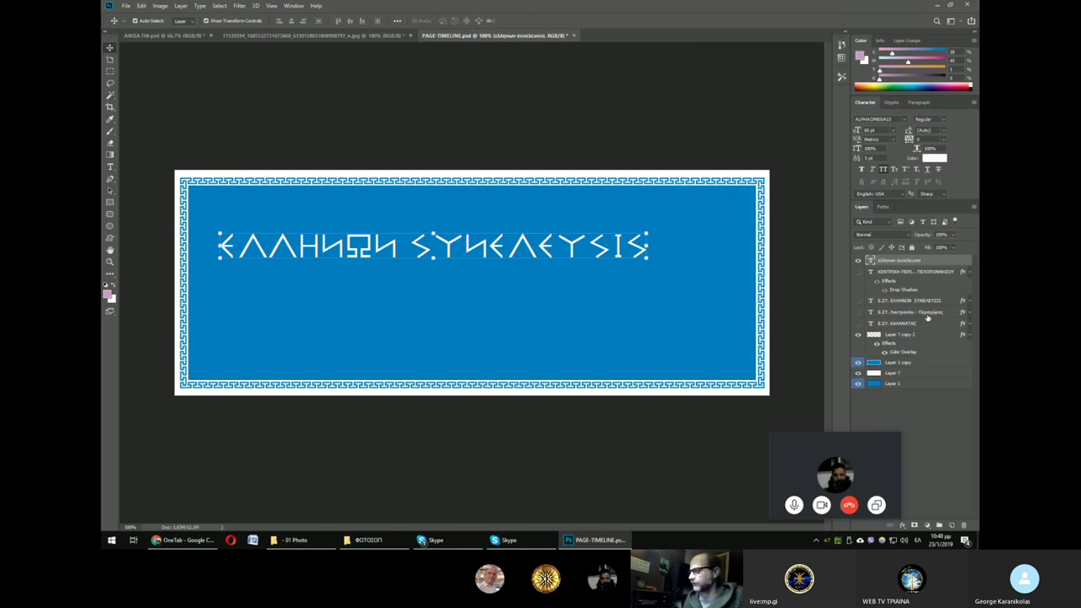
{"action": "left_click", "coordinate": [918, 364]}
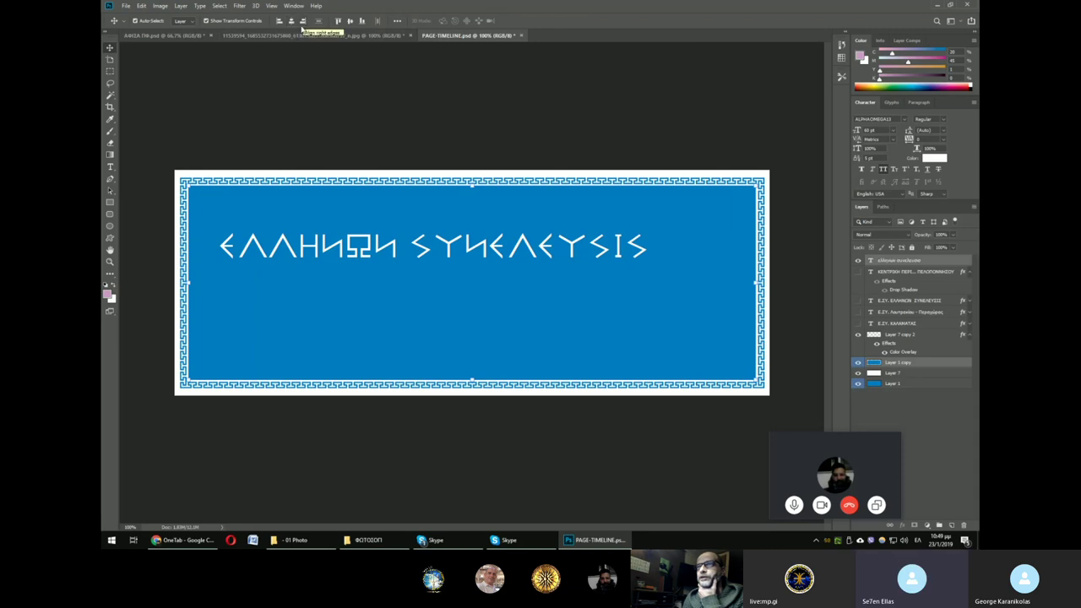
Step: Test the align buttons against Layer 1 copy, centring the title horizontally
{"action": "left_click", "coordinate": [291, 21]}
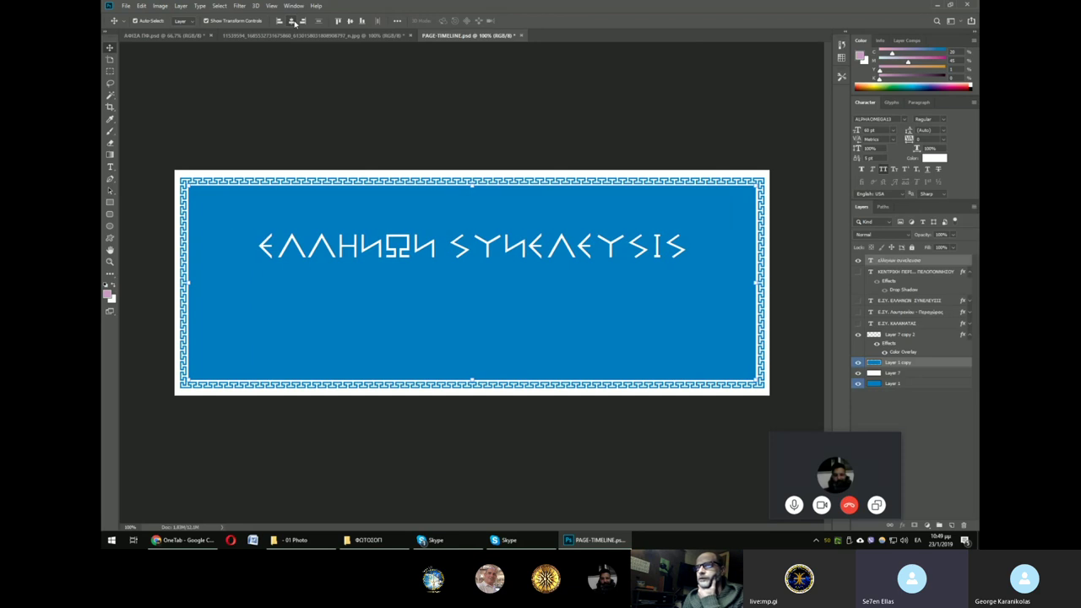
{"action": "left_click", "coordinate": [302, 23]}
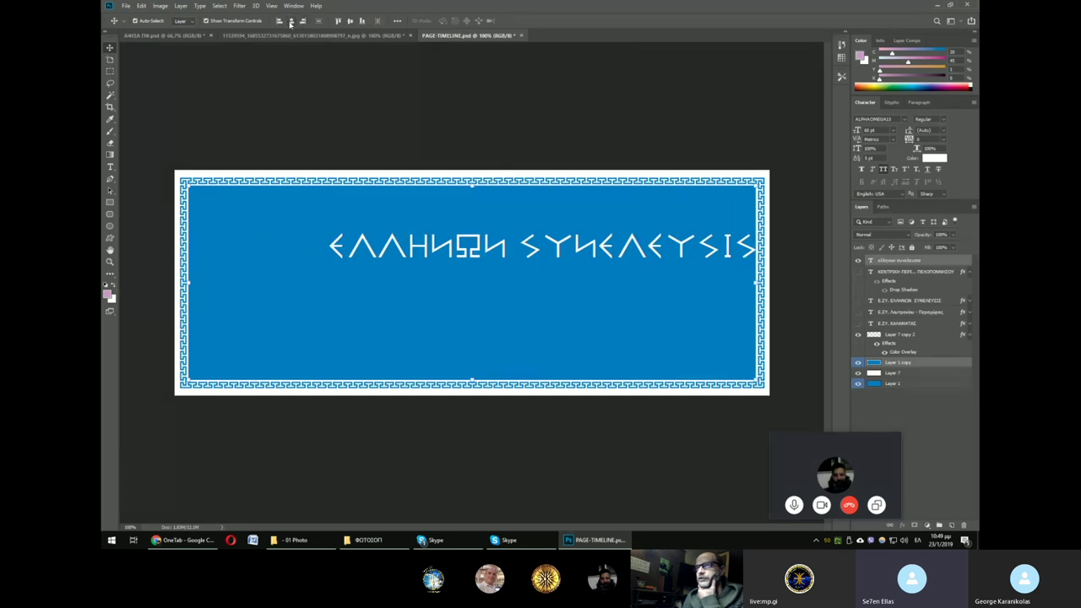
{"action": "left_click", "coordinate": [291, 24]}
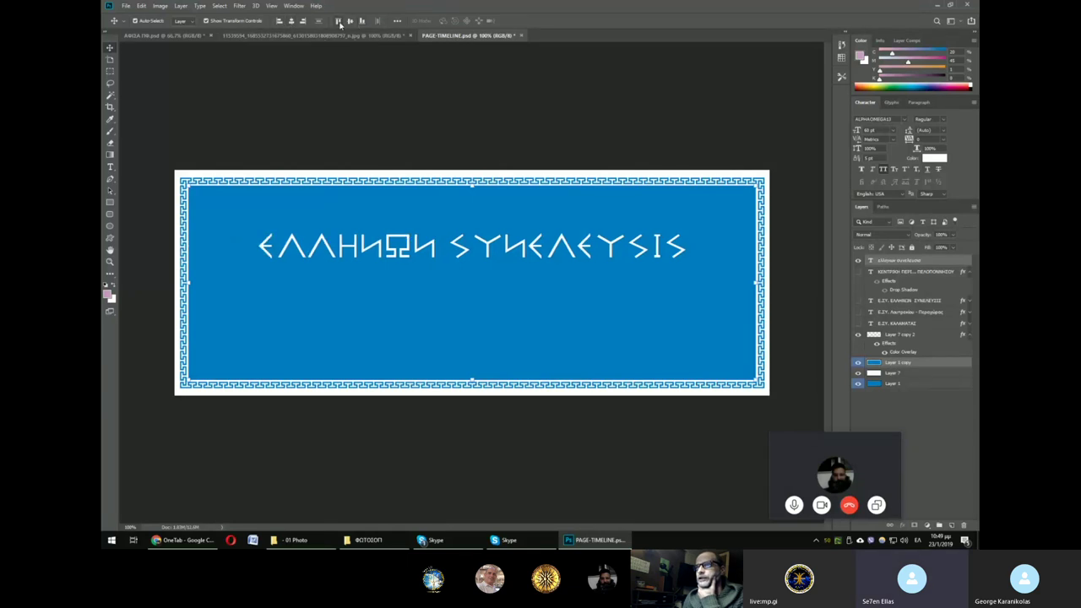
{"action": "left_click", "coordinate": [339, 22]}
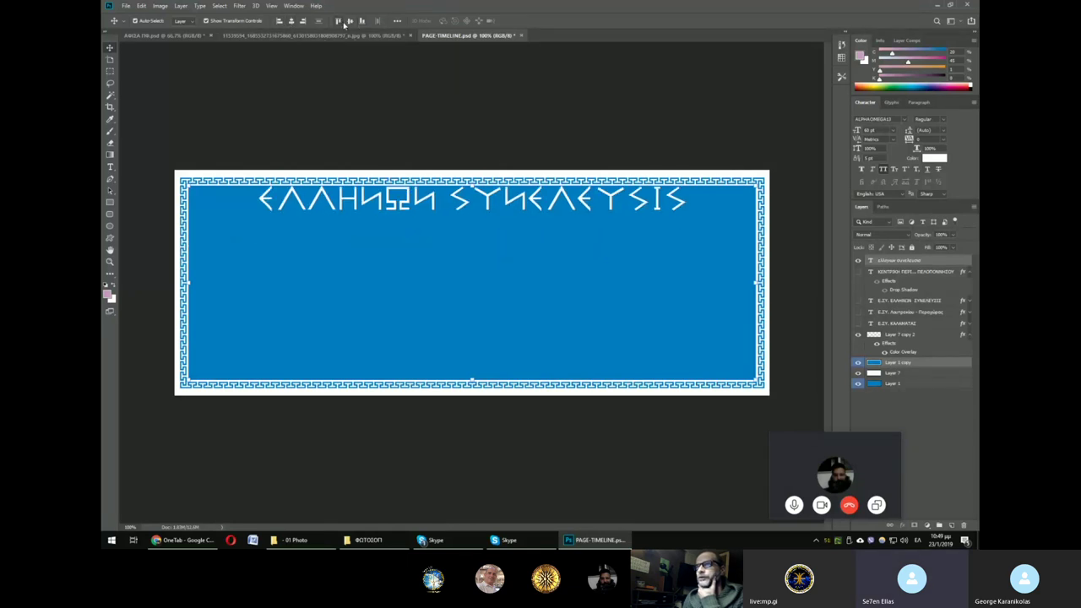
{"action": "left_click", "coordinate": [362, 21]}
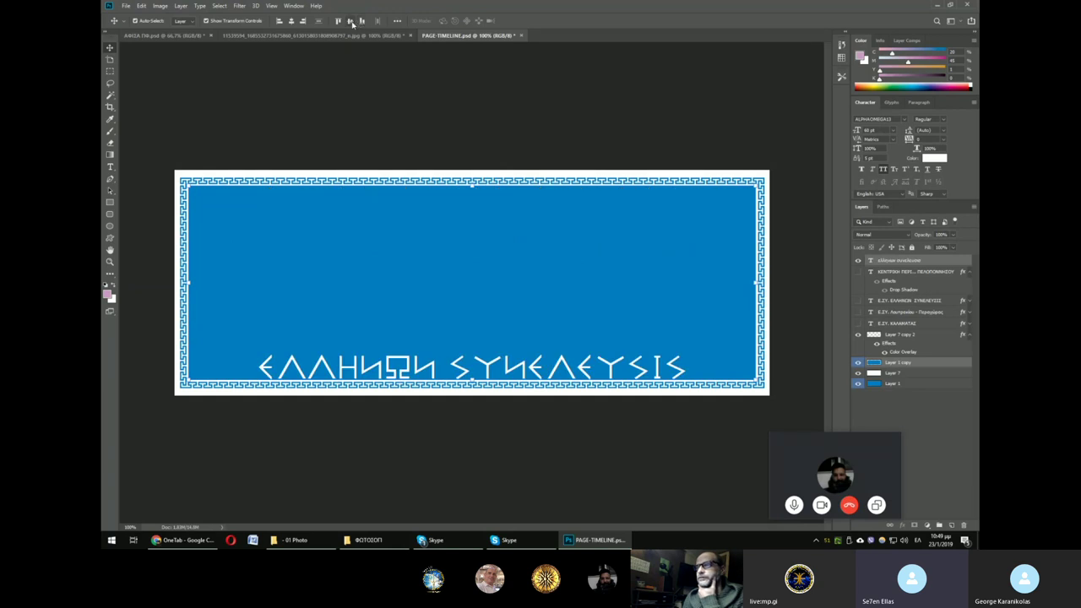
{"action": "left_click", "coordinate": [351, 22]}
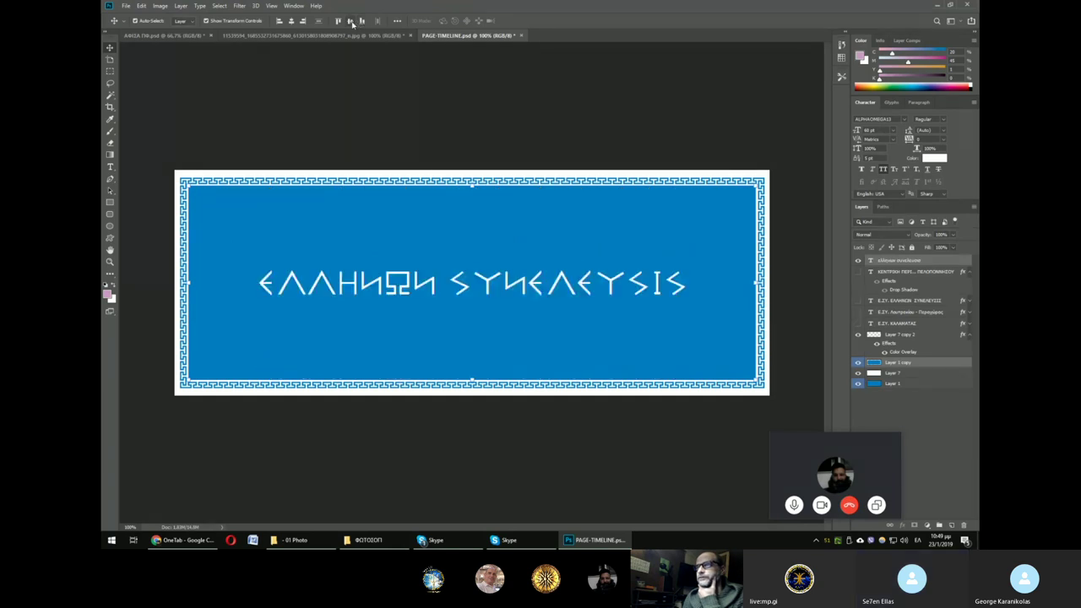
Step: Drag the title up near the banner's top edge and deselect it
{"action": "left_click", "coordinate": [620, 132]}
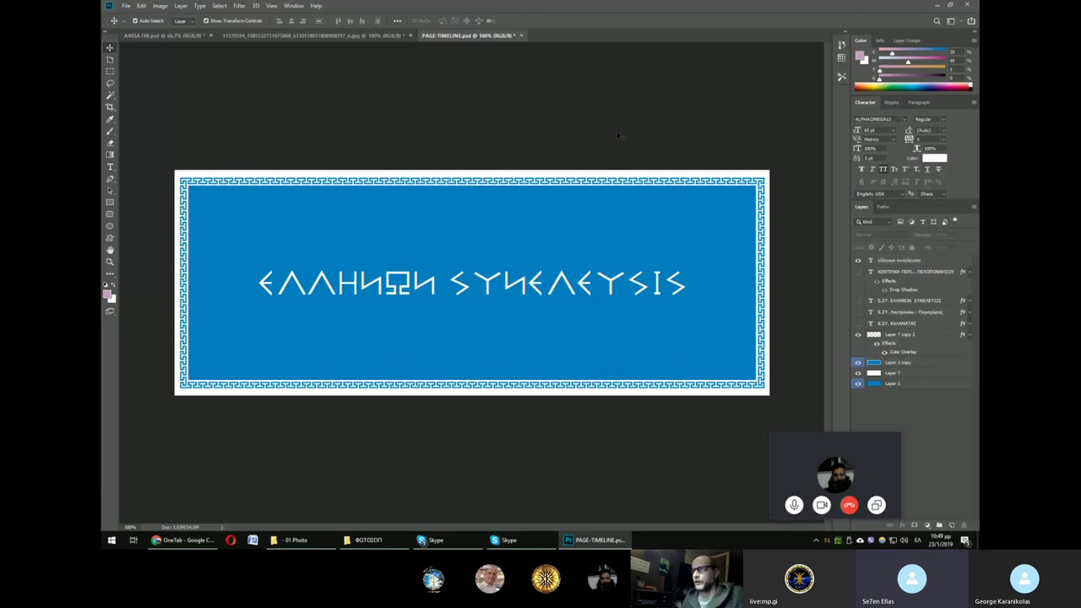
{"action": "left_click", "coordinate": [488, 286]}
{"action": "left_click_drag", "start_coordinate": [488, 285], "coordinate": [488, 226]}
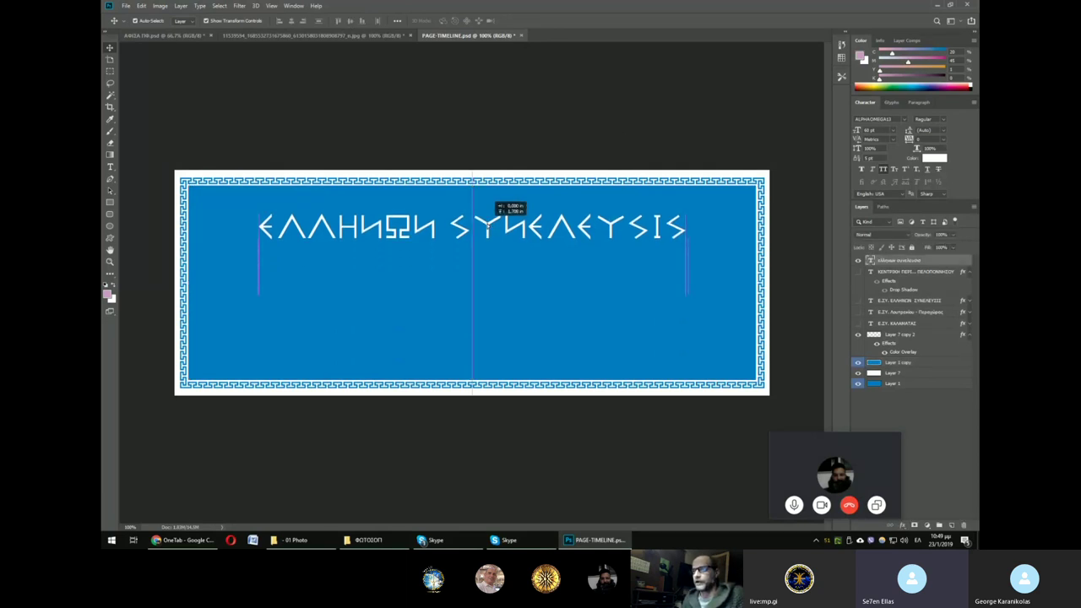
{"action": "left_click_drag", "start_coordinate": [488, 224], "coordinate": [488, 217]}
{"action": "left_click", "coordinate": [532, 141]}
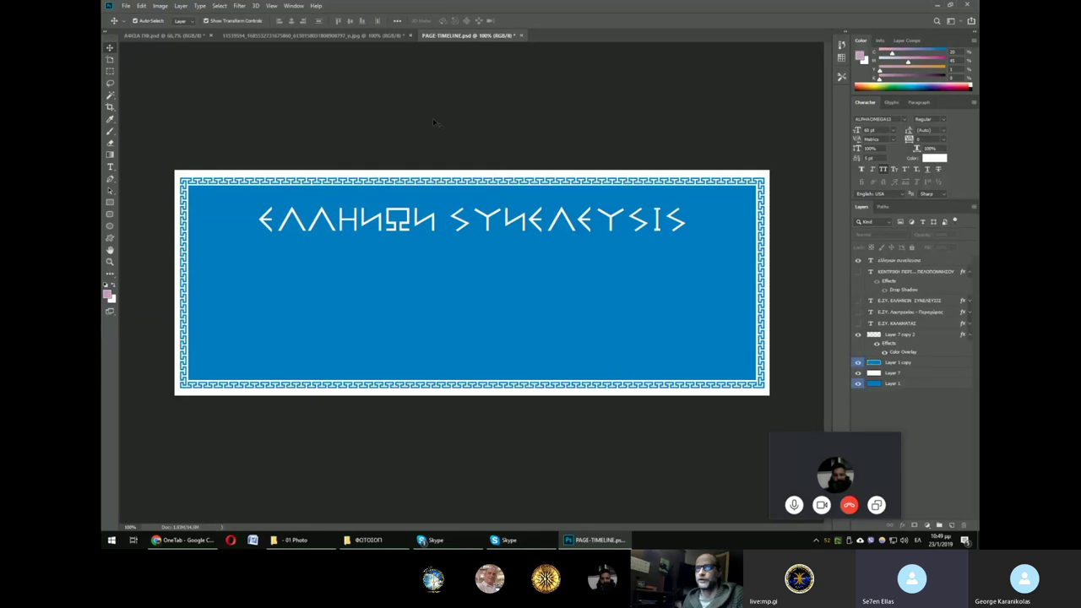
{"action": "left_click", "coordinate": [109, 167]}
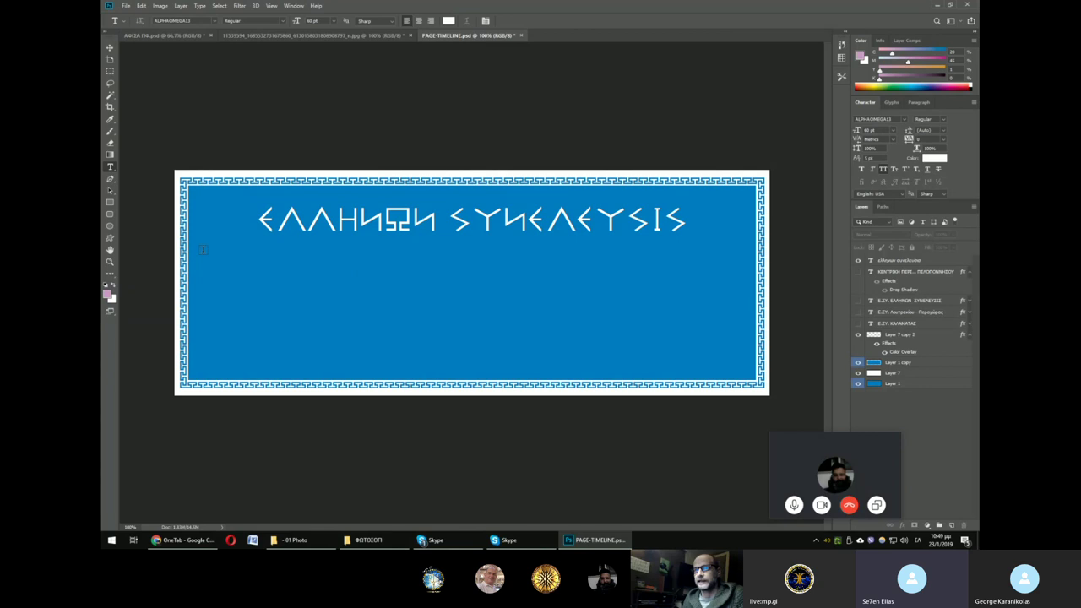
Step: Draw a paragraph text box under the title, set it in smaller Arial, and commit it
{"action": "mouse_move", "coordinate": [202, 250]}
{"action": "left_mouse_down"}
{"action": "mouse_move", "coordinate": [579, 339]}
{"action": "mouse_move", "coordinate": [732, 348]}
{"action": "left_mouse_up"}
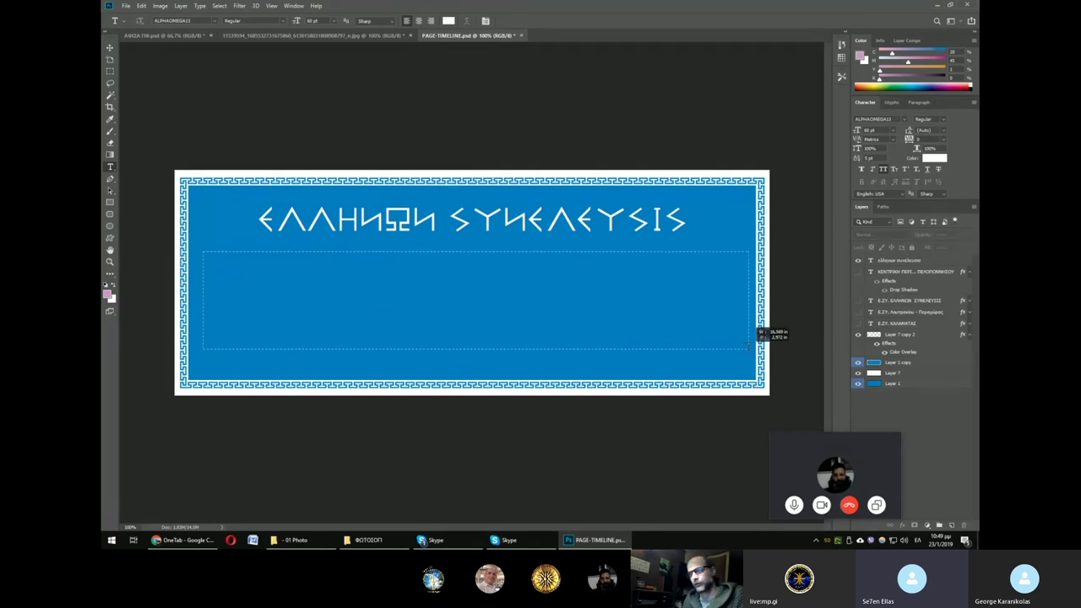
{"action": "left_click_drag", "start_coordinate": [733, 347], "coordinate": [732, 370]}
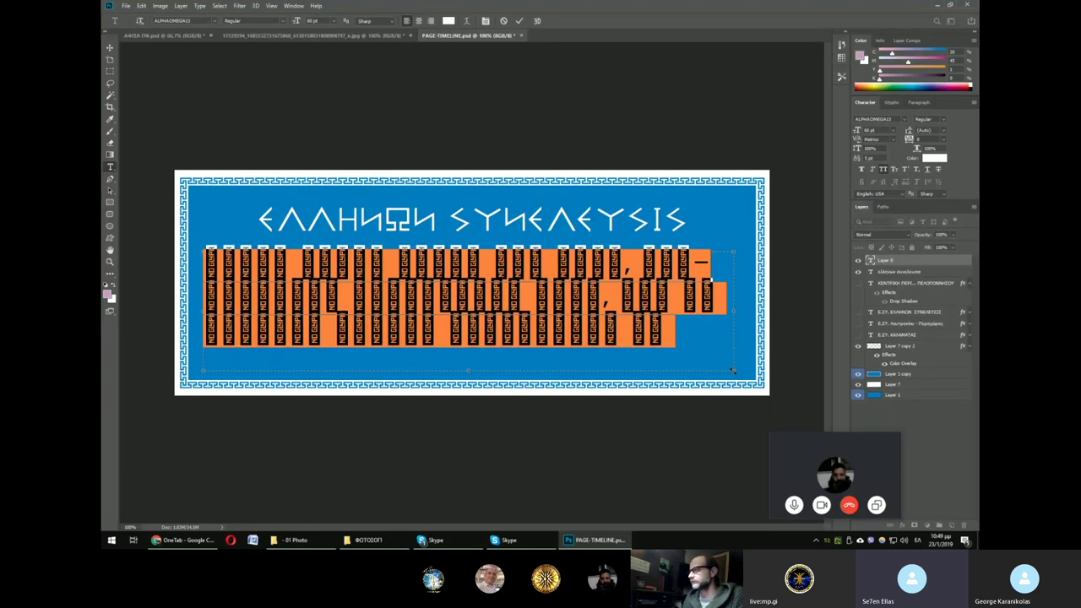
{"action": "left_click", "coordinate": [903, 120]}
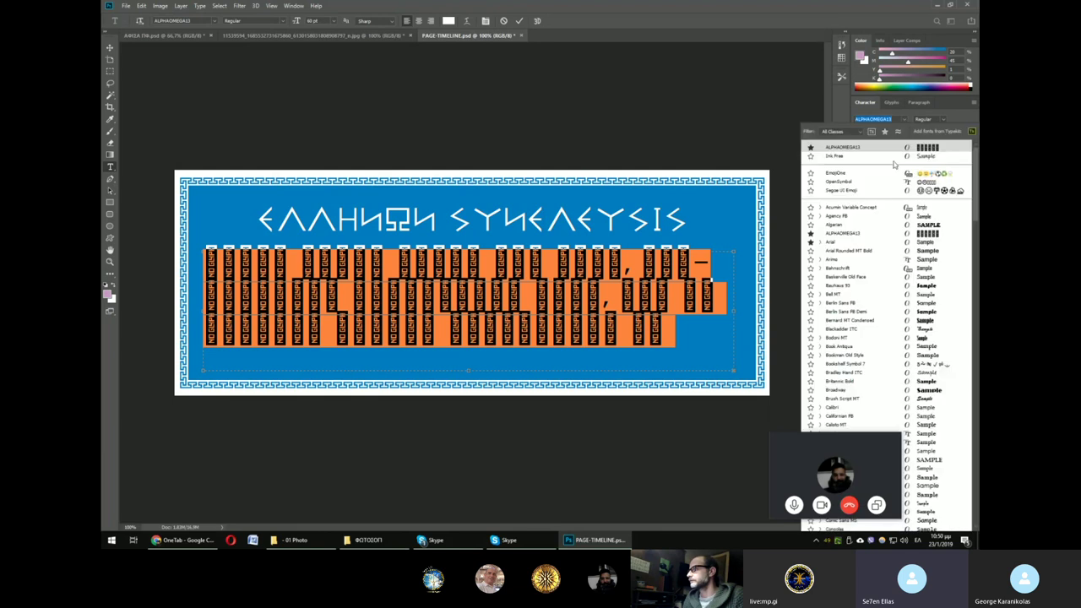
{"action": "left_click", "coordinate": [878, 242]}
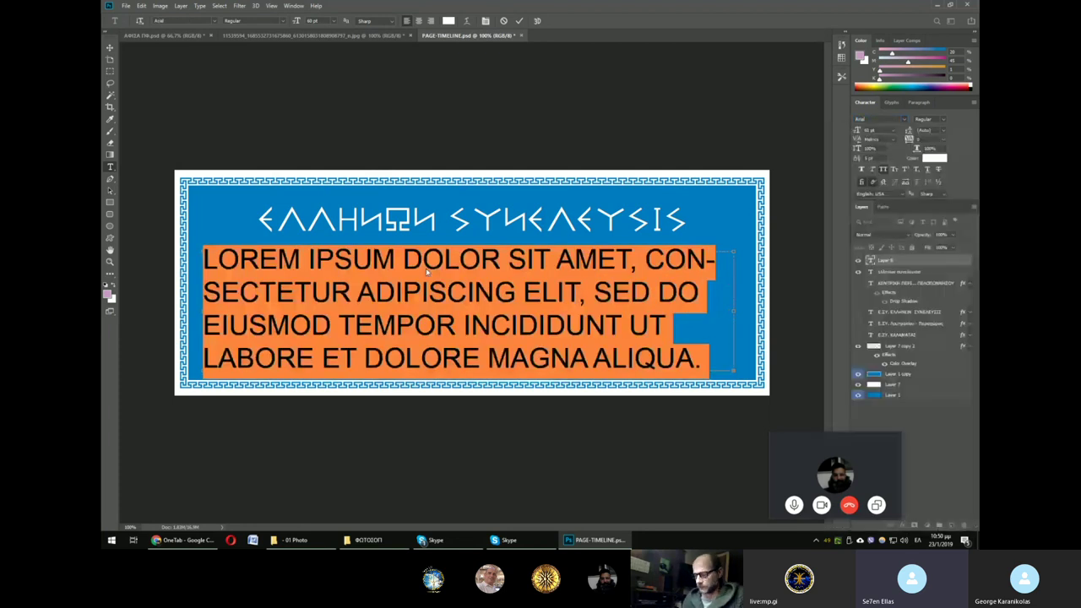
{"action": "key", "text": "ctrl+shift+comma"}
{"action": "key", "text": "ctrl+shift+comma"}
{"action": "key", "text": "ctrl+shift+comma"}
{"action": "key", "text": "ctrl+shift+comma"}
{"action": "key", "text": "ctrl+shift+comma"}
{"action": "key", "text": "ctrl+shift+comma"}
{"action": "key", "text": "ctrl+shift+comma"}
{"action": "key", "text": "ctrl+shift+comma"}
{"action": "key", "text": "ctrl+shift+comma"}
{"action": "key", "text": "ctrl+shift+comma"}
{"action": "key", "text": "ctrl+shift+comma"}
{"action": "key", "text": "ctrl+shift+comma"}
{"action": "key", "text": "ctrl+shift+comma"}
{"action": "key", "text": "ctrl+Return"}
{"action": "left_click", "coordinate": [532, 258]}
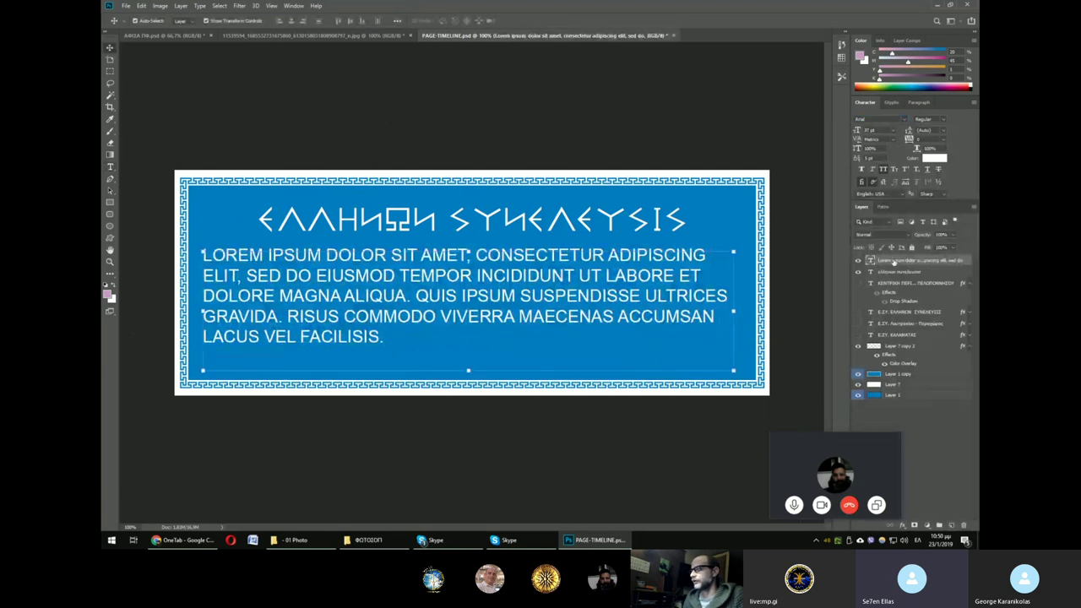
Step: Set the lorem ipsum paragraph in Berlin Sans FB and scrub its font size larger
{"action": "left_click", "coordinate": [894, 261]}
{"action": "left_click", "coordinate": [903, 122]}
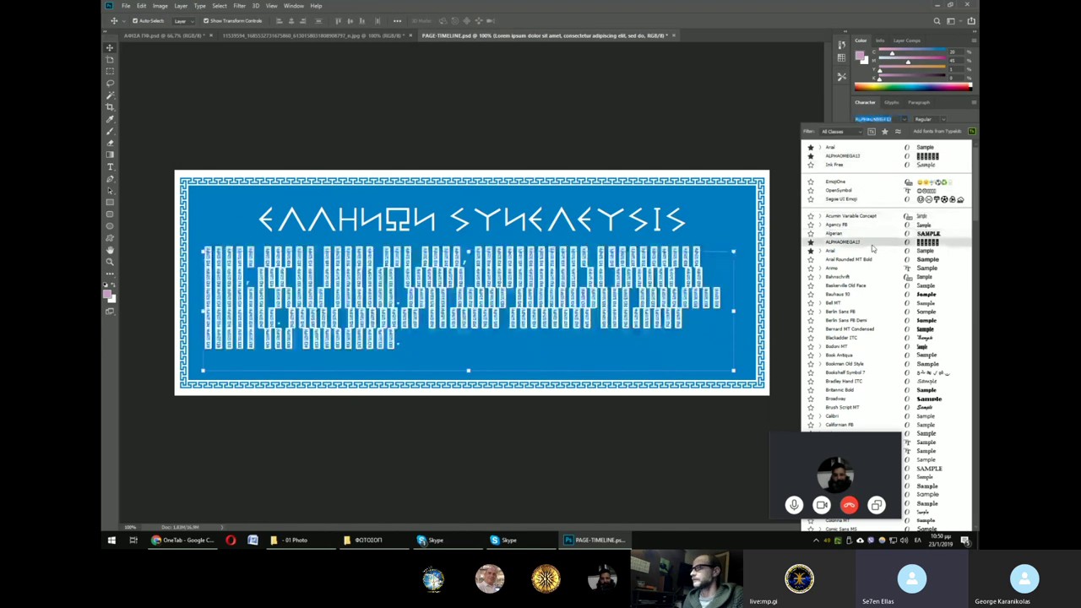
{"action": "left_click", "coordinate": [869, 287]}
{"action": "left_click", "coordinate": [895, 137]}
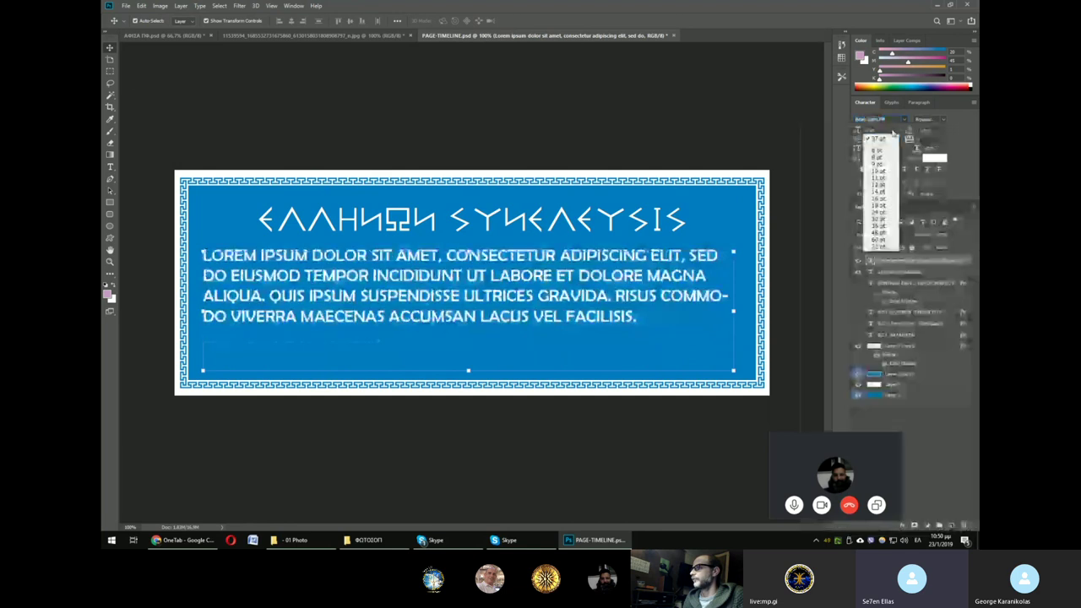
{"action": "left_click", "coordinate": [886, 158]}
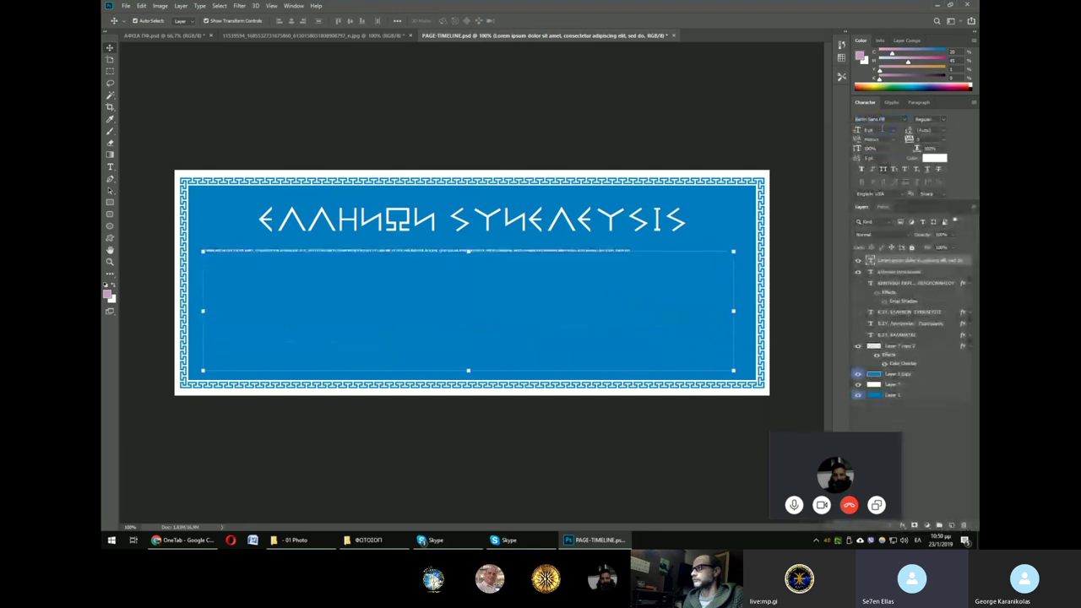
{"action": "scroll", "coordinate": [883, 131], "scroll_direction": "up", "scroll_amount": 1}
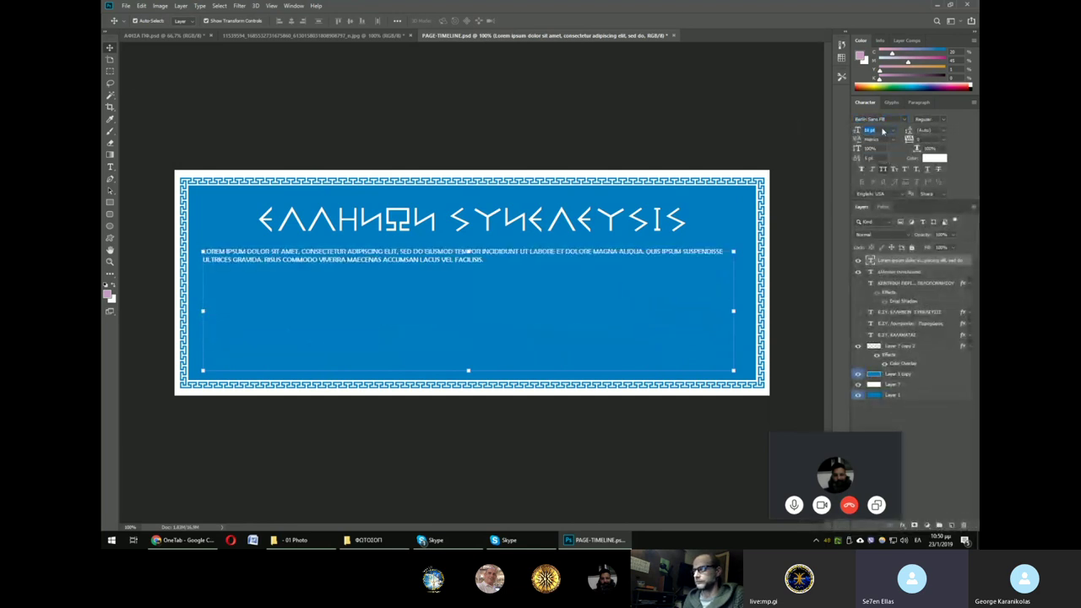
{"action": "scroll", "coordinate": [883, 131], "scroll_direction": "up", "scroll_amount": 1}
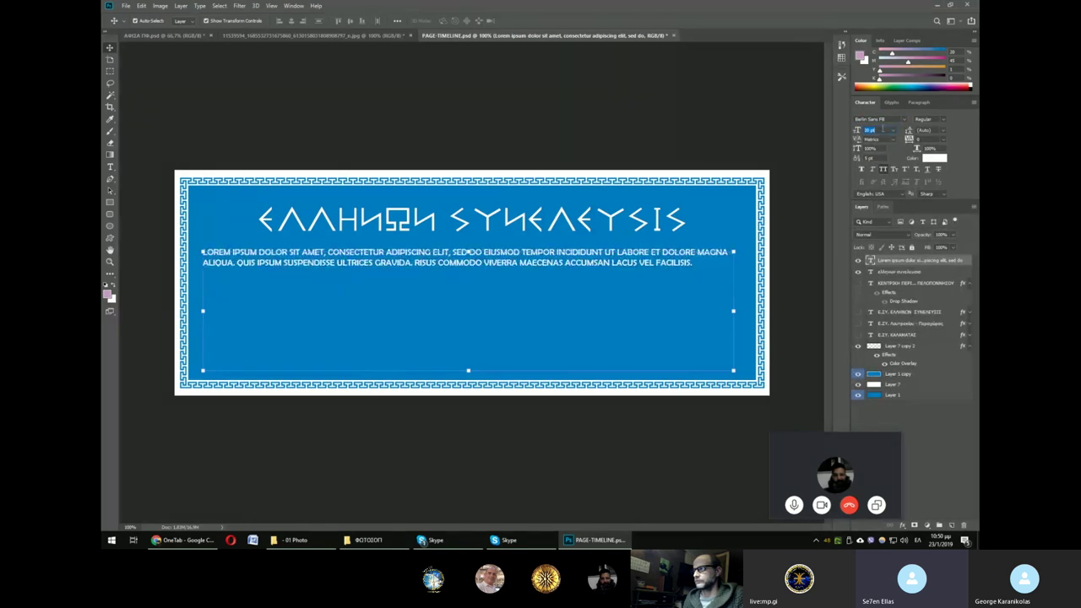
{"action": "scroll", "coordinate": [883, 131], "scroll_direction": "up", "scroll_amount": 1}
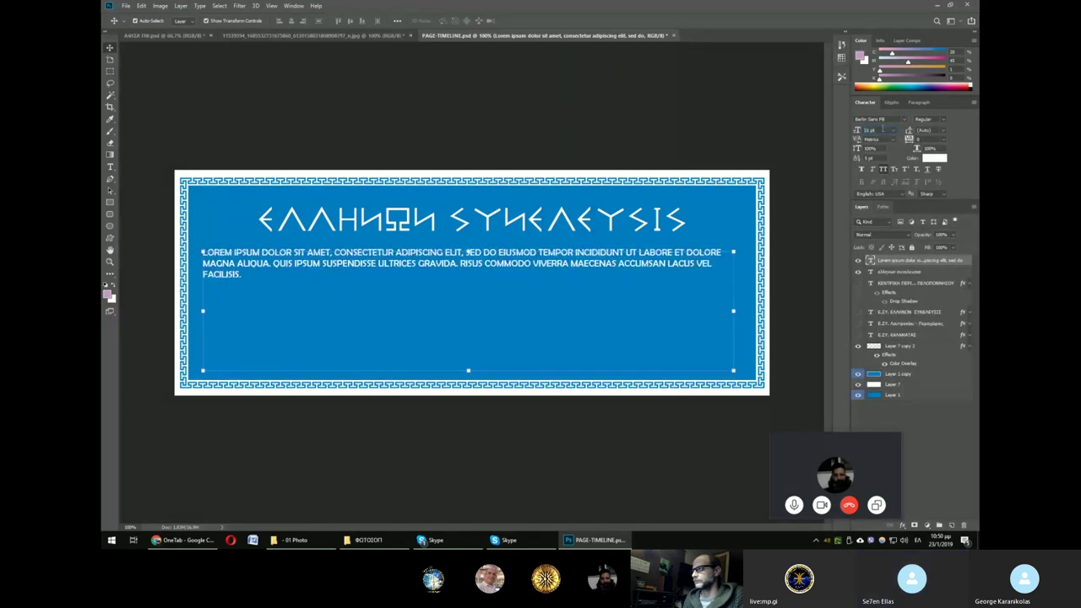
{"action": "scroll", "coordinate": [883, 130], "scroll_direction": "up", "scroll_amount": 2}
{"action": "scroll", "coordinate": [883, 131], "scroll_direction": "up", "scroll_amount": 2}
{"action": "scroll", "coordinate": [883, 131], "scroll_direction": "up", "scroll_amount": 1}
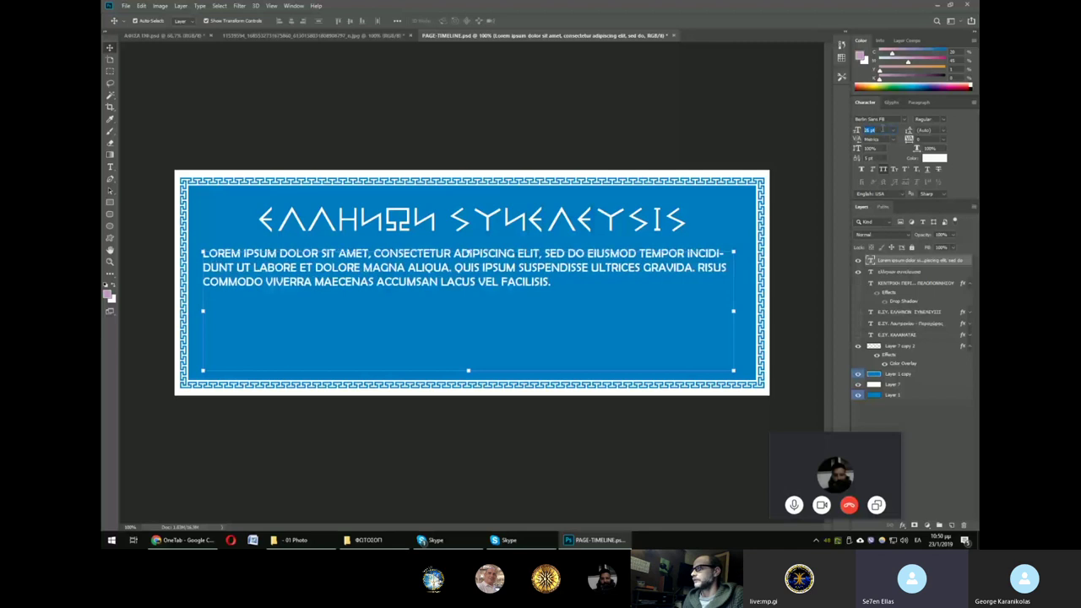
{"action": "scroll", "coordinate": [882, 131], "scroll_direction": "up", "scroll_amount": 1}
{"action": "scroll", "coordinate": [882, 131], "scroll_direction": "up", "scroll_amount": 1}
{"action": "scroll", "coordinate": [882, 131], "scroll_direction": "up", "scroll_amount": 2}
{"action": "scroll", "coordinate": [883, 131], "scroll_direction": "up", "scroll_amount": 1}
{"action": "scroll", "coordinate": [882, 131], "scroll_direction": "up", "scroll_amount": 1}
Step: Increase the paragraph leading so it wraps into four comfortably spaced lines
{"action": "left_click", "coordinate": [945, 133]}
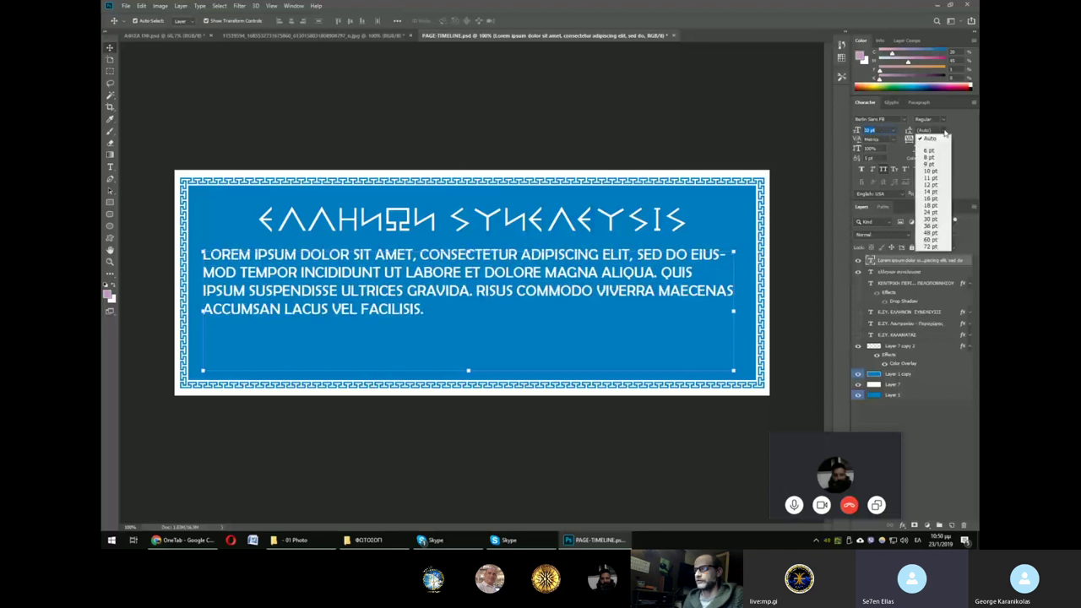
{"action": "left_click", "coordinate": [929, 151]}
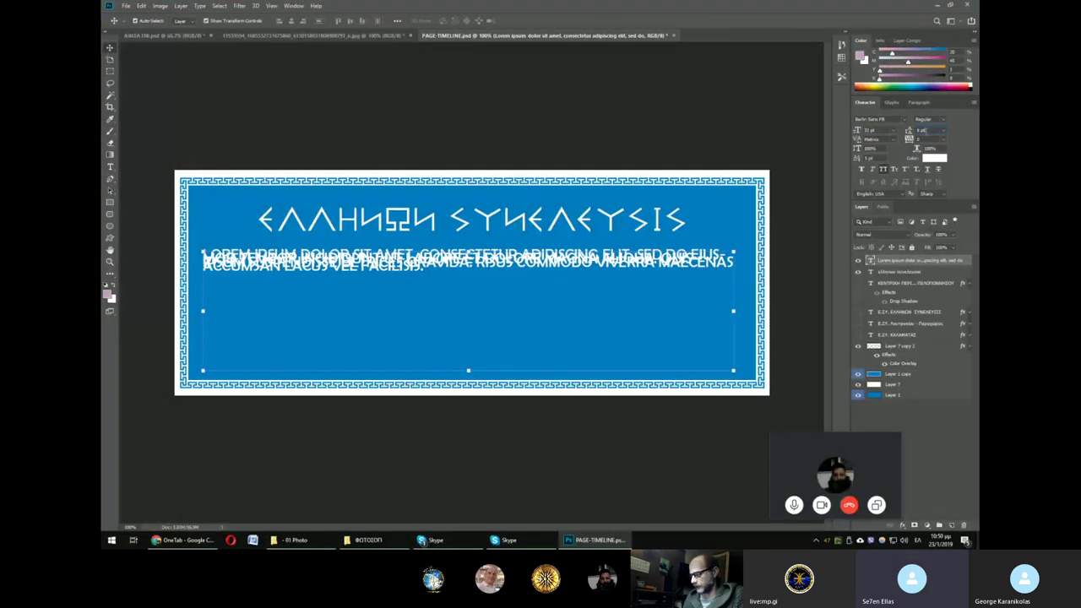
{"action": "left_click_drag", "start_coordinate": [910, 131], "coordinate": [922, 133]}
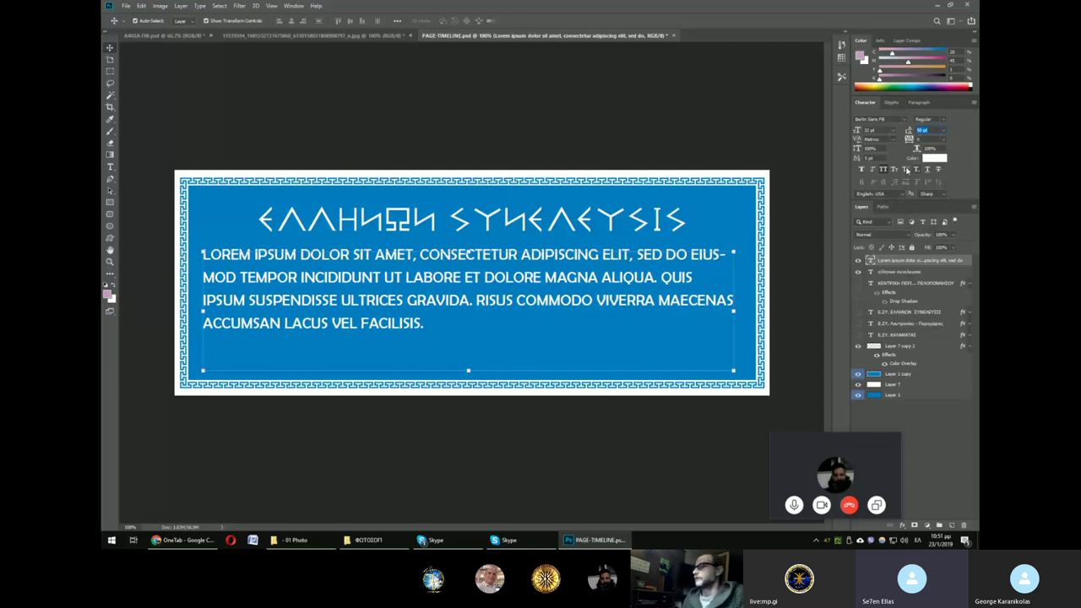
Step: Change the paragraph text colour to dark blue in the Color Picker
{"action": "left_click", "coordinate": [934, 158]}
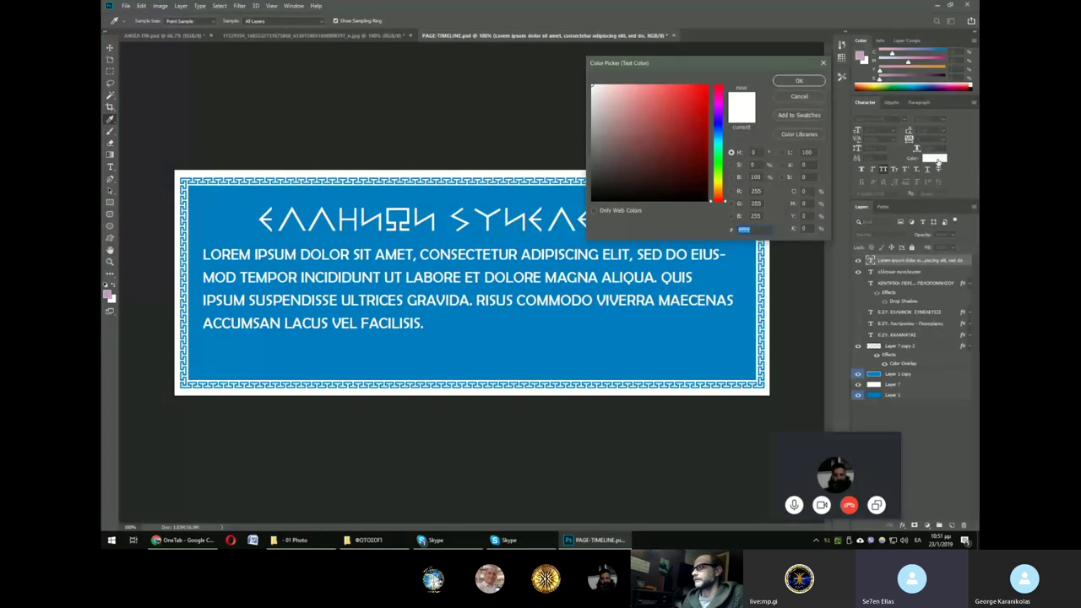
{"action": "left_click", "coordinate": [802, 96]}
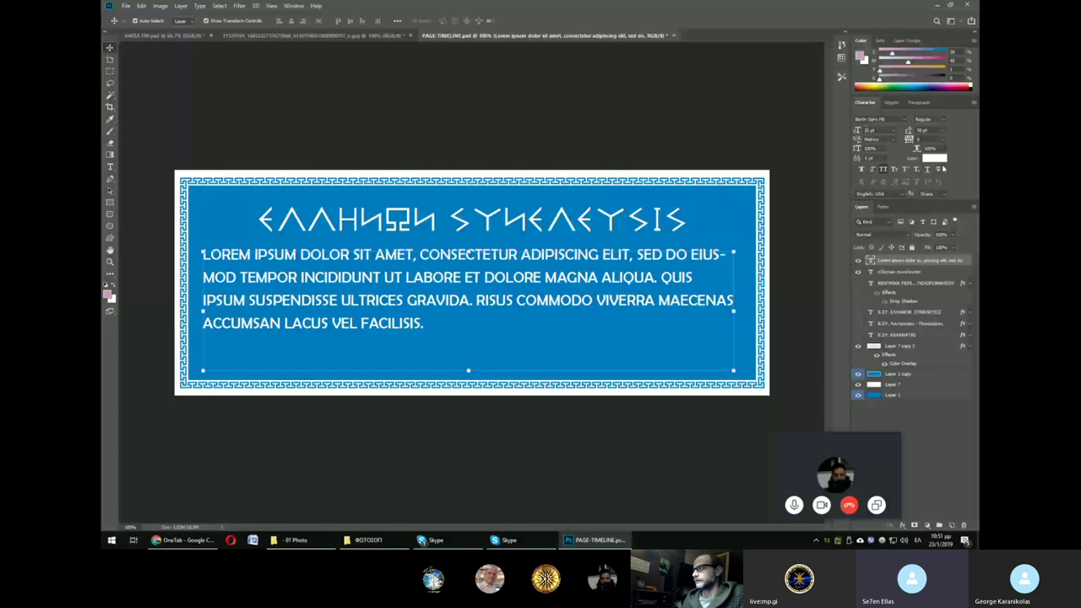
{"action": "left_click", "coordinate": [935, 159]}
{"action": "left_click", "coordinate": [688, 101]}
{"action": "mouse_move", "coordinate": [688, 101]}
{"action": "left_mouse_down"}
{"action": "mouse_move", "coordinate": [641, 100]}
{"action": "mouse_move", "coordinate": [658, 146]}
{"action": "left_mouse_up"}
{"action": "left_click", "coordinate": [718, 127]}
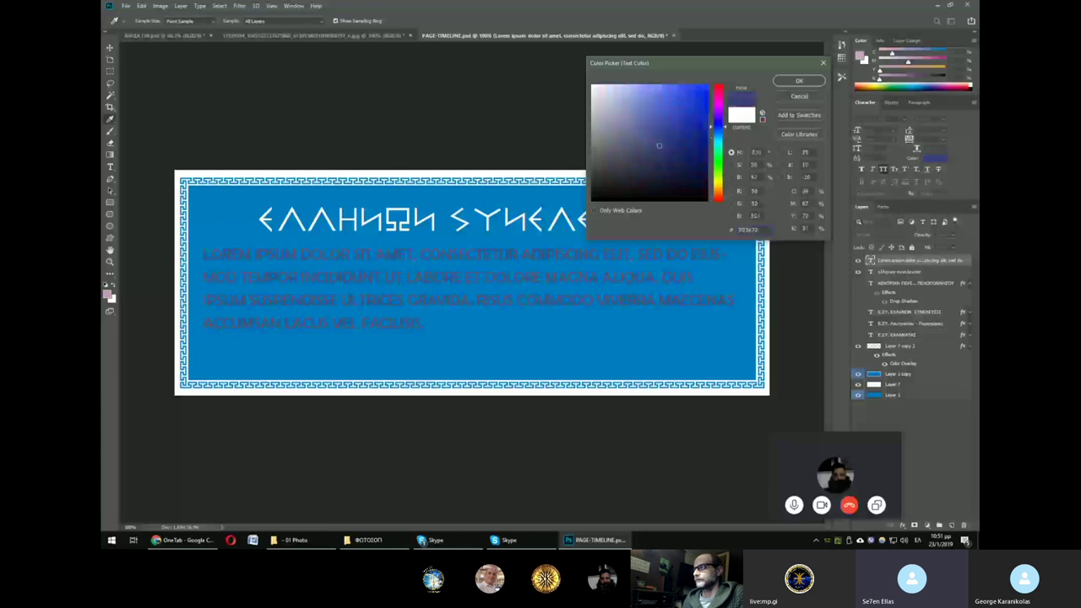
{"action": "left_click", "coordinate": [800, 81]}
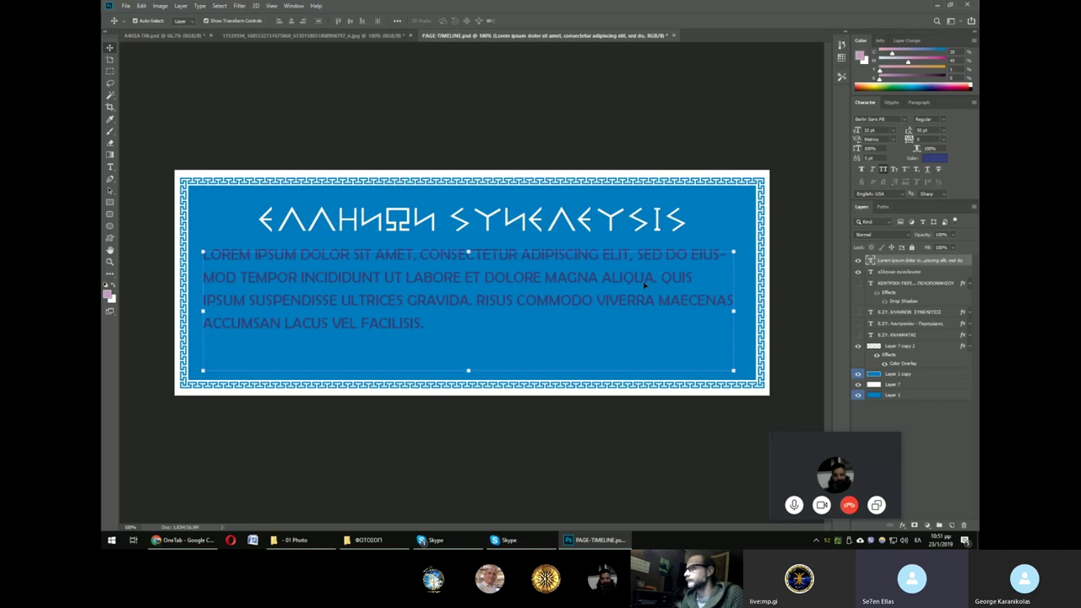
Step: Keep the paragraph in all caps and shift it and the title slightly lower
{"action": "left_click", "coordinate": [879, 169]}
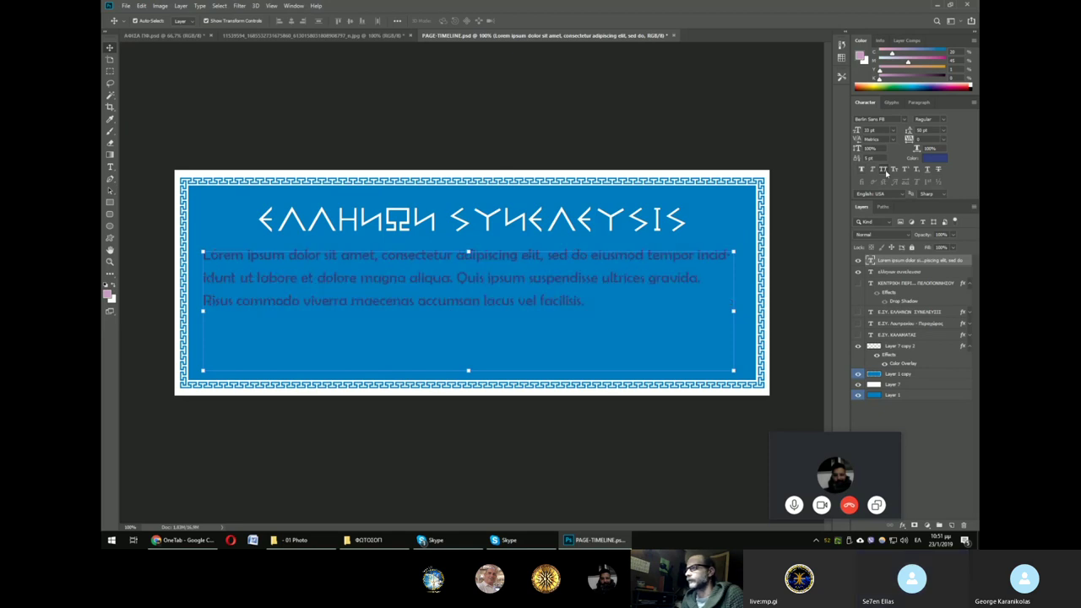
{"action": "left_click", "coordinate": [879, 168]}
{"action": "left_click", "coordinate": [385, 153]}
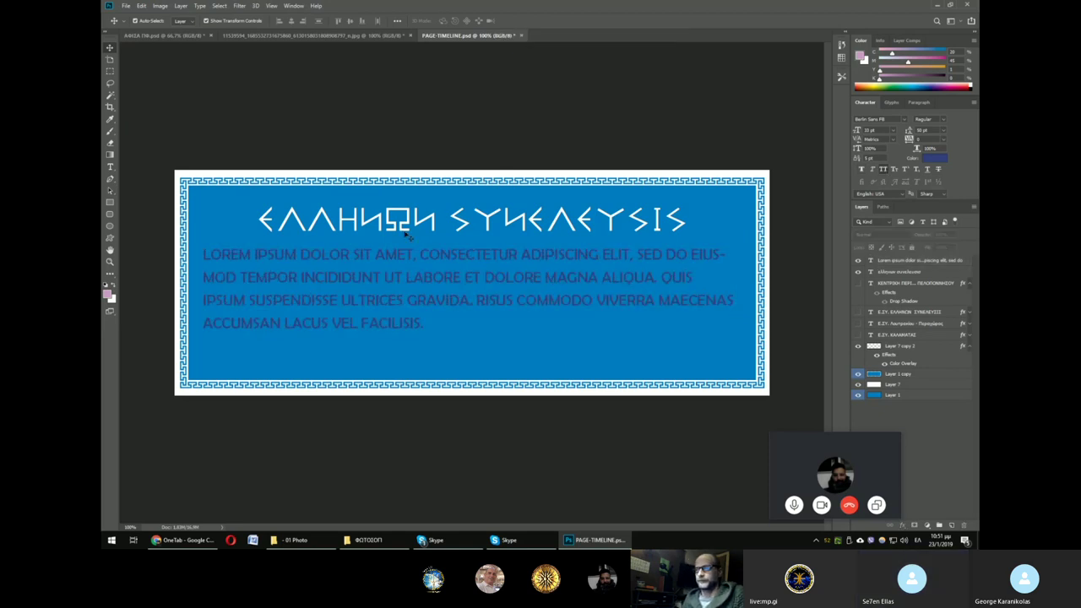
{"action": "left_click_drag", "start_coordinate": [411, 253], "coordinate": [407, 282]}
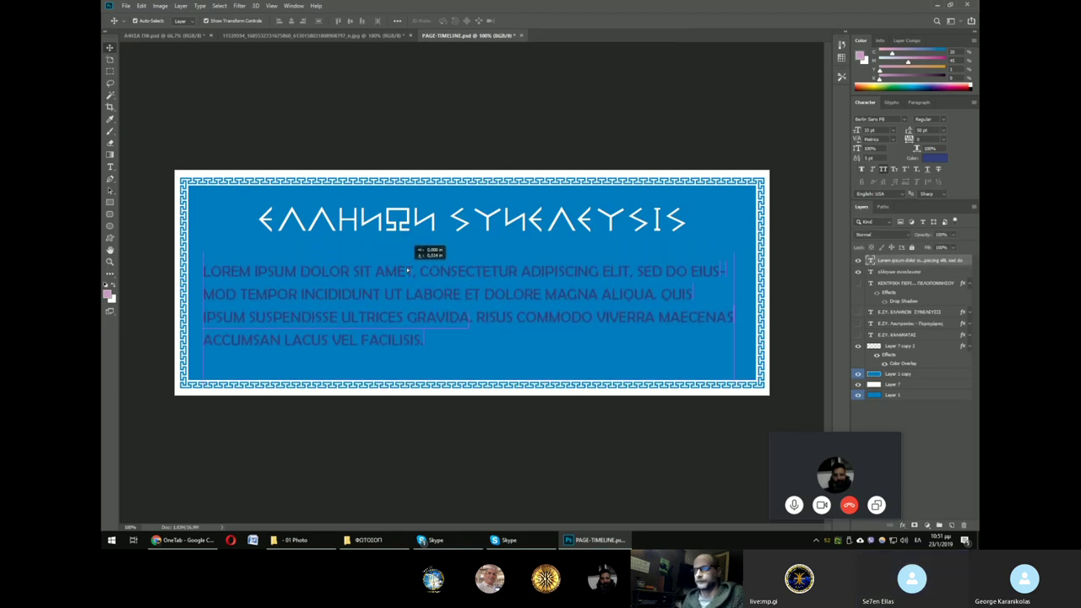
{"action": "left_click_drag", "start_coordinate": [463, 212], "coordinate": [463, 224]}
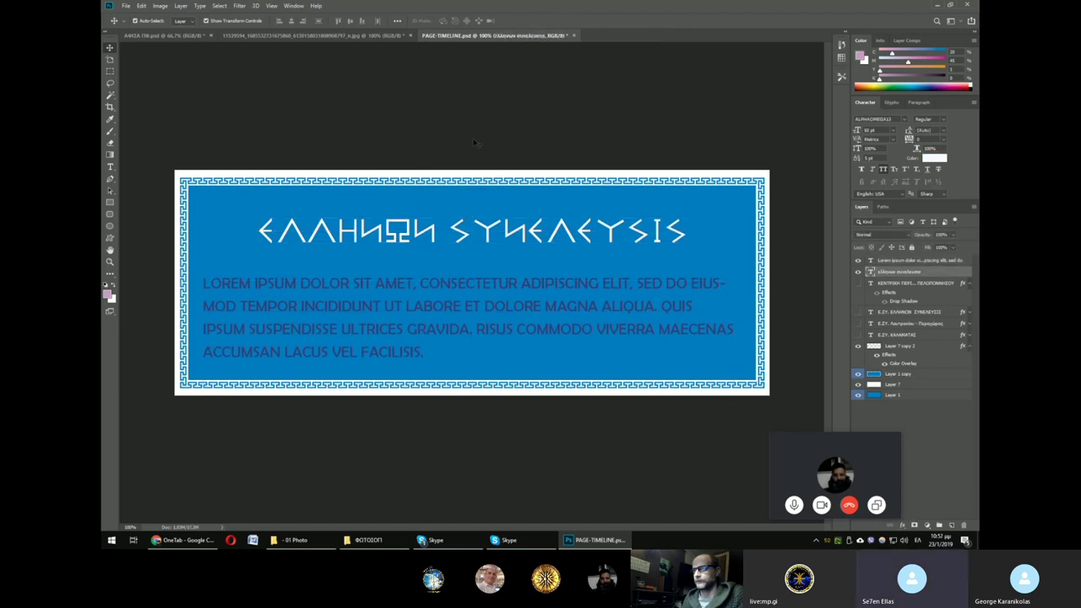
{"action": "left_click", "coordinate": [475, 144]}
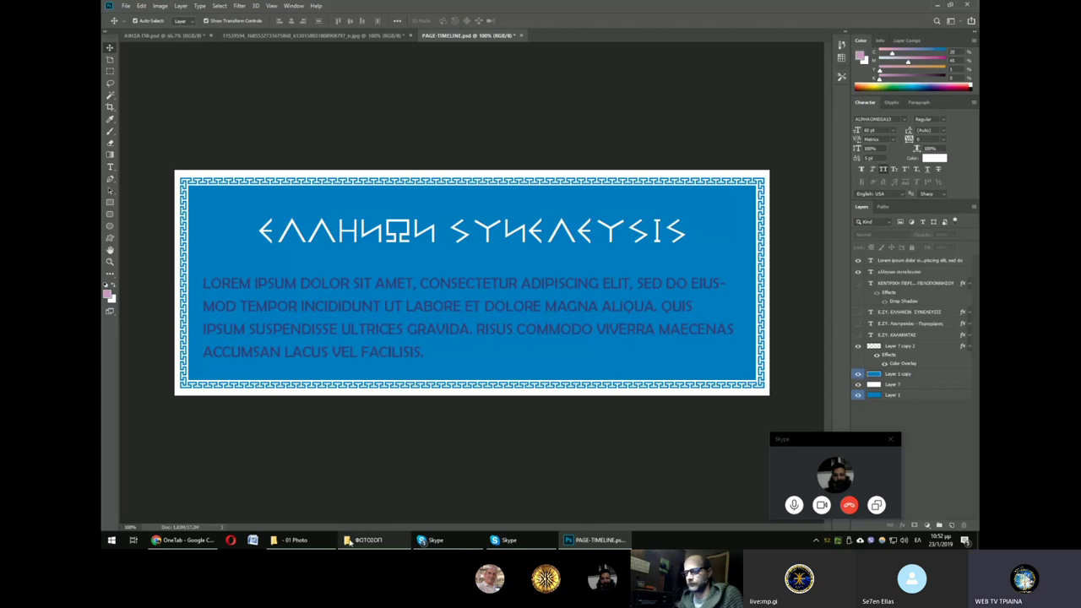
{"action": "left_click", "coordinate": [454, 543]}
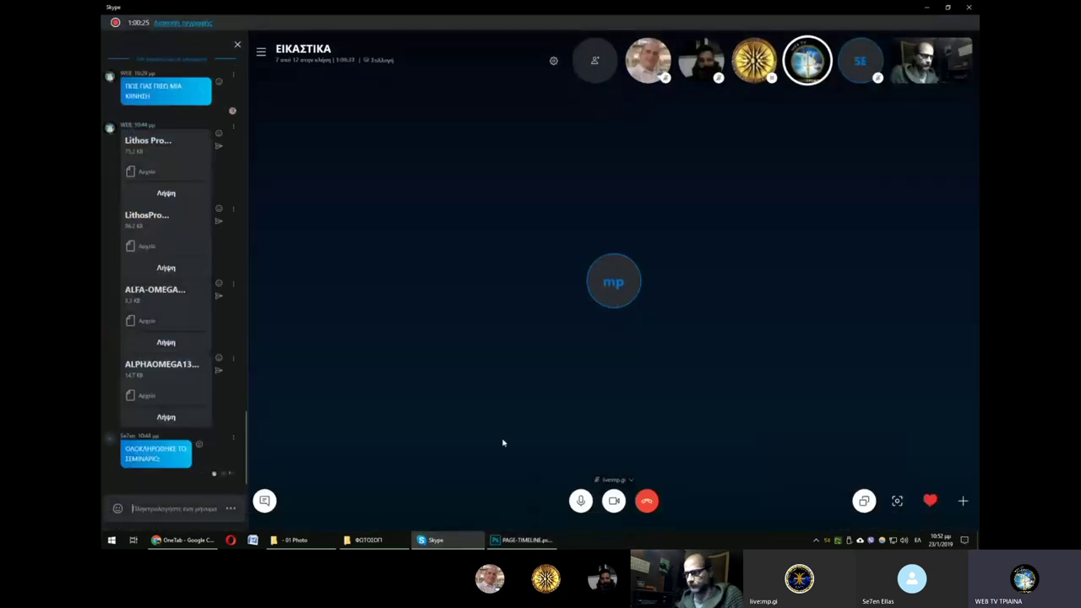
{"action": "left_click", "coordinate": [508, 543]}
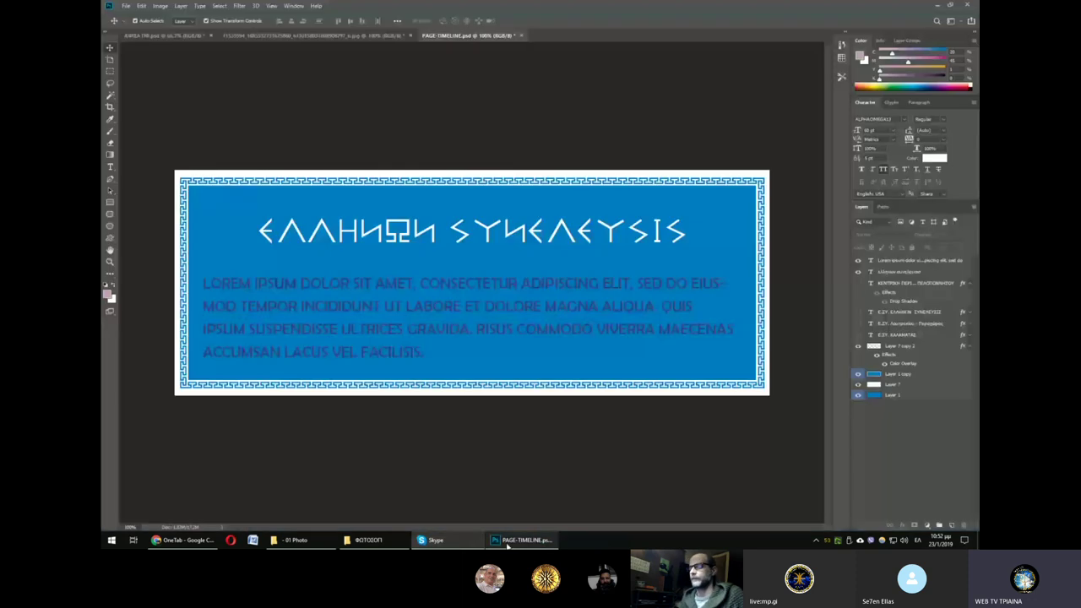